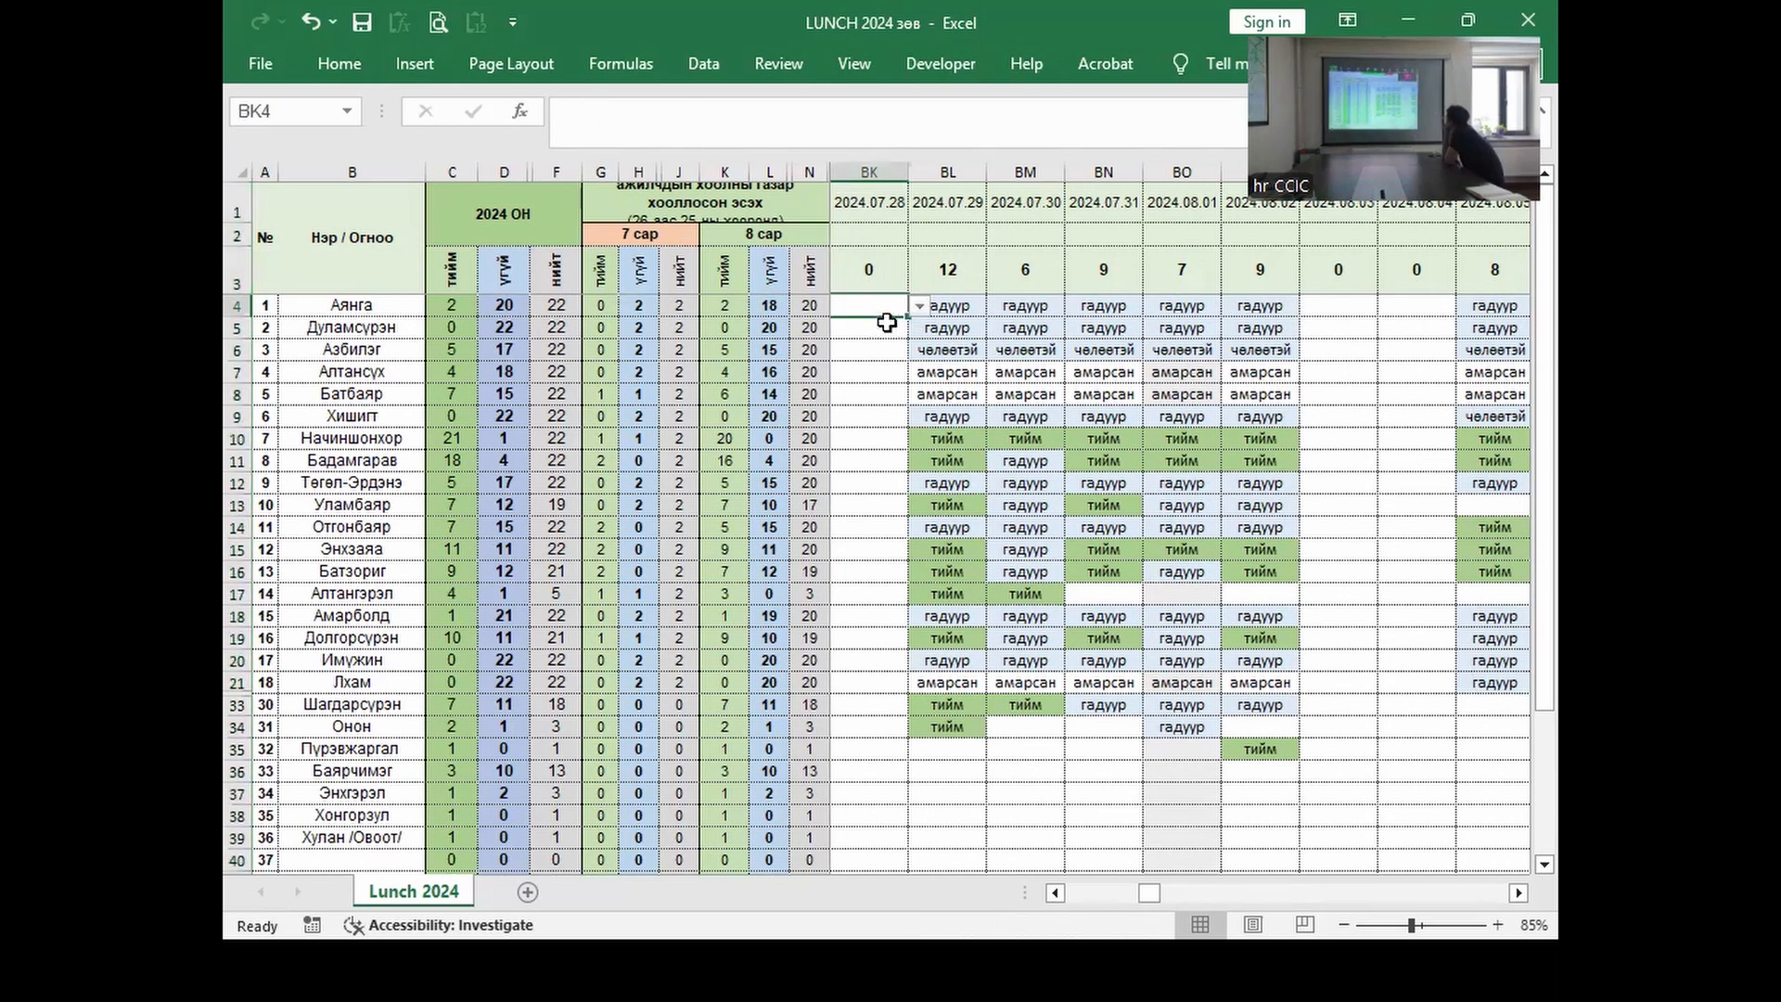
Step: Open BK4's allowed-values list twice and close it without choosing a value
left_click(918, 306)
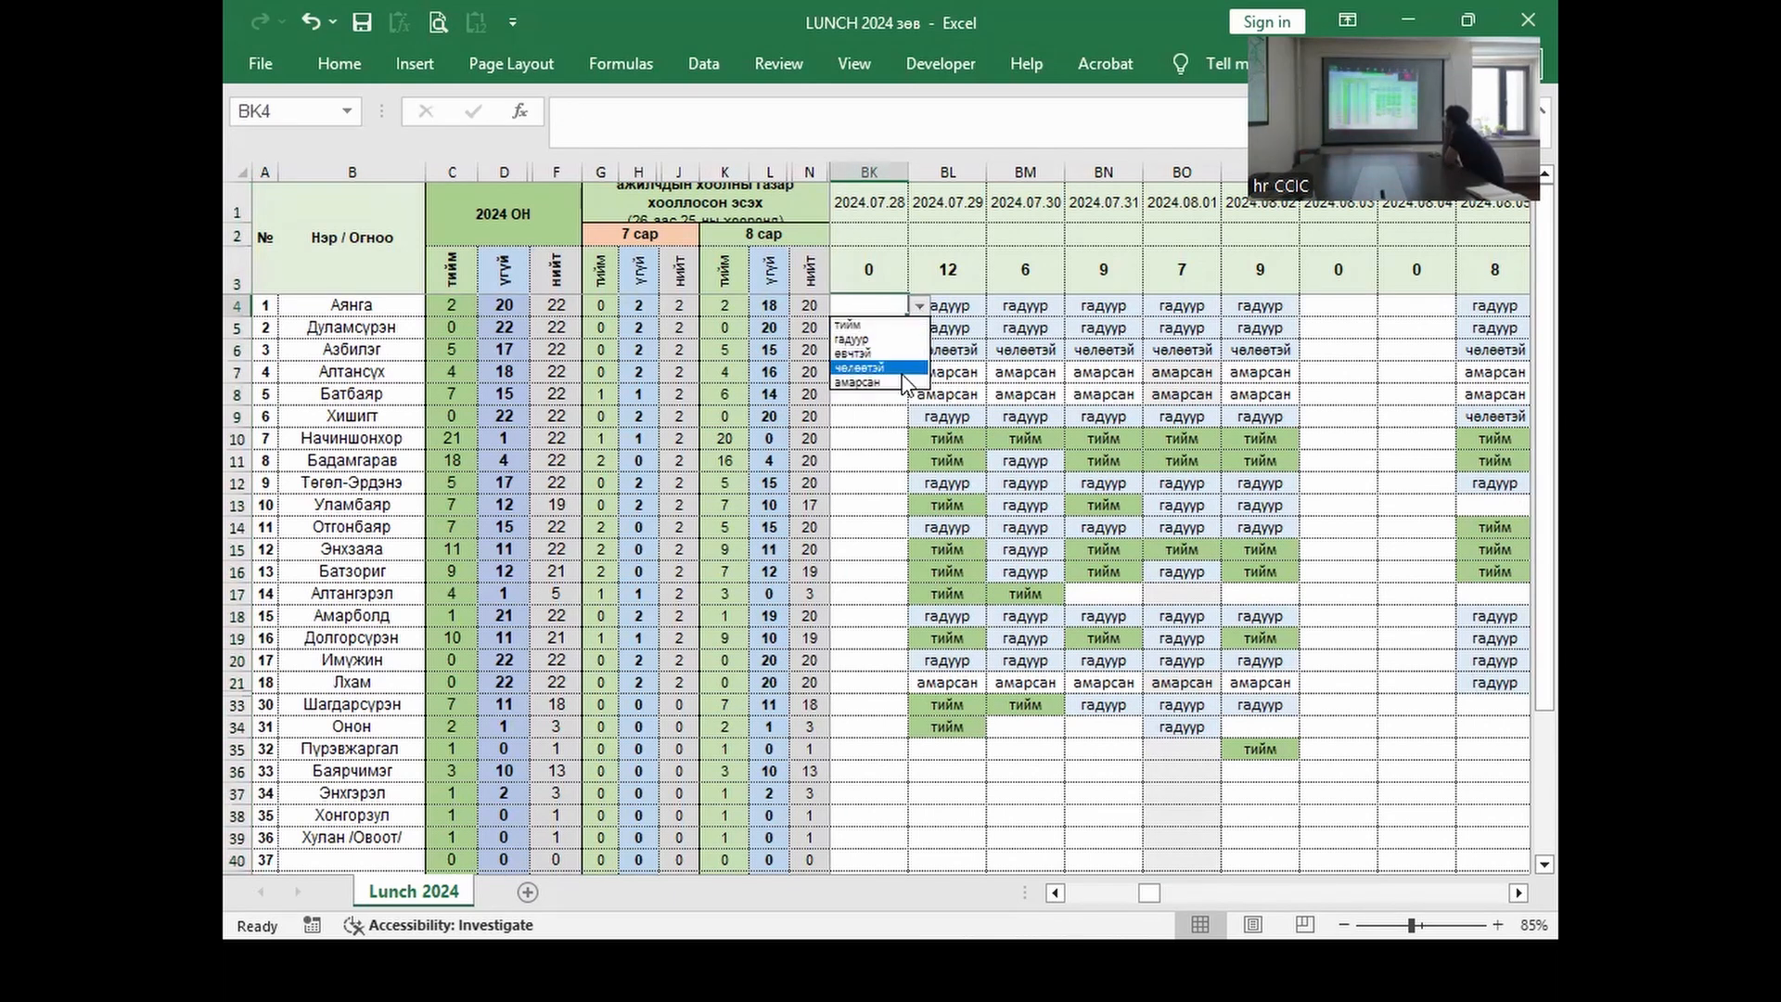
left_click(868, 454)
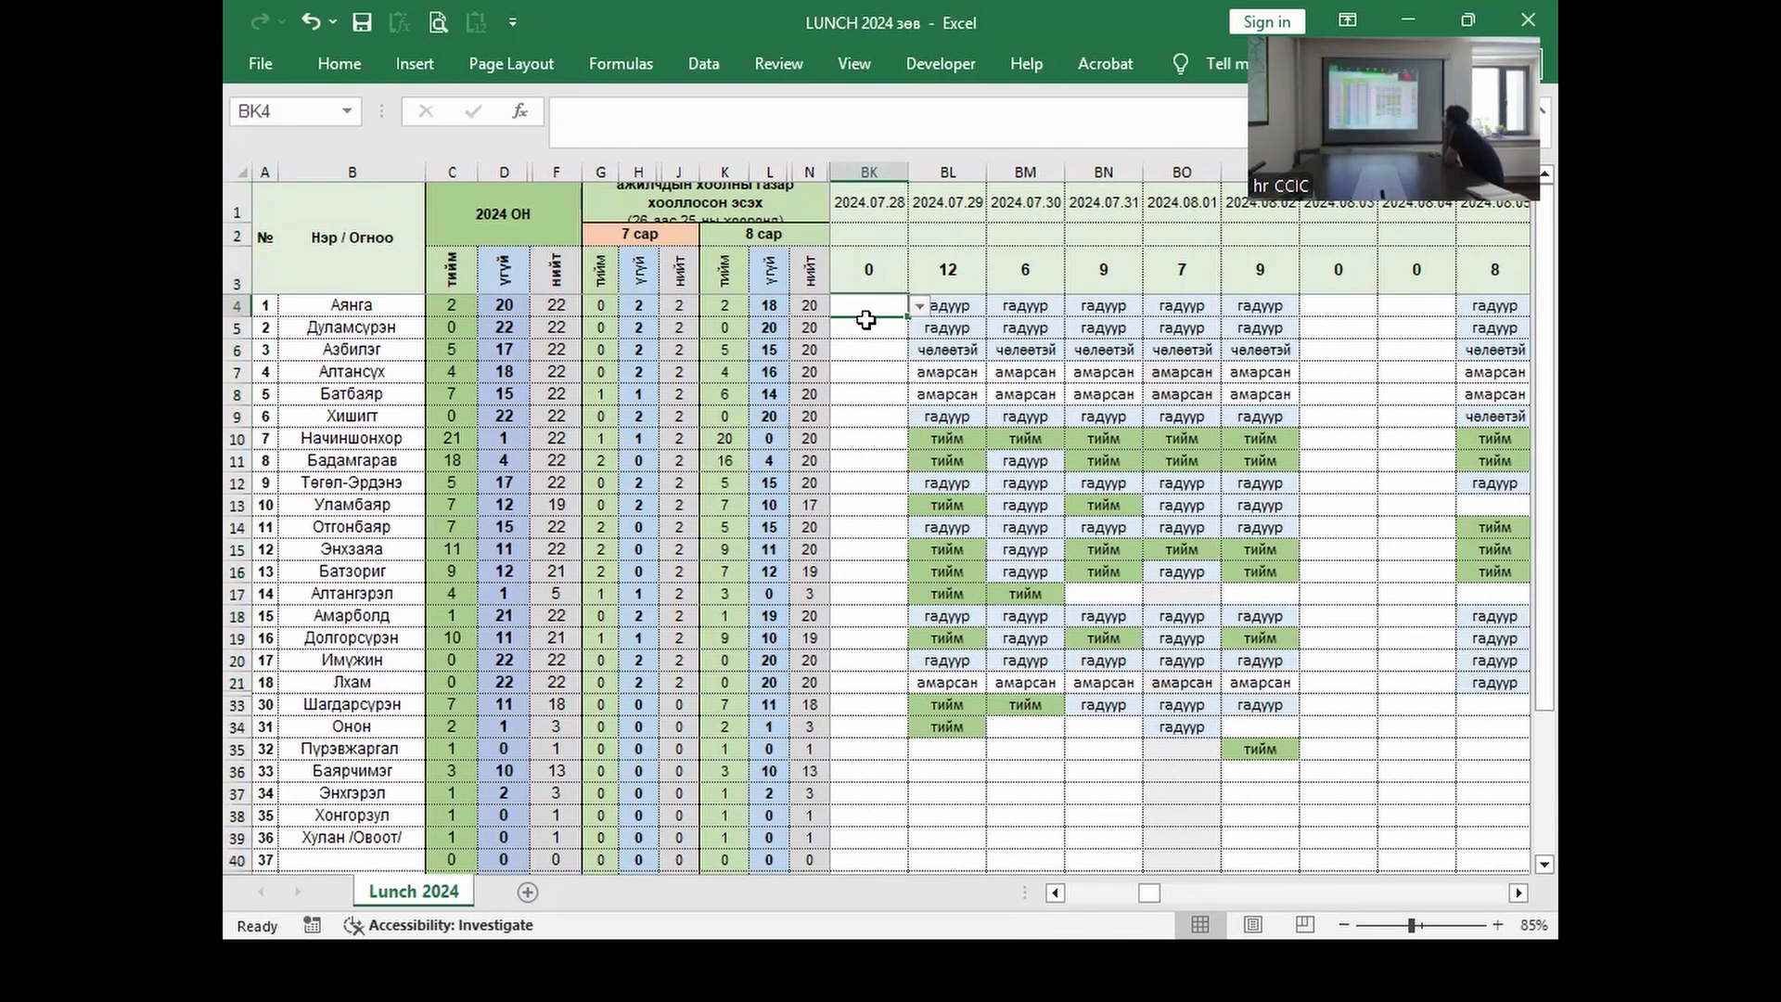
left_click(919, 306)
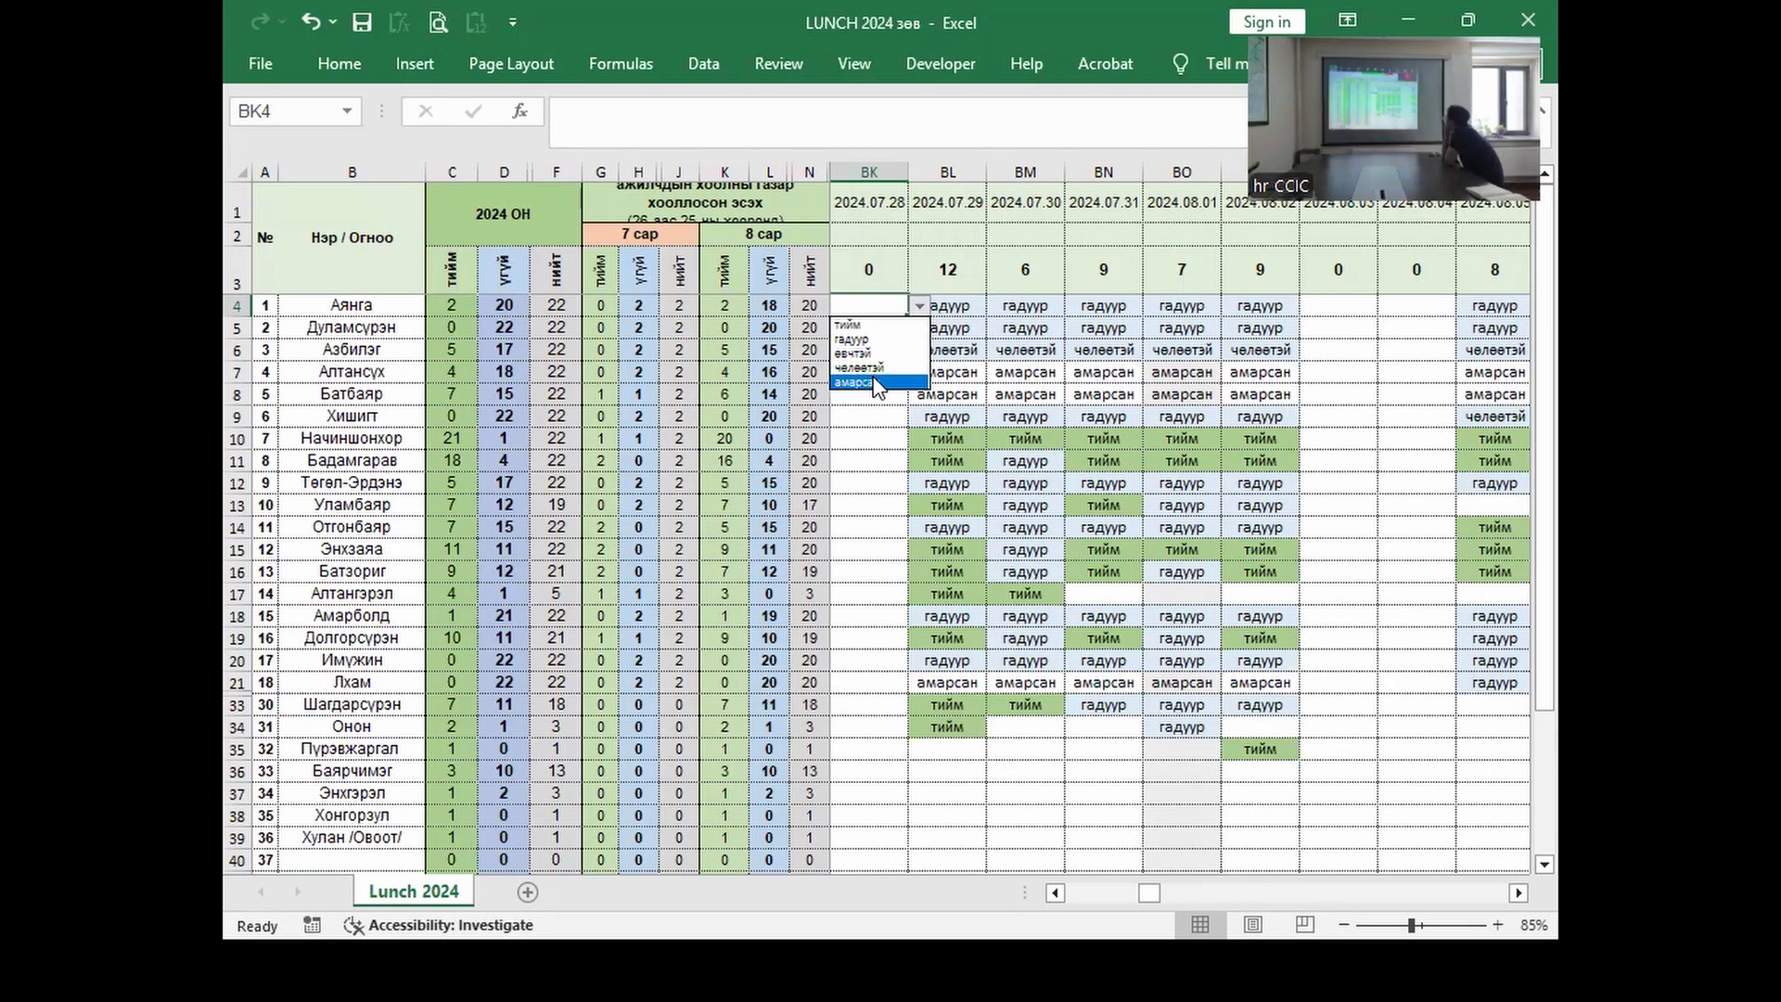
key("Escape")
Step: Enter the invalid text 'жэжэнэжн' in BK7 to trigger the АНХААР validation alert
left_click(840, 378)
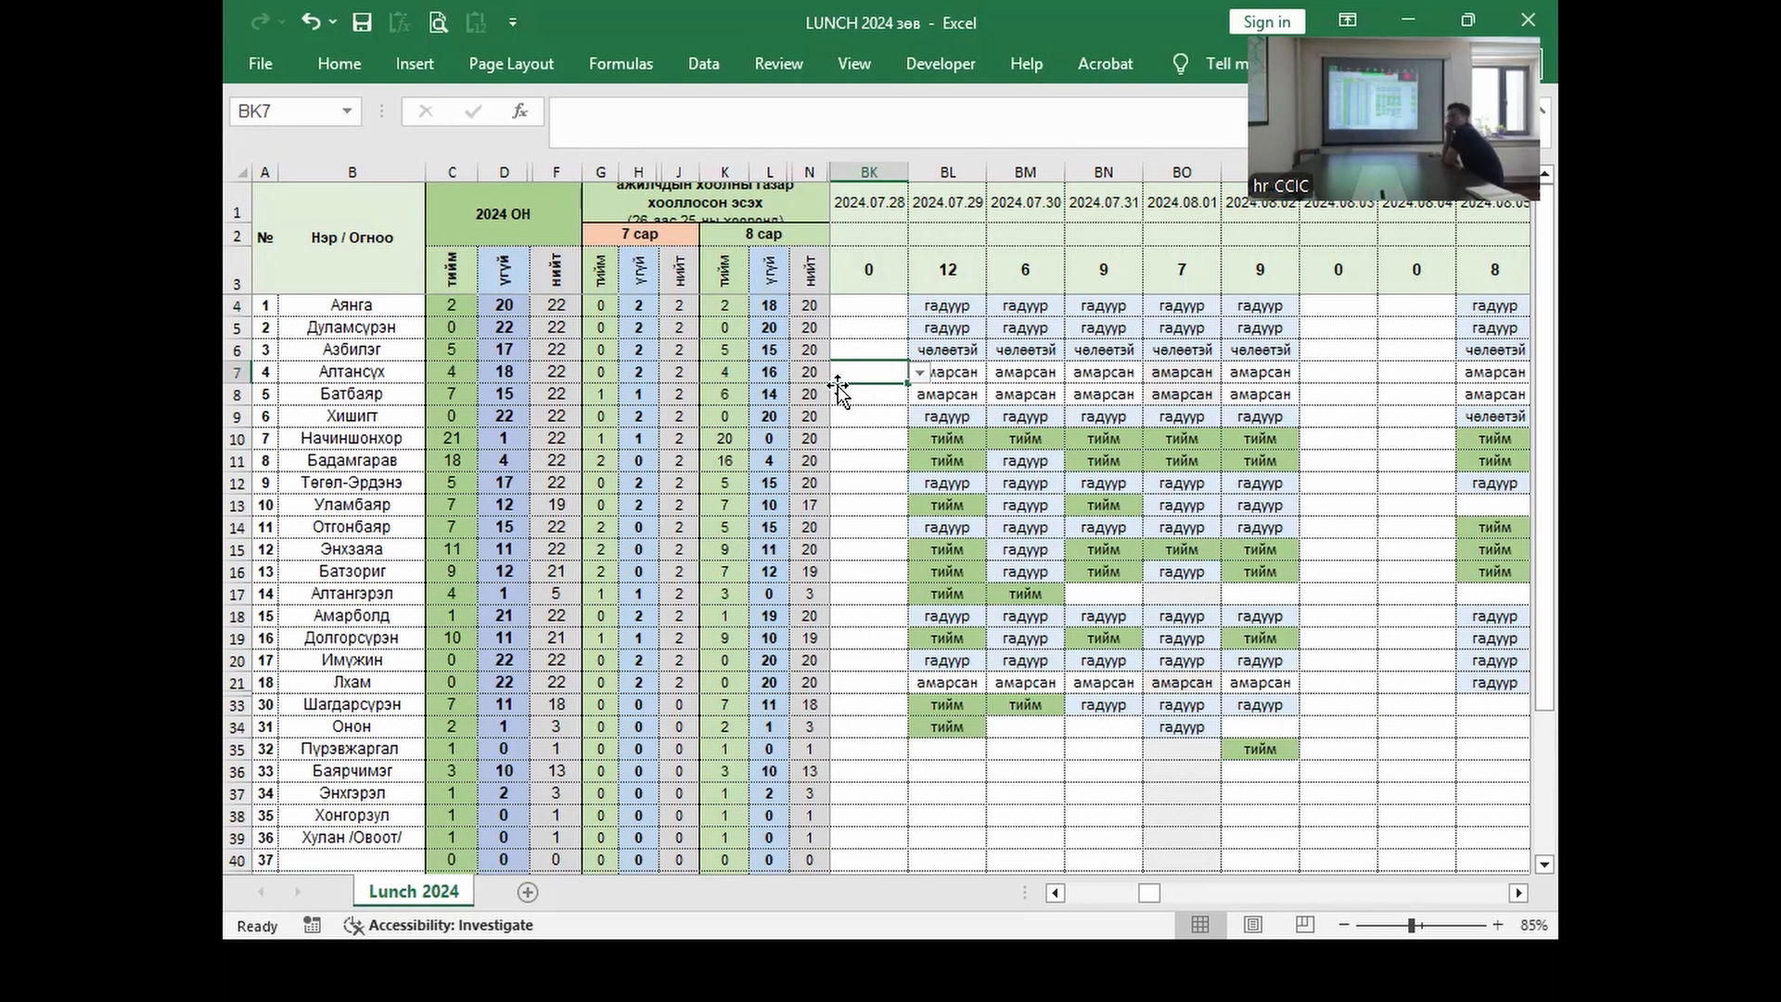
type("жэжэнэжн")
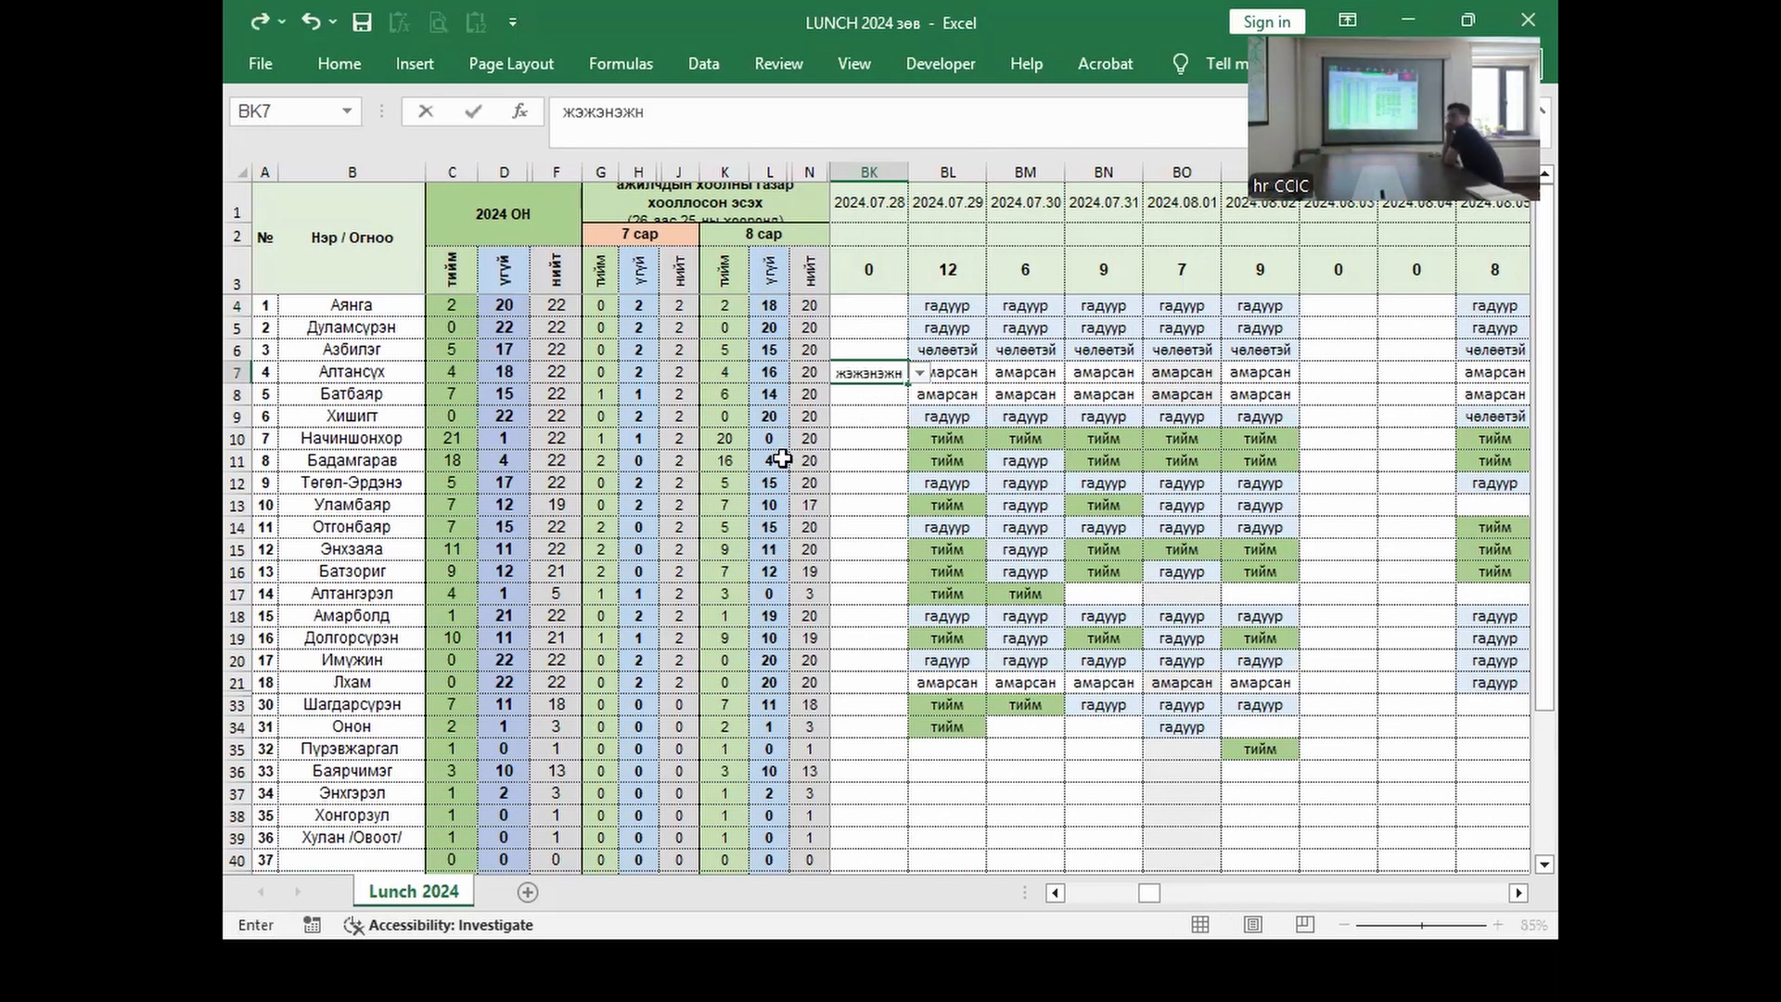
key("Return")
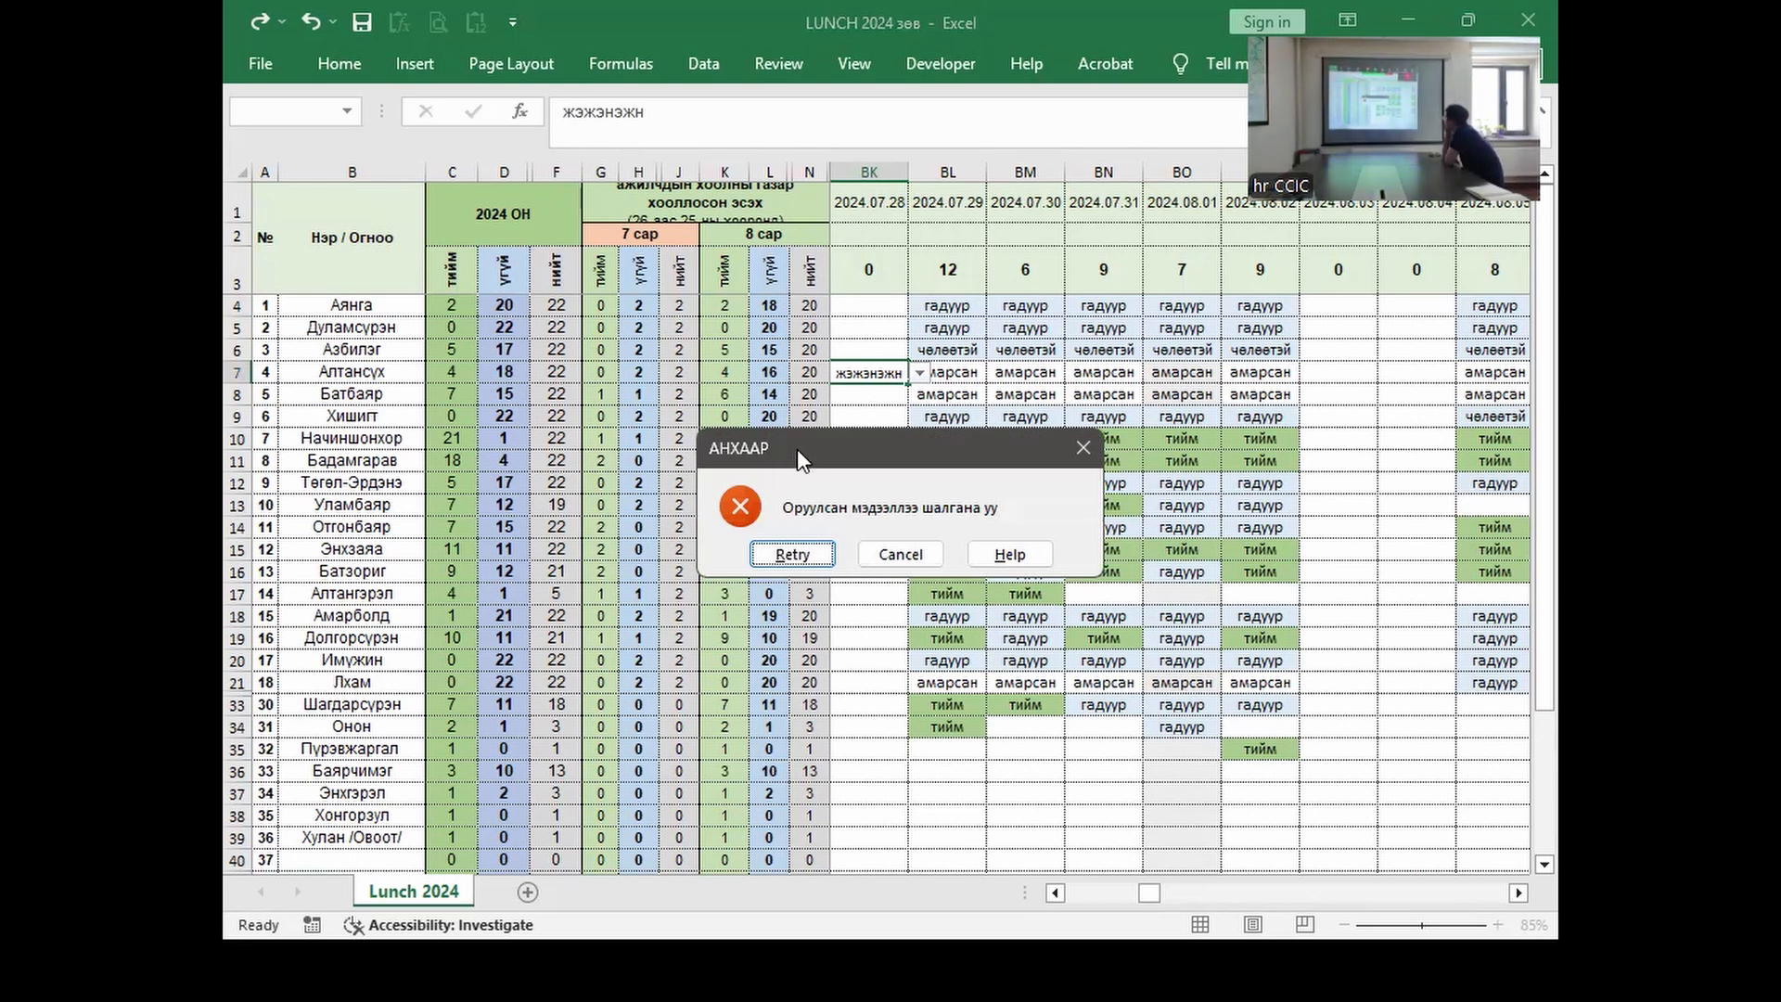
left_click_drag(812, 442, 864, 423)
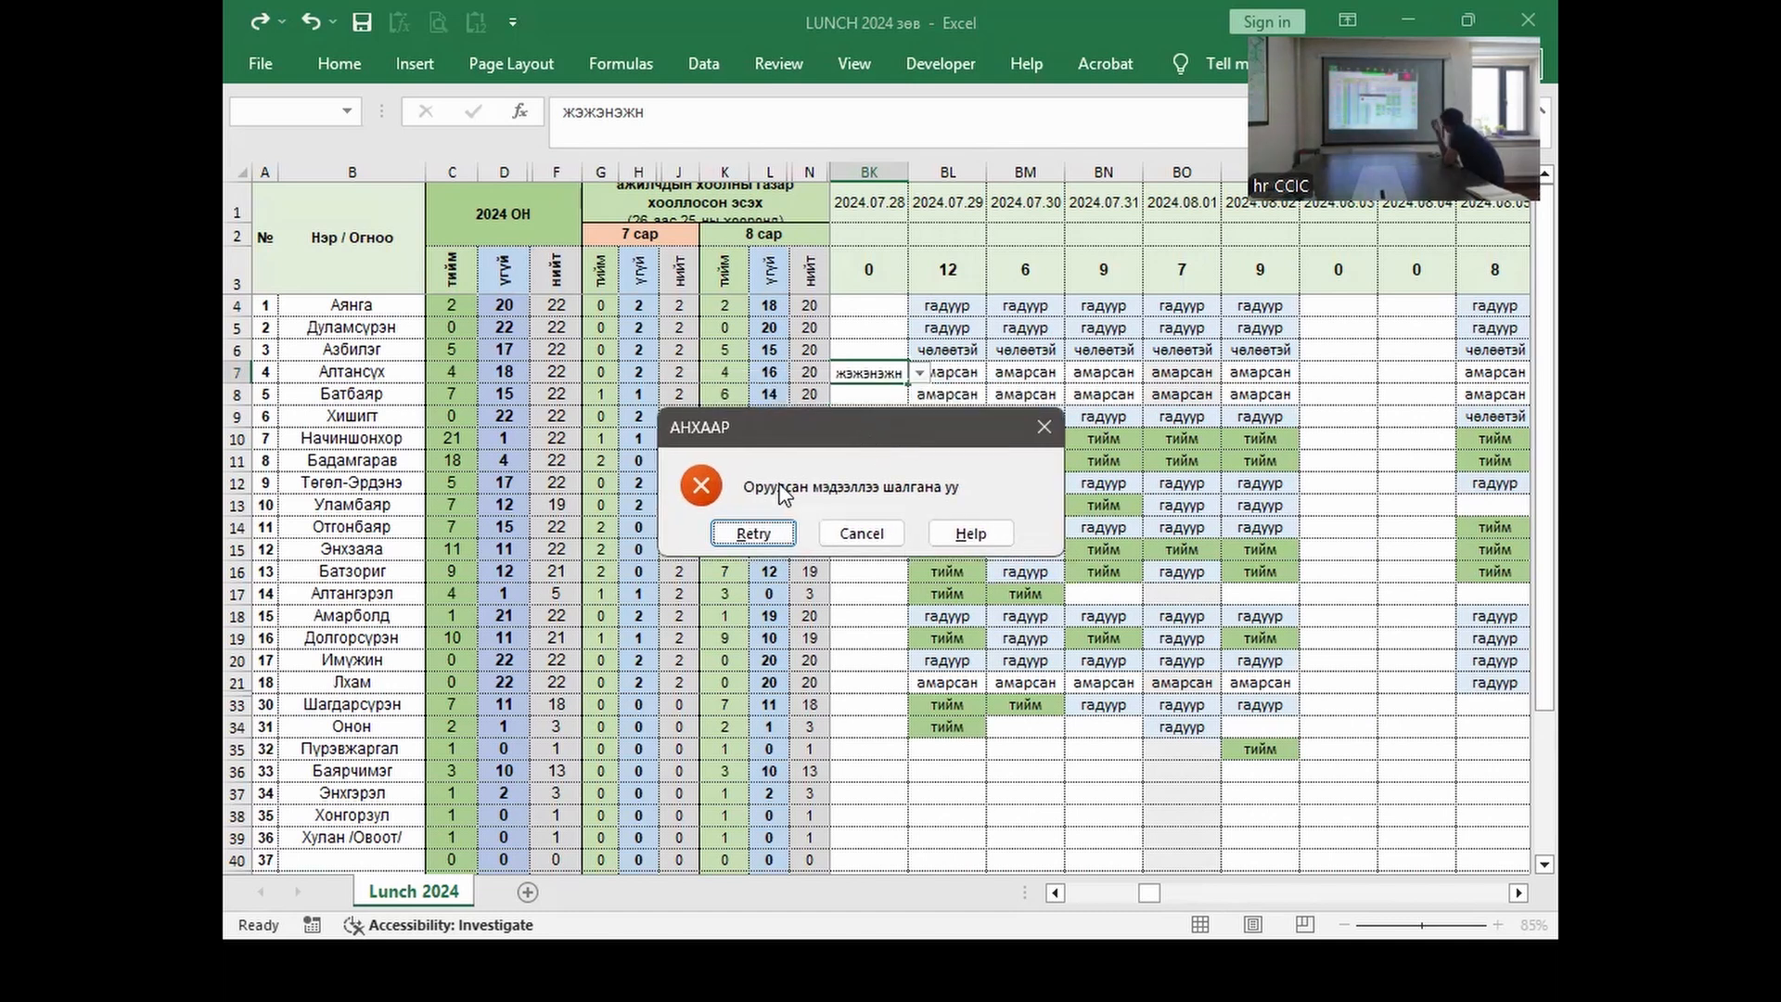
Step: Cancel the rejected entry and fill BK7 with чөлөөтэй from its allowed list
left_click(850, 546)
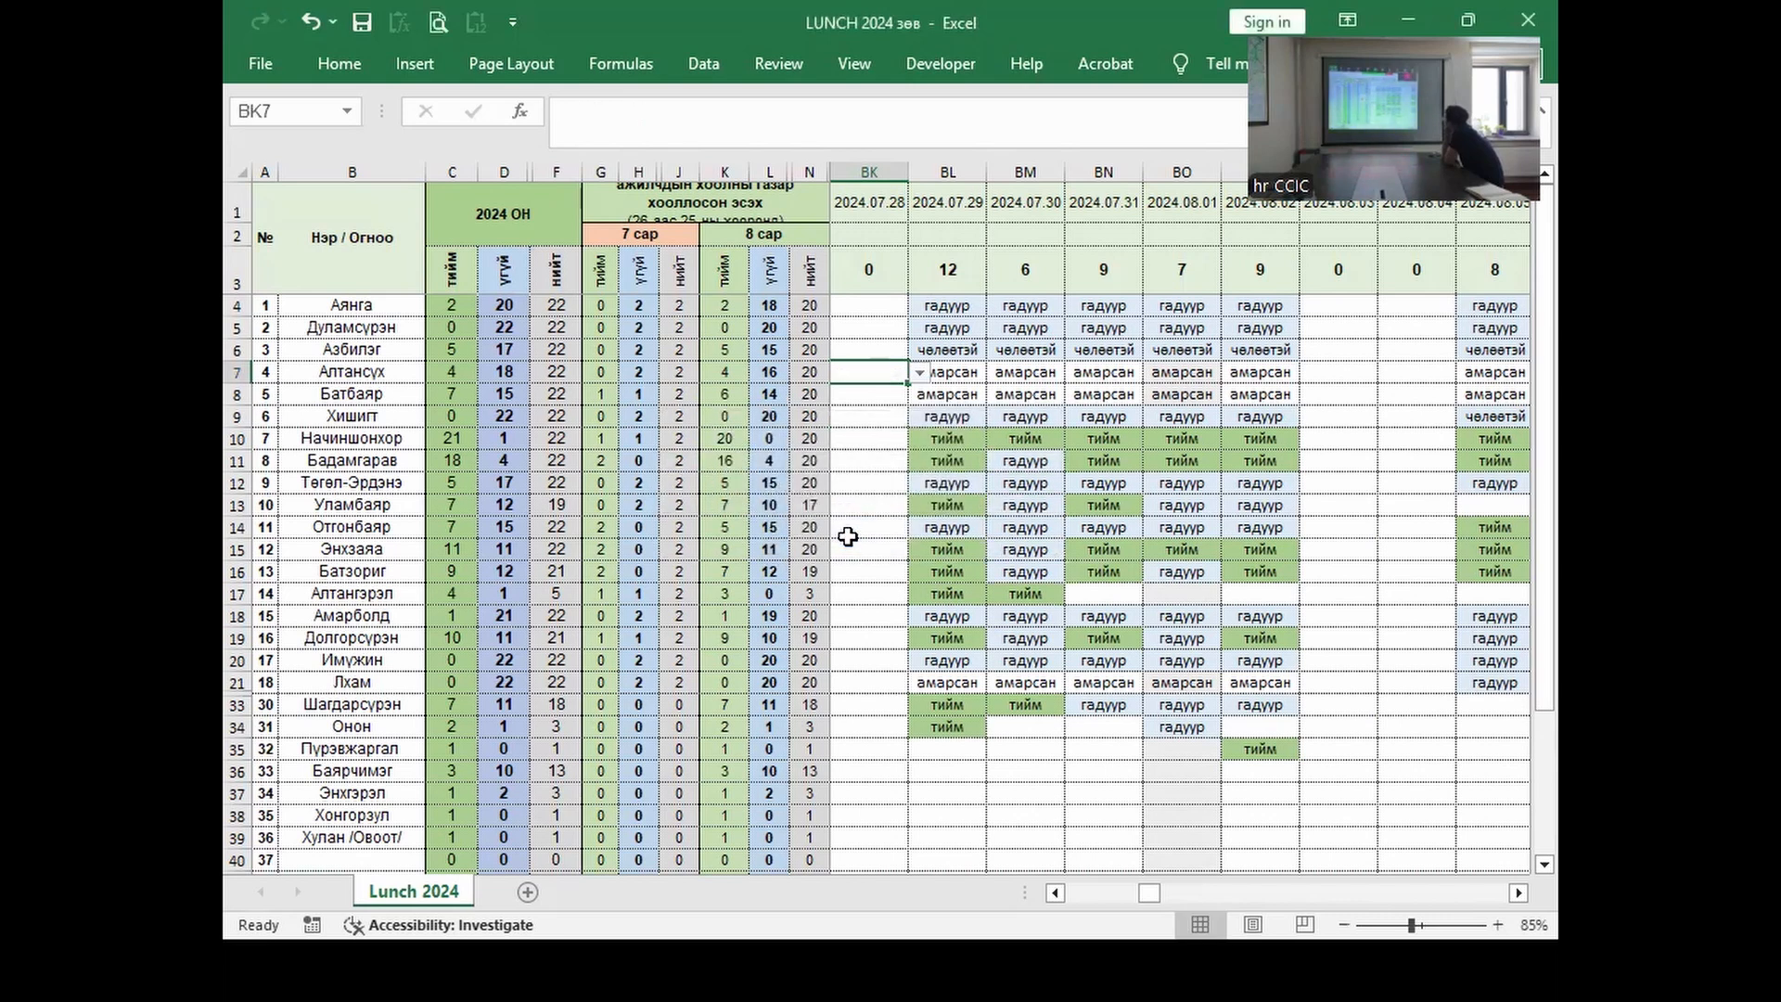
left_click(919, 372)
left_click(889, 426)
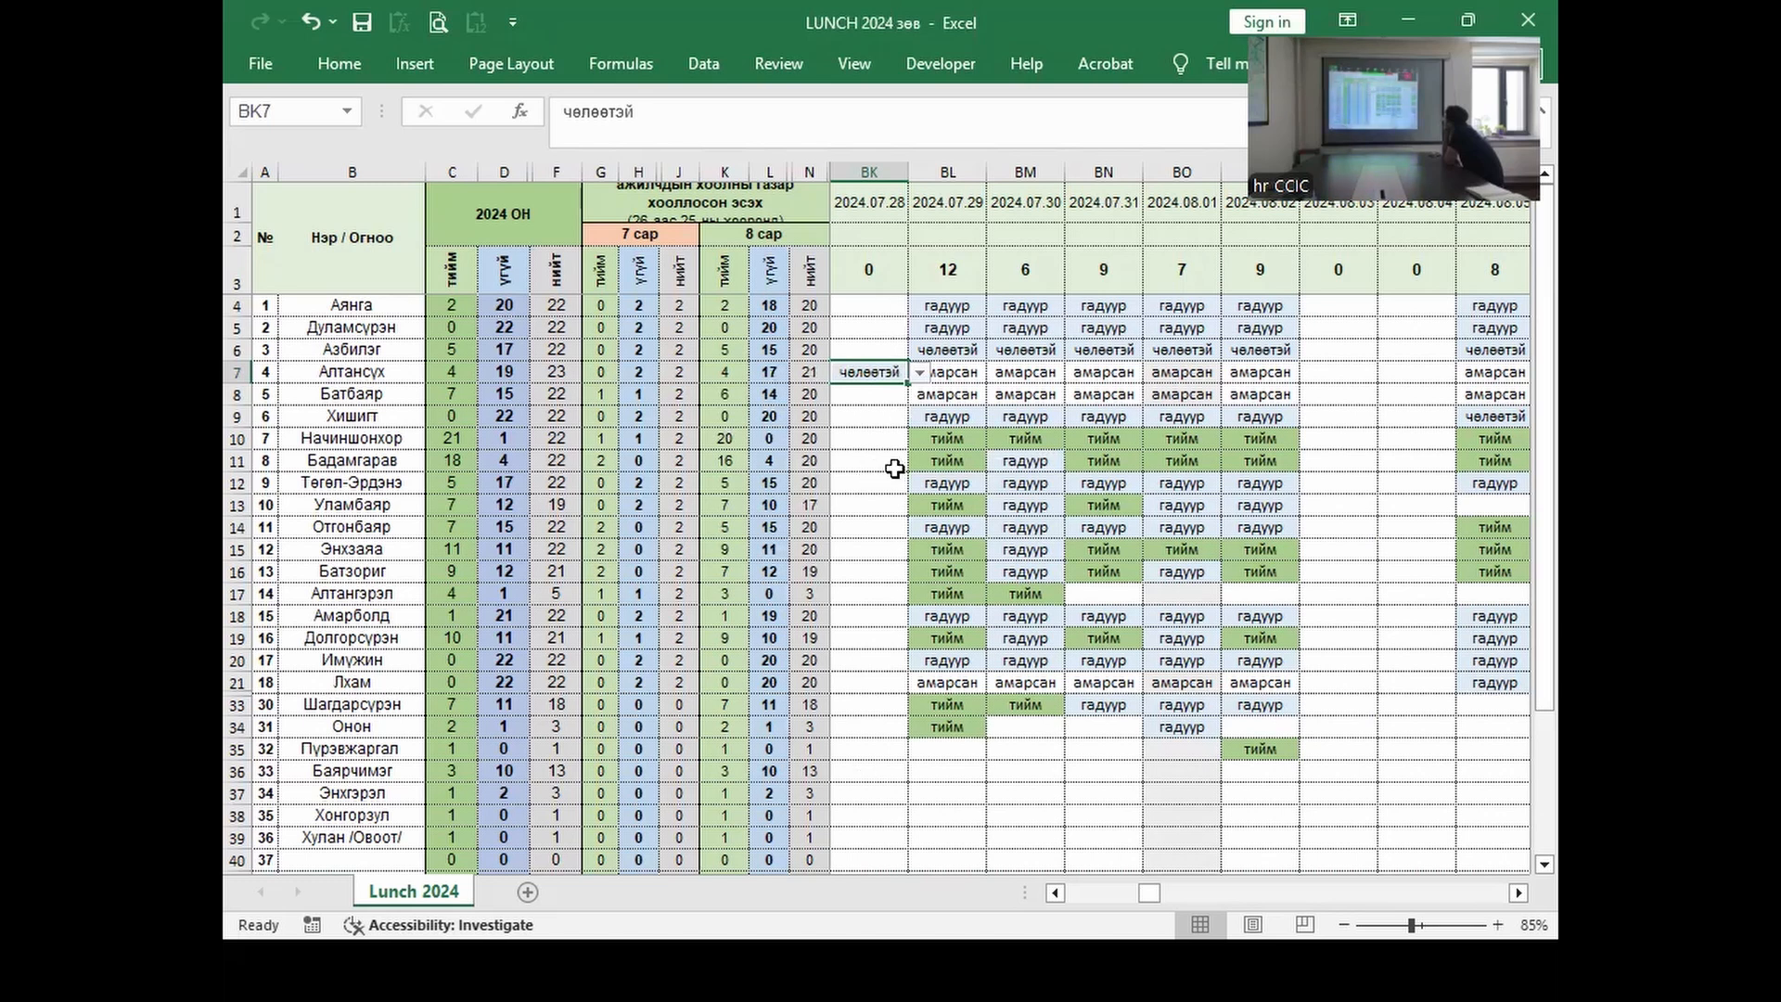
Step: Check cells BK11, BL10 and BL12, then bring up the open-windows list
left_click(879, 456)
left_click(941, 437)
left_click(935, 482)
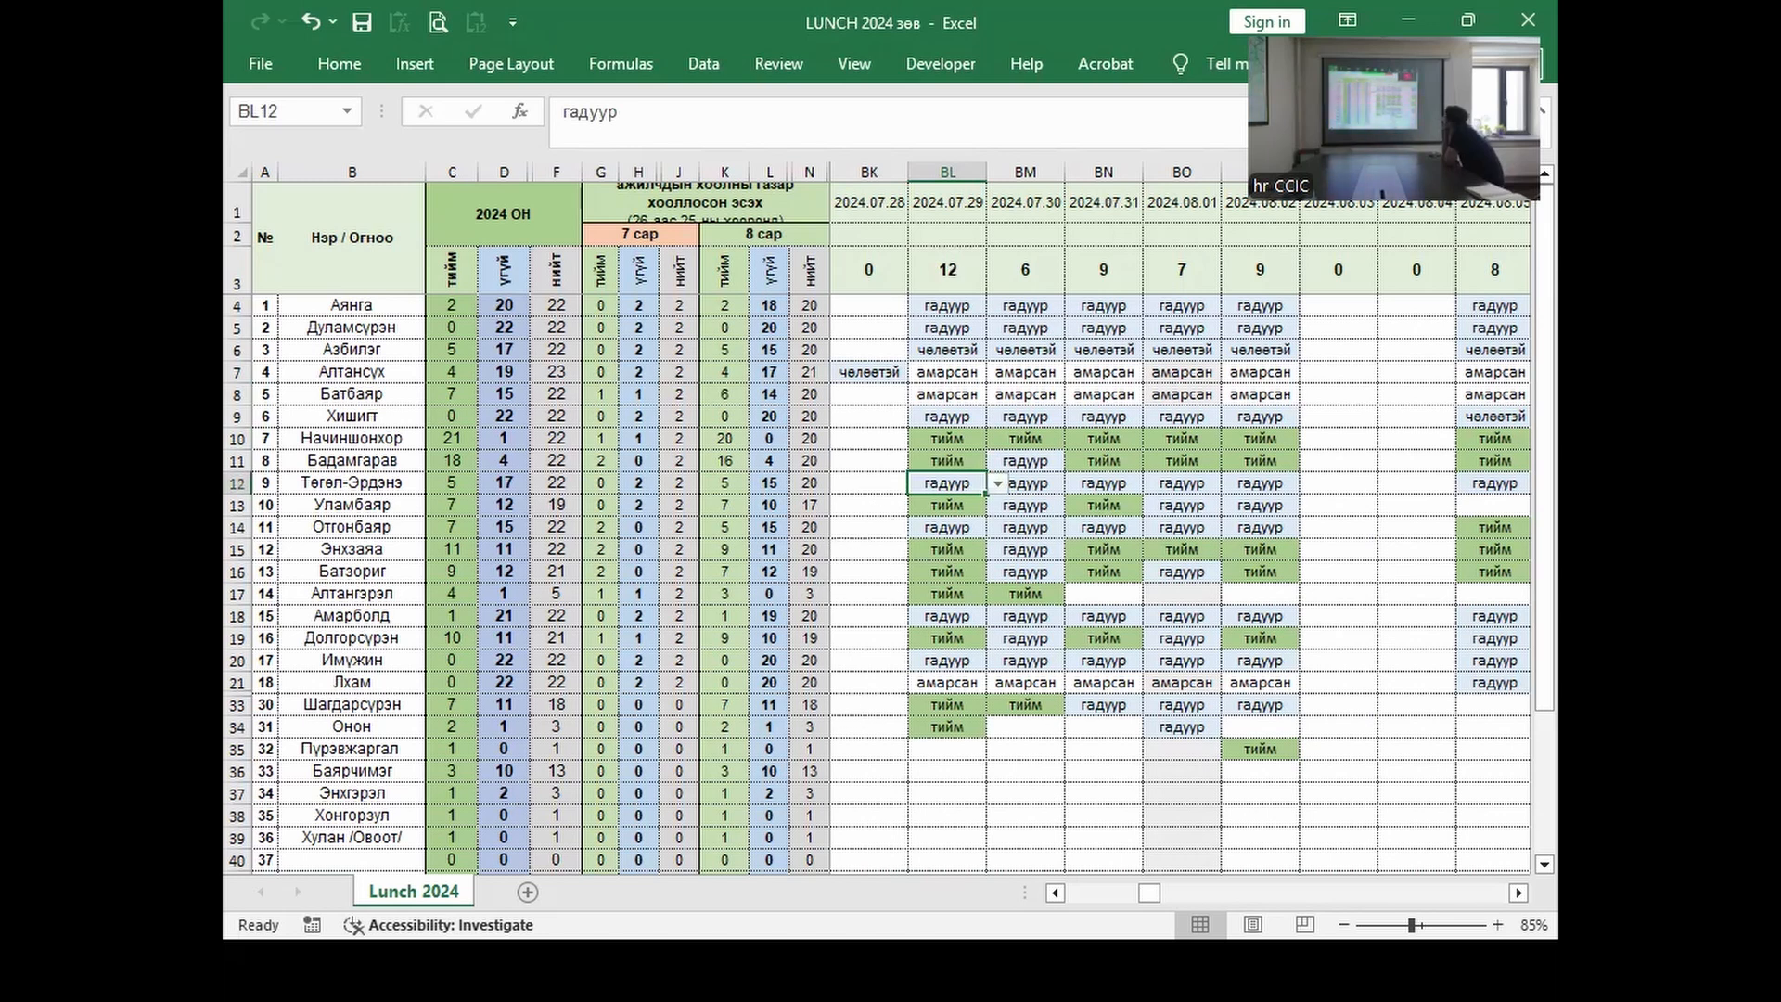
key("alt+Tab")
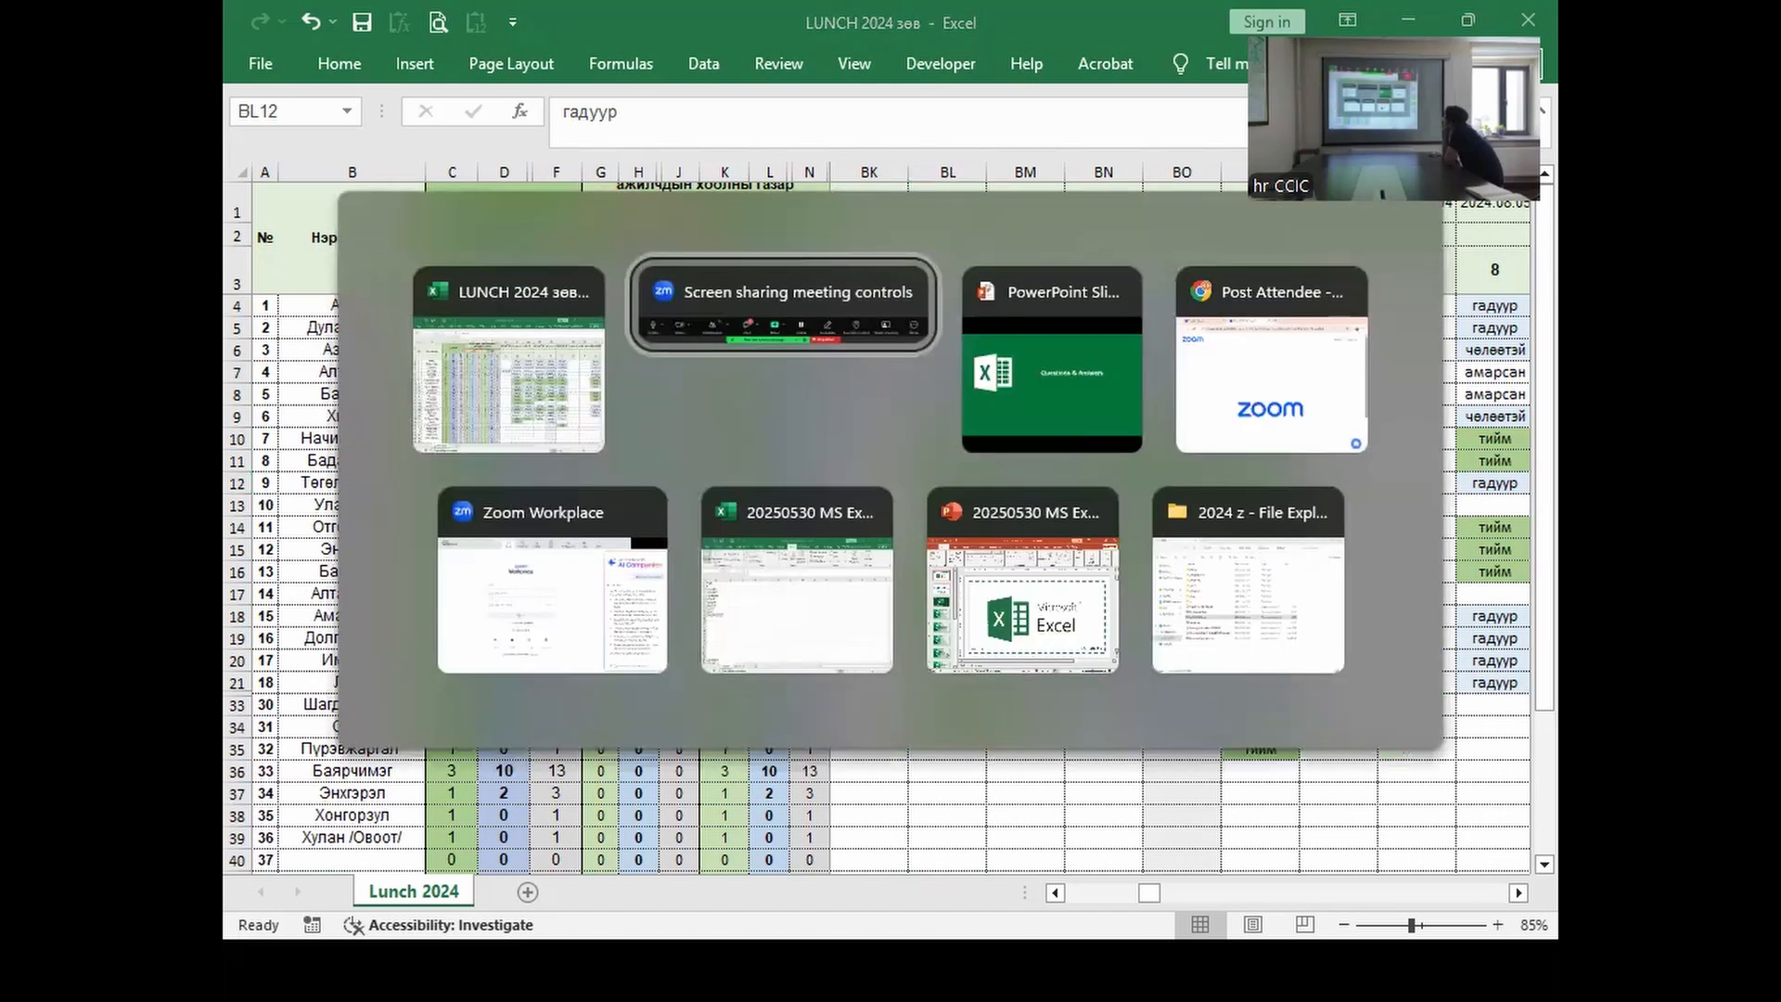
Step: Switch to the 20250530 MS Excel lesson workbook, review the function names in A1:A11, and select columns B:D
key("alt+Tab")
key("alt+Tab")
key("alt+Tab")
key("alt+Tab")
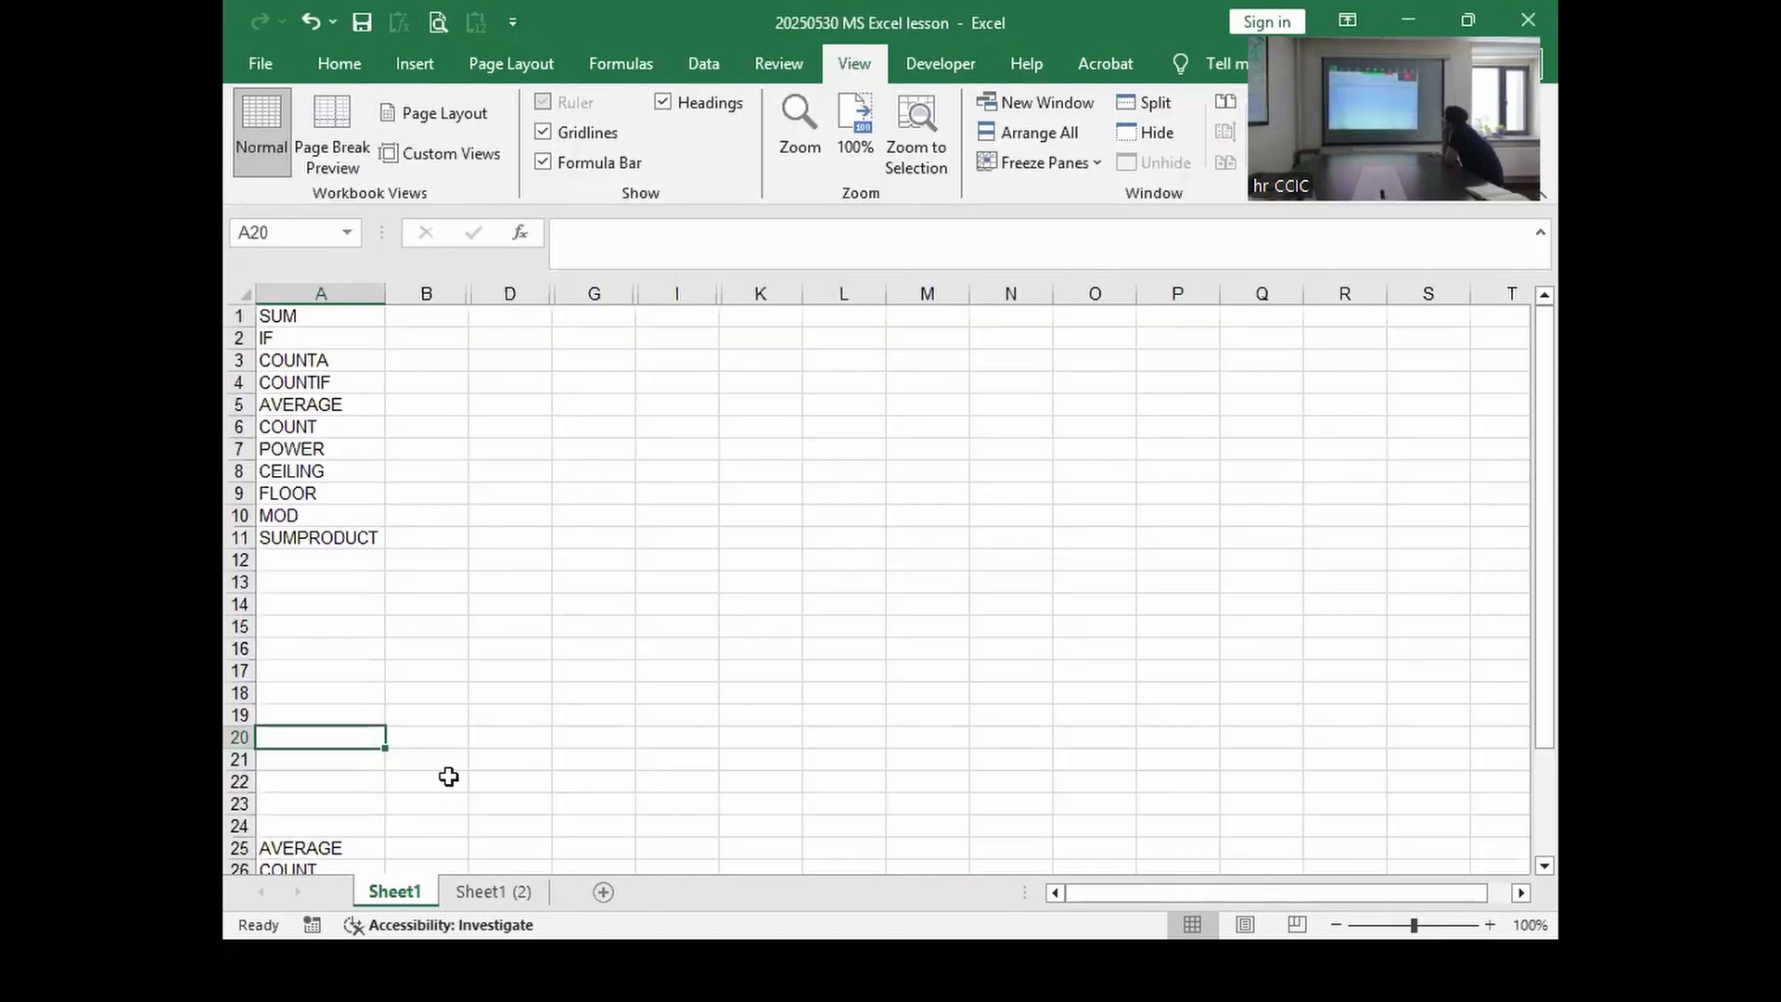
left_click_drag(316, 316, 329, 537)
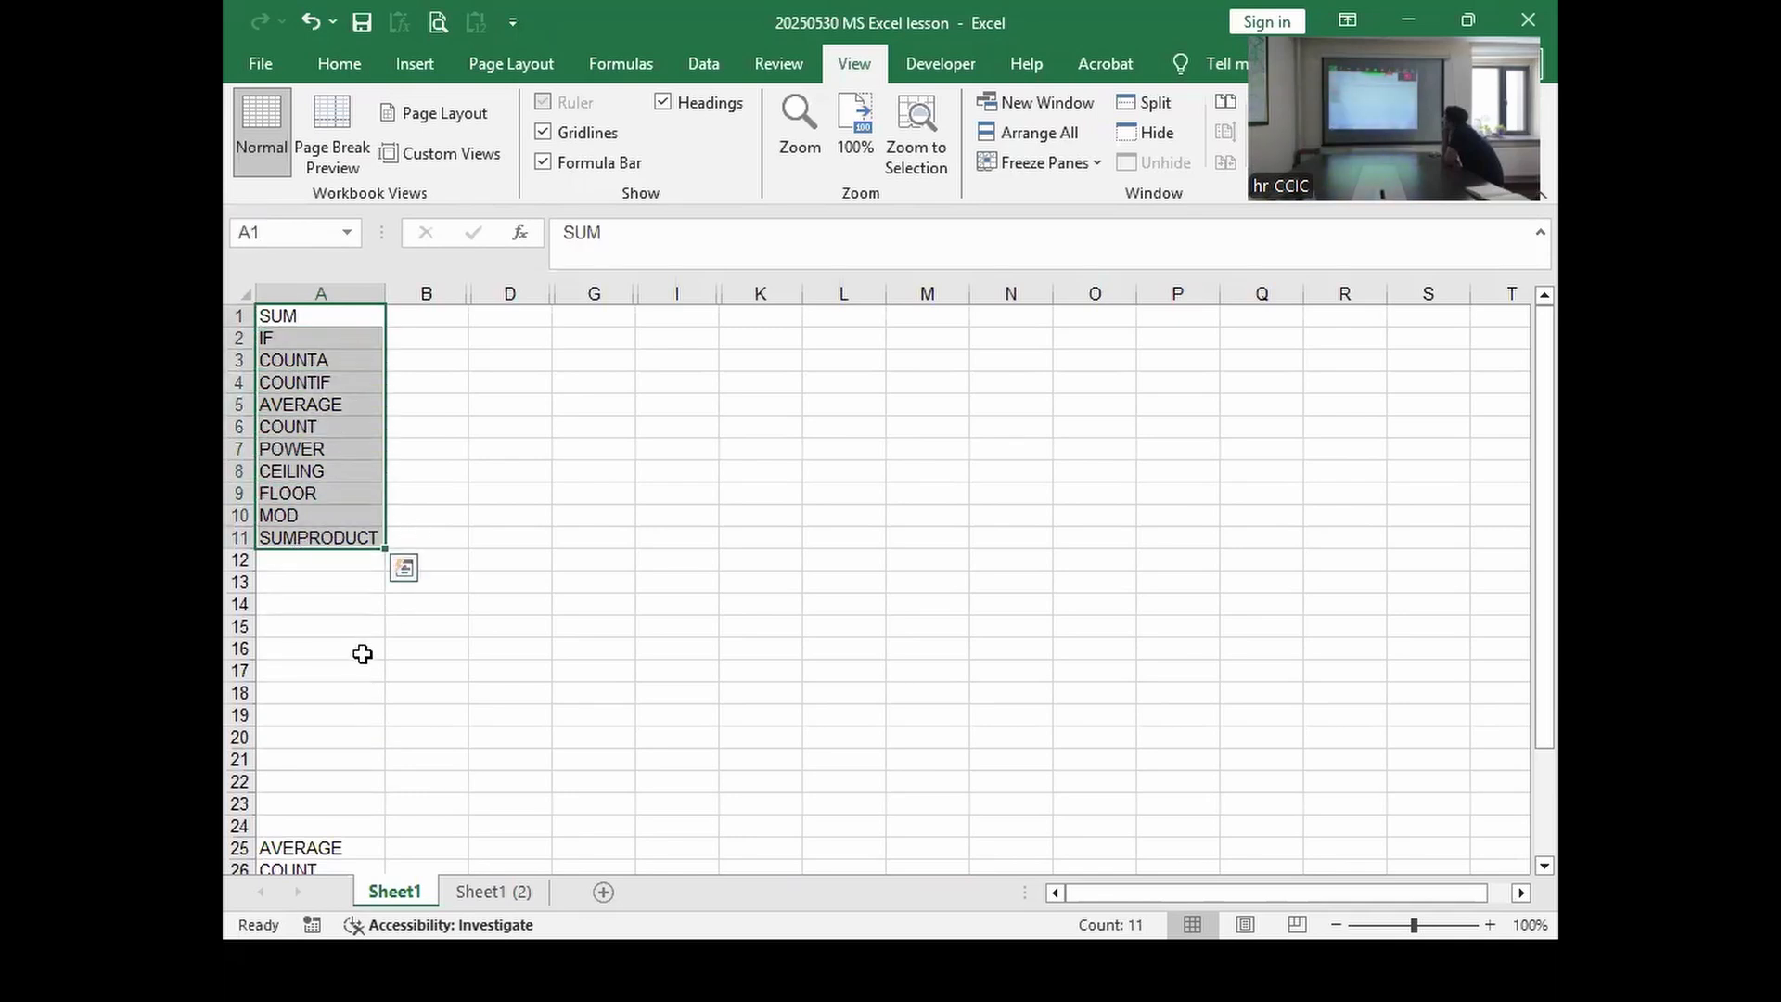
key("ctrl+q")
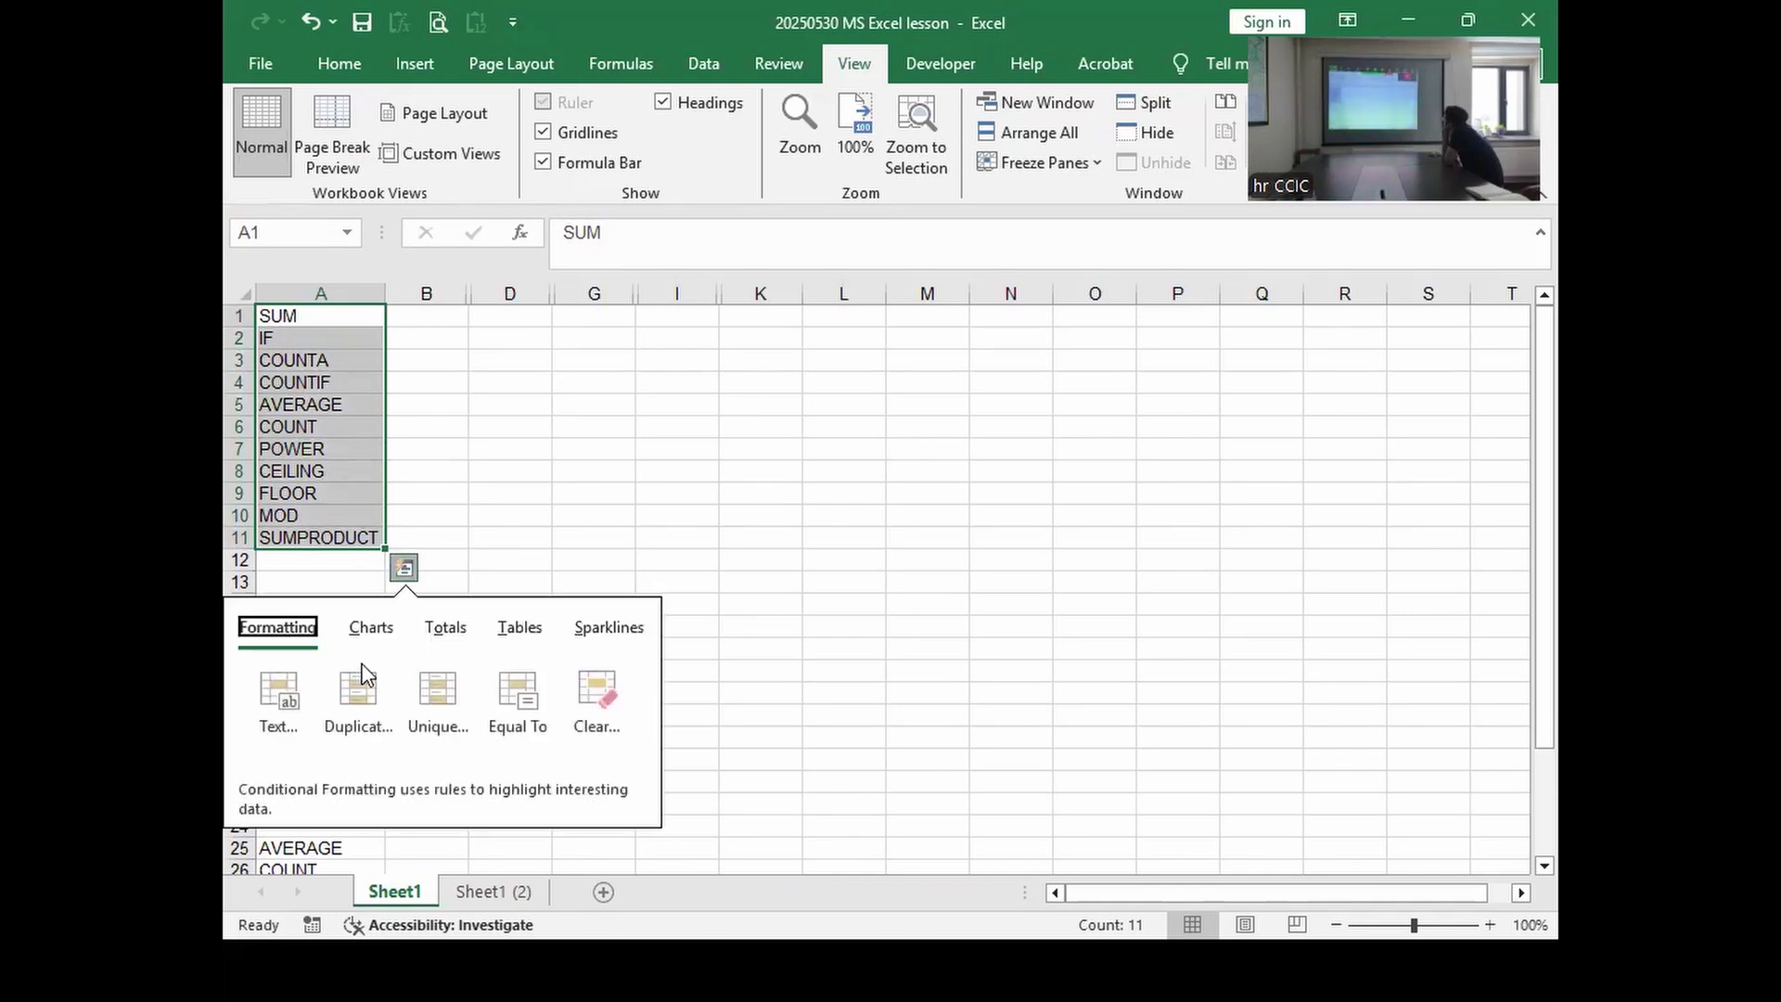
left_click(787, 628)
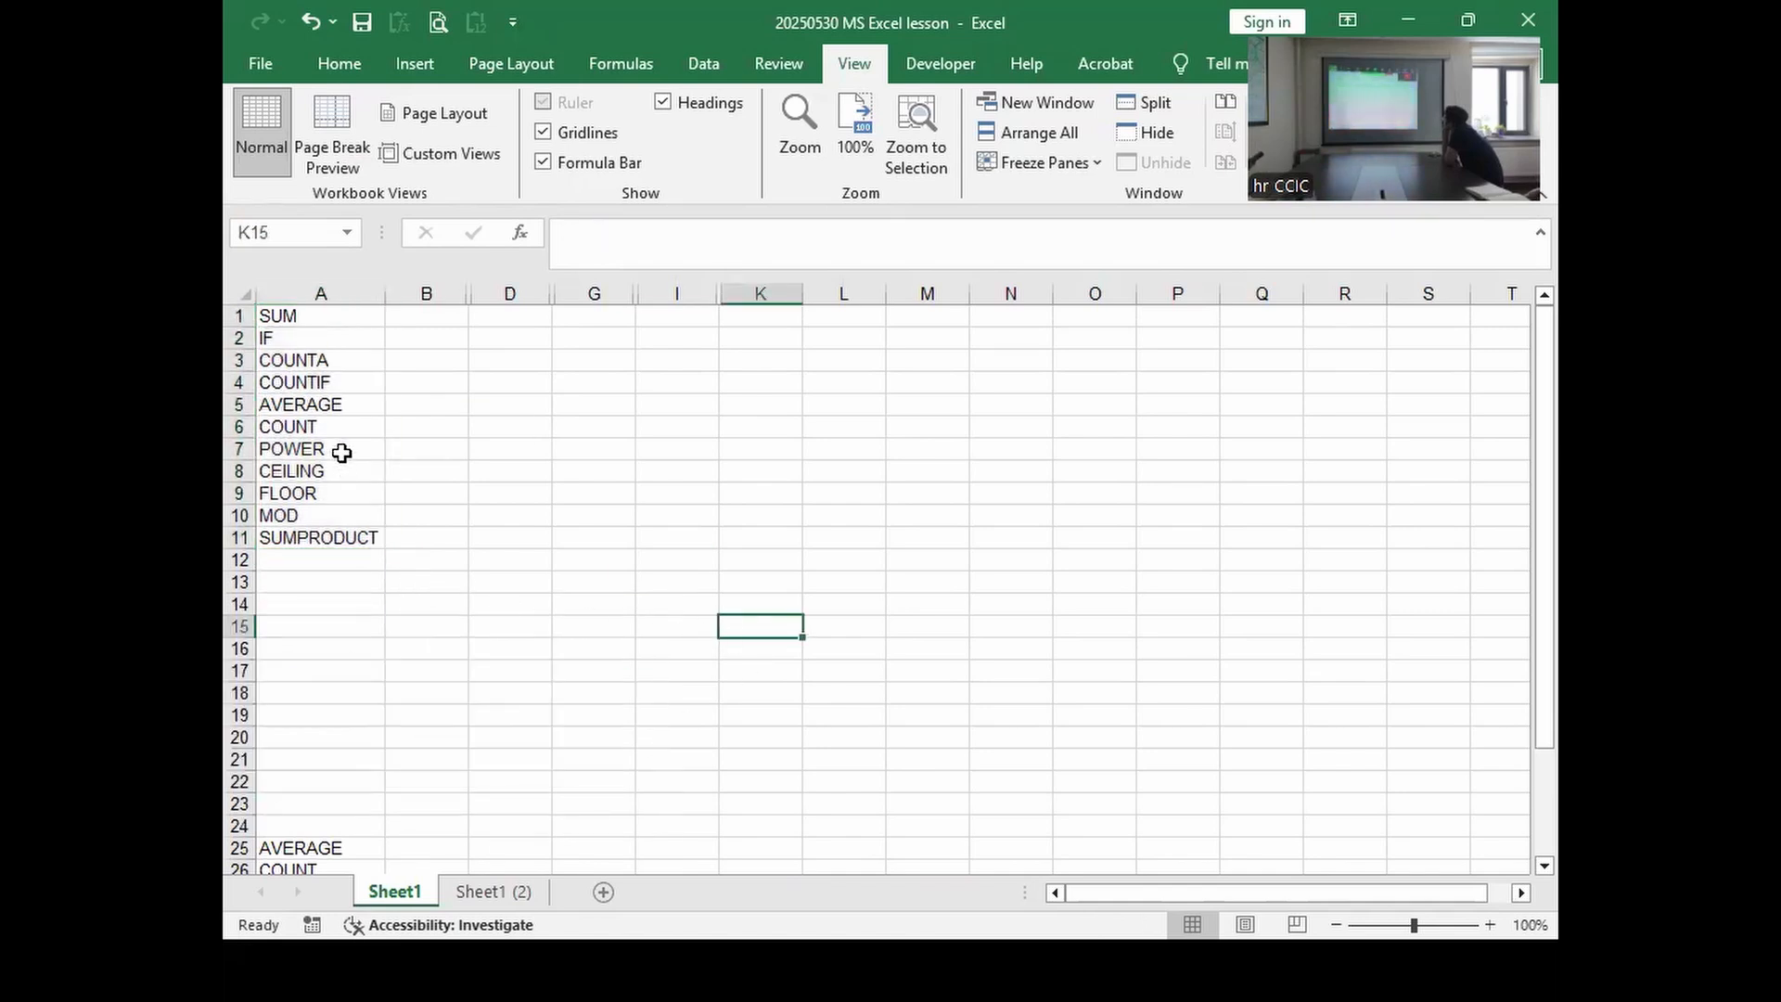
left_click(323, 319)
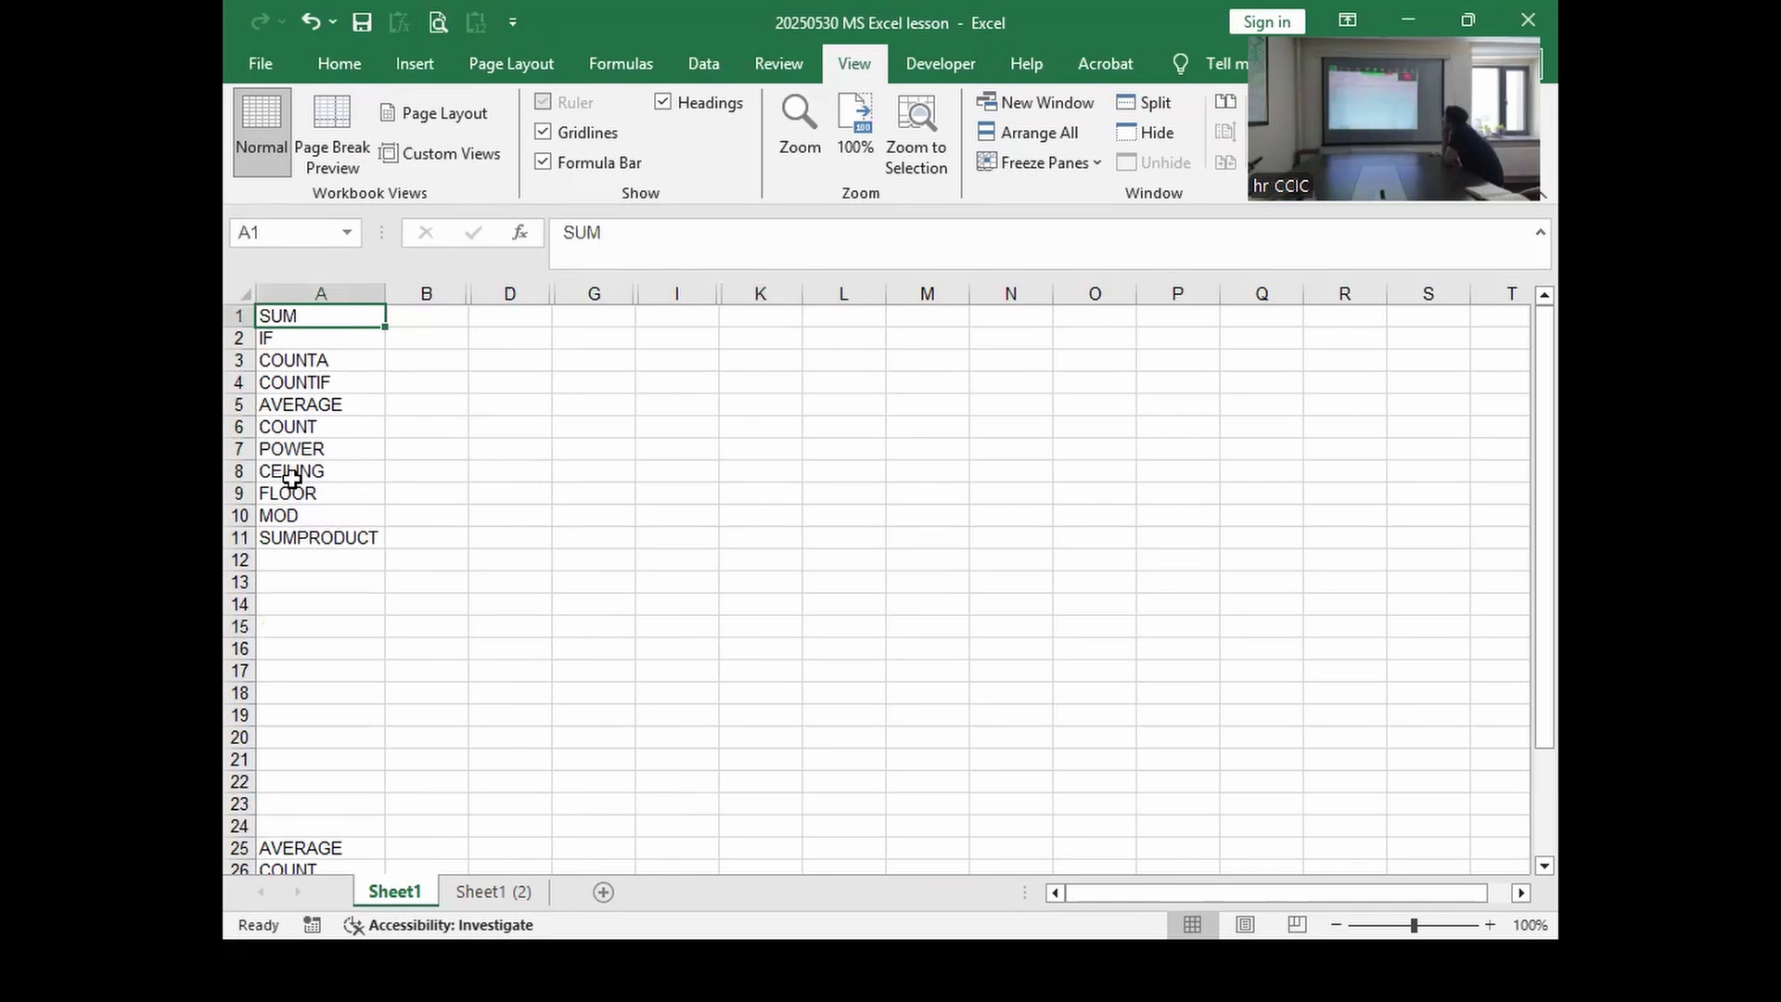
left_click_drag(444, 290, 473, 290)
Step: Unhide column C and select its numbers C5:C20 under the SUM header
right_click(473, 292)
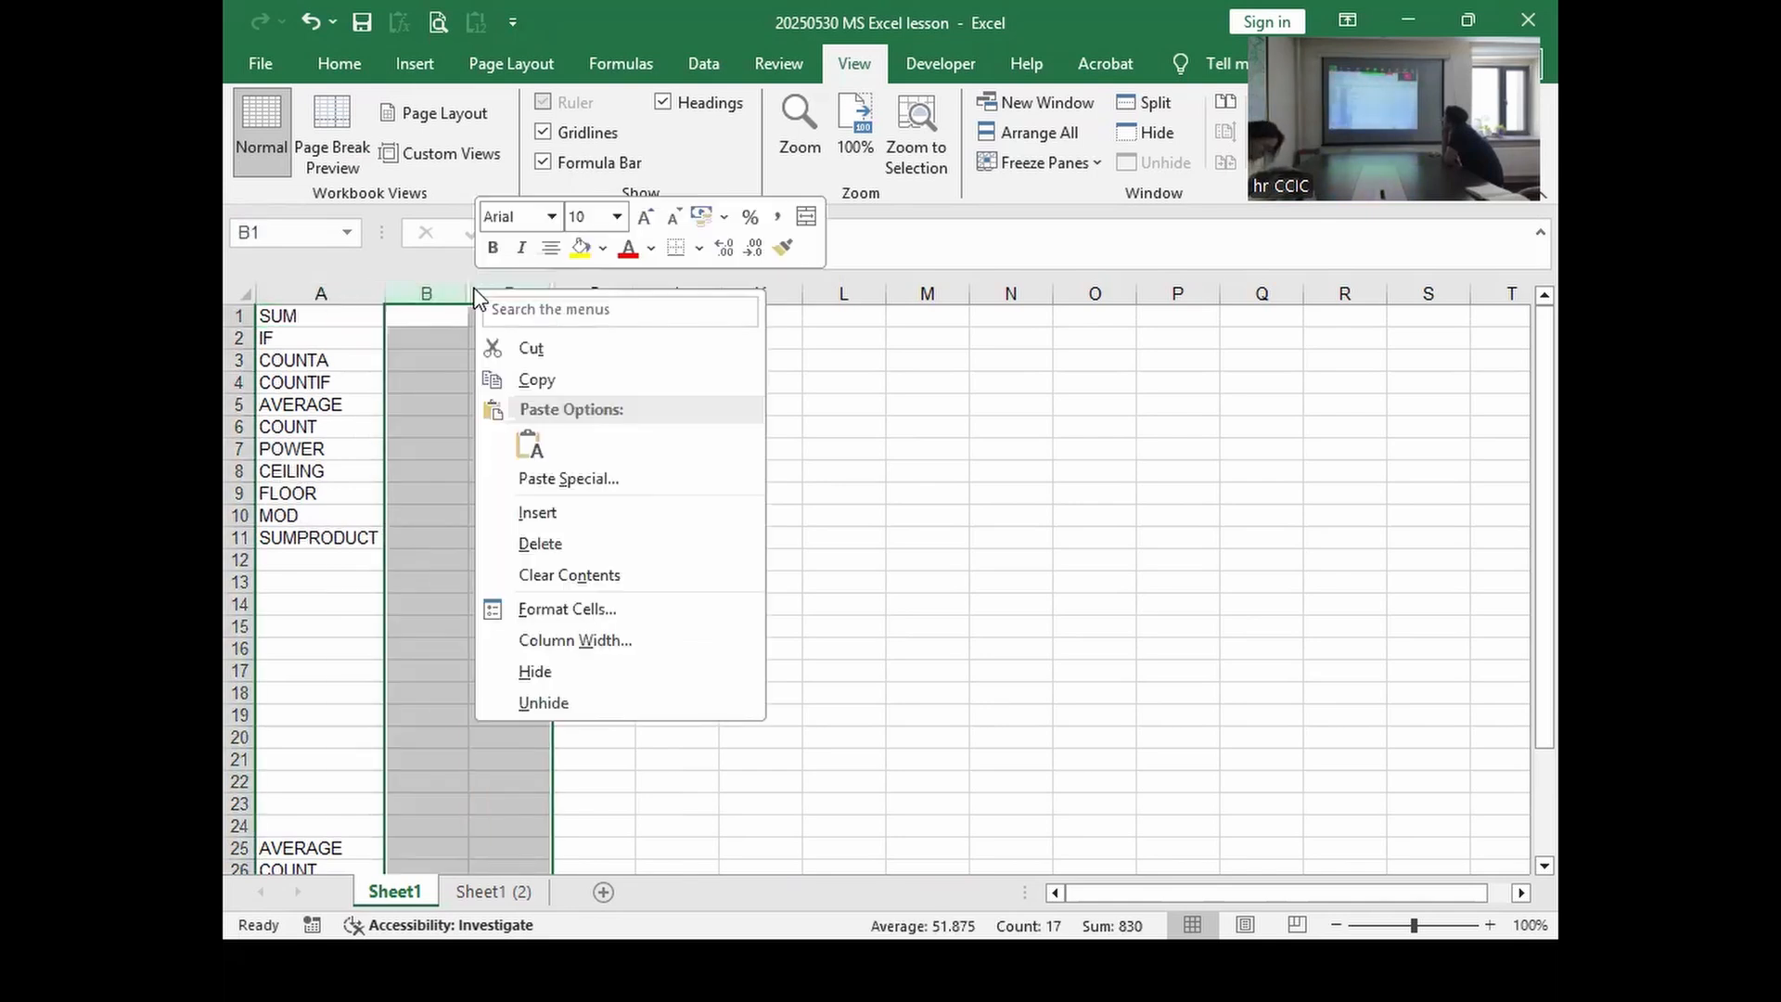
left_click(544, 703)
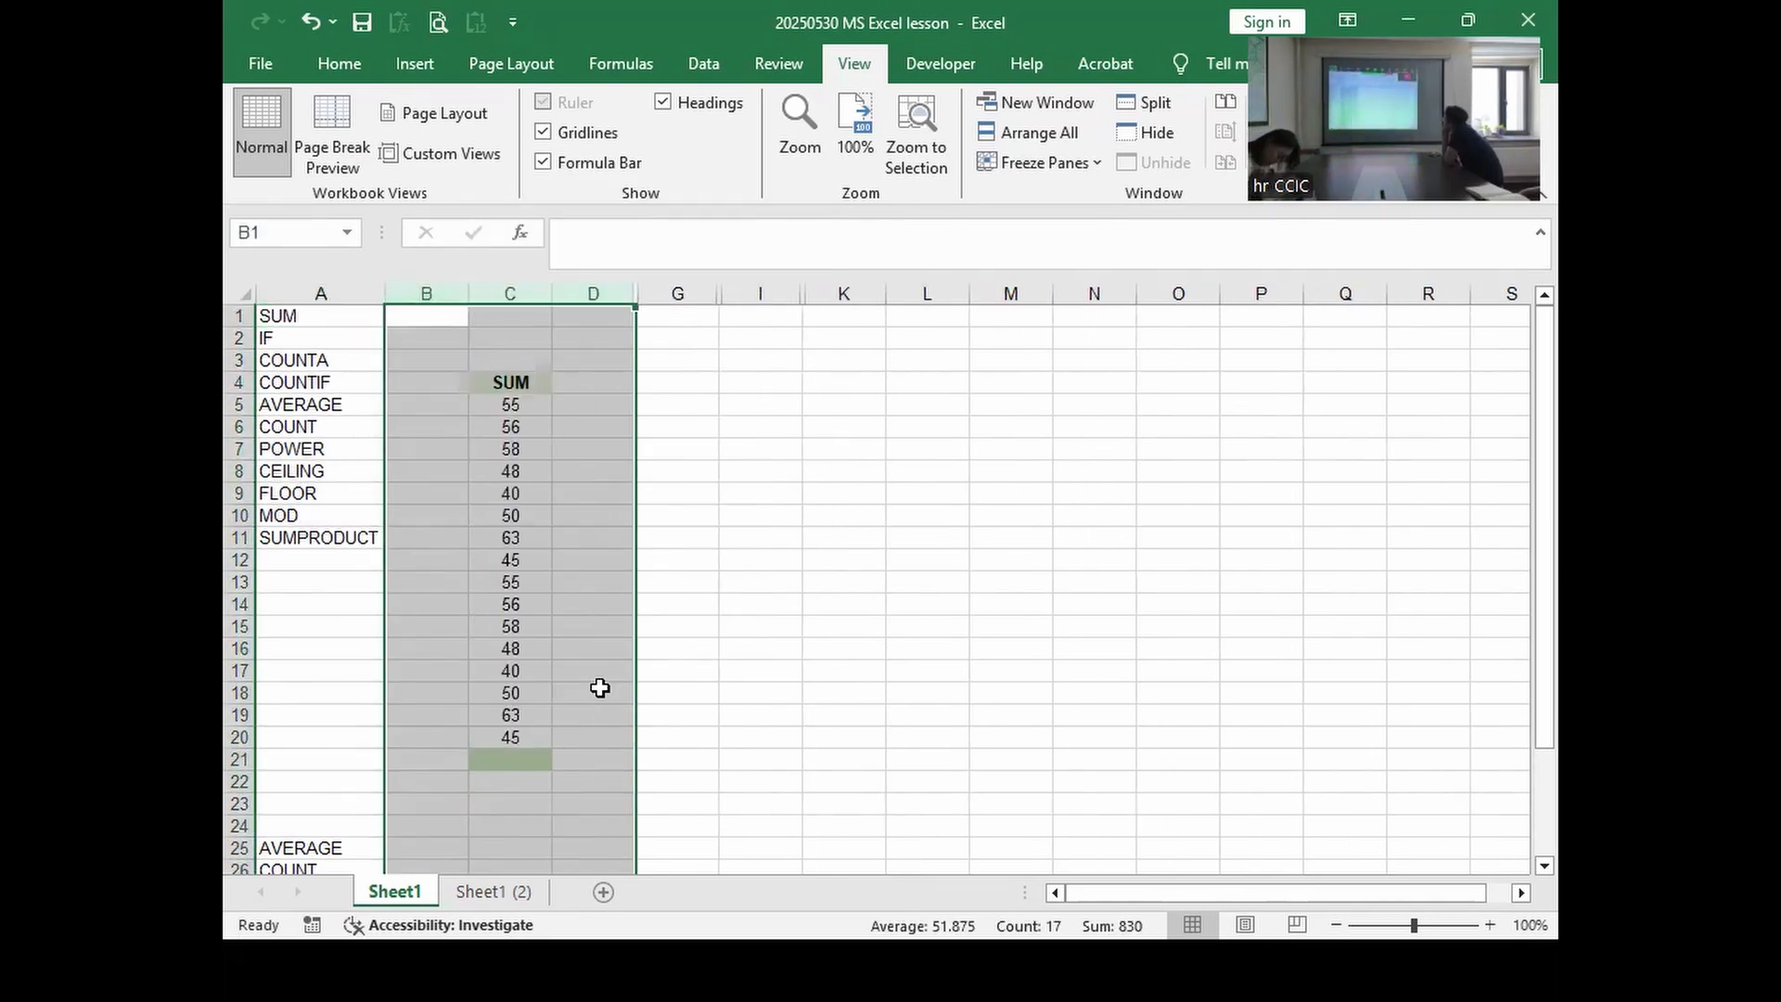
left_click(512, 385)
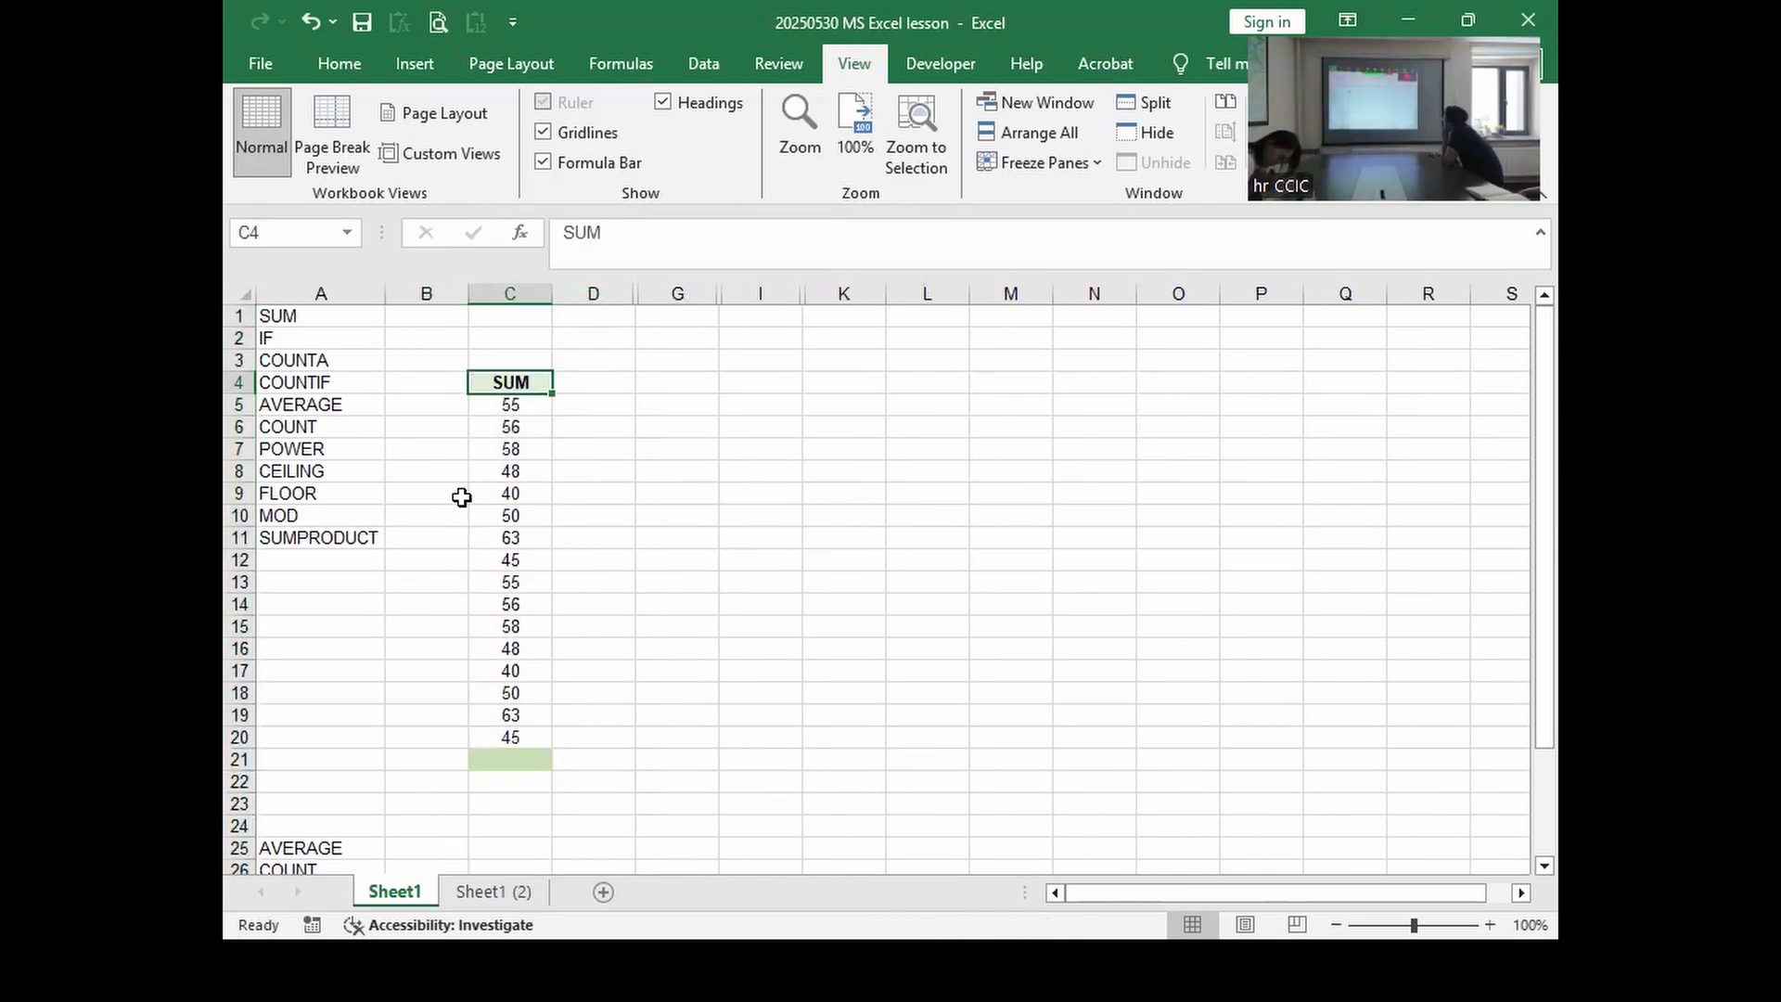
left_click(492, 400)
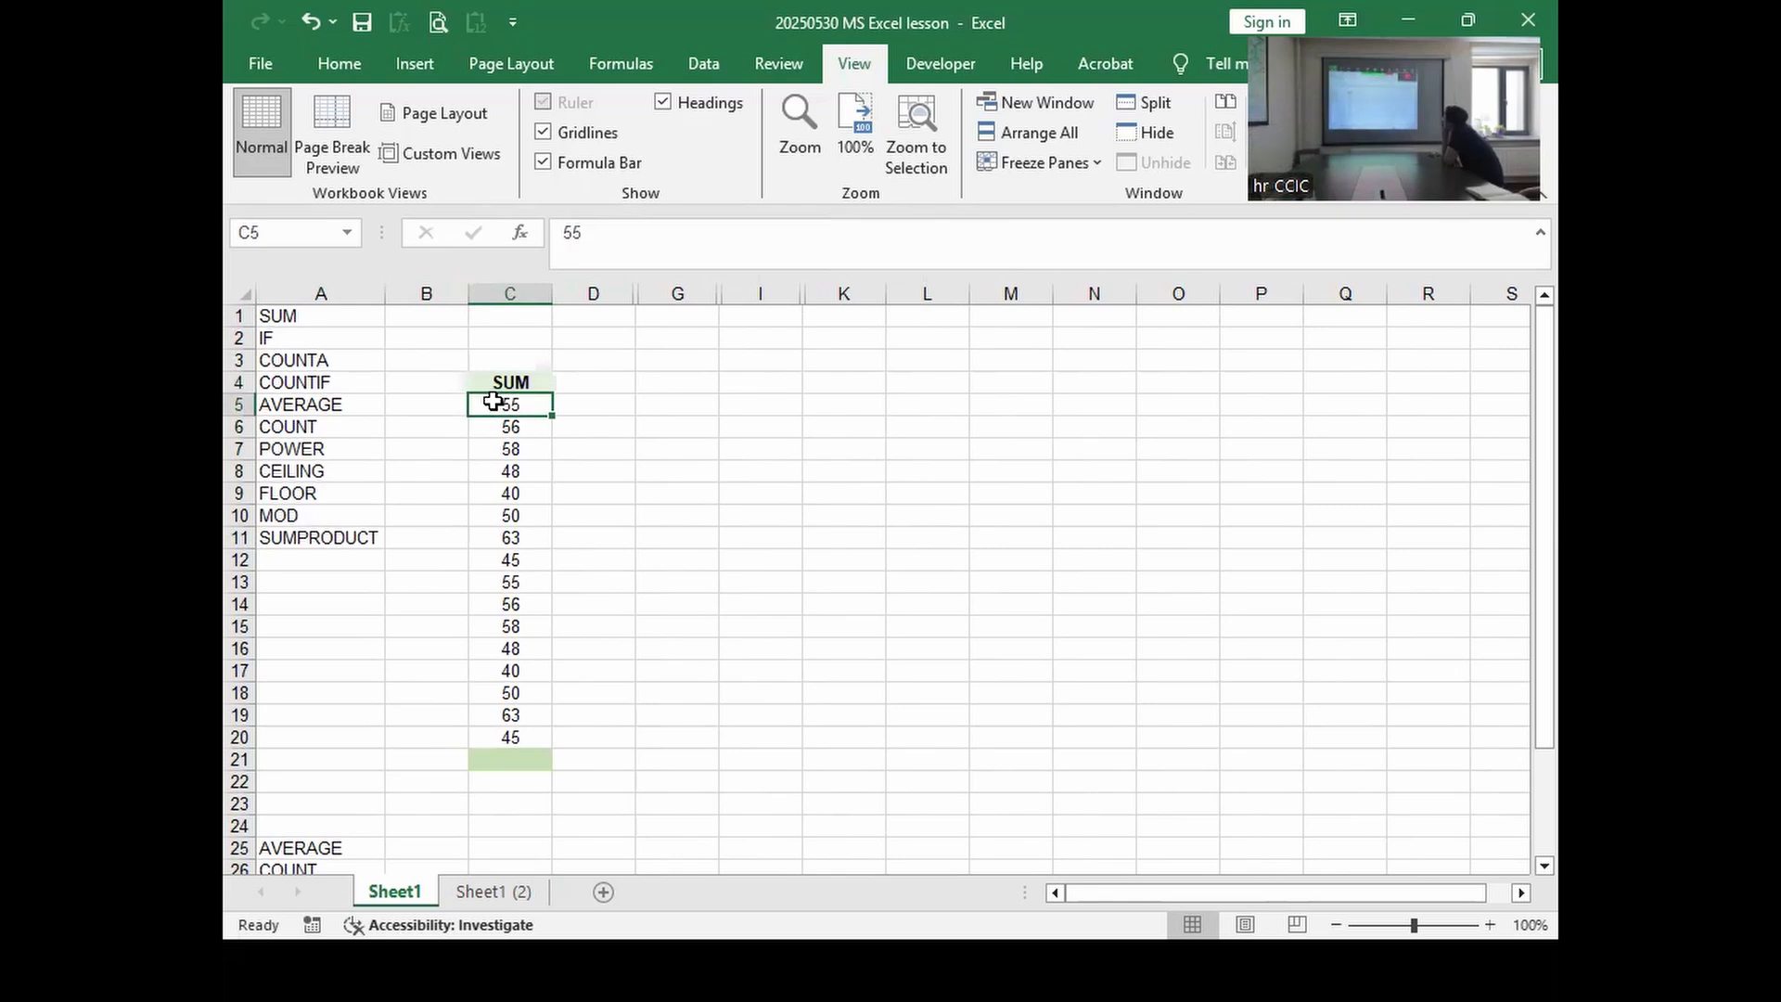
left_click(684, 537)
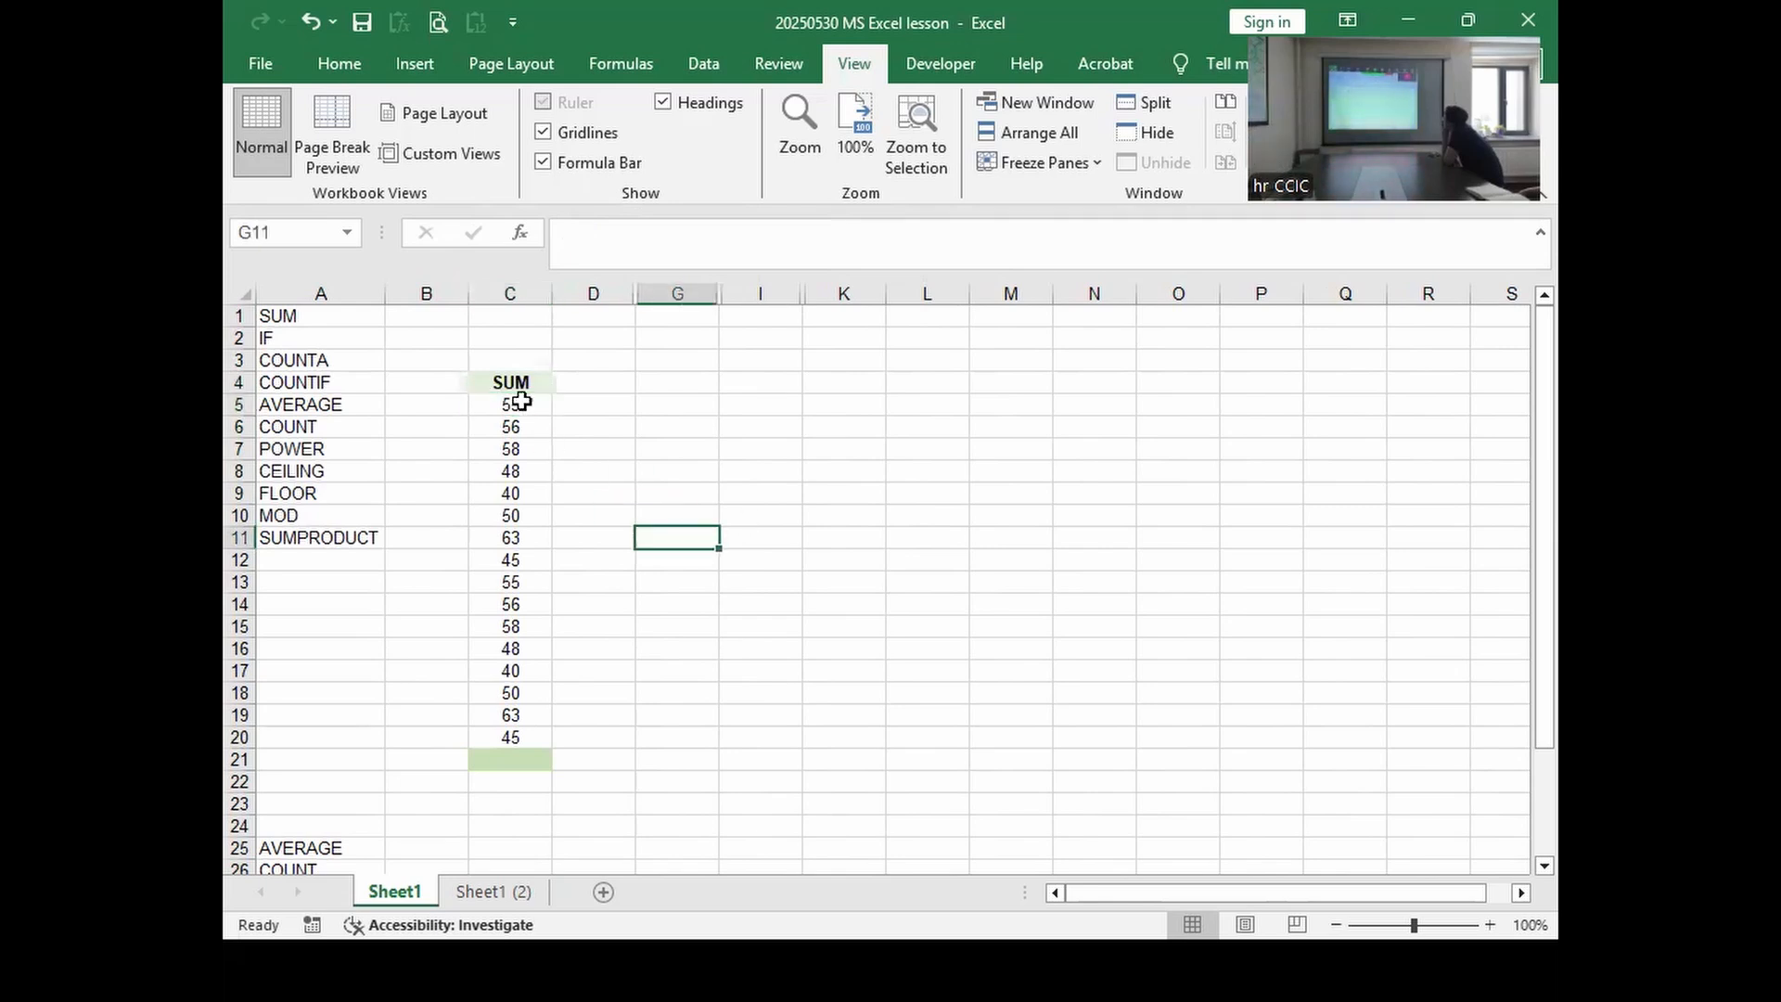
left_click_drag(501, 408, 509, 740)
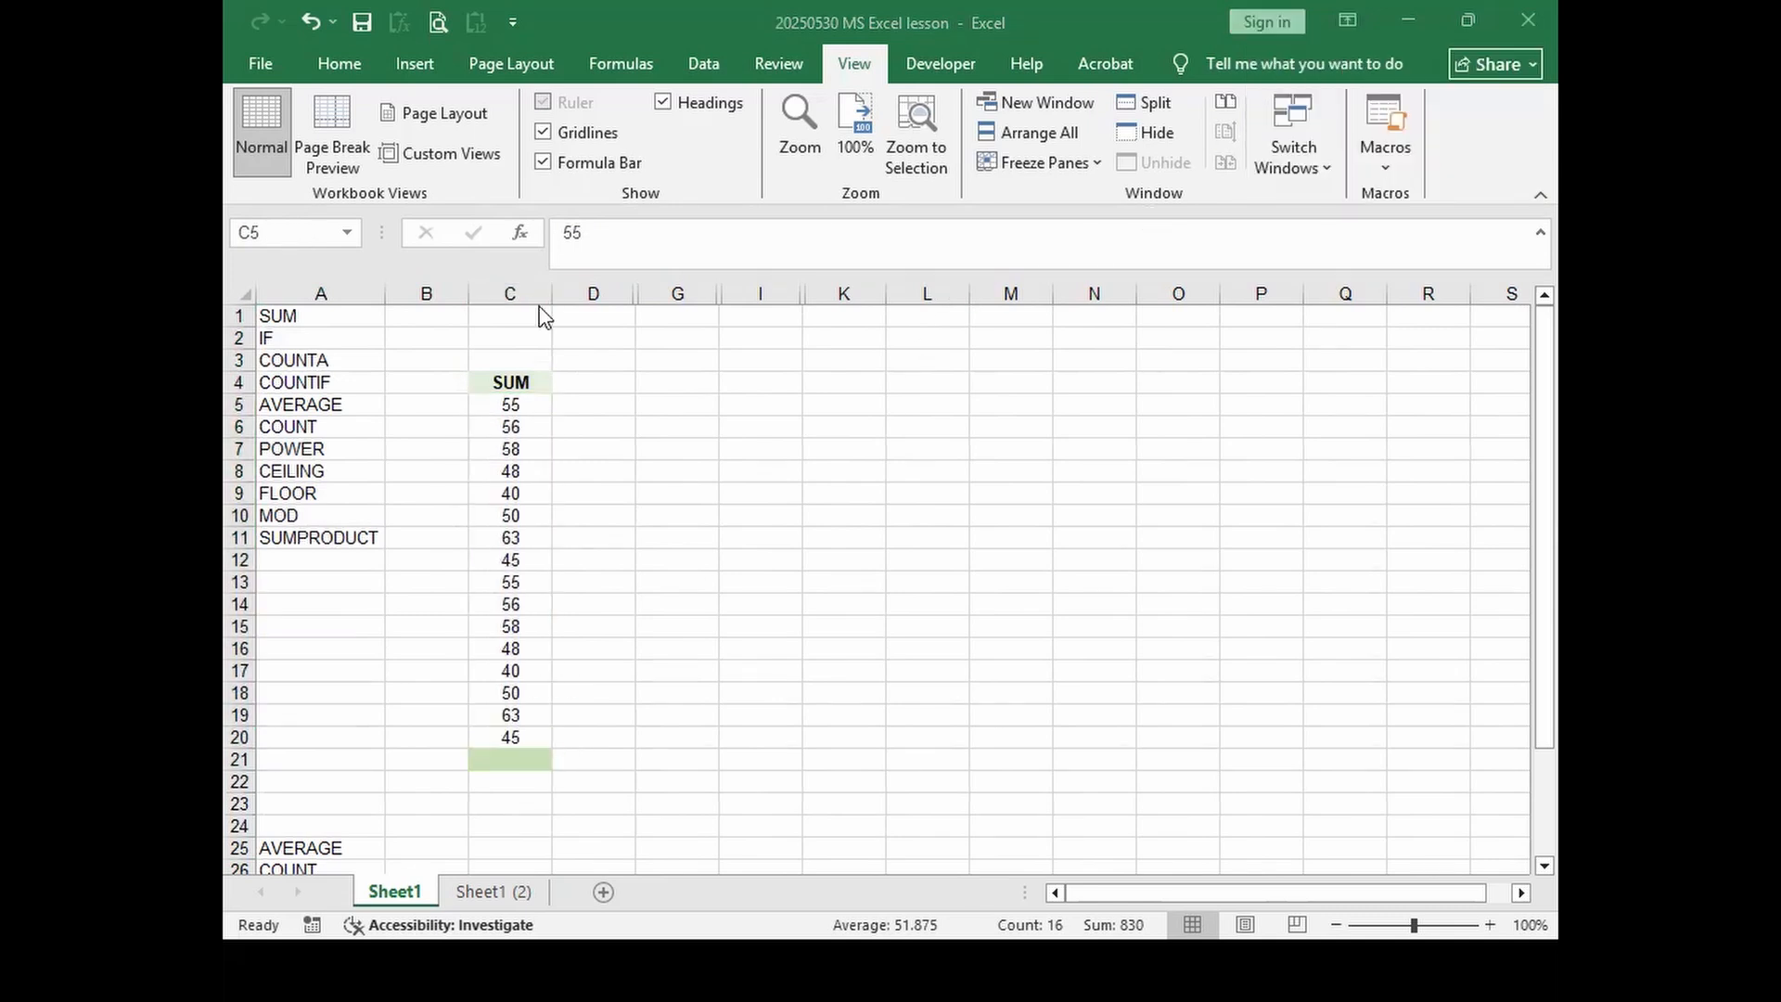
Step: Insert an AutoSum total of C5:C20 into C21
left_click(326, 60)
left_click(336, 63)
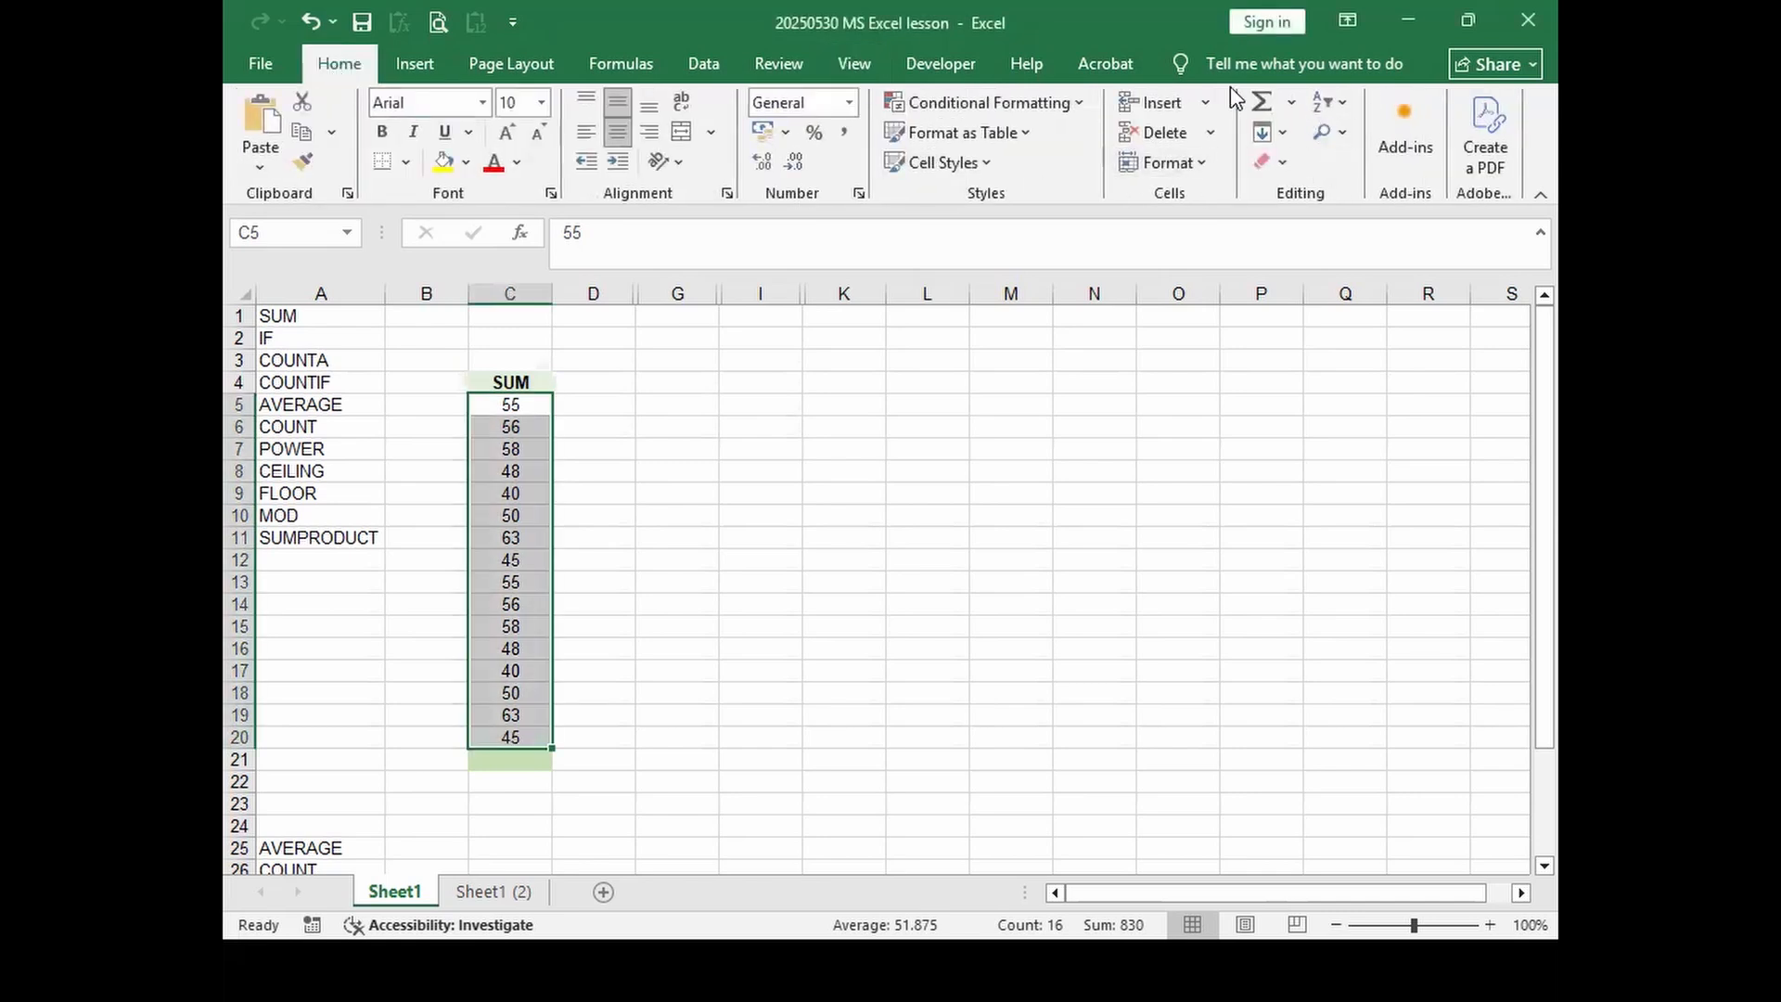
left_click(1262, 102)
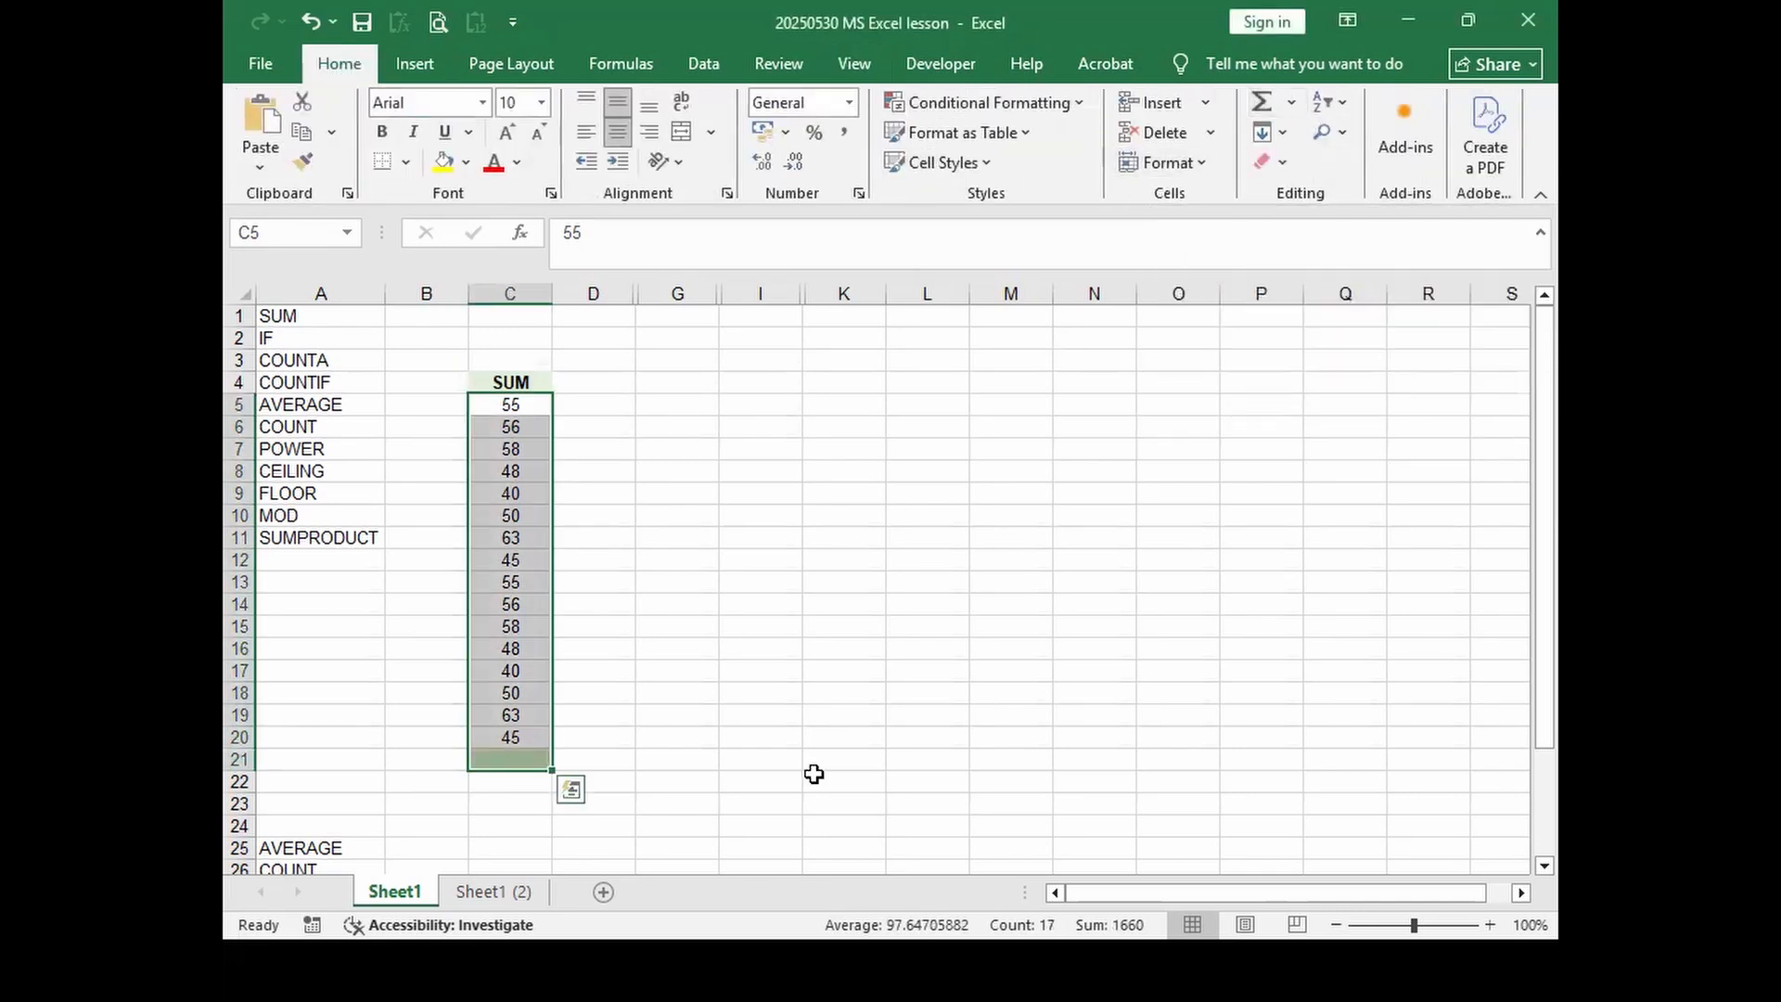
Step: Set the font colour of the C21 total to Automatic
left_click(509, 762)
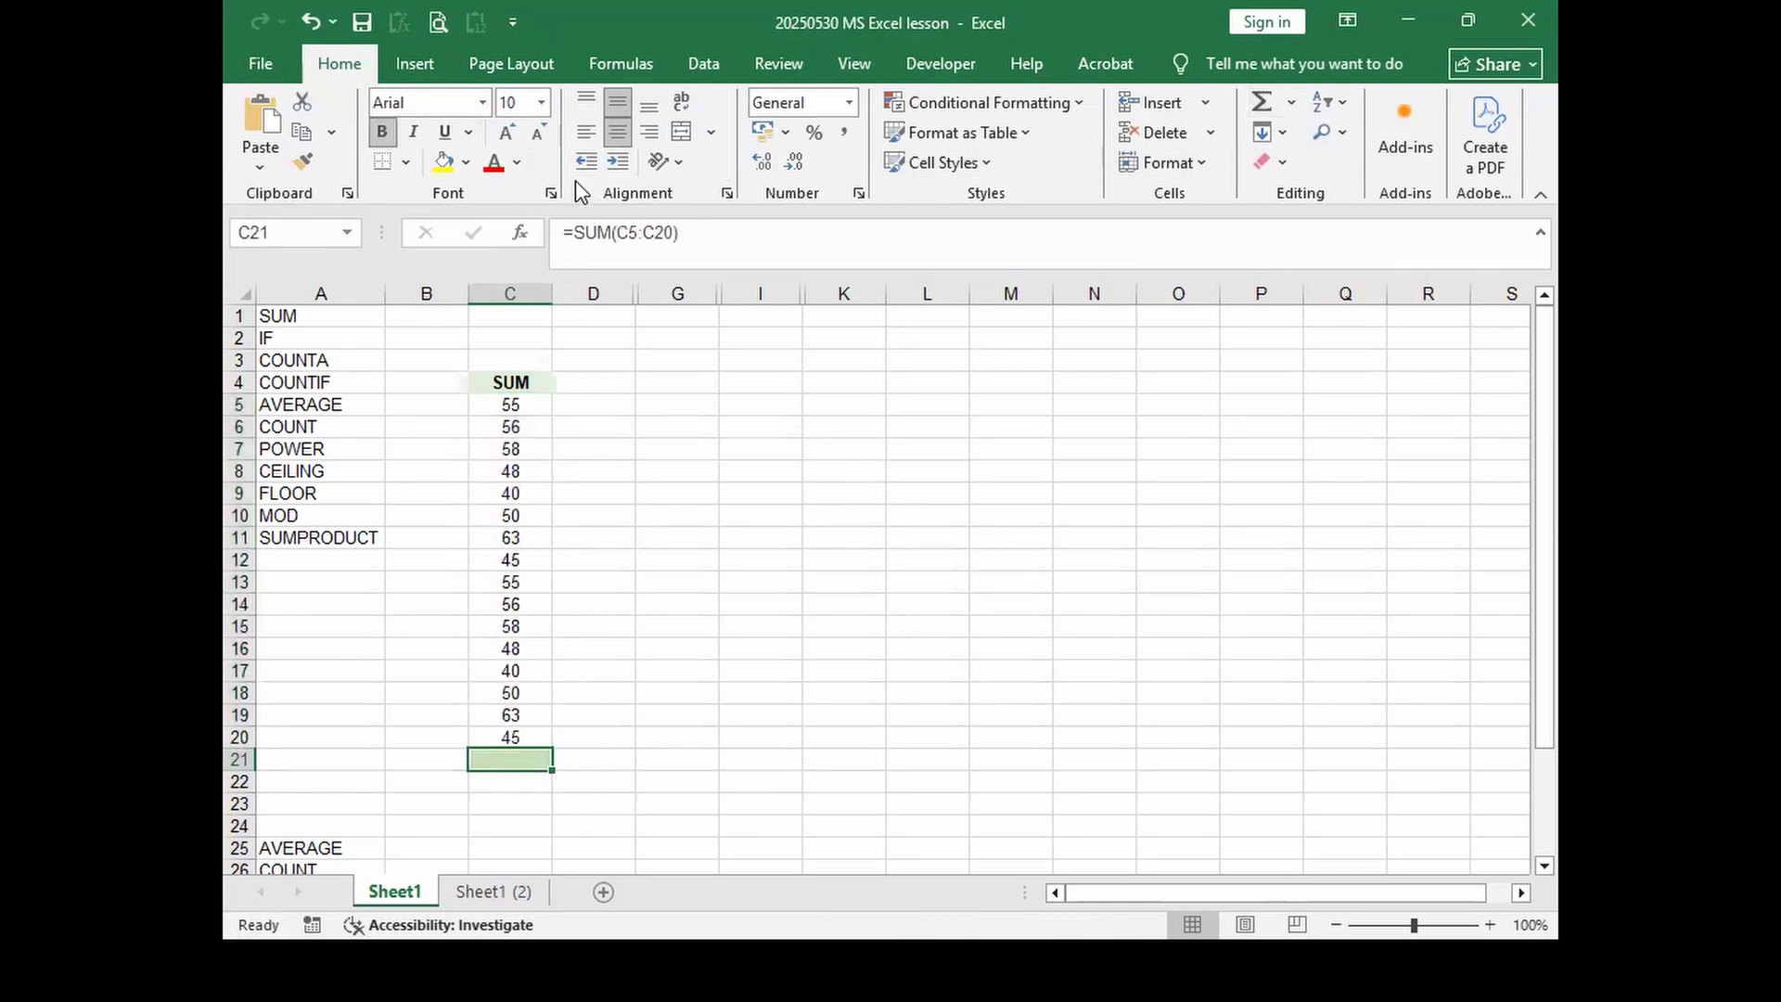
left_click(517, 162)
left_click(513, 245)
left_click(520, 789)
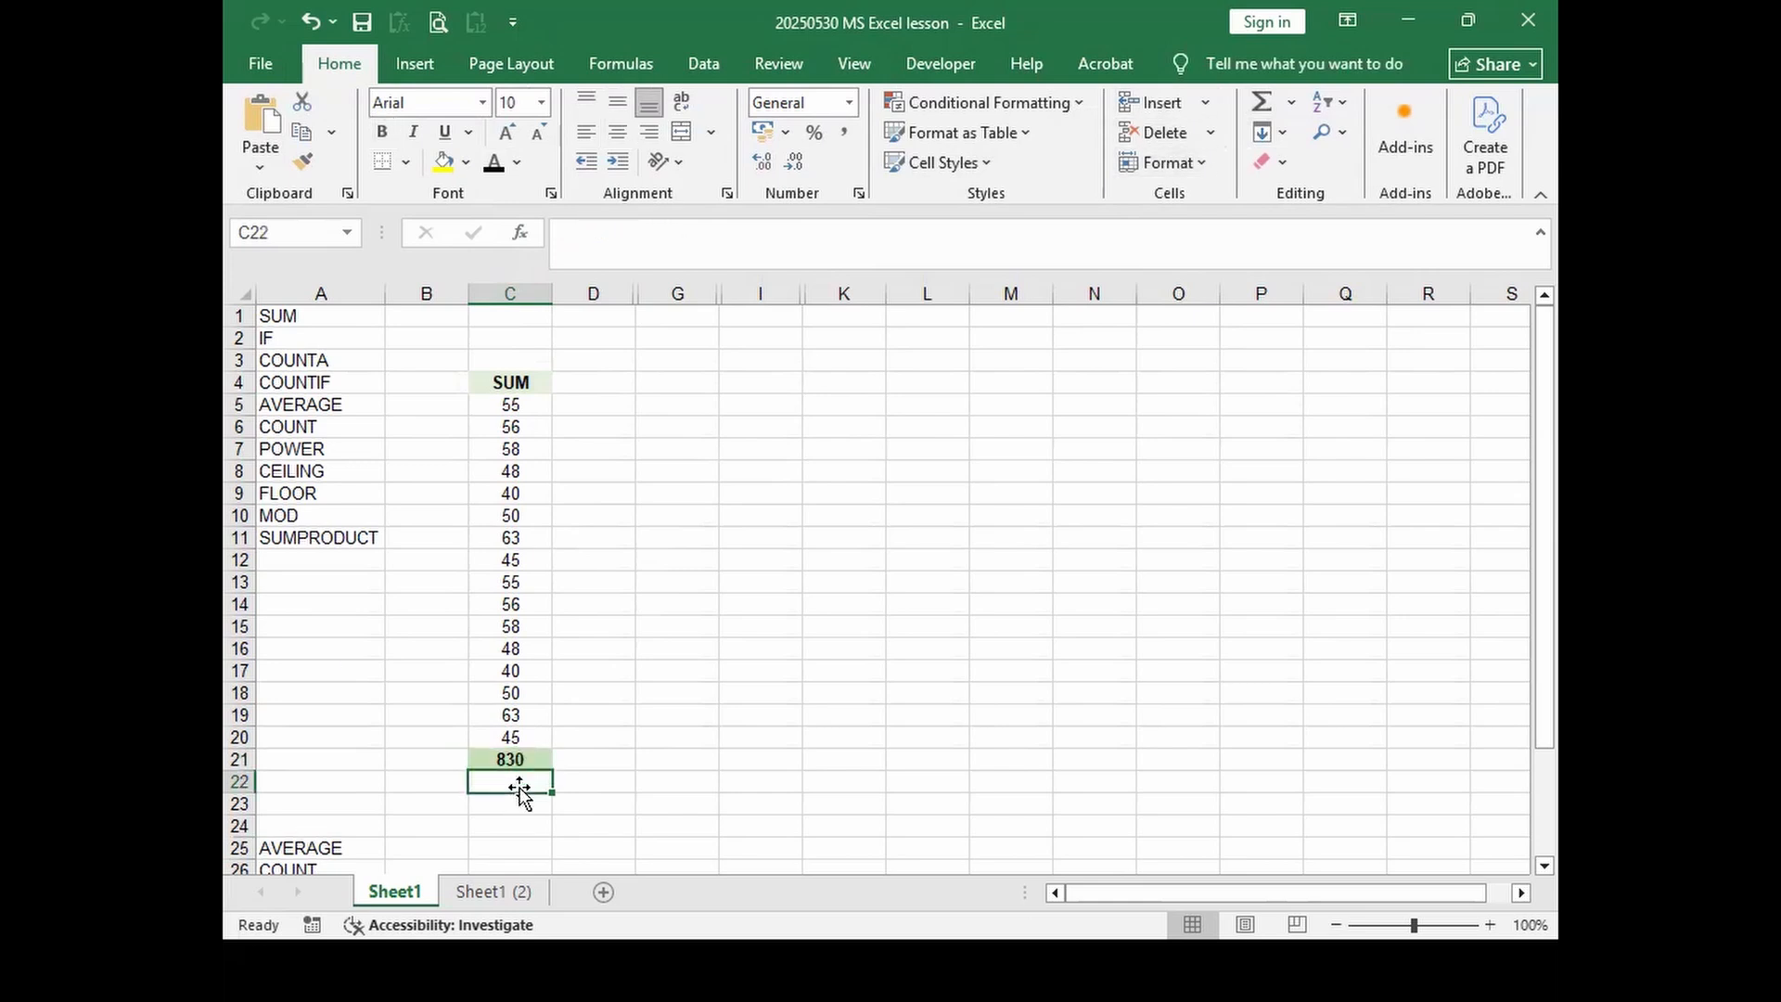
Step: Enter =SUM(C5:C12) in C22, totalling the first eight values to 415
type("щ")
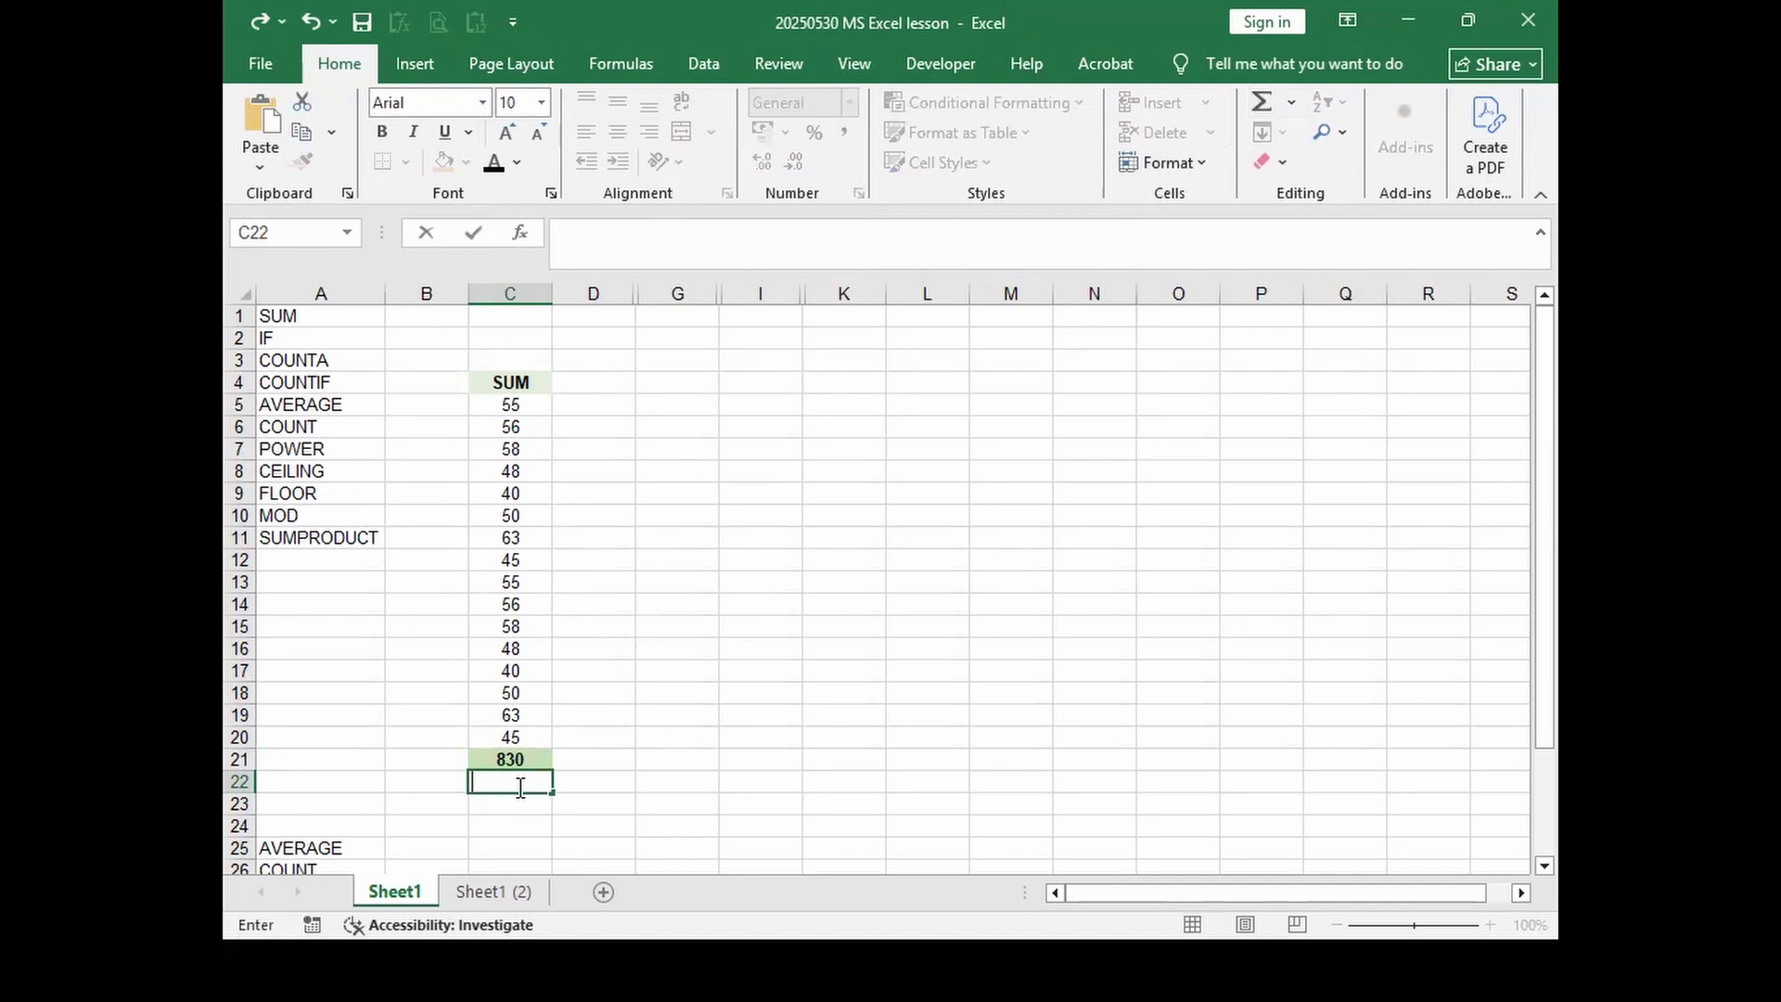
type("=")
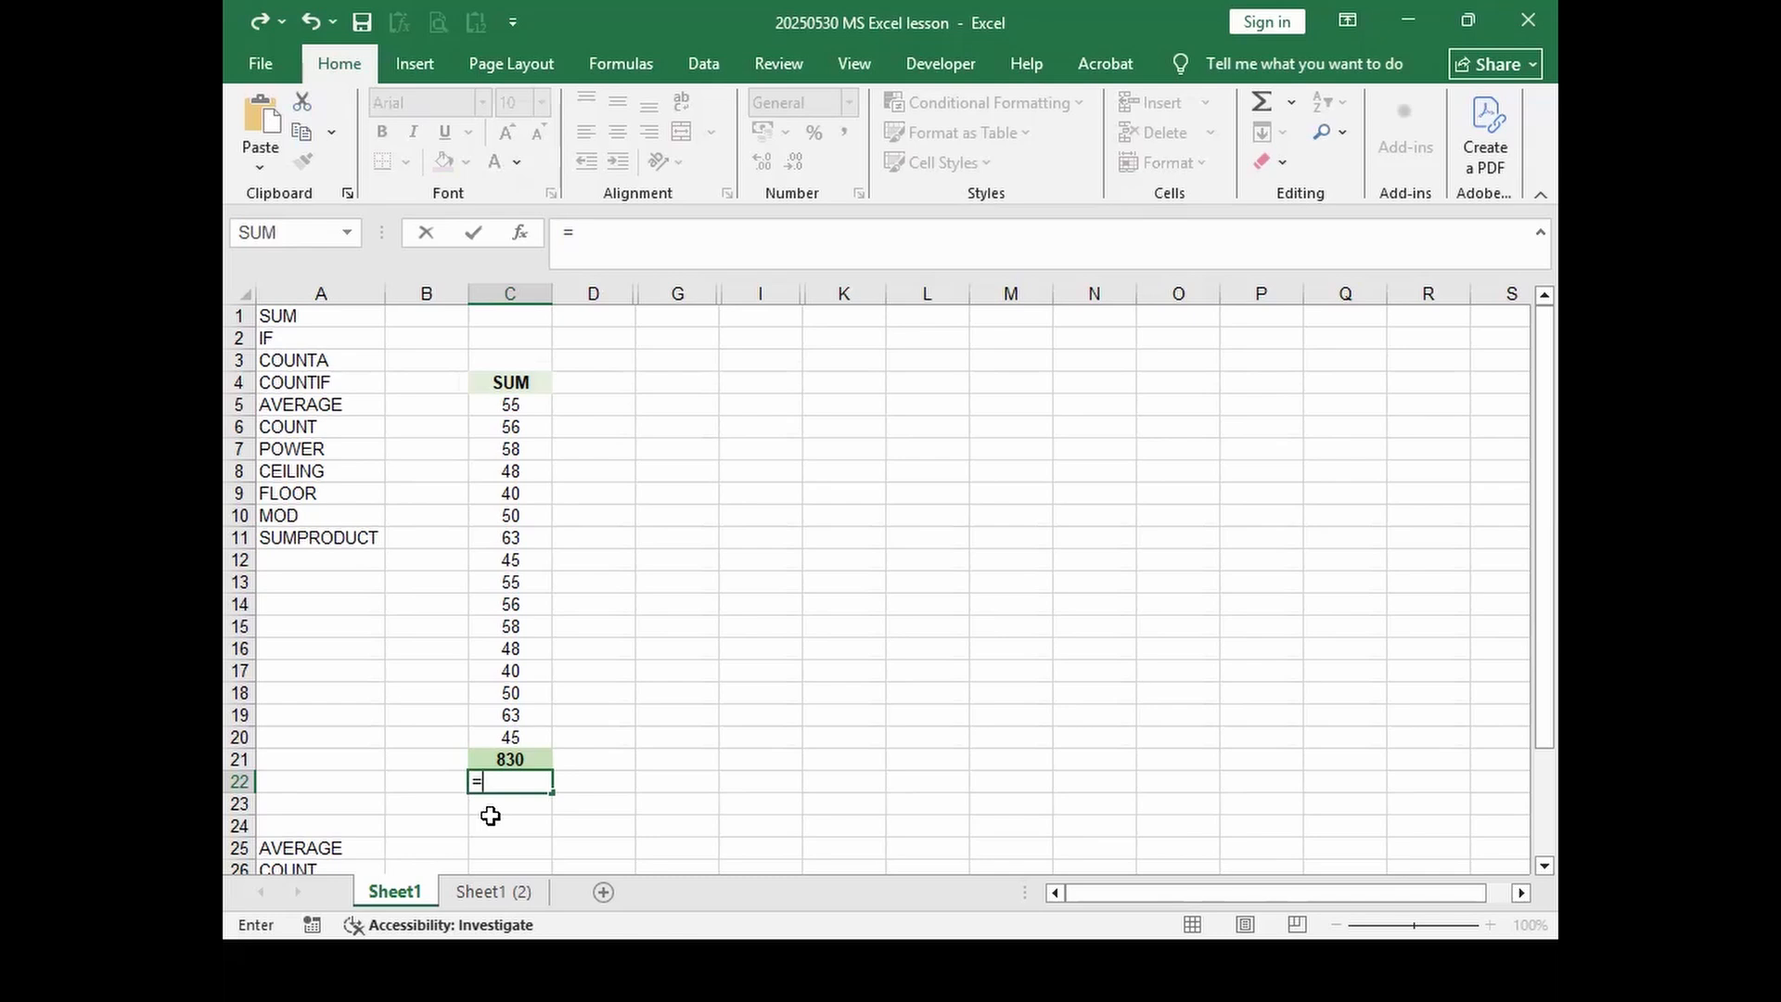
type("sum")
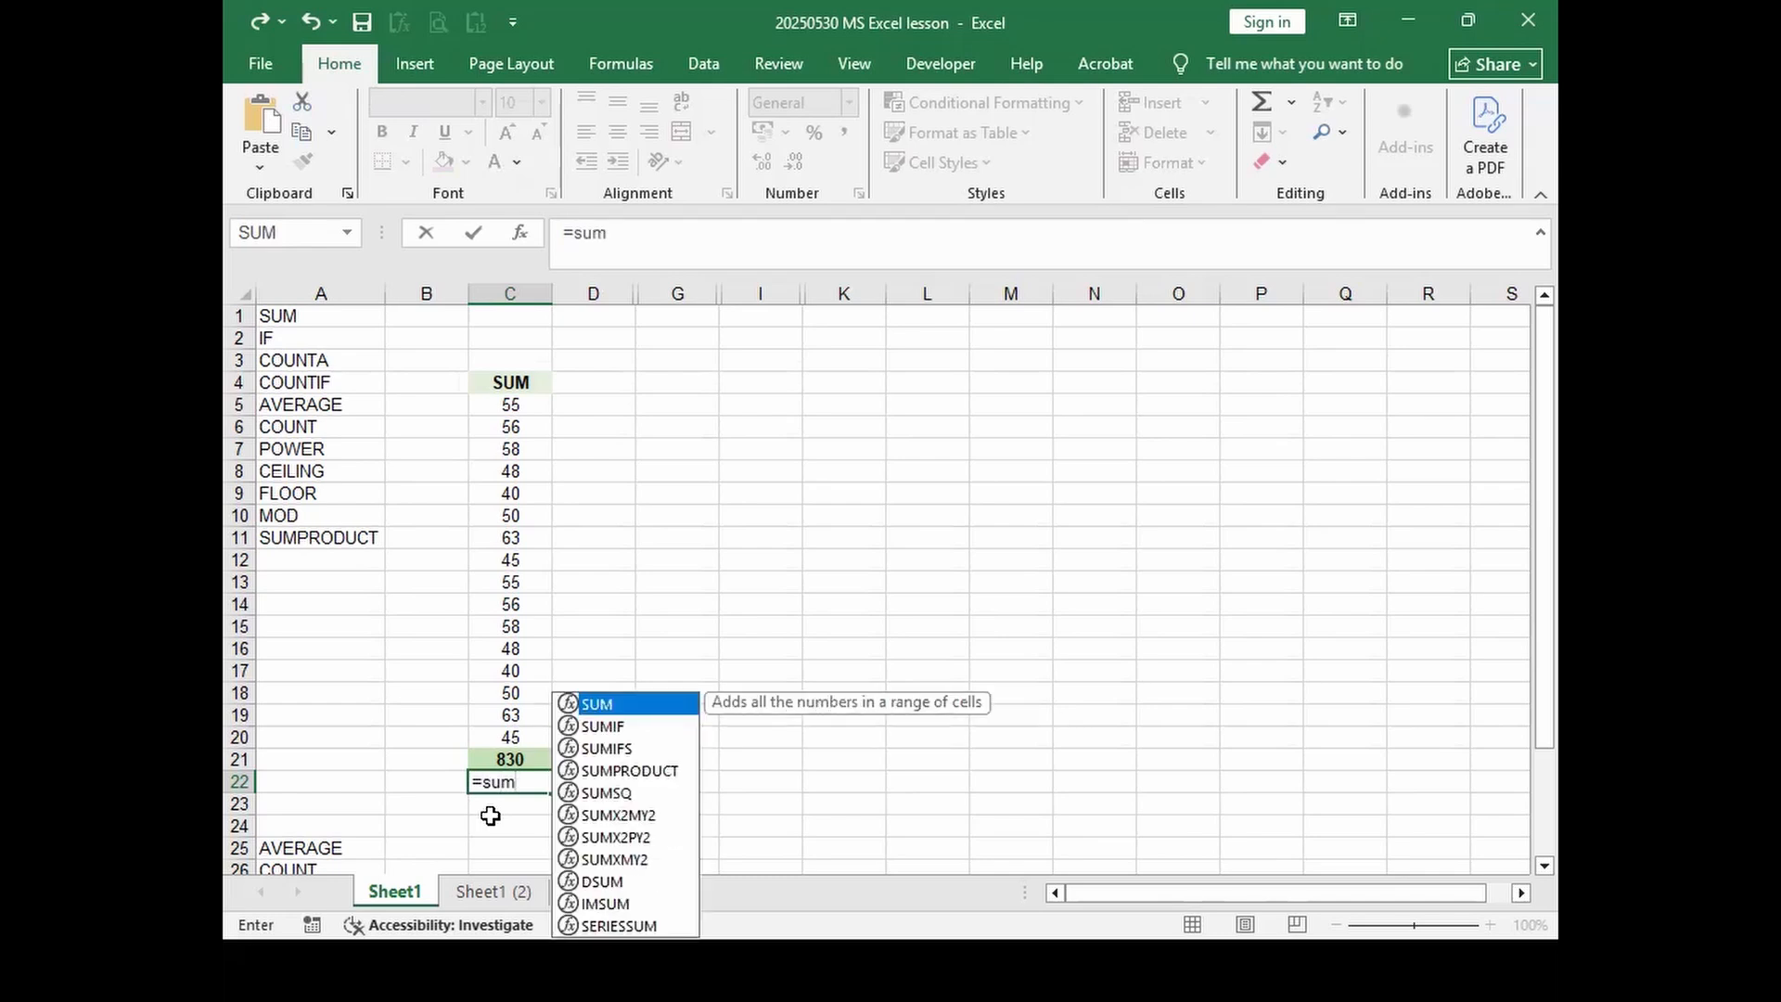
key("BackSpace")
key("BackSpace")
key("BackSpace")
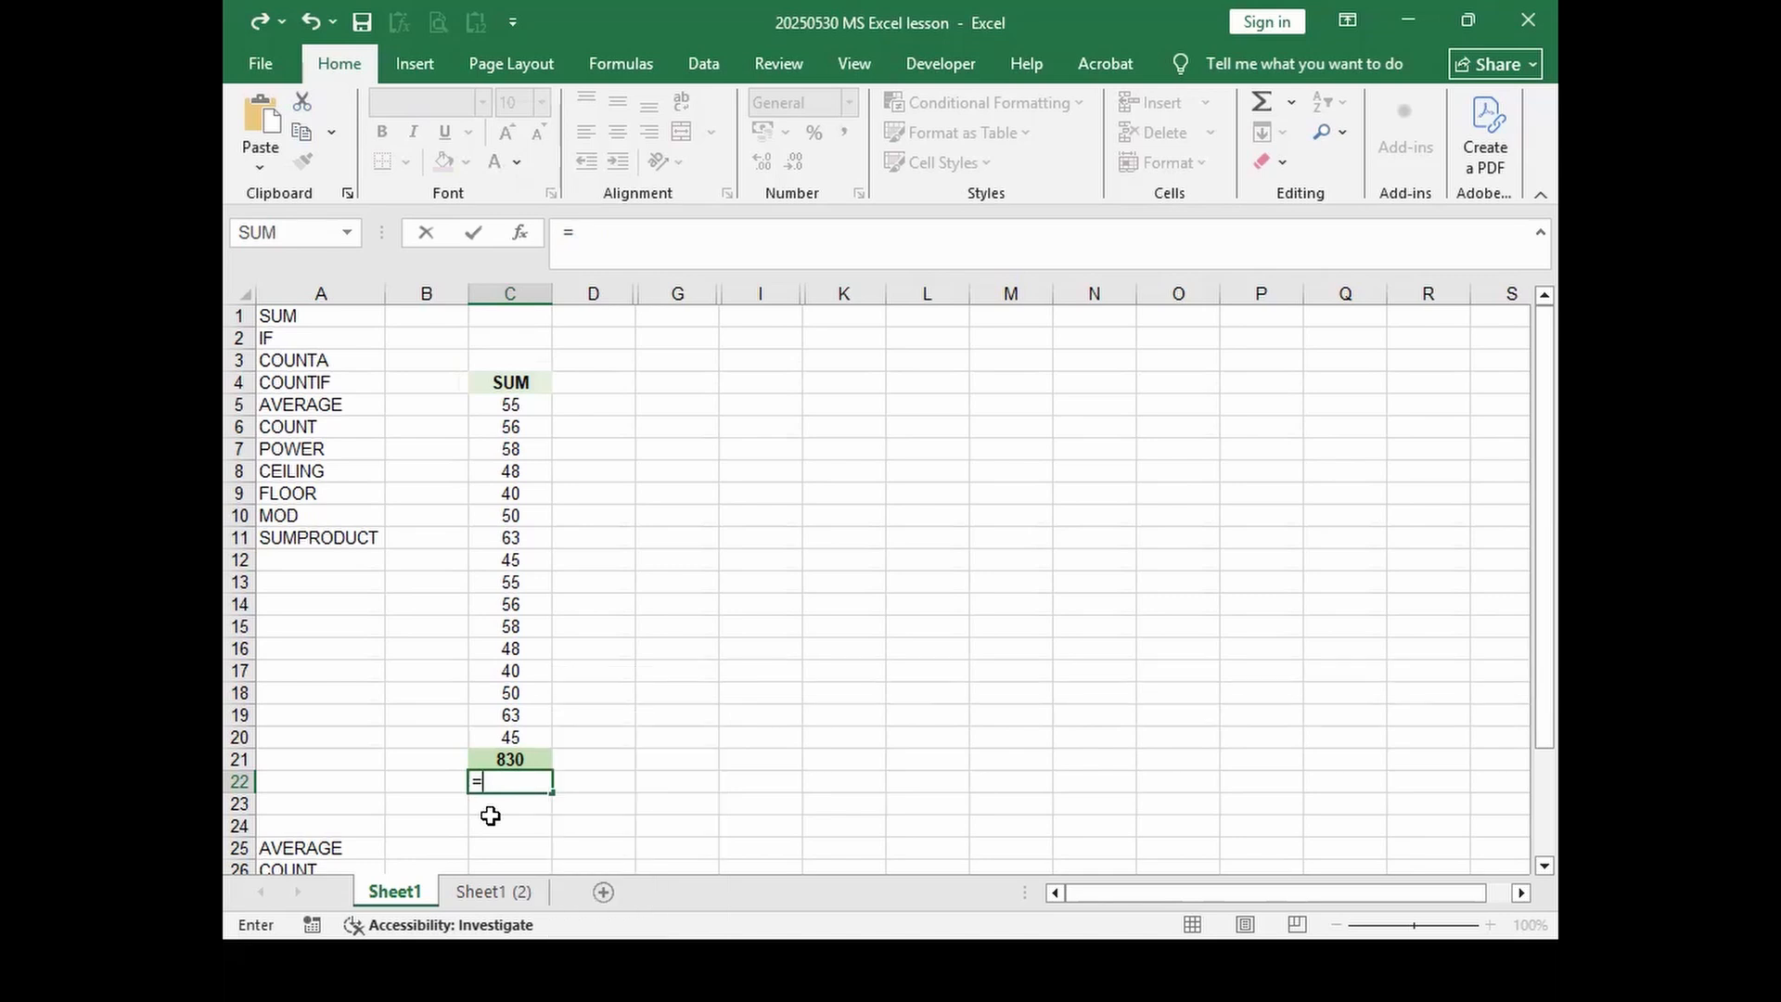
type("f")
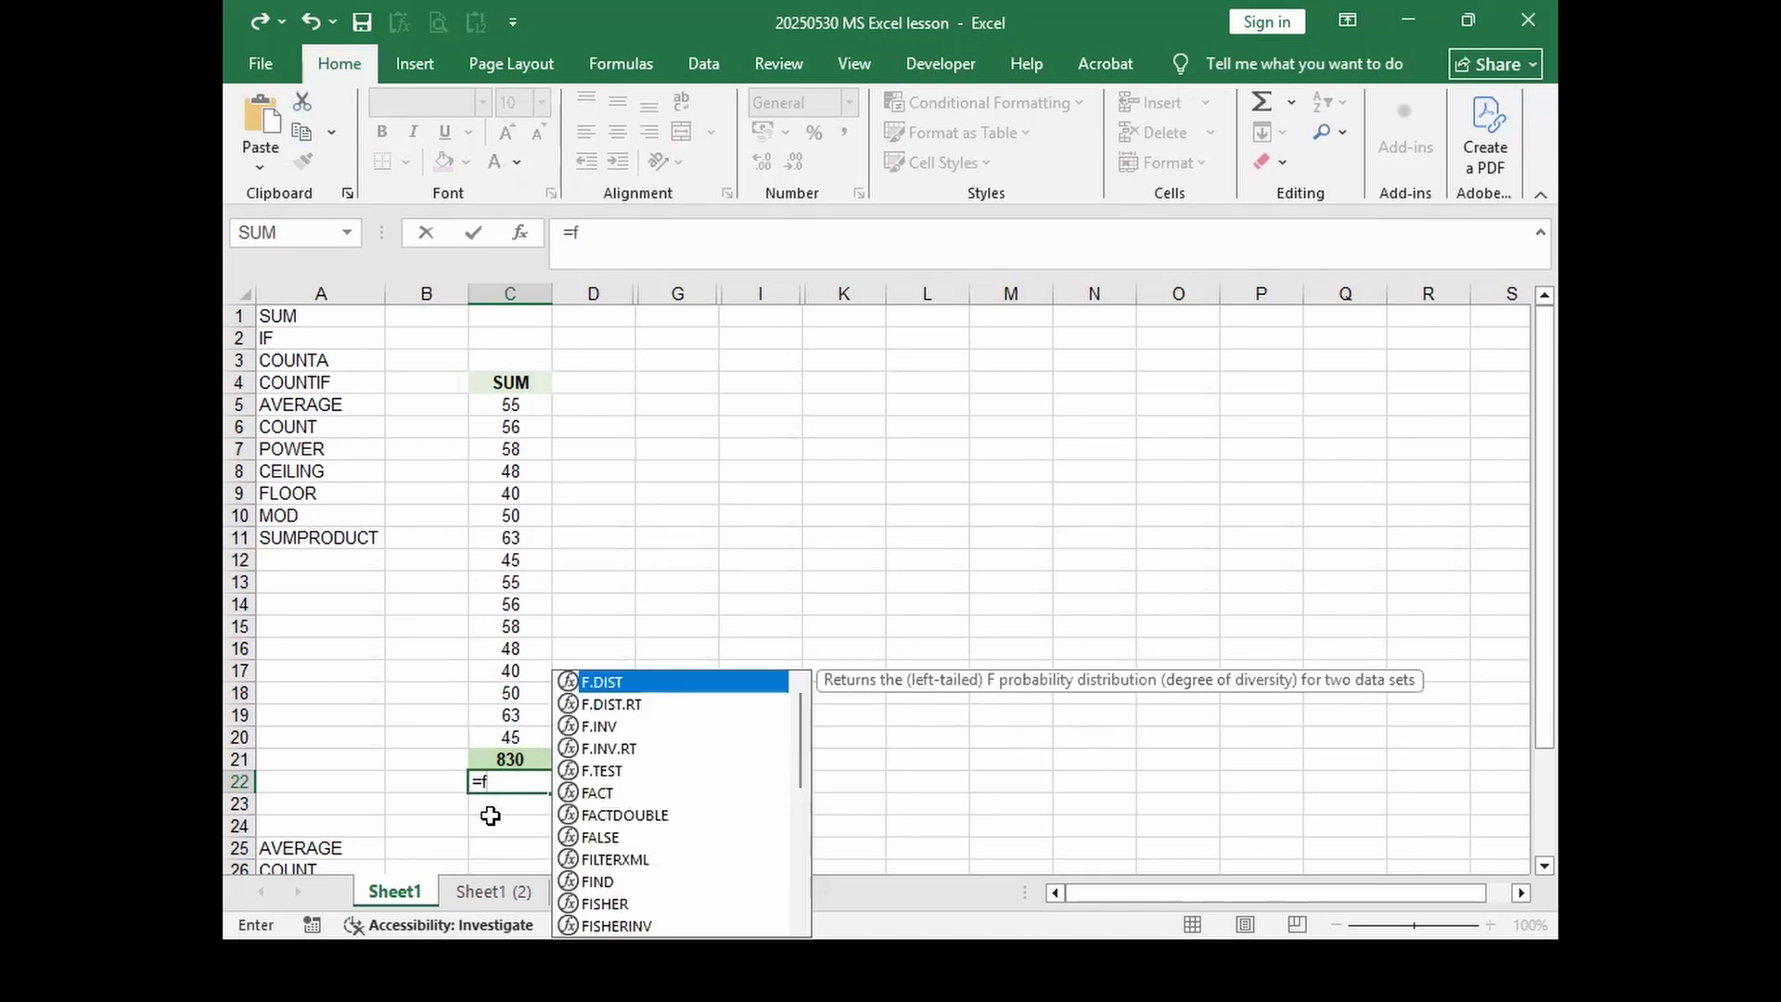
key("BackSpace")
type("s")
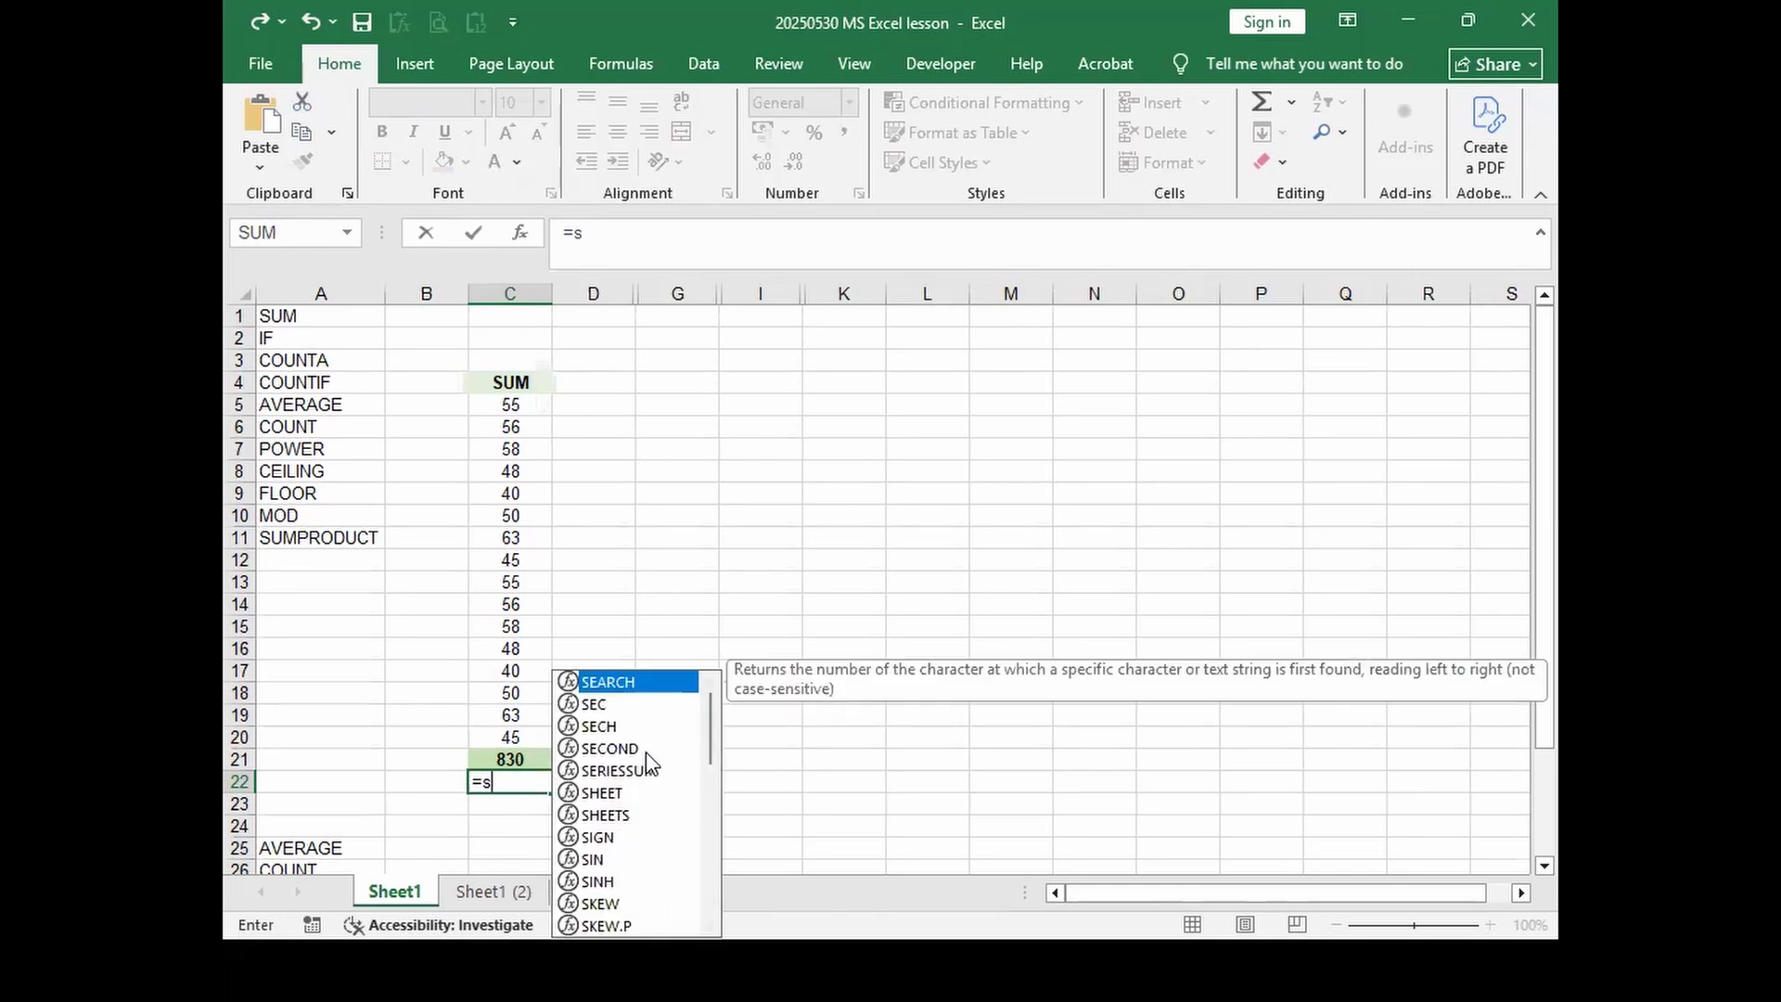
type("um")
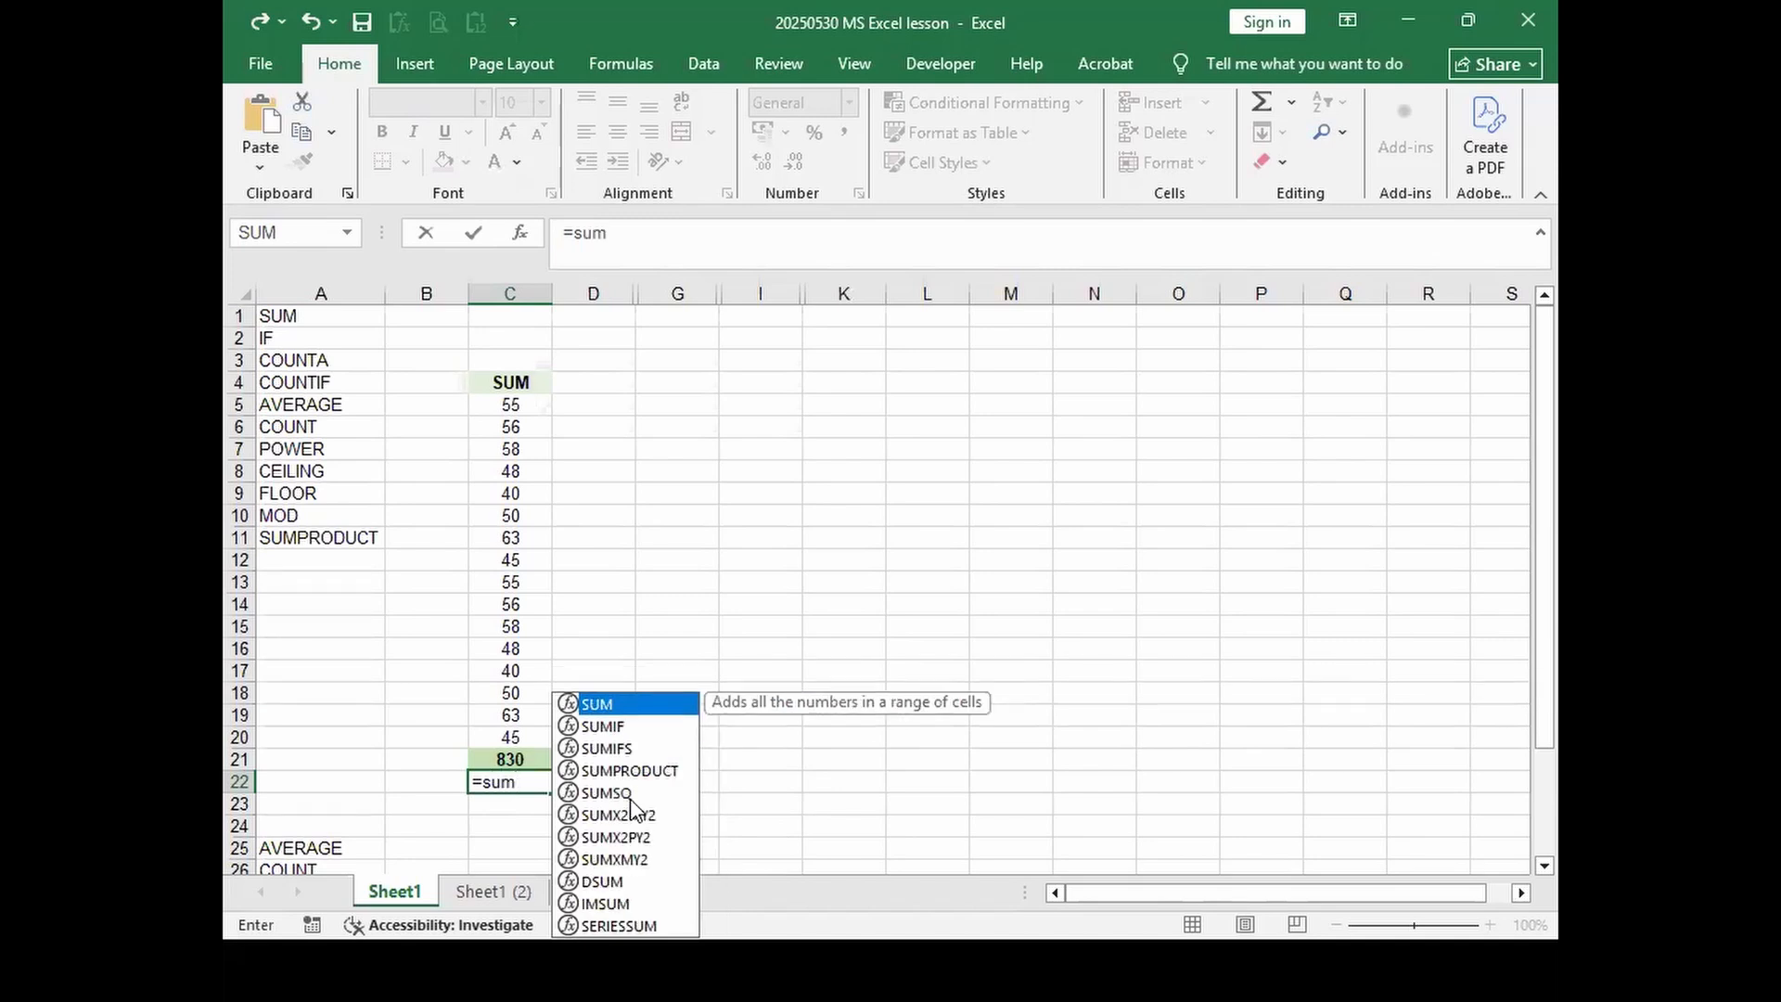
type("(")
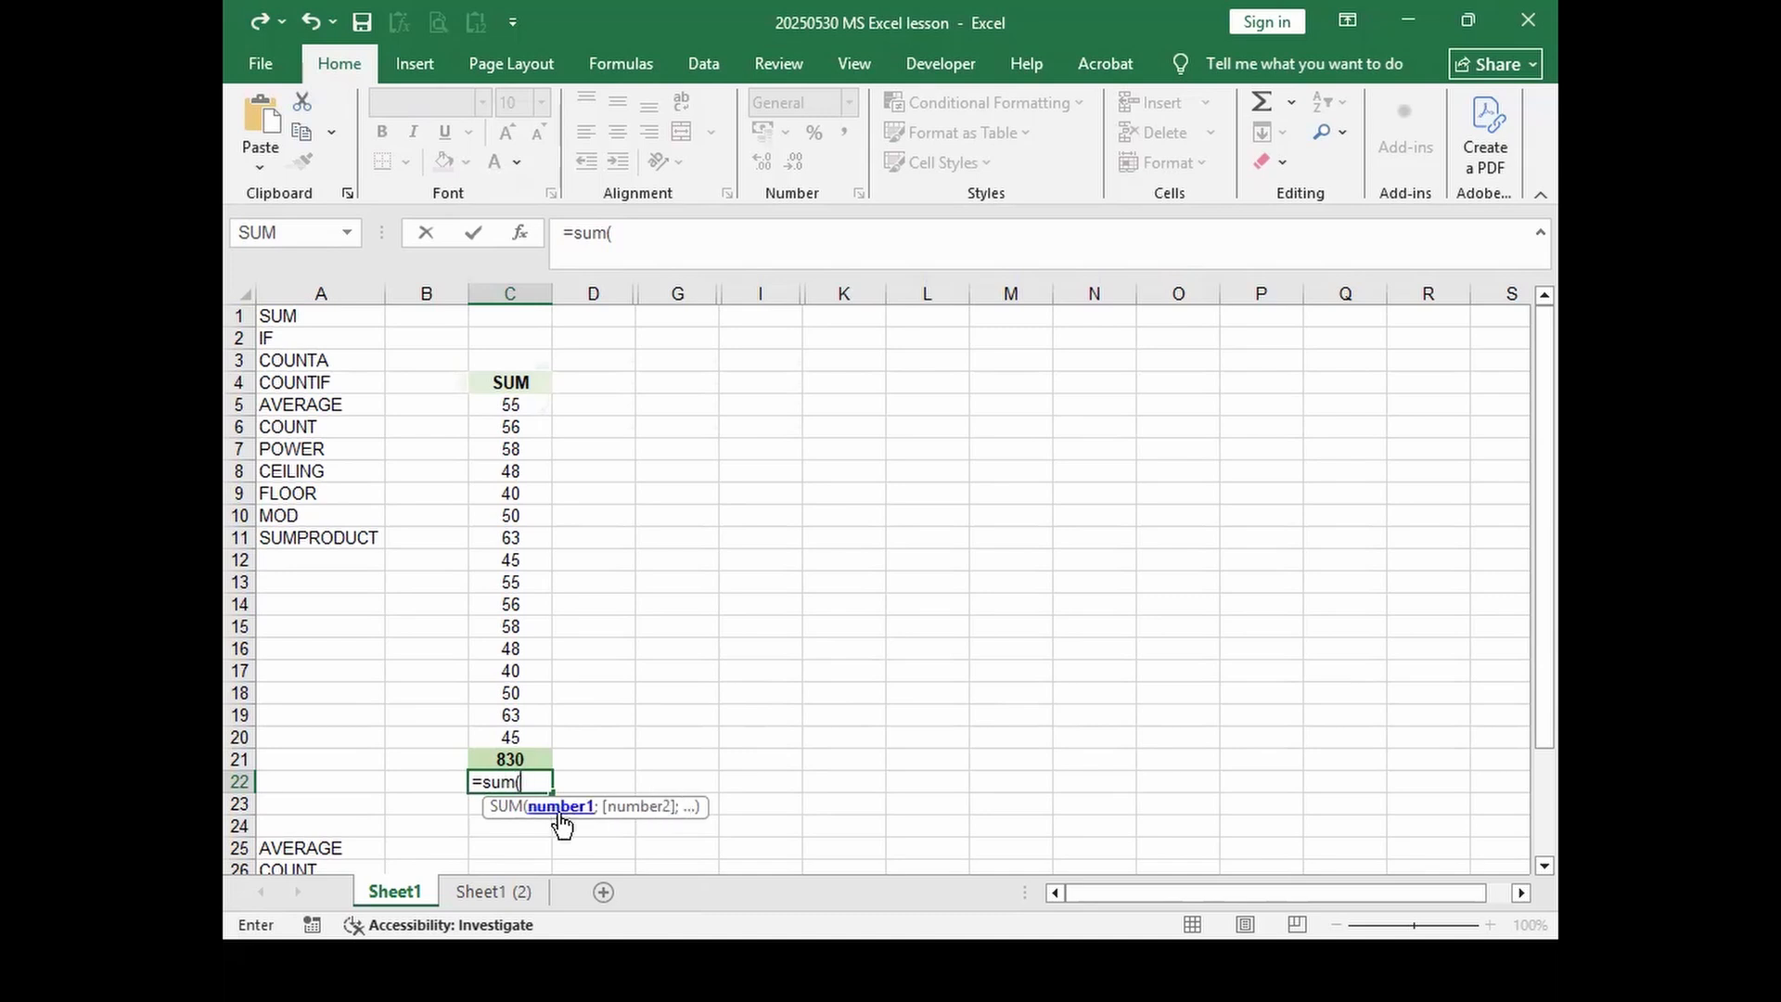
left_click_drag(501, 400, 510, 571)
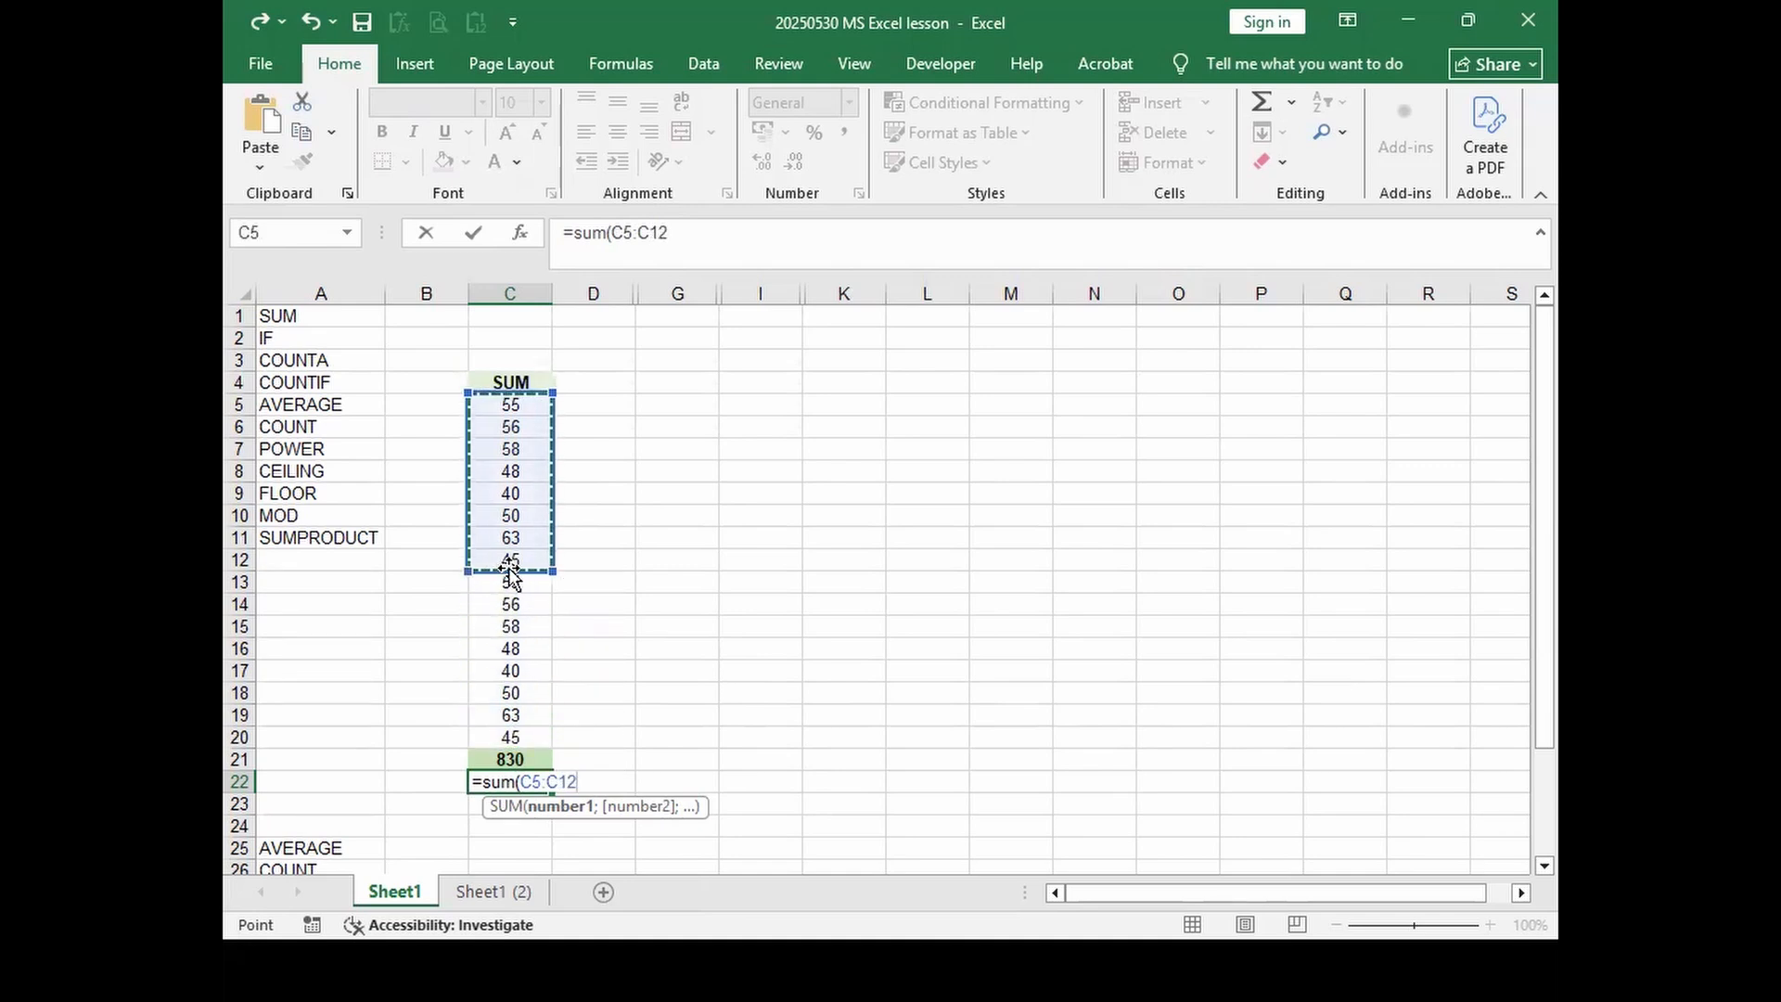
type(")")
key("Return")
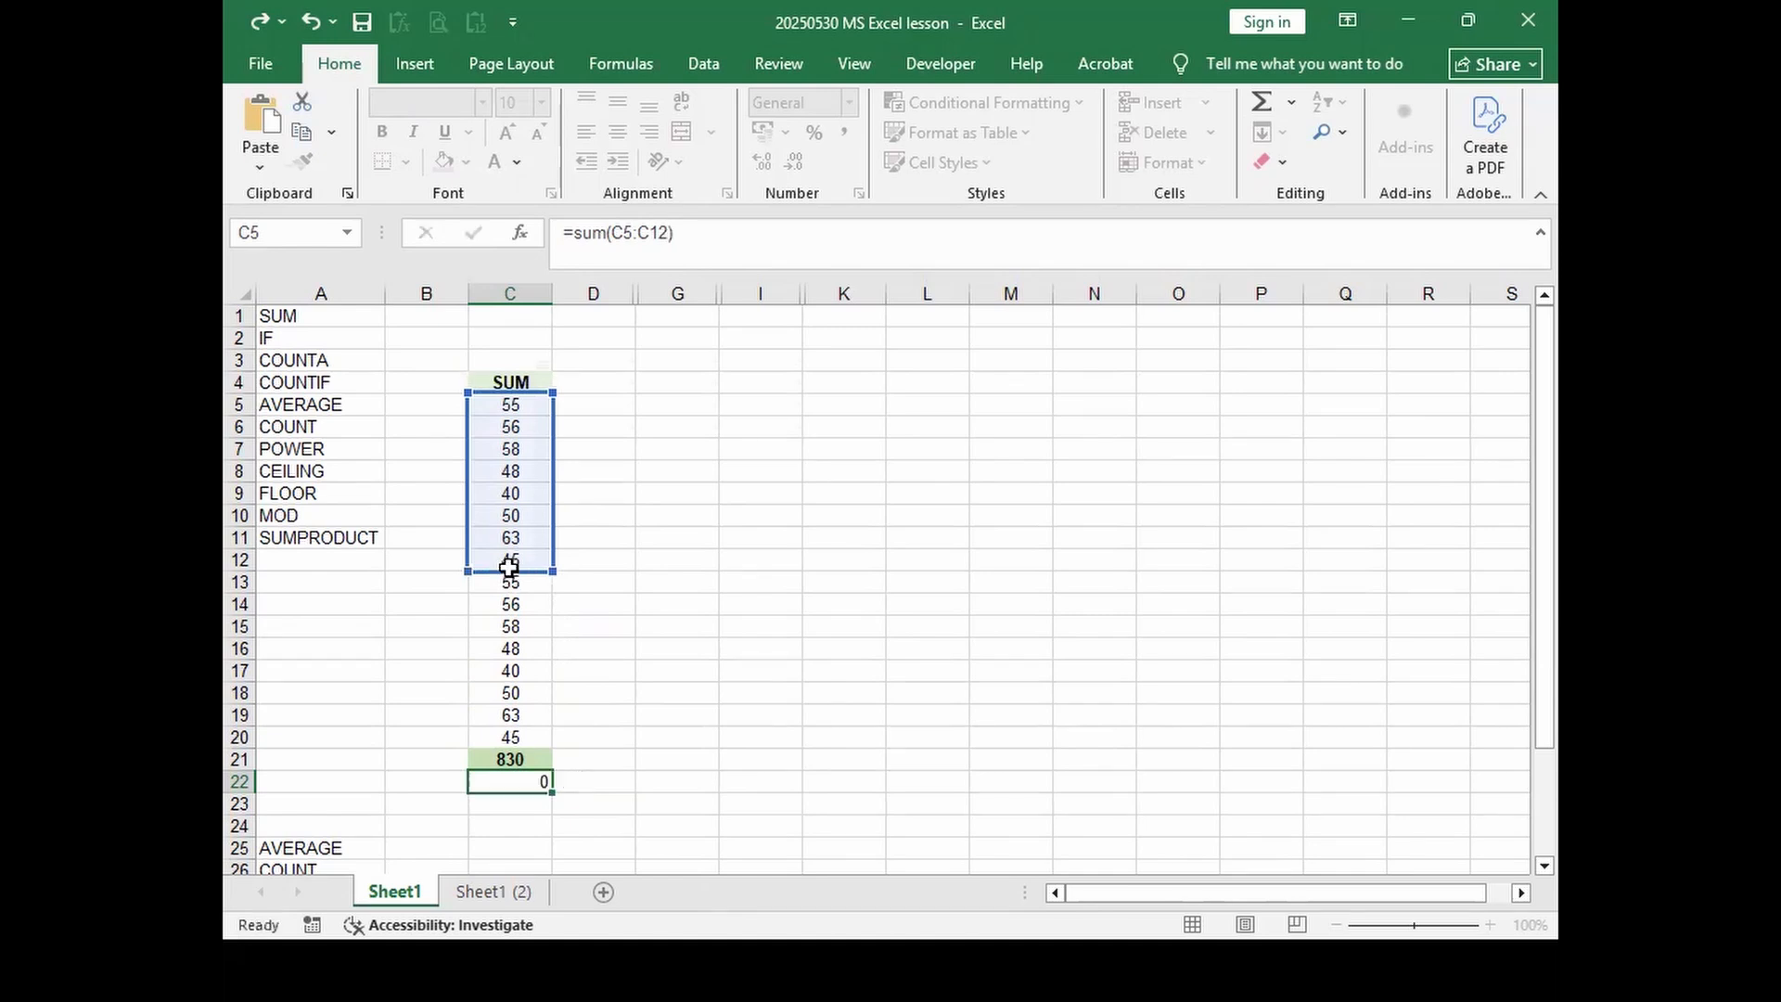
Step: Compare the 830 and 415 formulas, then choose Ignore Error on C22's omitted-cells warning
left_click(535, 782)
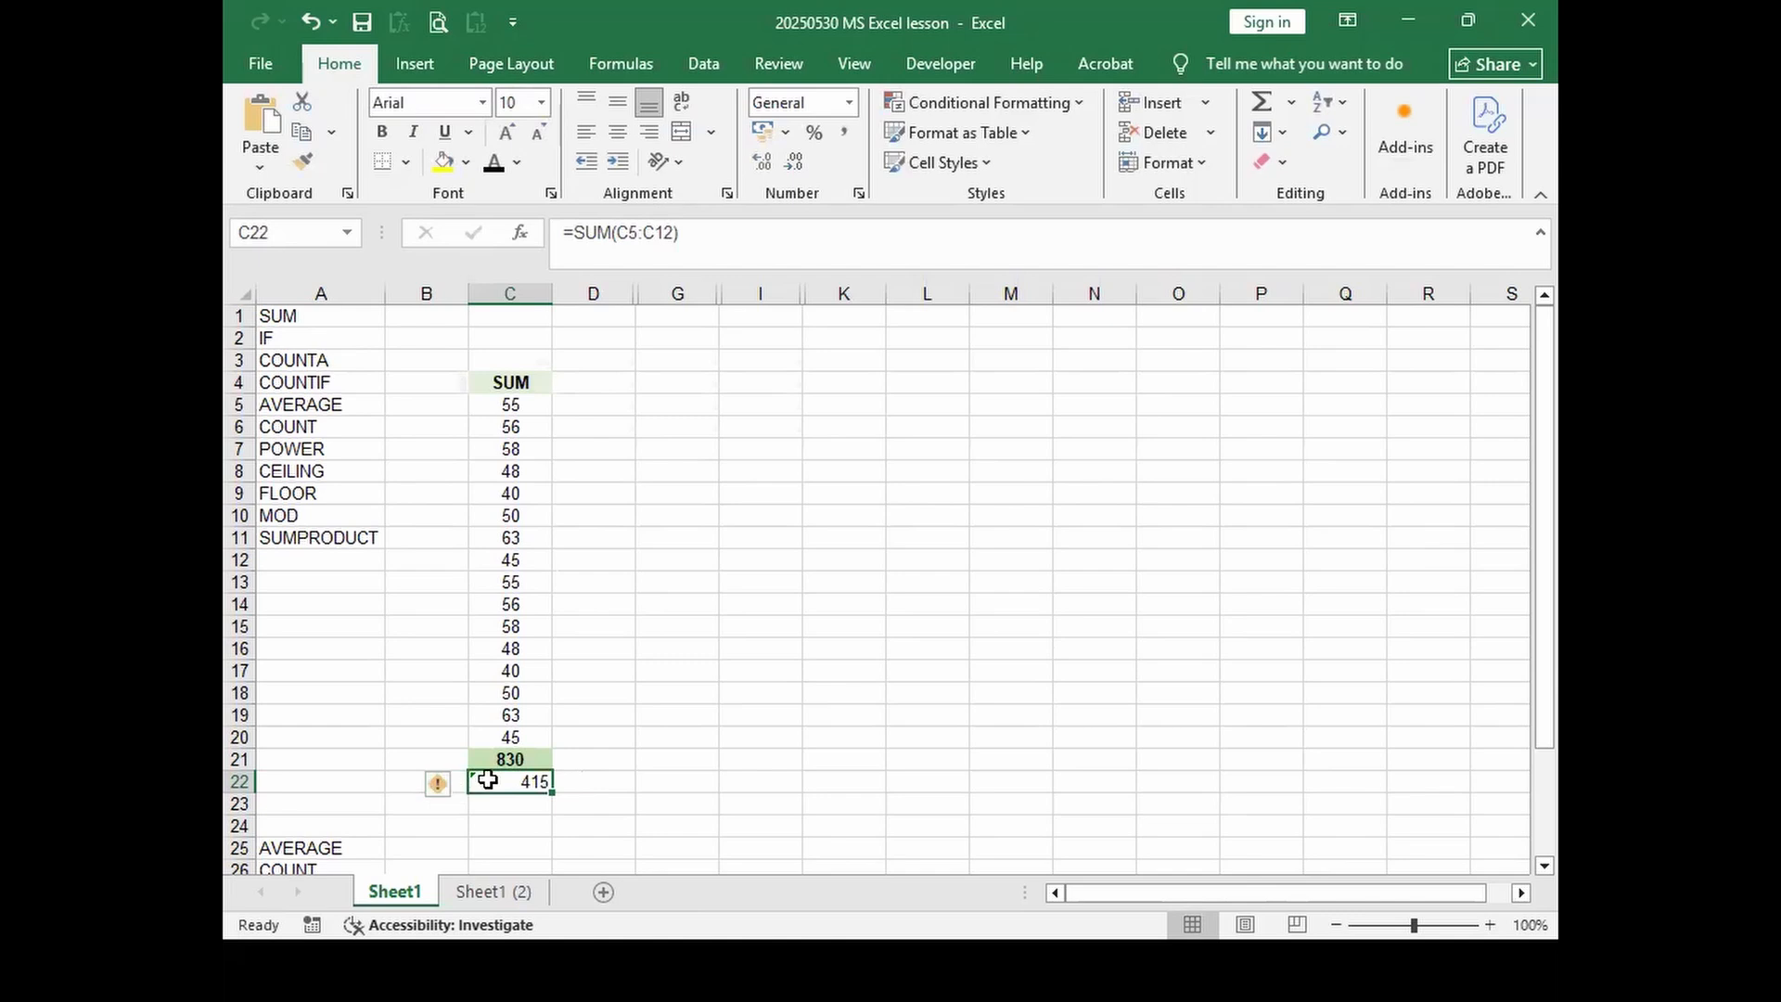
left_click(487, 758)
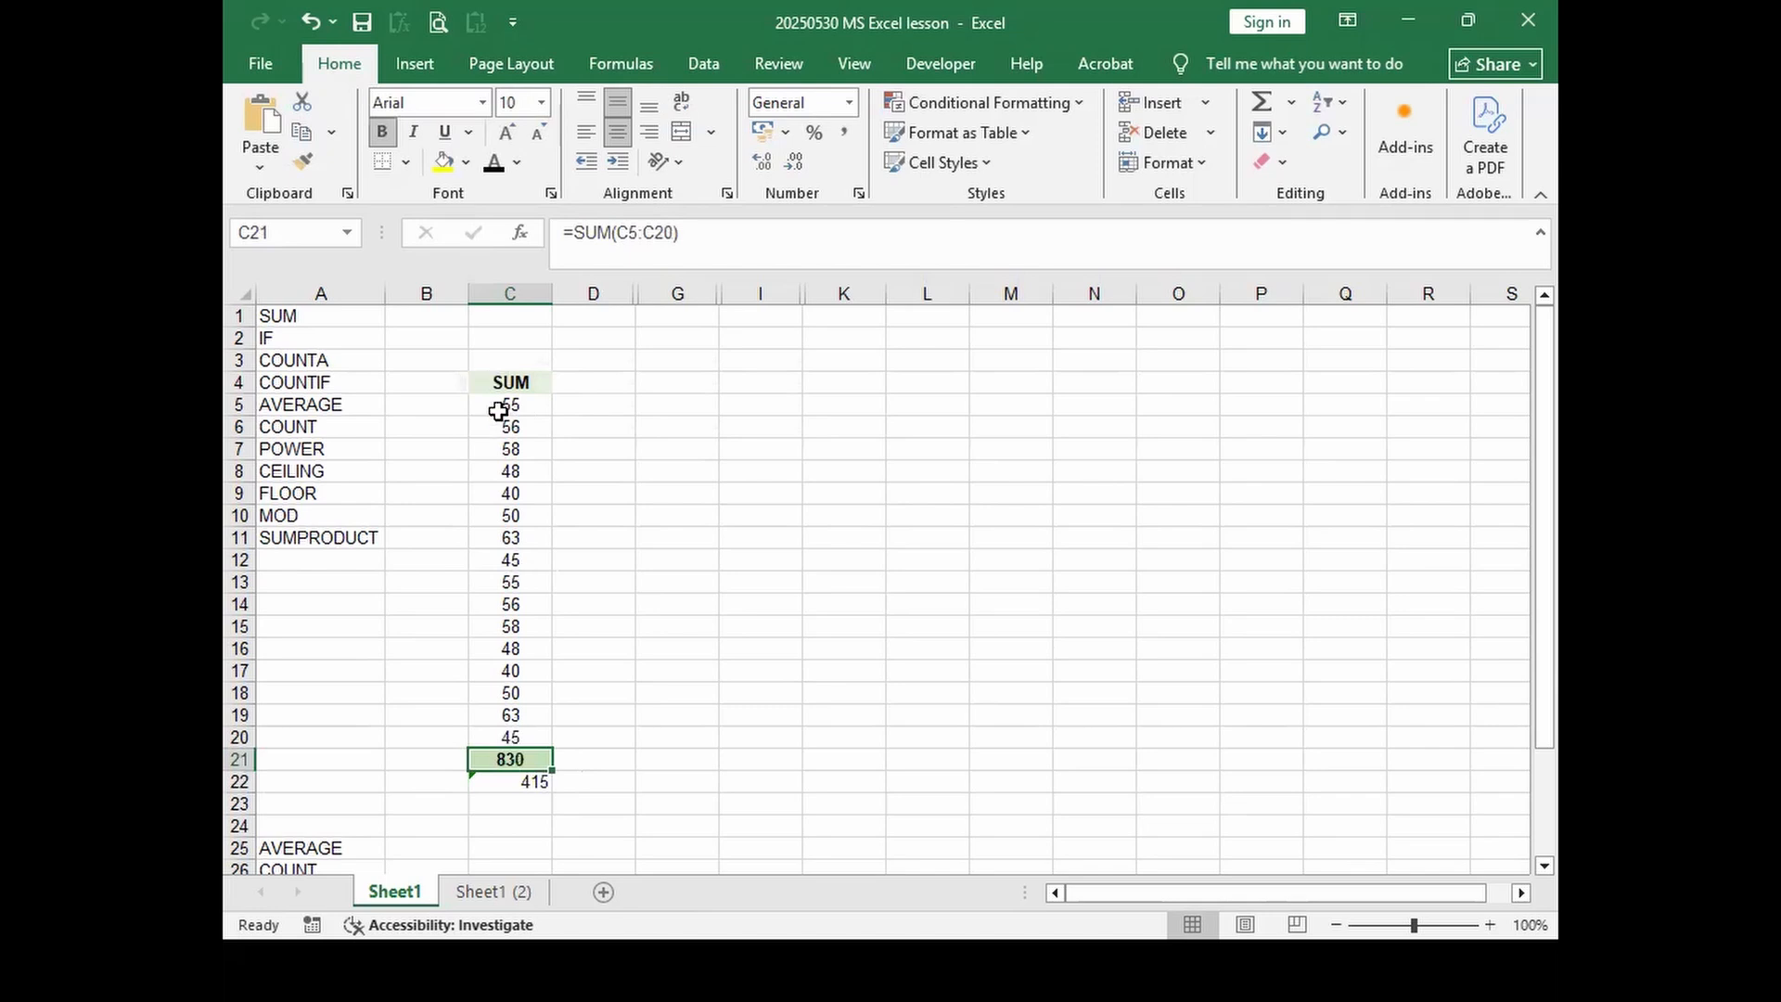
left_click(525, 781)
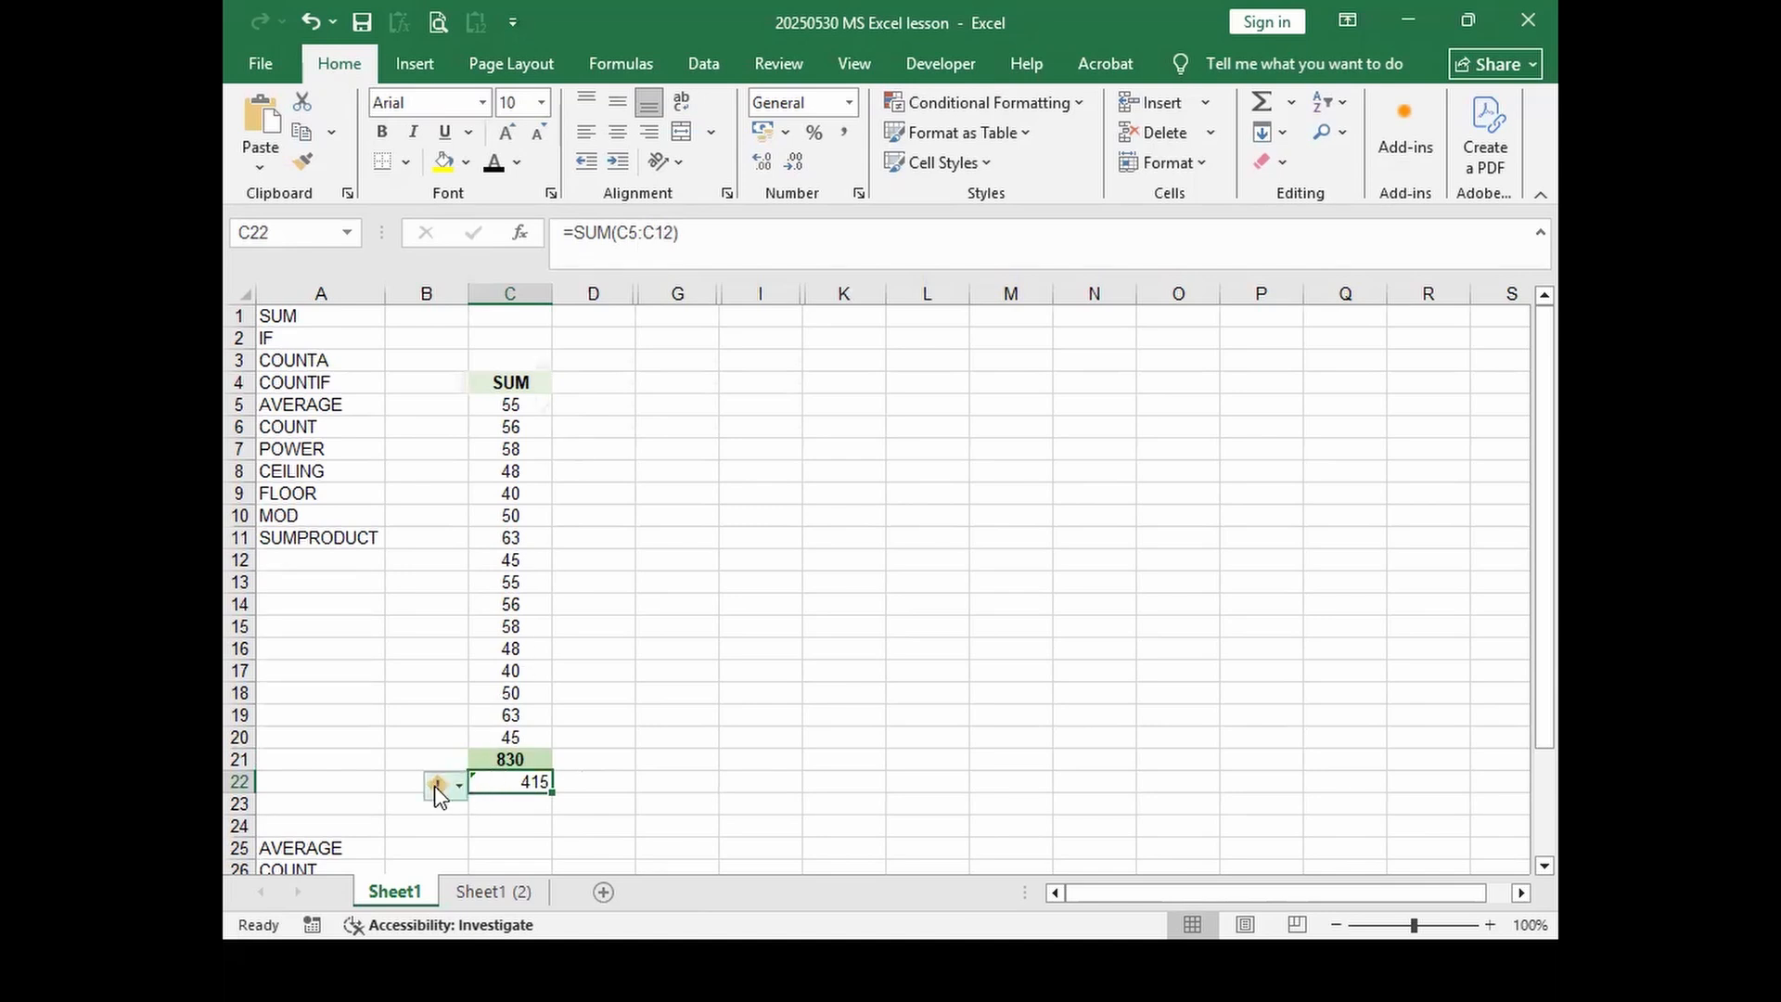
mouse_move(452, 790)
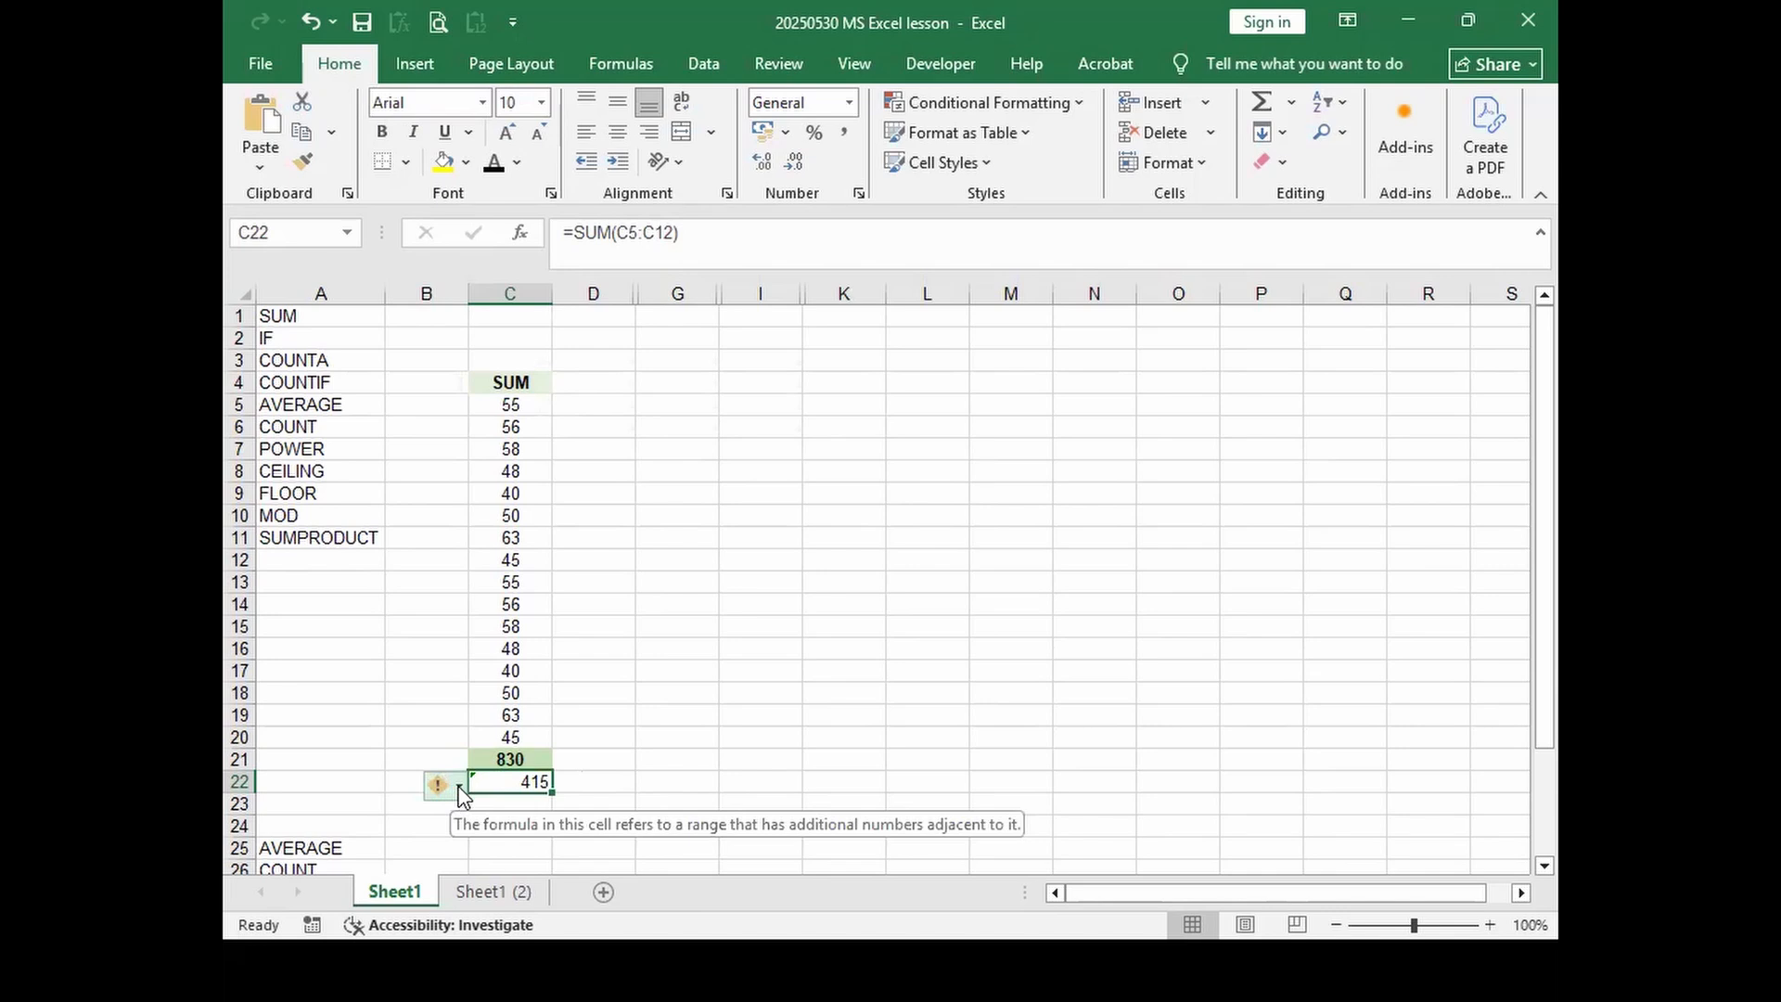
left_click(459, 789)
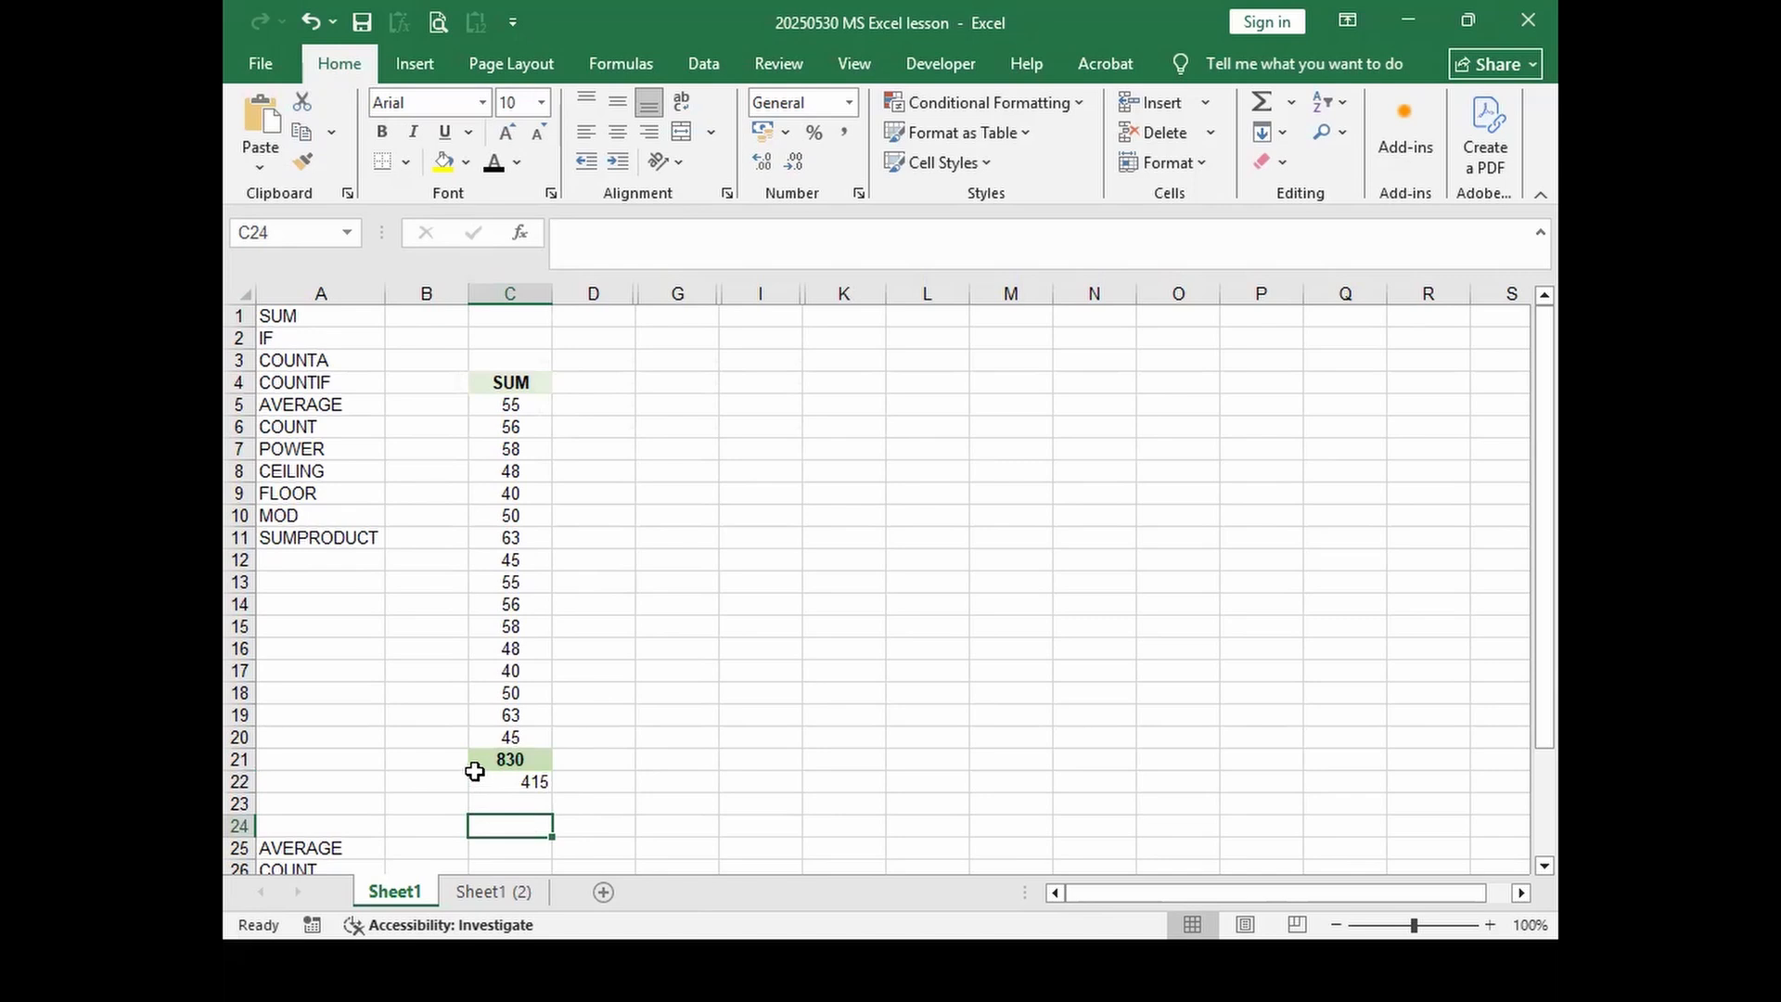
left_click(477, 781)
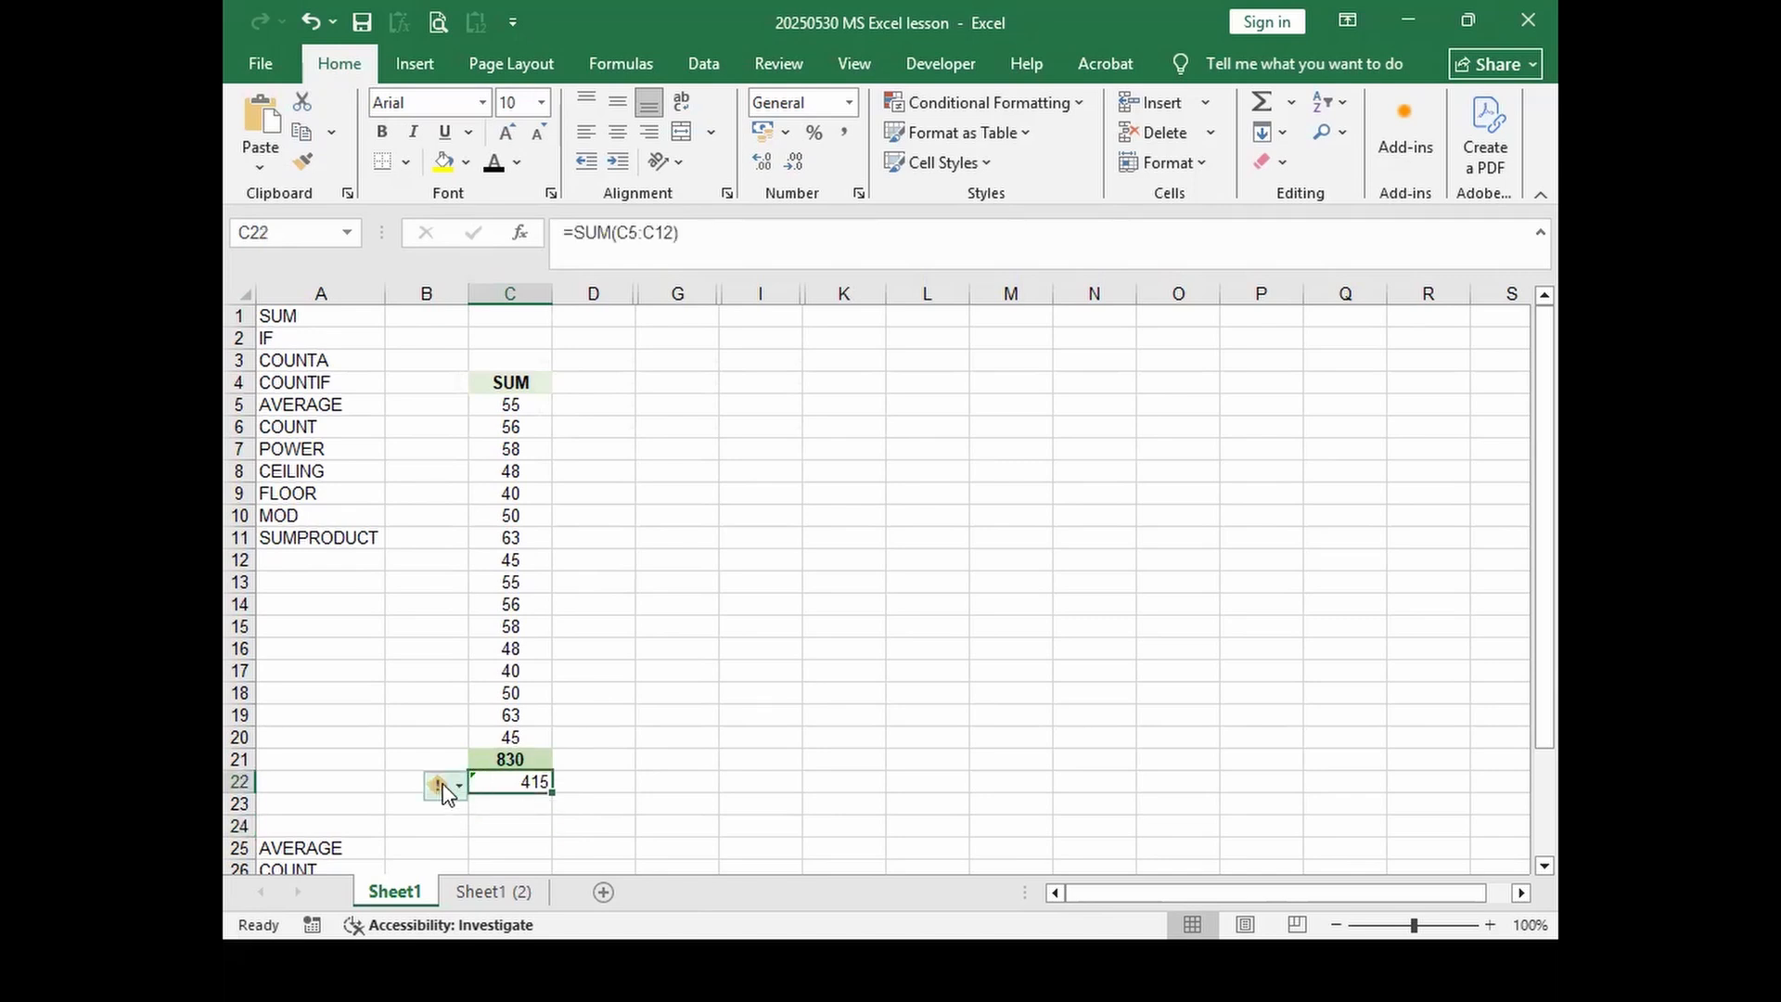
left_click(443, 786)
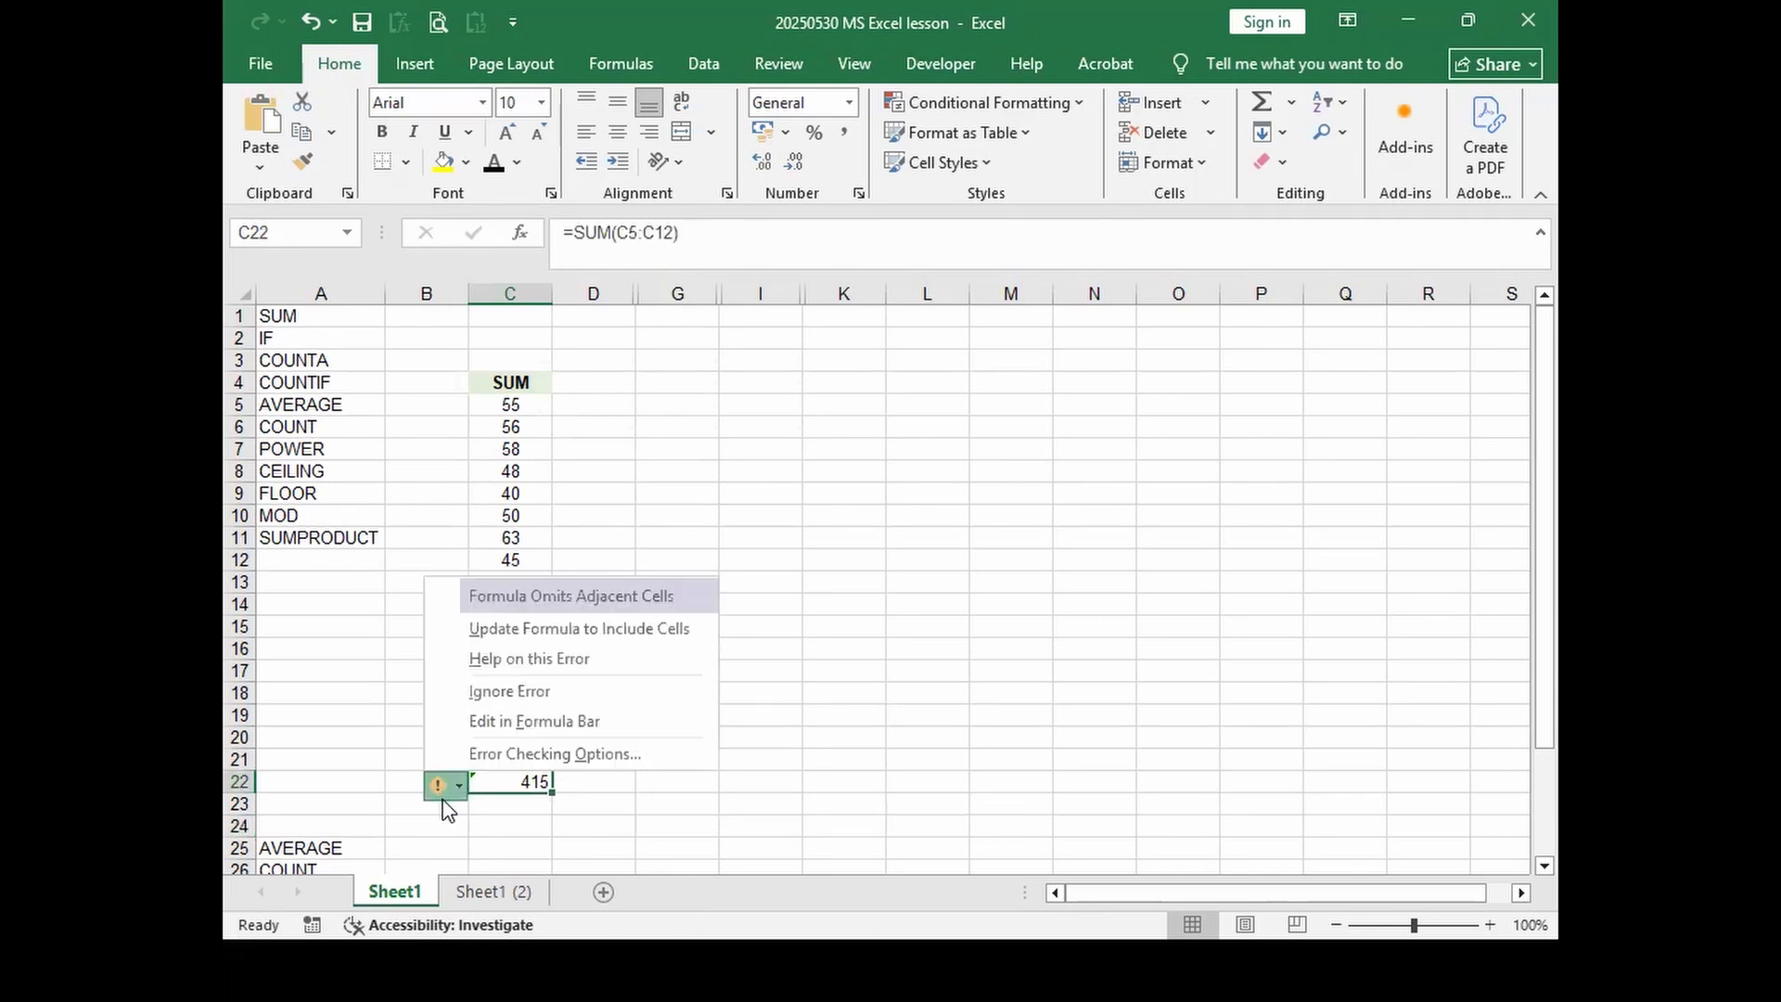
left_click(523, 692)
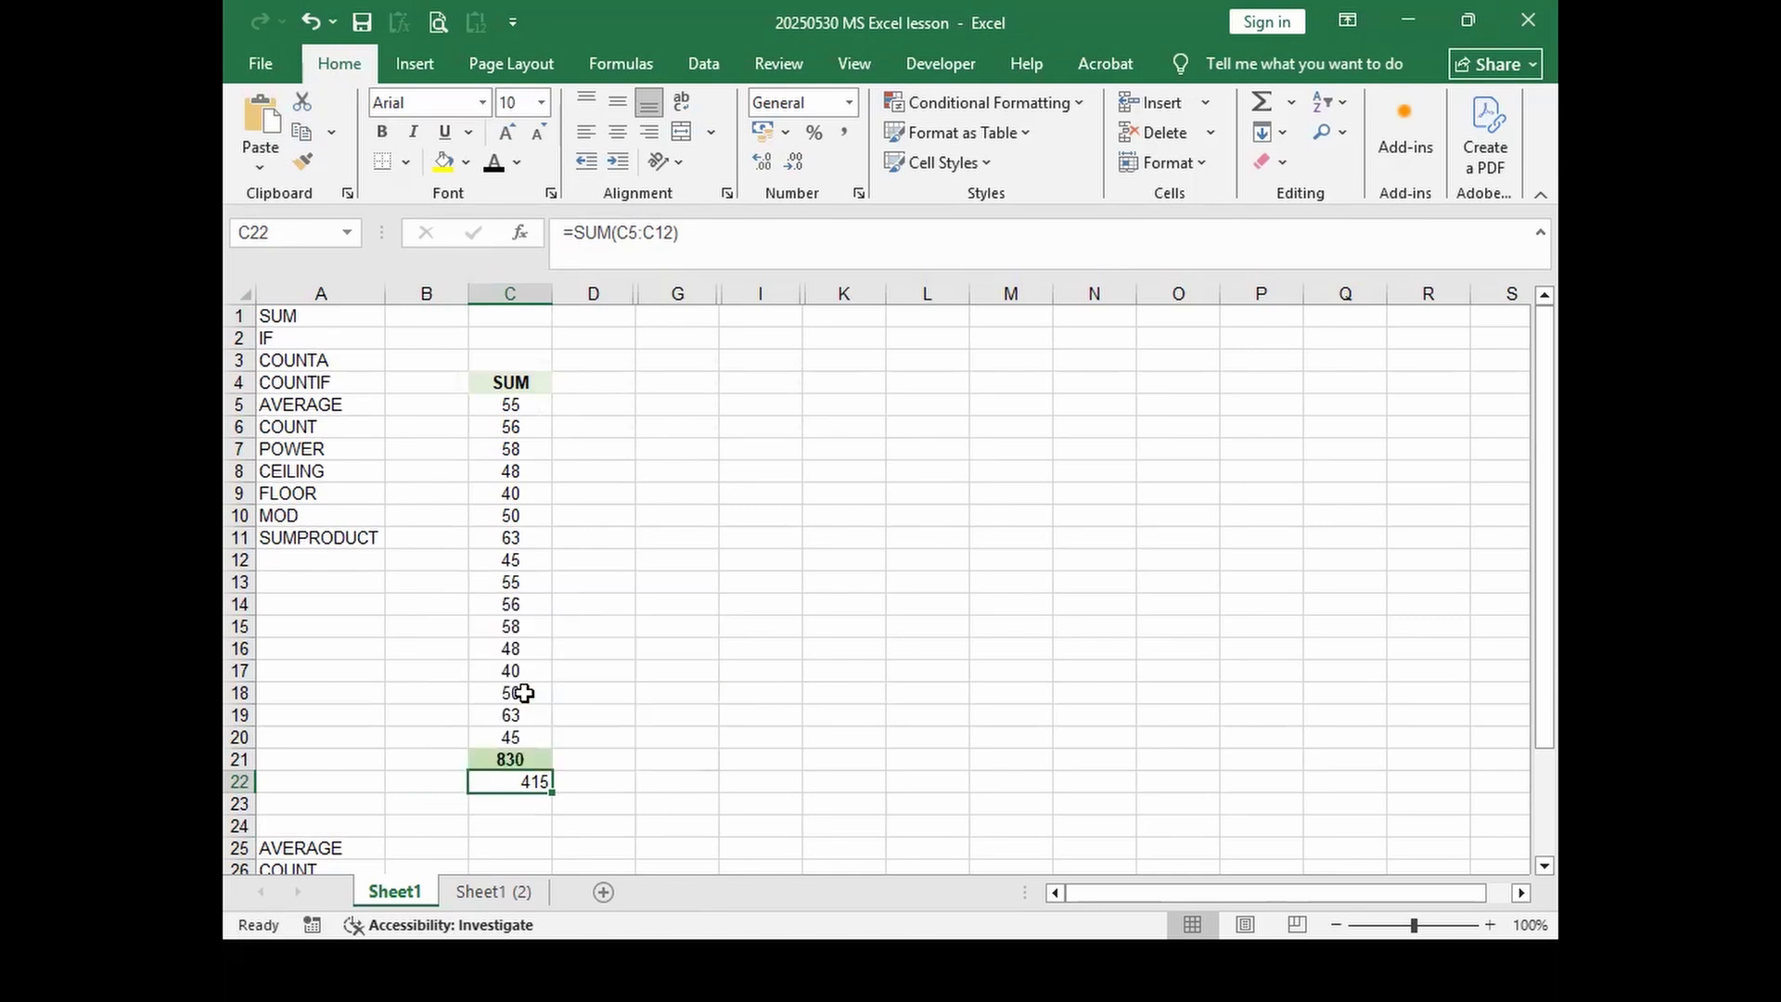
left_click(482, 814)
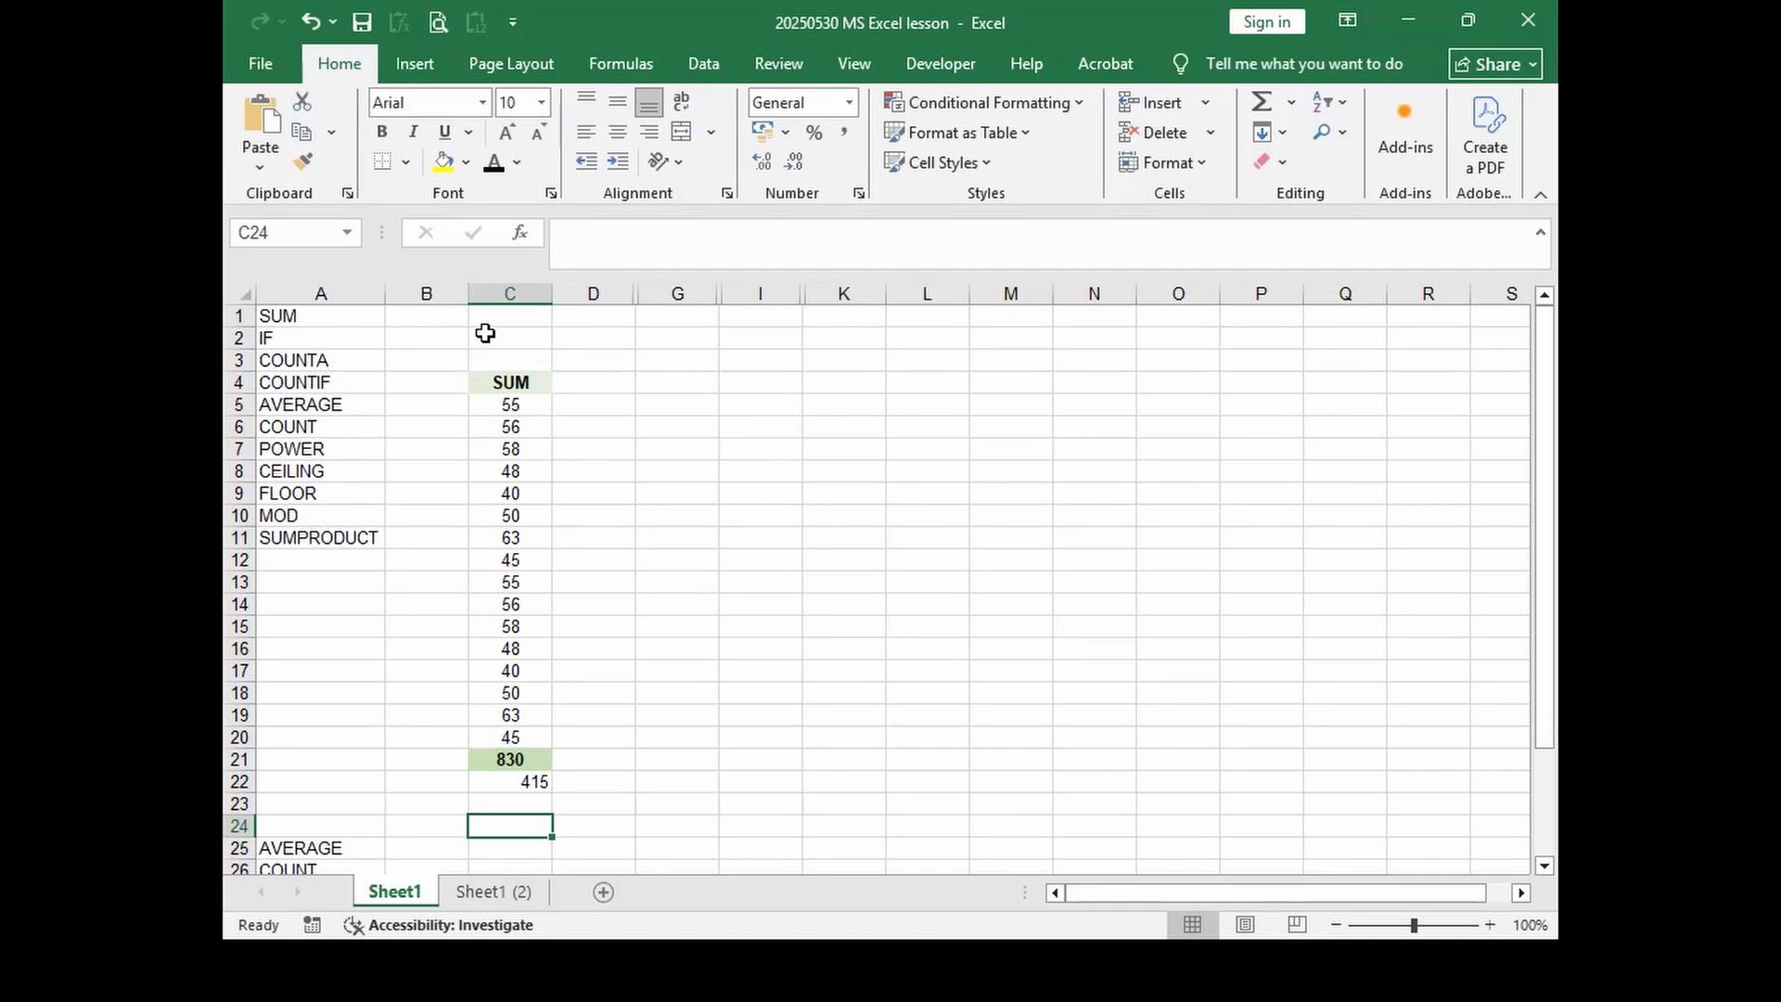
Step: Unhide columns E and F between D and G, then select the IF header in E4
left_click_drag(619, 293, 659, 293)
right_click(659, 292)
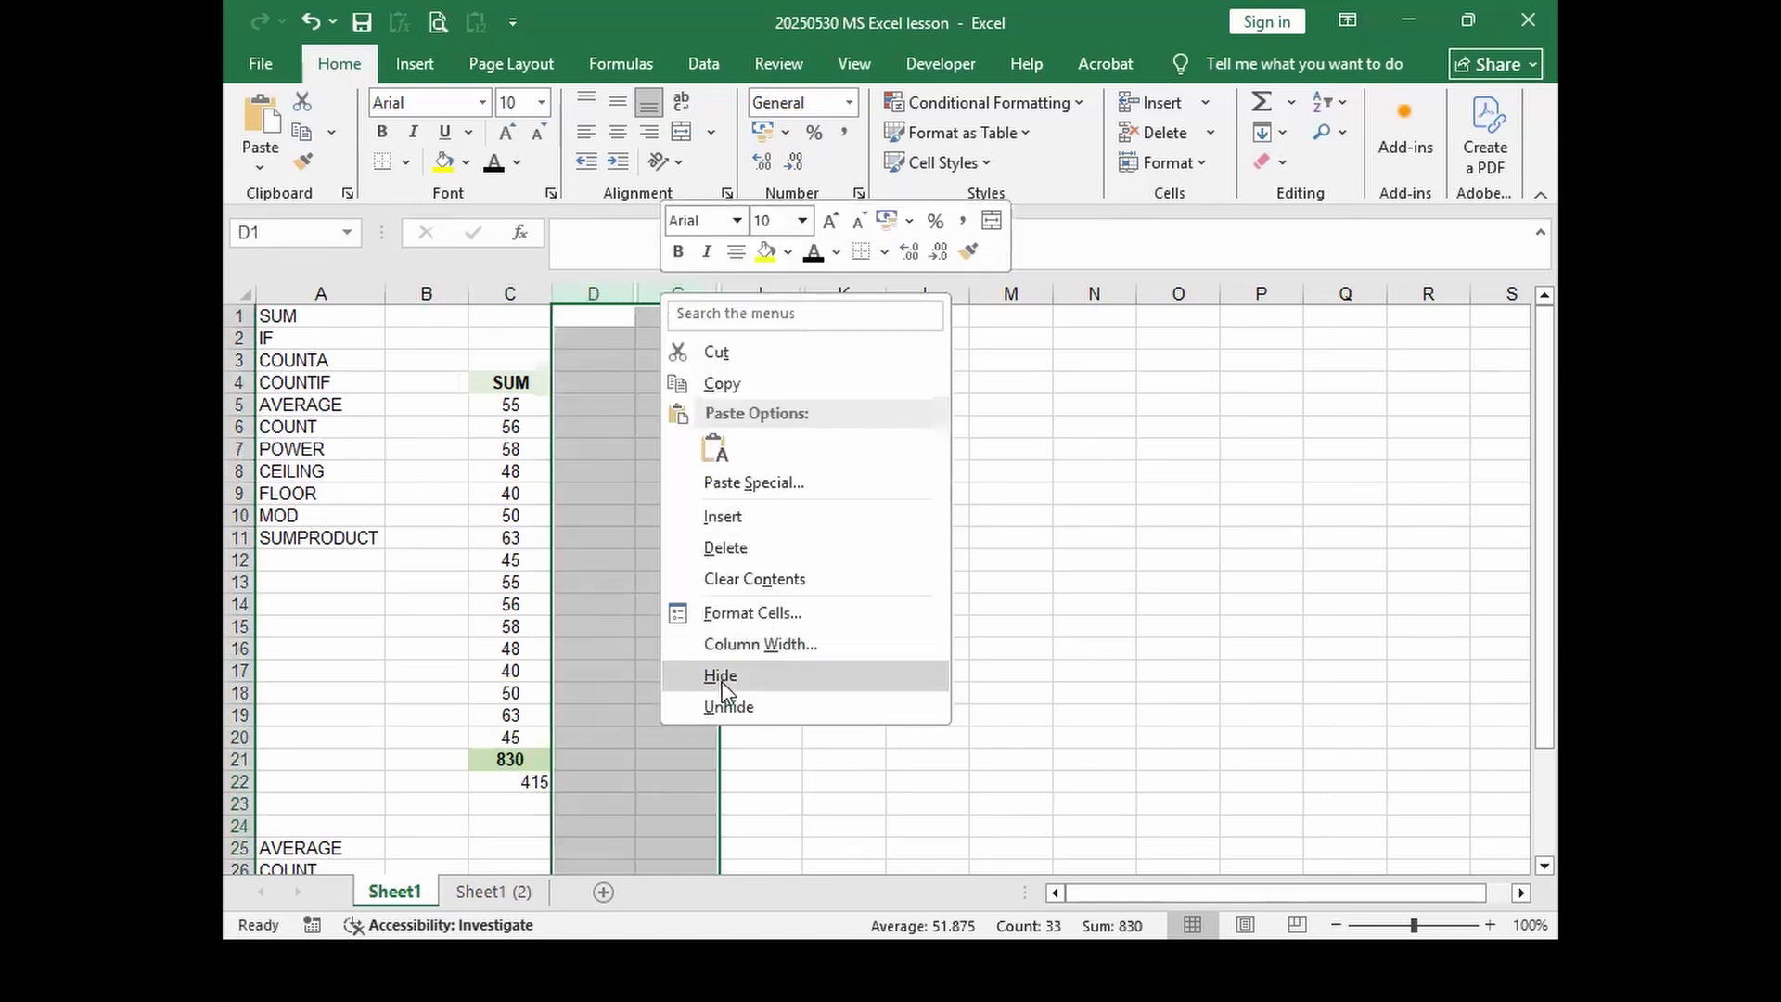
left_click(723, 706)
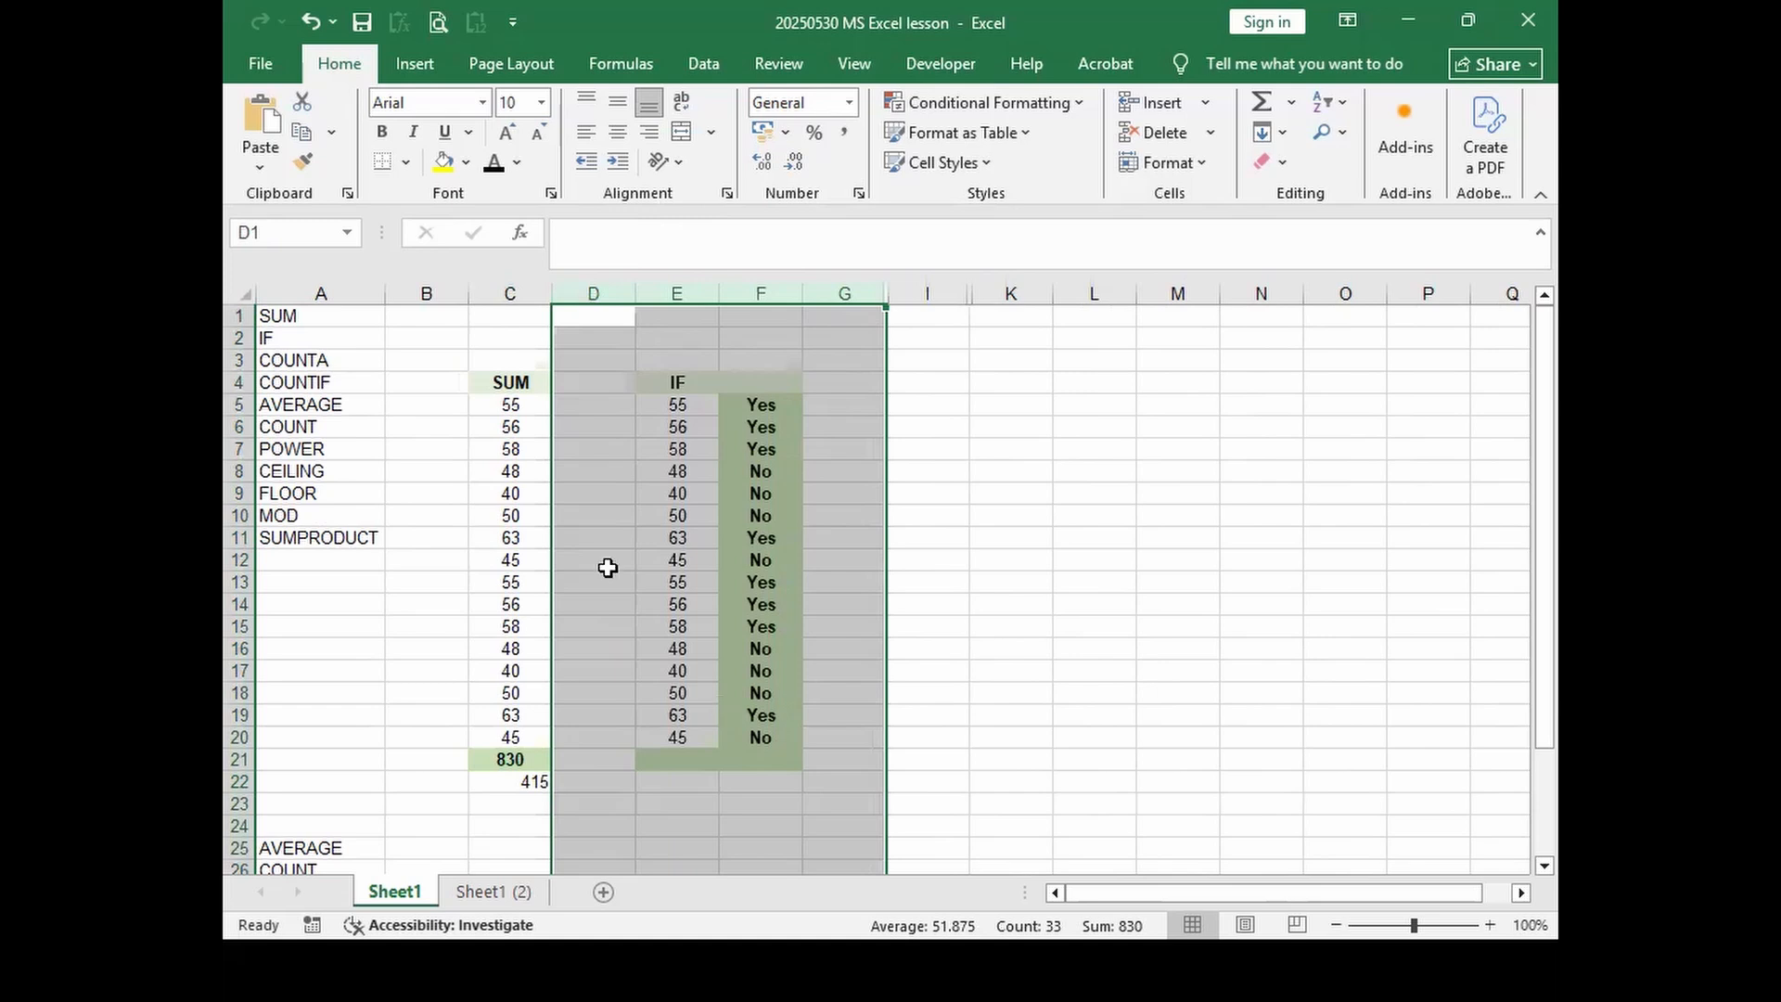
left_click(595, 384)
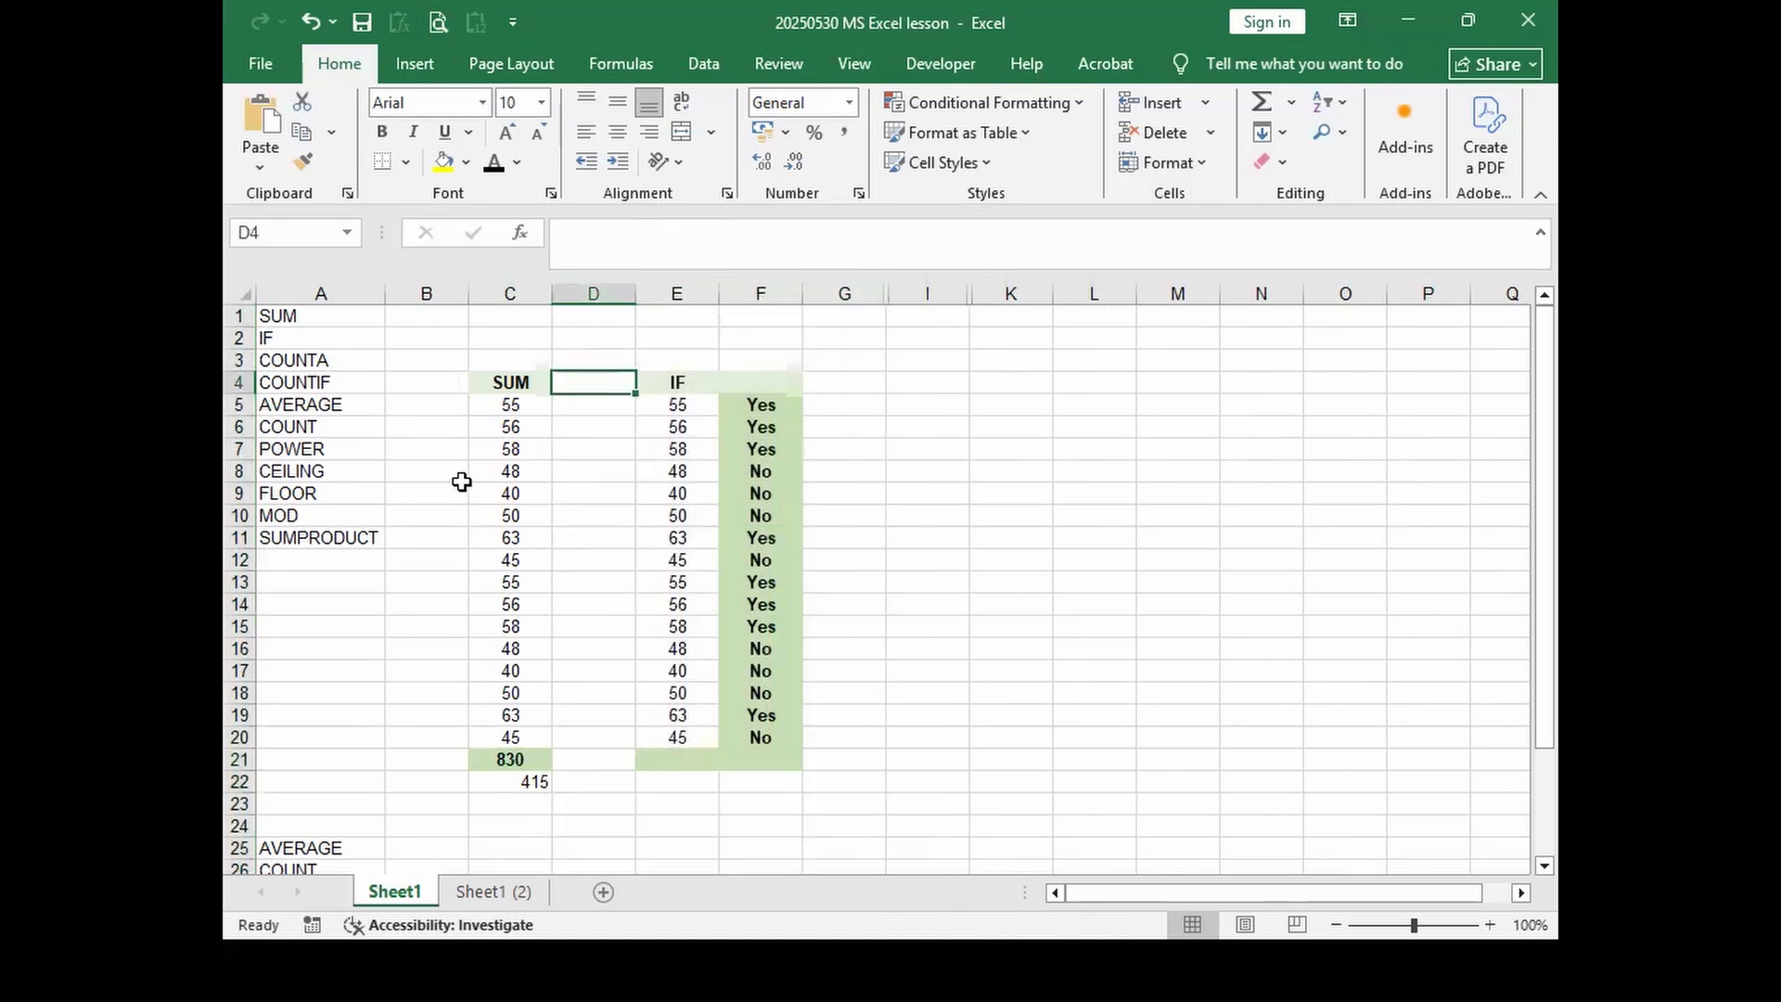
left_click(648, 380)
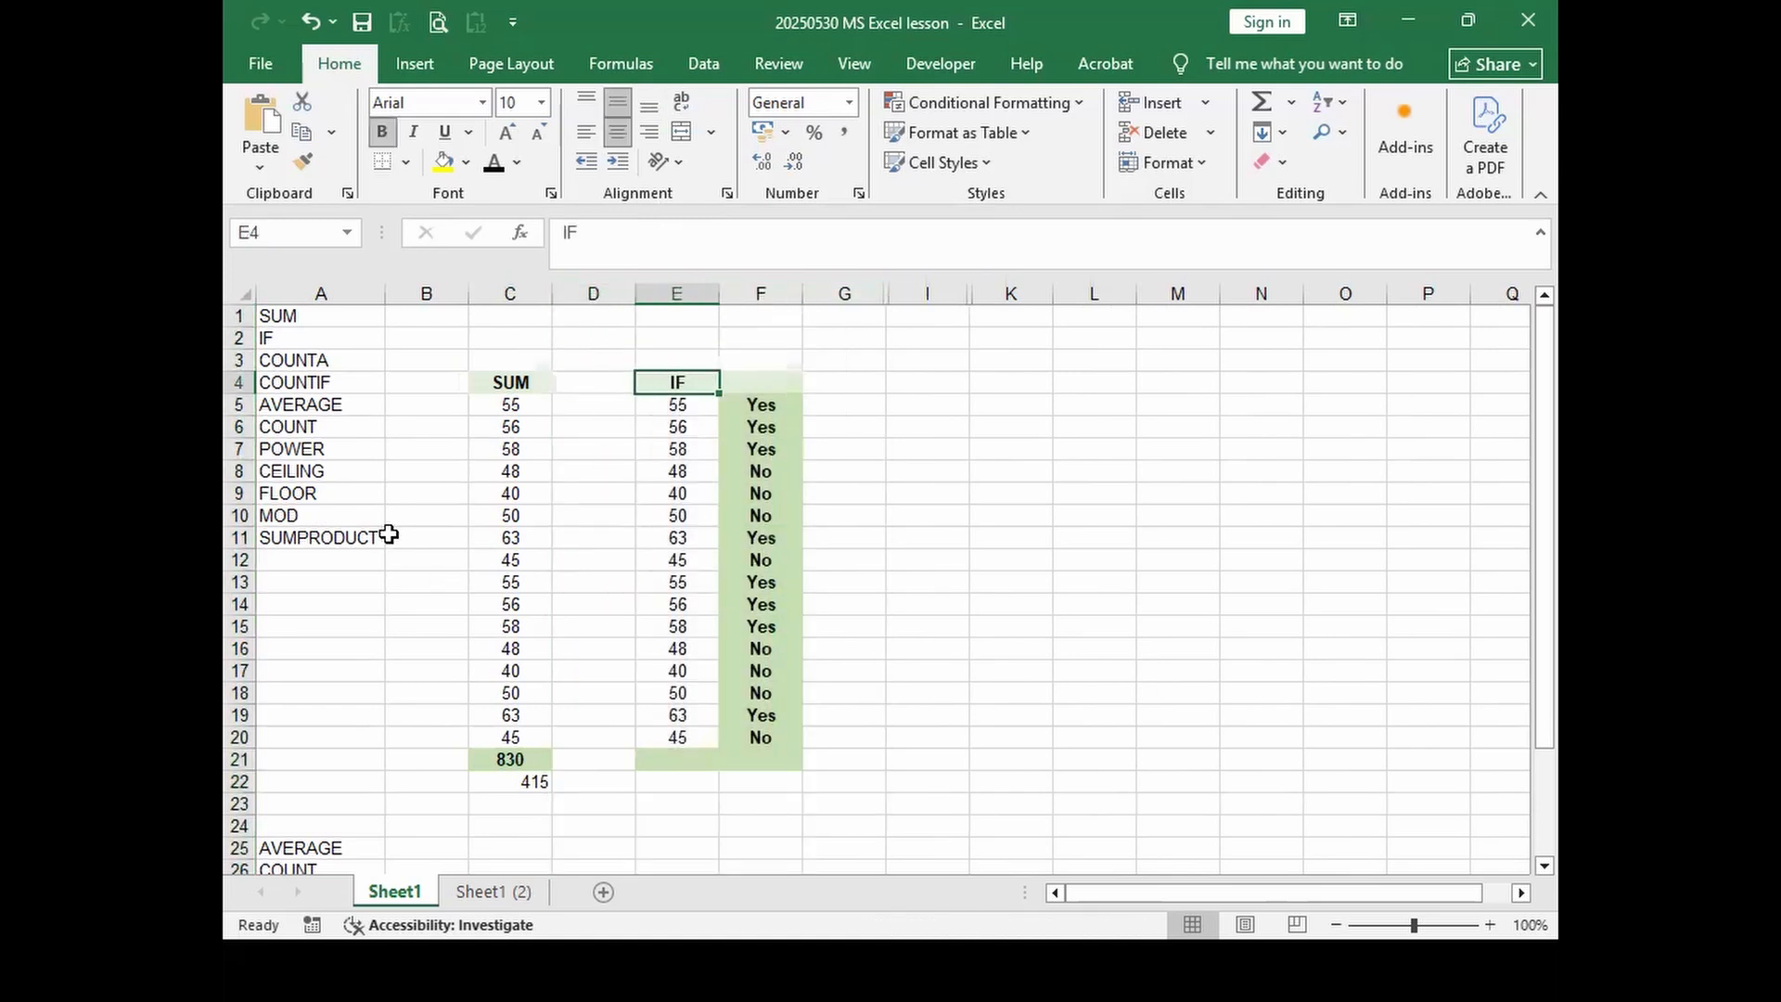
left_click(284, 337)
left_click(668, 406)
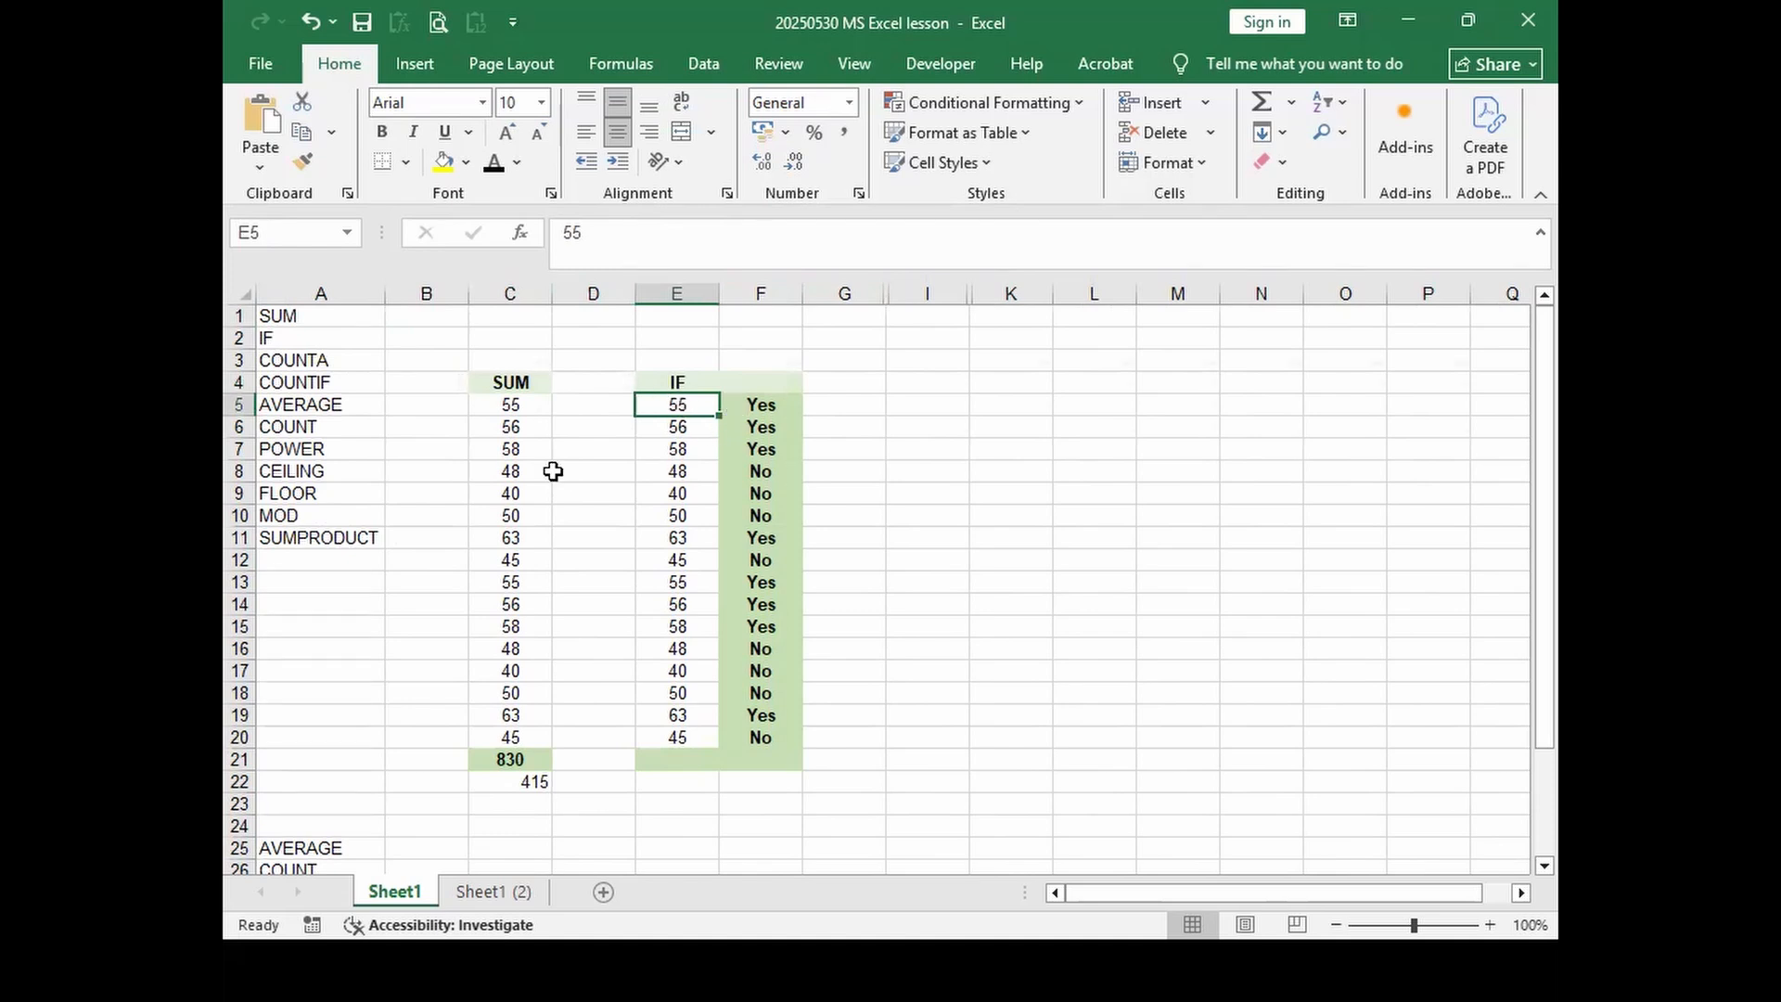
left_click(676, 424)
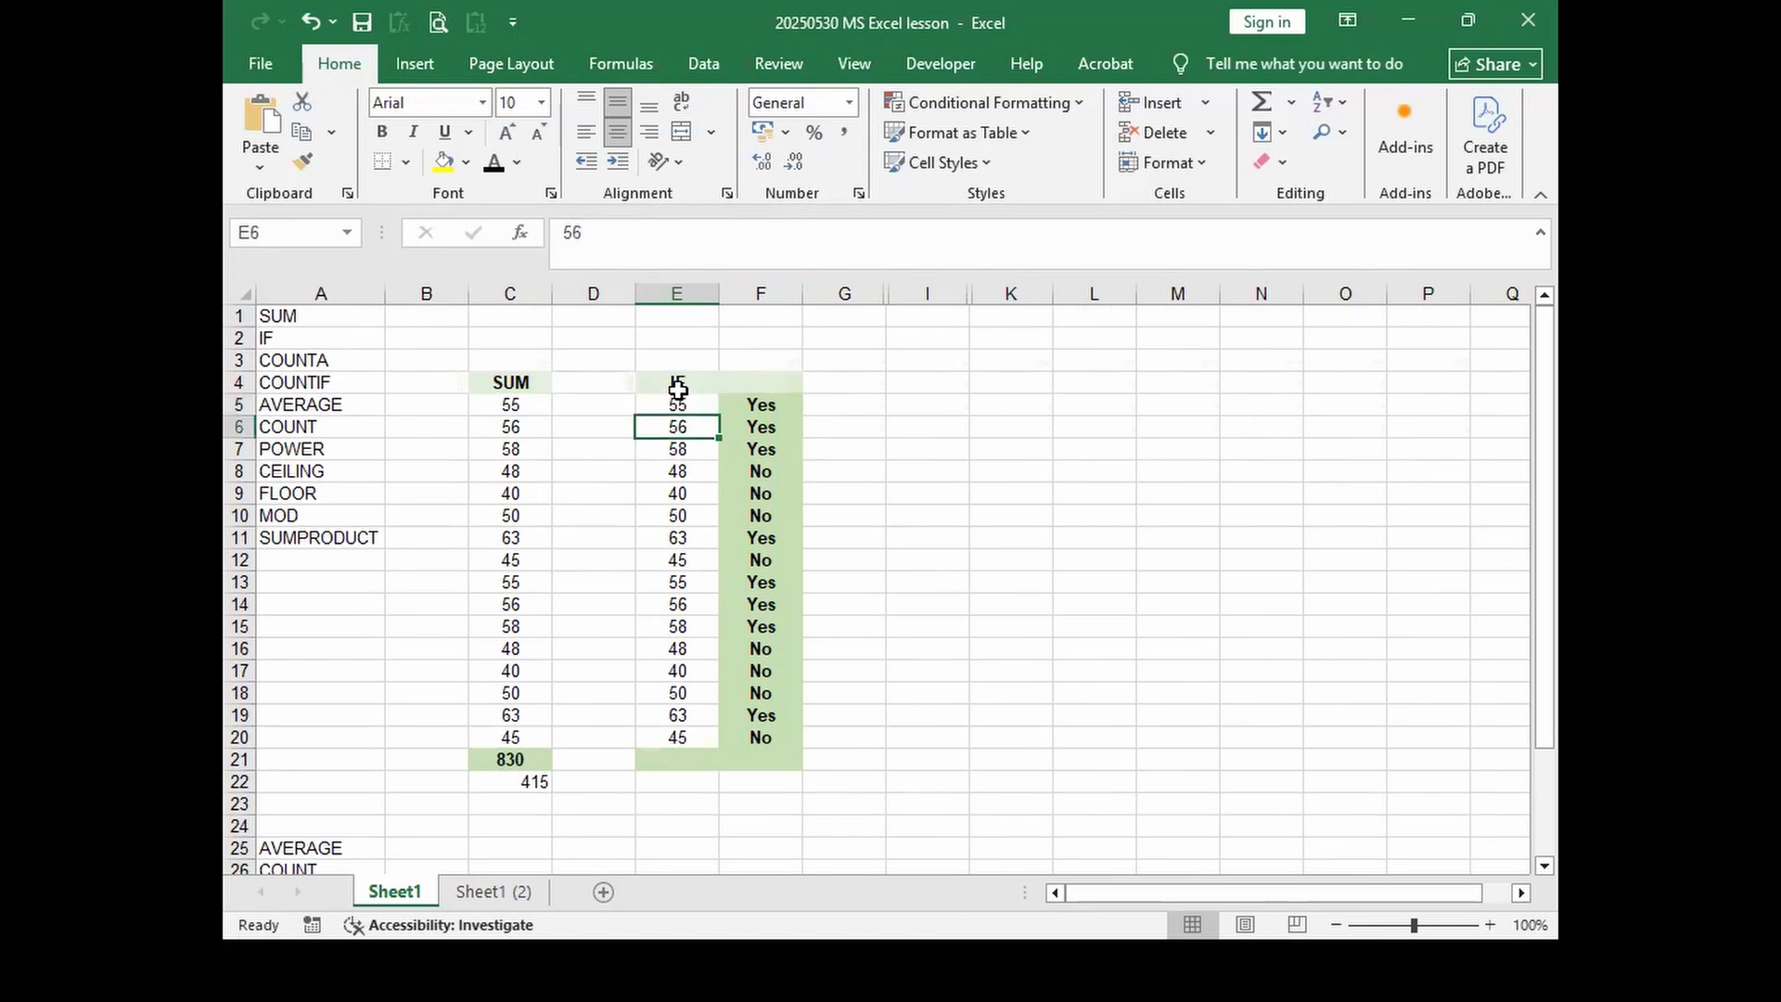
left_click(677, 407)
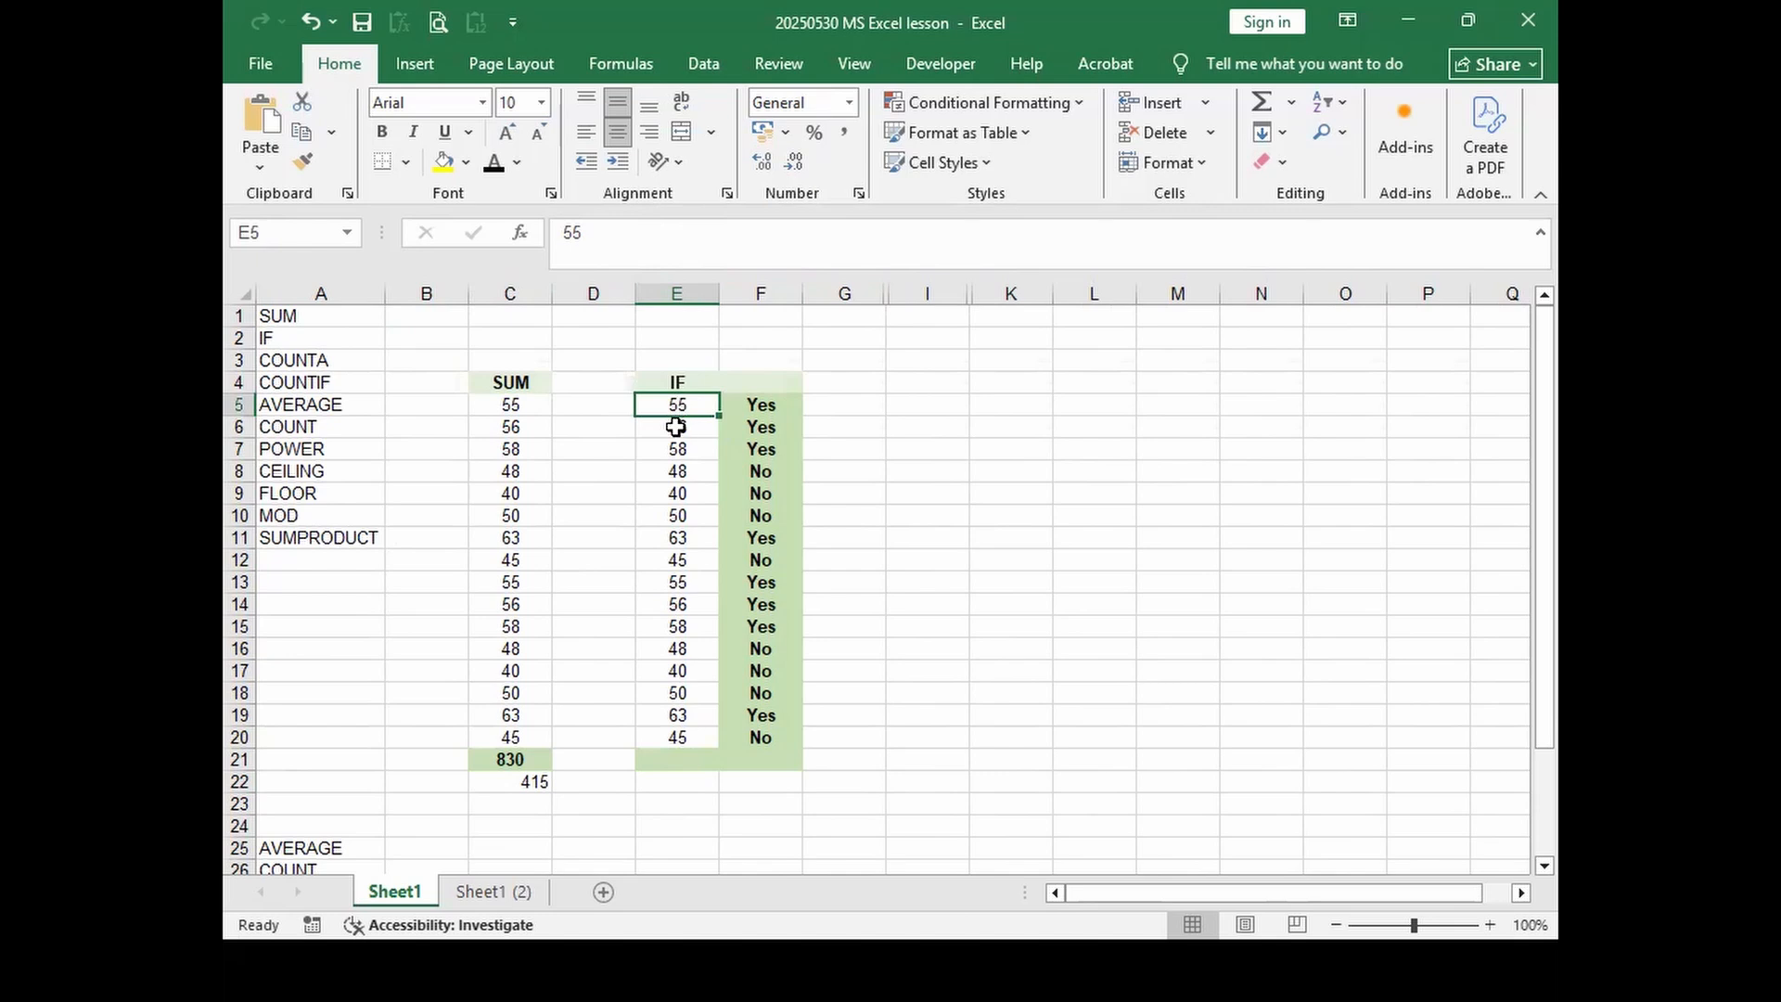
left_click(675, 427)
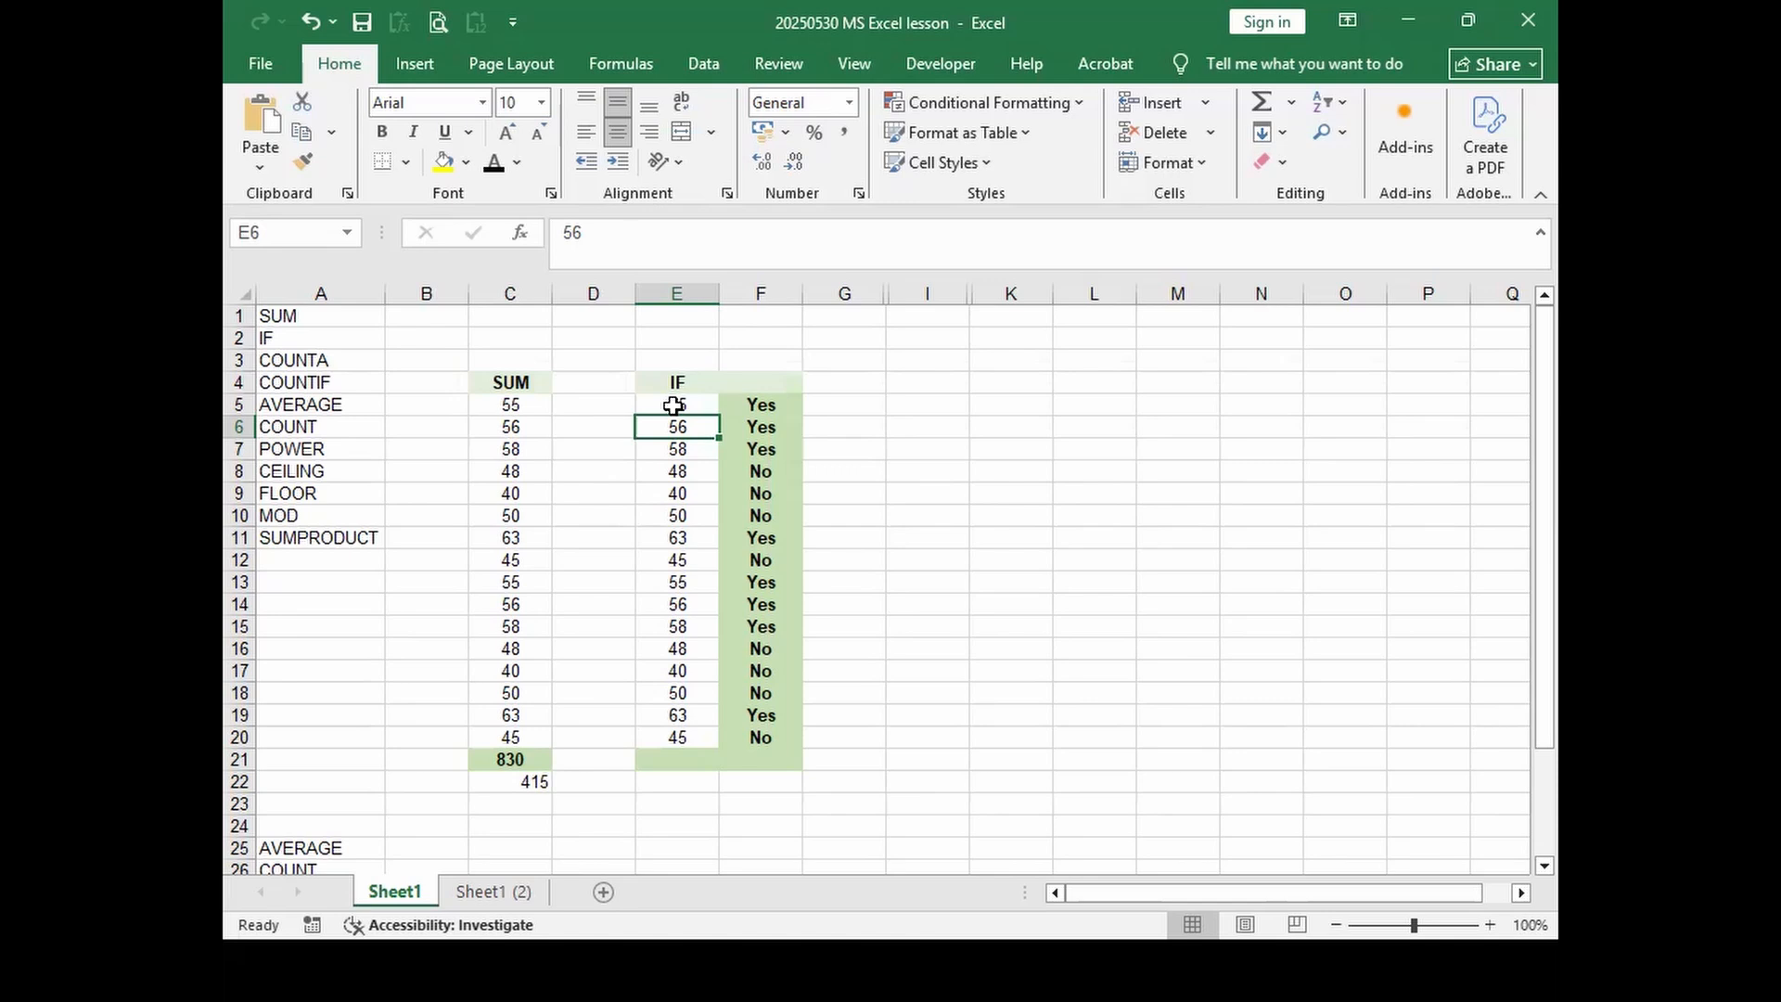
left_click(675, 405)
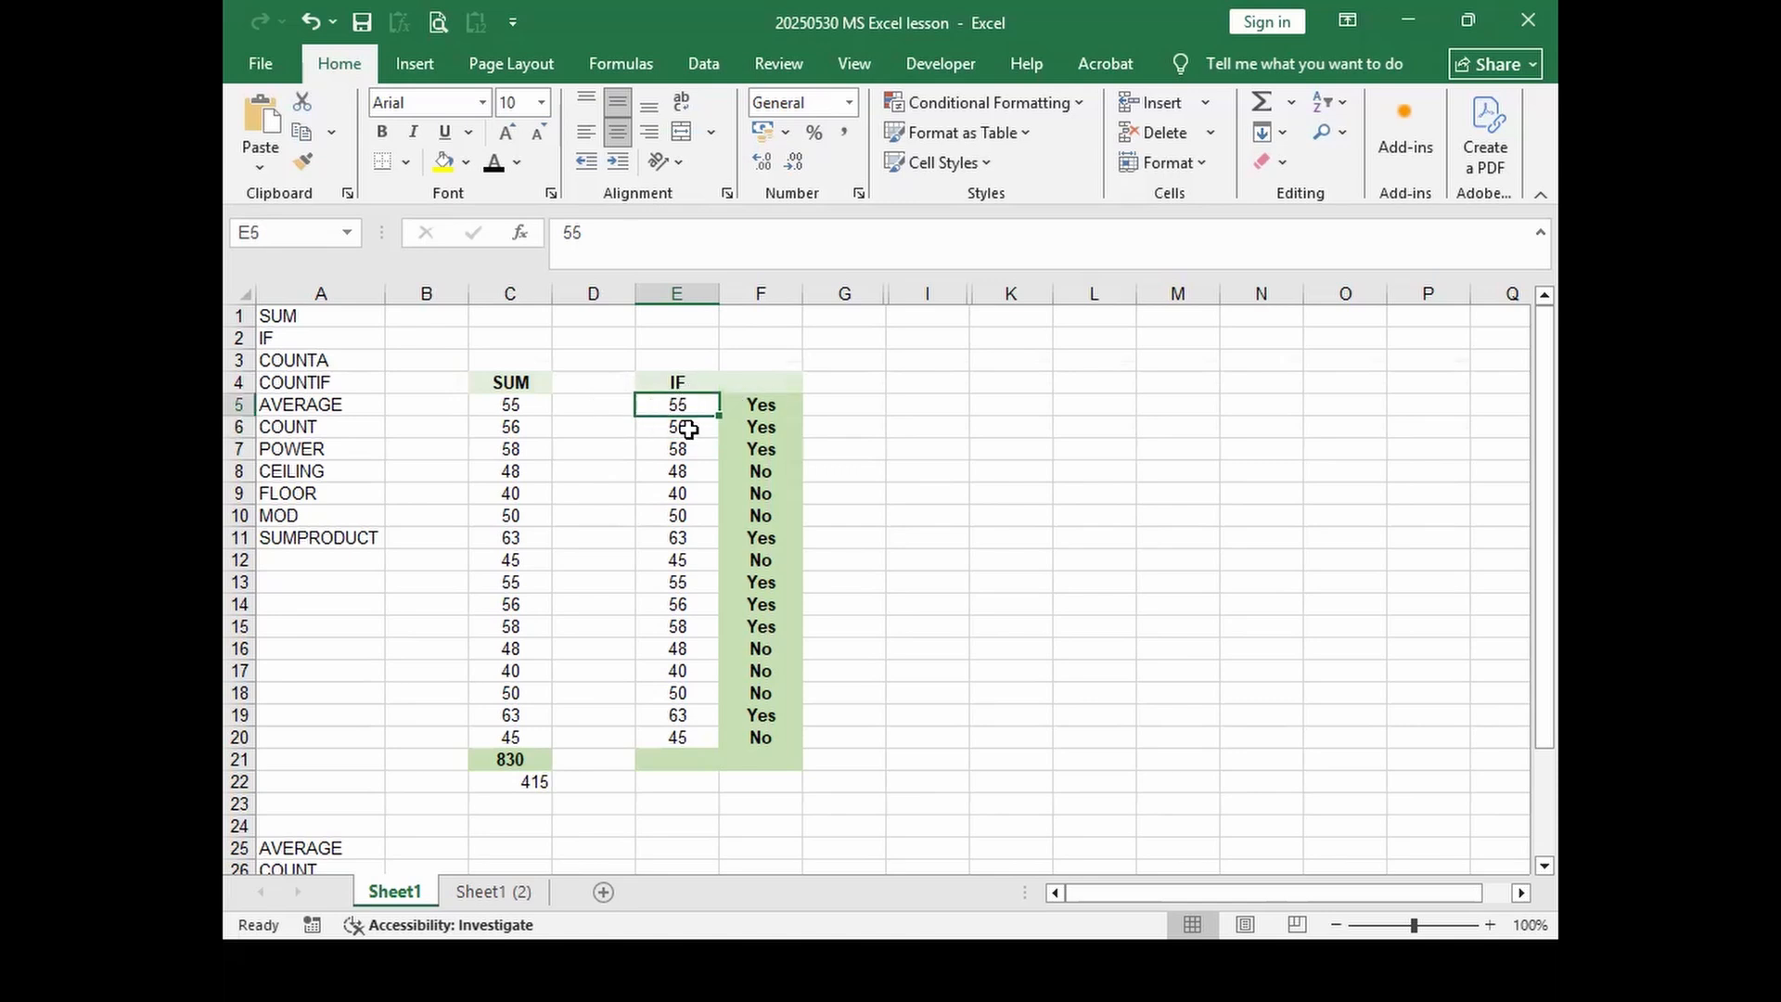
left_click(746, 404)
Step: Clear the Yes/No results in F6:F20 and re-enter =IF(E5>50; "Yes"; "No") in F5
left_click_drag(770, 429, 768, 737)
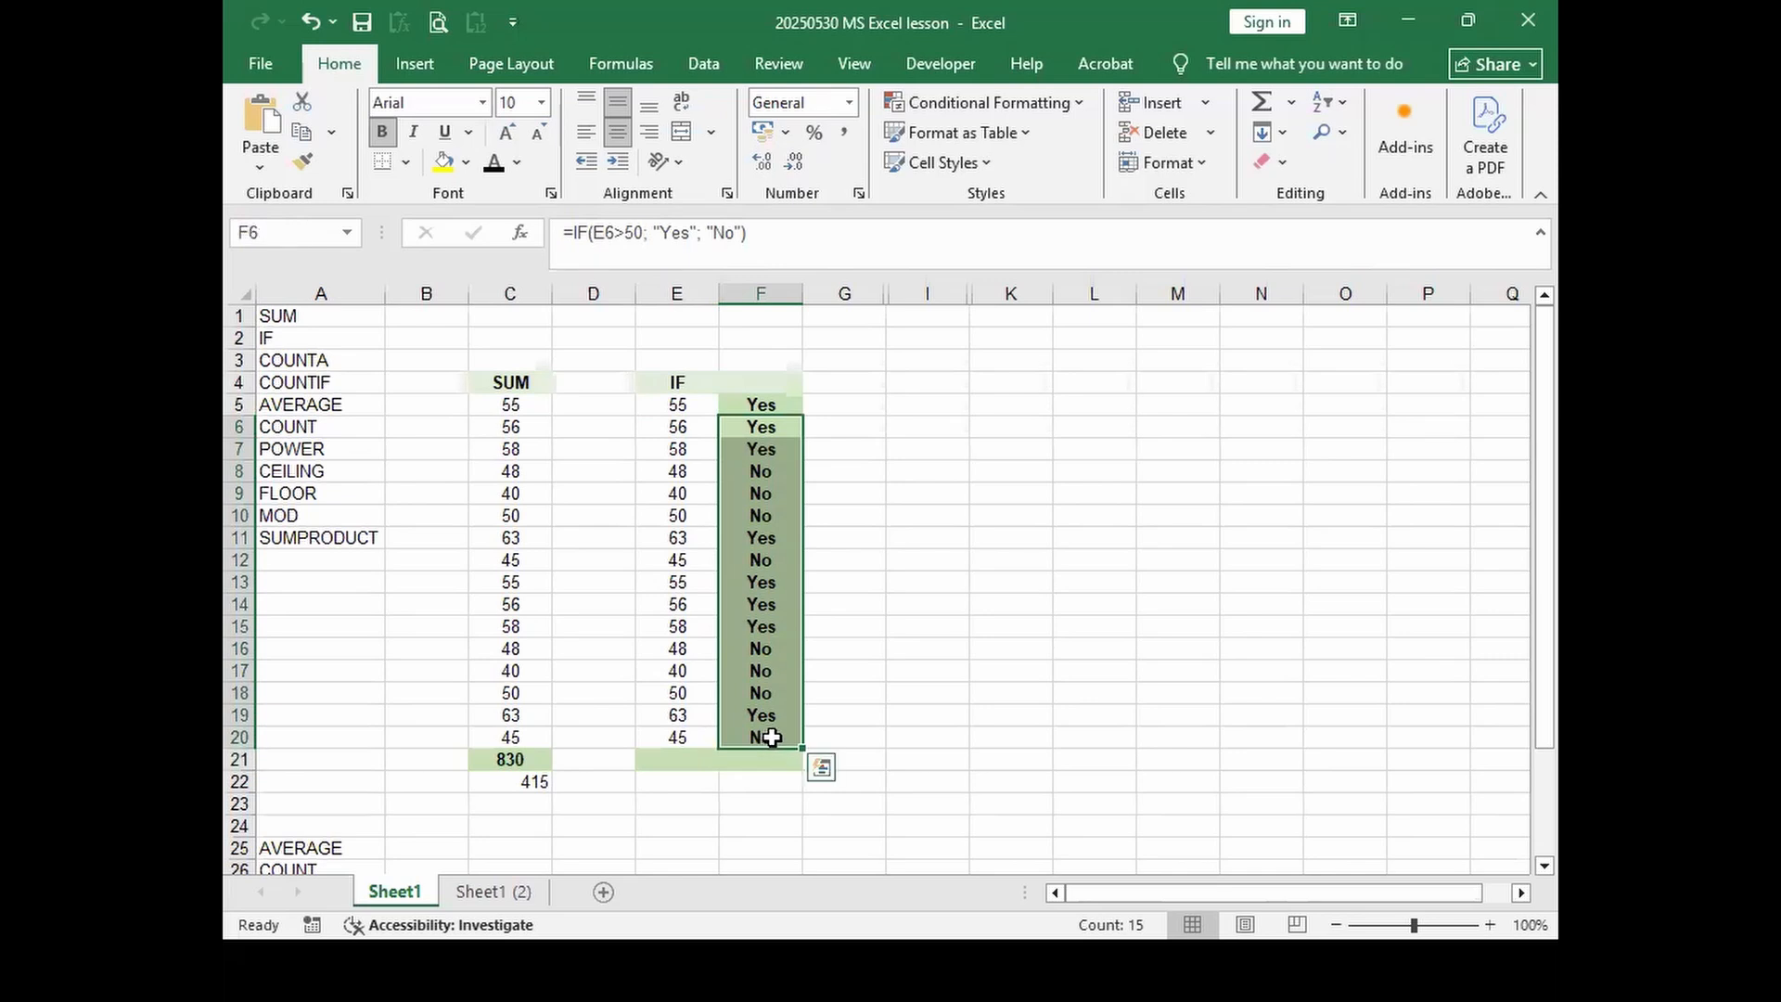
key("Delete")
left_click(775, 404)
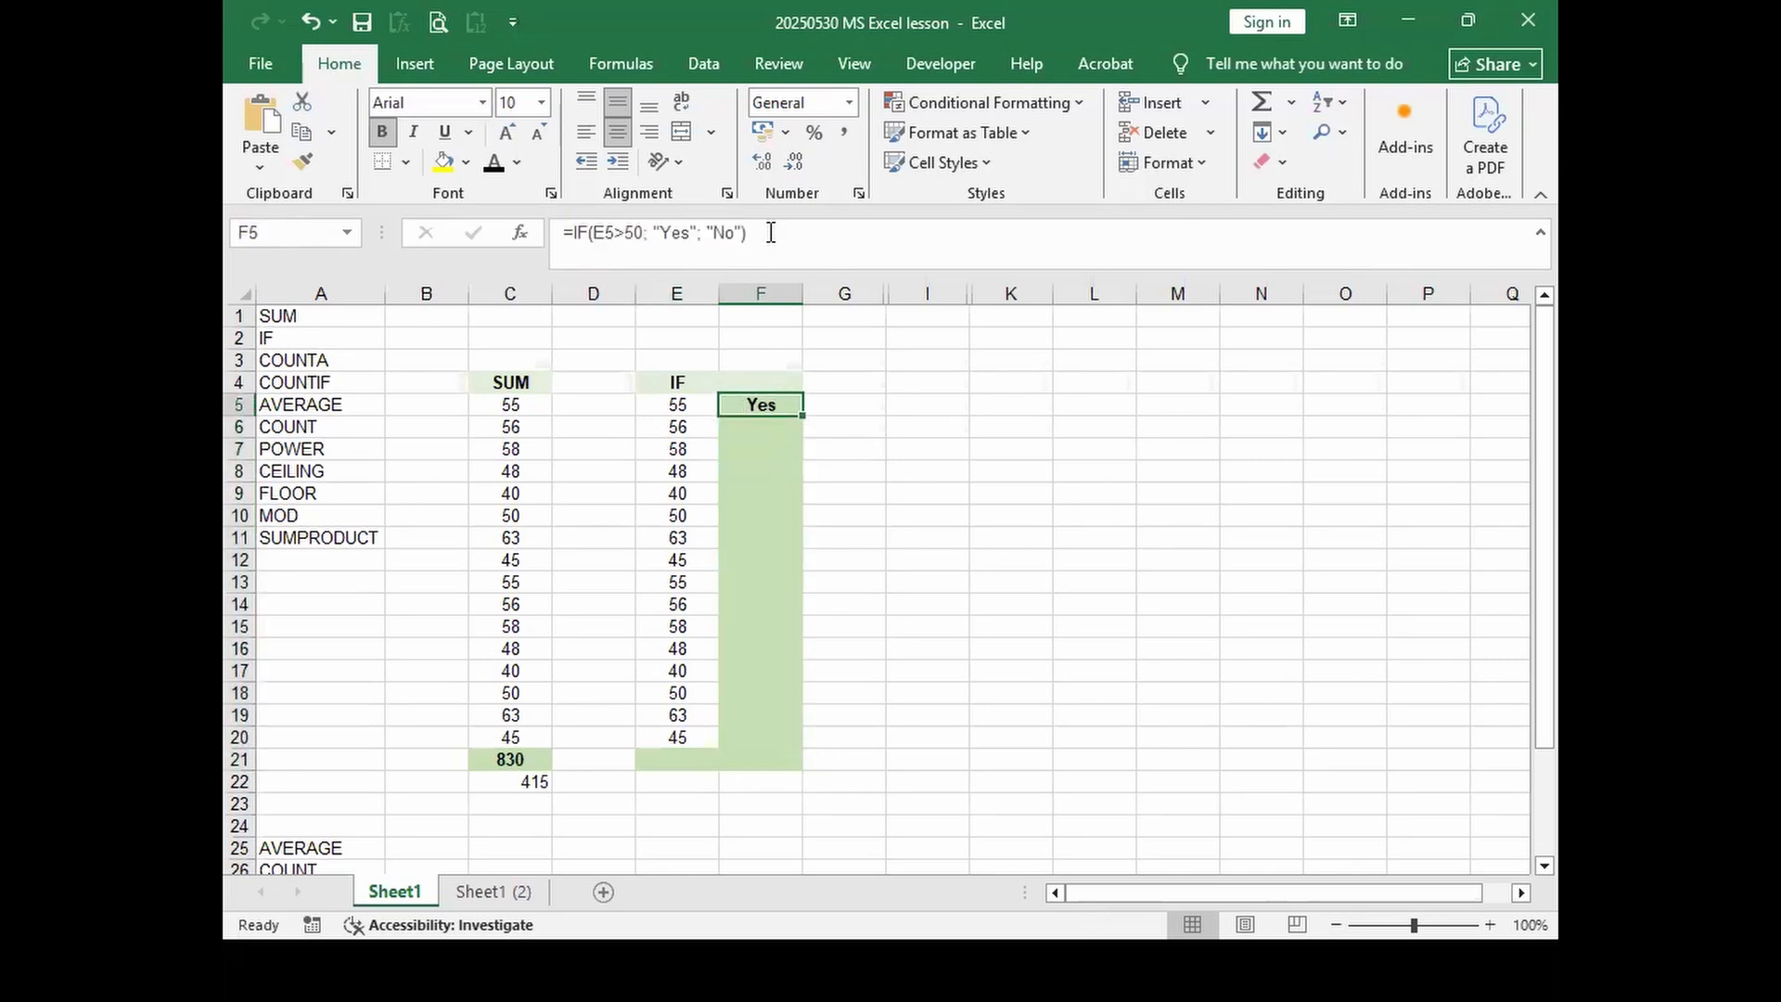
left_click(592, 232)
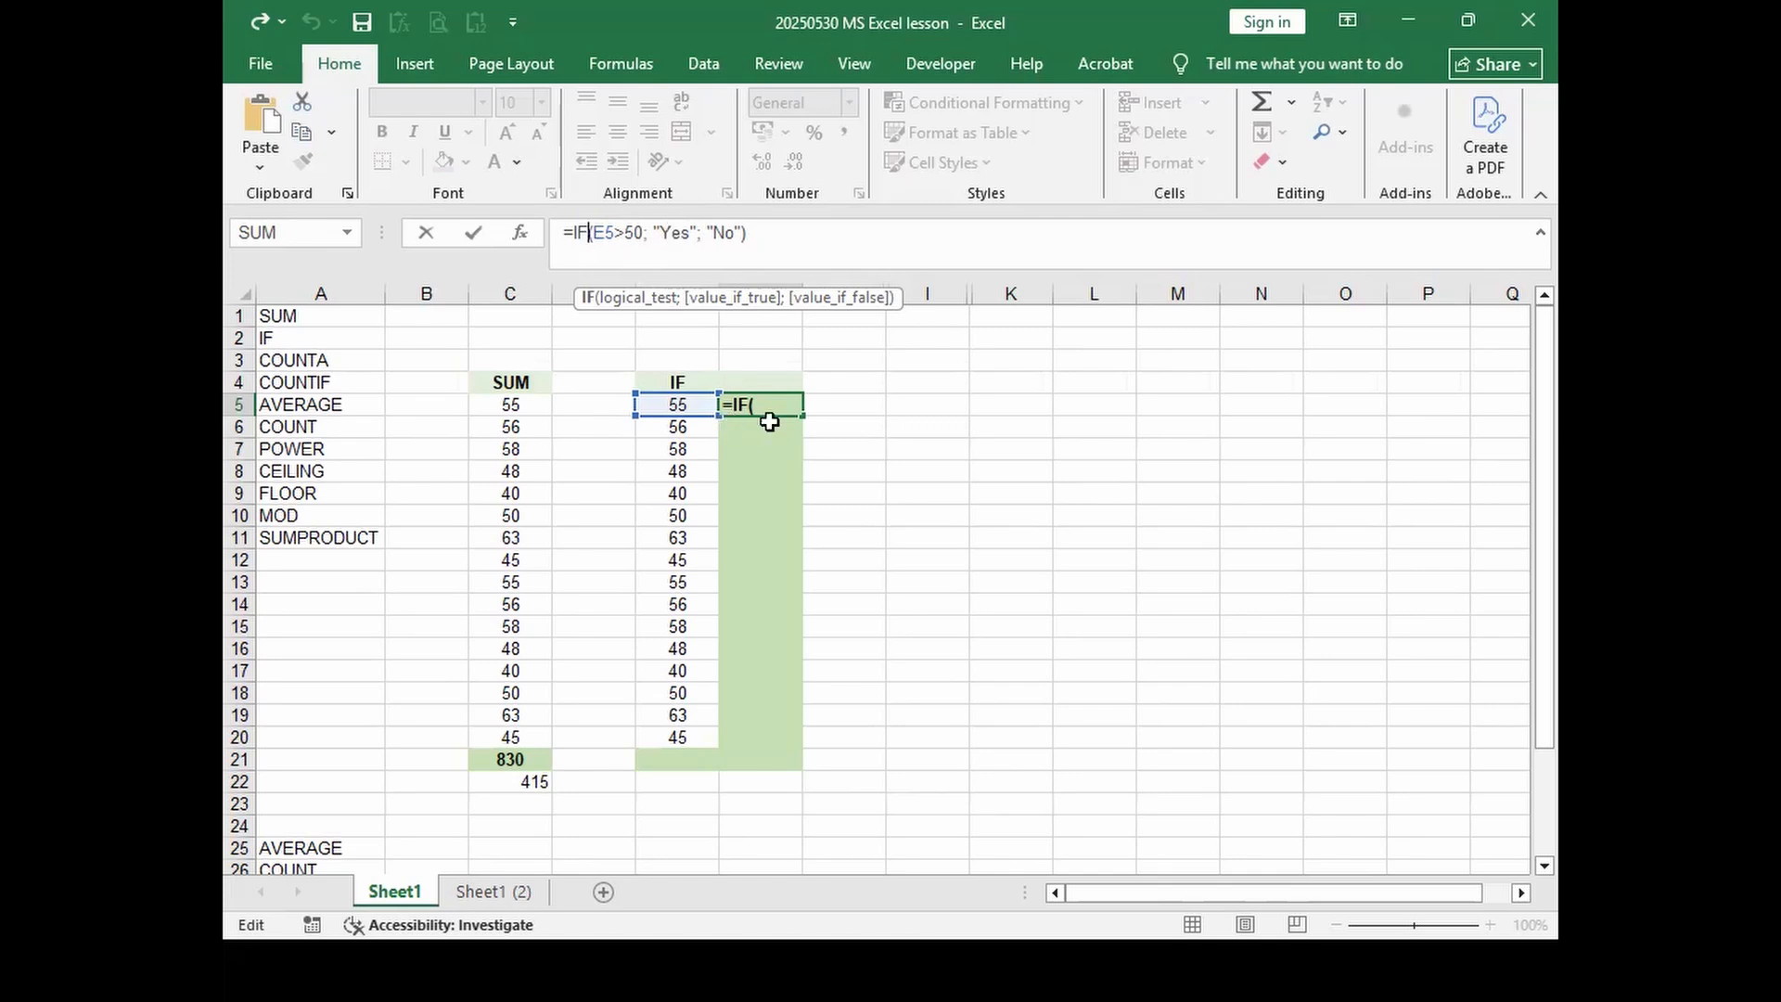
left_click(626, 236)
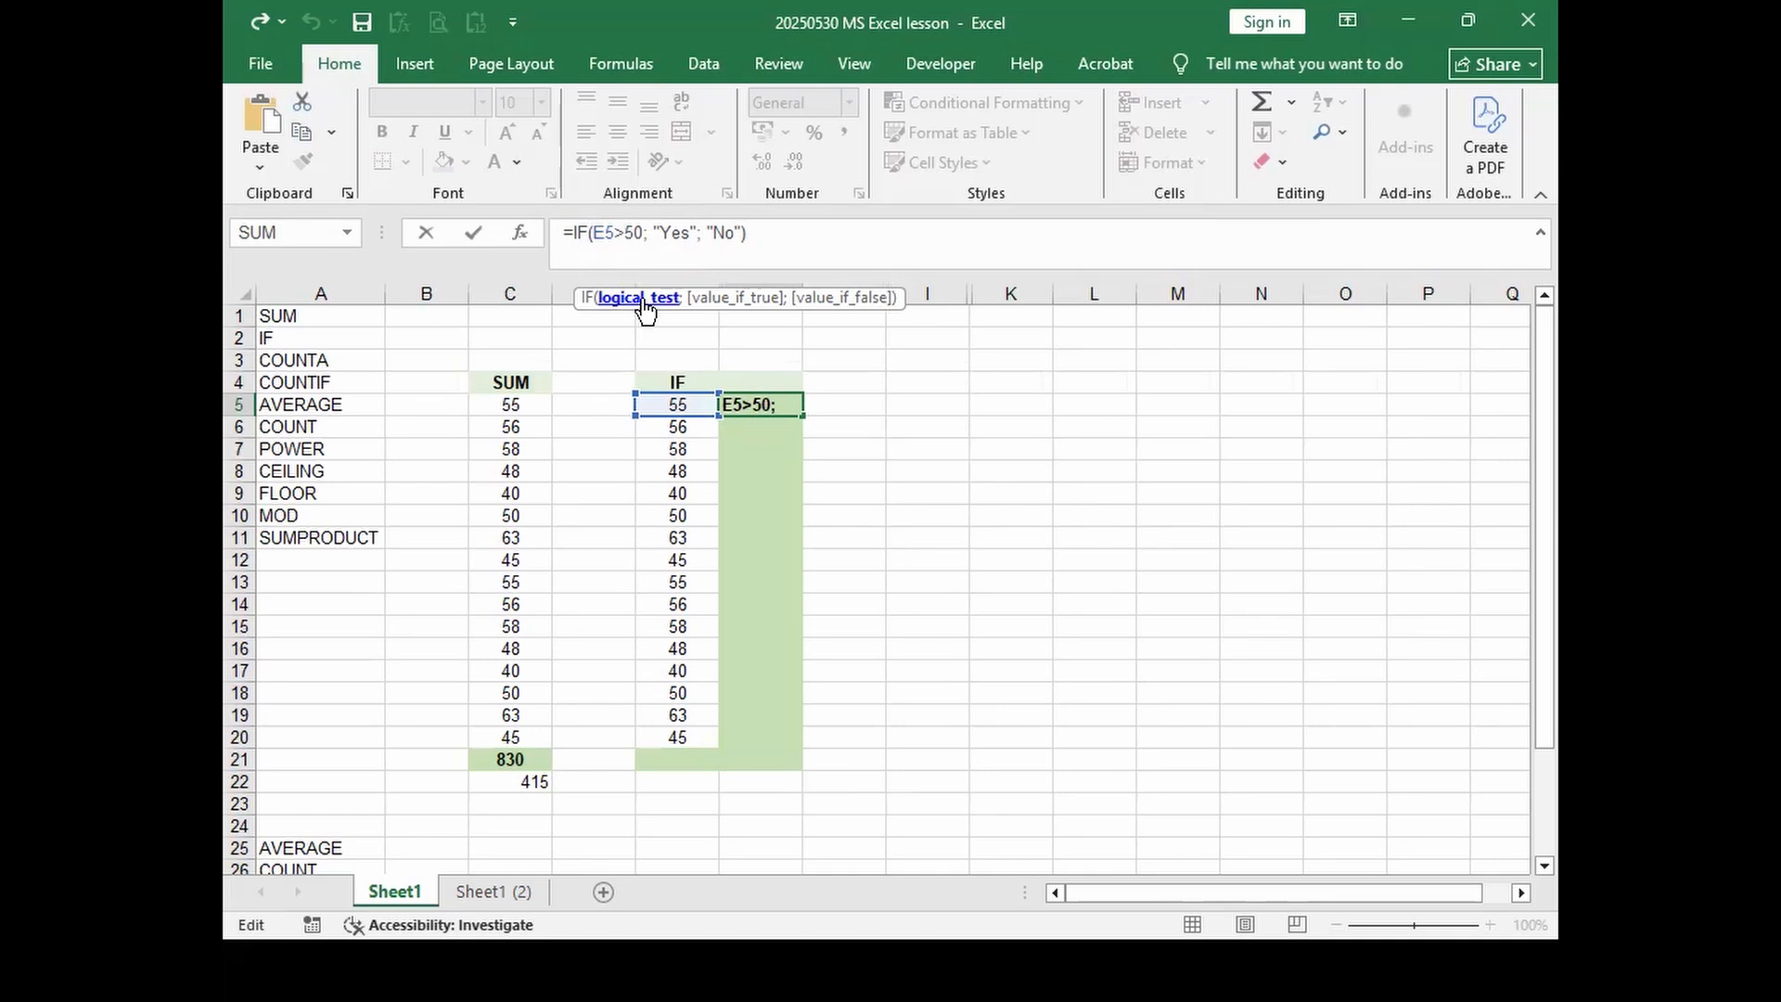
left_click(664, 232)
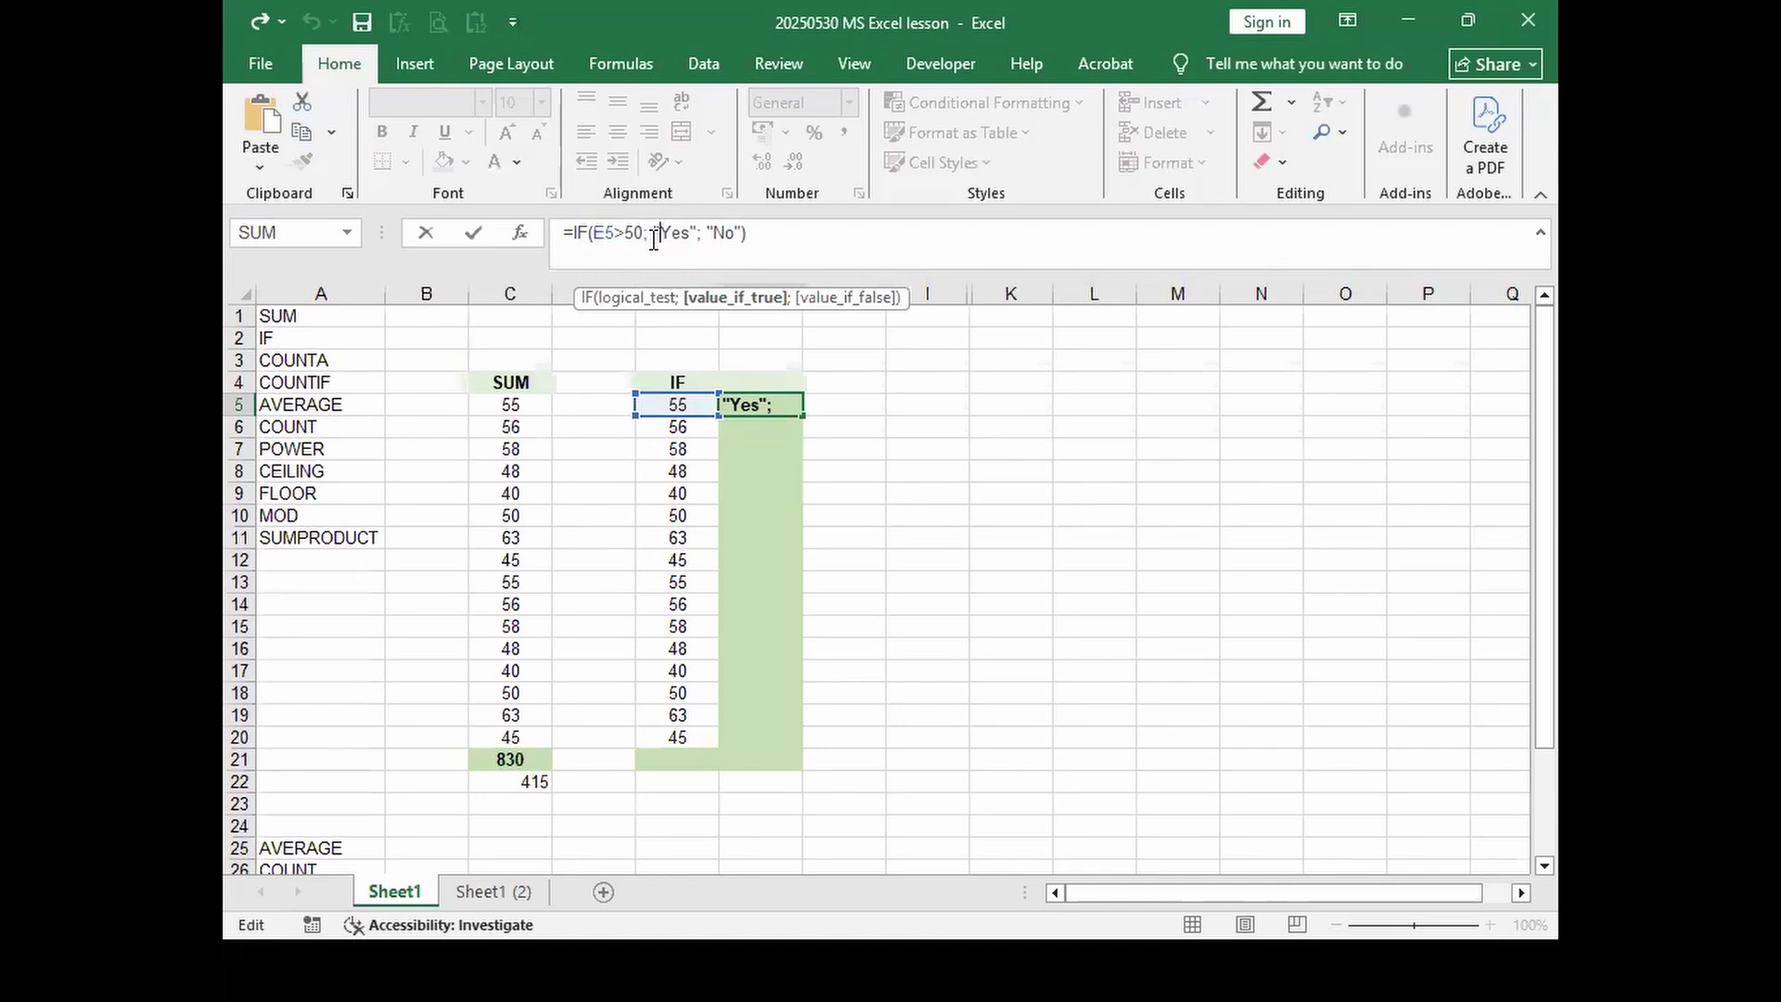
left_click(715, 233)
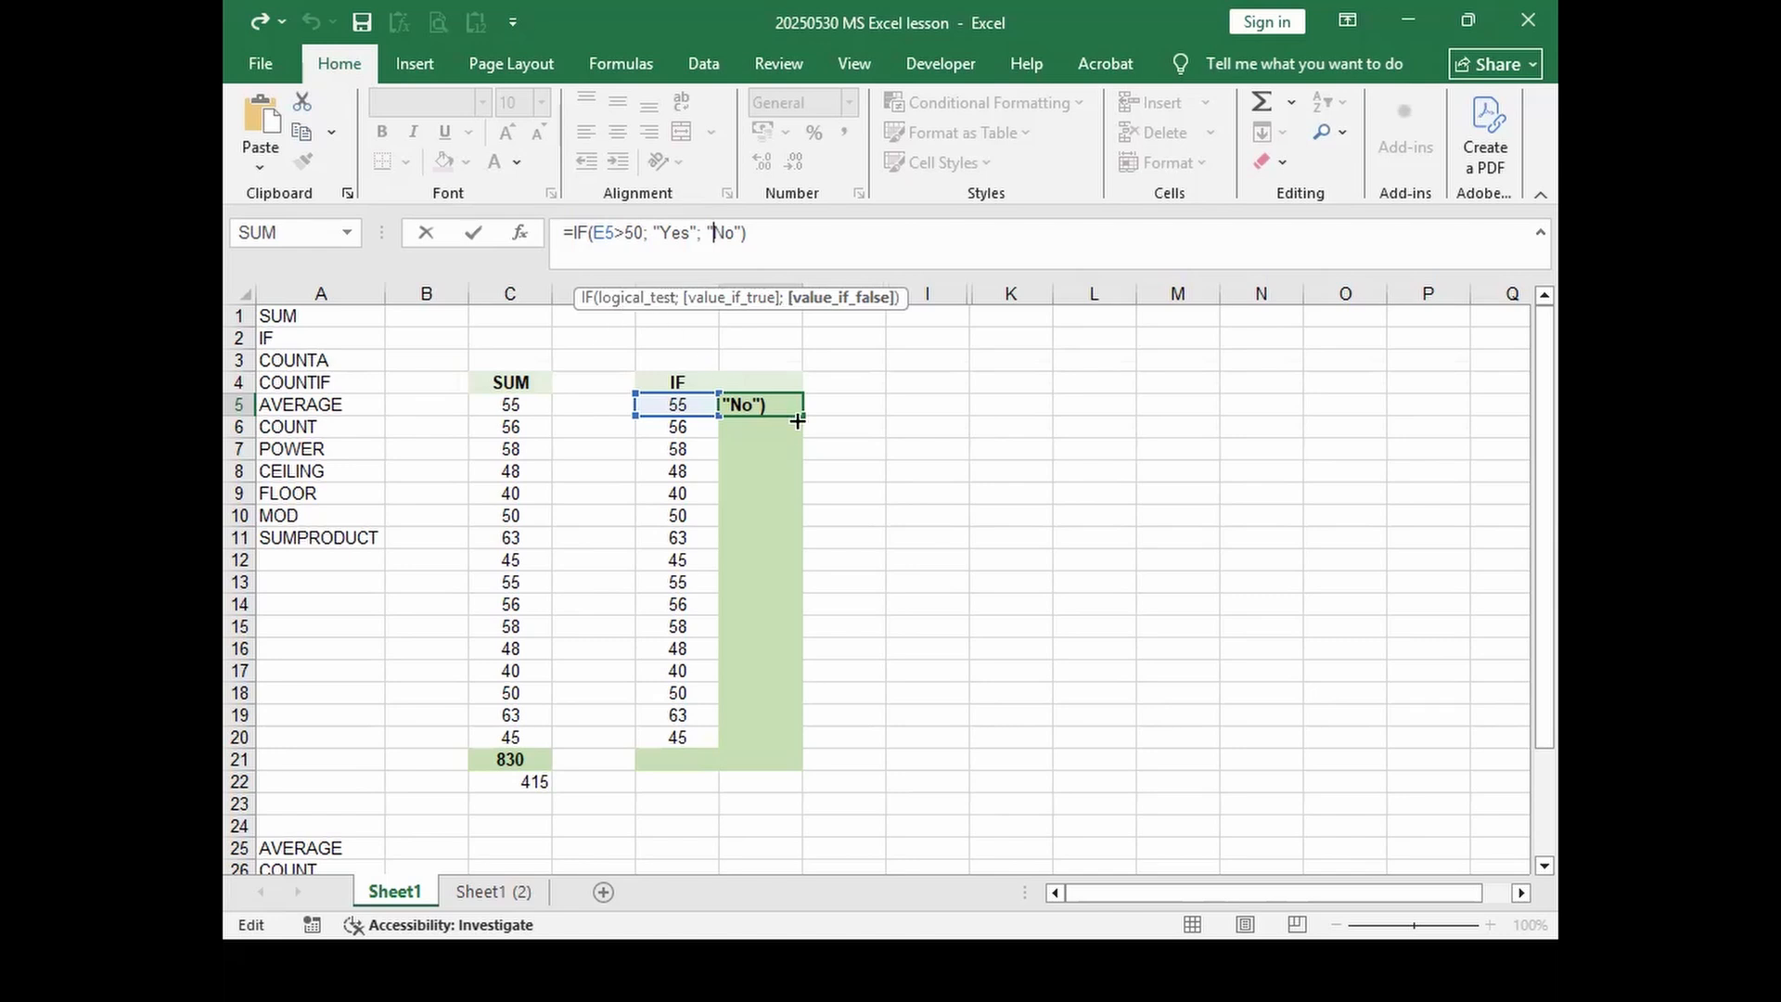
key("Return")
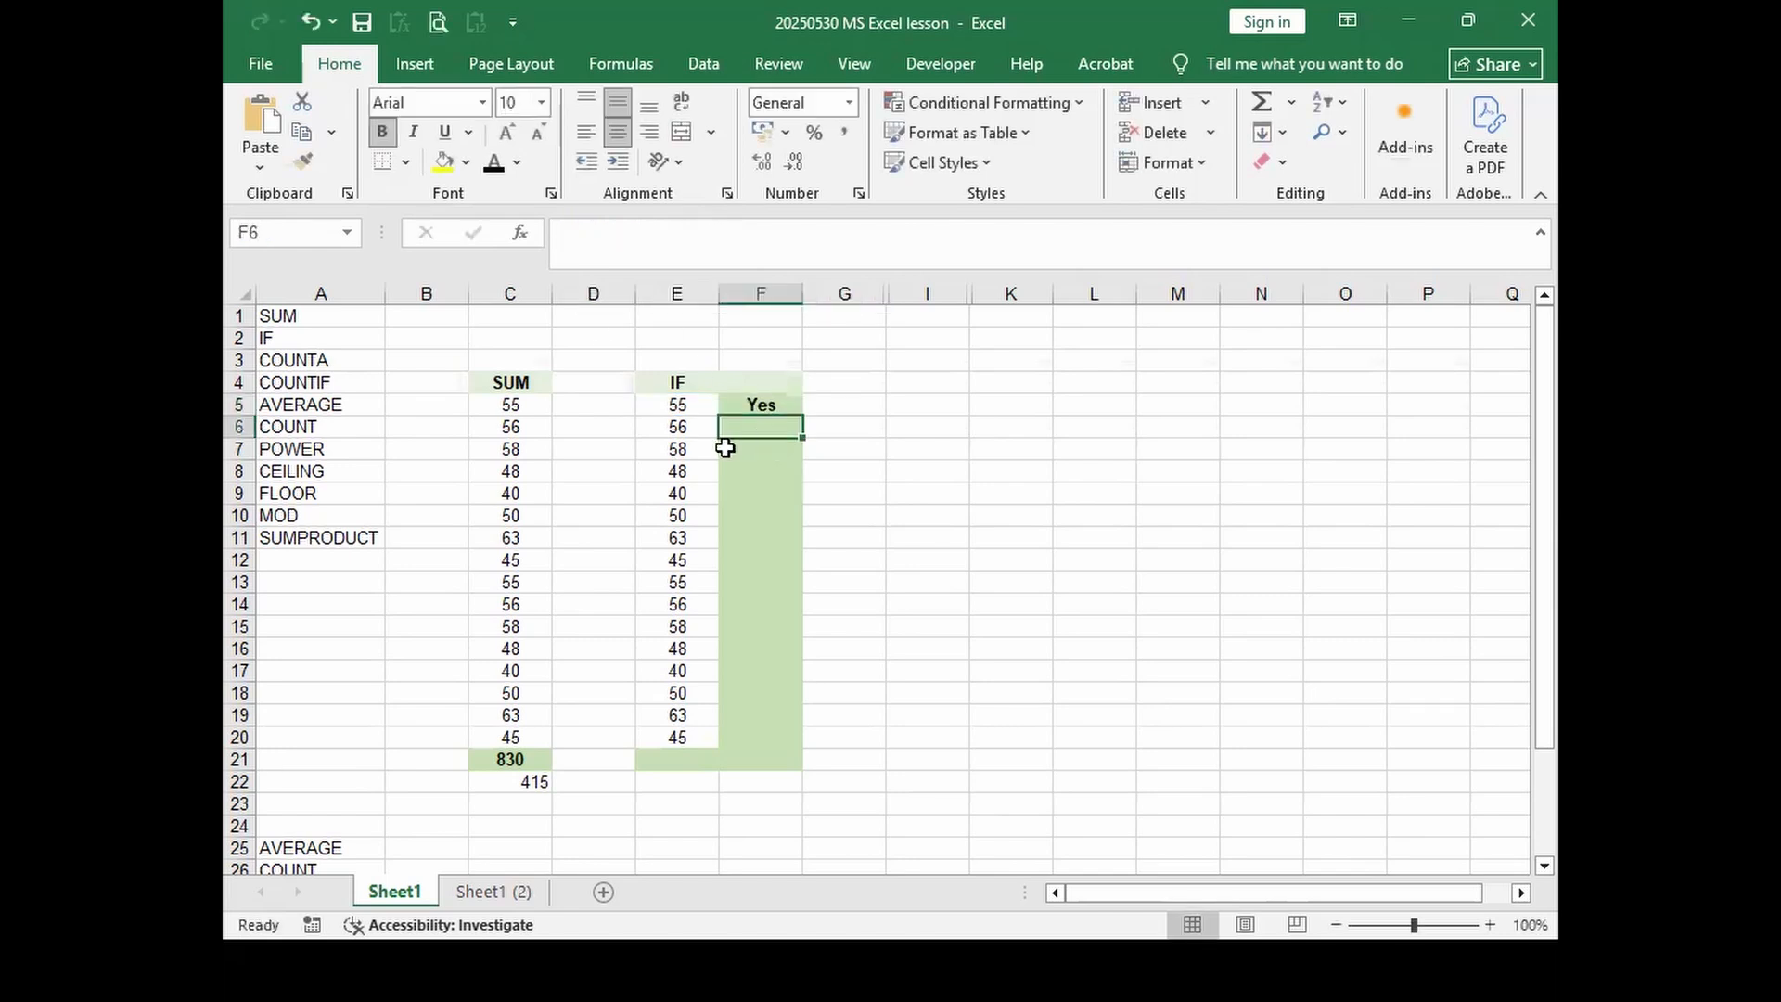
Step: Enter the partial formula =IF(E6=55;"Гоё") in F6
type("=if")
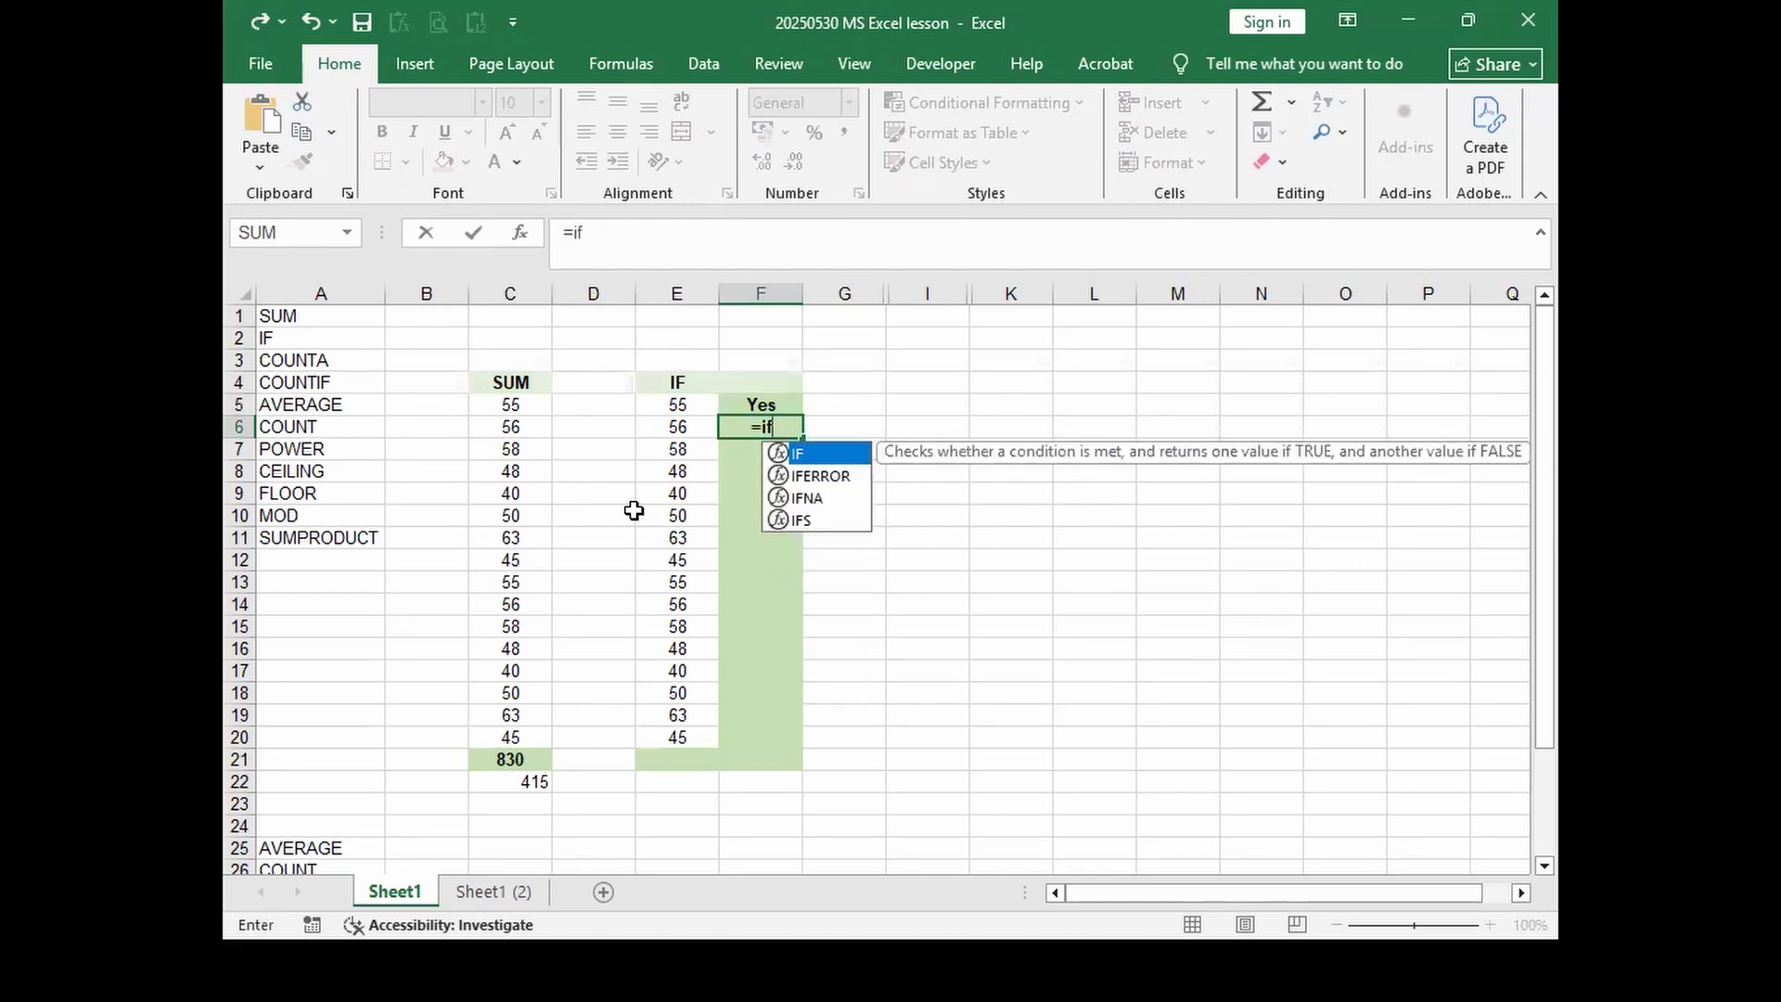
type("(")
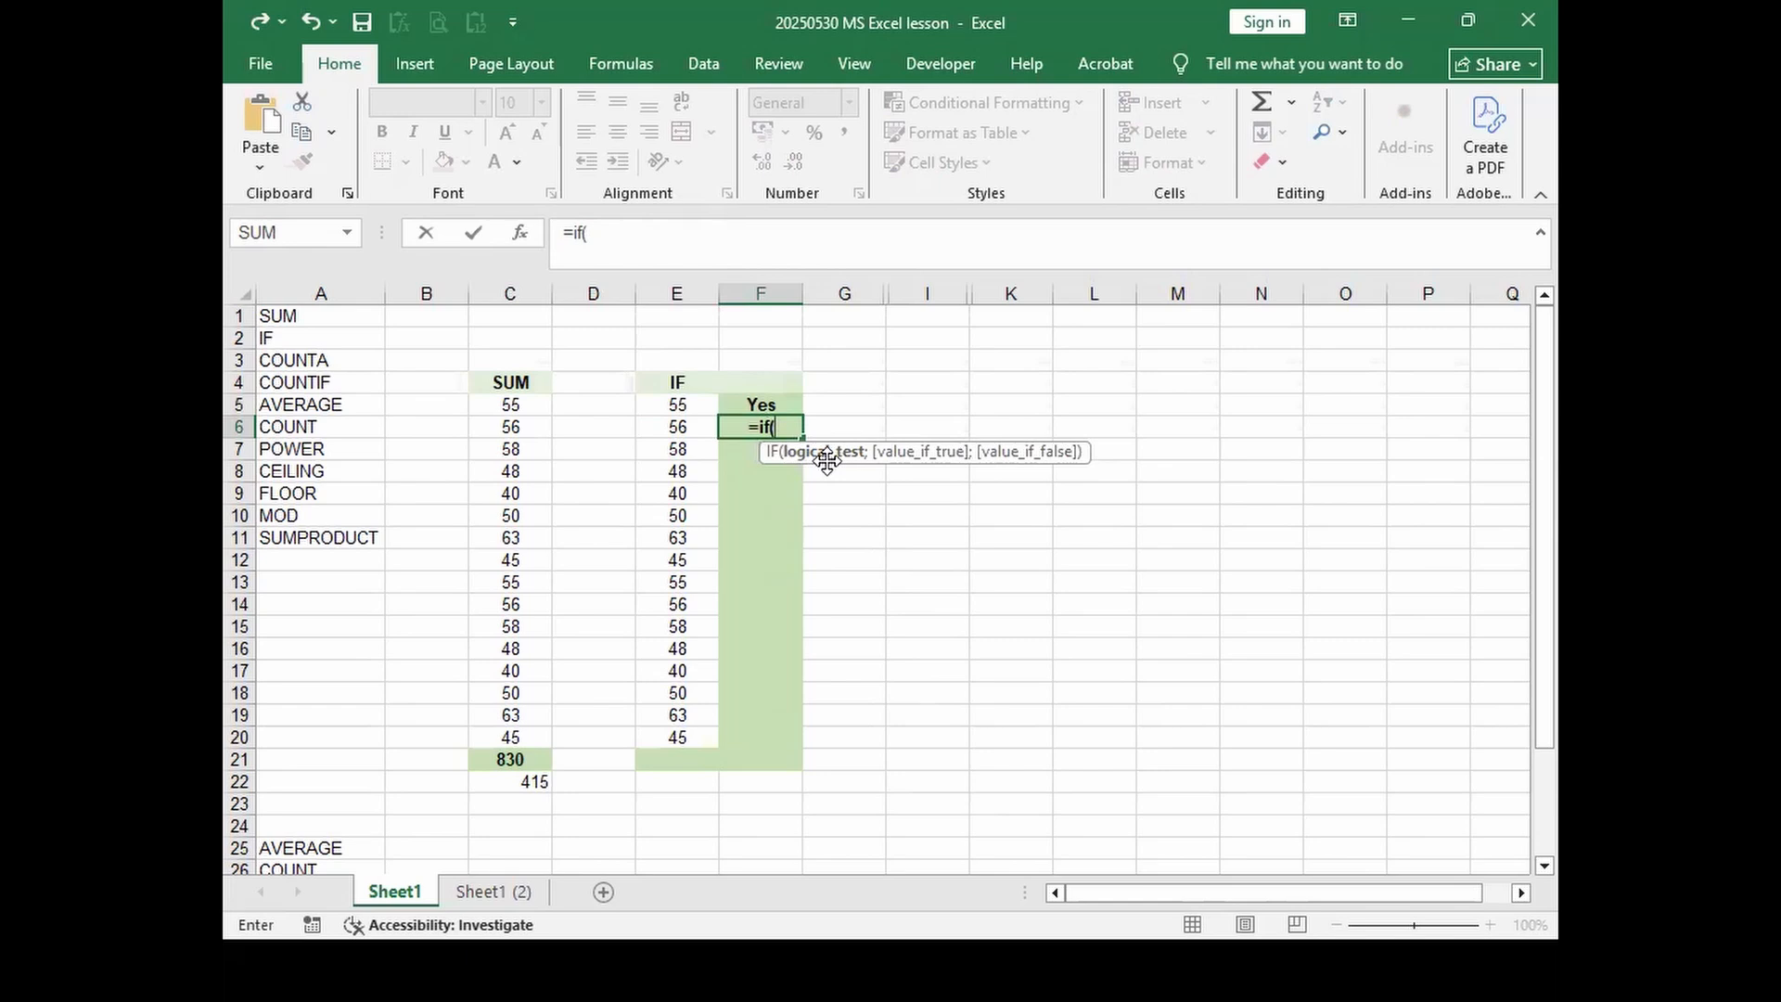
left_click(673, 427)
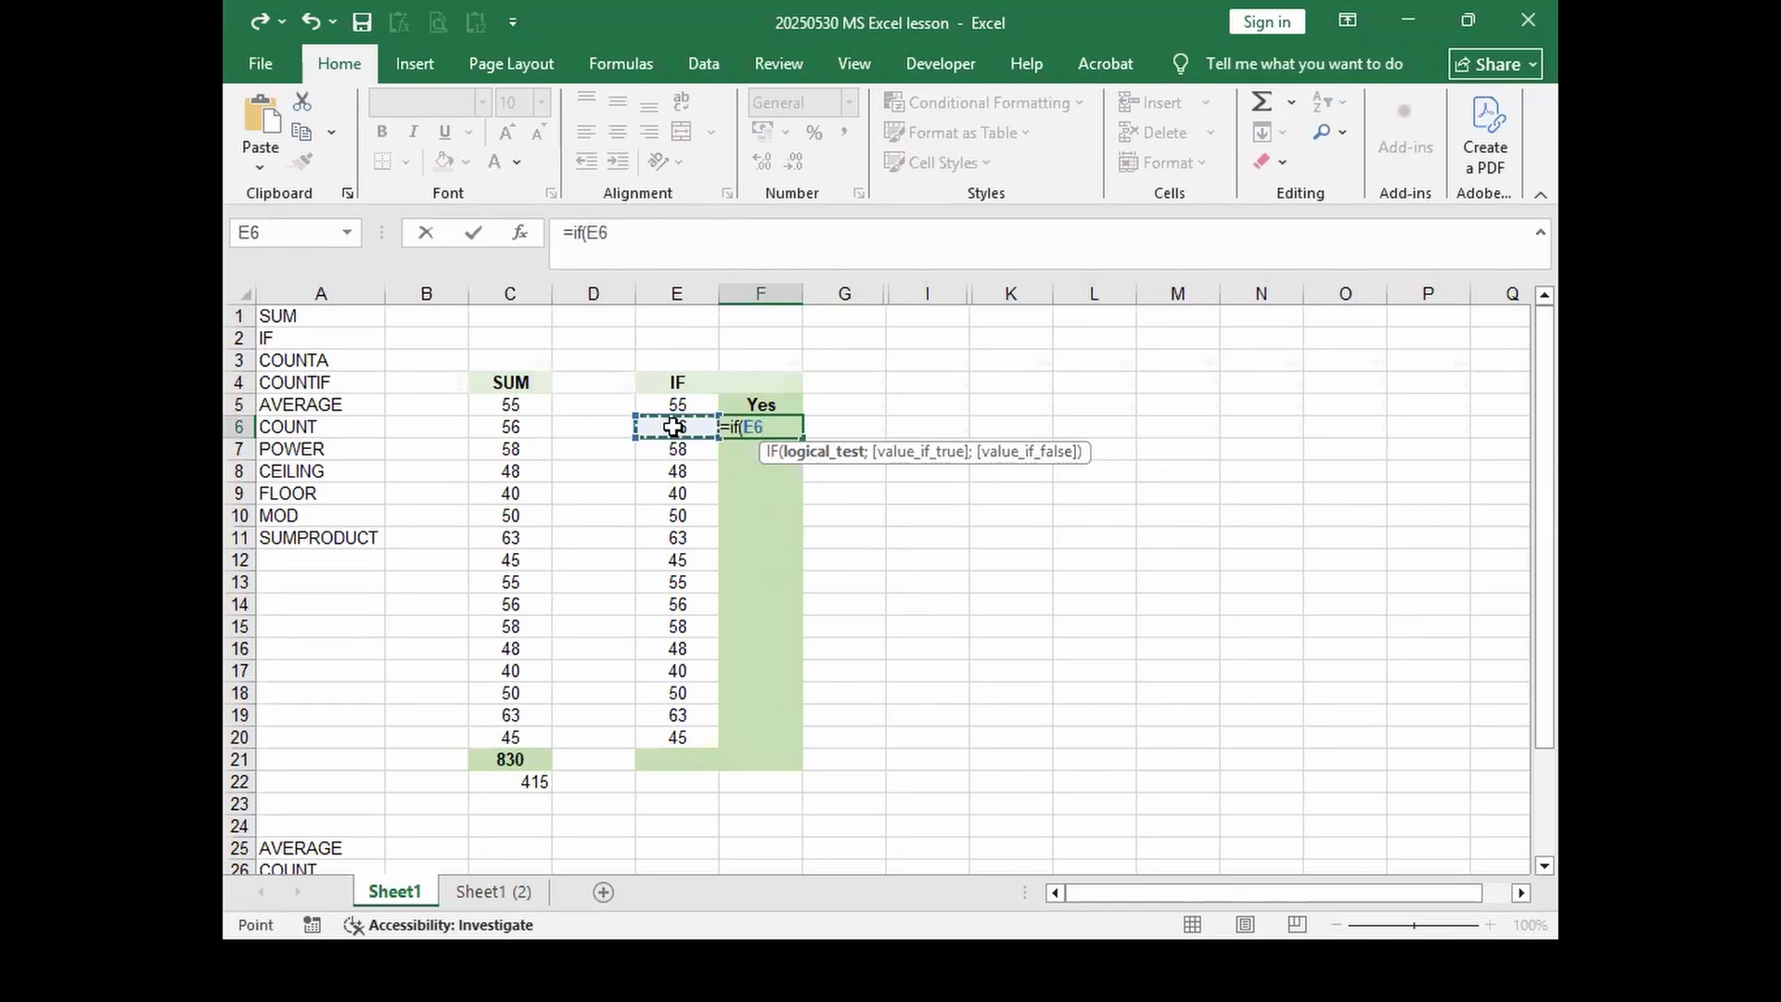
type("+")
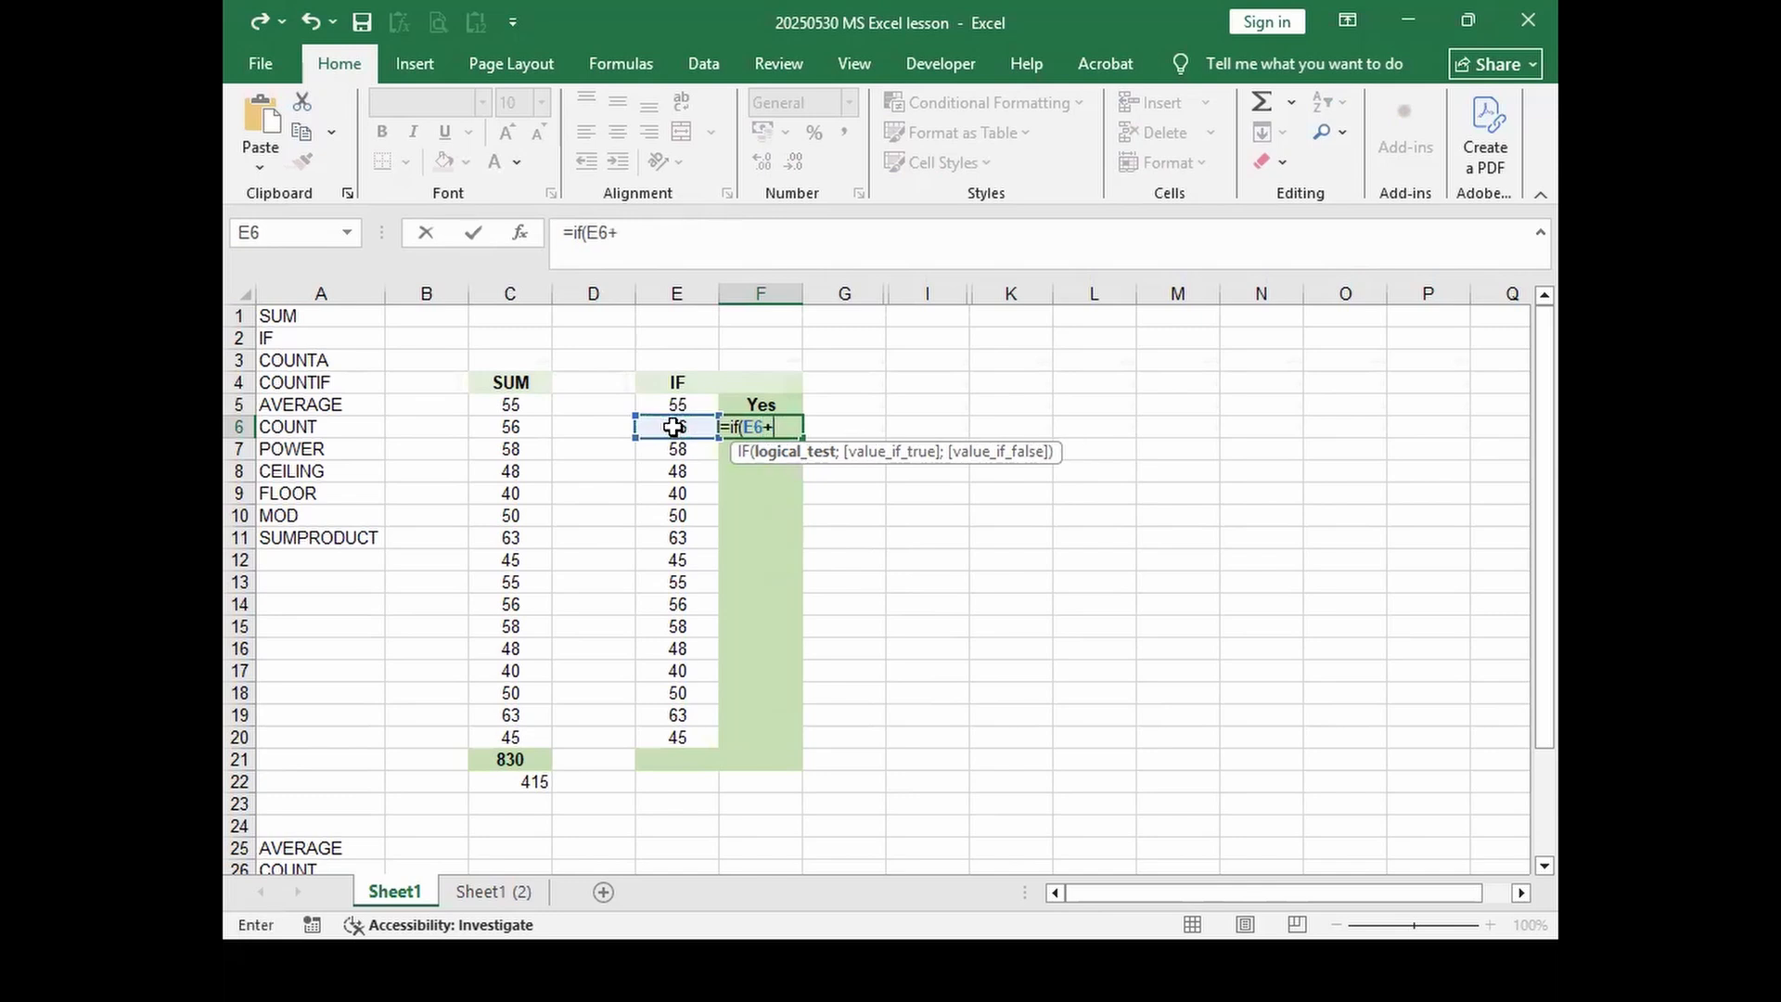
key("BackSpace")
type("=55")
type(";")
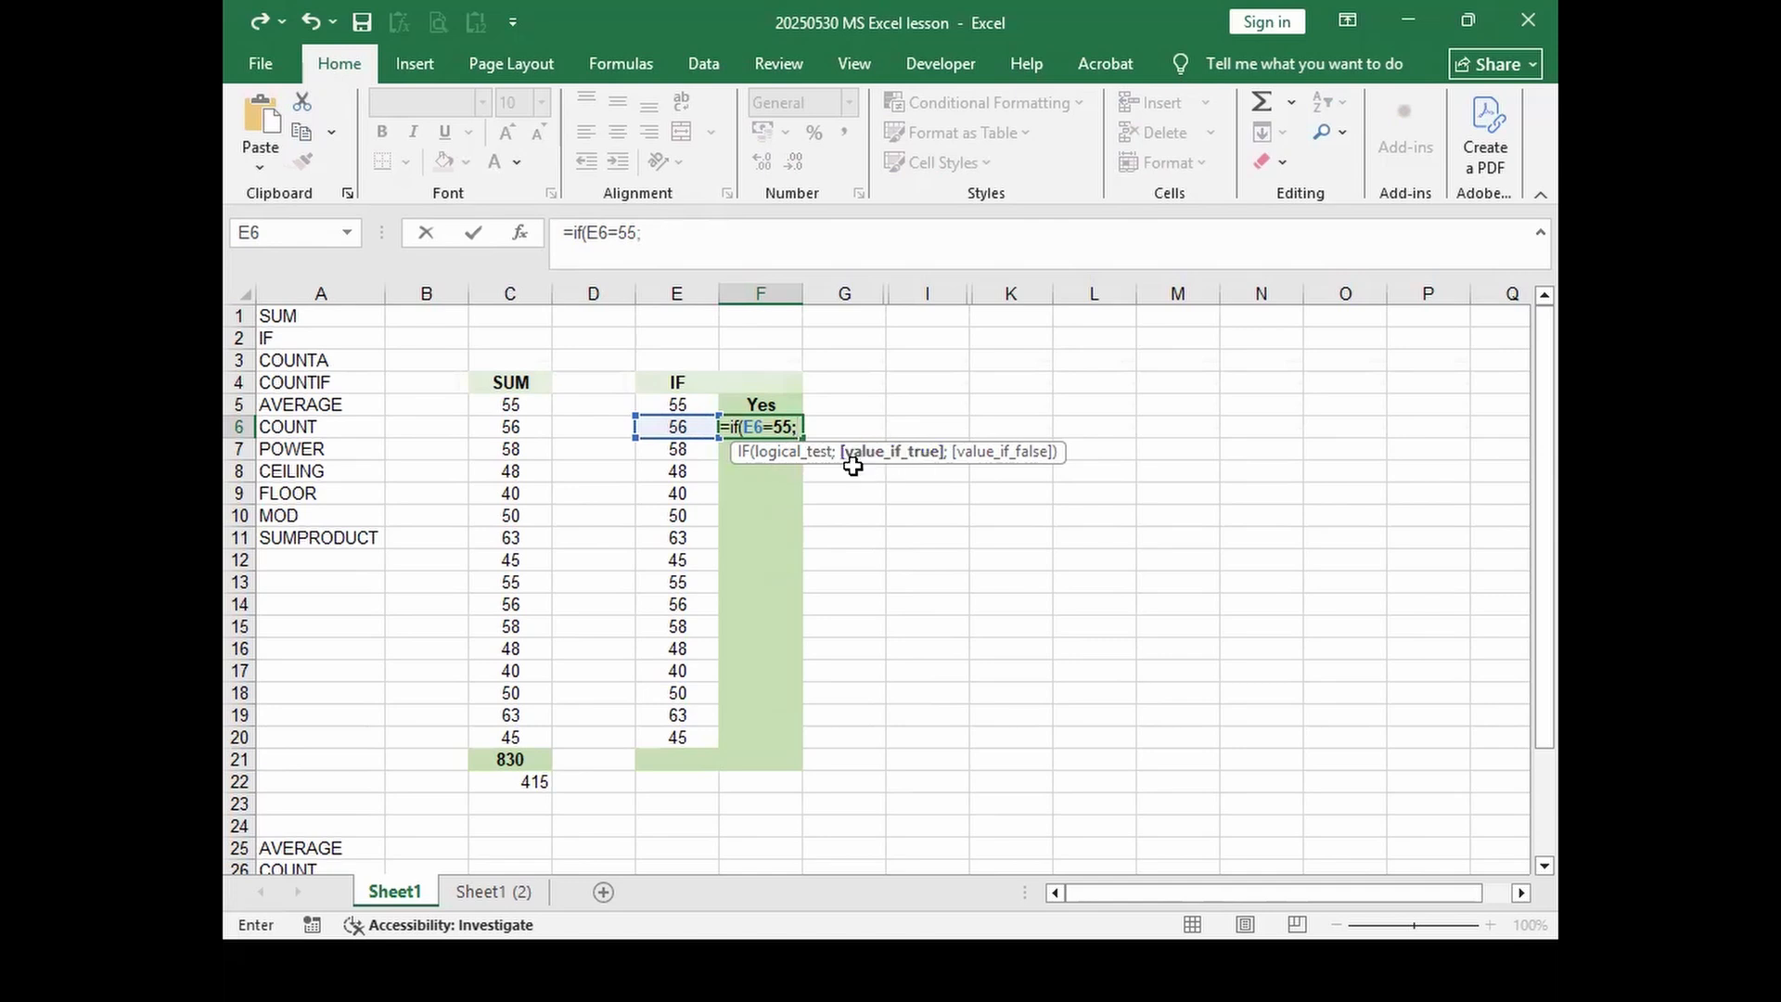
type("Гоё")
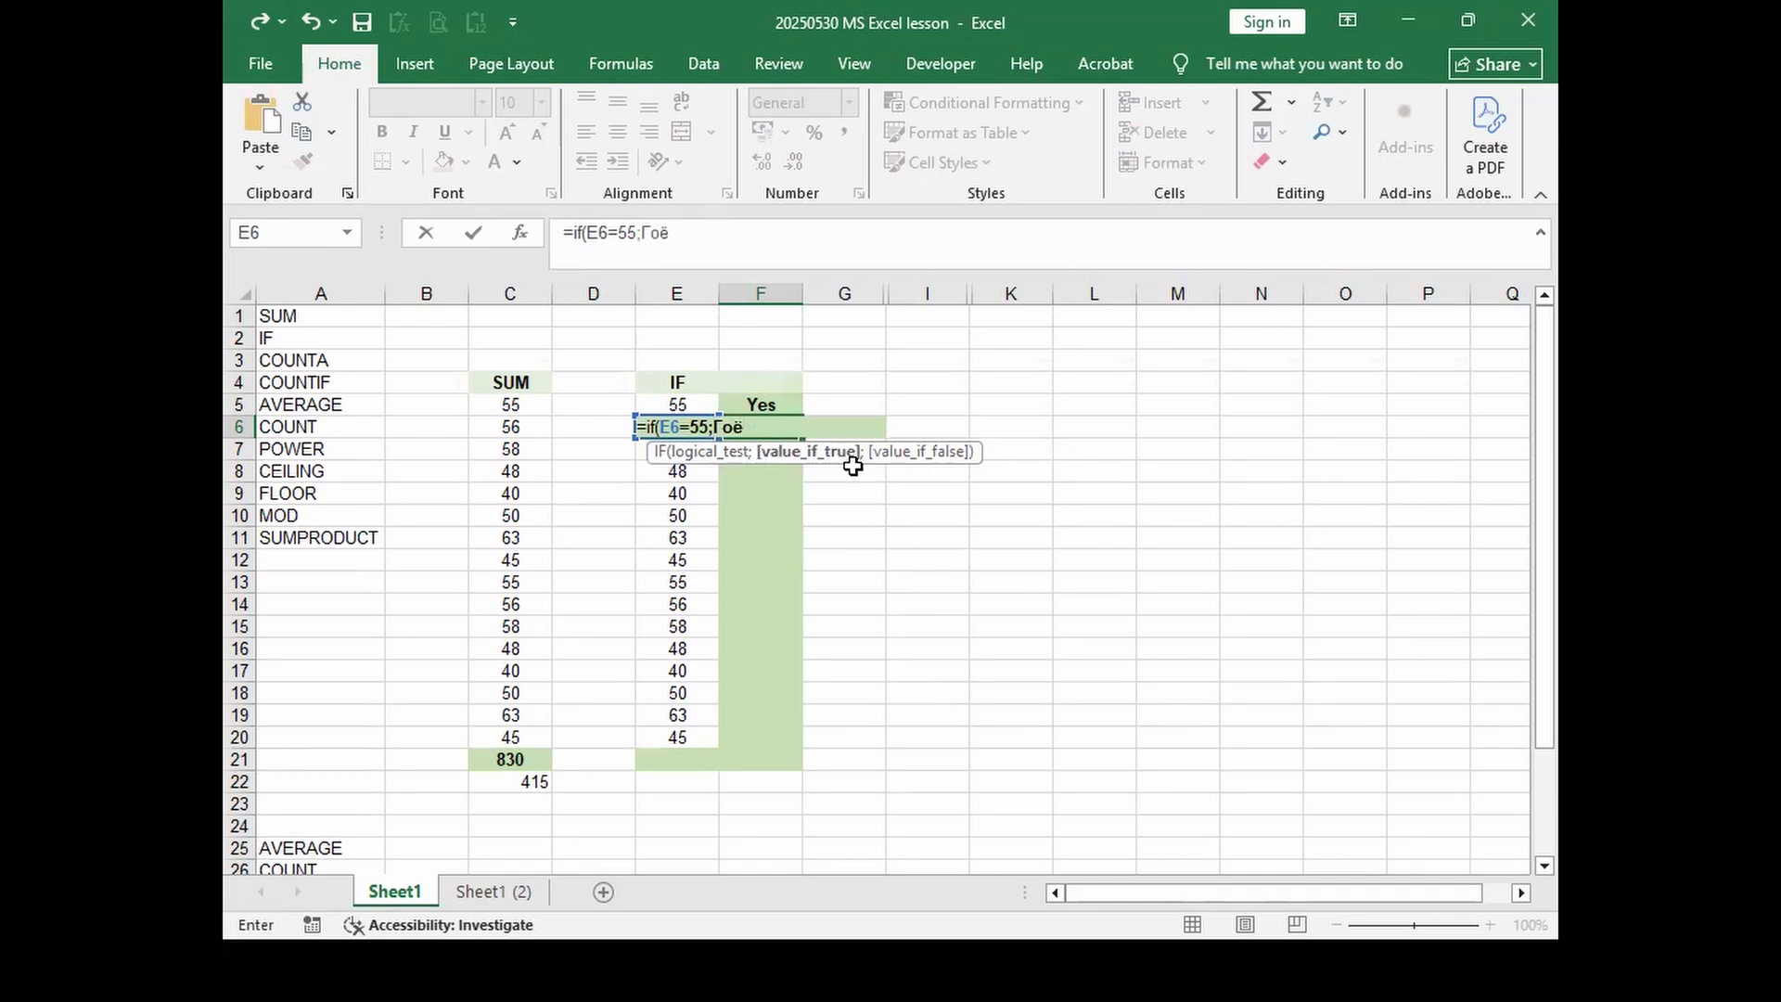
left_click(715, 427)
type("\"")
key("End")
type("\"")
key("alt")
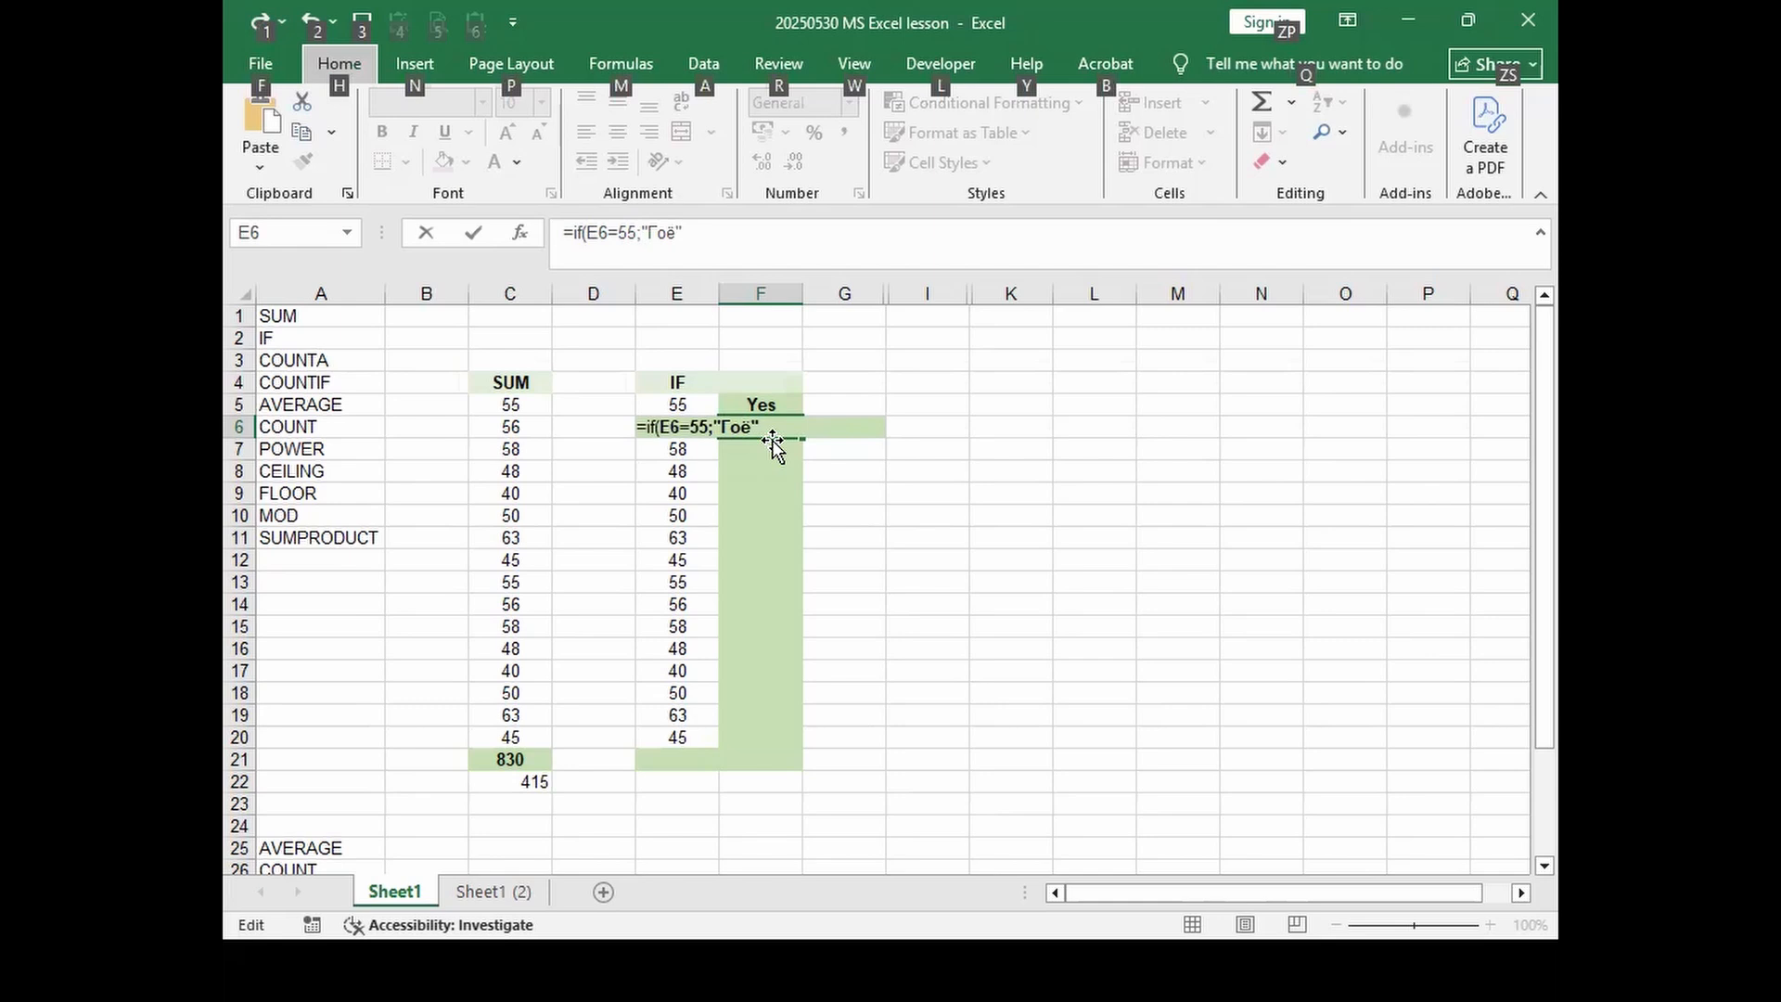
key("alt")
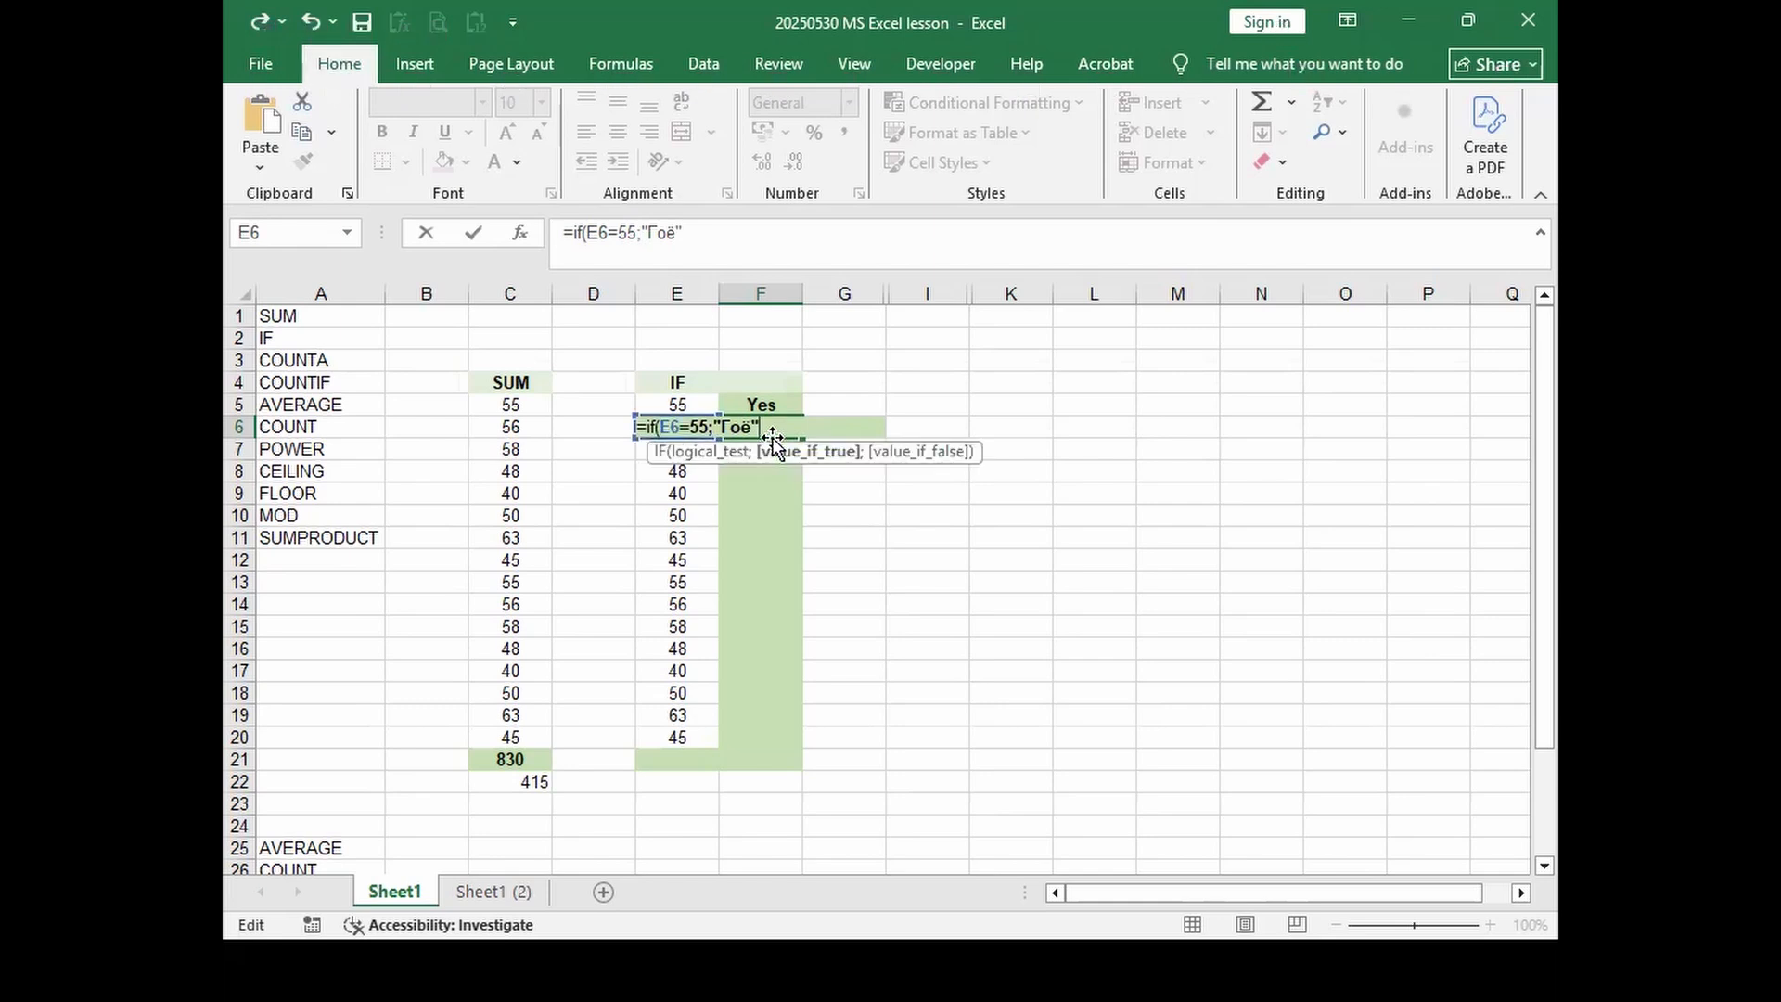
key("ctrl+Return")
Step: Add the "муухай" false result so F6 holds =IF(E6=55;"Гоё";"муухай")
left_click(715, 228)
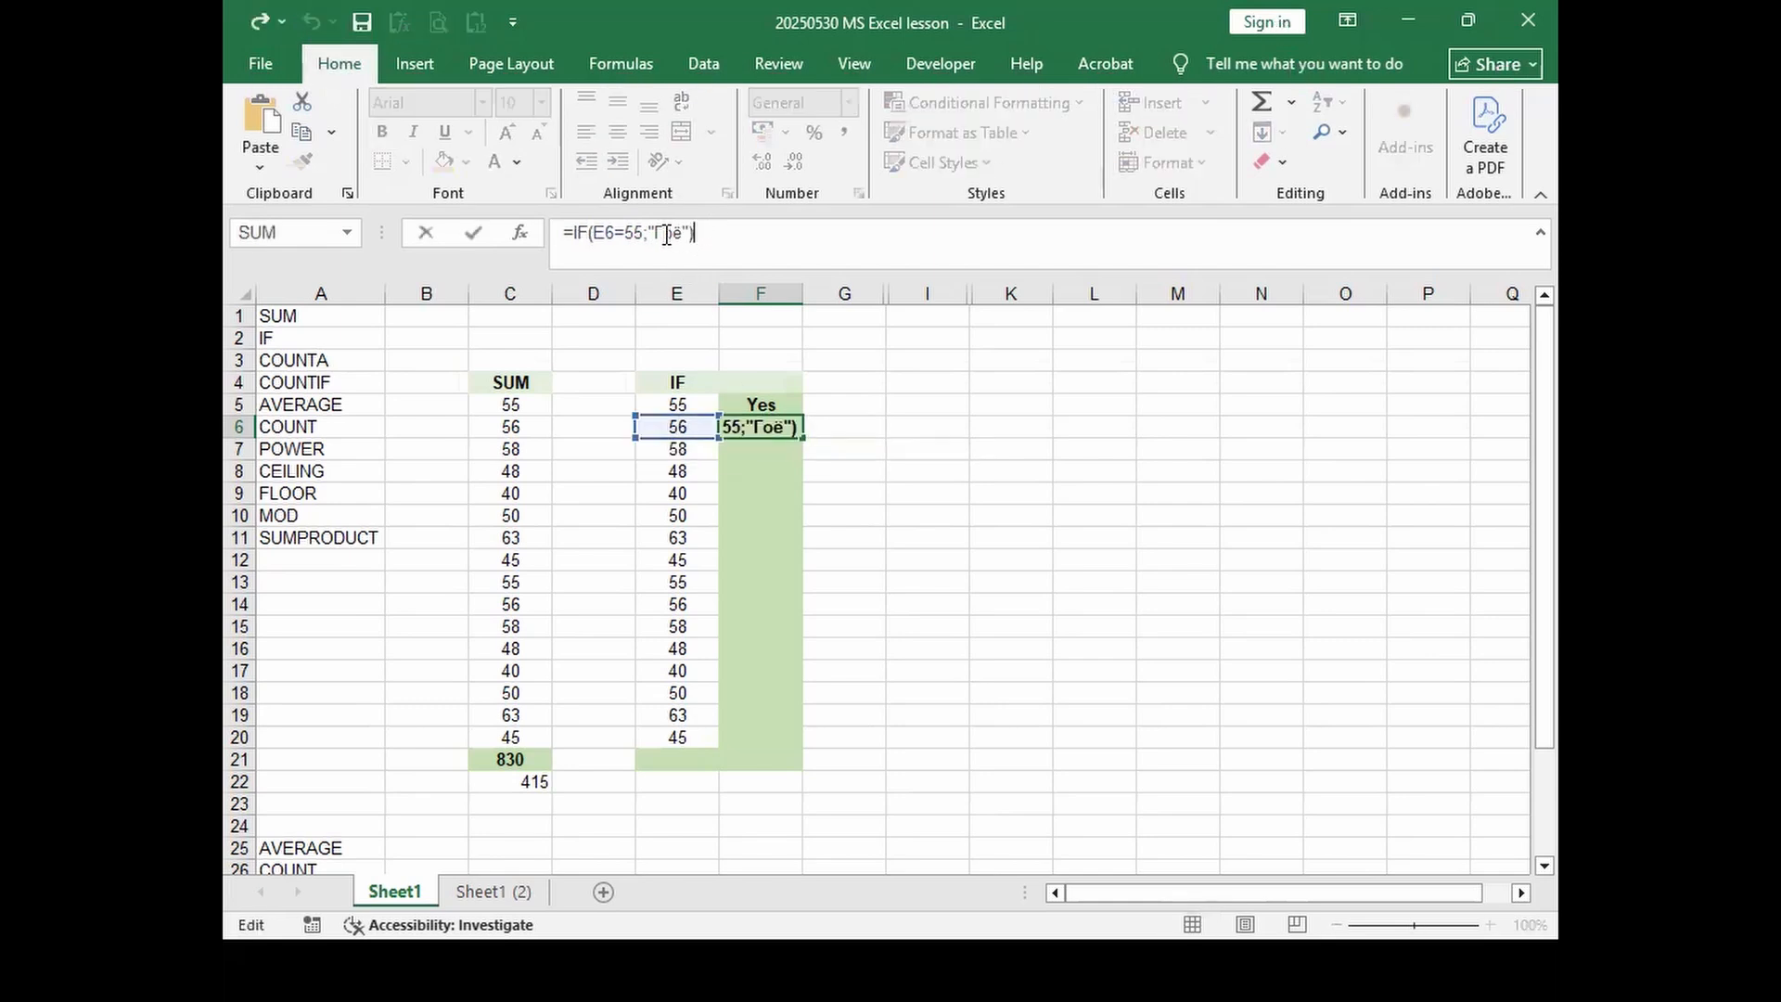
left_click(688, 232)
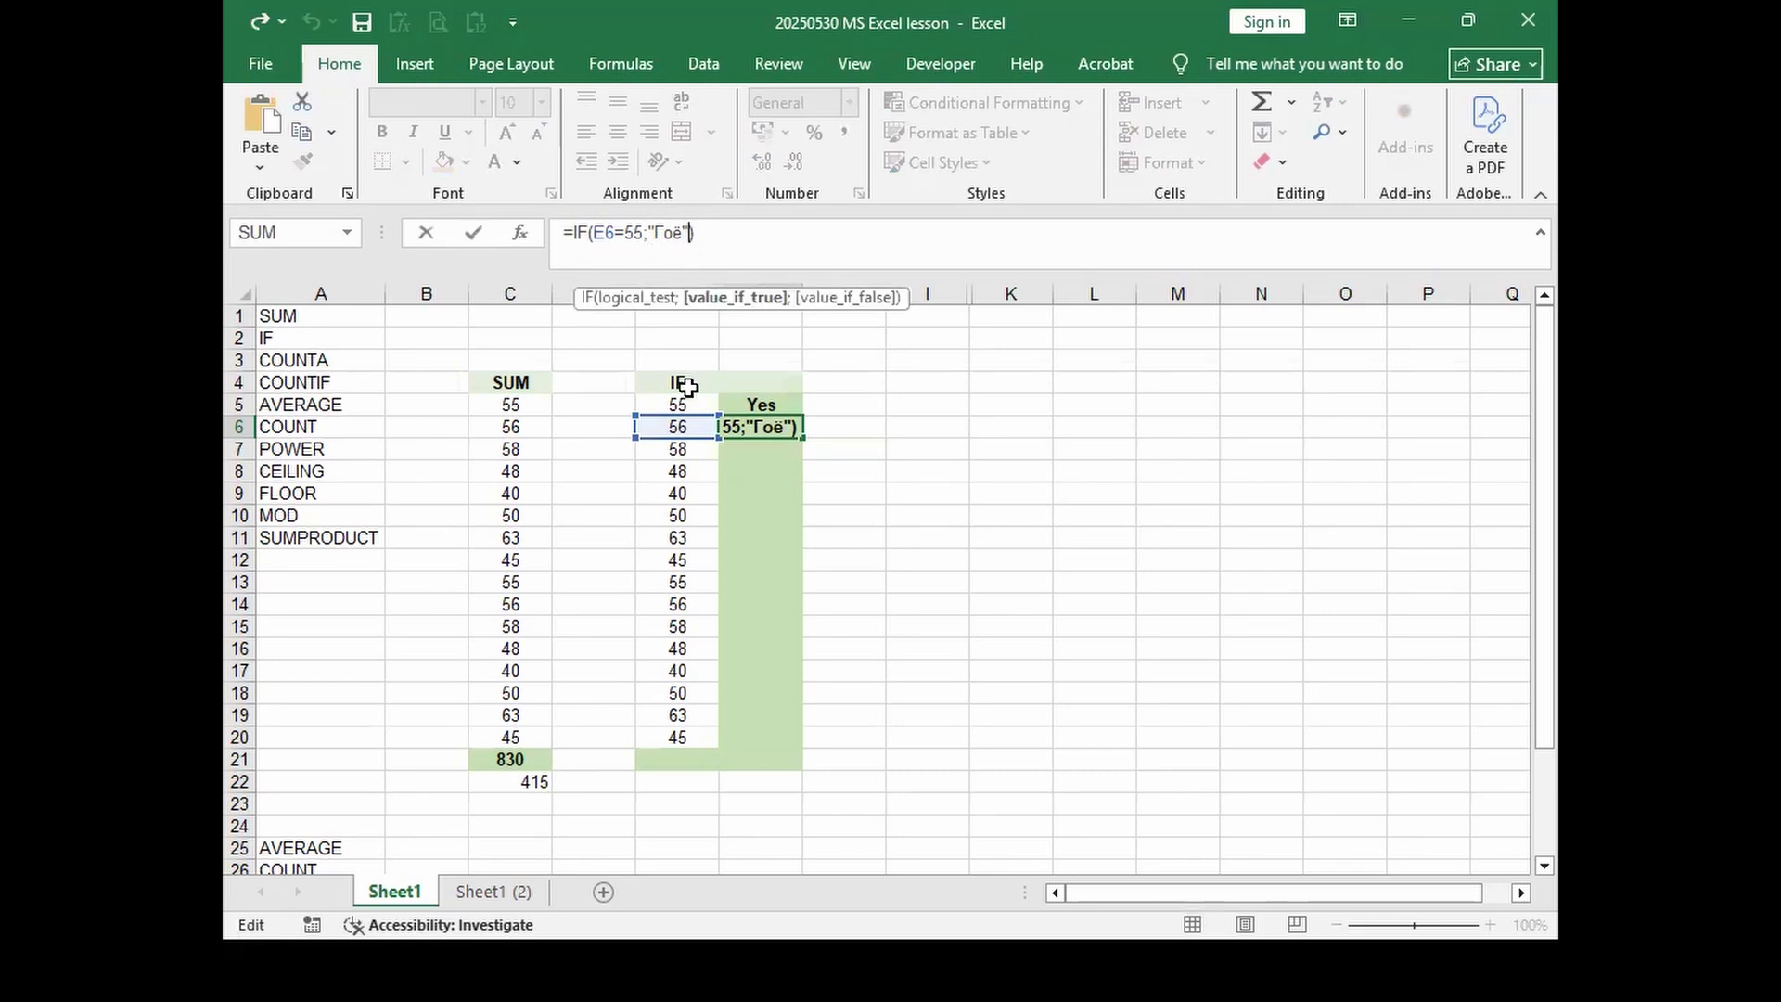
type(";")
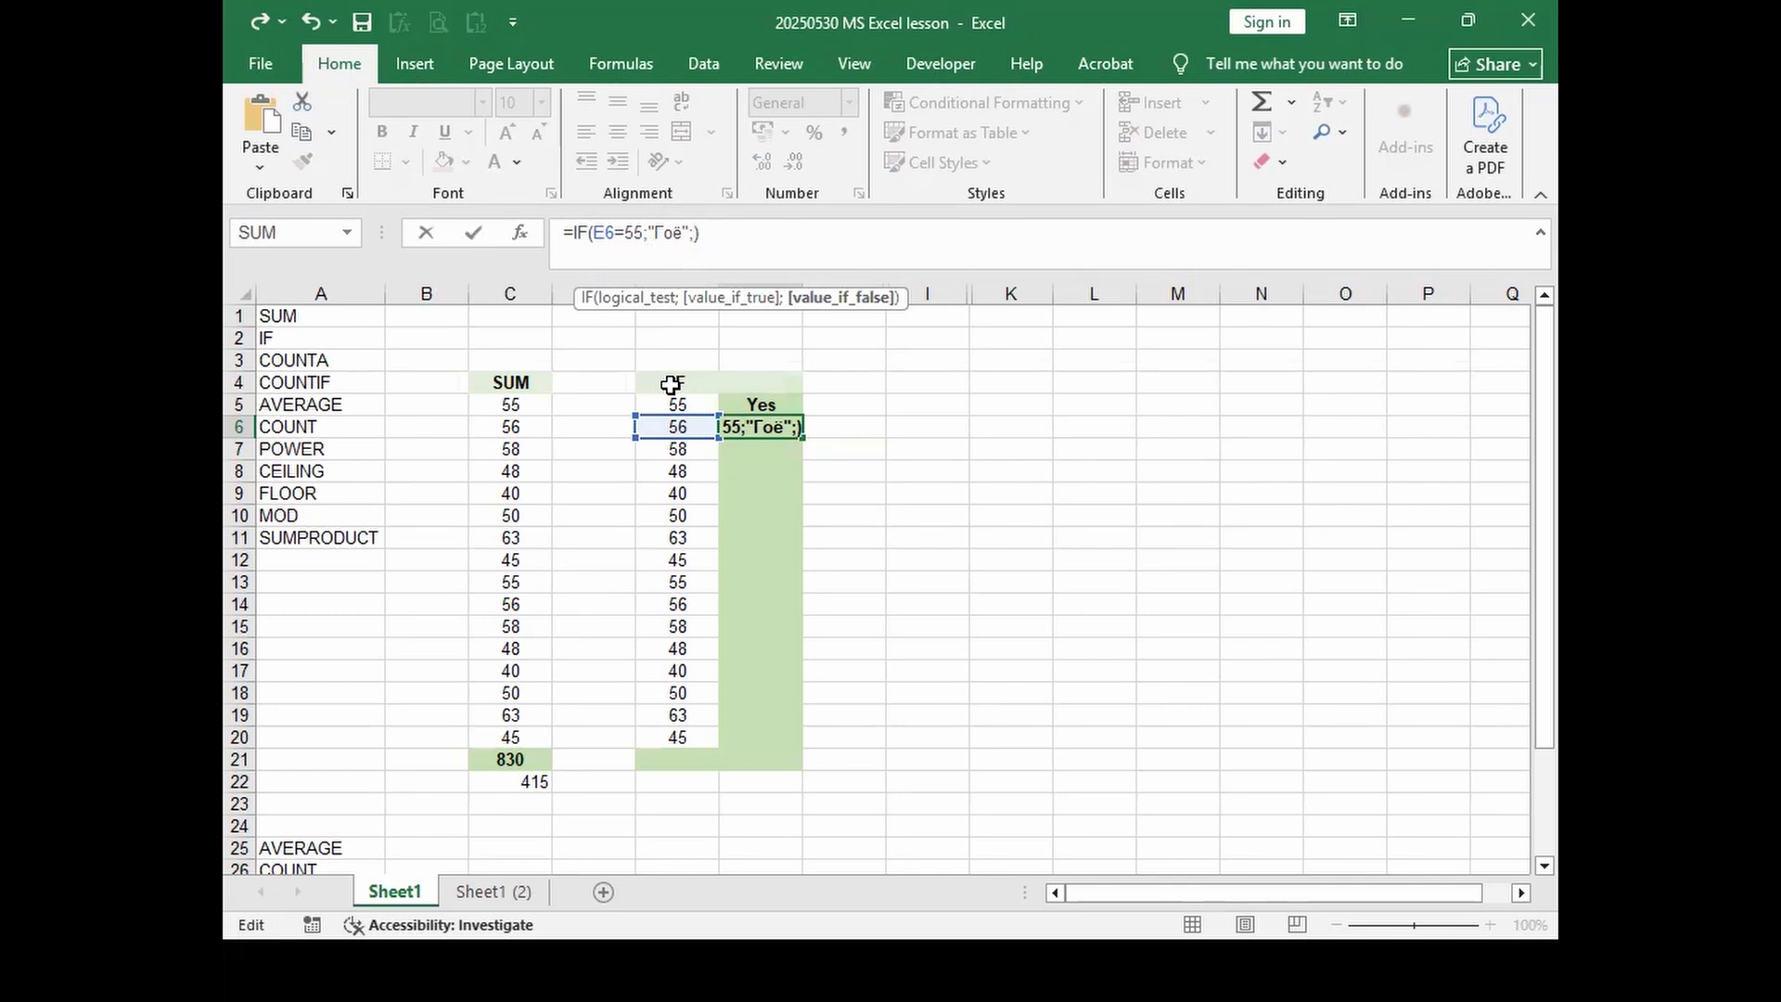
type("\"\"")
key("alt")
left_click(703, 233)
type("муухай")
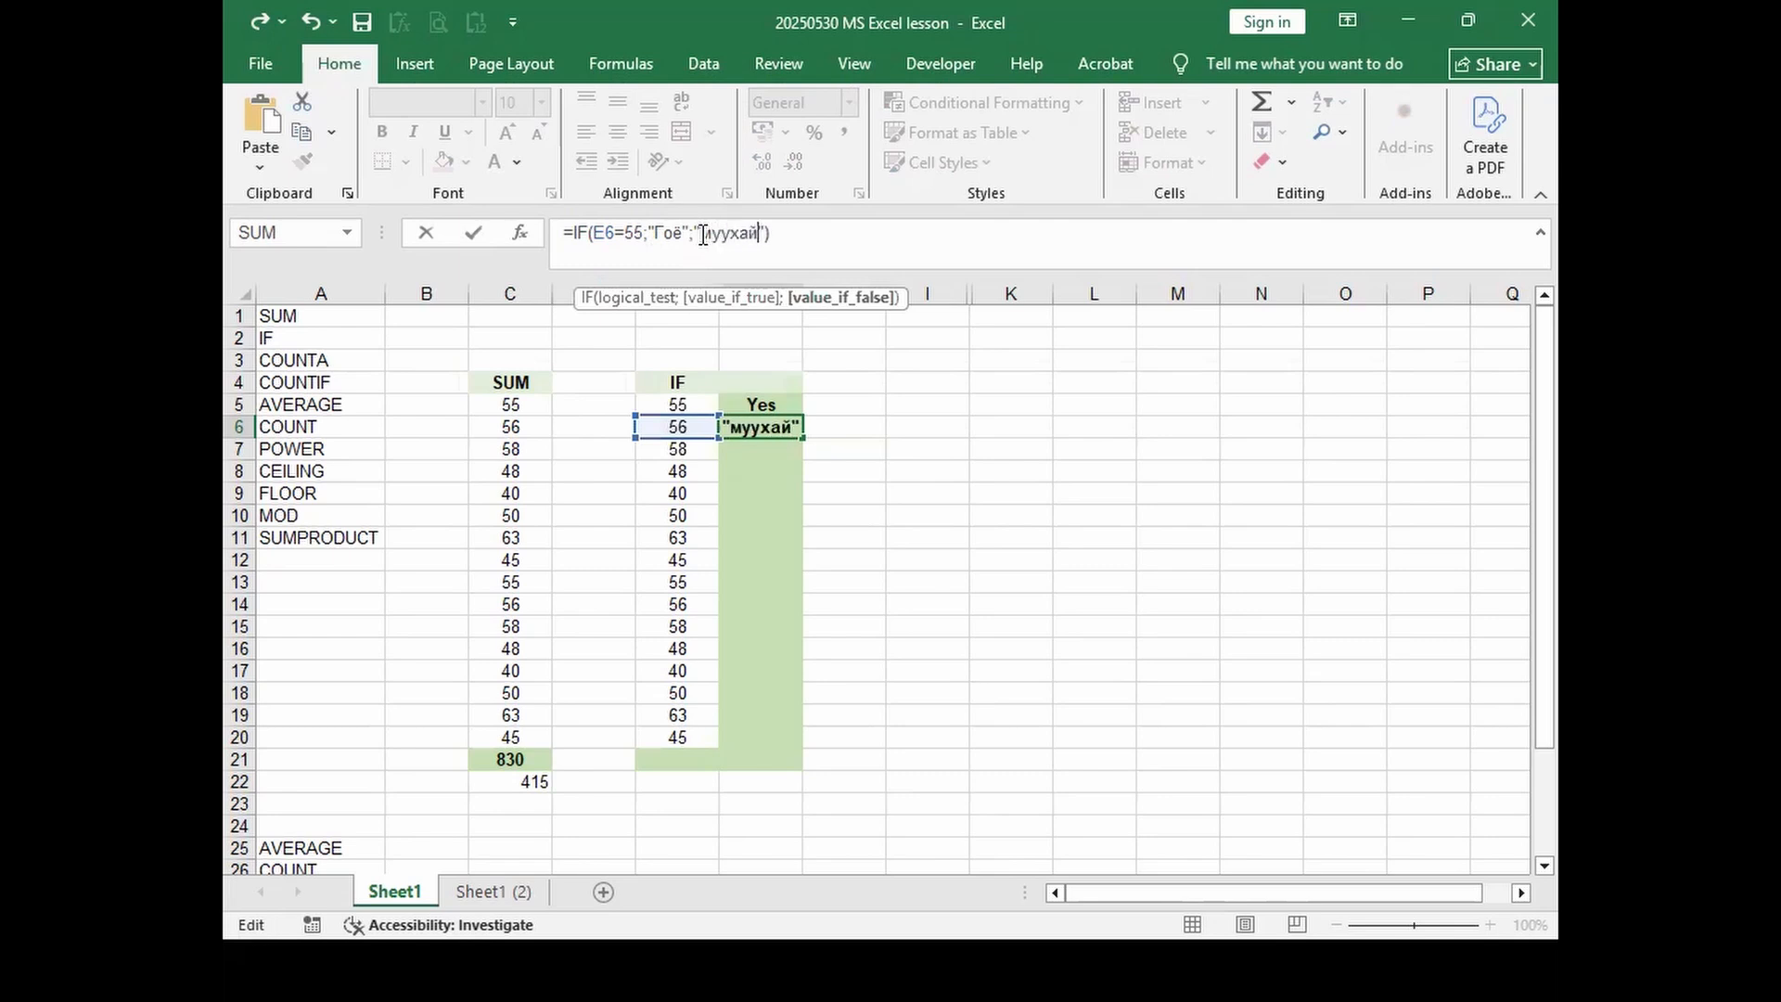
left_click(815, 245)
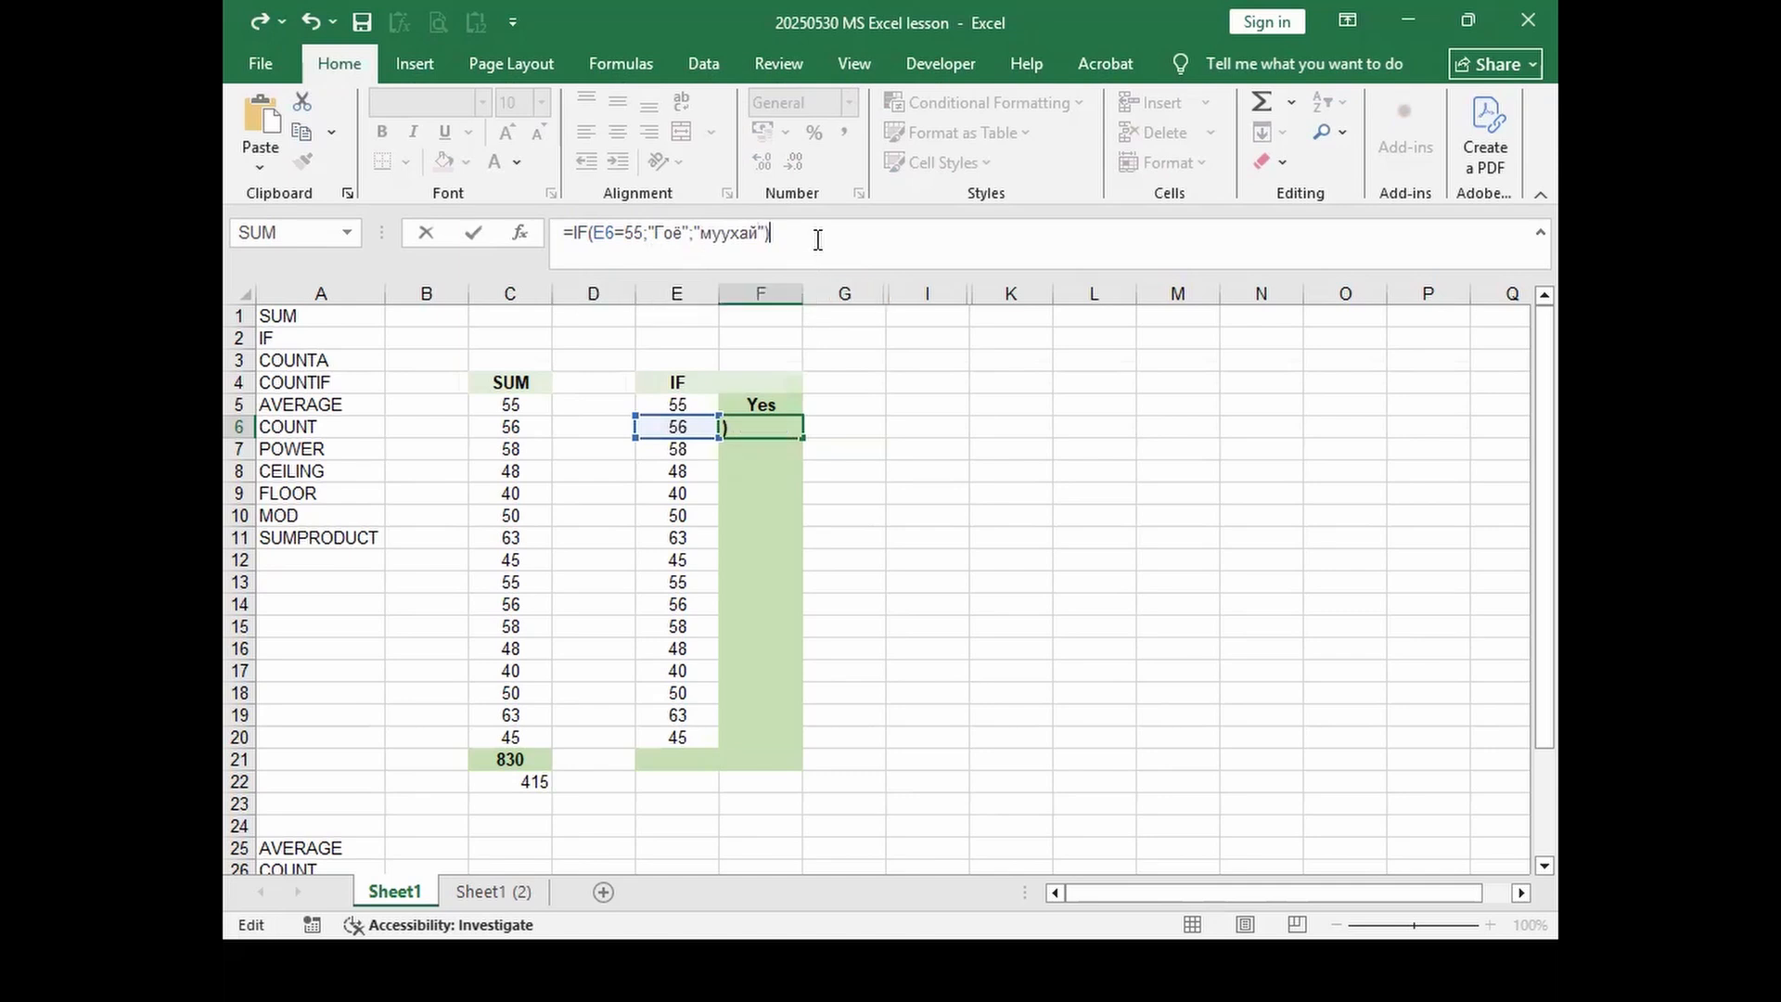
key("Return")
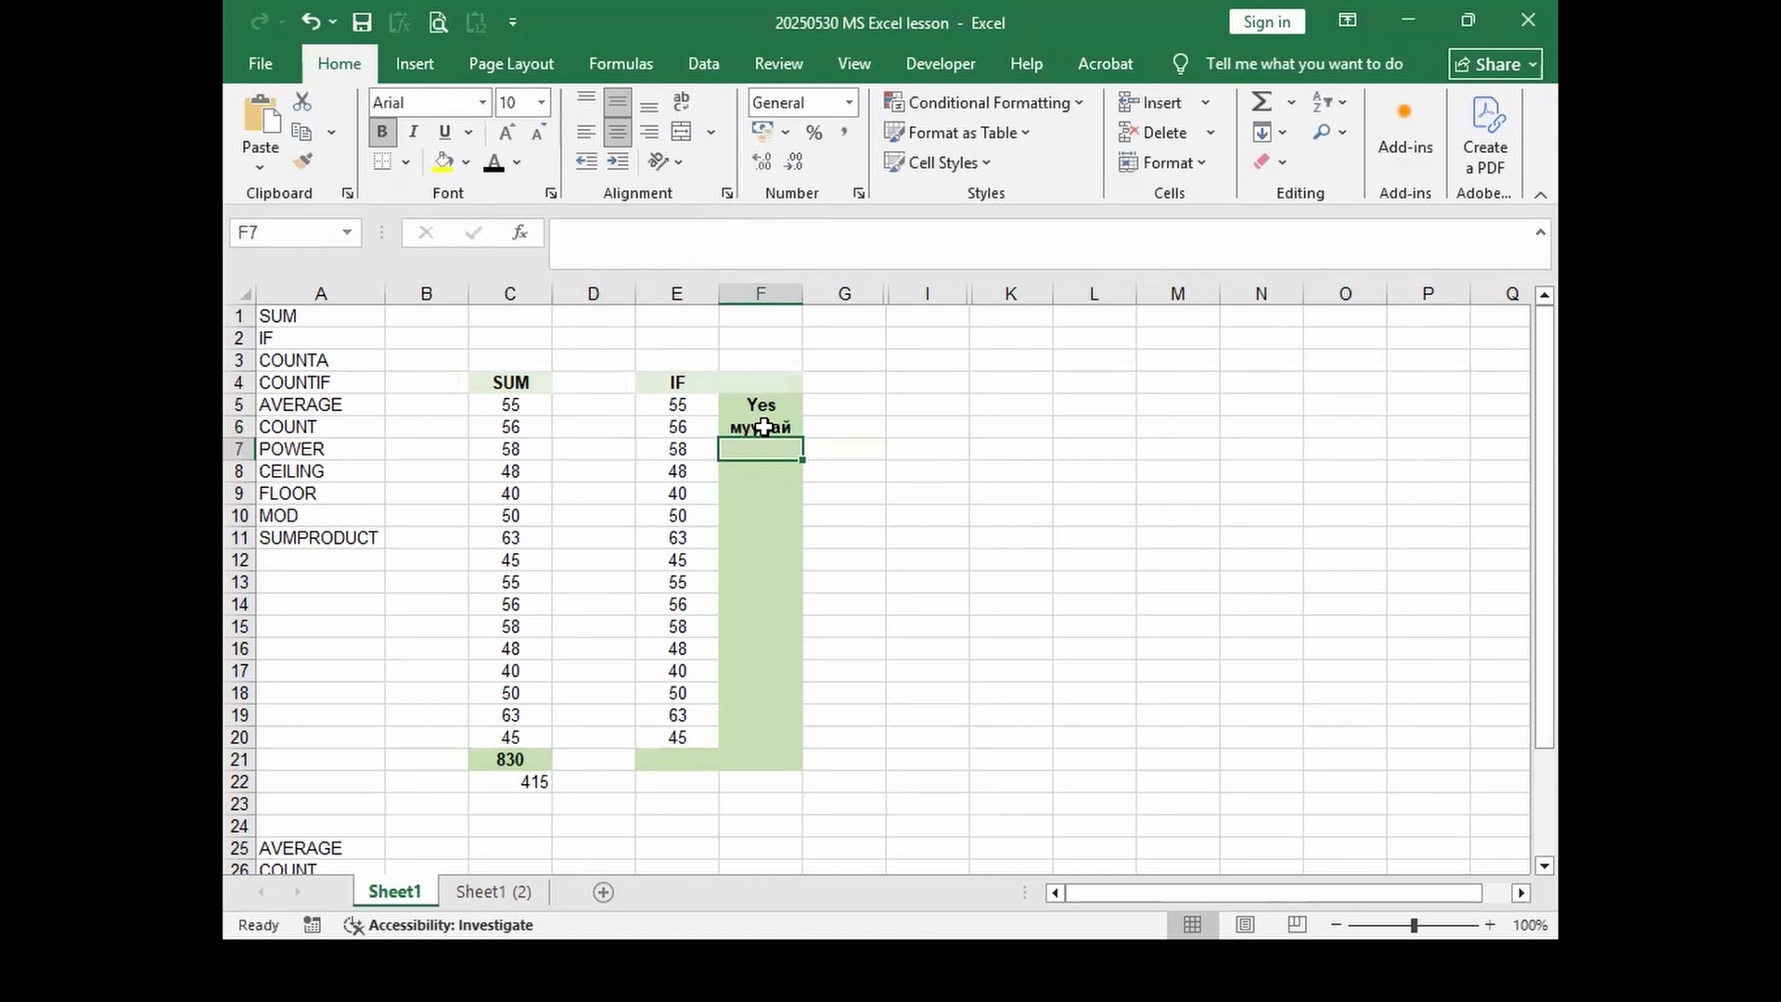
left_click(772, 427)
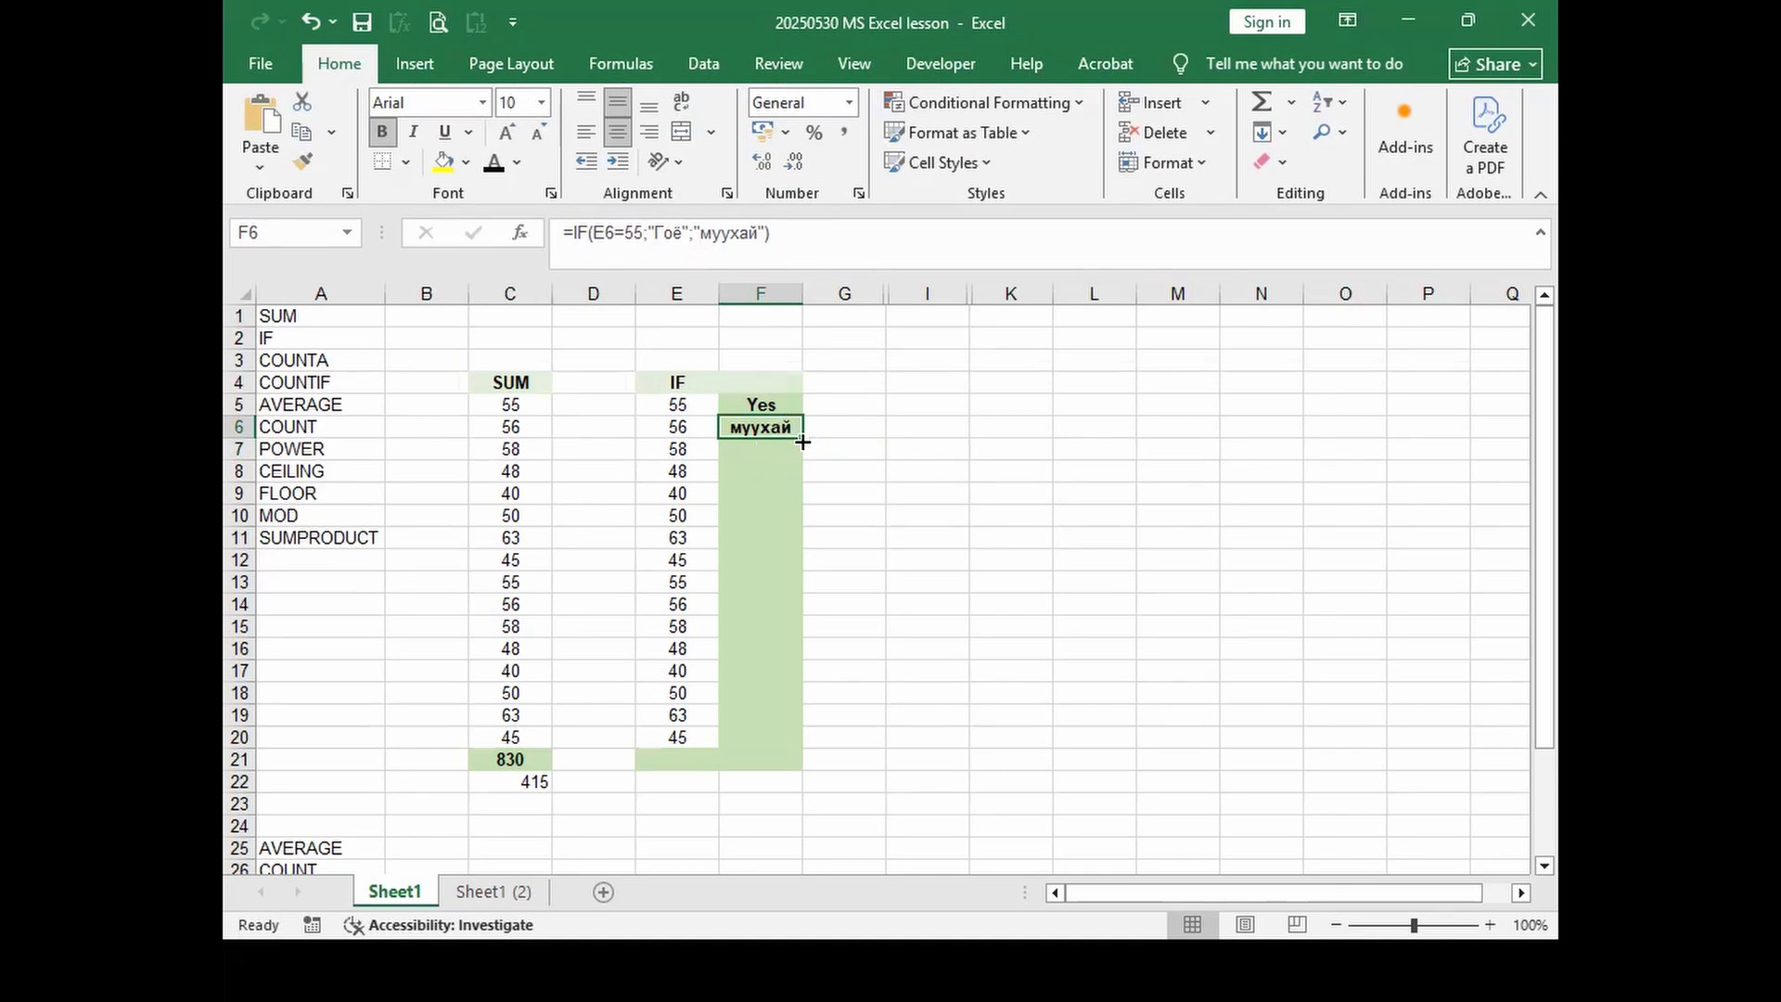
left_click_drag(803, 439, 803, 405)
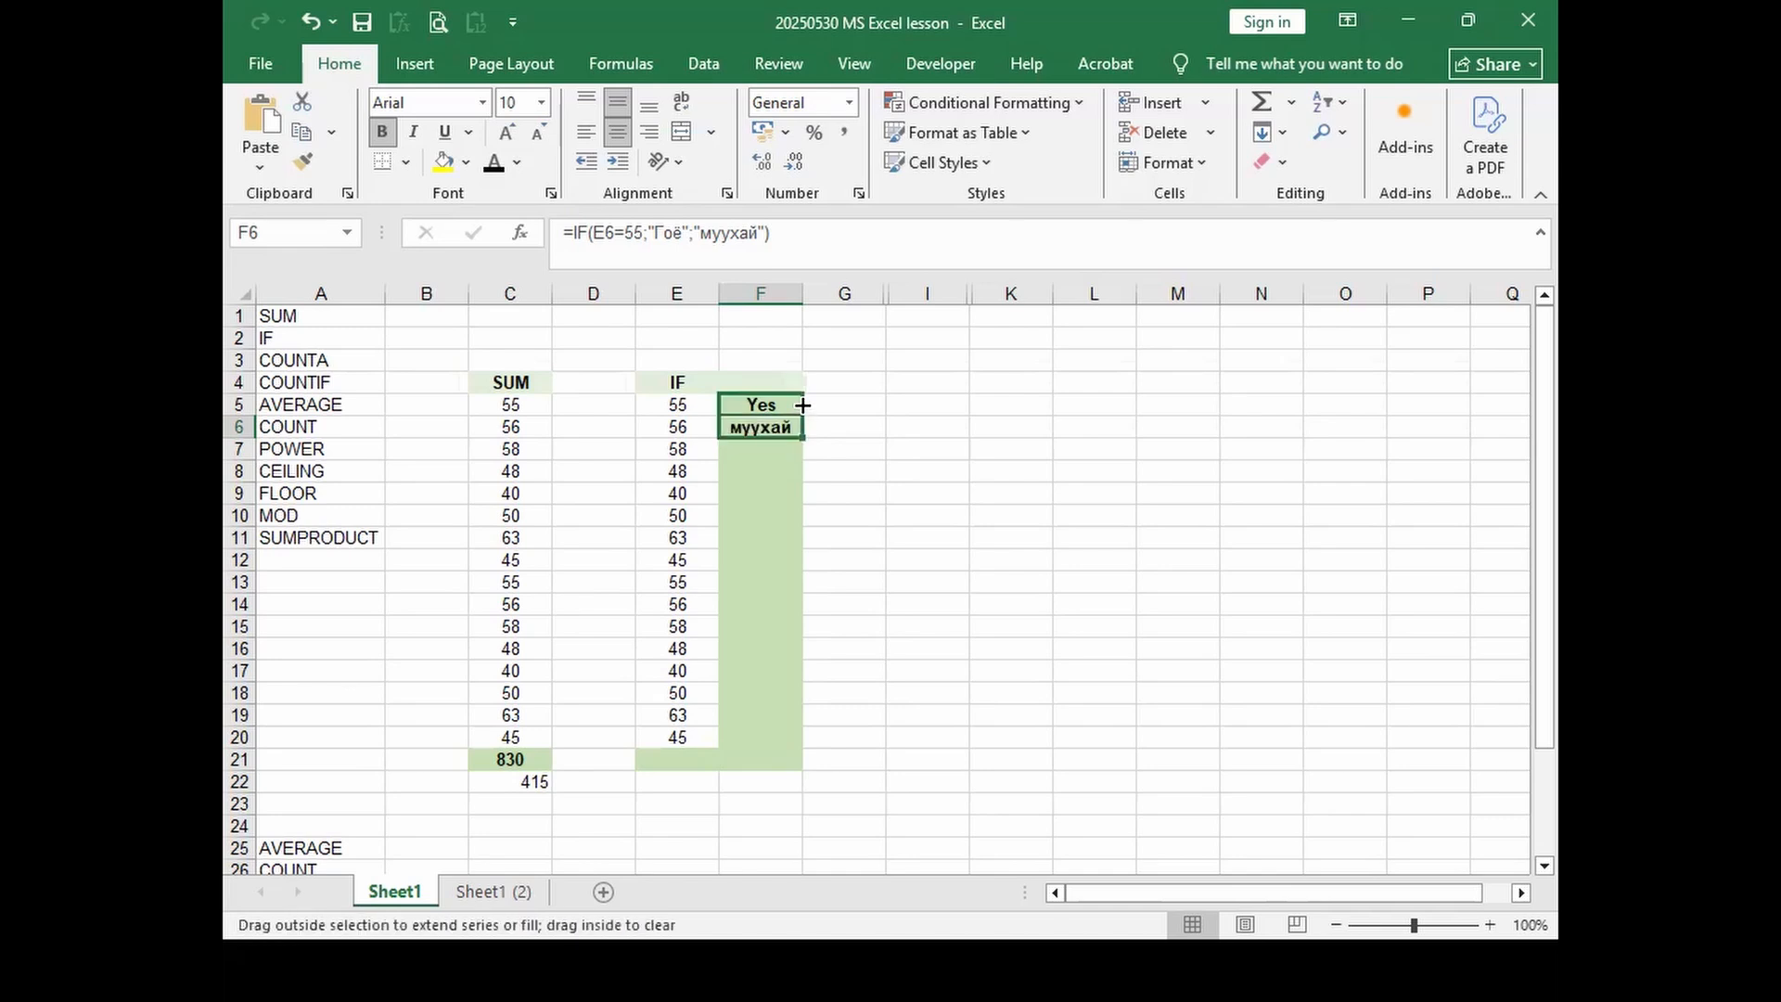
left_click_drag(803, 404, 788, 430)
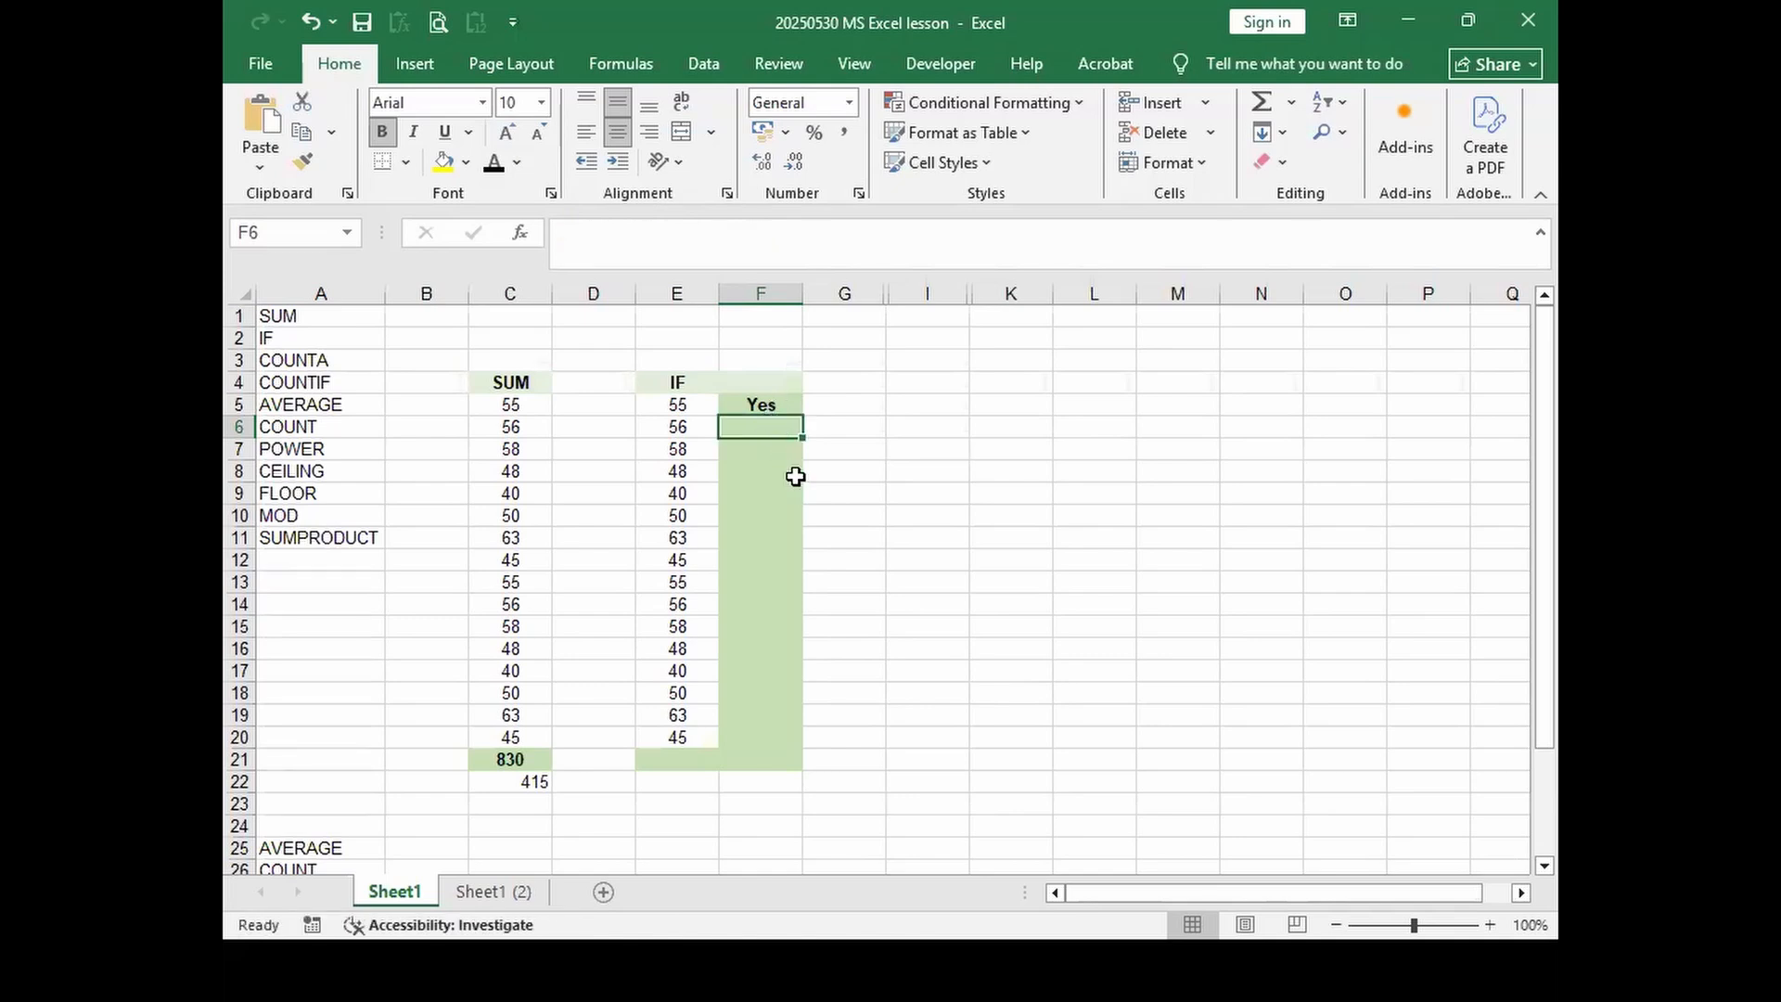
key("ctrl+z")
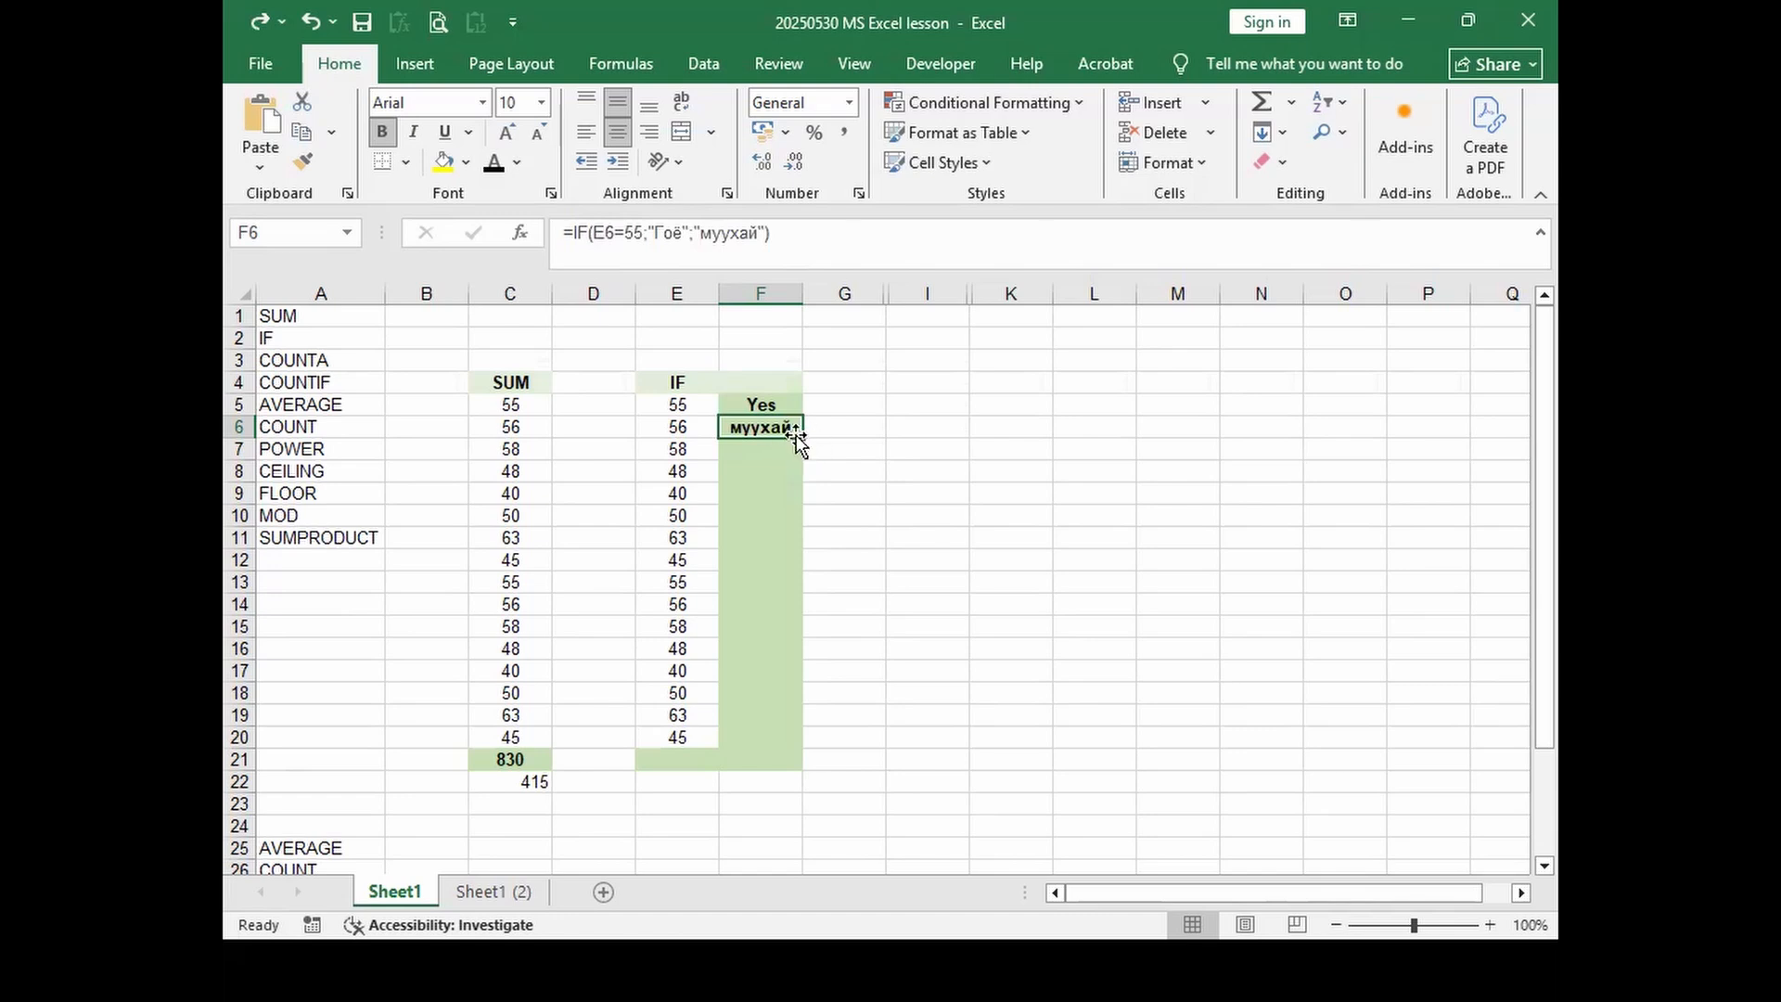
Step: Enlarge F6's text two sizes and give it a light yellow fill
left_click(508, 133)
left_click(509, 133)
left_click(774, 399)
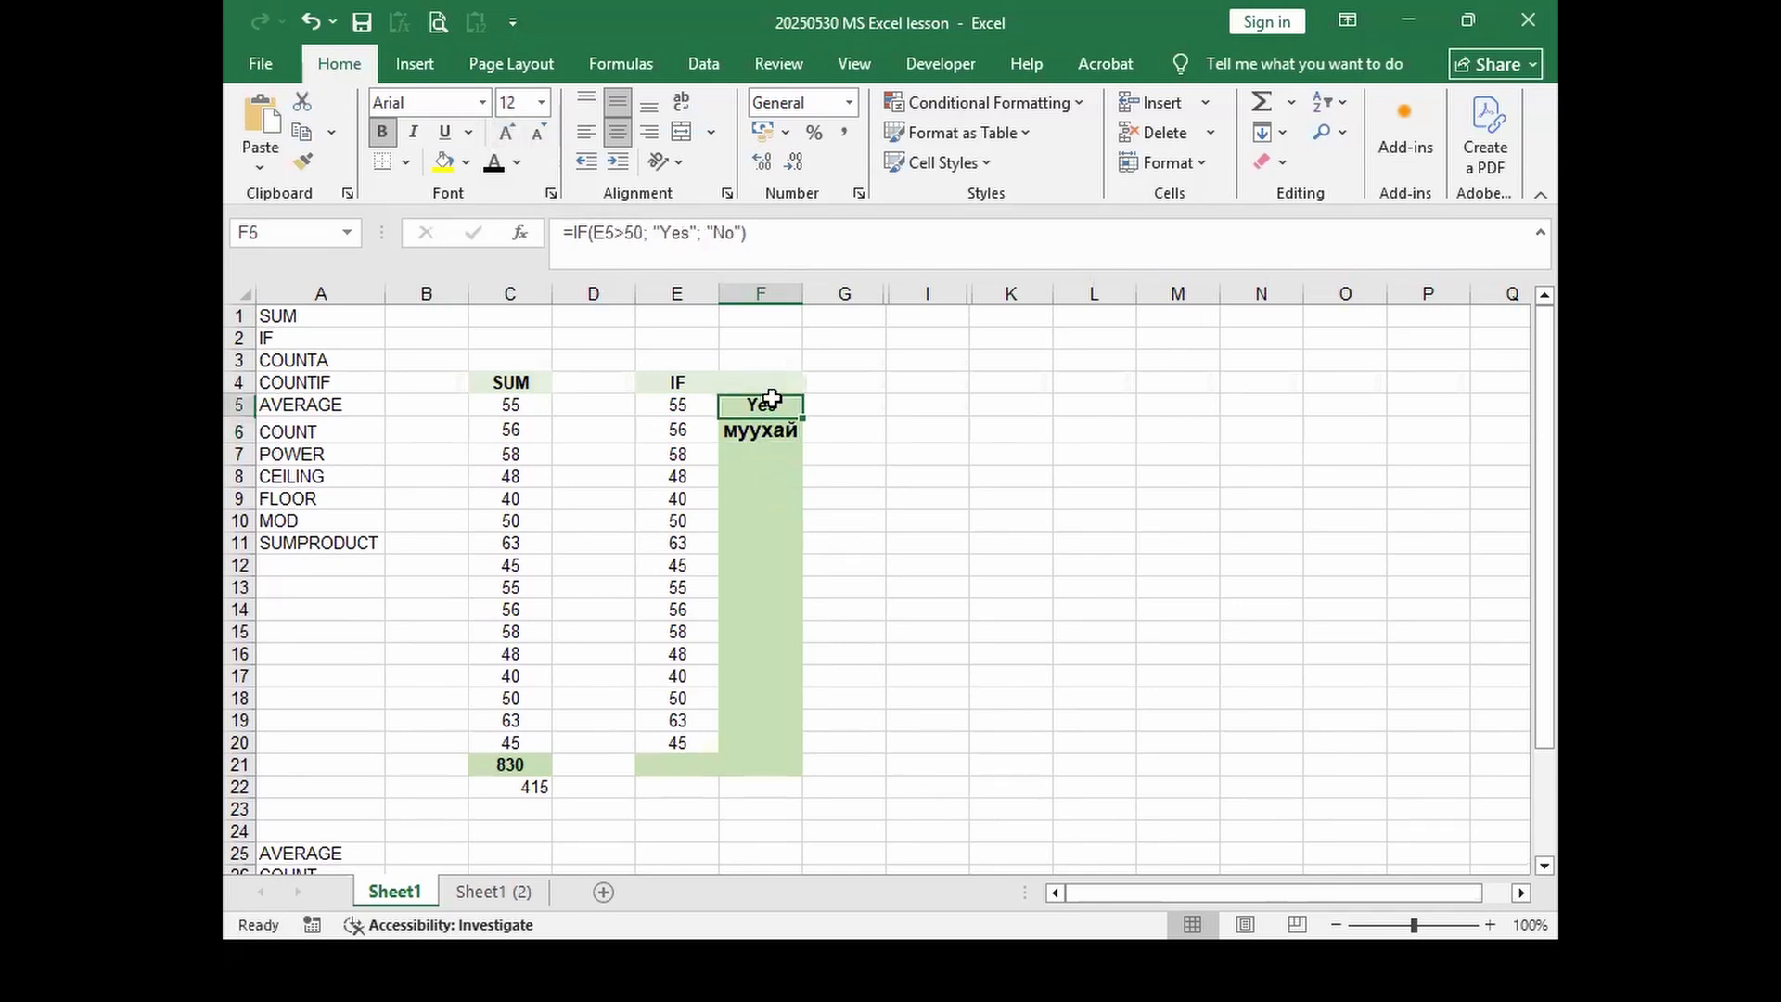
left_click(774, 429)
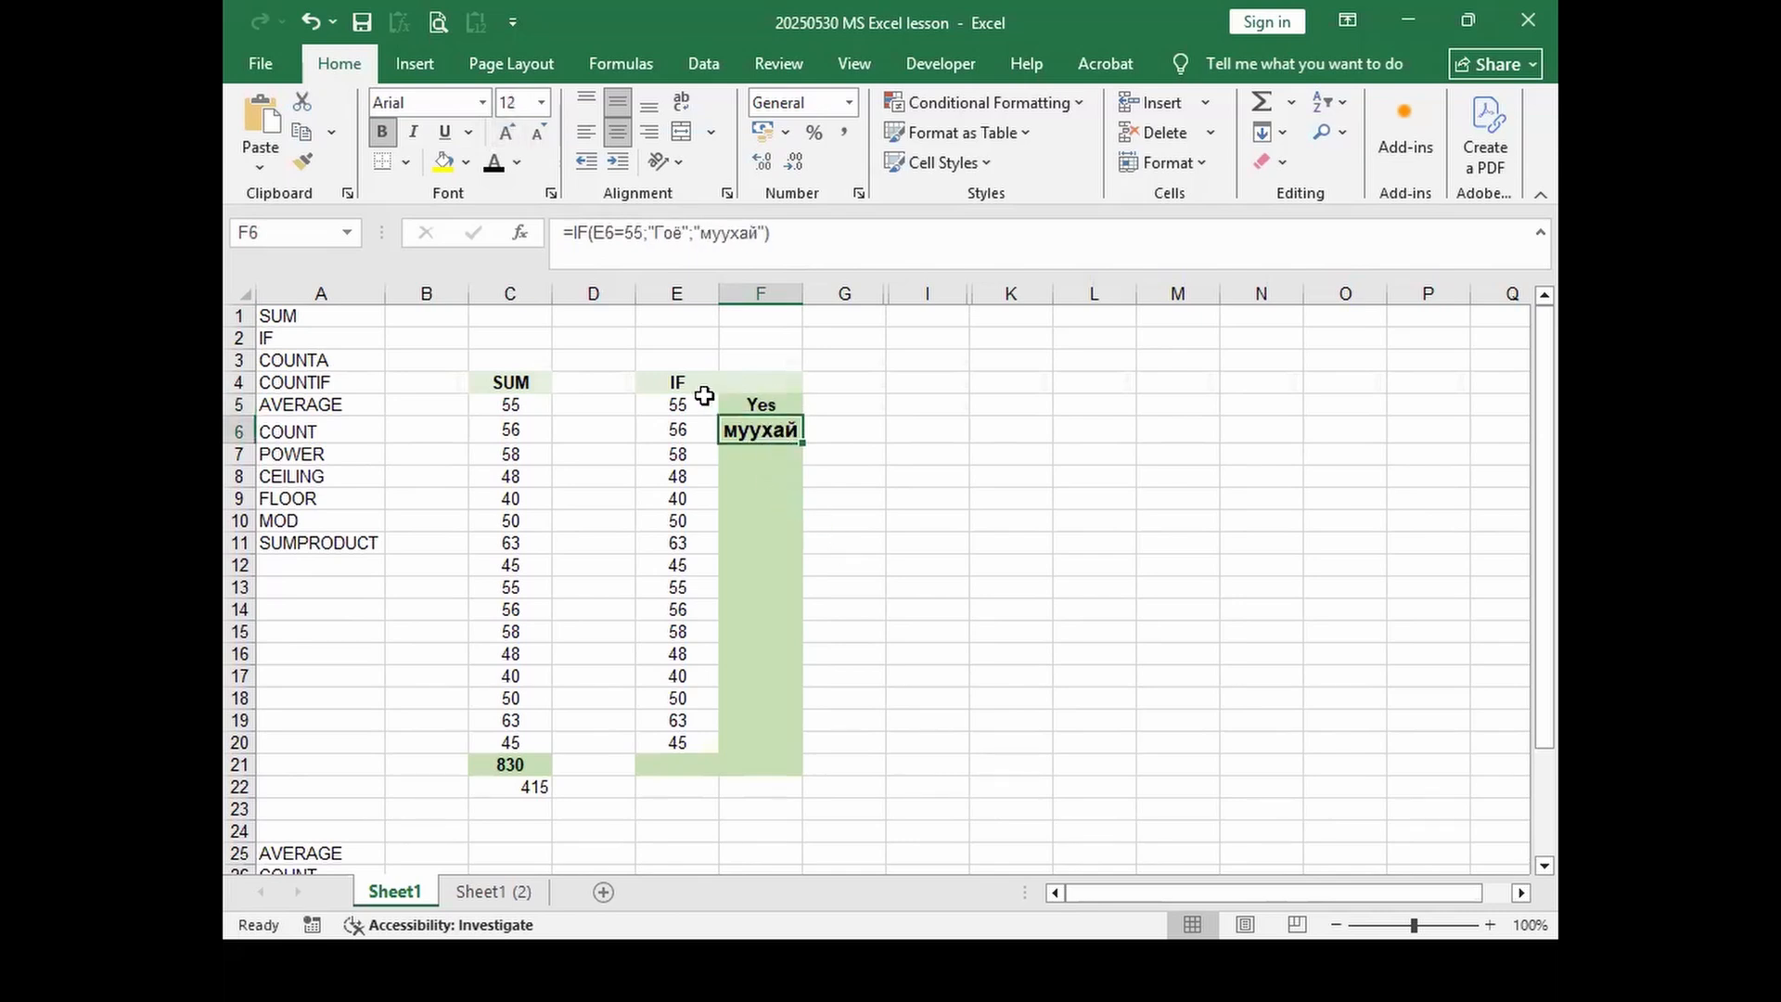
left_click(464, 165)
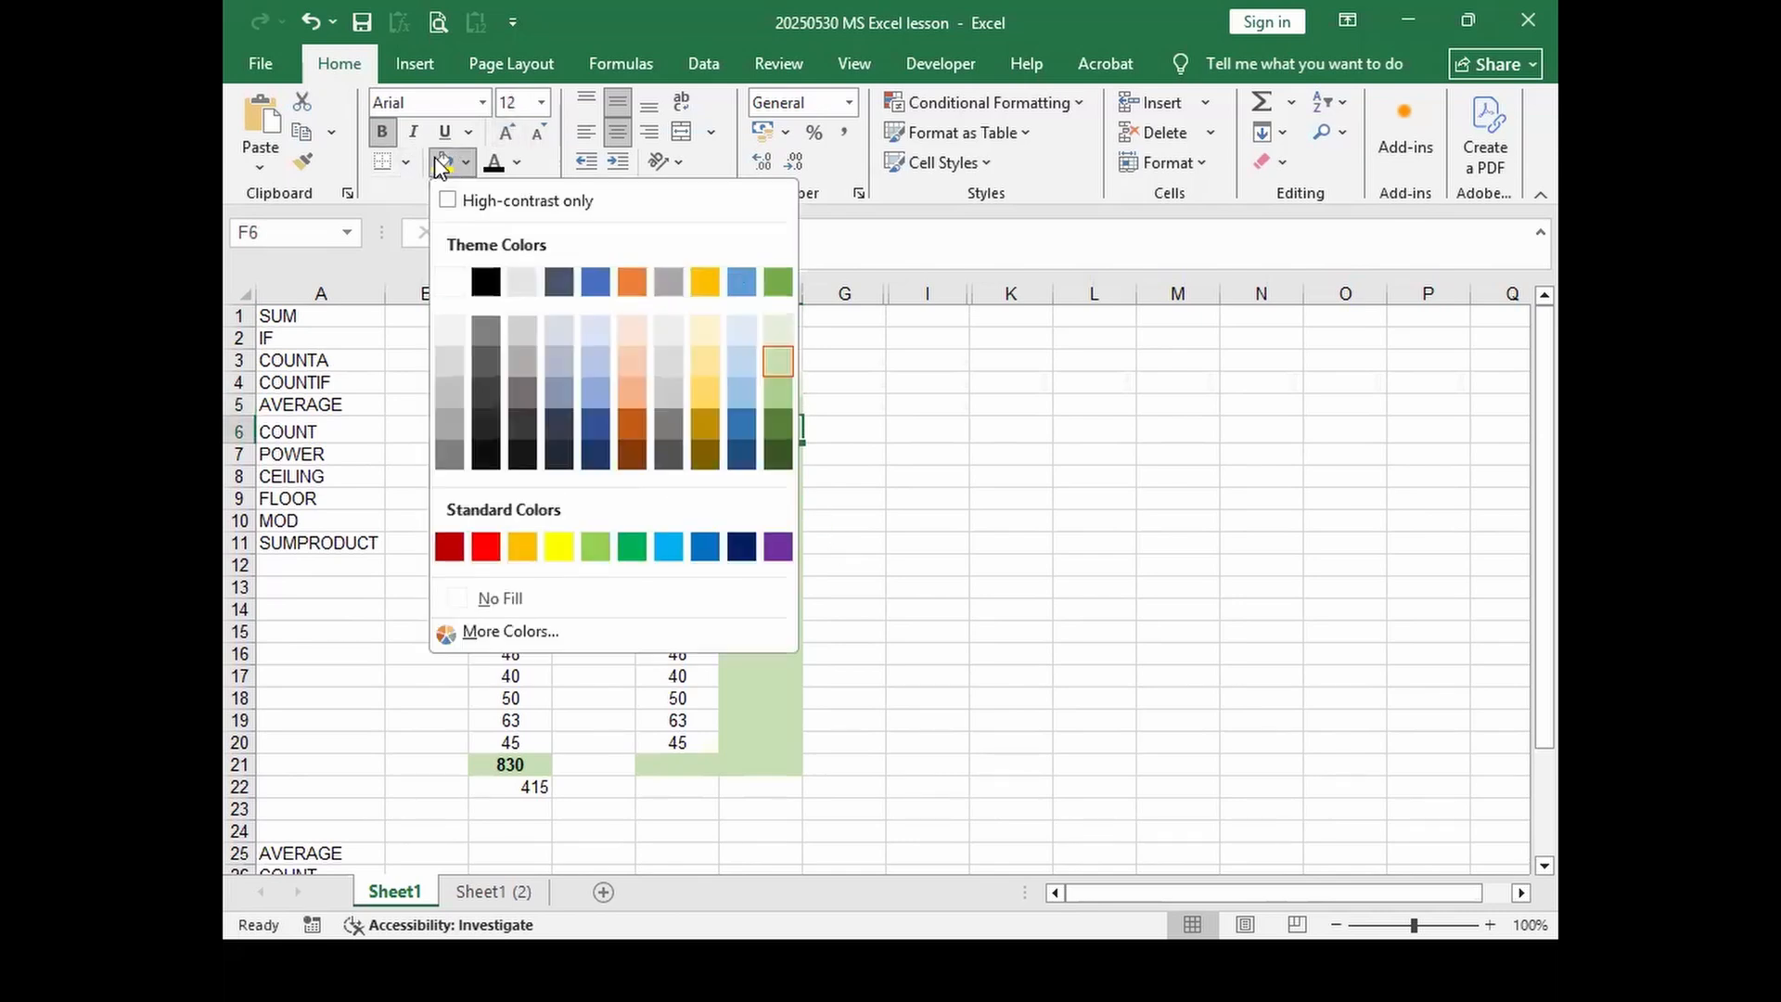
left_click(698, 328)
Step: Copy F6's formula and formatting up into F5 so it shows Гоё
left_click(822, 545)
left_click(788, 428)
left_click_drag(802, 442, 800, 408)
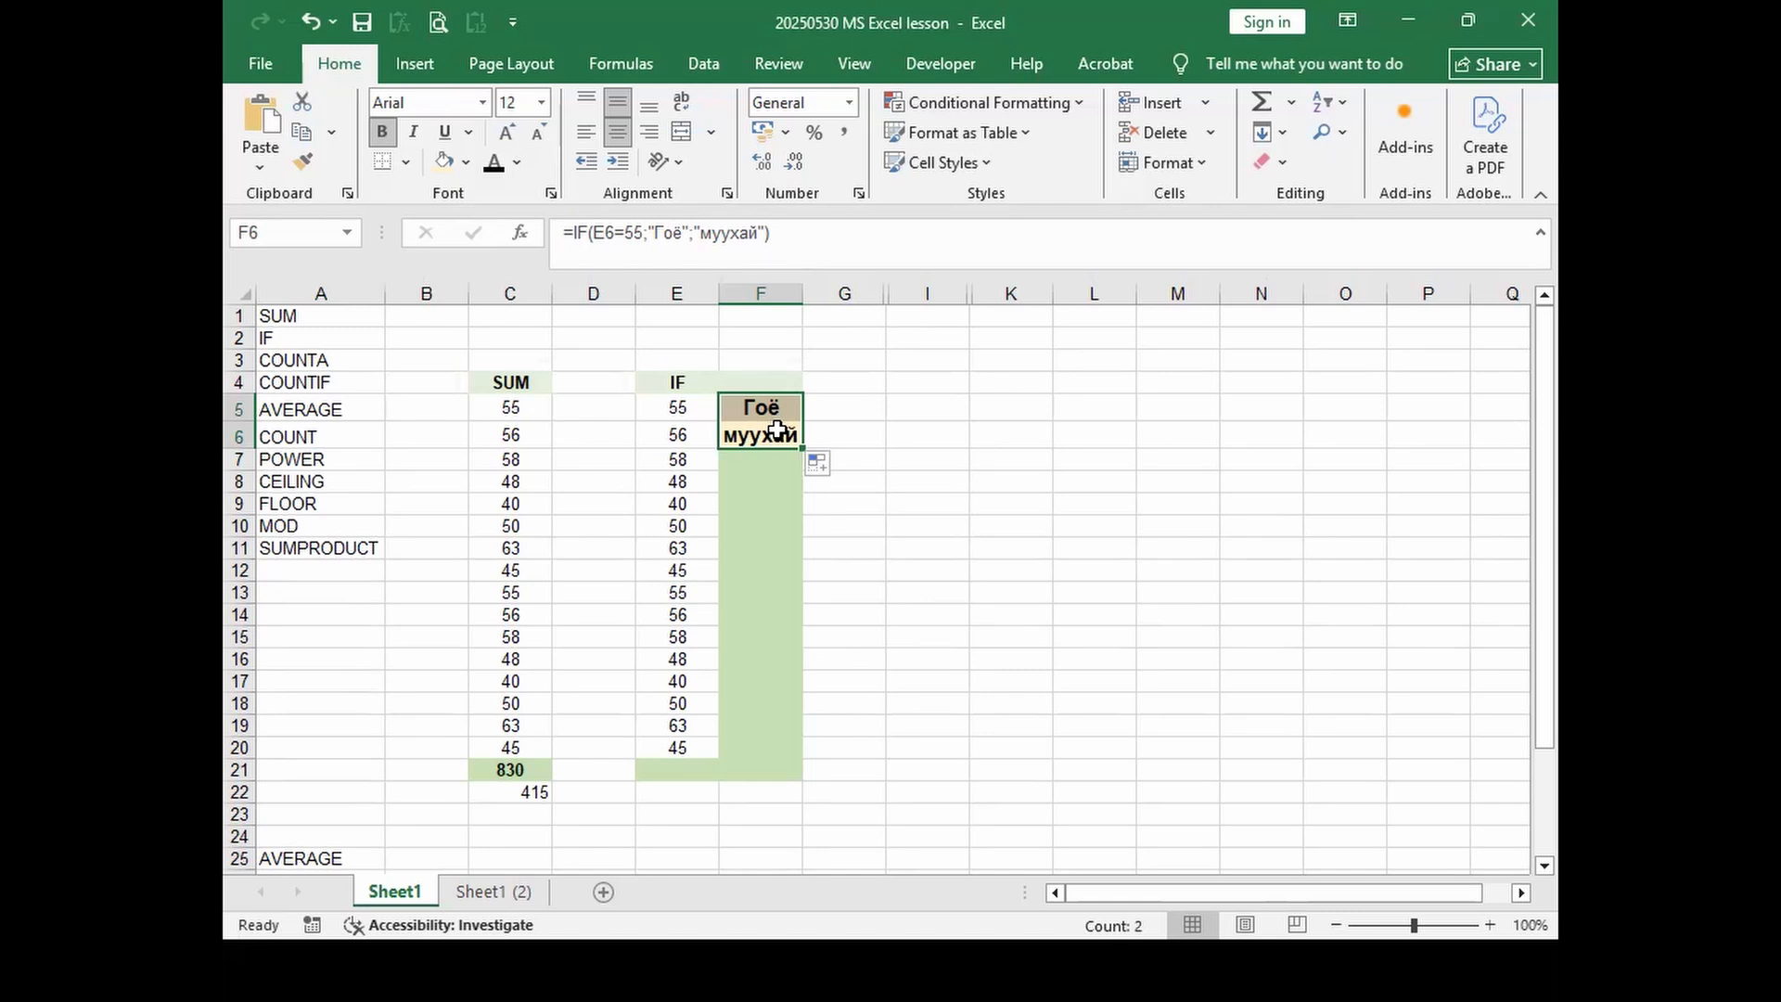
left_click(832, 417)
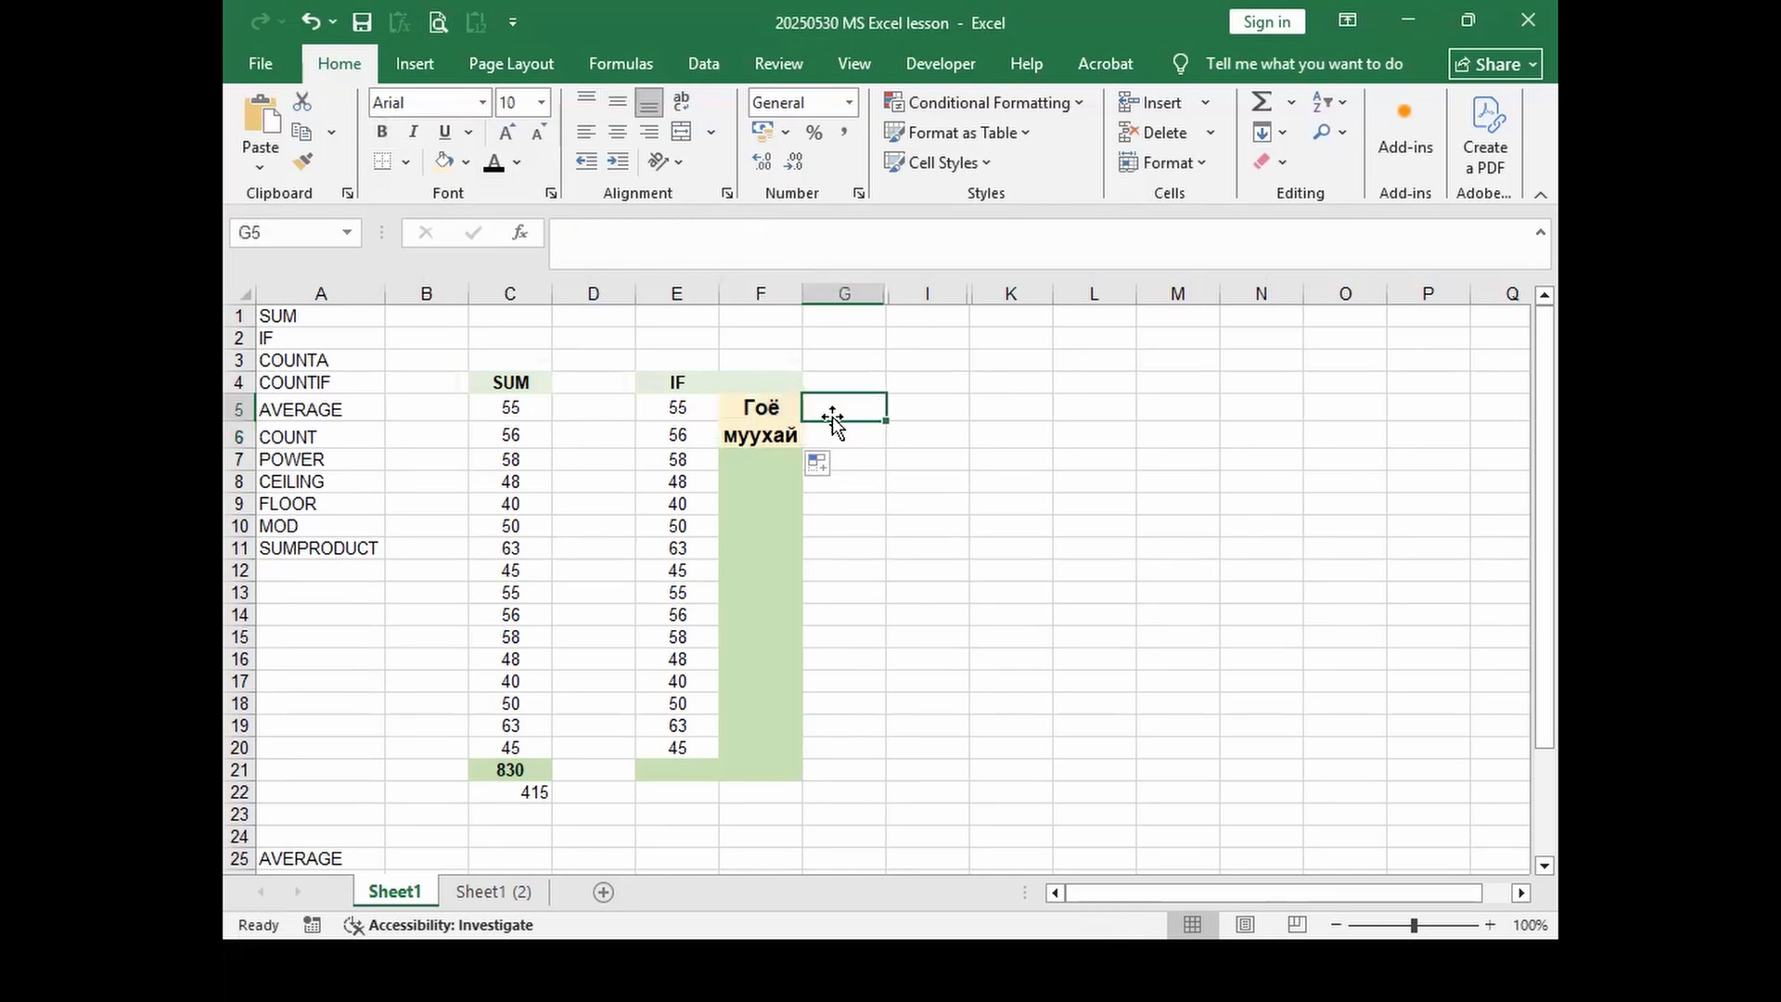
Step: Undo F5 back to =IF(E5>50; "Yes"; "No") and fill it down through F20
left_click(770, 412)
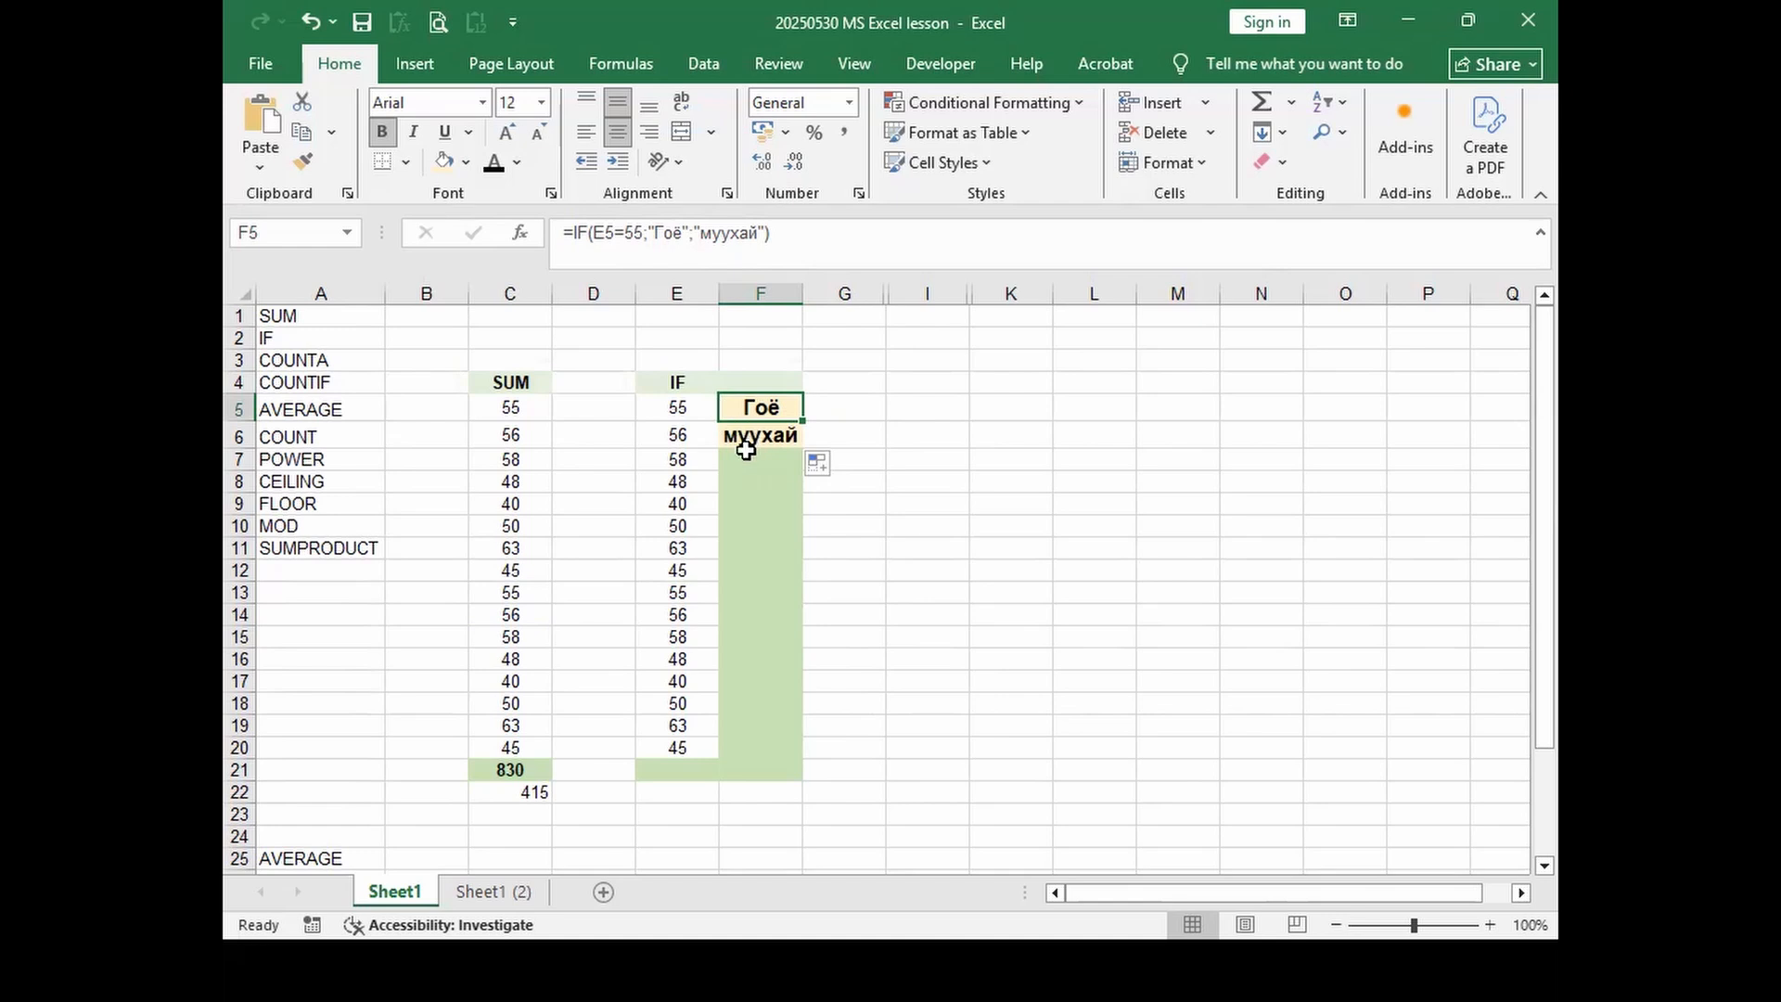
key("ctrl+z")
key("ctrl+z")
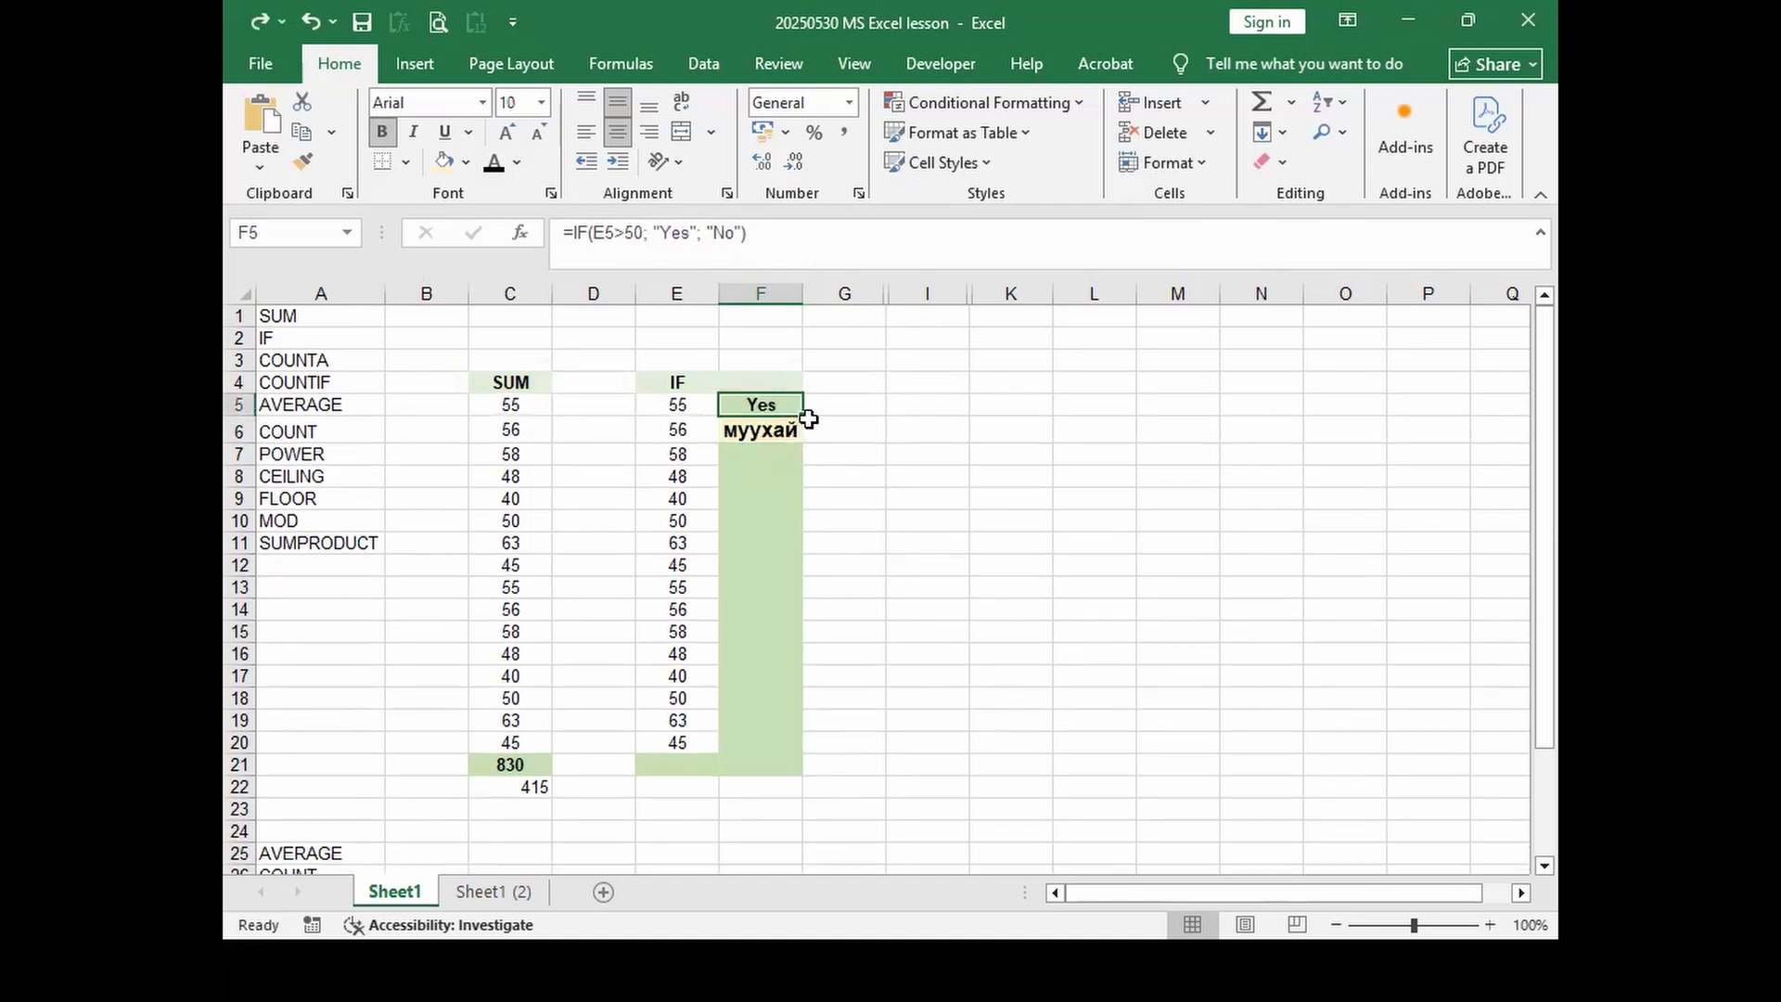
left_click_drag(803, 418, 803, 758)
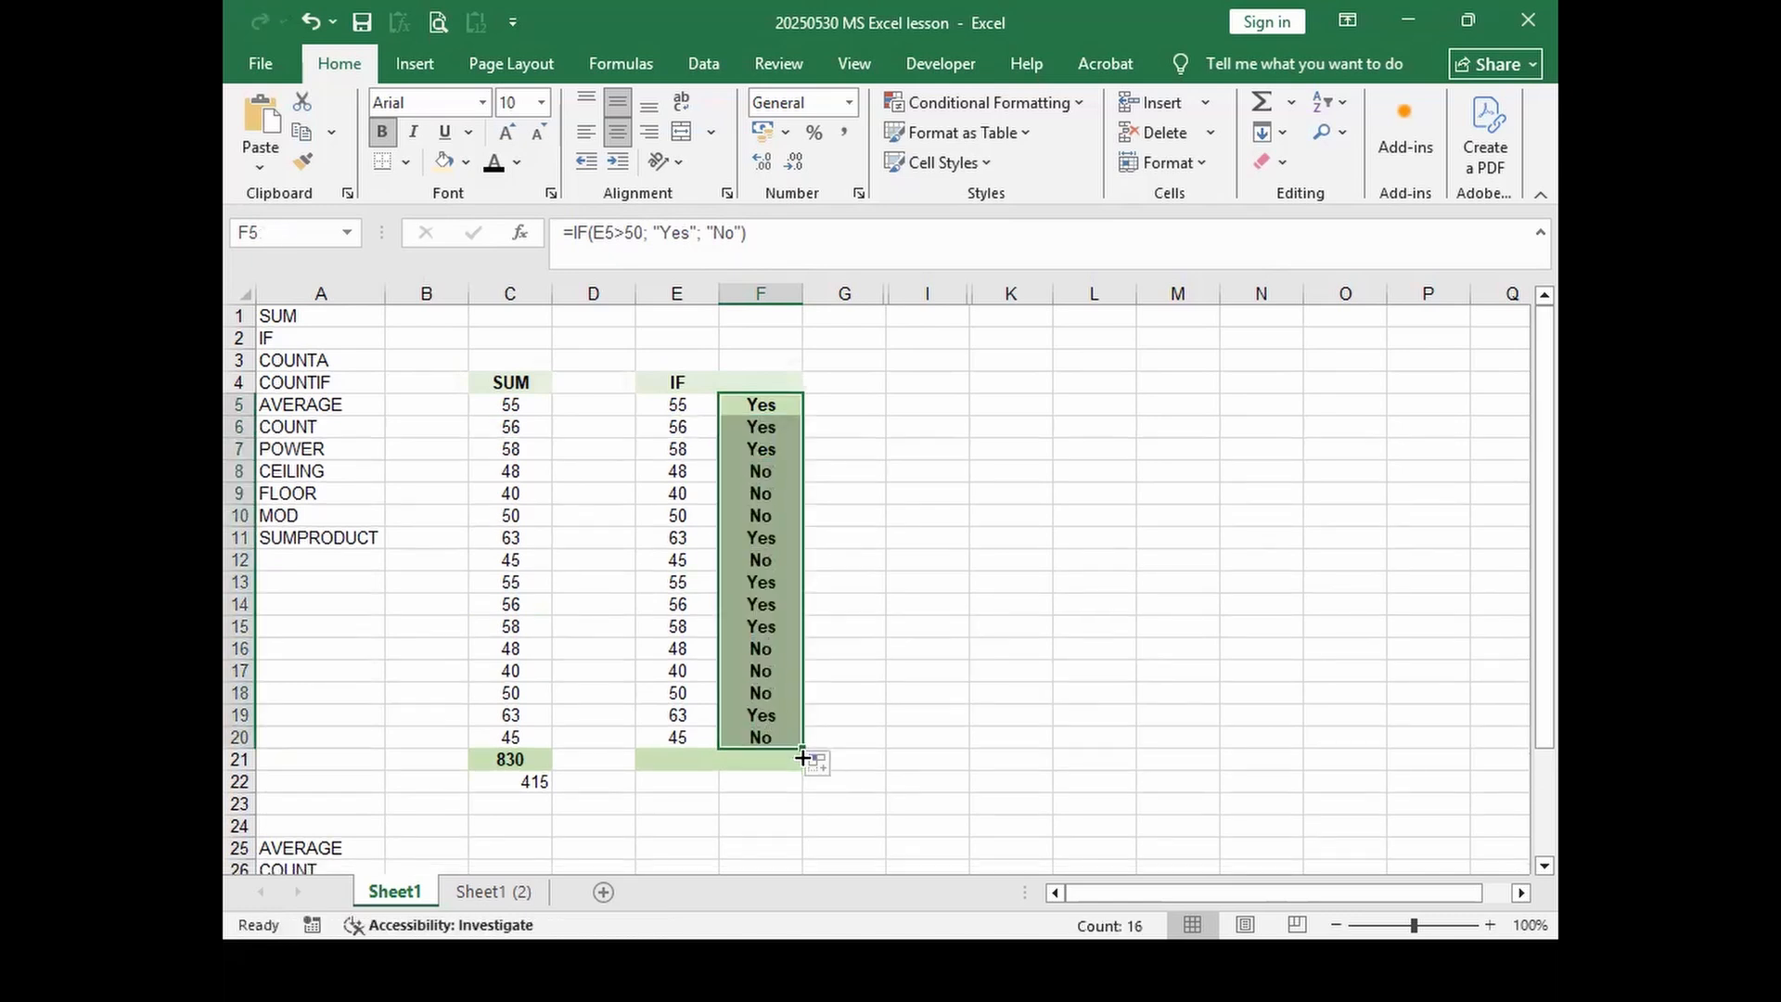
left_click(736, 399)
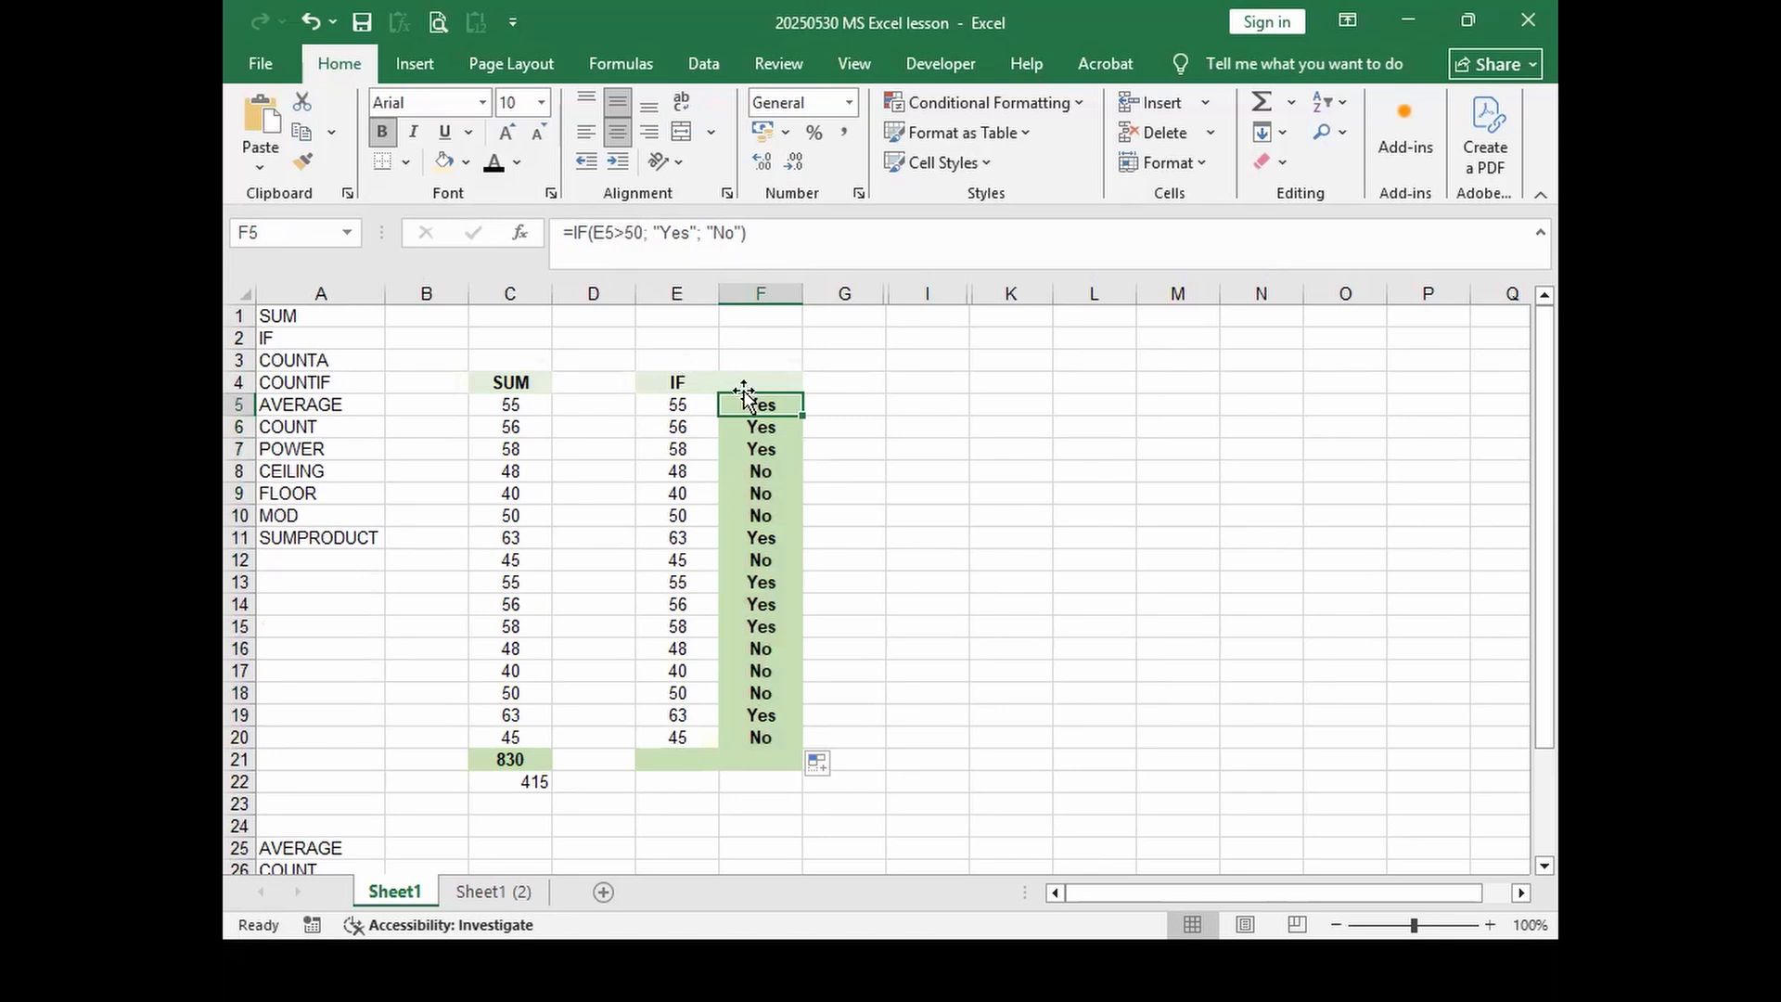
Step: Change F5's IF labels to тэнцсэн and унасан and fill the formula down to F20
left_click_drag(662, 232, 689, 232)
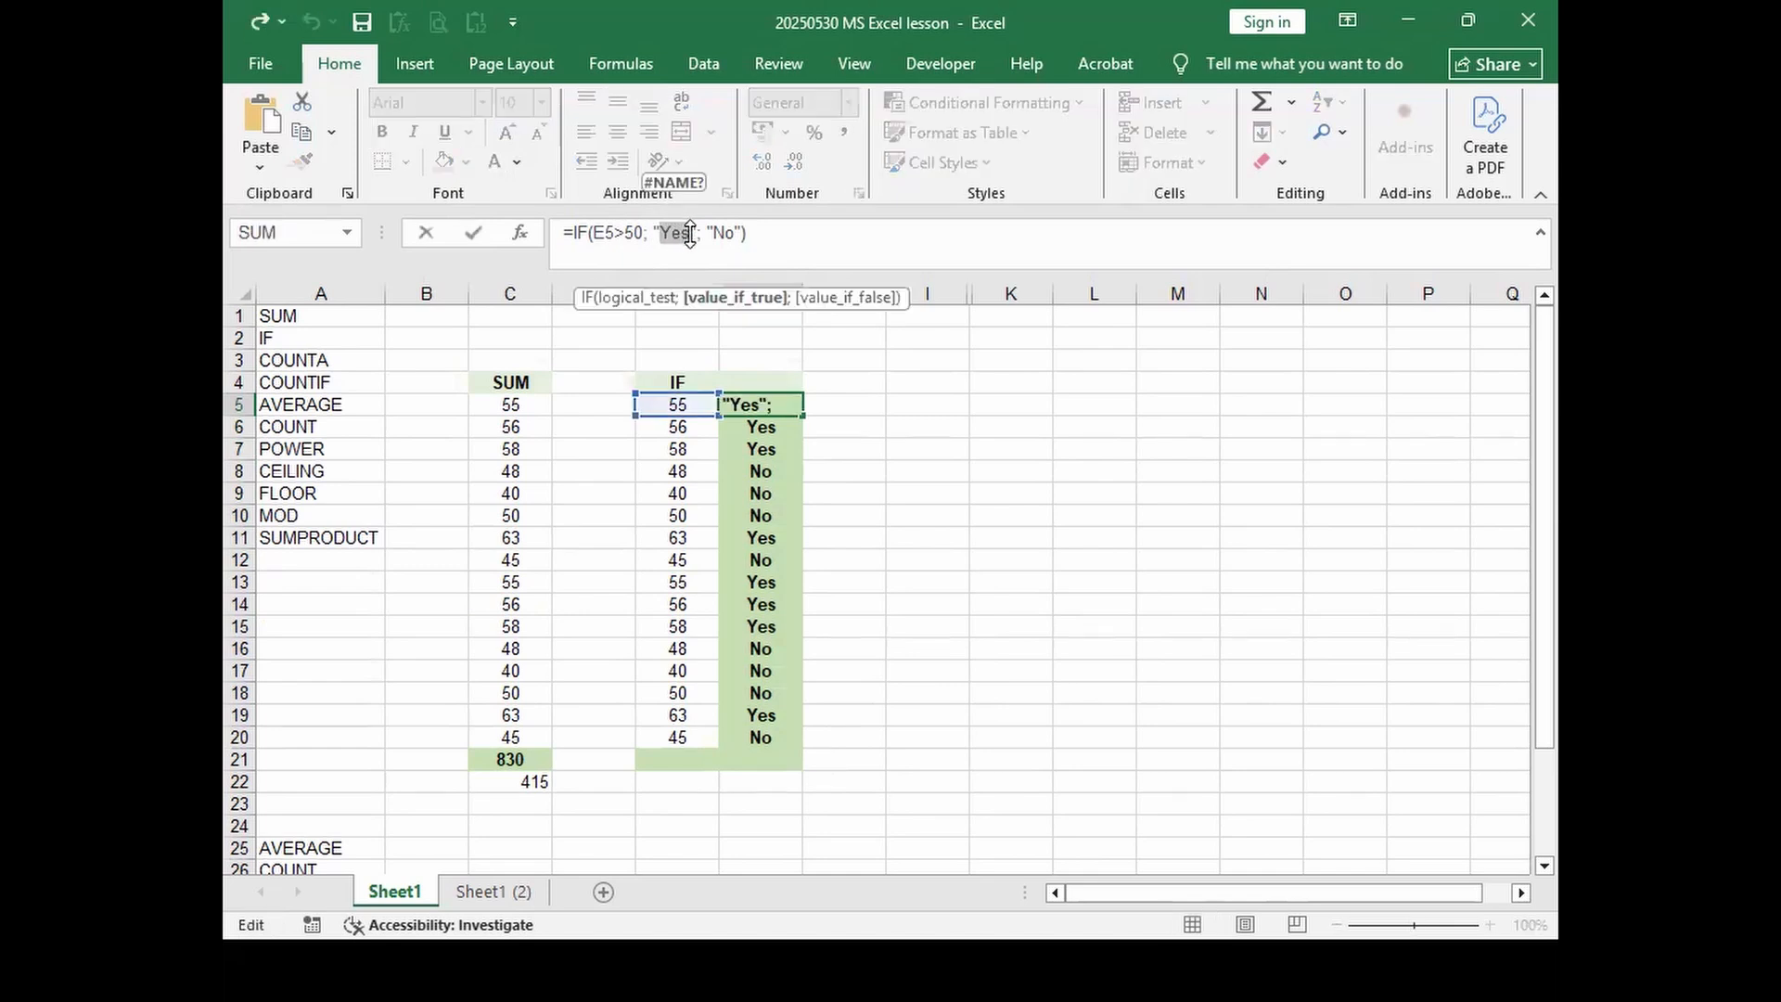
type("T")
key("BackSpace")
type("тэнцсэн")
double_click(747, 243)
type("унасан")
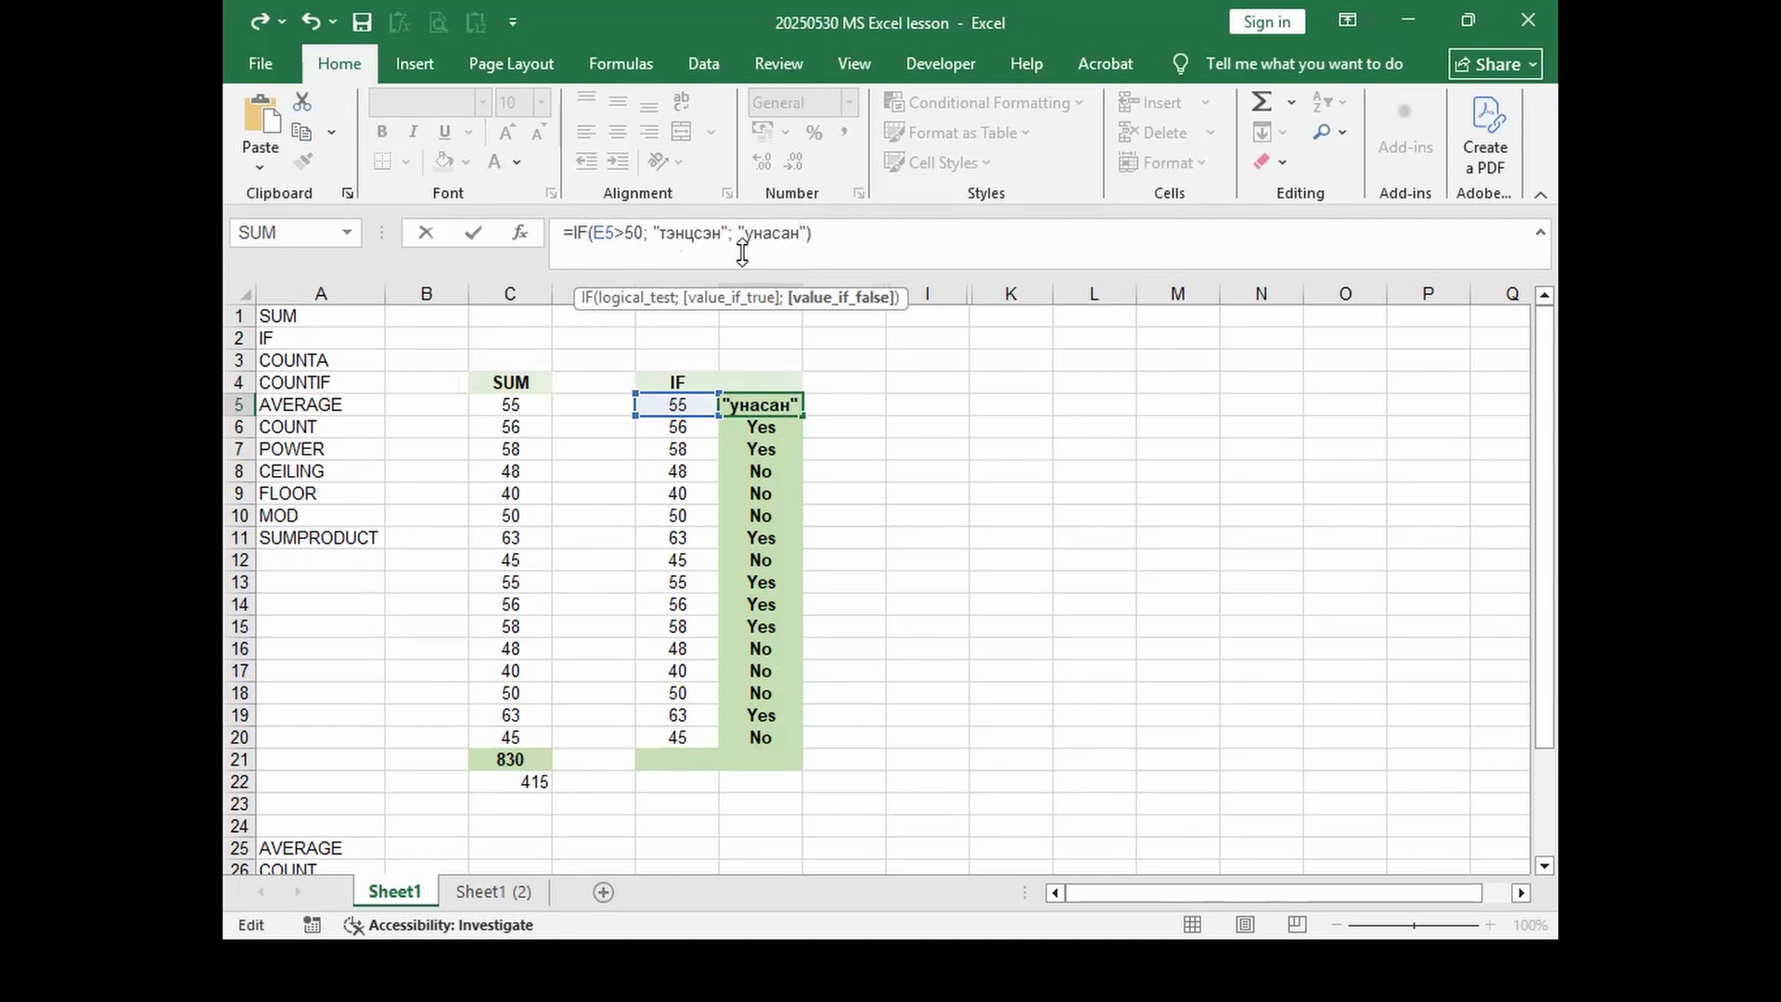
key("Return")
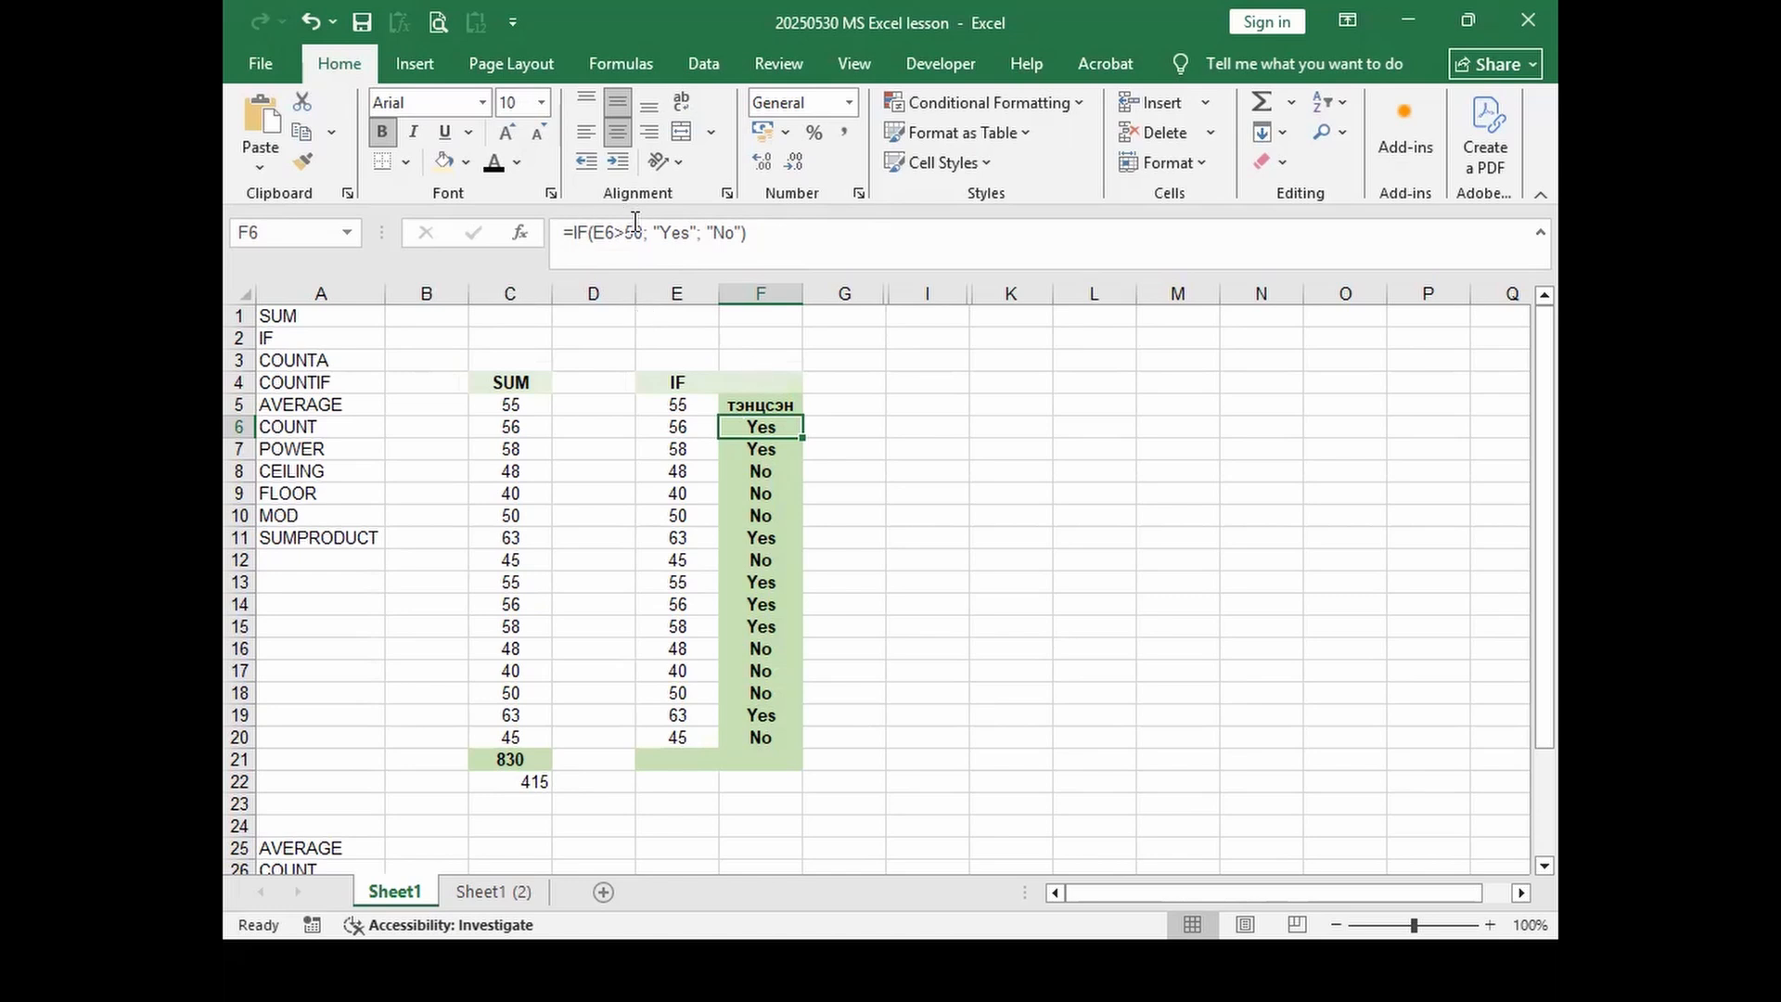
left_click(798, 408)
left_click_drag(806, 417, 784, 749)
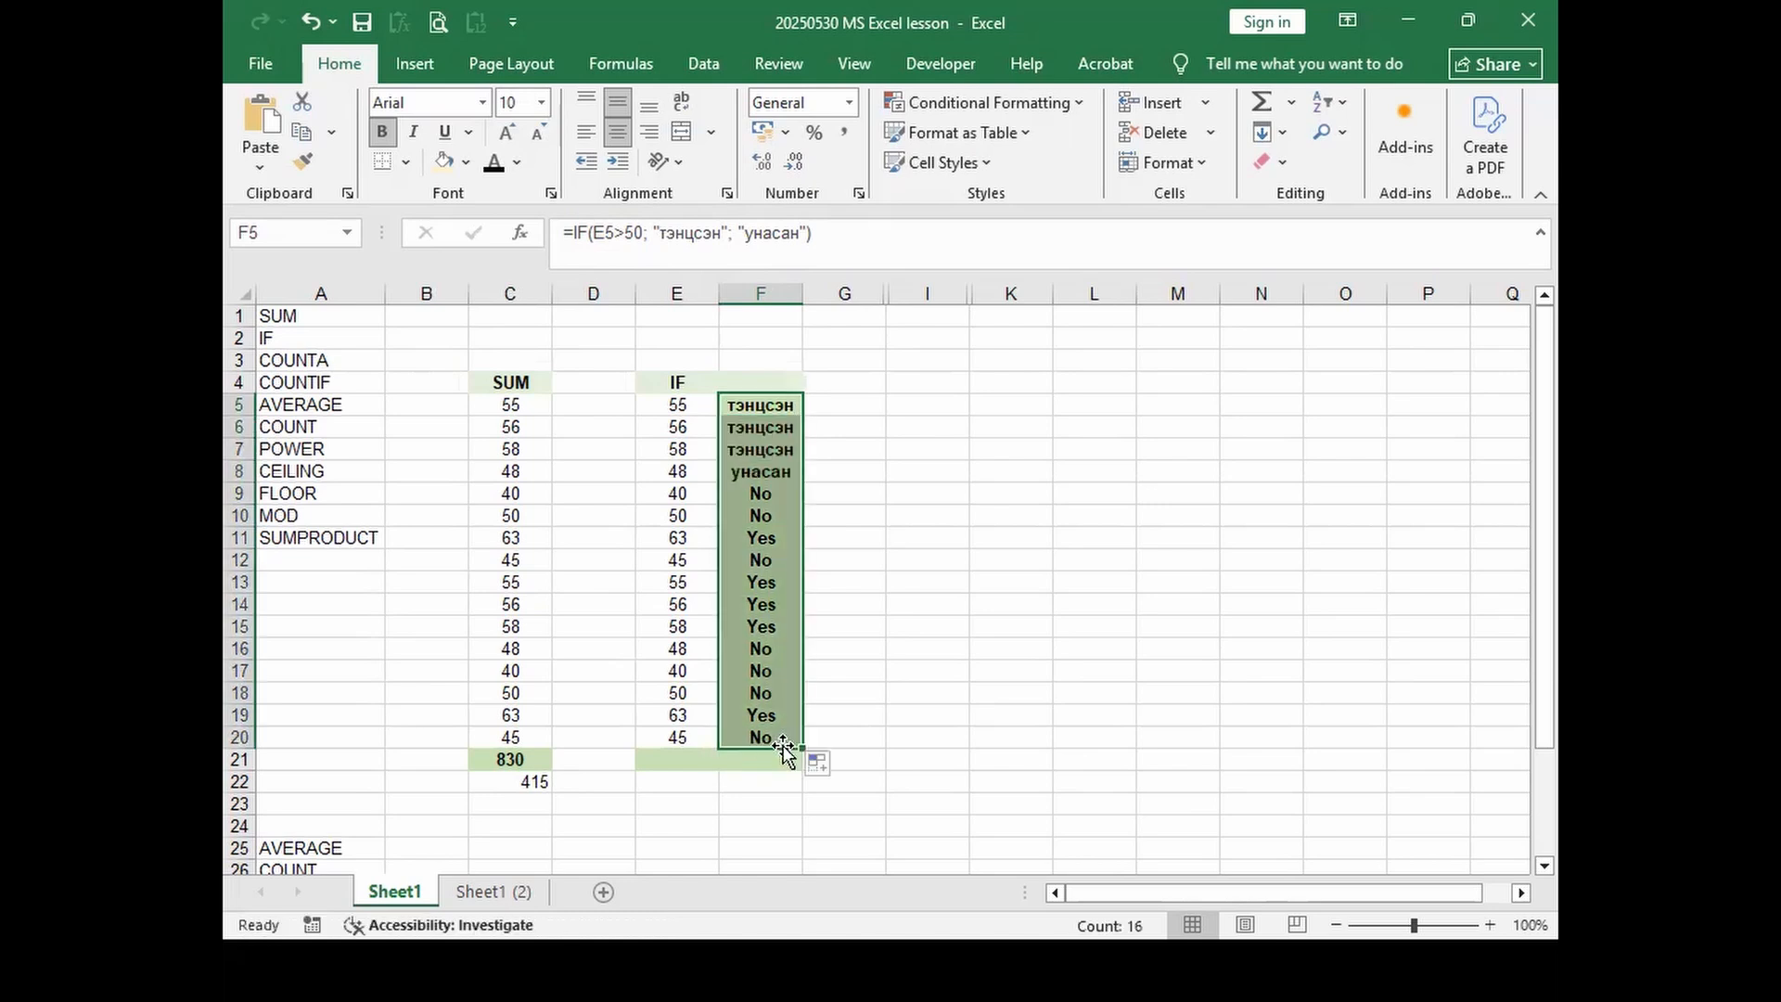
Step: Enter sample text ахбхб, бхбхб and өхбхб into column D cells D5, D6 and D8
left_click(614, 404)
type("ахбхб")
key("Return")
left_click(599, 472)
type("бхбхб")
left_click(595, 430)
type("өхбхб")
left_click_drag(602, 561, 602, 540)
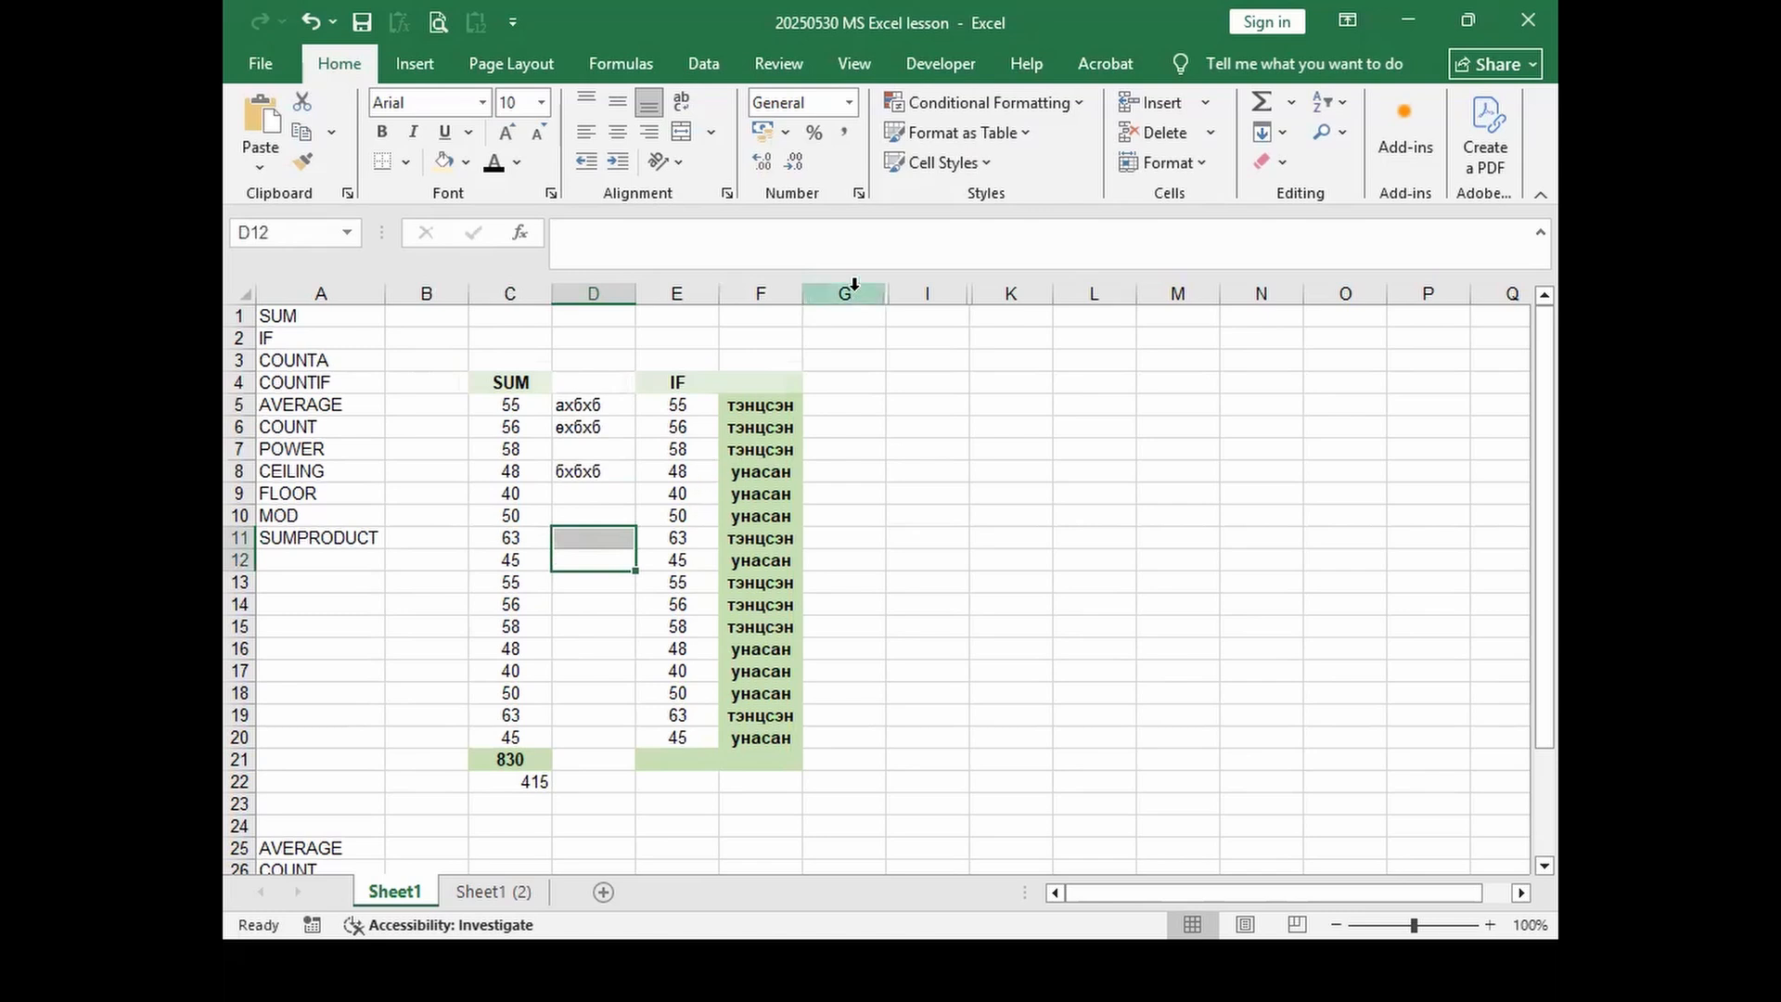
Step: Unhide column H between G and I to reveal the COUNTA heading in H4
left_click_drag(854, 285, 897, 291)
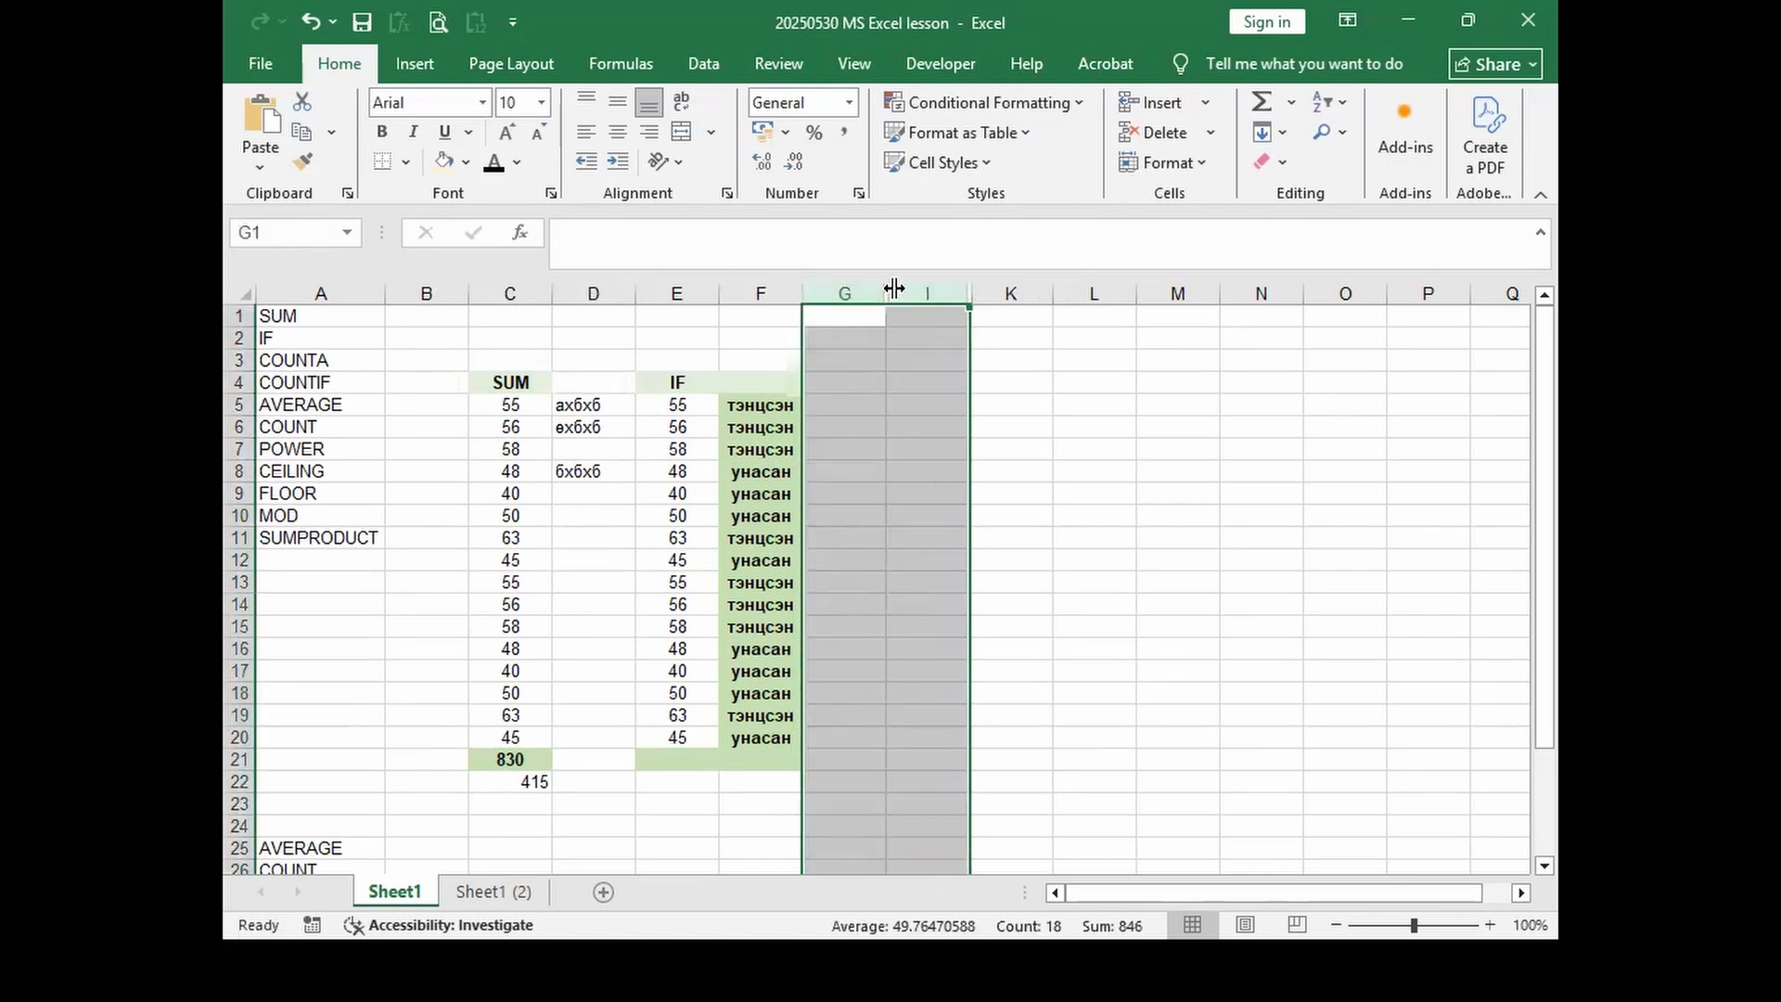
right_click(898, 290)
left_click(989, 701)
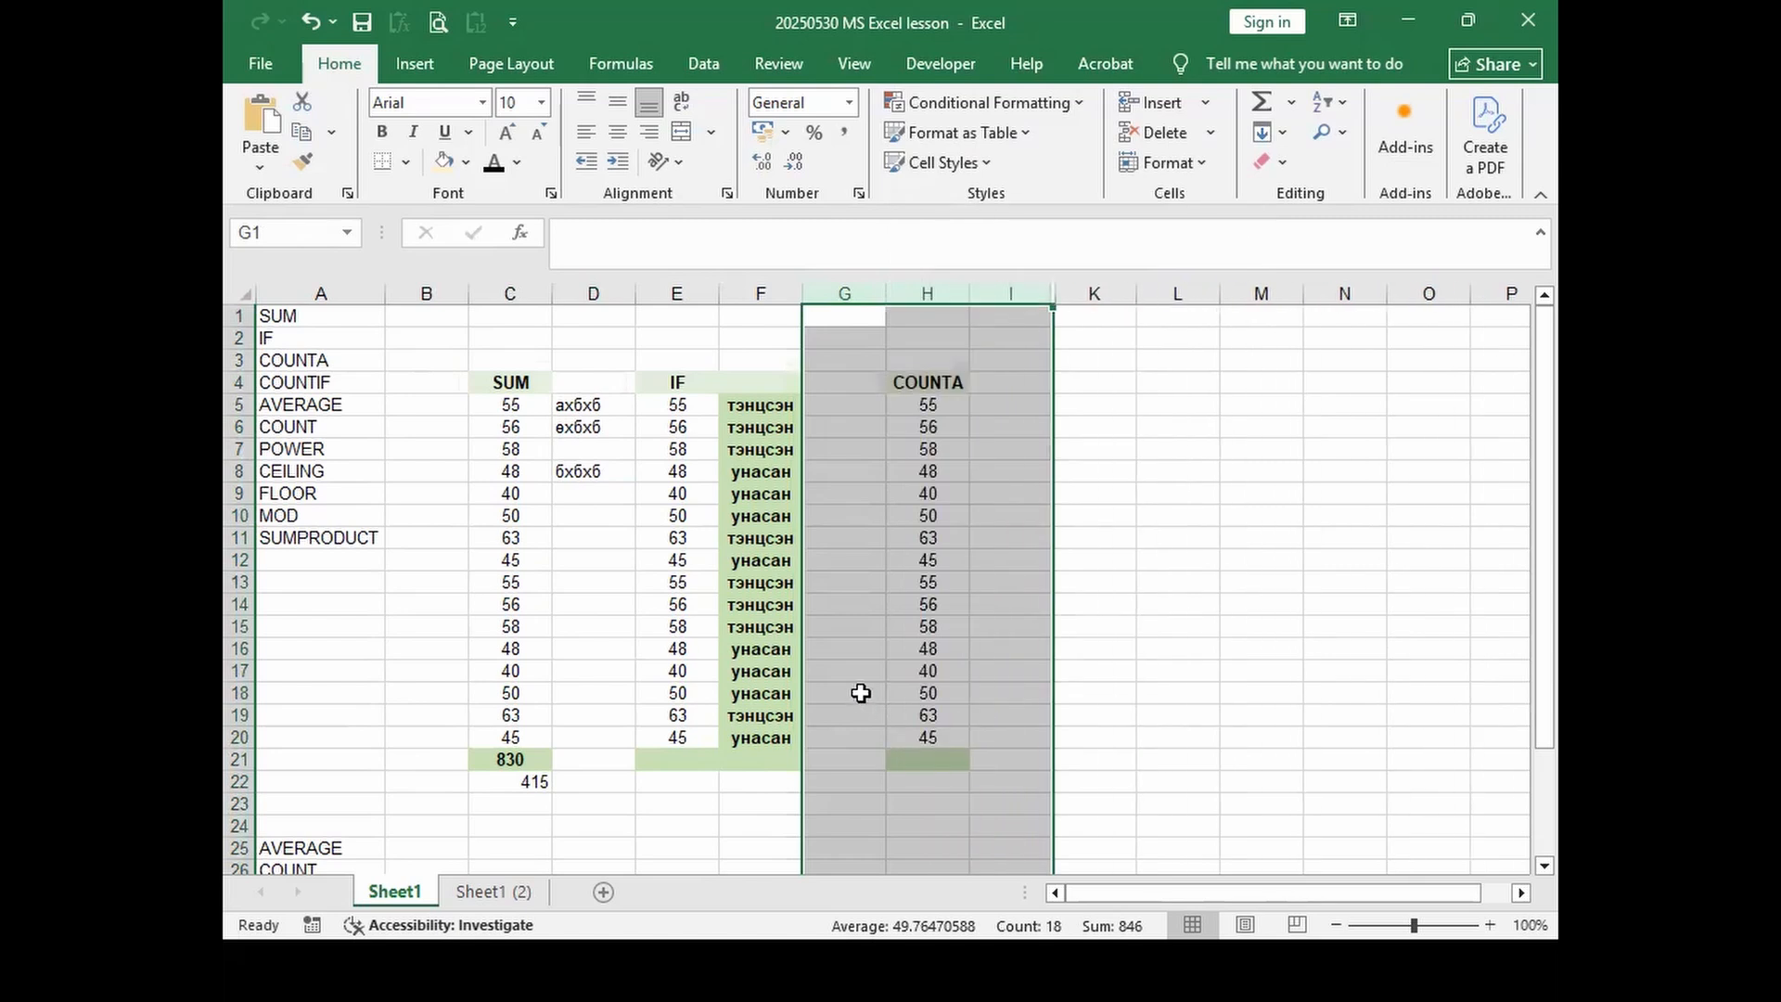
left_click(915, 376)
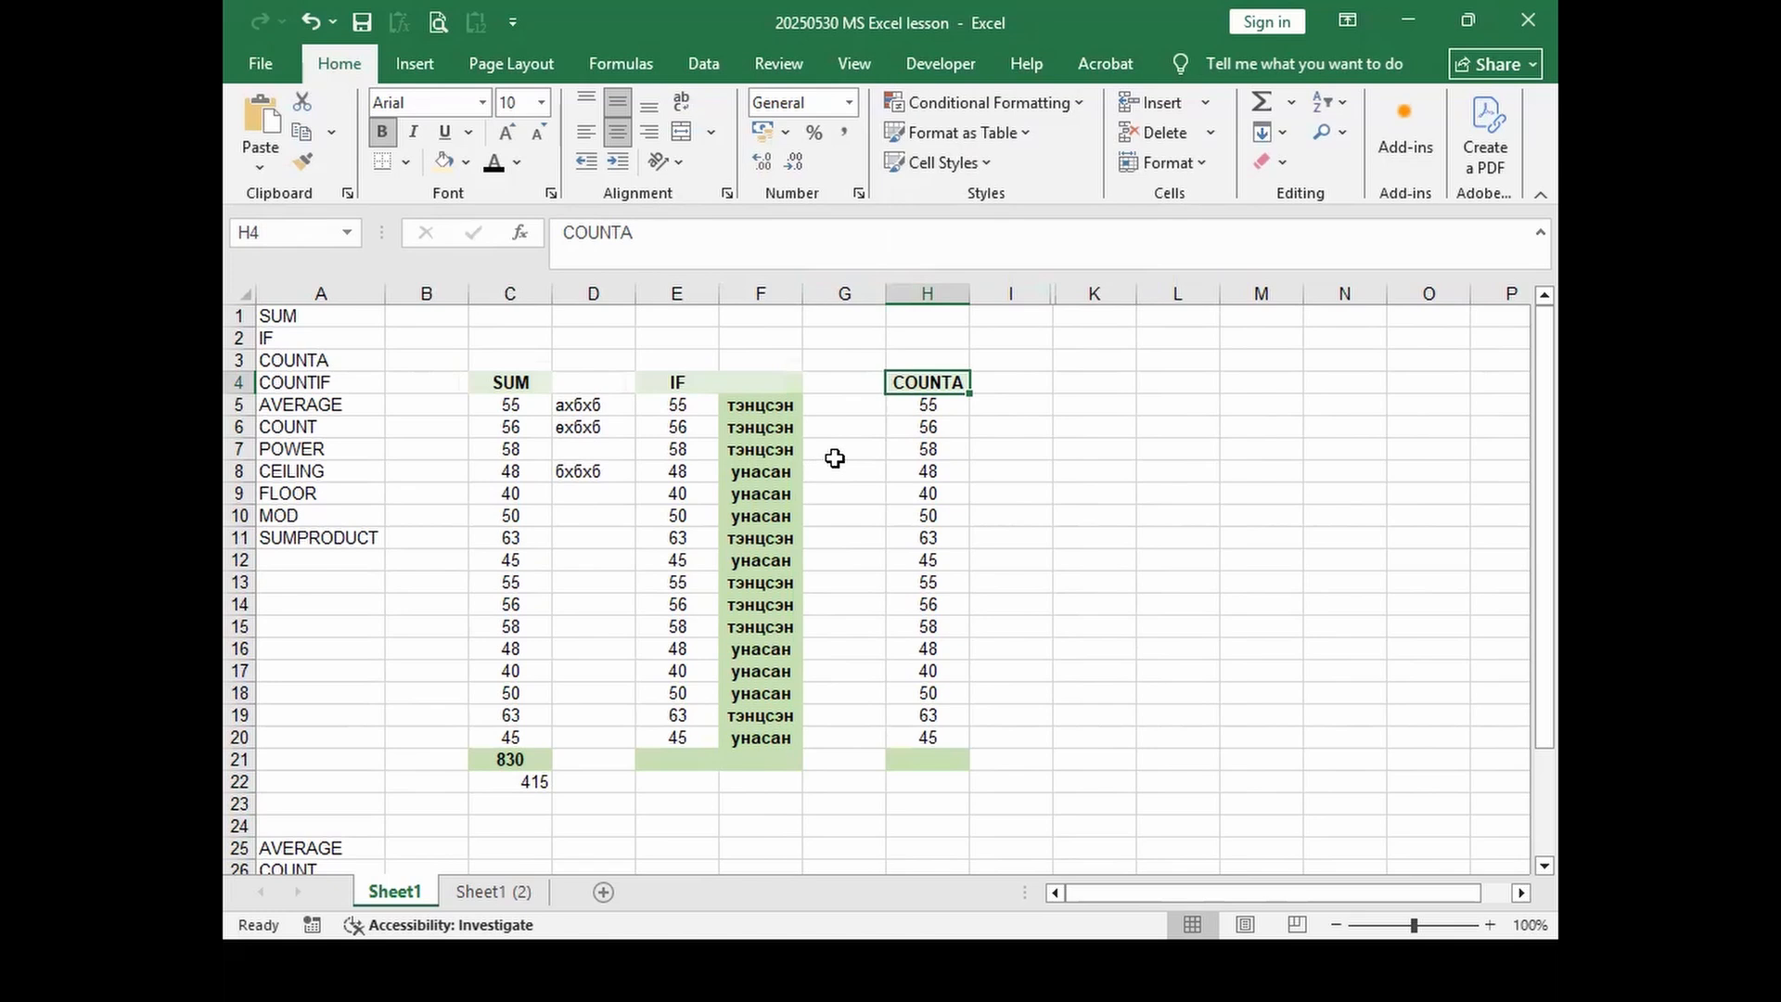
Step: Make H21's COUNTA total visible with Automatic font colour and review its ranges
left_click(932, 759)
left_click(517, 165)
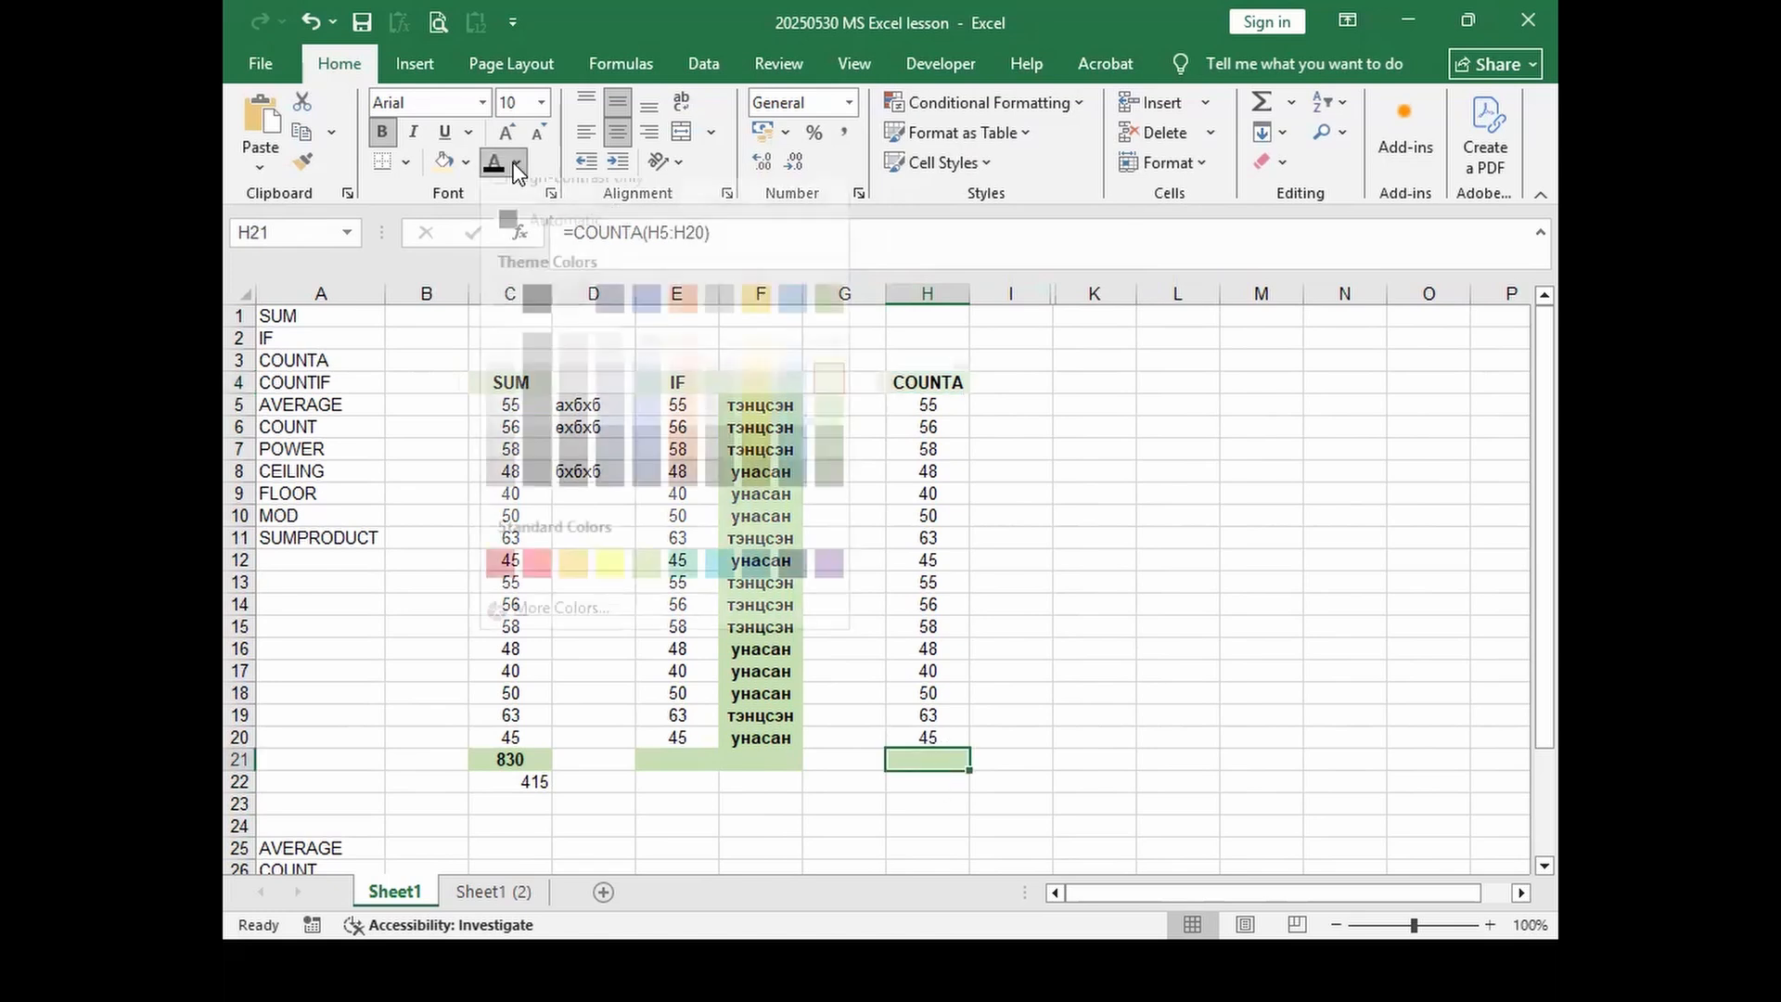
left_click(518, 237)
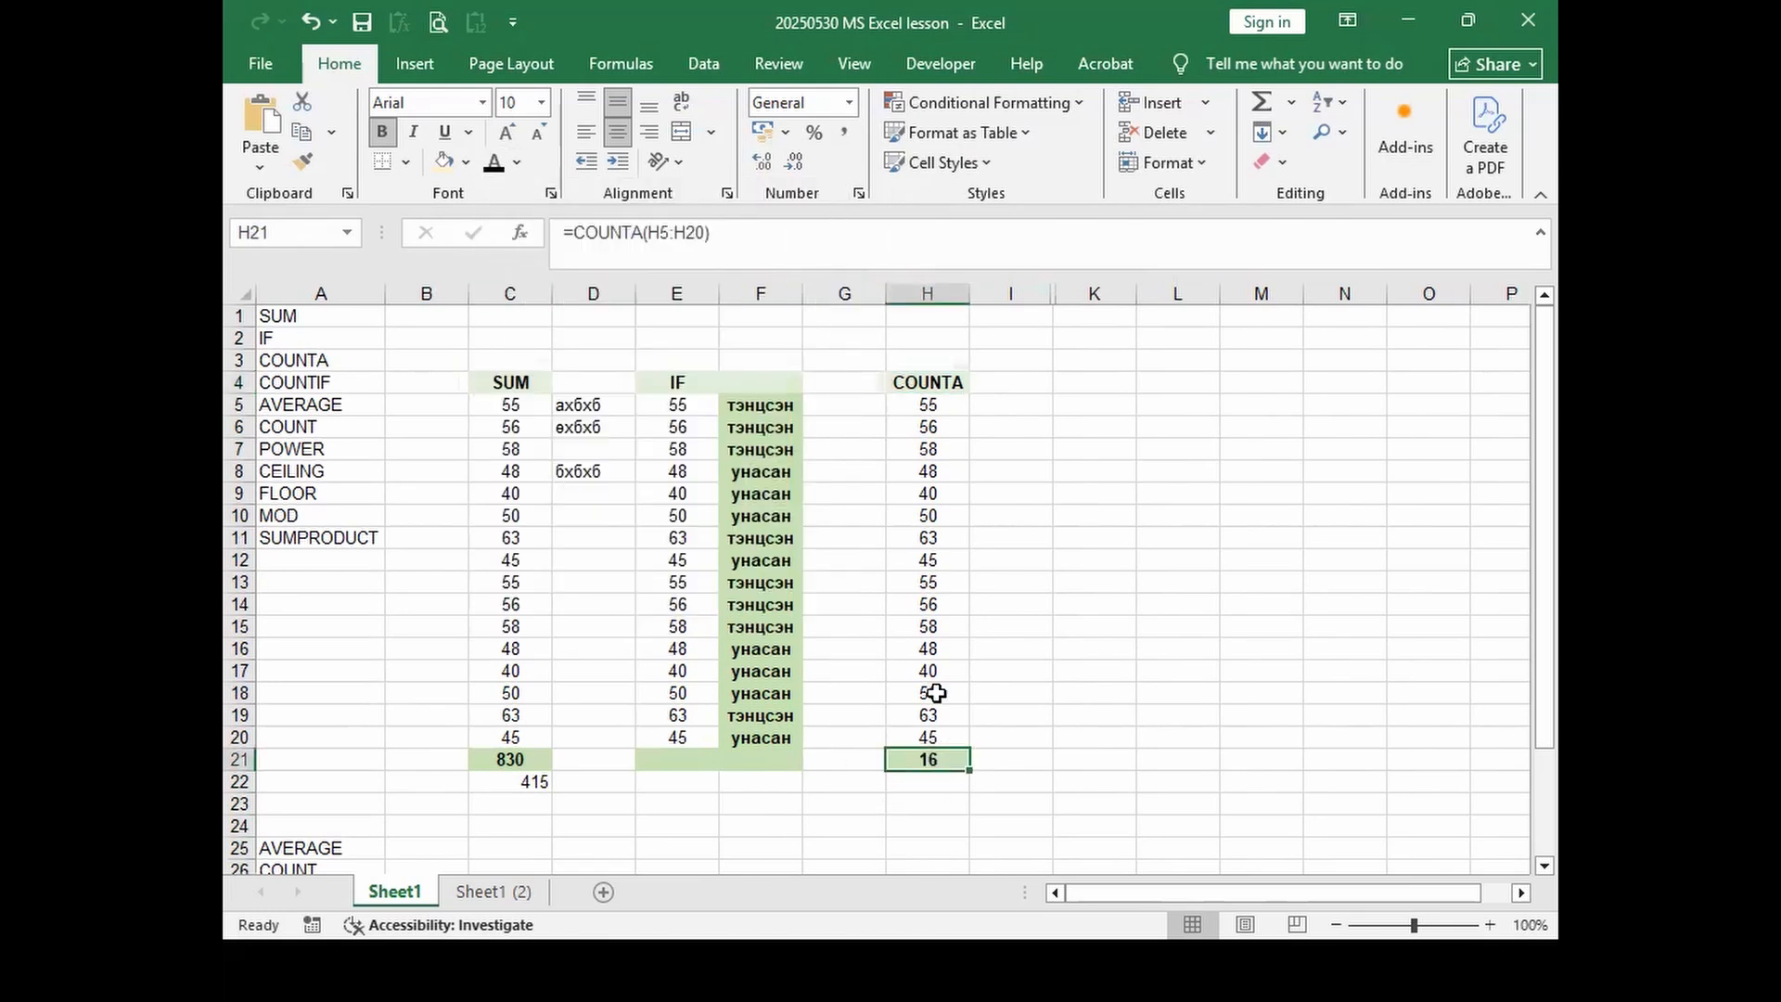
left_click(599, 232)
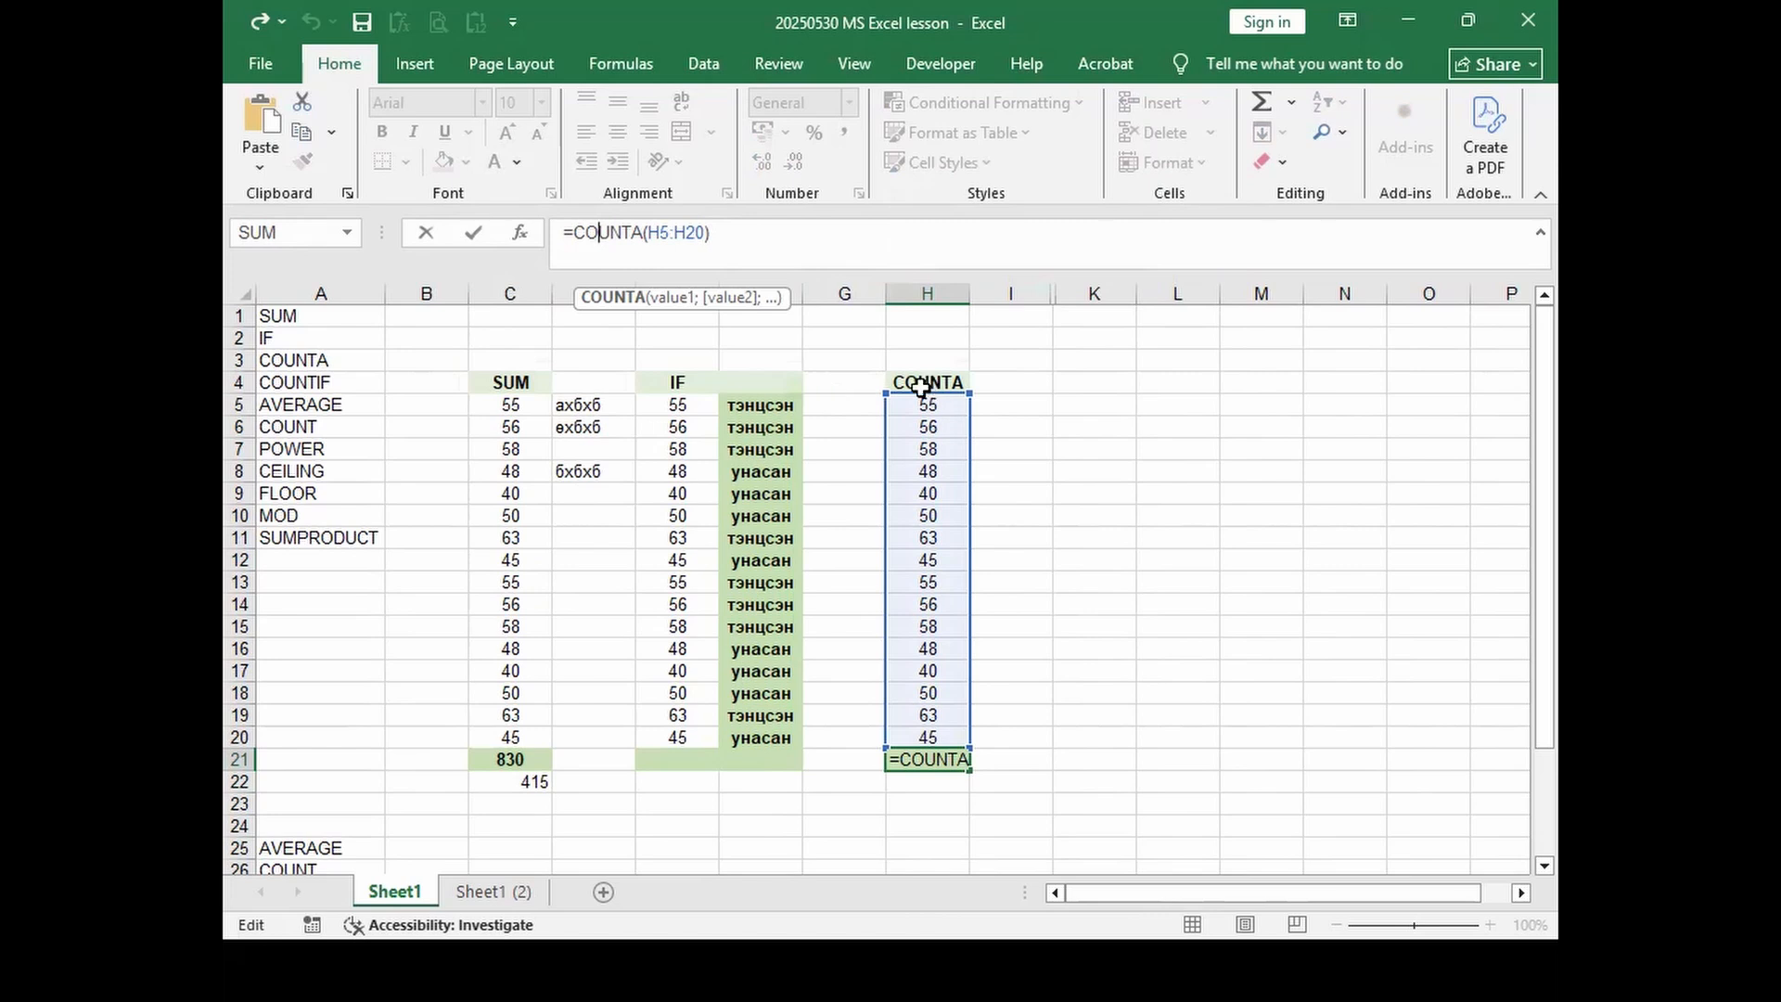
key("Return")
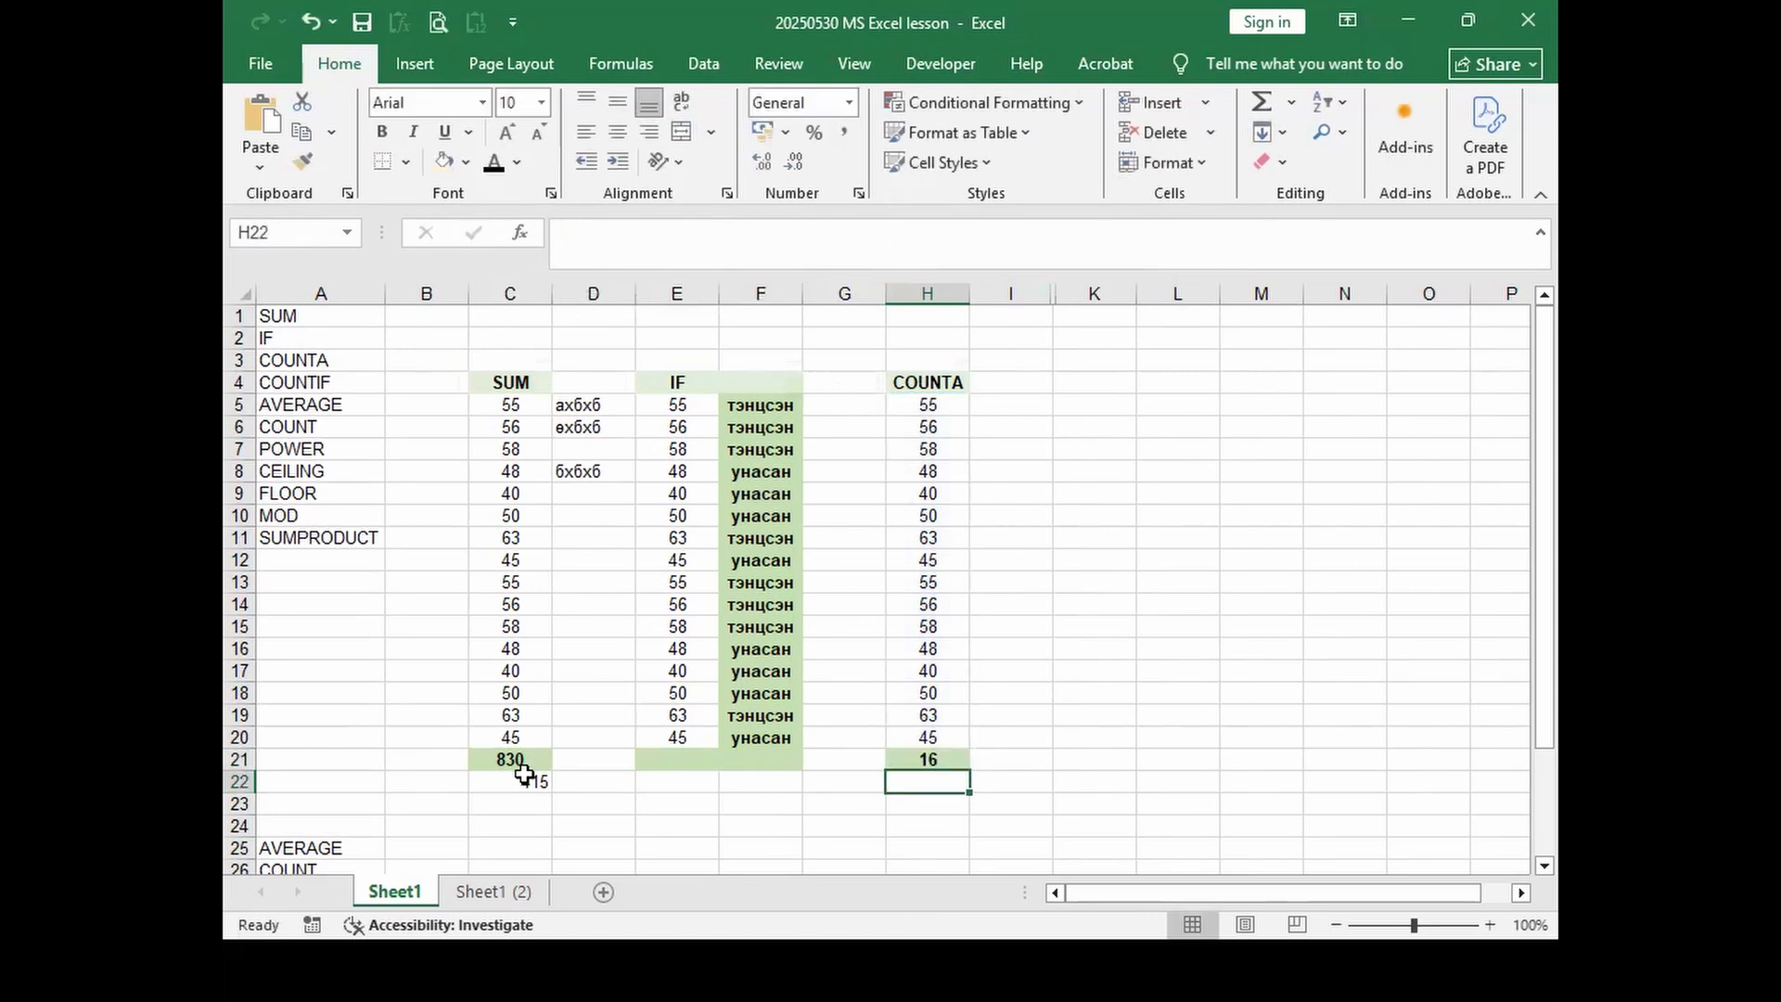
left_click_drag(525, 410, 524, 742)
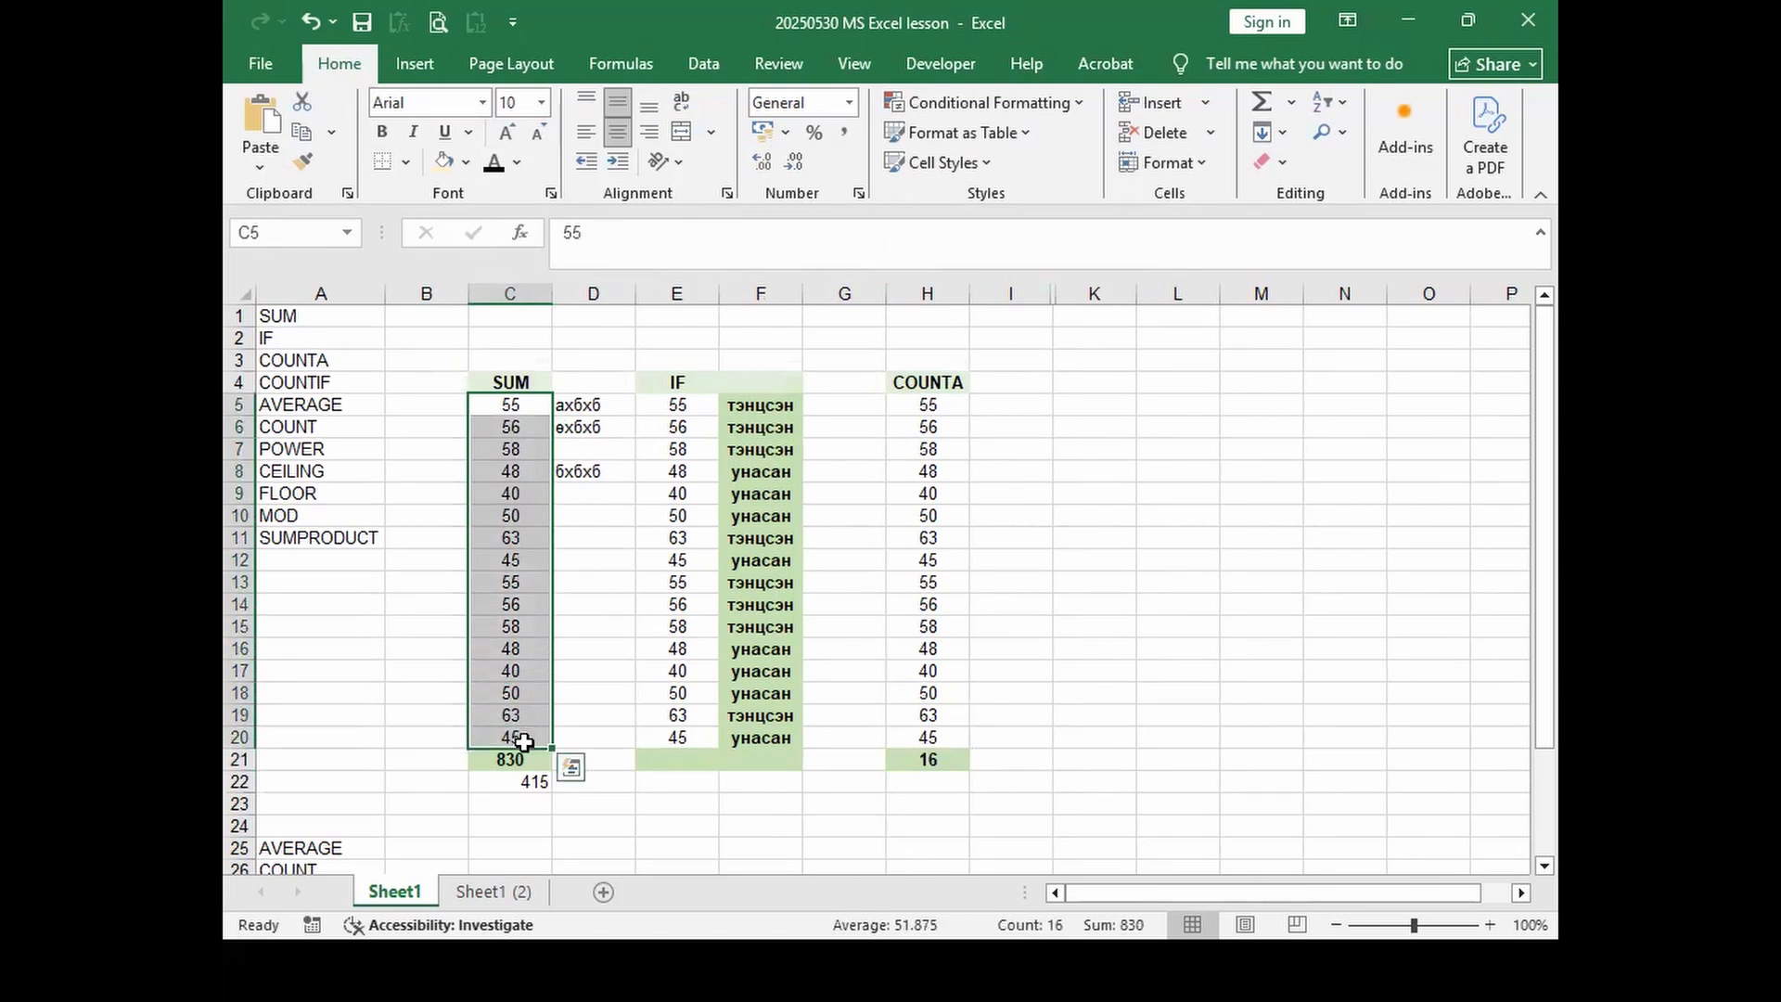
left_click_drag(929, 405, 927, 742)
left_click(928, 759)
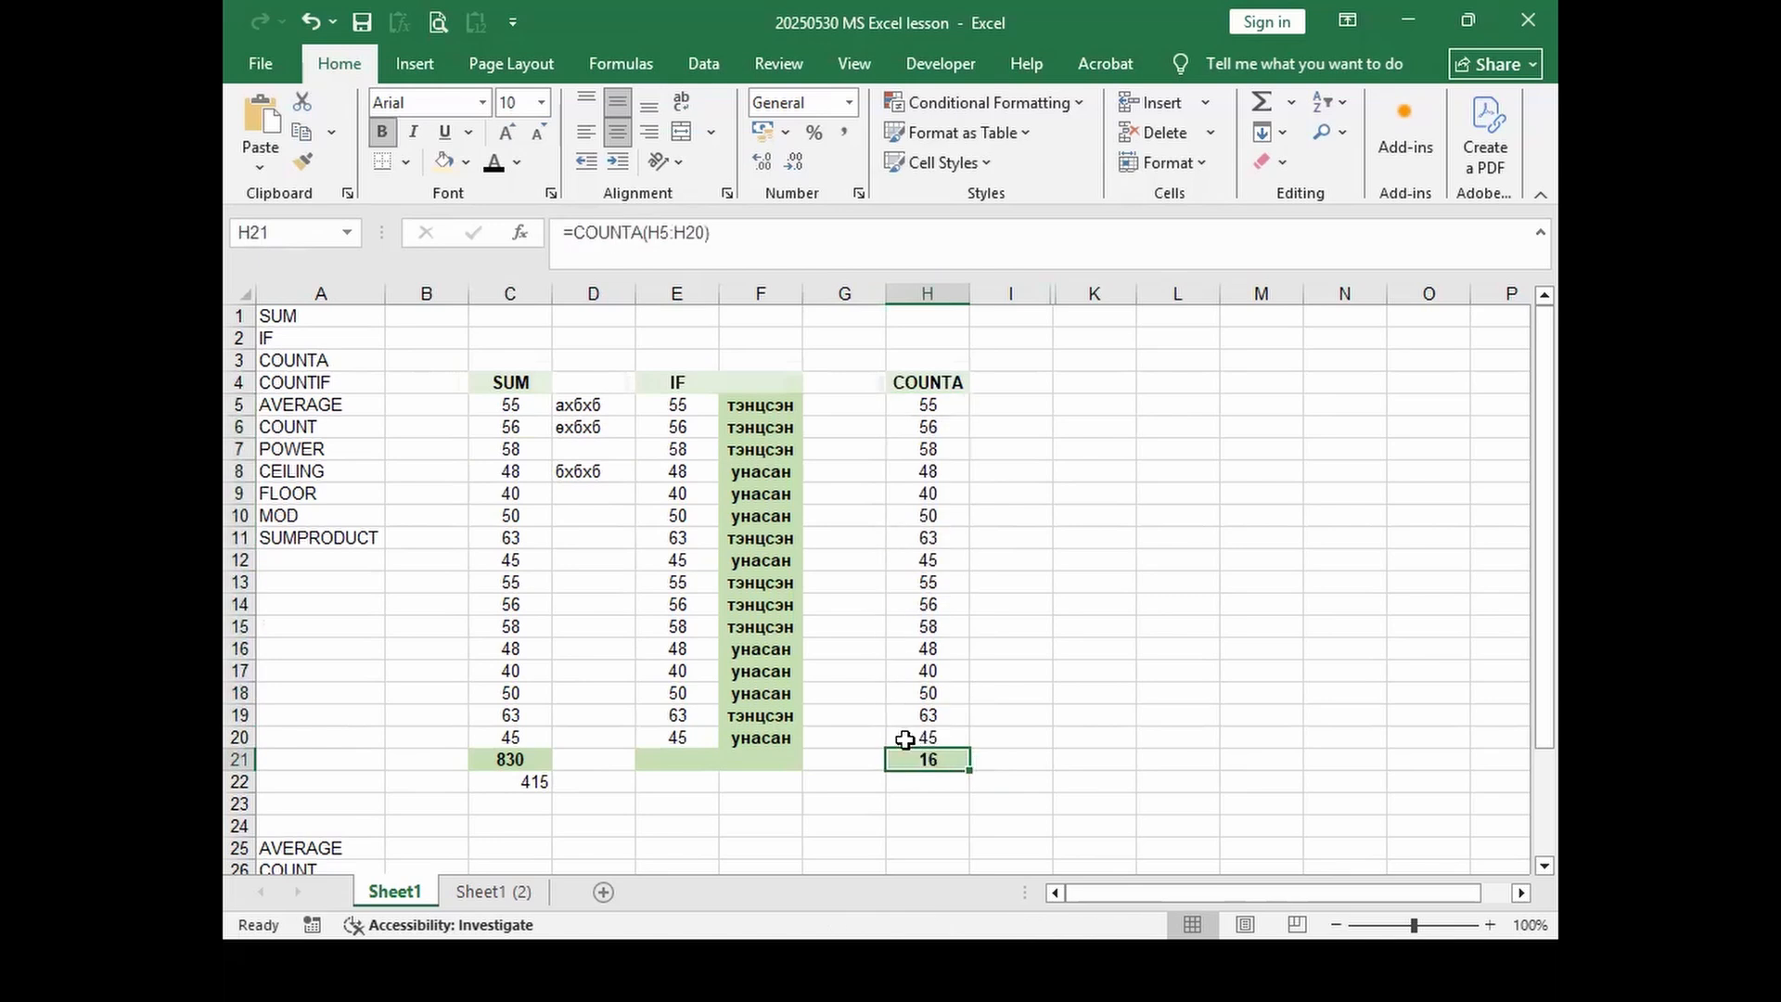
Step: Clear the 63 in H11 and the 58 in H15 so COUNTA reads 14
left_click(937, 543)
key("Delete")
left_click(926, 617)
key("Delete")
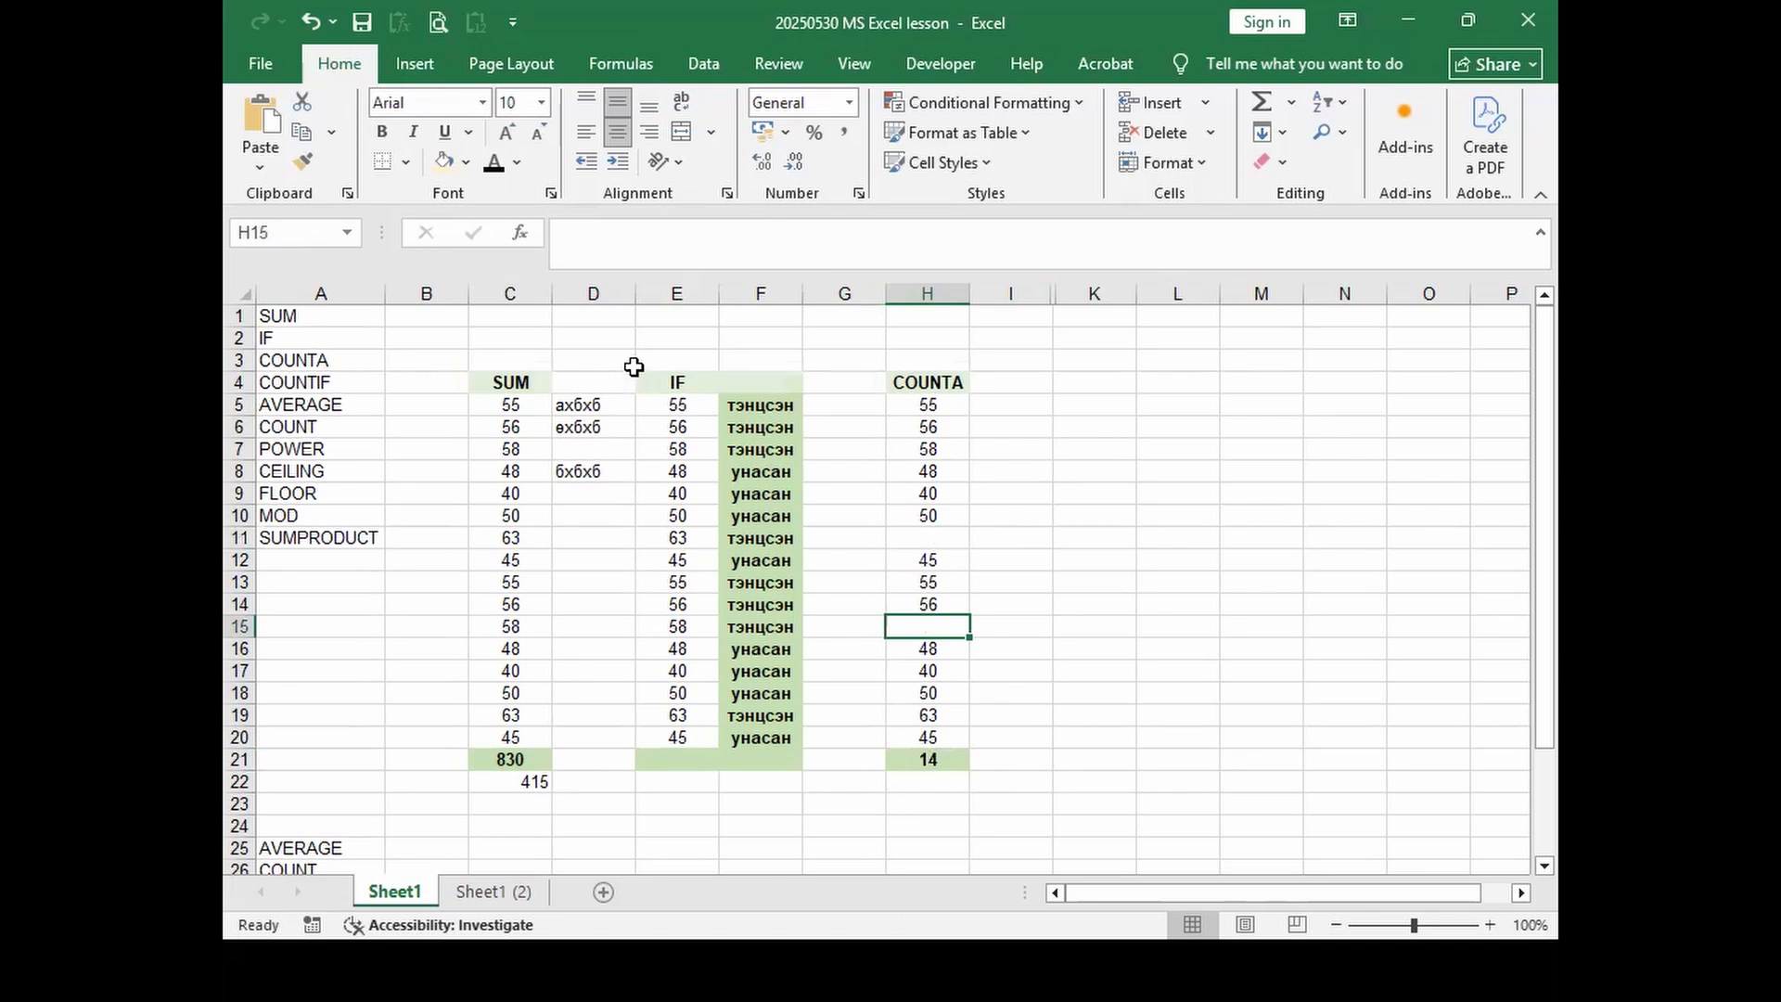
left_click(907, 764)
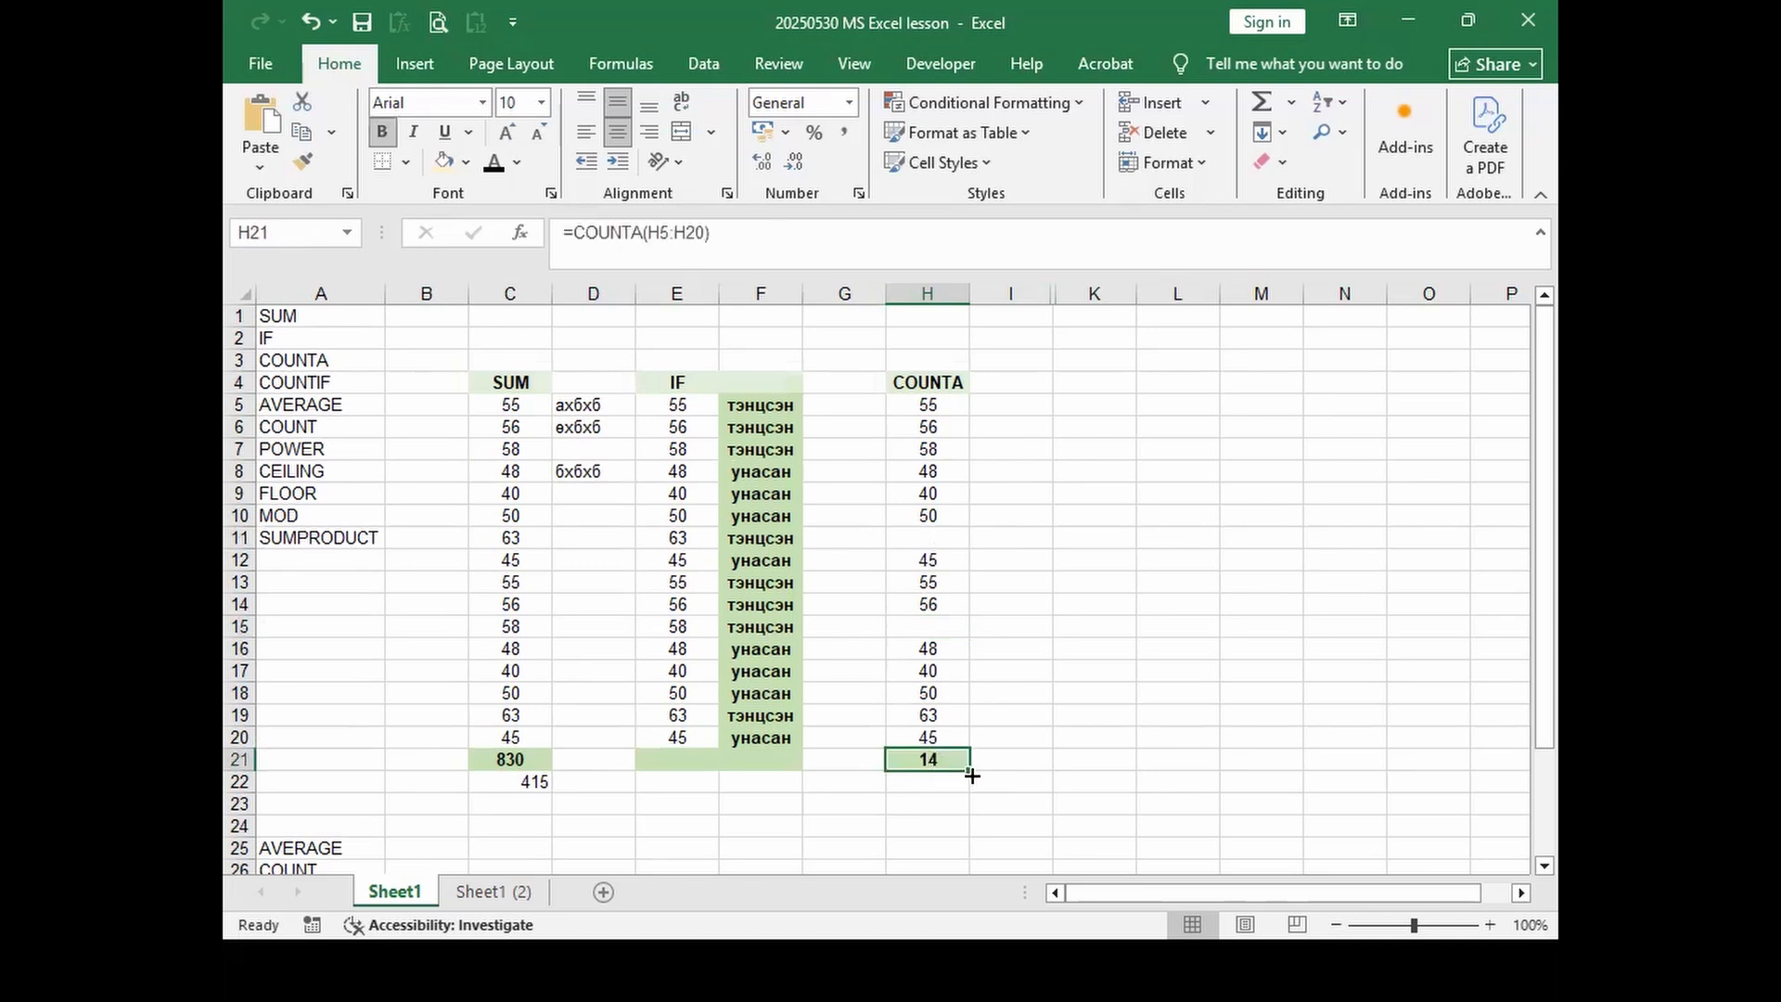
Step: Copy the COUNTA formula into G21 and change it to =COUNTA(F5:F20)
left_click_drag(852, 764, 852, 760)
left_click(669, 251)
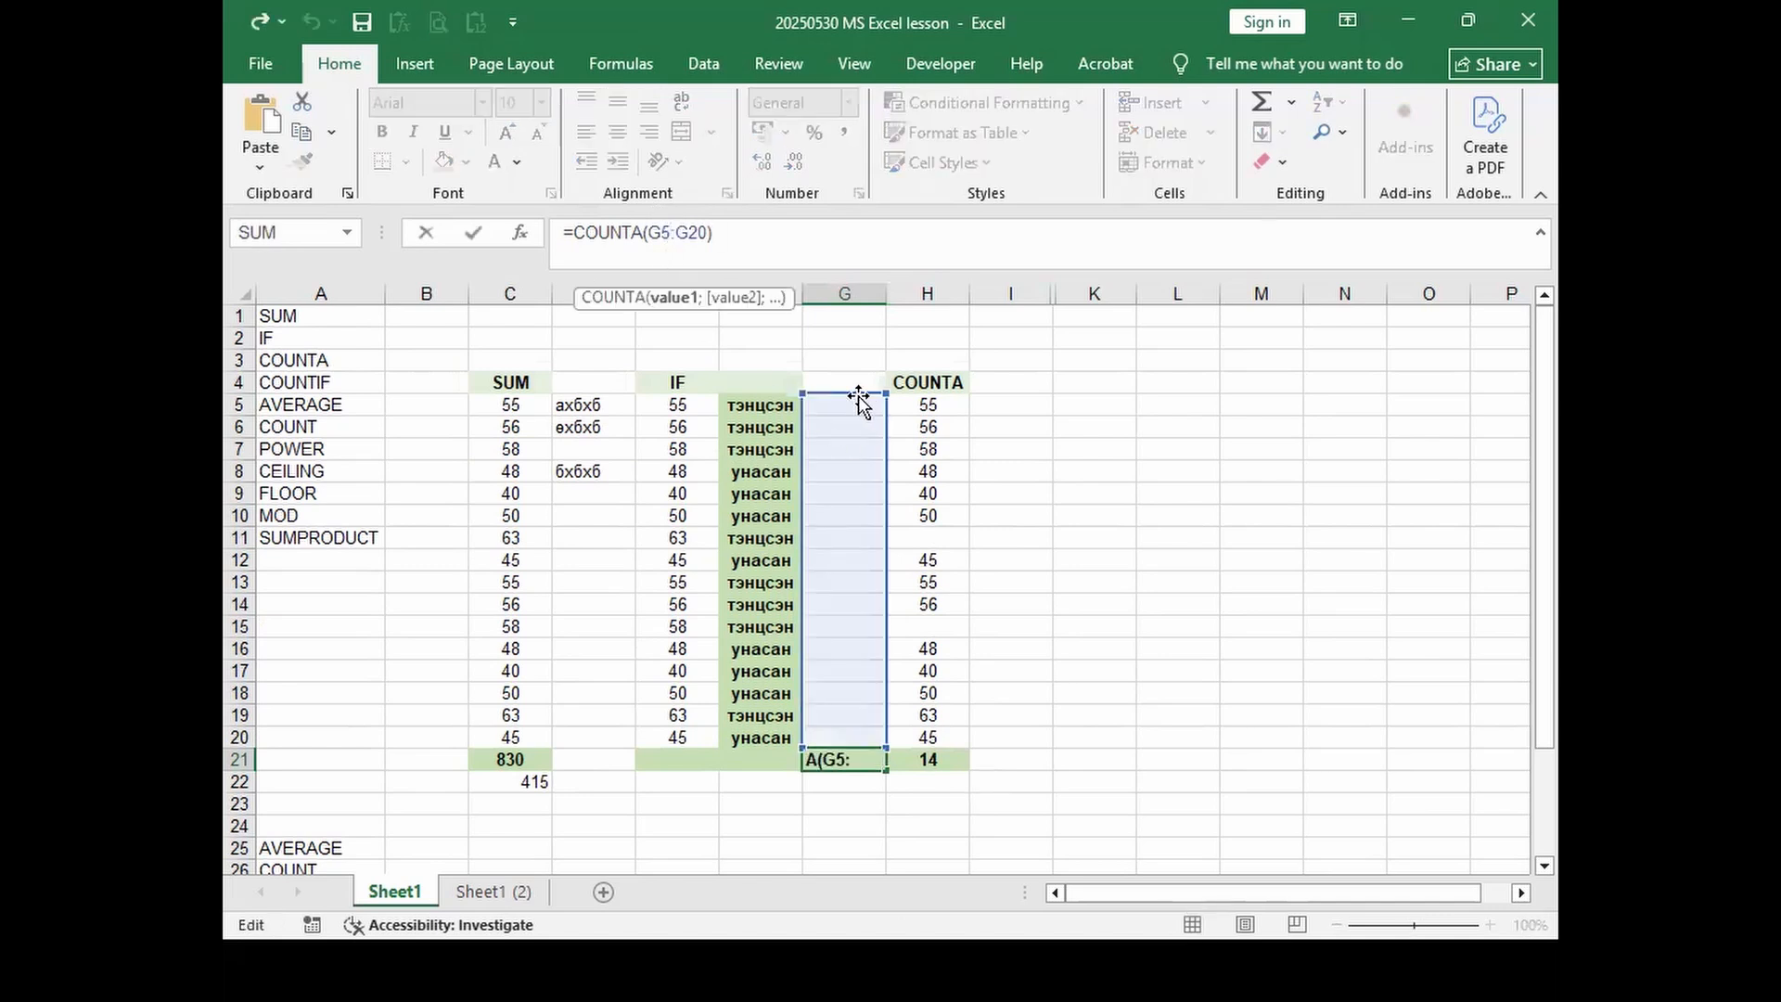
left_click_drag(862, 405, 772, 406)
key("Return")
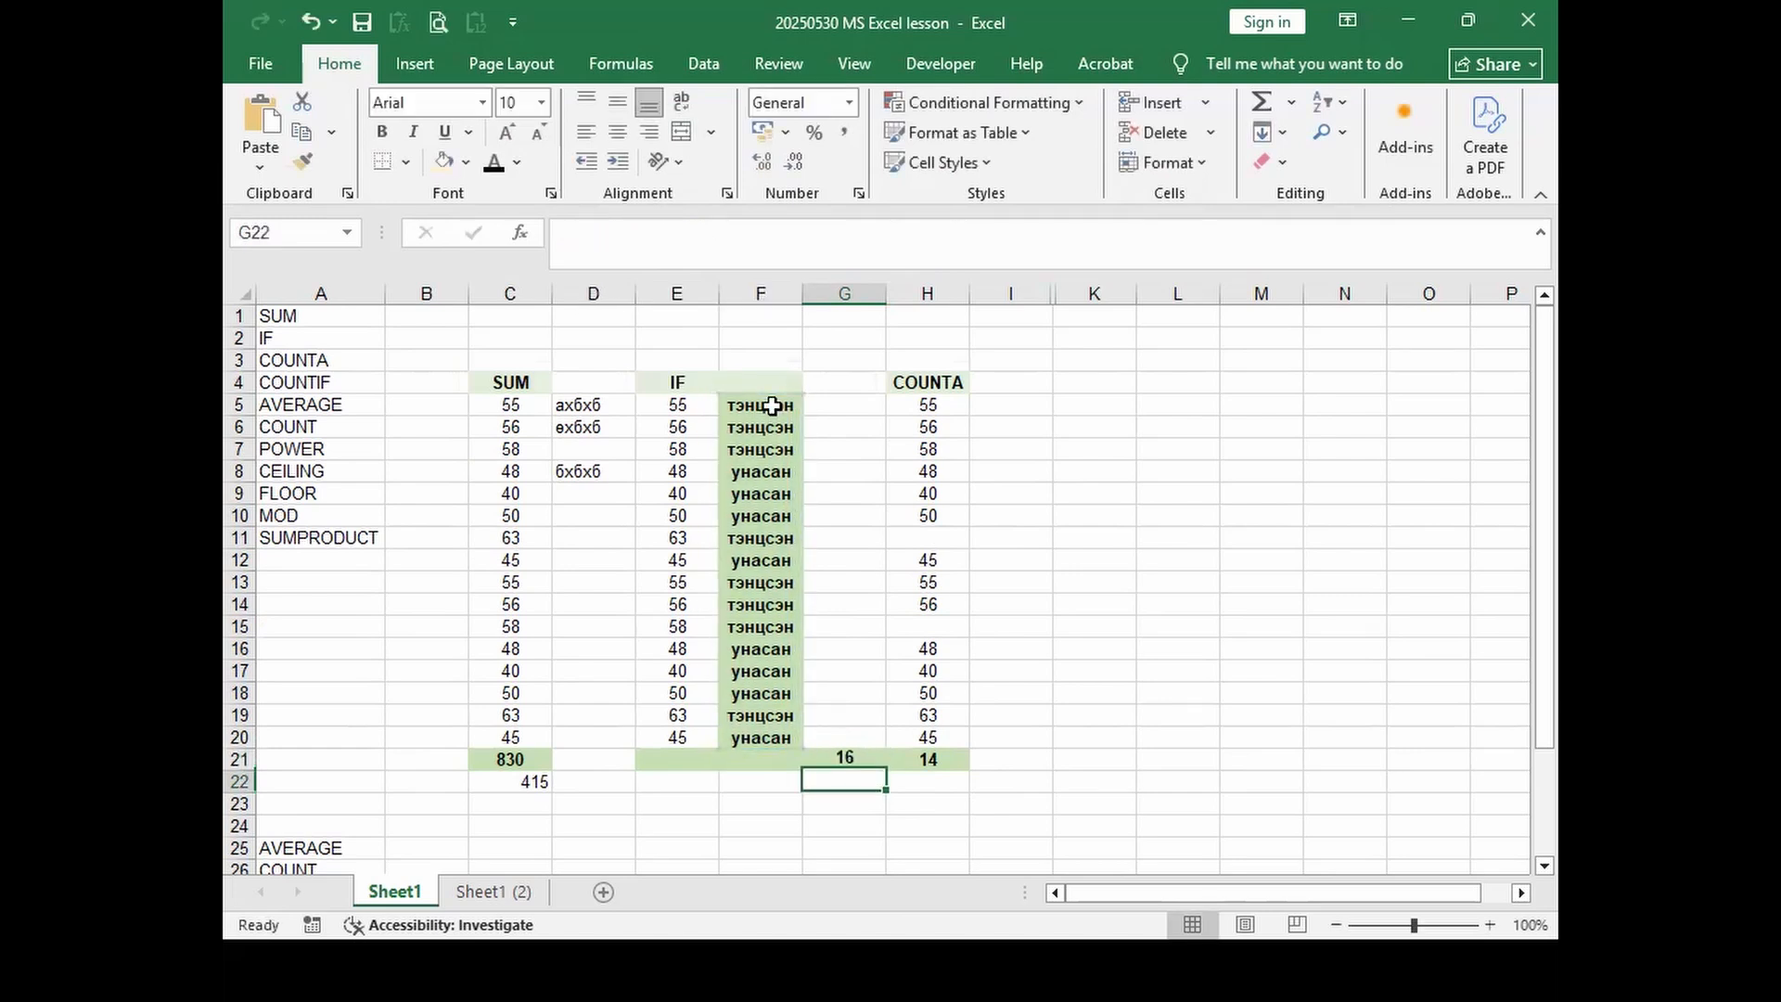
left_click(839, 758)
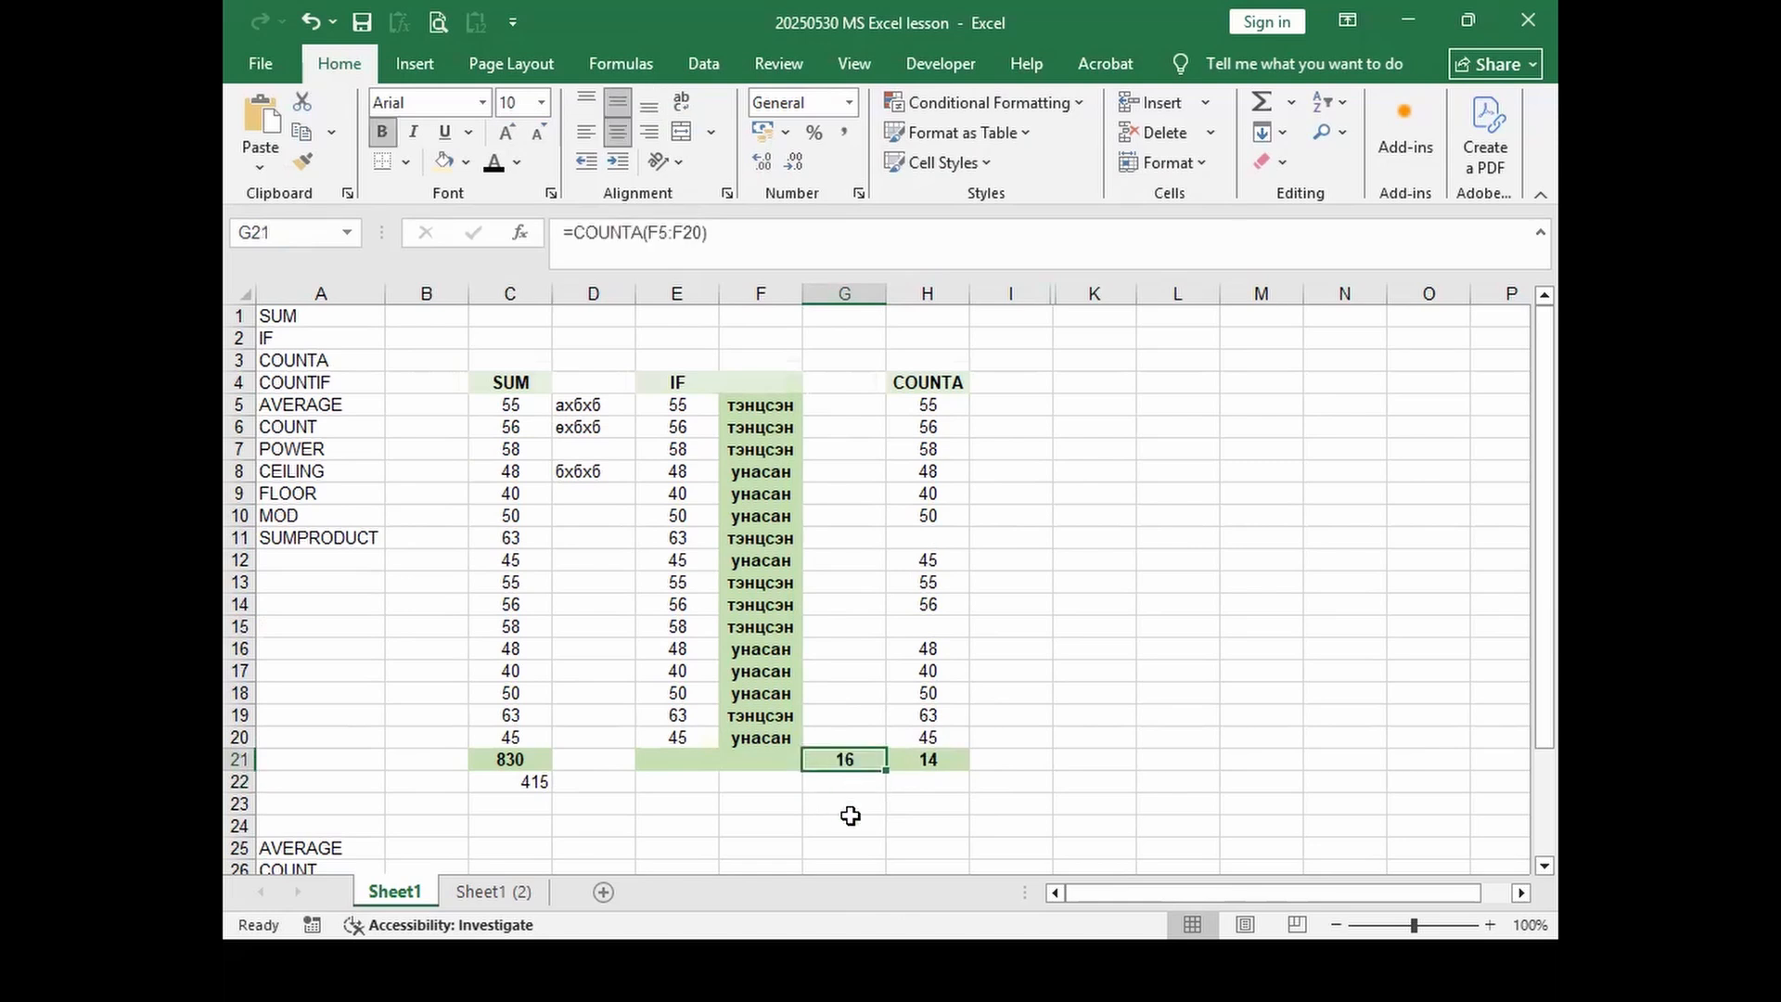
key("Right")
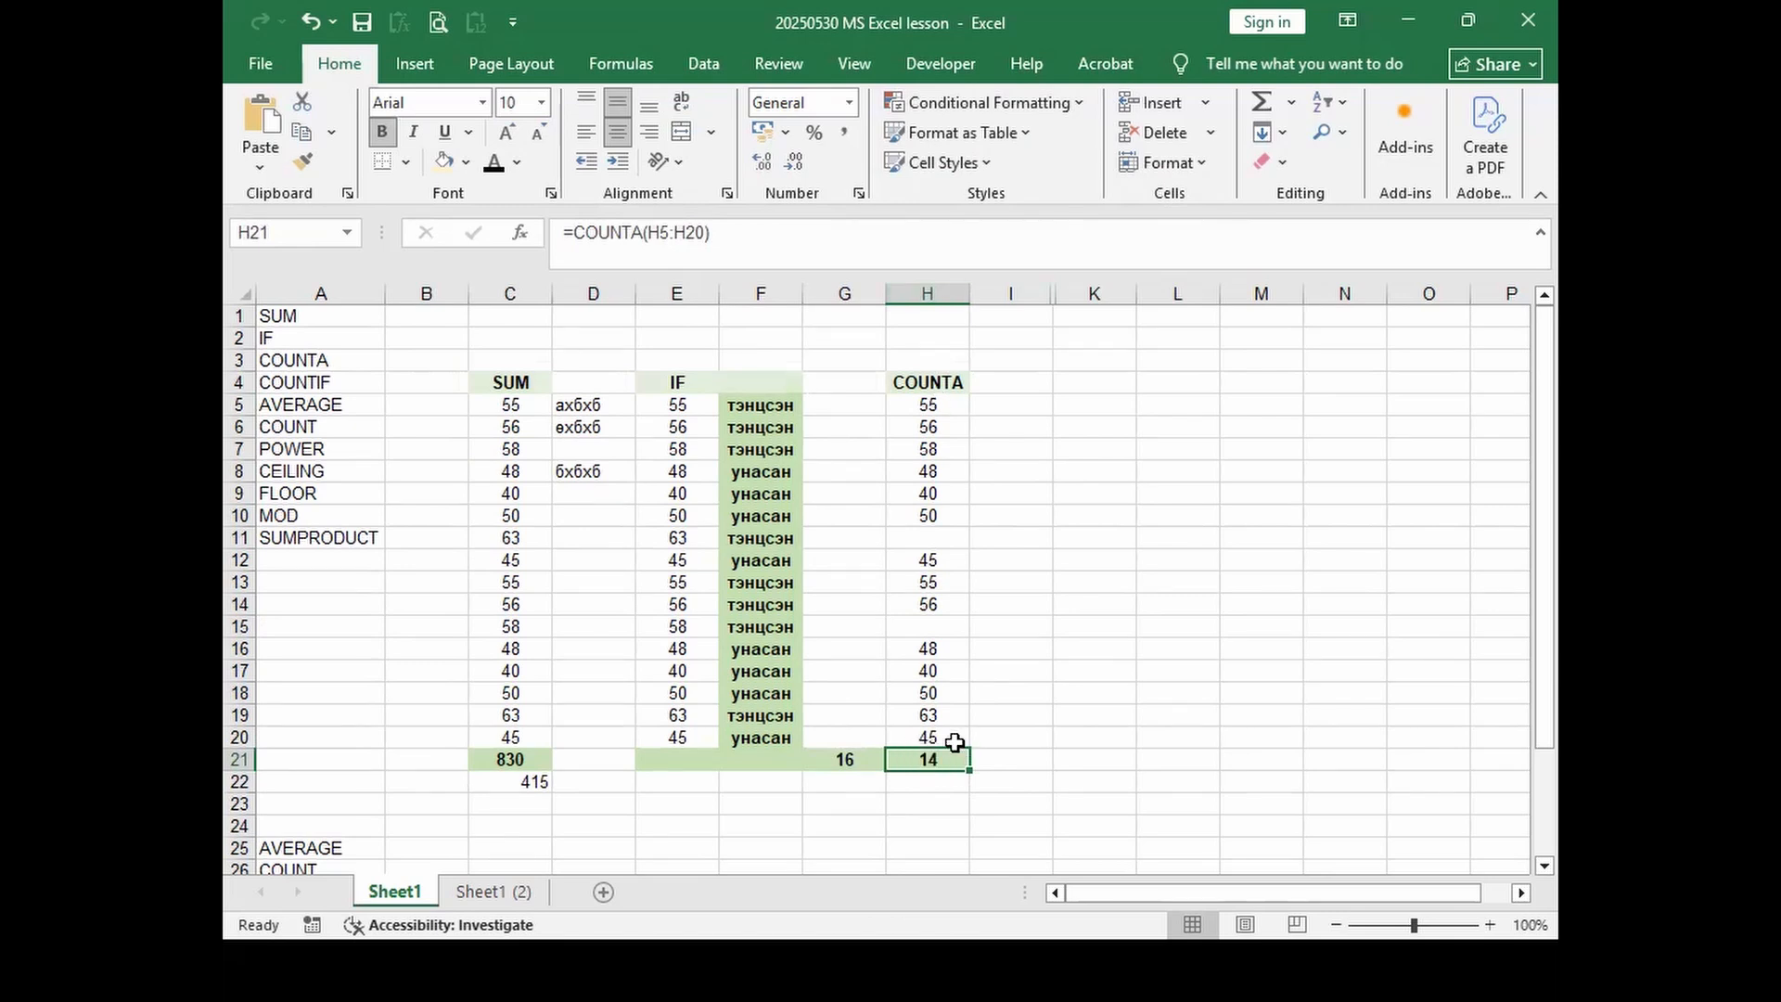
Step: Select columns I through K, then switch to the LUNCH 2024 workbook
left_click_drag(1015, 293, 1094, 293)
right_click(1049, 295)
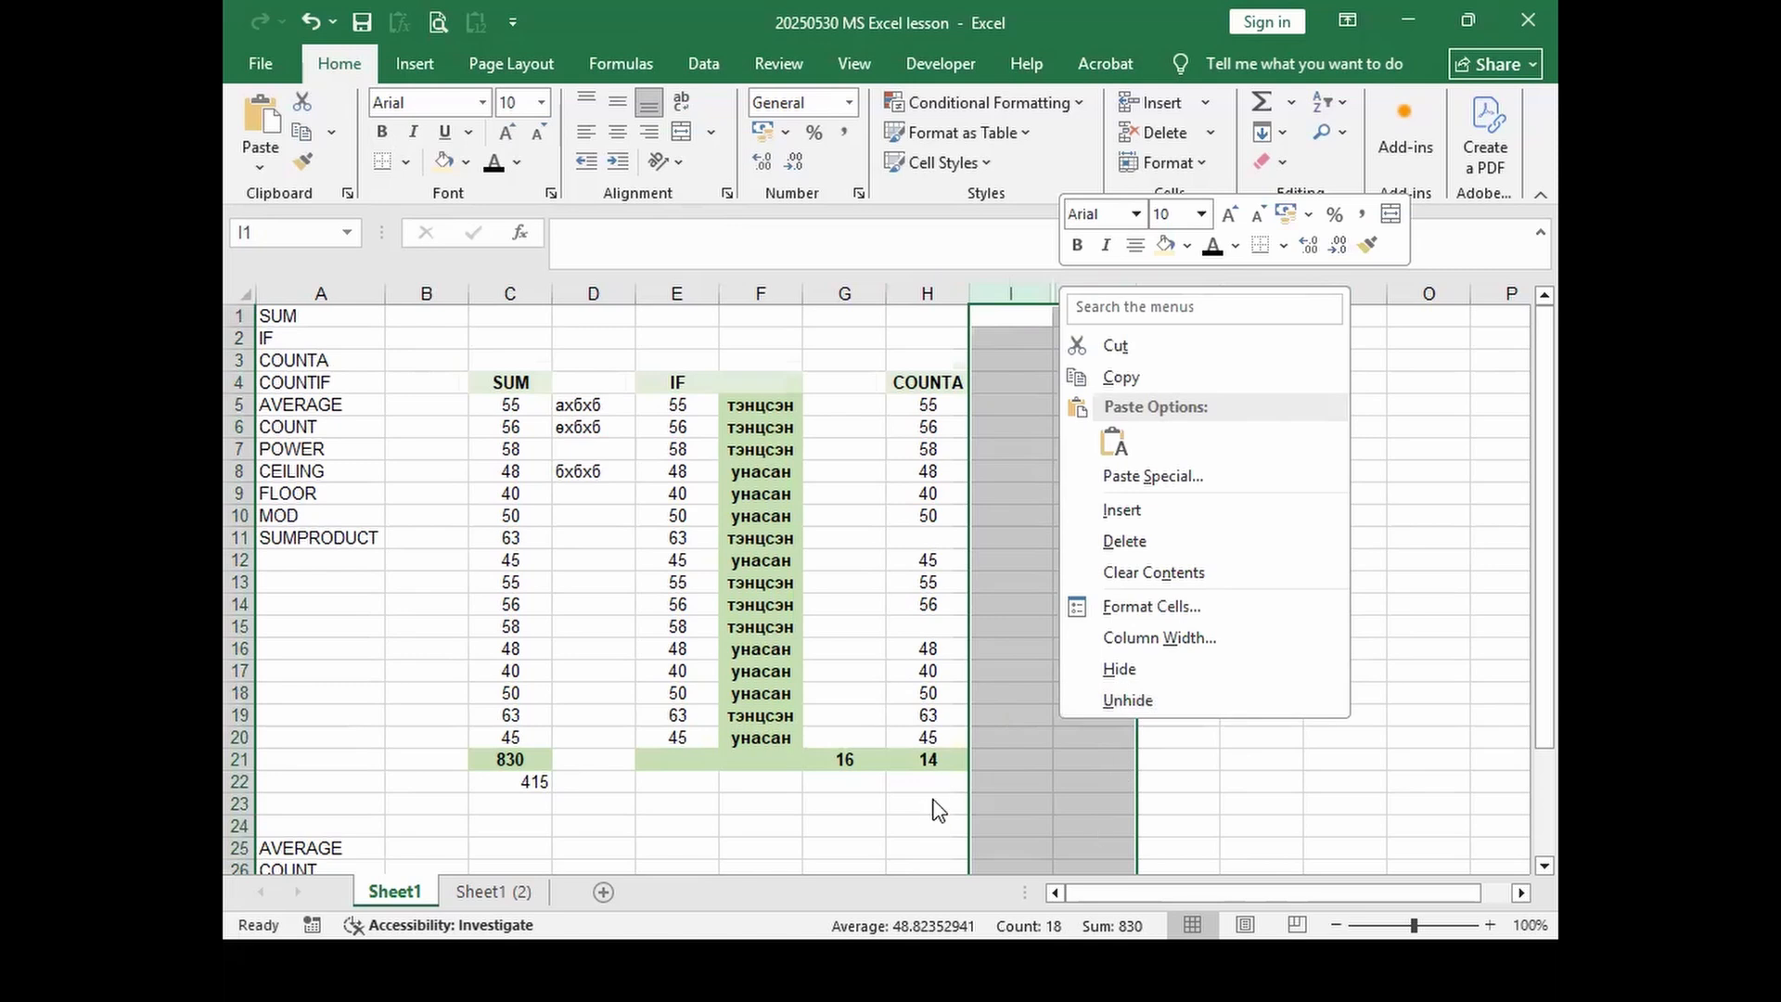
key("alt+Tab")
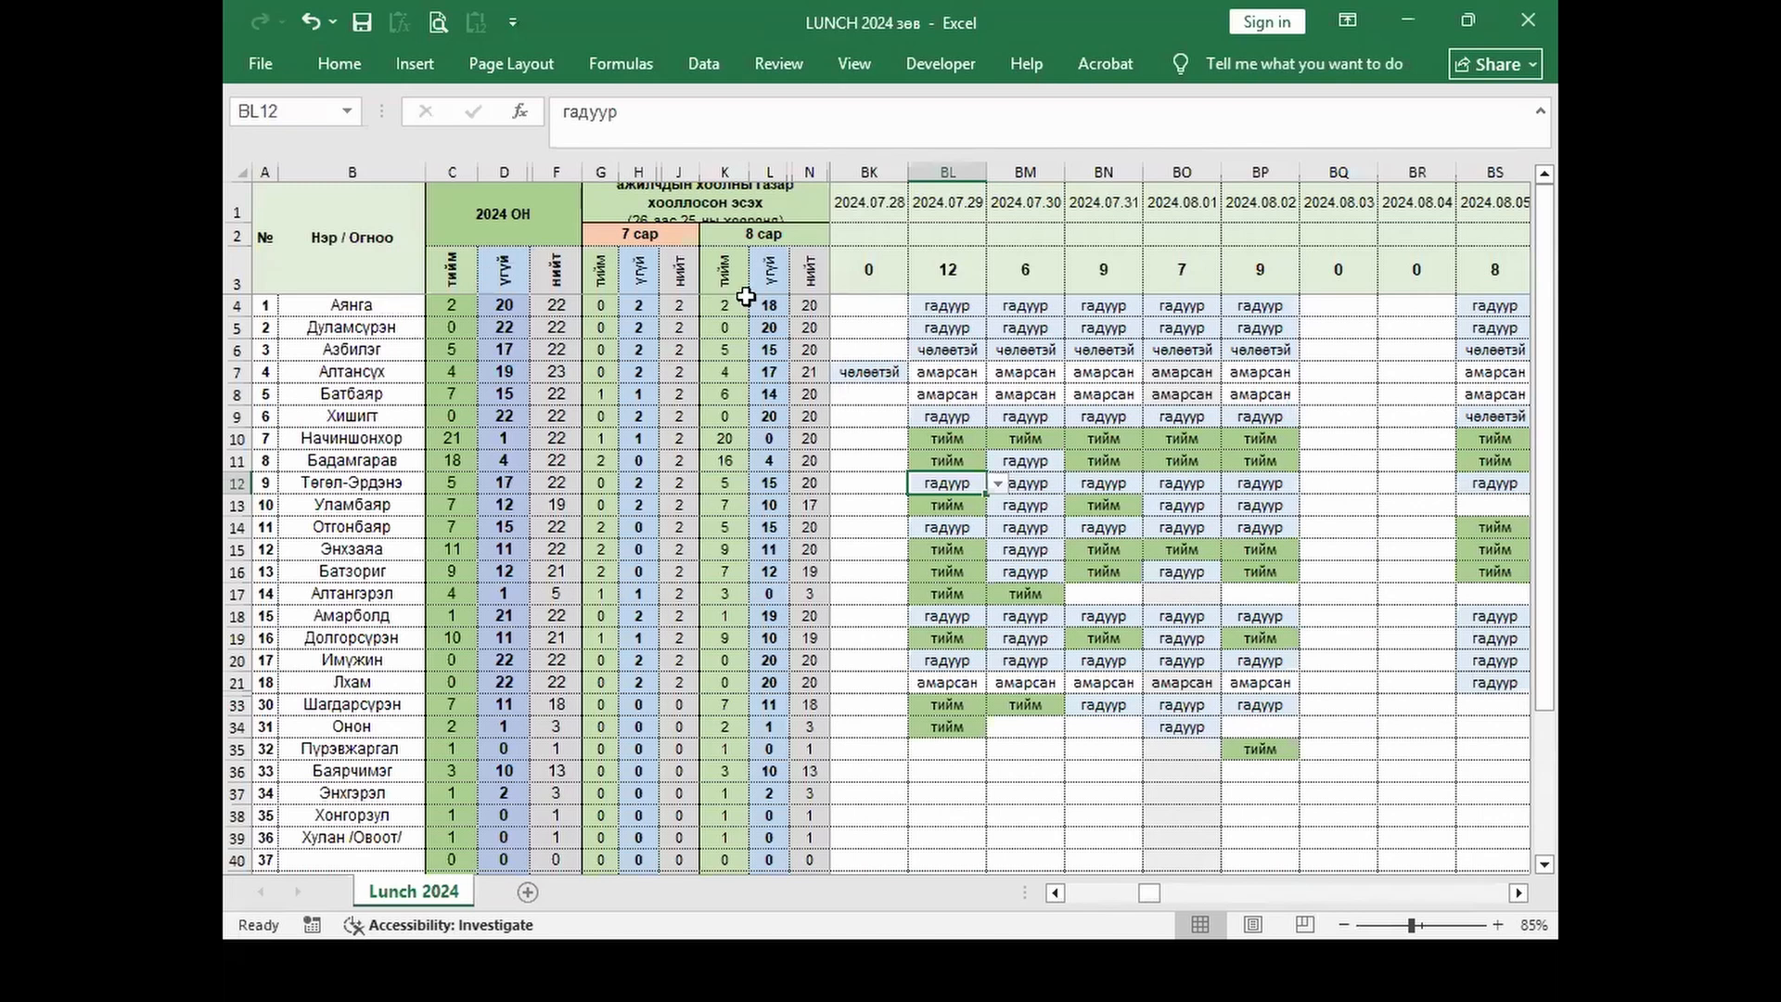
Step: Inspect the COUNTIF formula in BL3 and select the column BL attendance entries
left_click(350, 308)
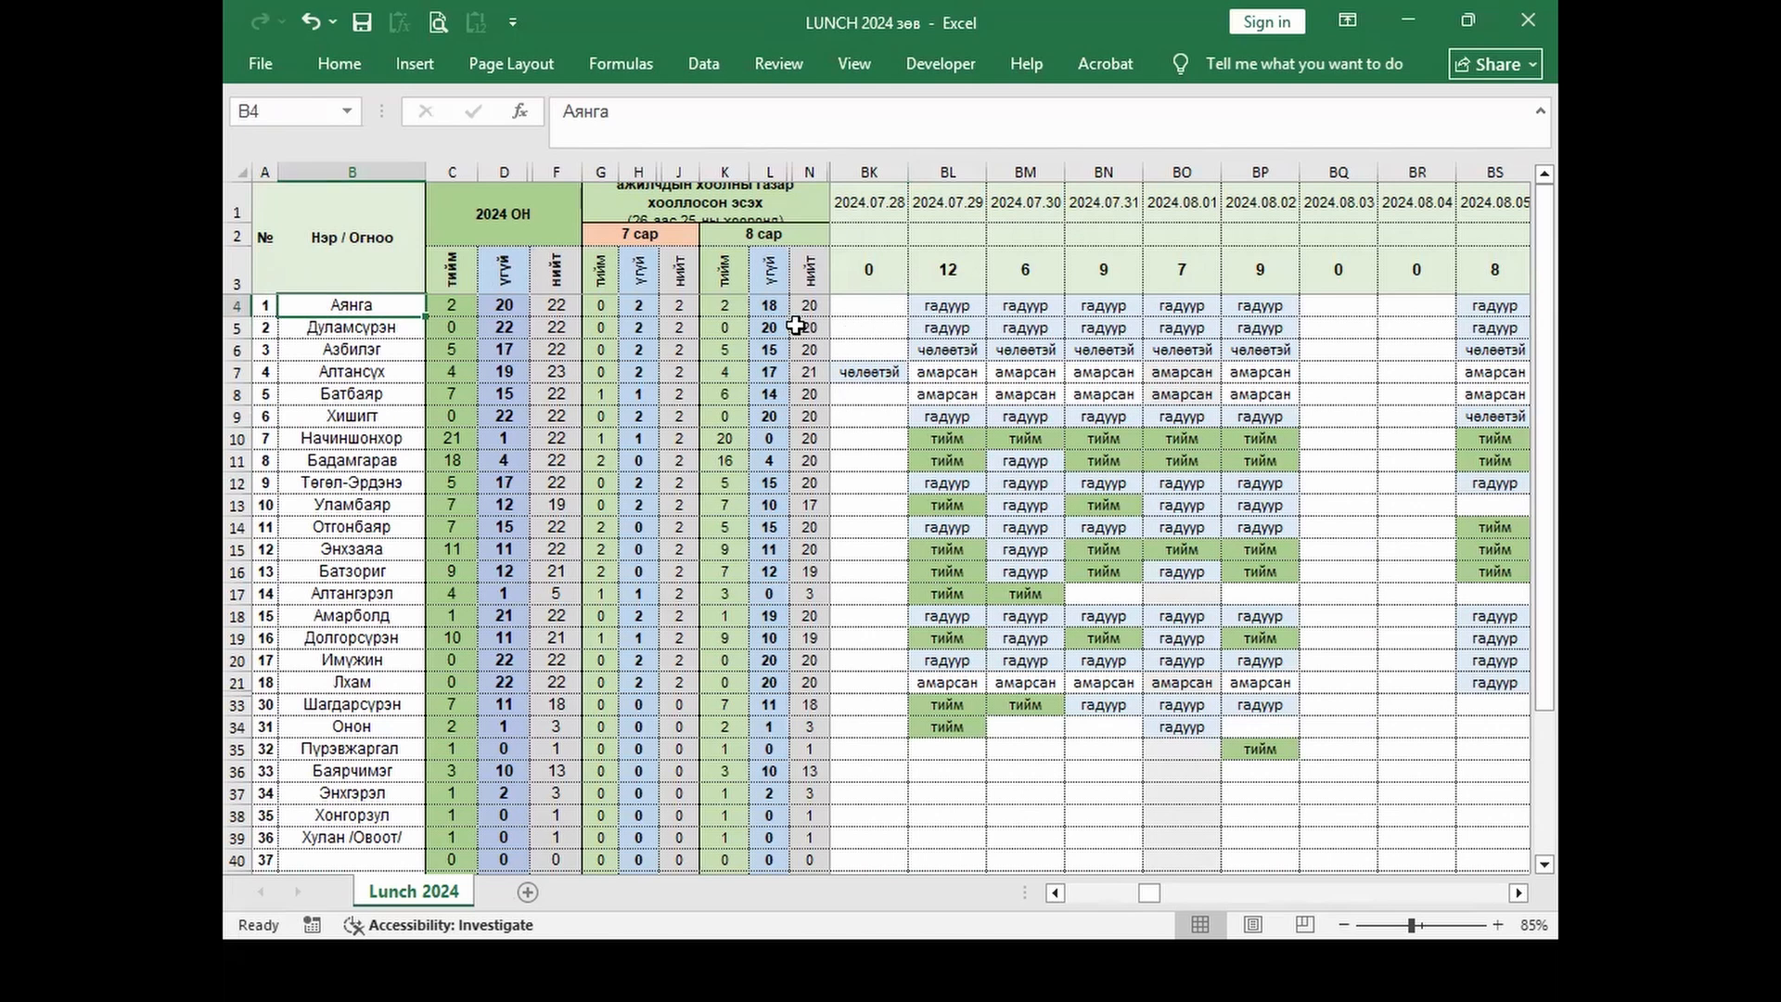
left_click(943, 275)
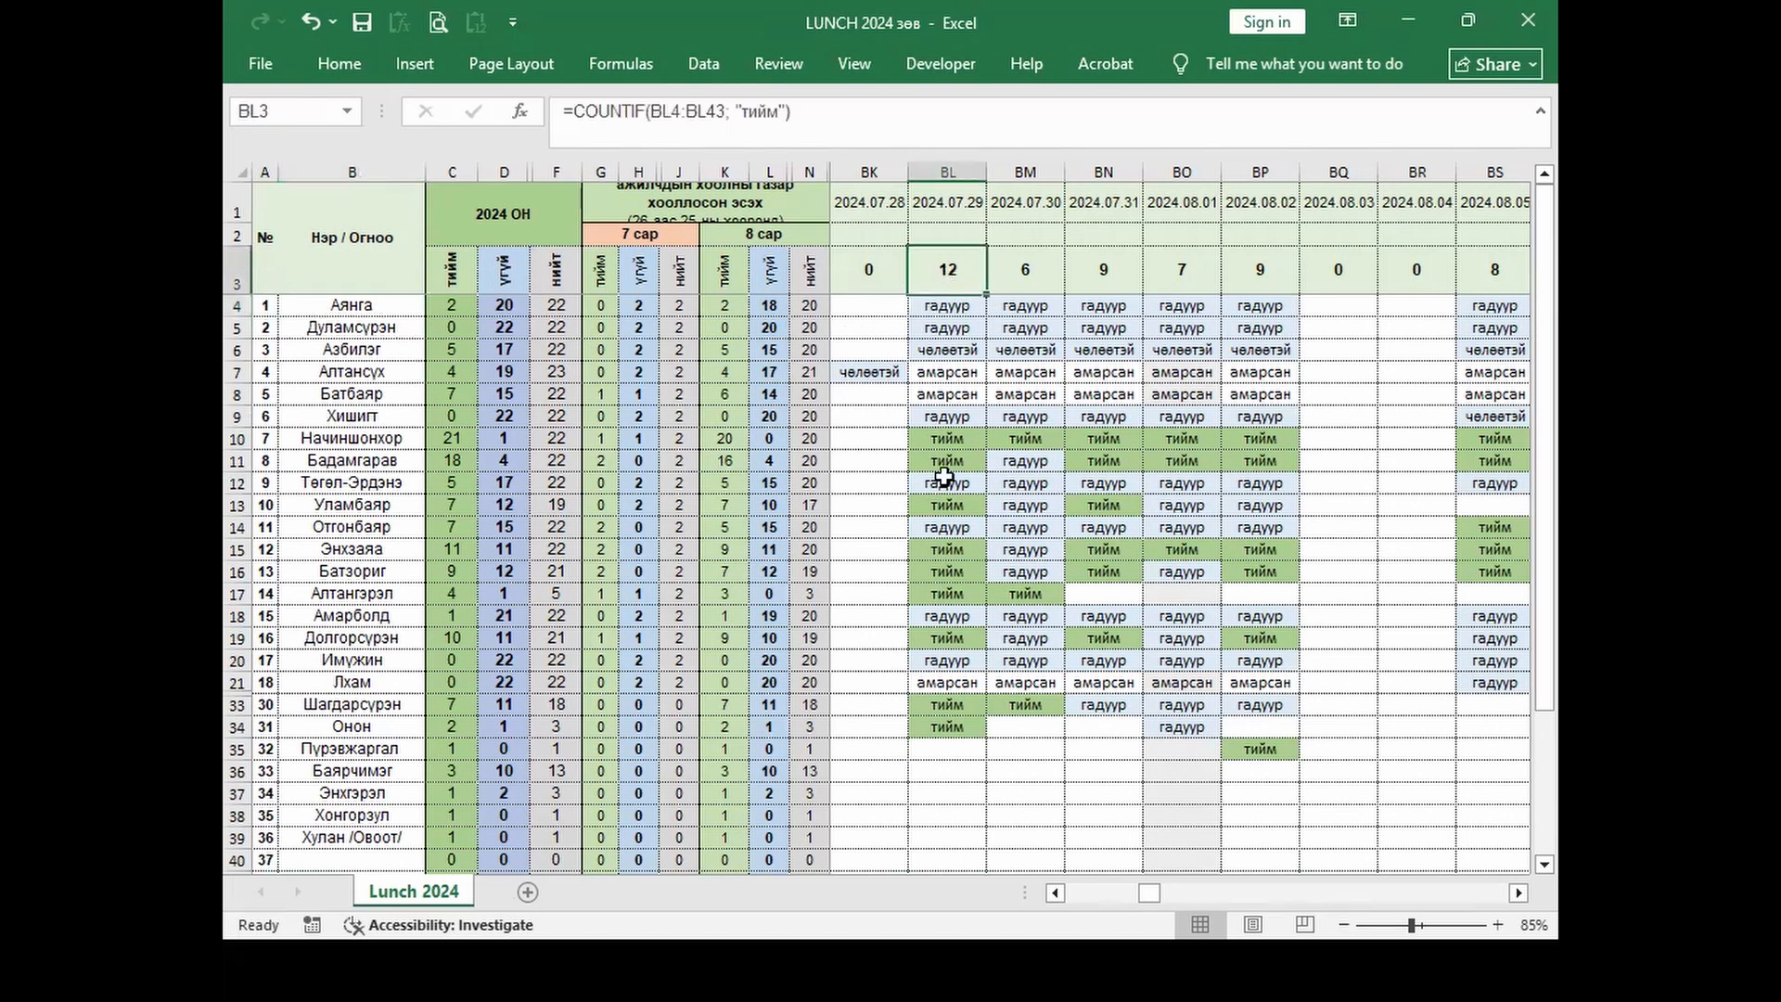
left_click_drag(969, 730, 934, 300)
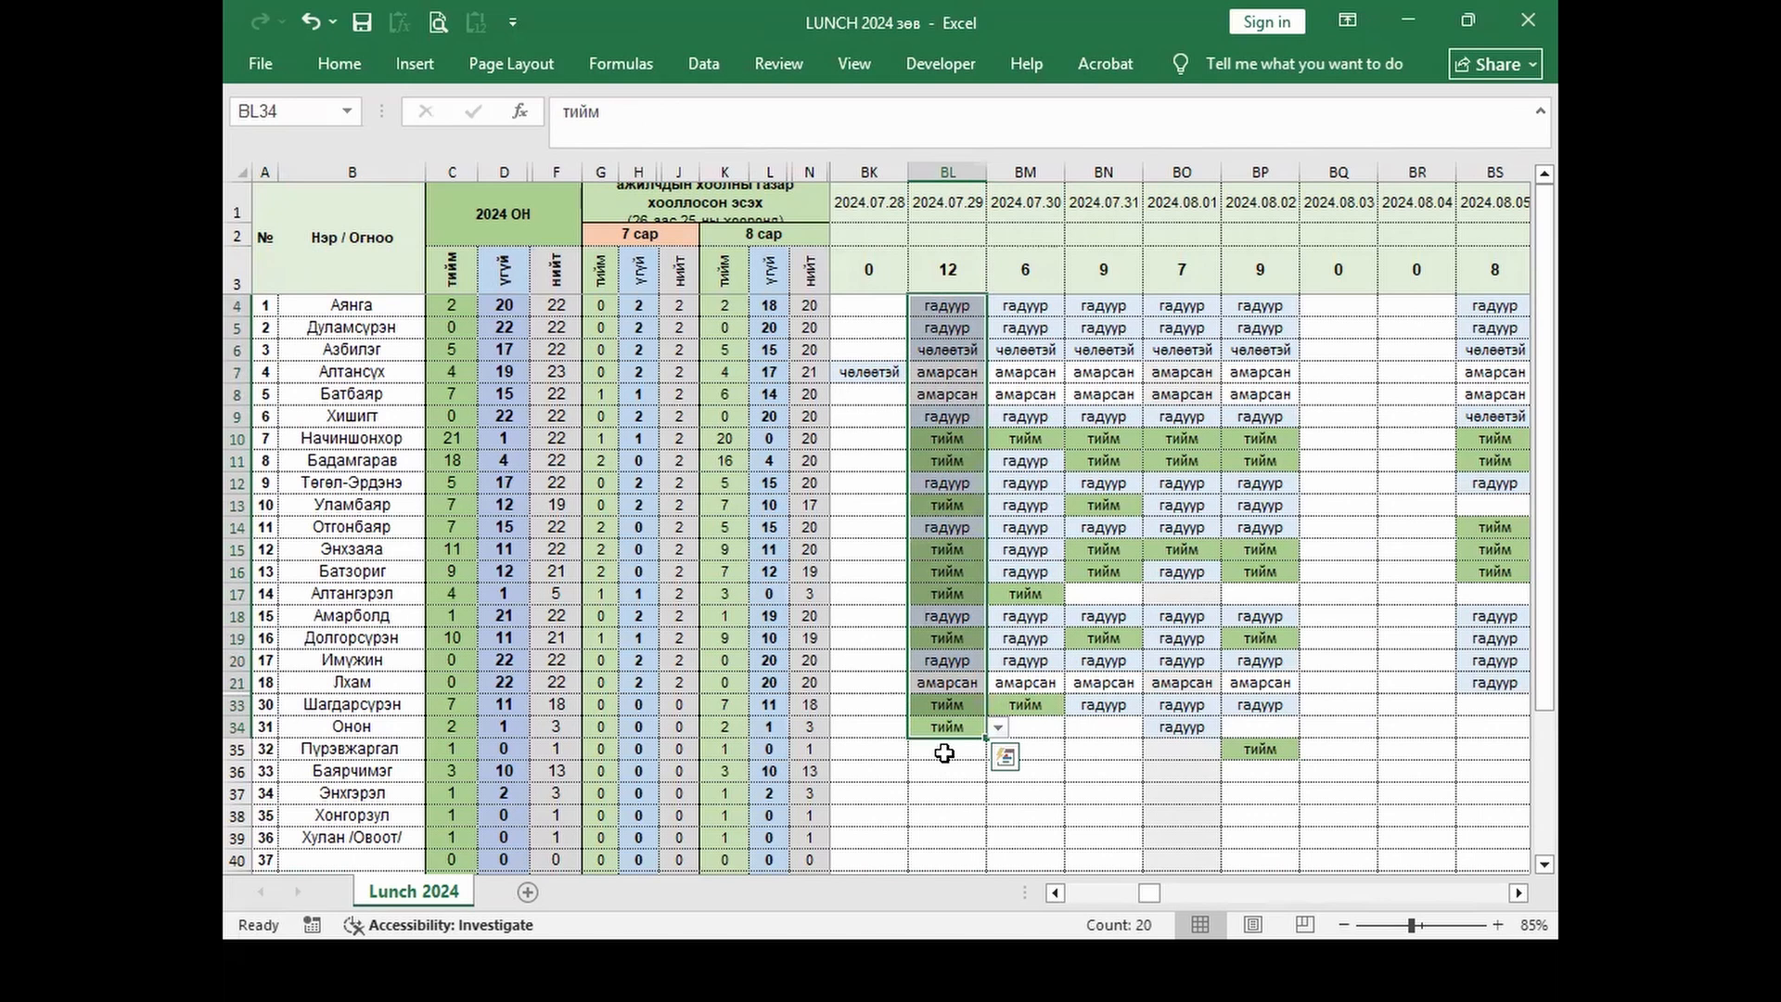
left_click(938, 791)
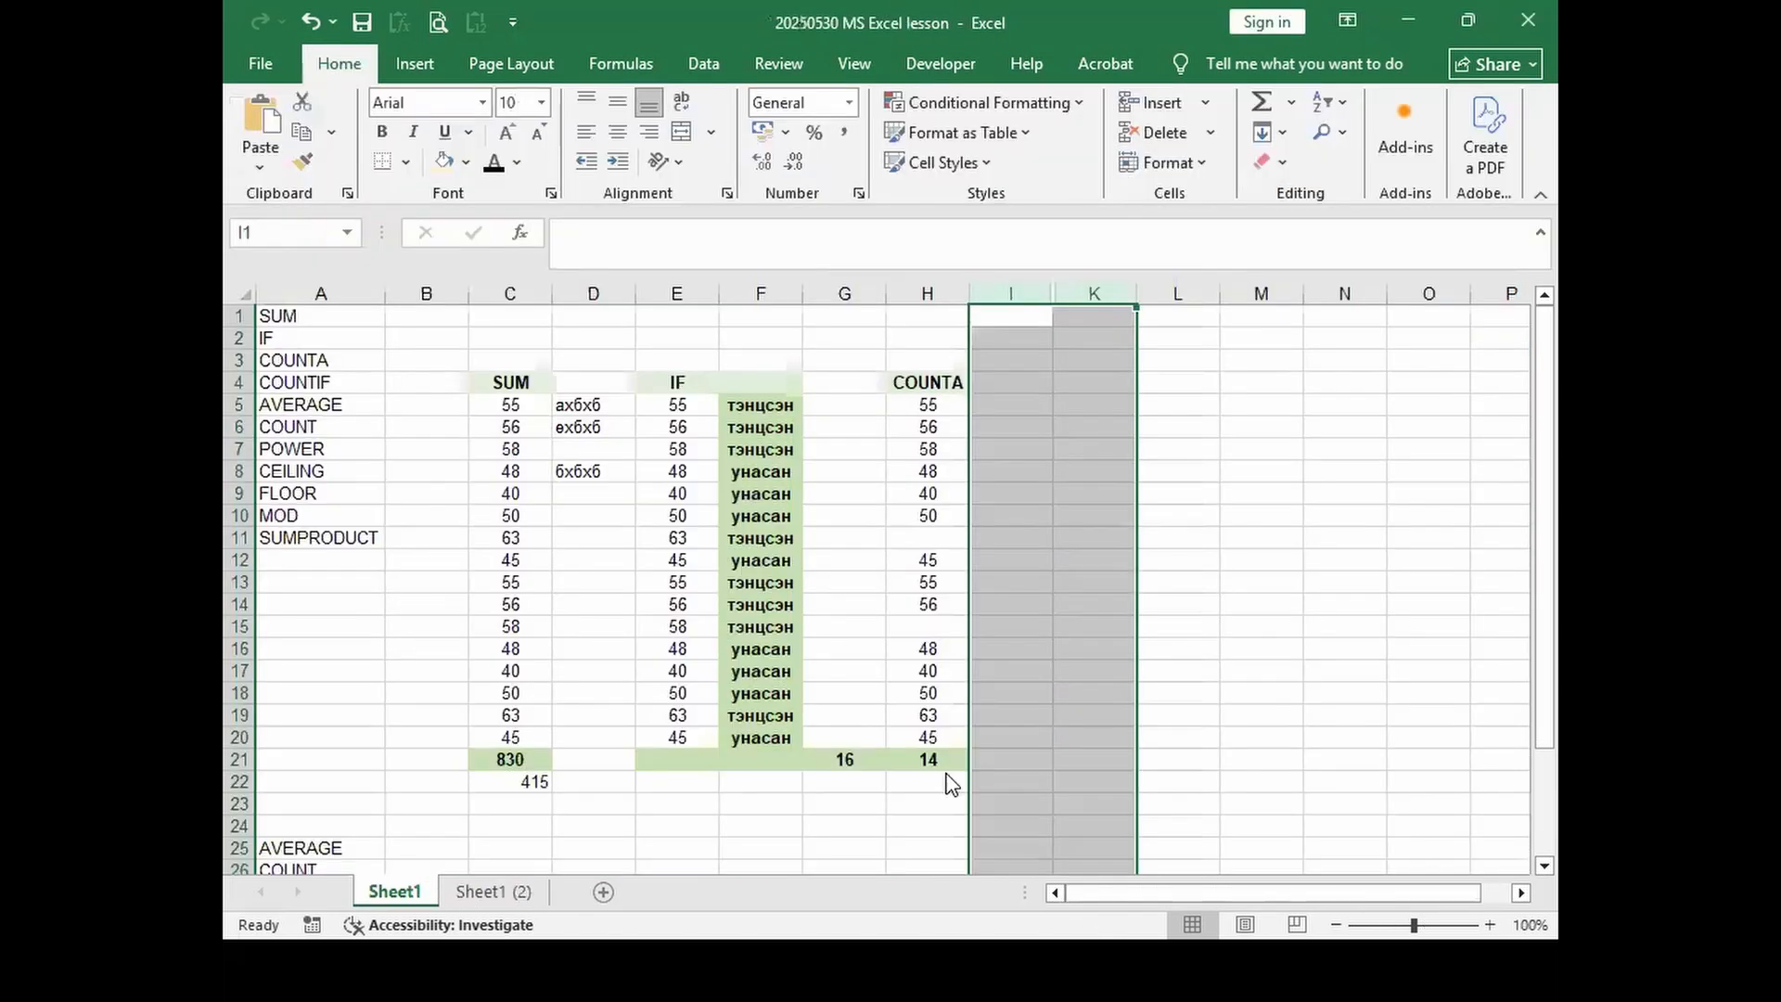
Step: Unhide column J to reveal the COUNTIF heading, comparing it with the COUNTA heading
right_click(1035, 295)
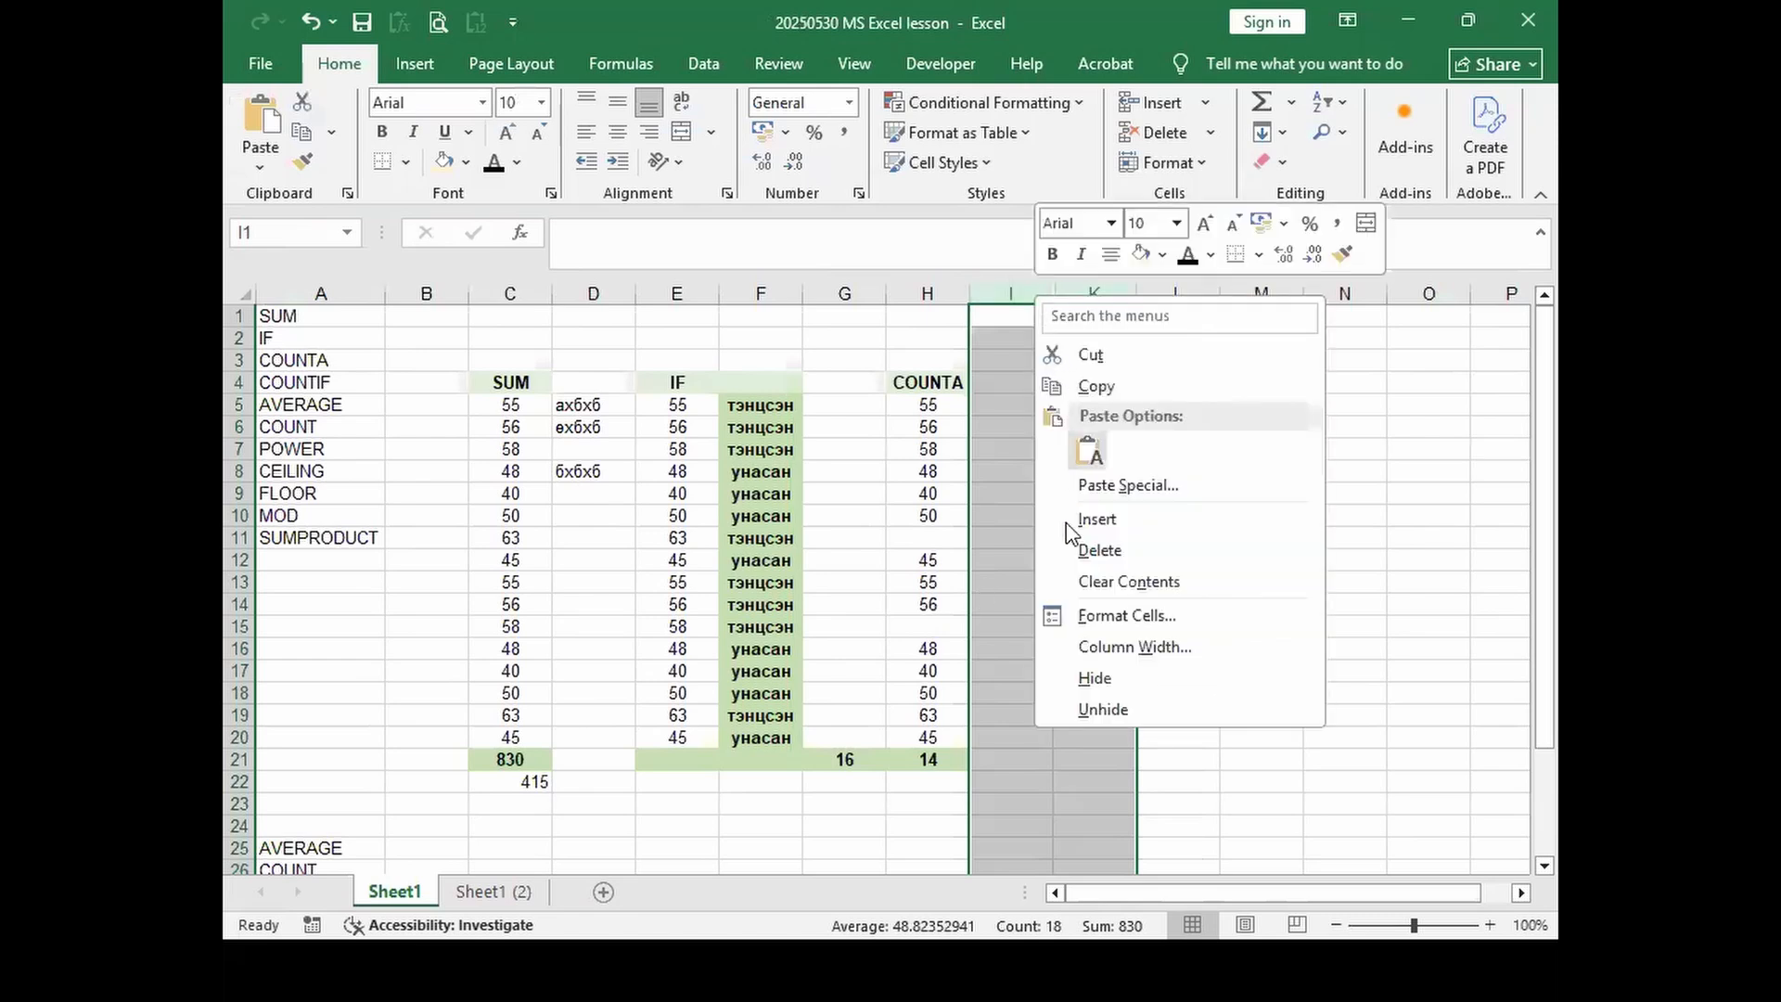
left_click(1089, 709)
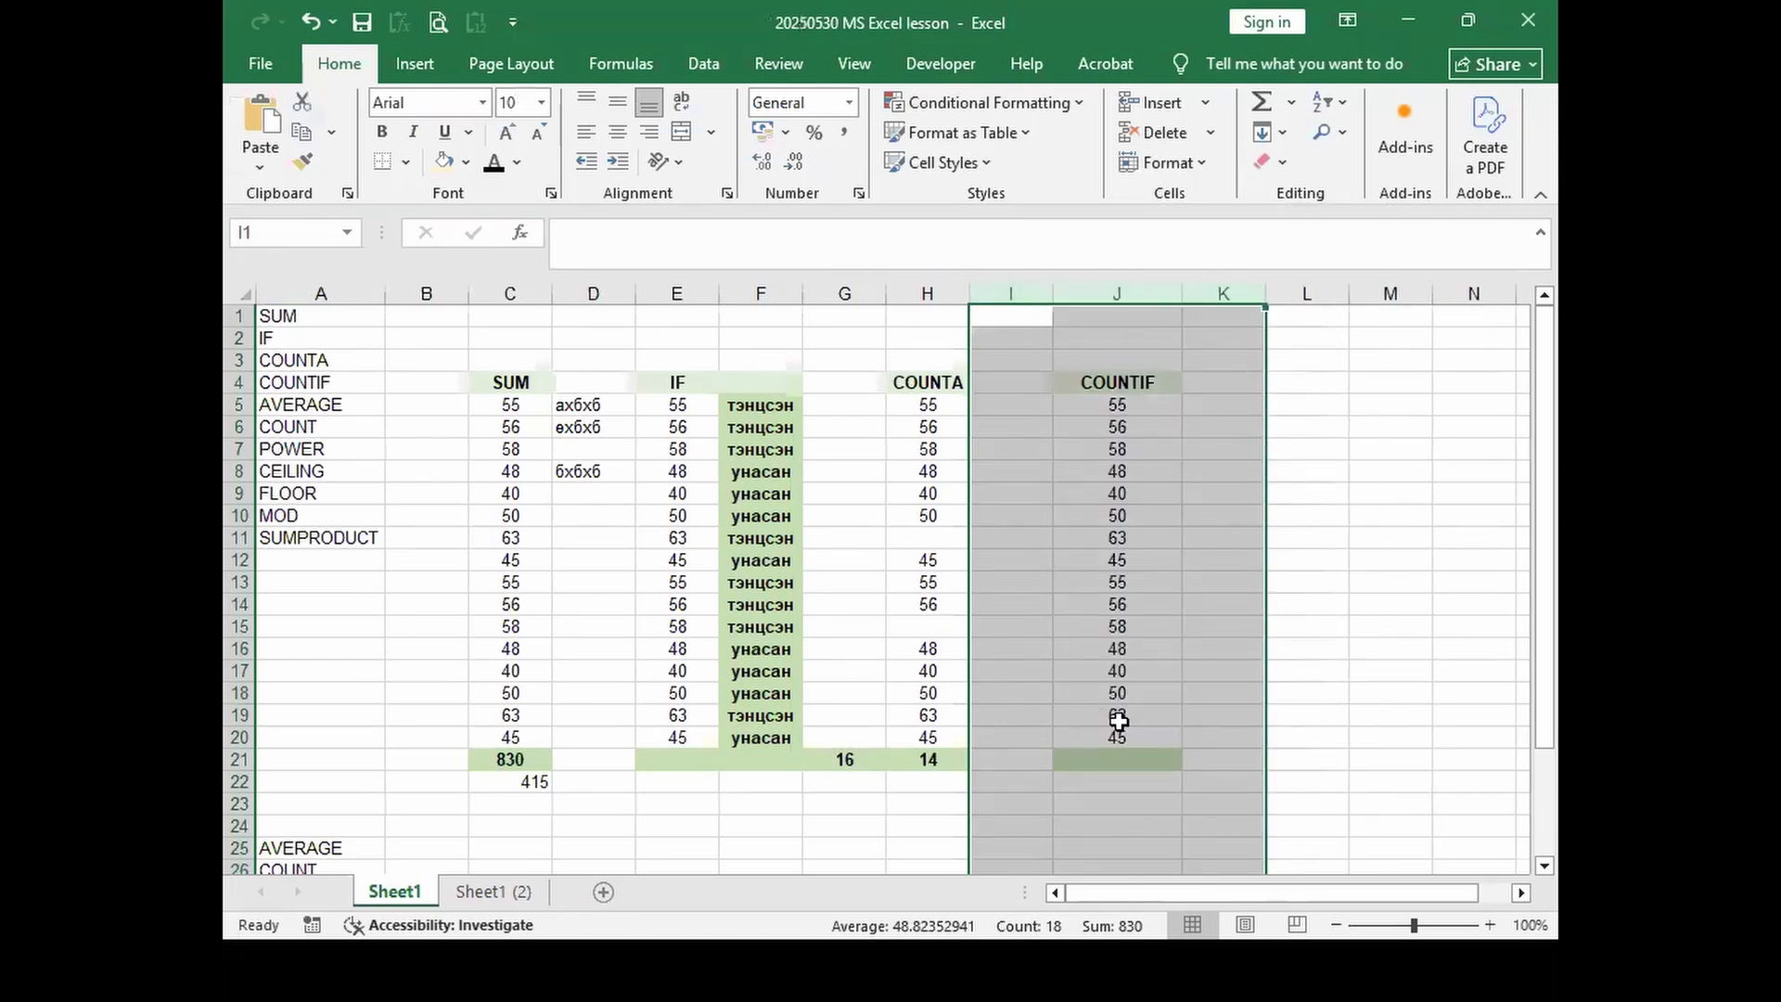
left_click(1103, 383)
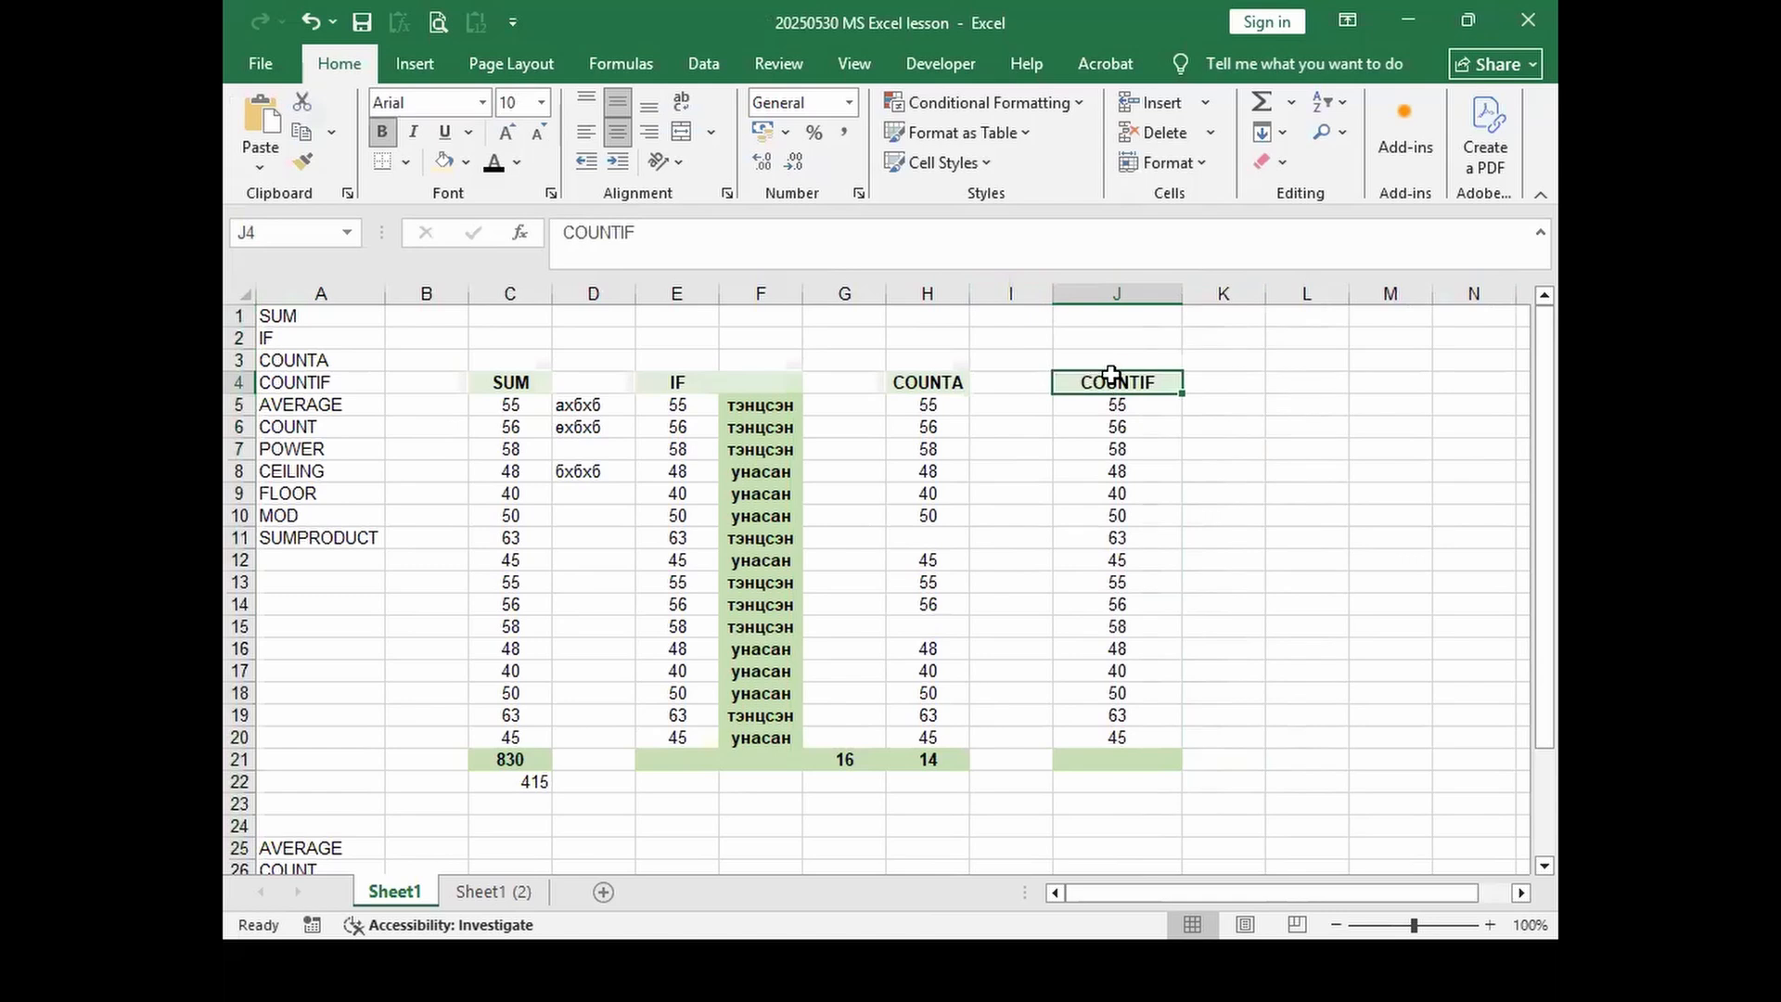
left_click(925, 377)
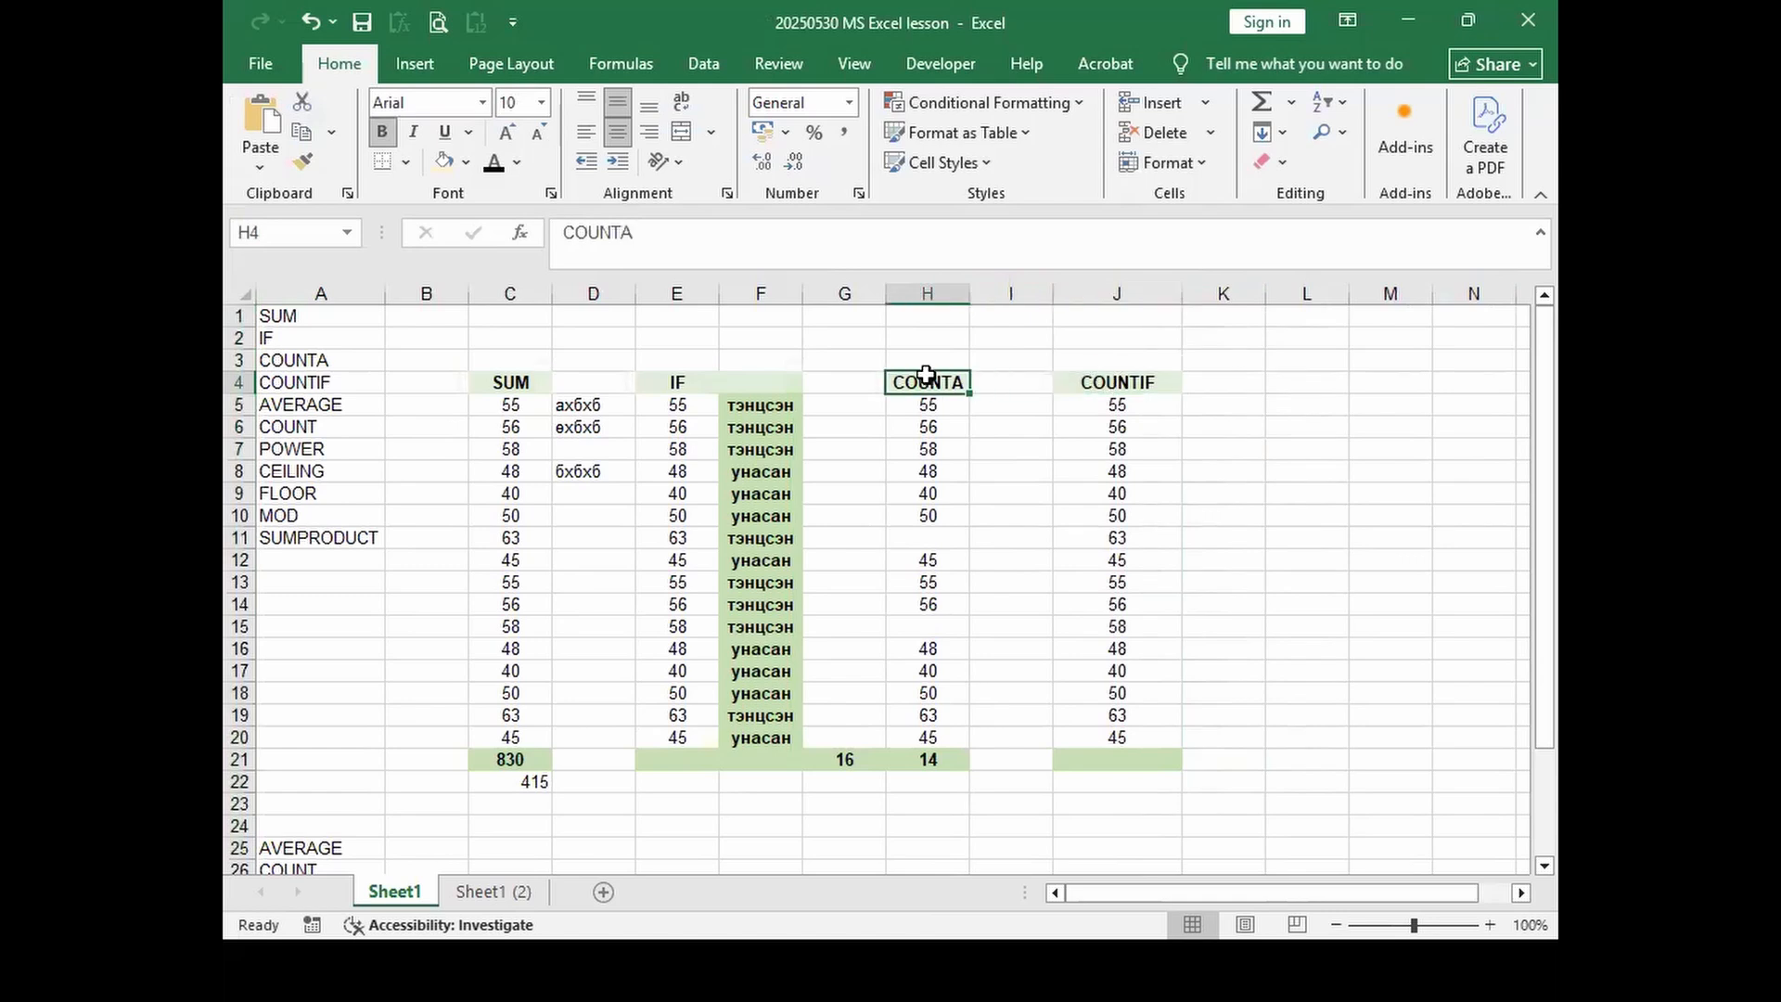
left_click(1110, 384)
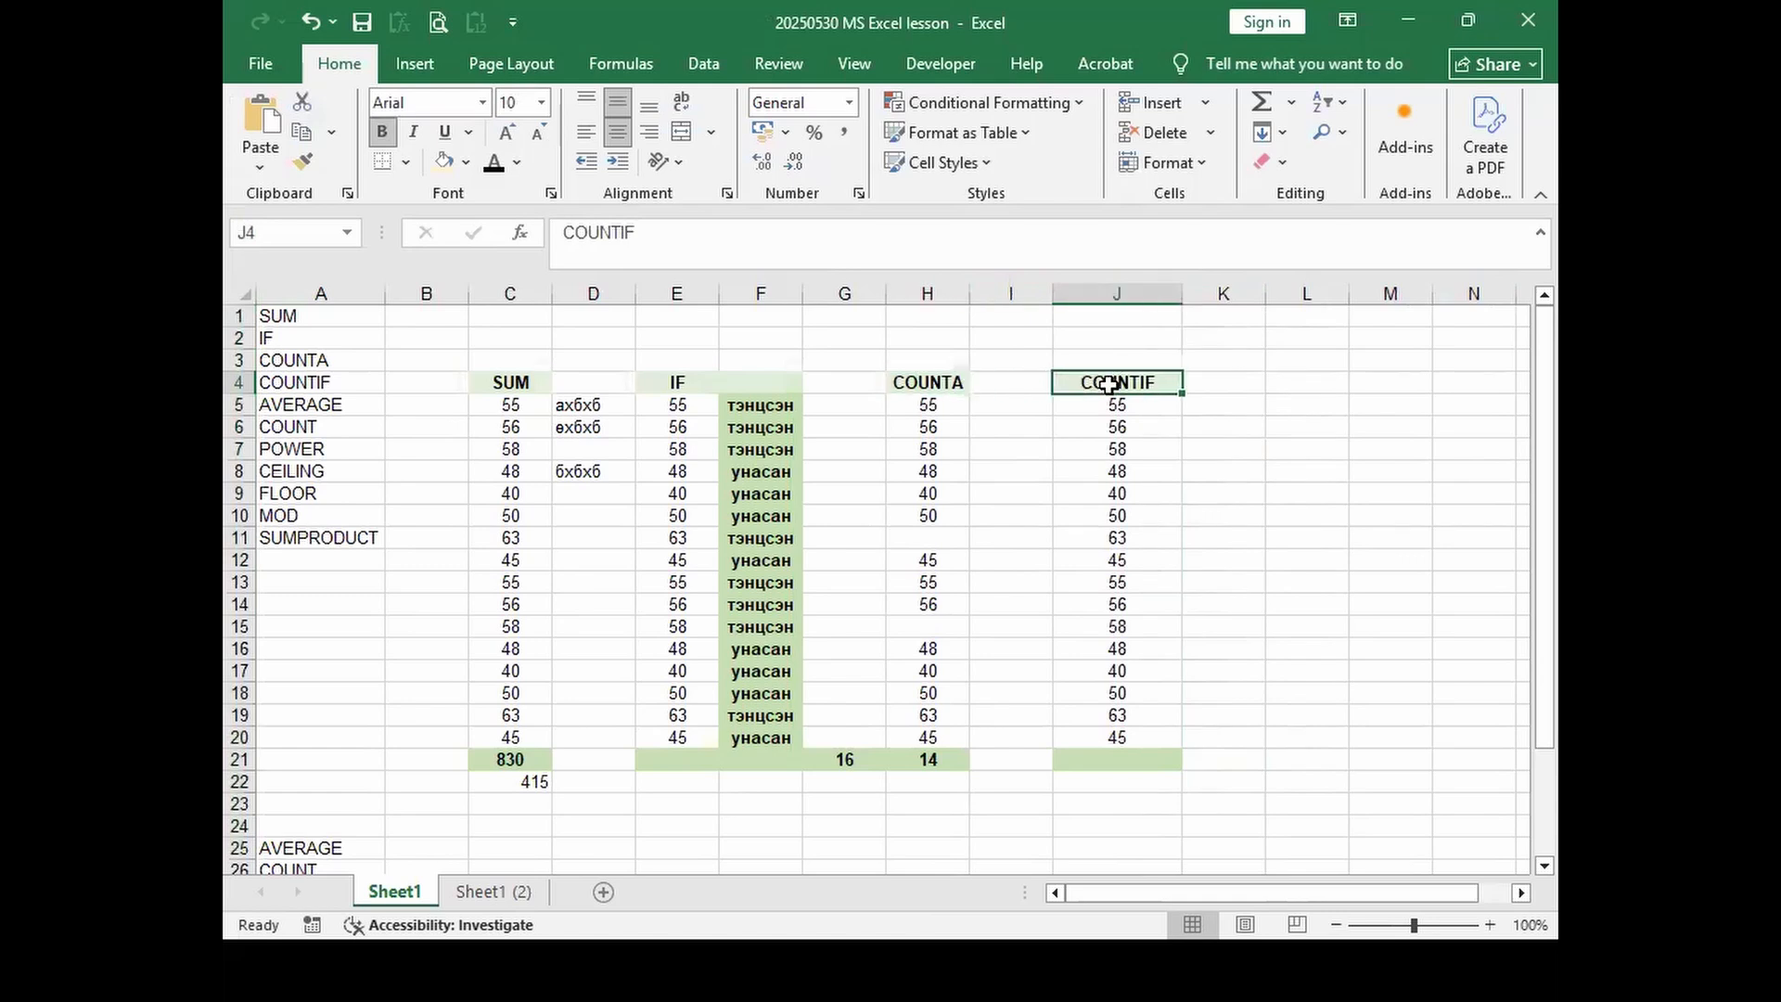
Step: Select H5:H20 and J5:J20, then inspect the COUNTIF formula in J21
left_click_drag(925, 406, 926, 738)
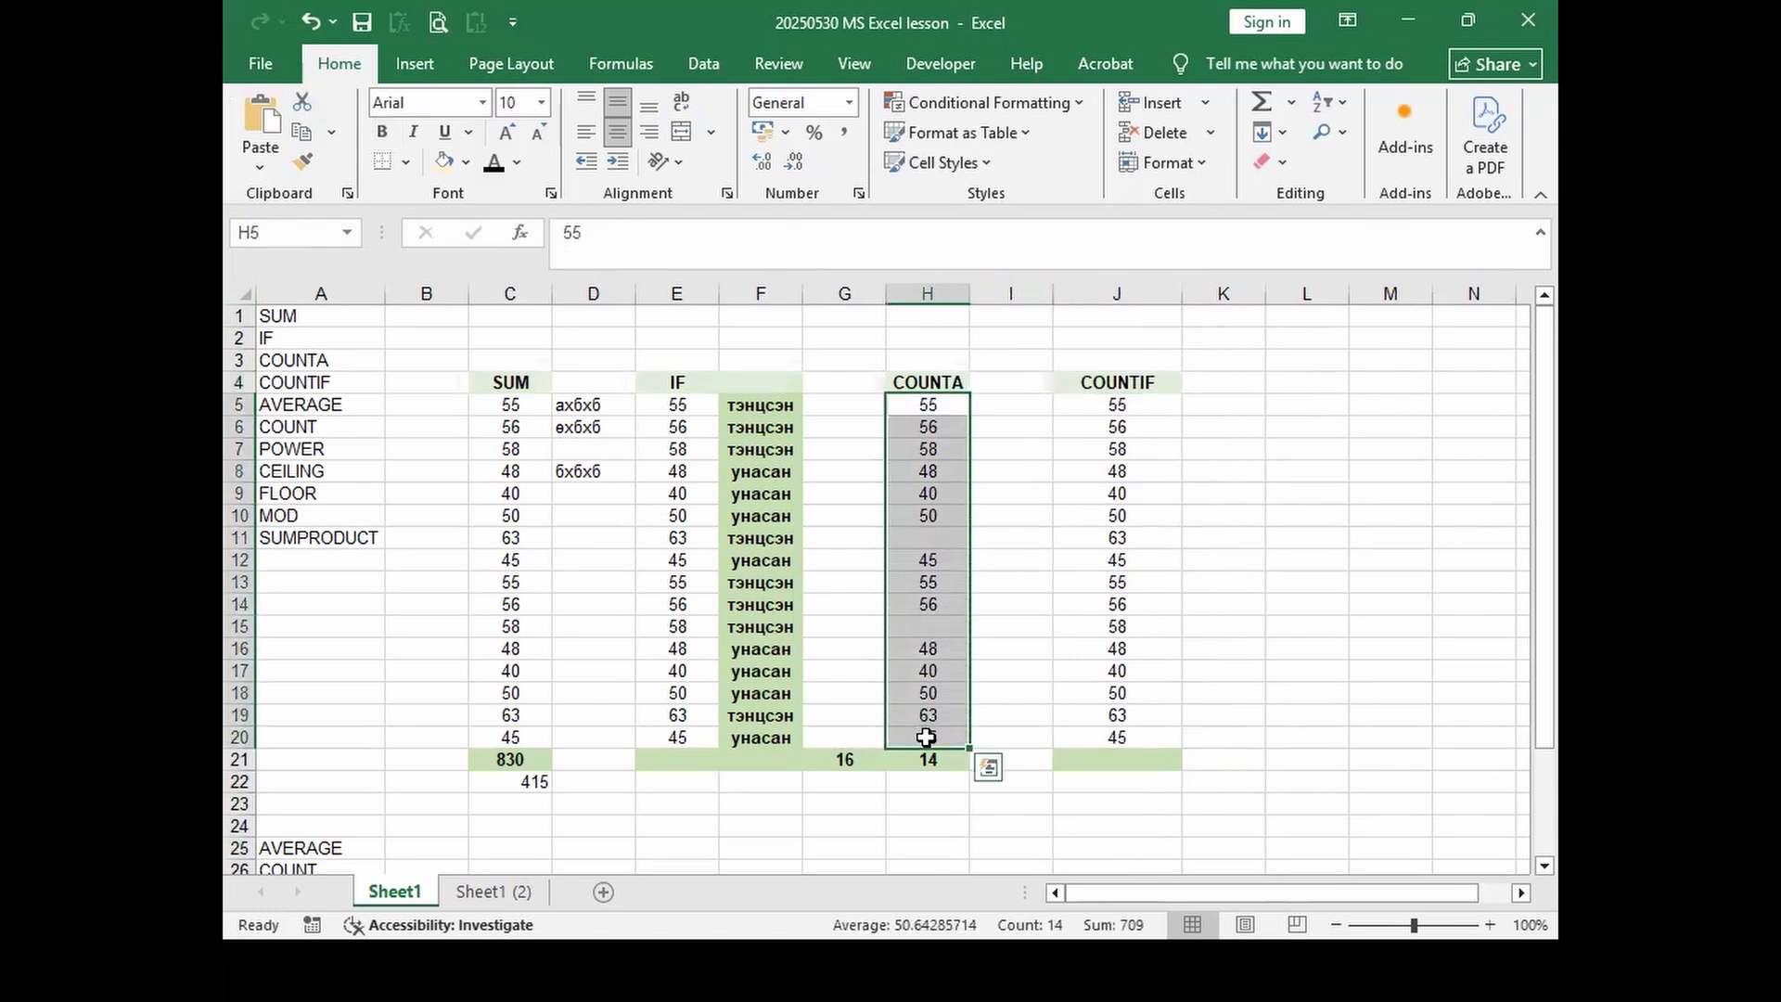
left_click_drag(1117, 405, 1114, 737)
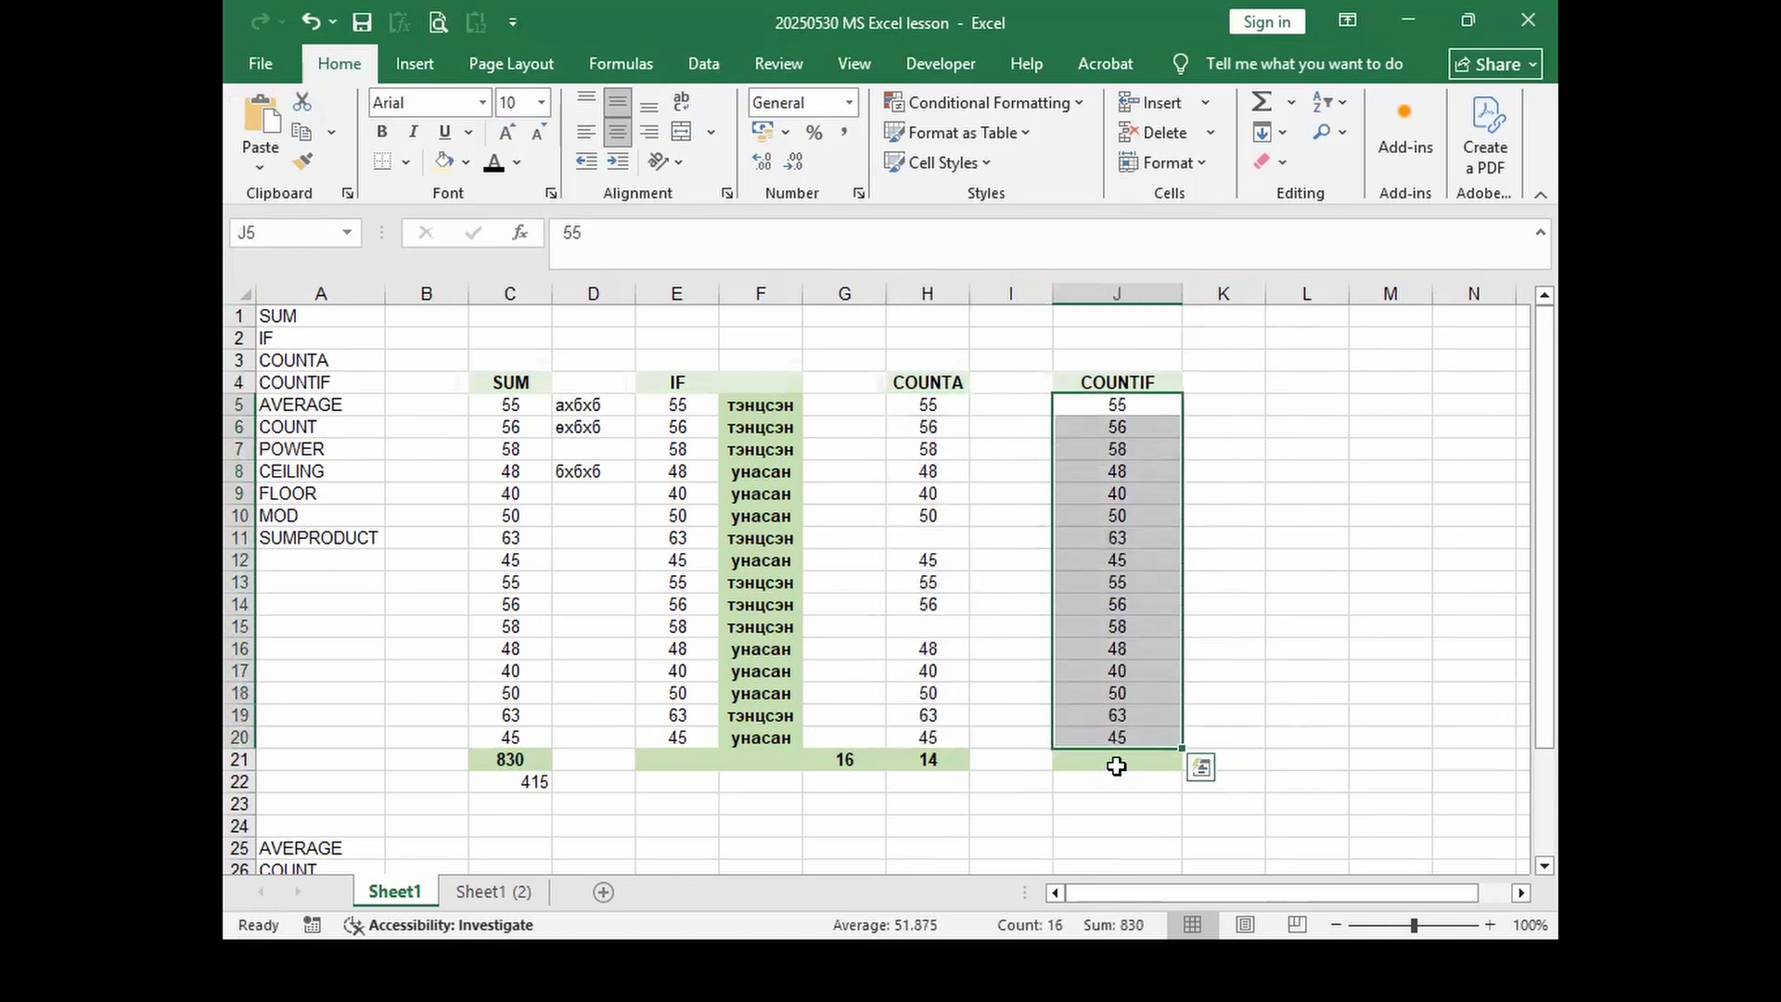
left_click(1116, 760)
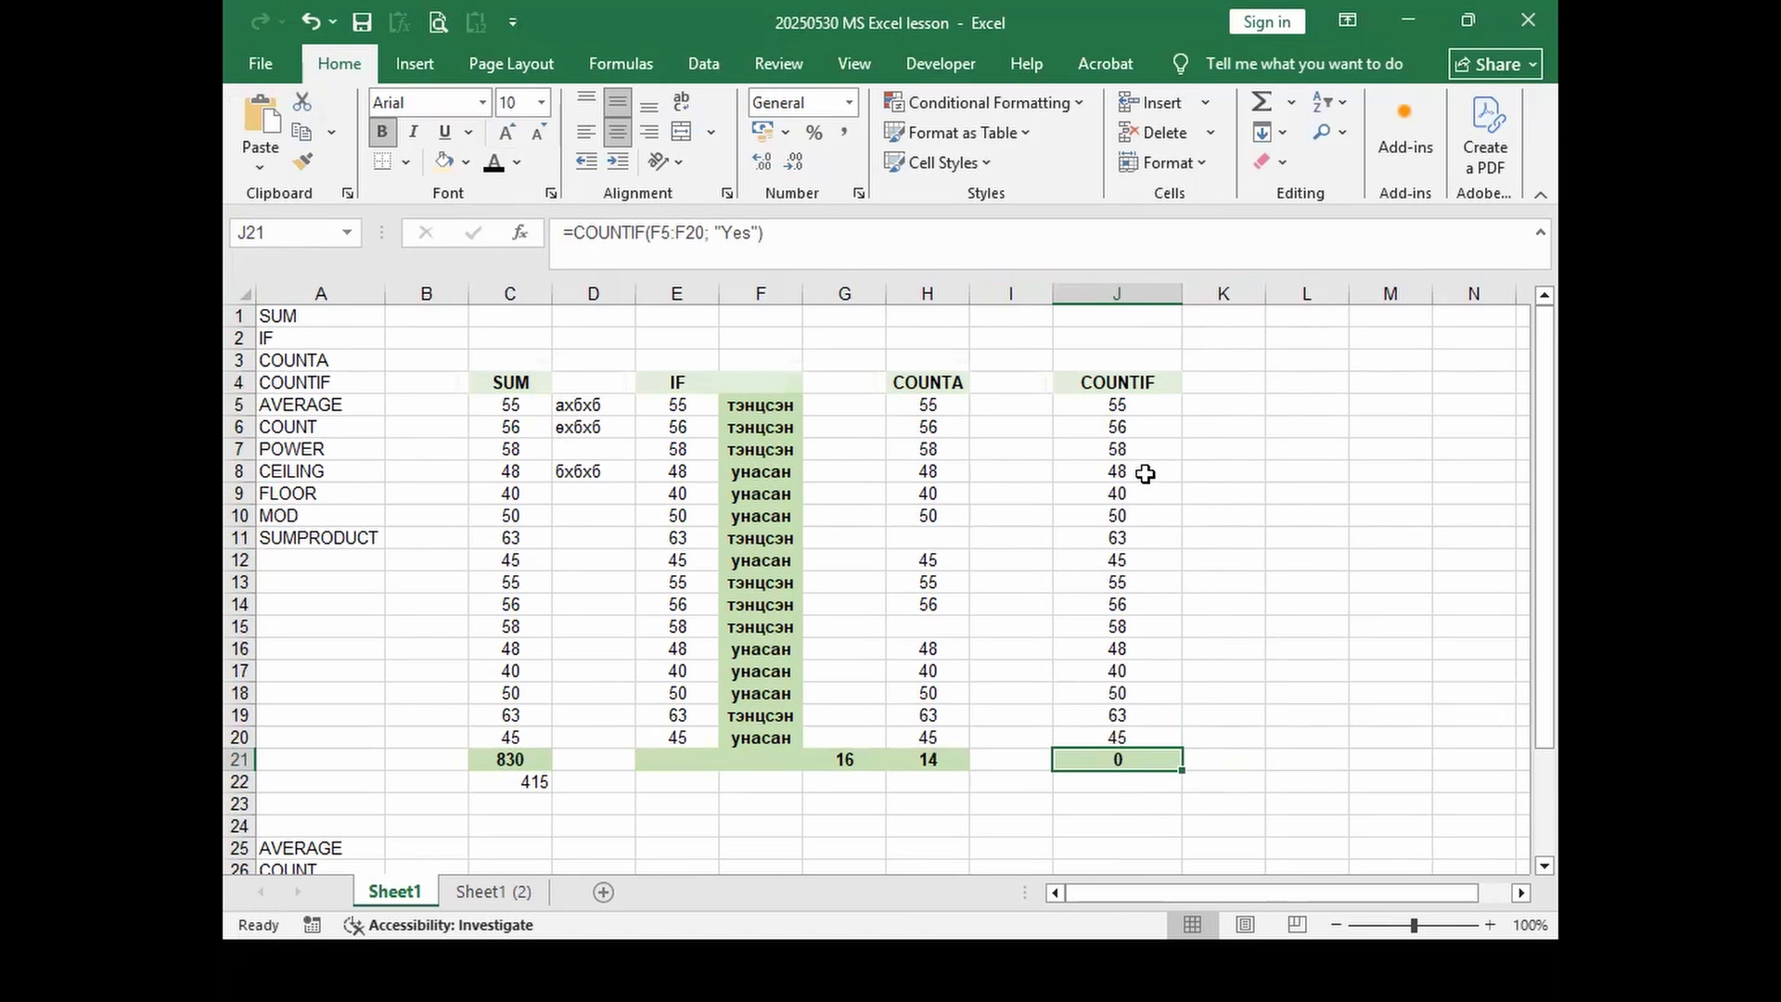
Step: In LUNCH 2024, review the summary row labels тийм, гадуур and the rest
key("alt+Tab")
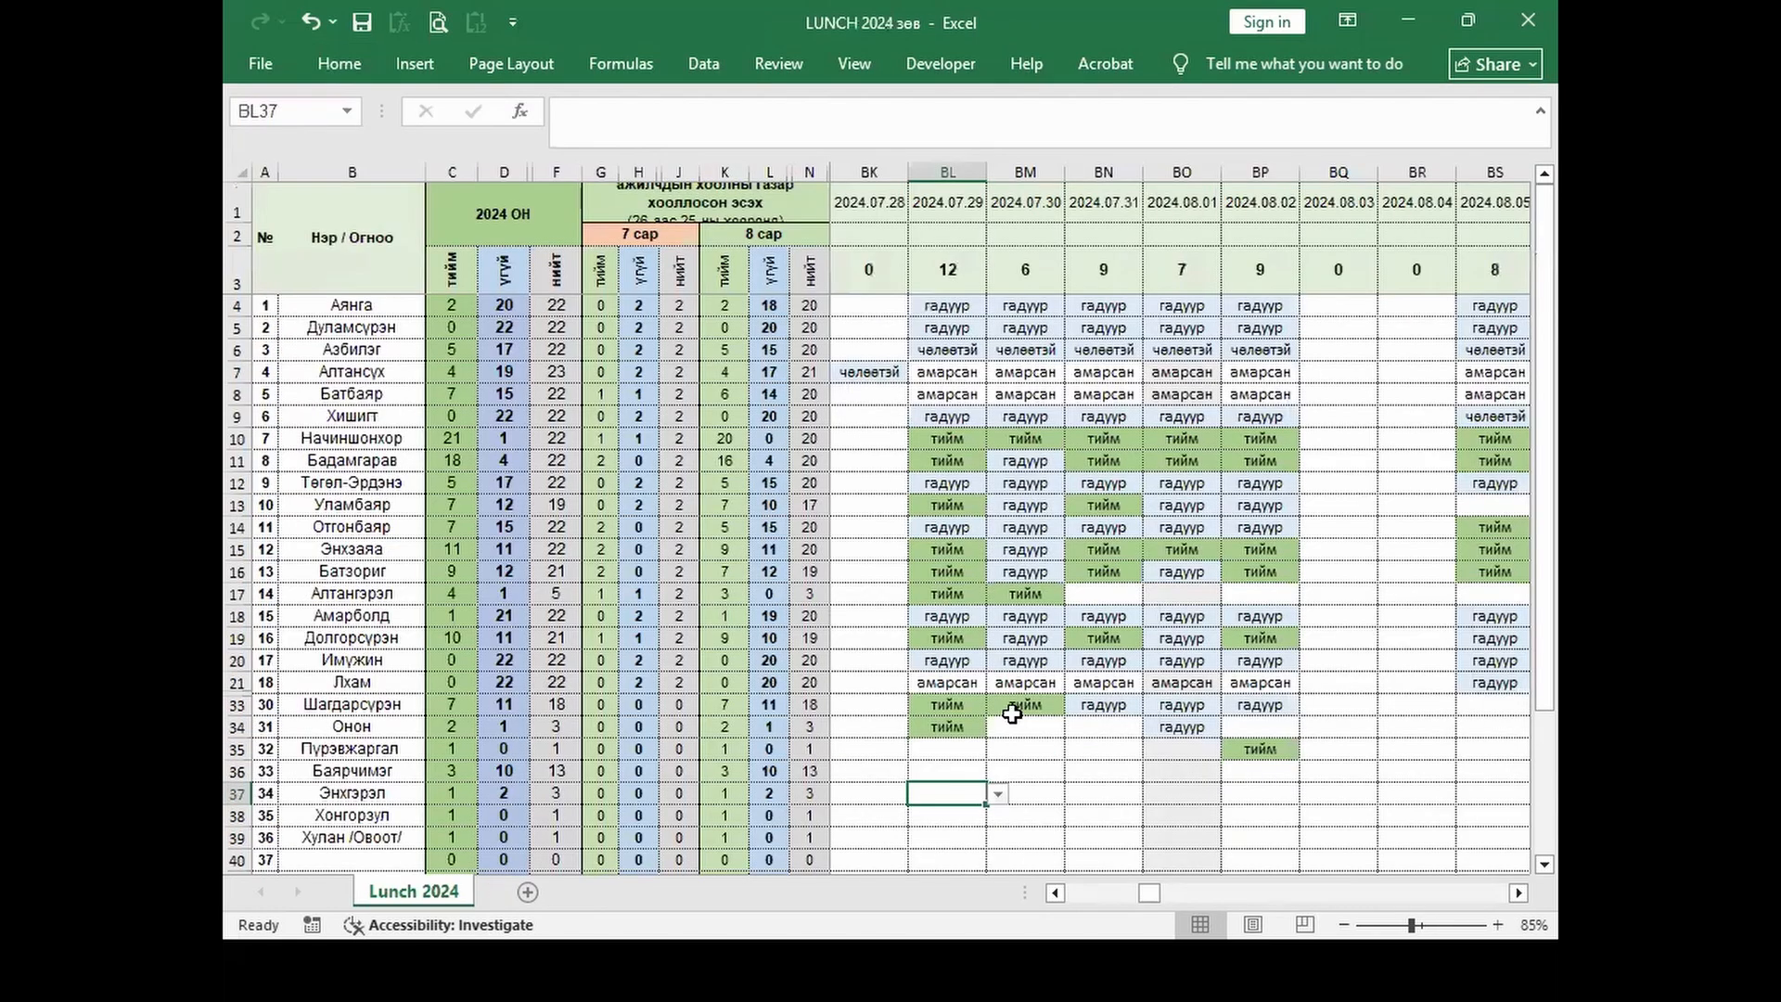
scroll(993, 710, "down", 5)
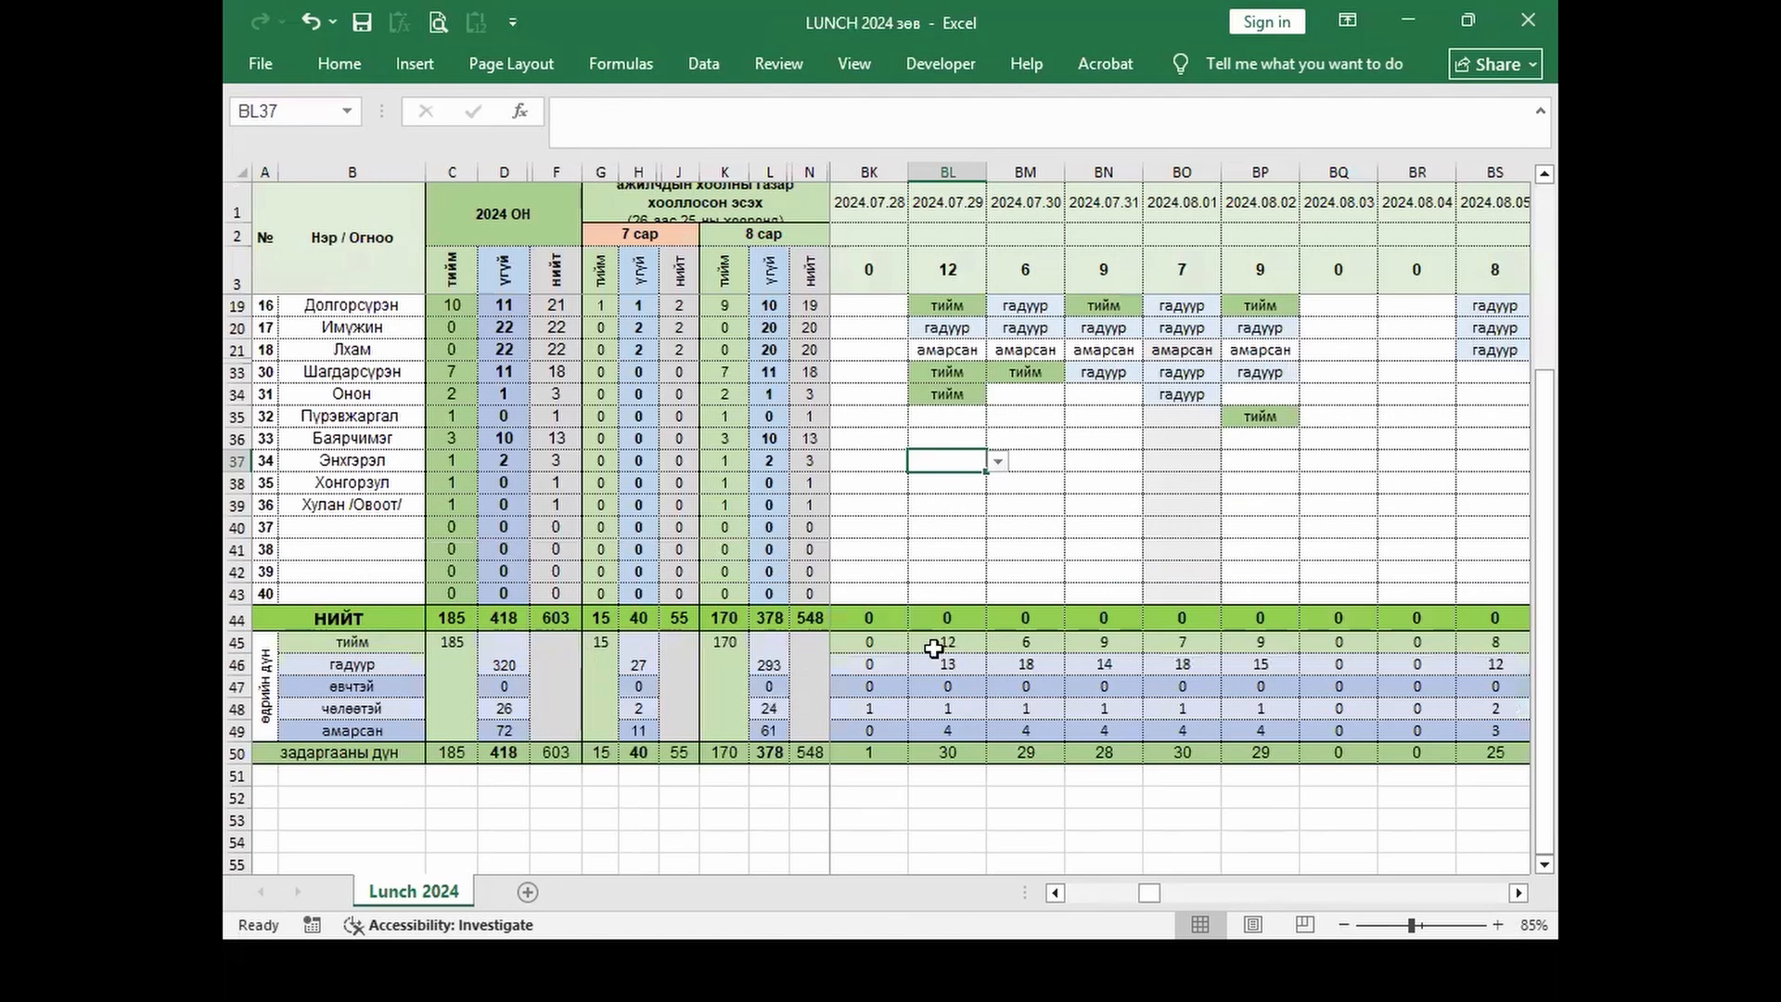
left_click(376, 641)
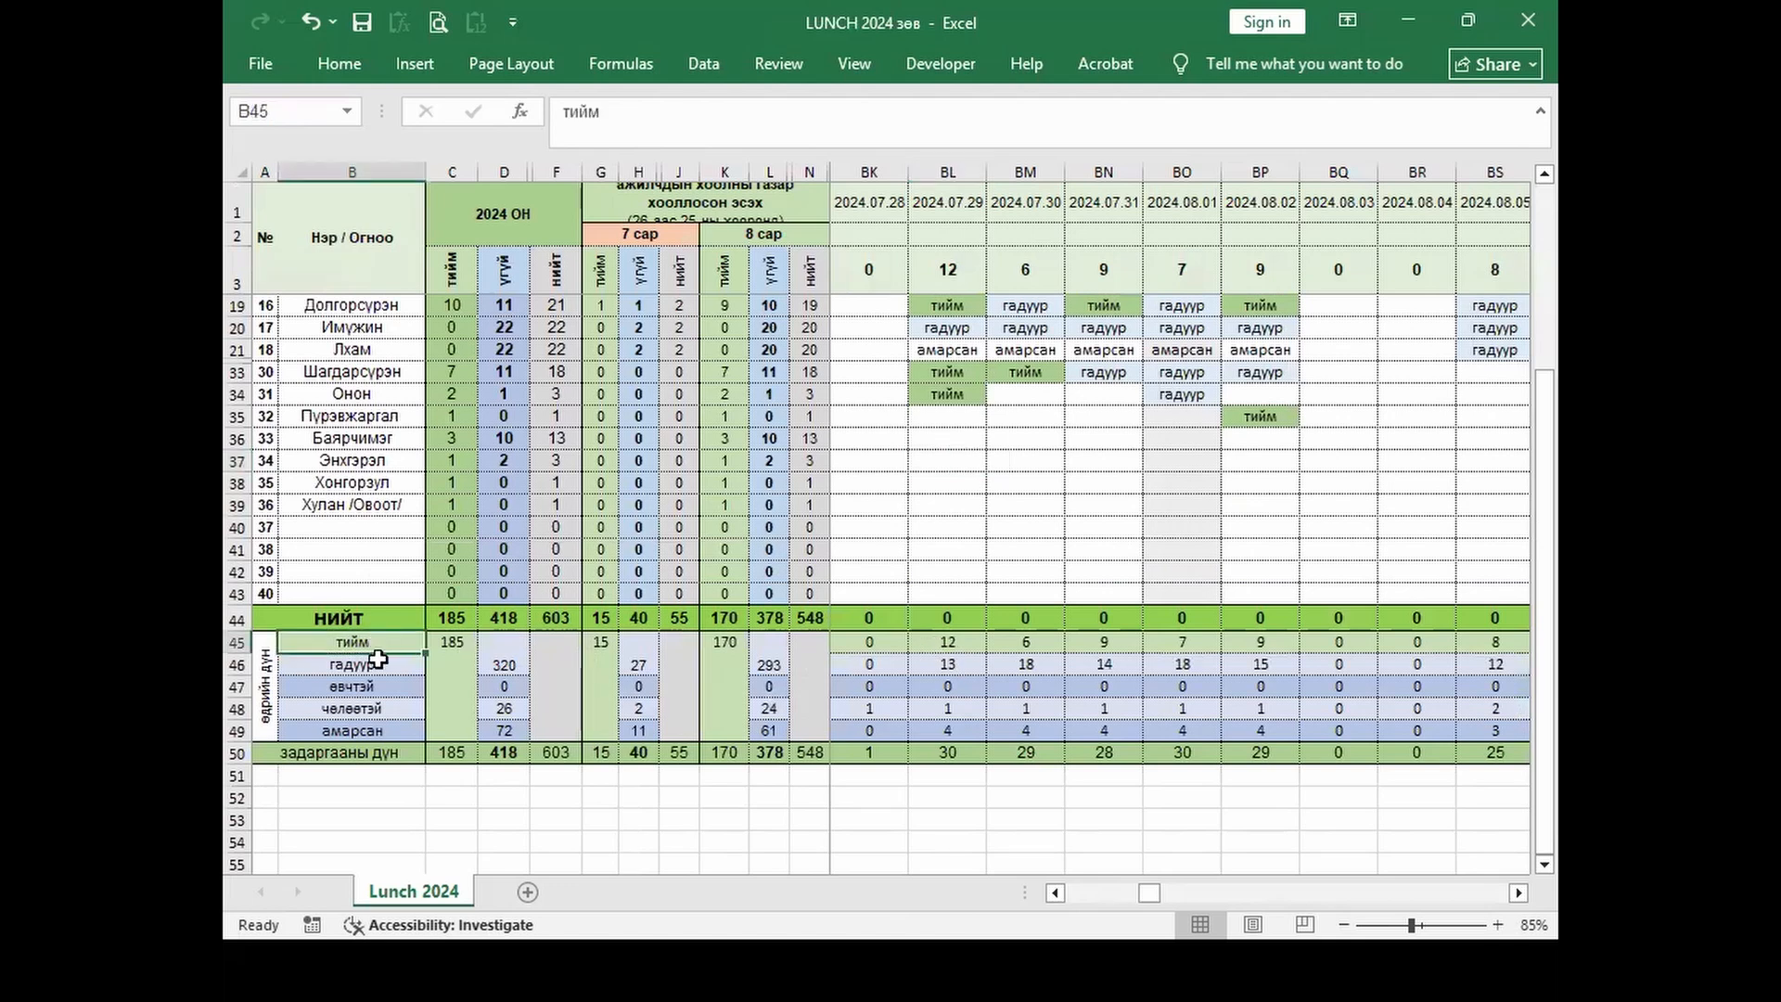
left_click(384, 666)
left_click(392, 688)
left_click(394, 707)
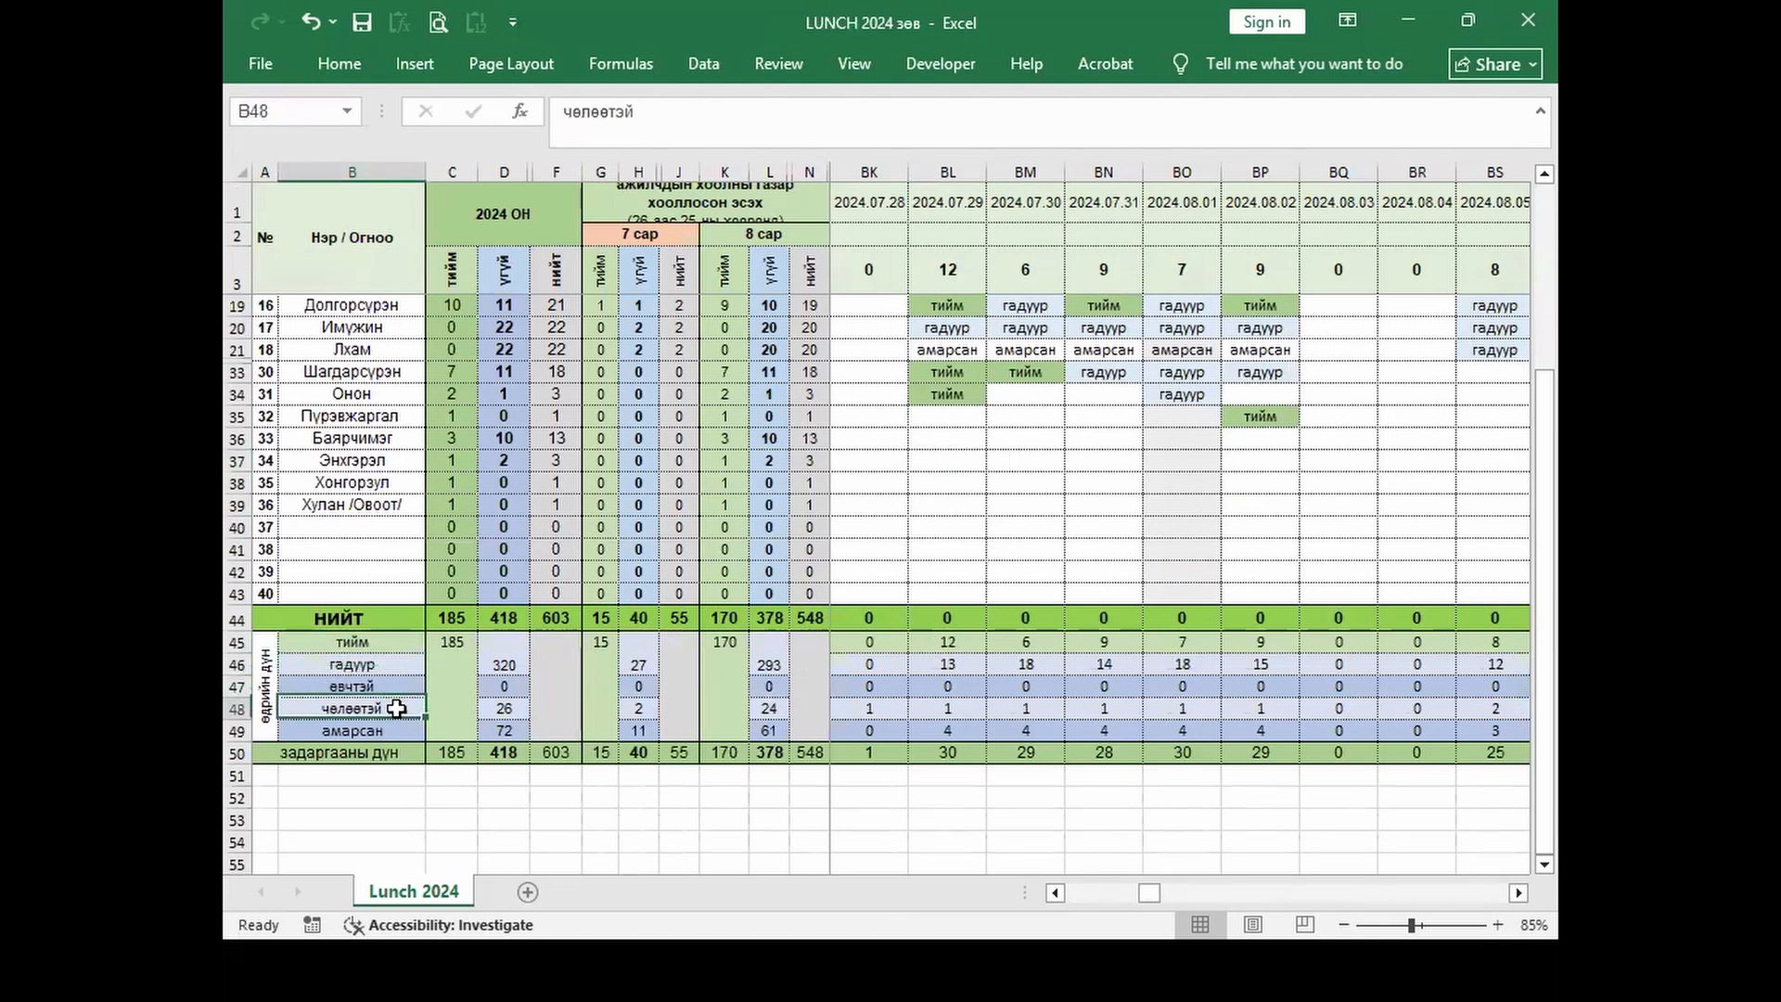
left_click(393, 730)
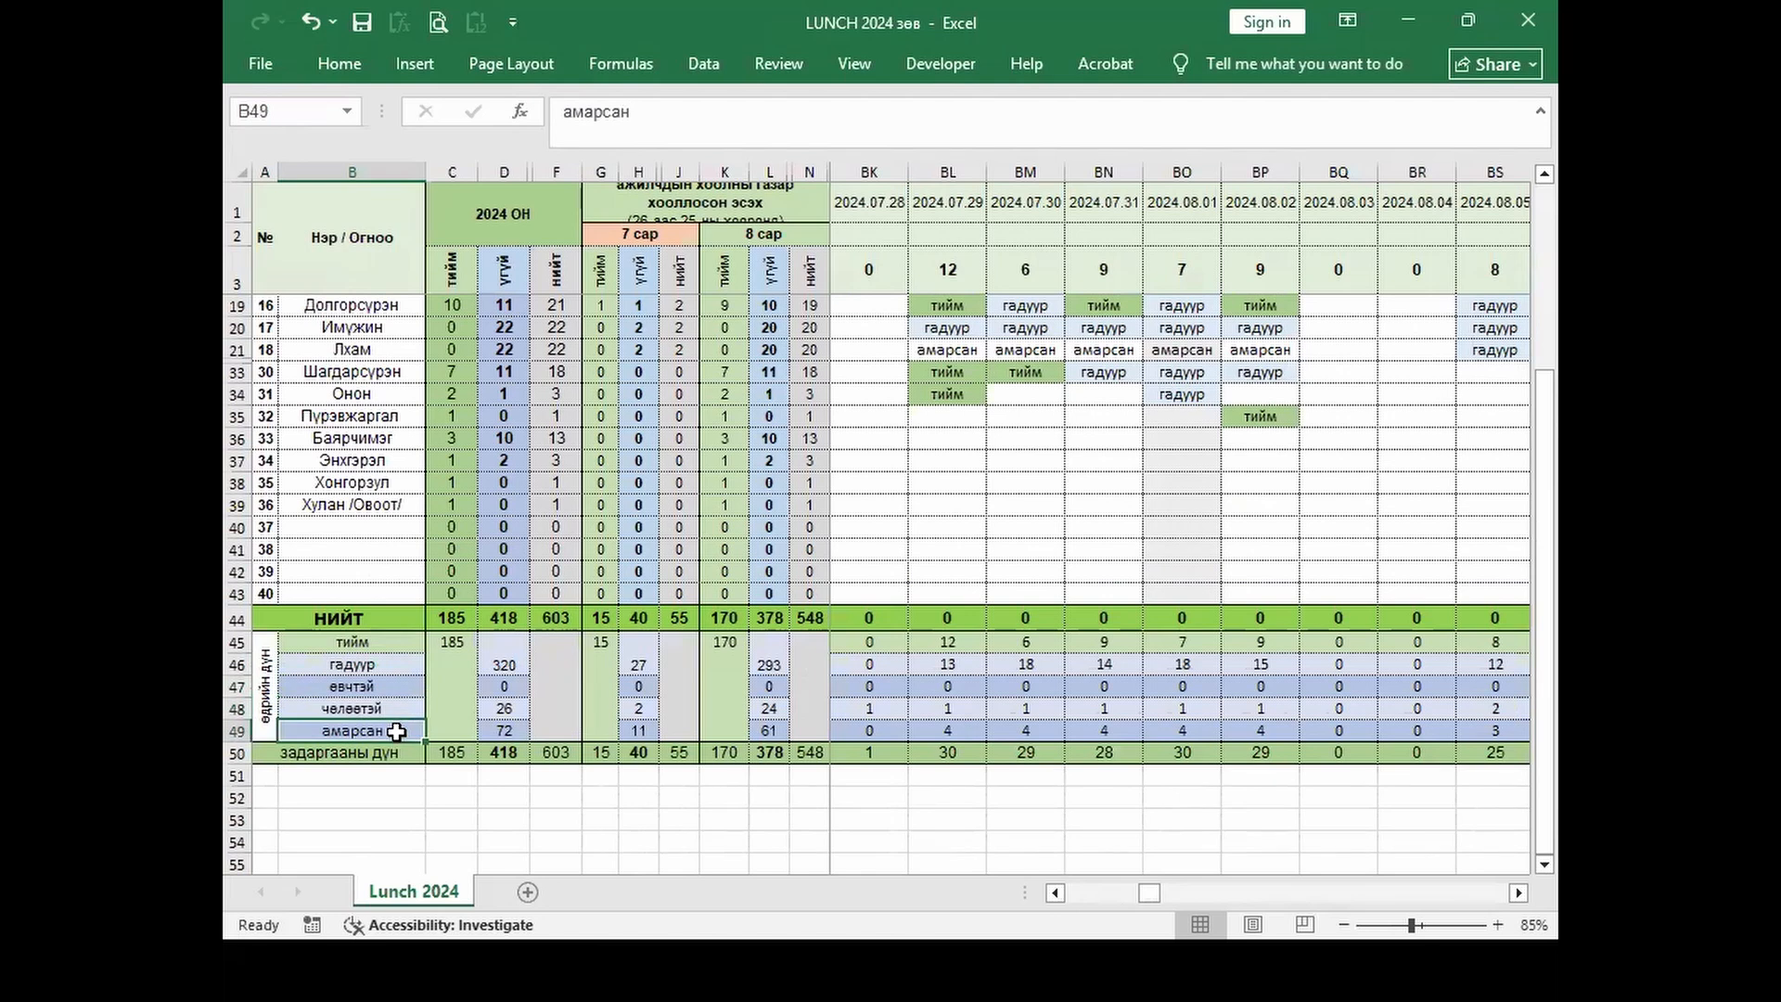
left_click(944, 417)
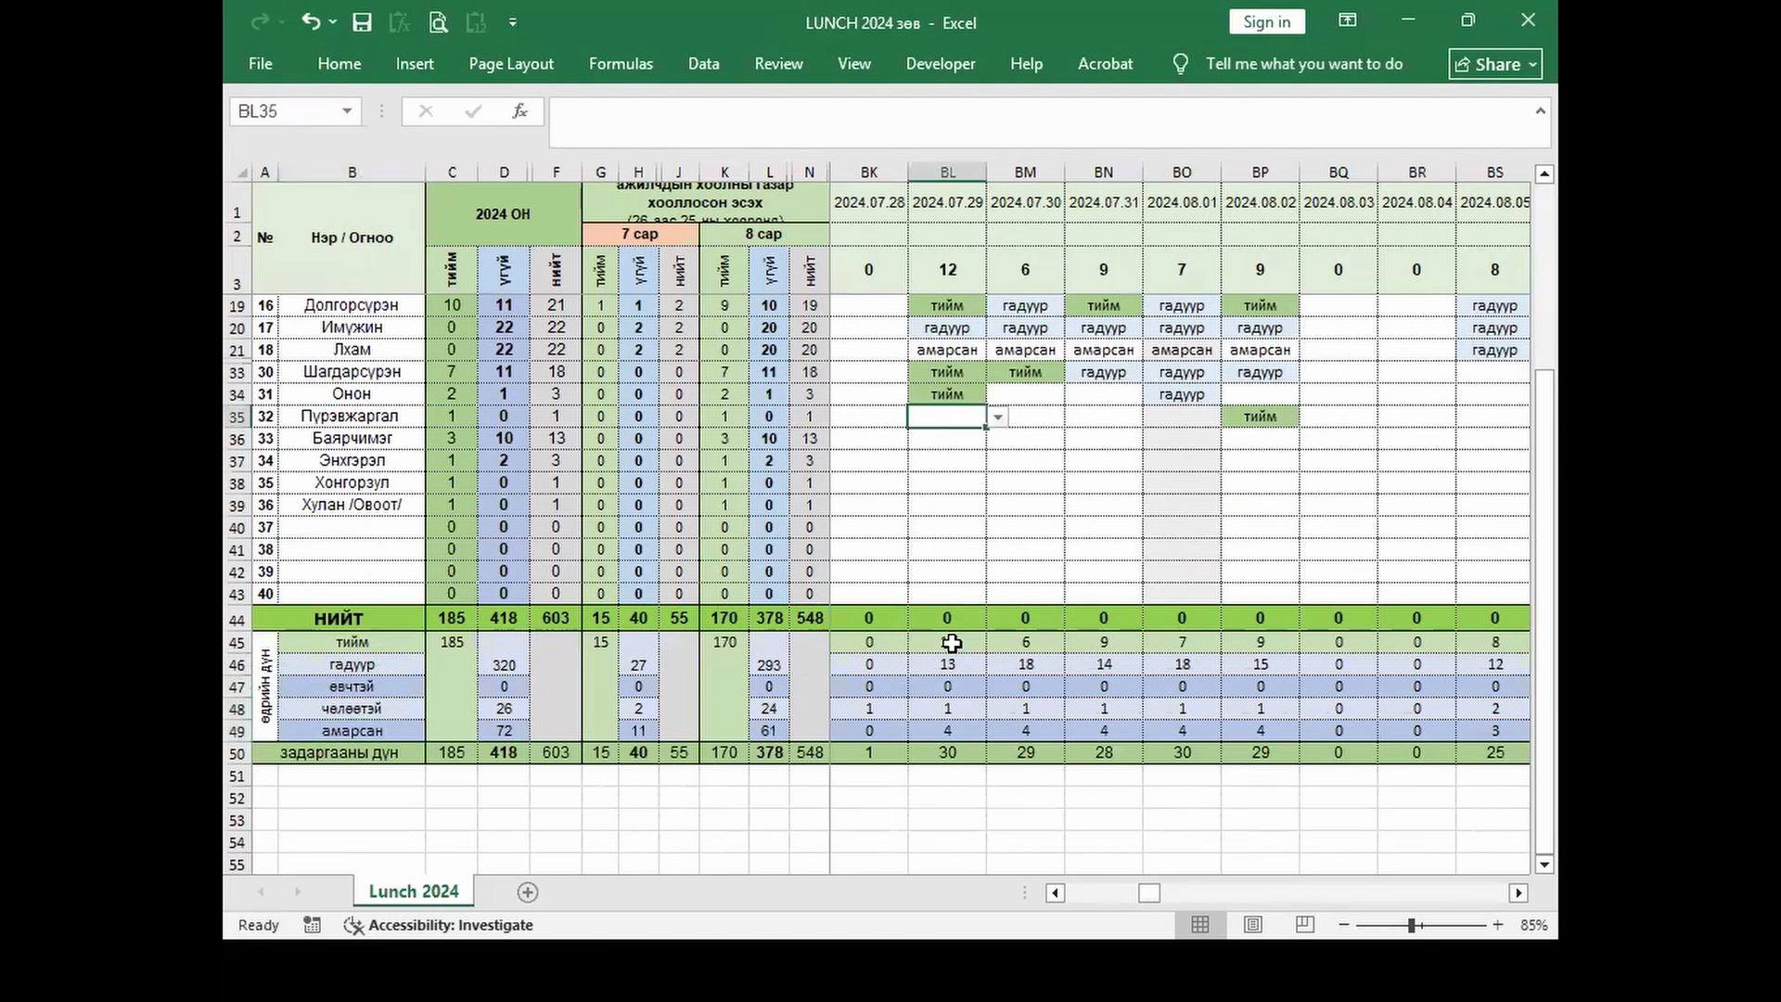
Step: Inspect the COUNTIF formulas in BL45 through BL49
left_click(952, 639)
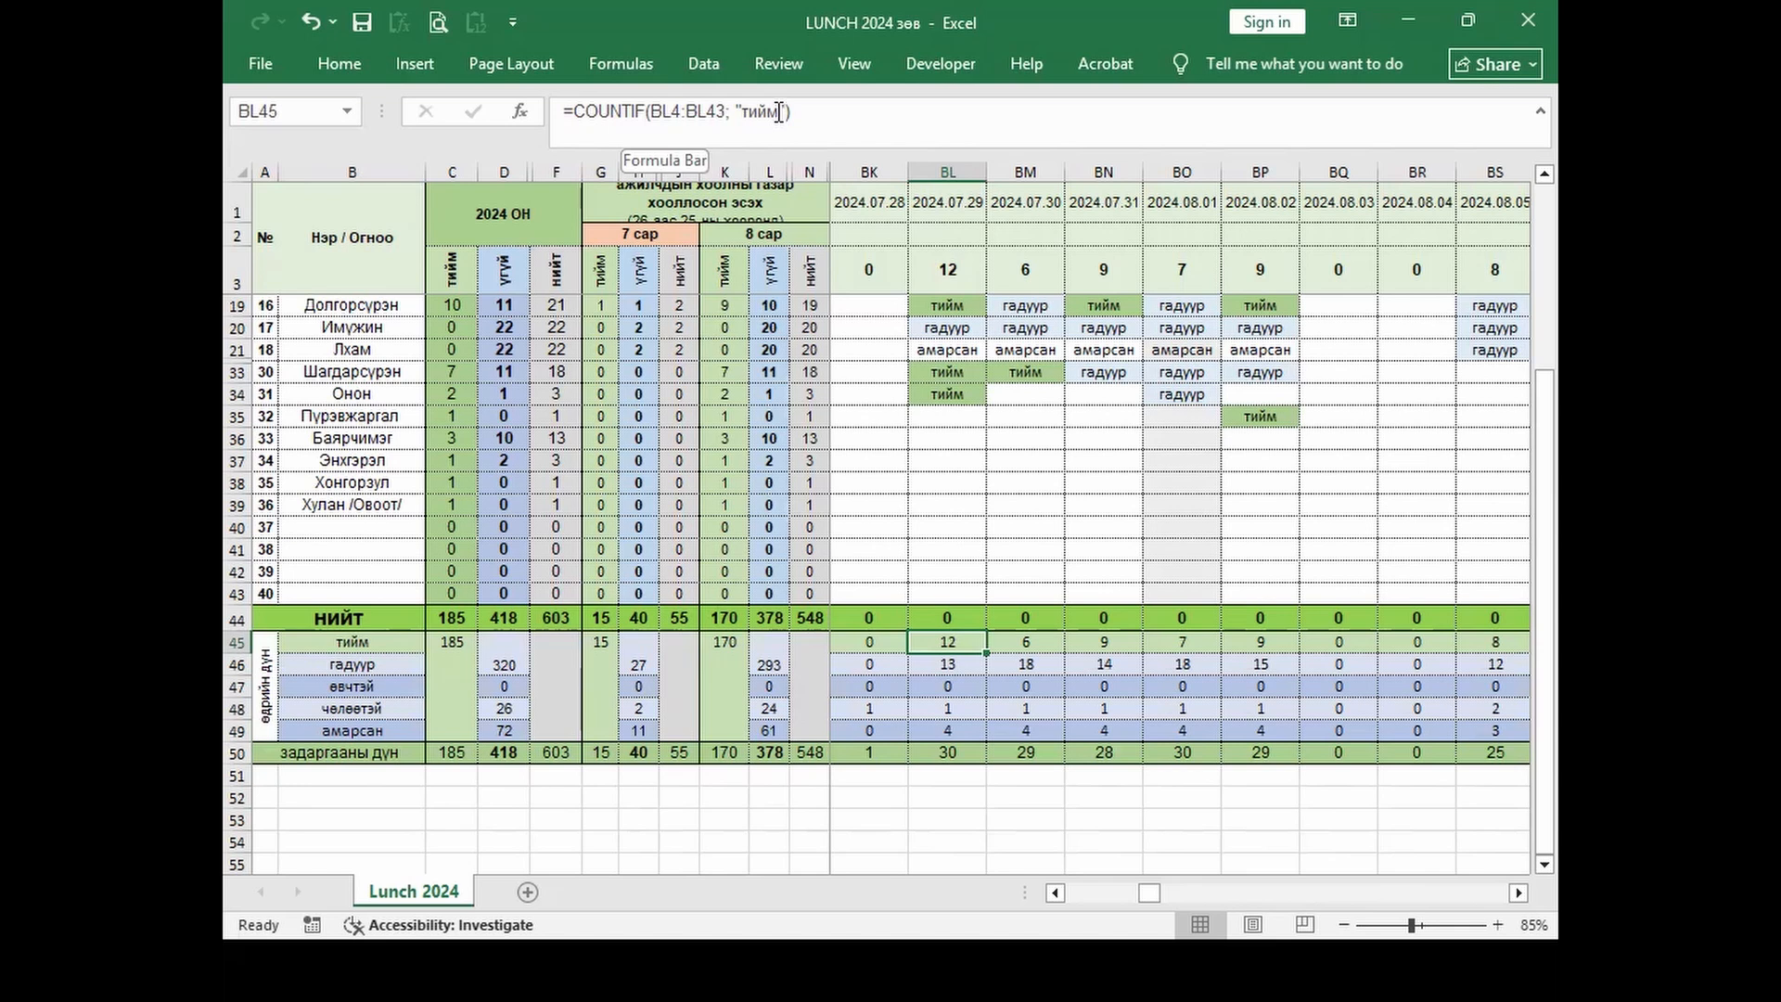
left_click(956, 666)
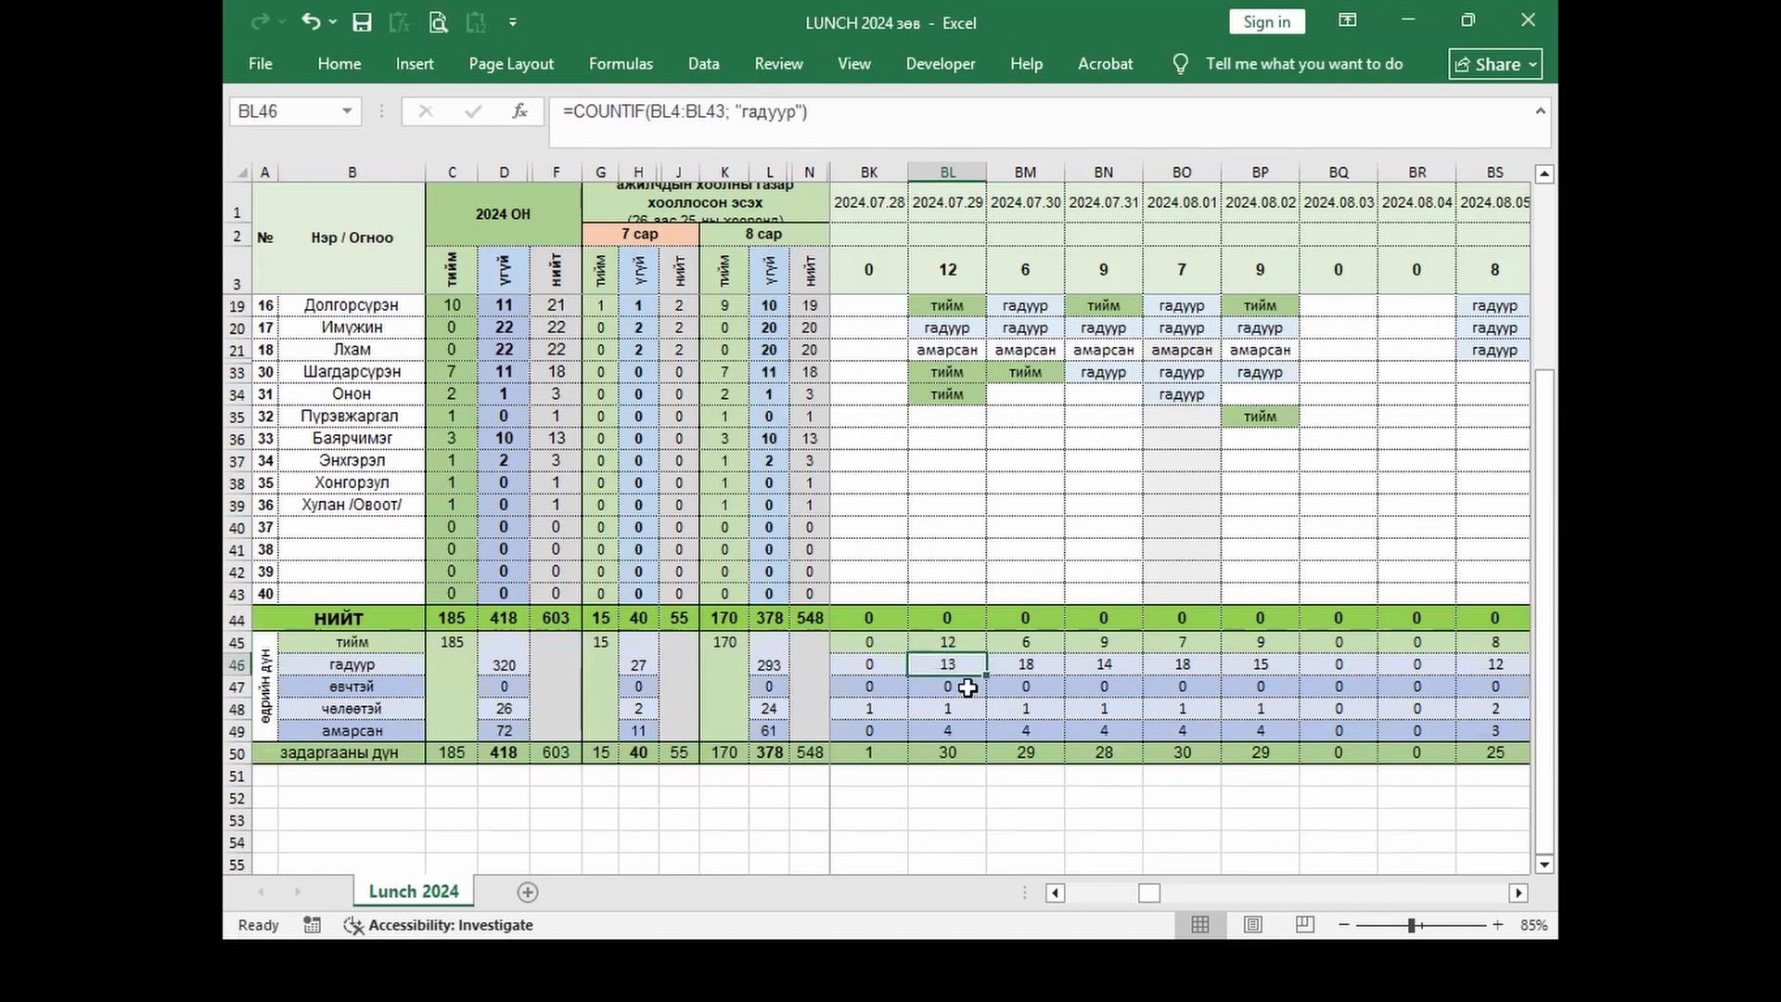
left_click(969, 687)
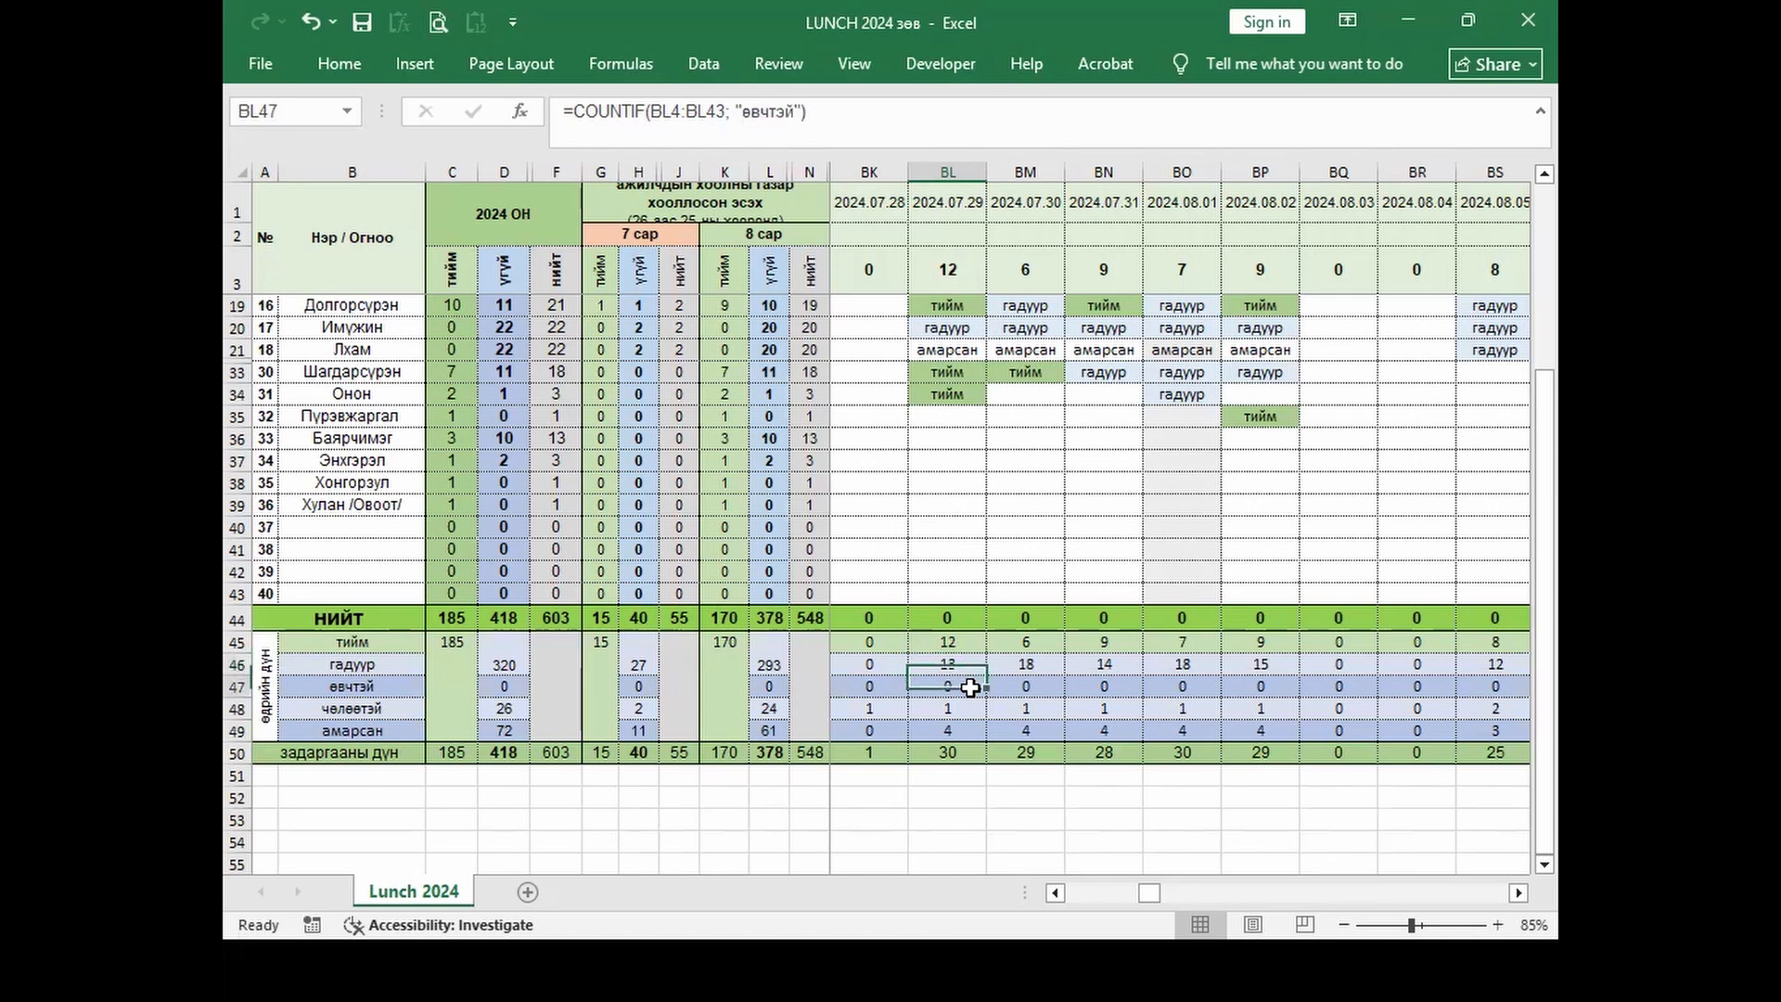
key("Down")
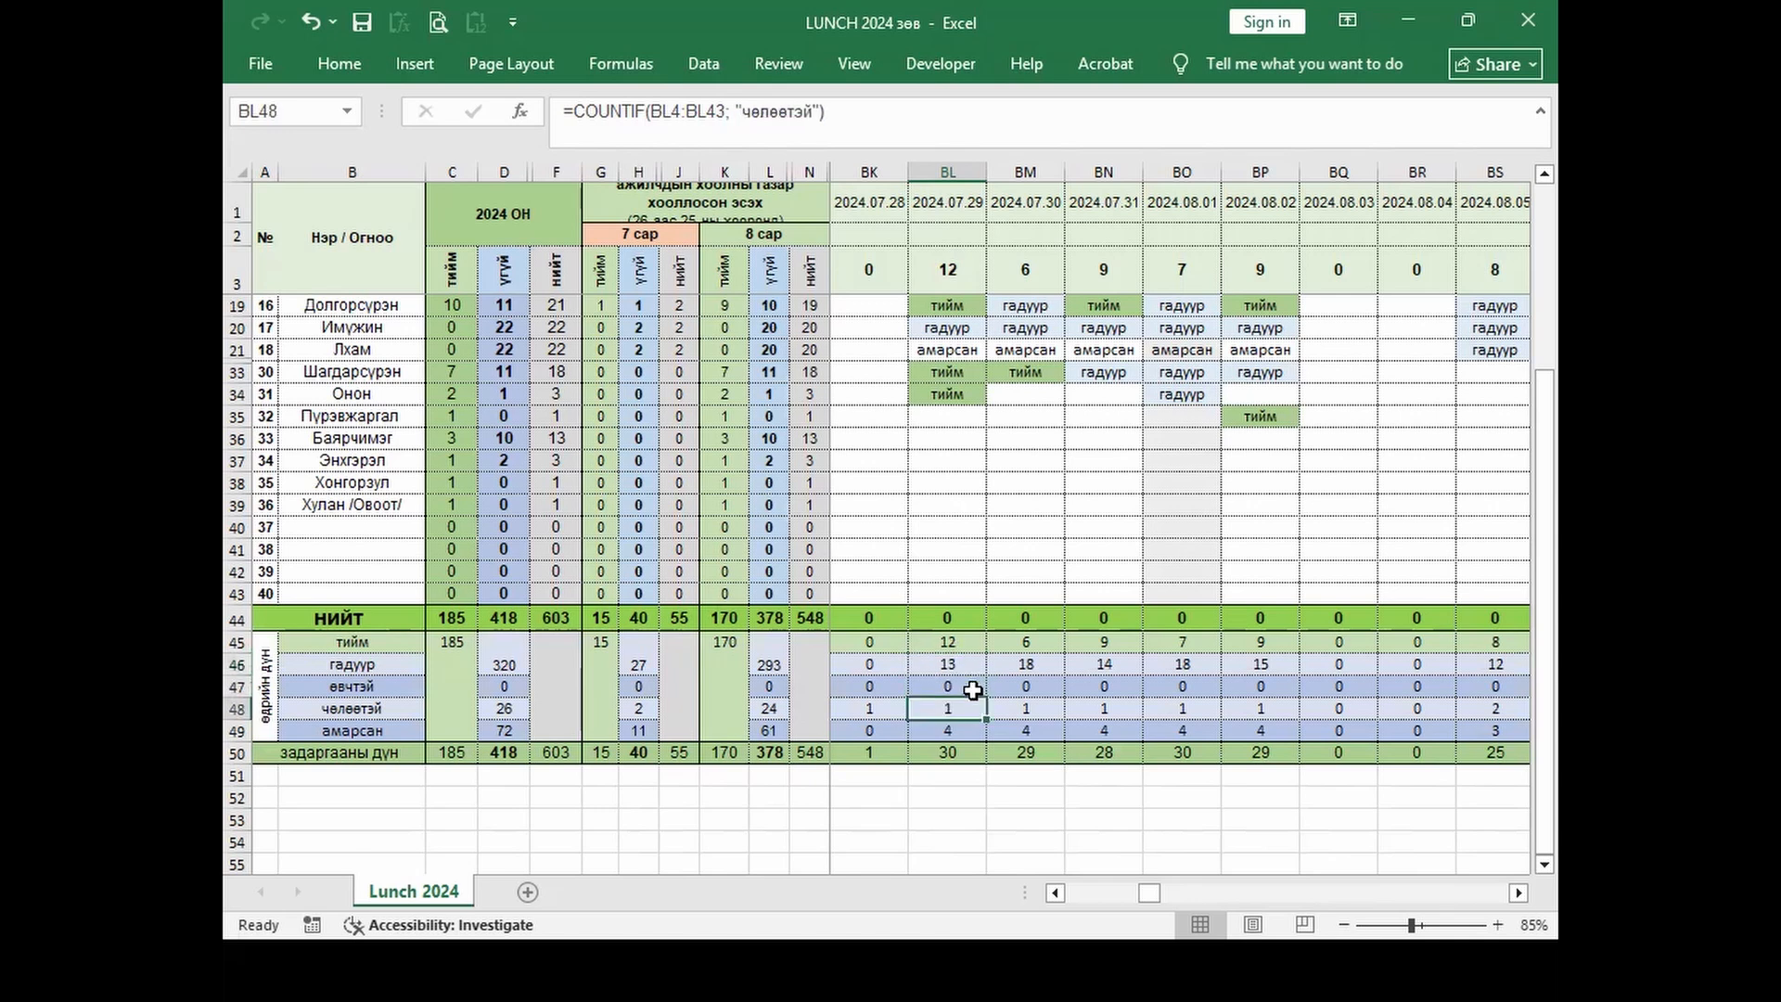
key("Down")
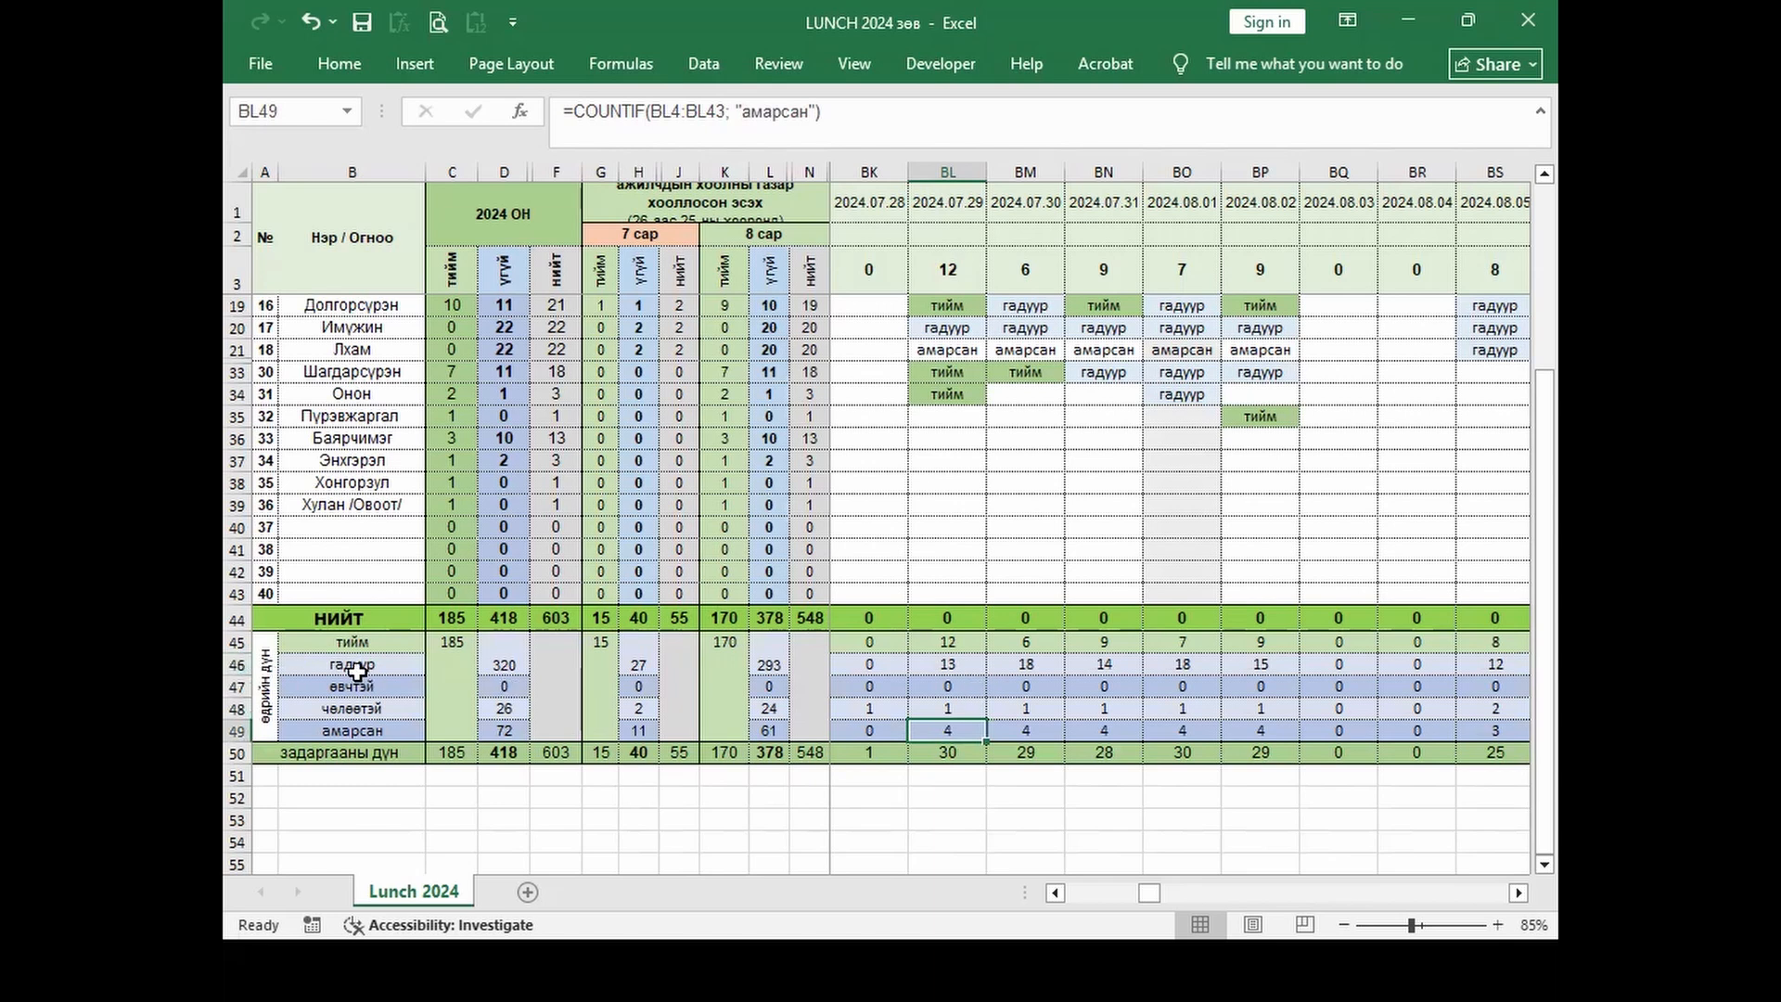
left_click(939, 662)
left_click(938, 687)
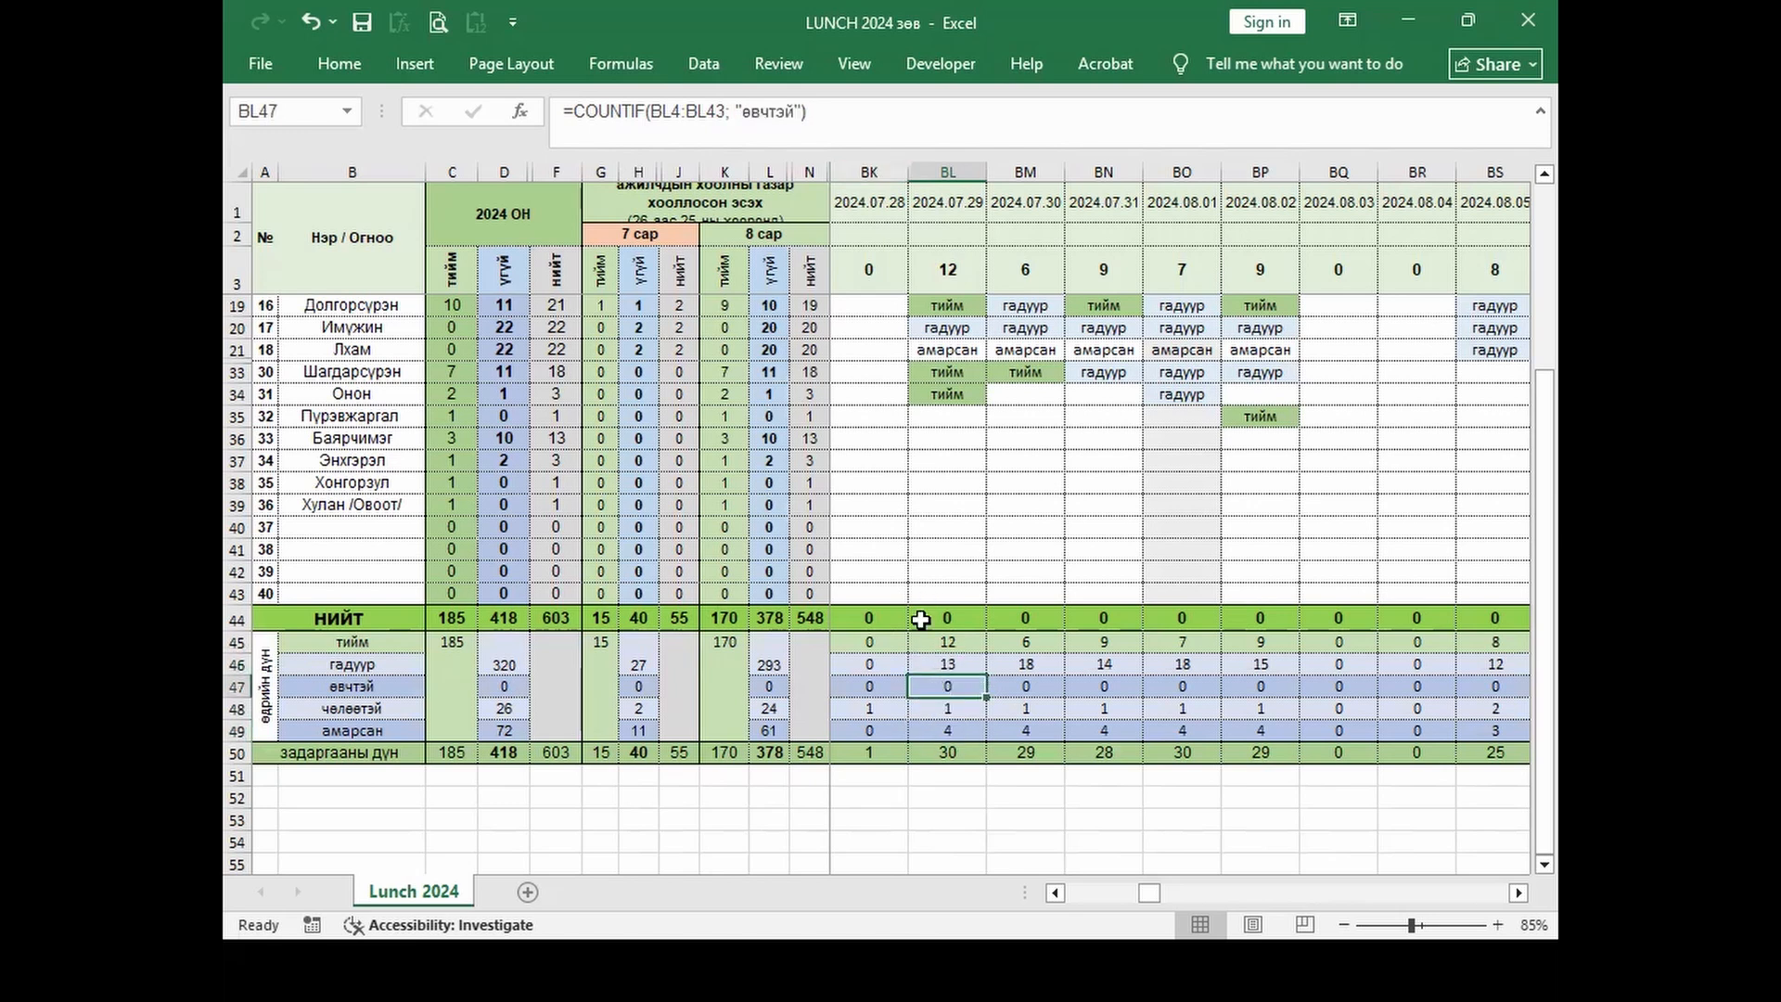
Step: Join the гадуур and өвчтэй COUNTIFs with + in BL46, then return to the lesson workbook
key("F2")
key("BackSpace")
type("=COUNTIF(BL4:BL43; \"гадуур\")")
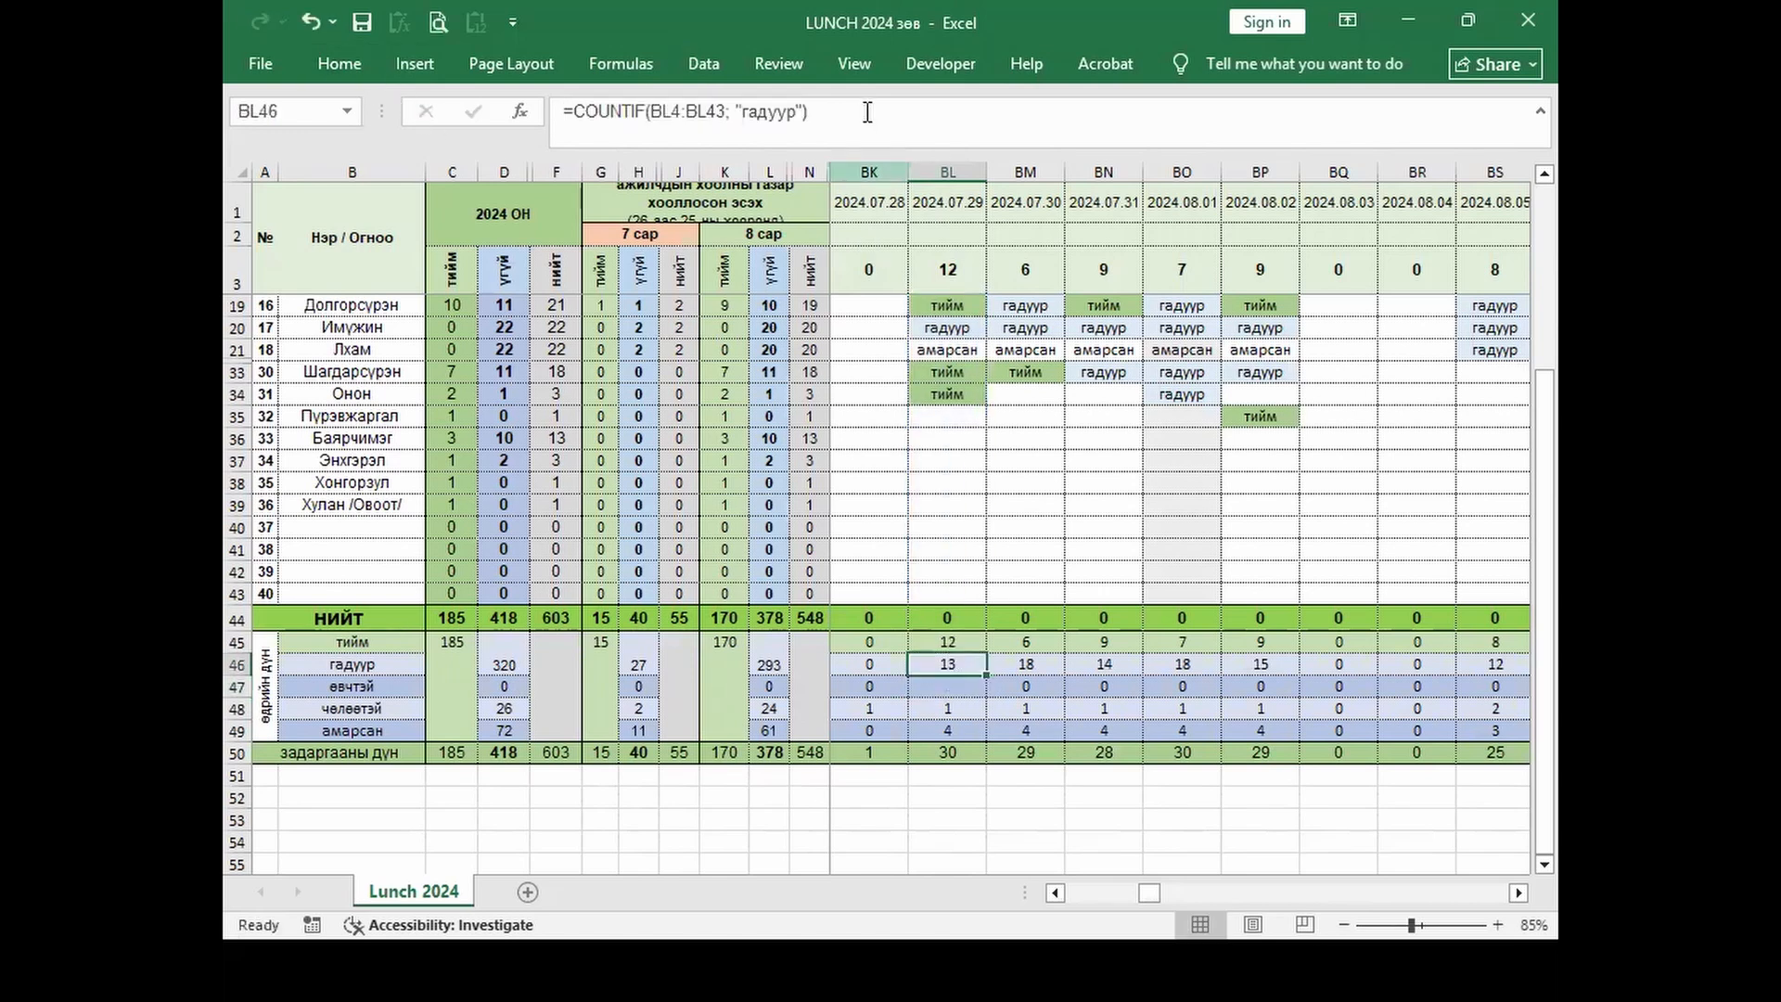
type("=COUNTIF(BL4:BL43; \"өвчтэй\")")
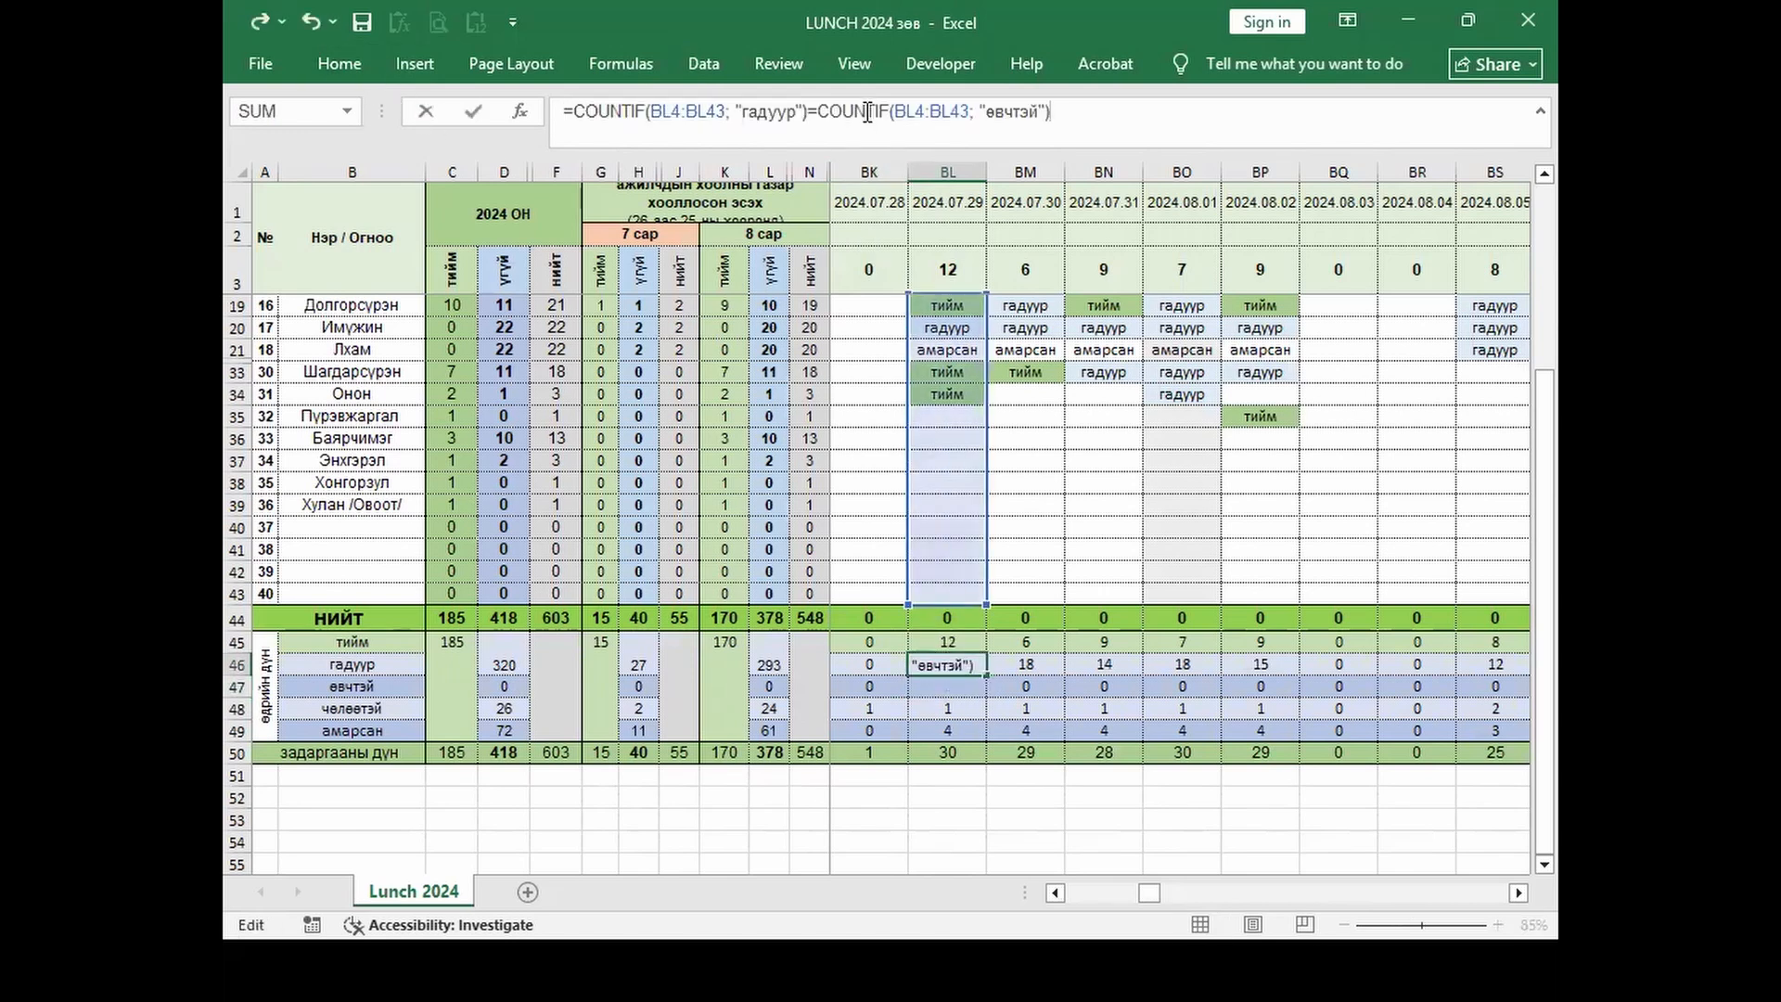
left_click(810, 112)
key("BackSpace")
type("+")
left_click(1123, 117)
key("Return")
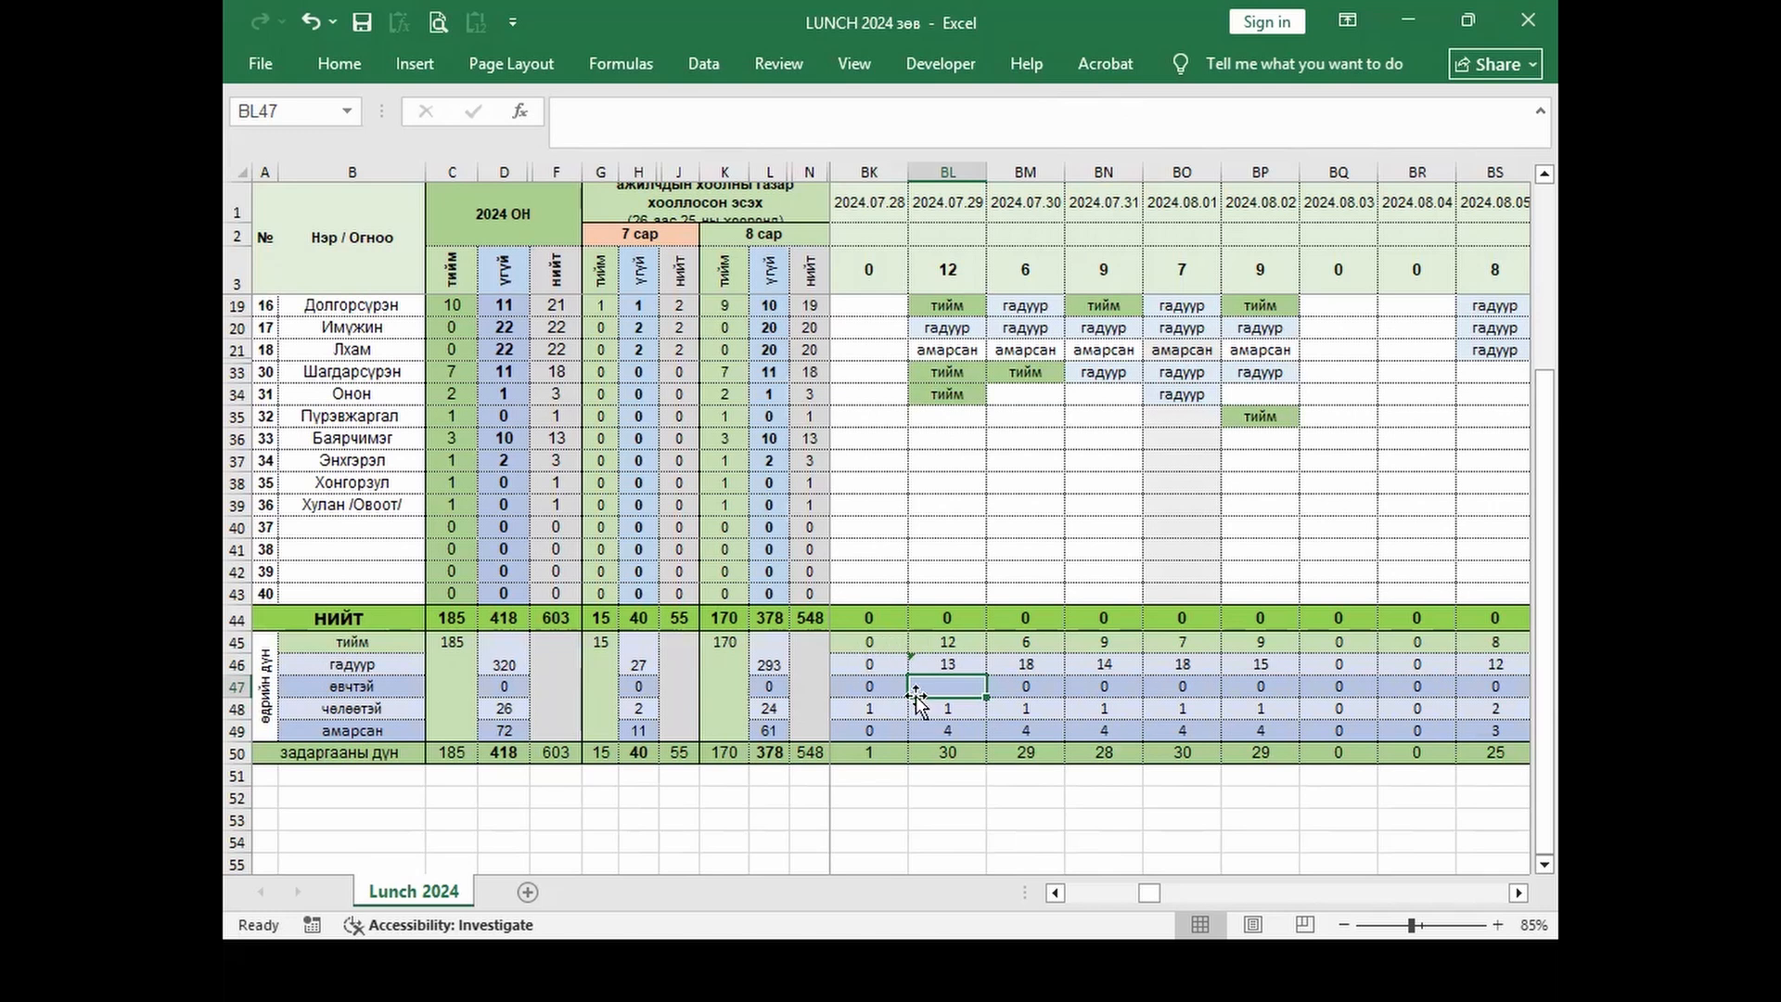
left_click(950, 439)
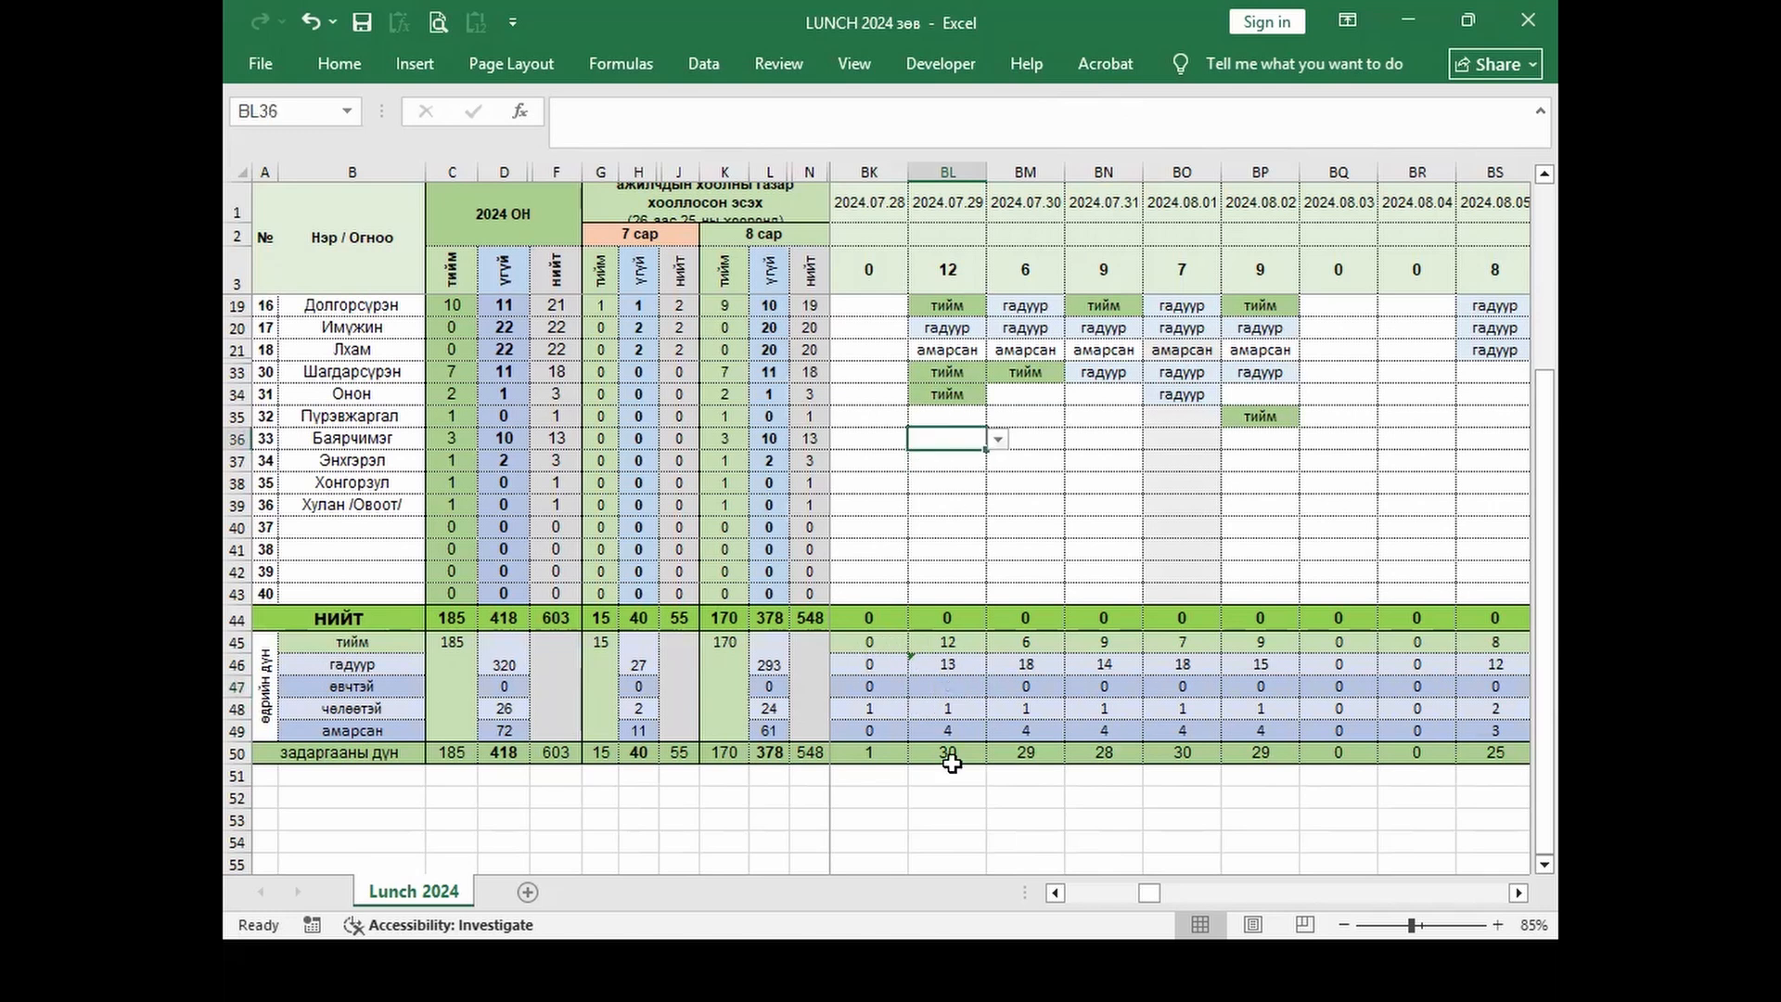
key("alt+Tab")
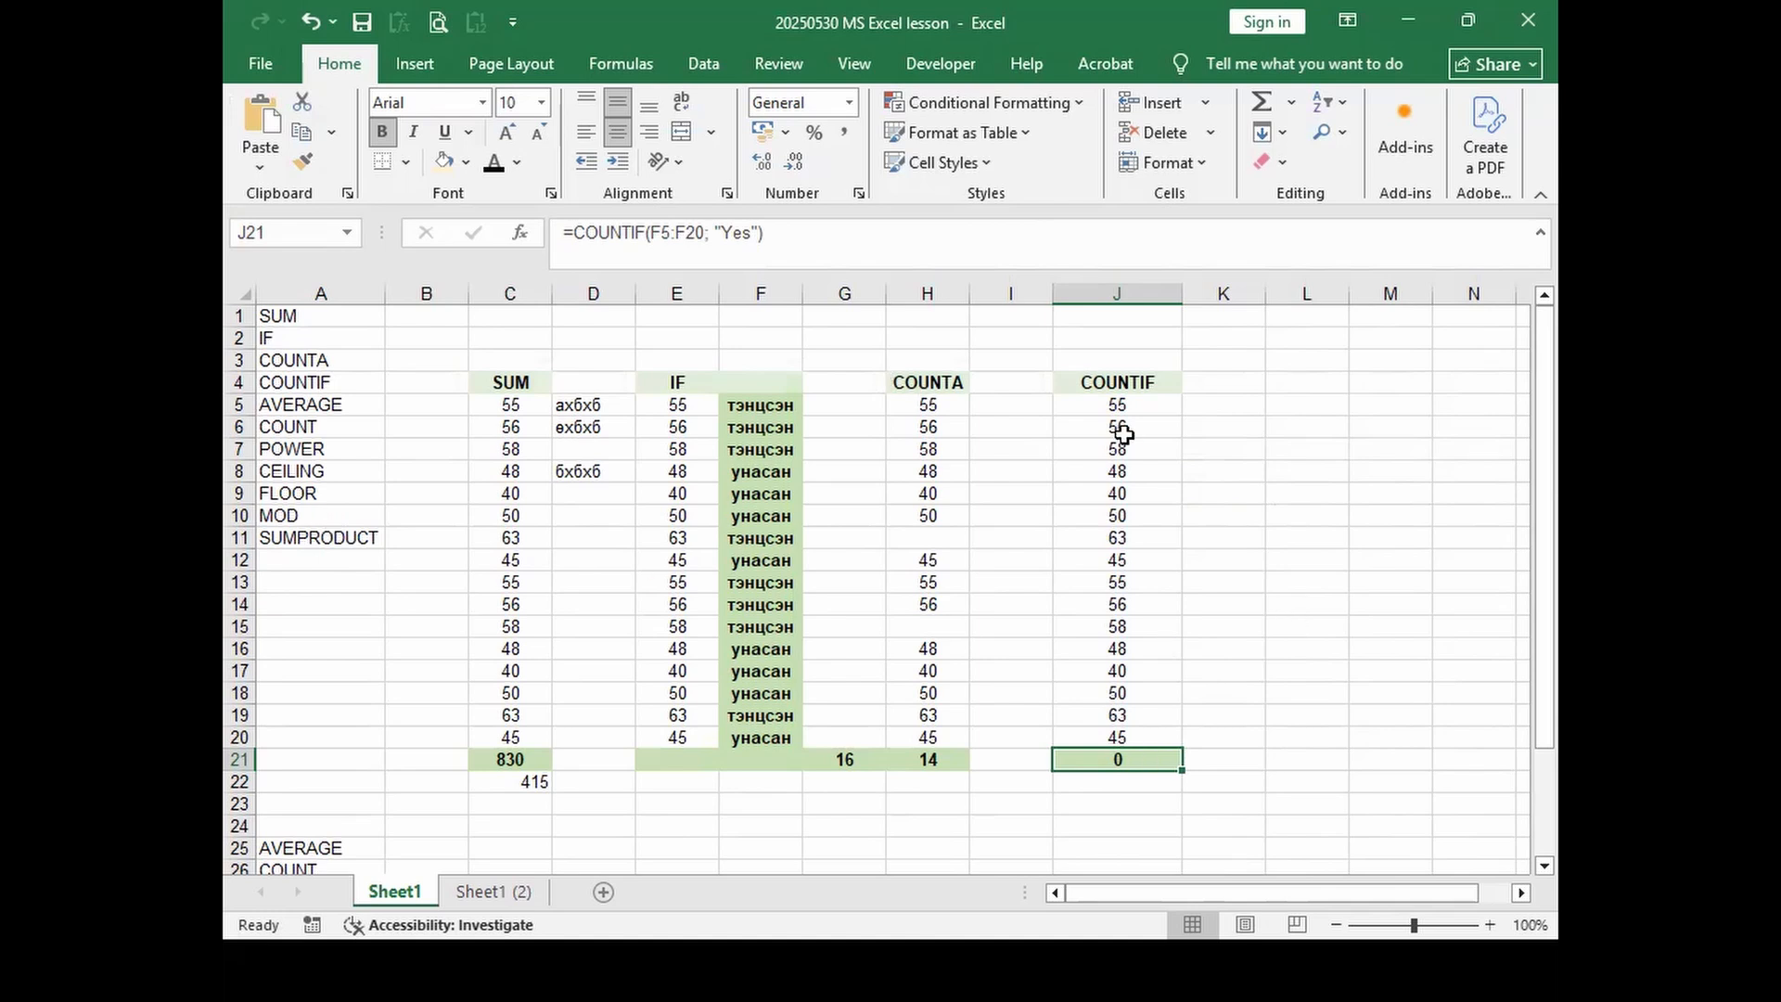
Step: Change J21 to =COUNTIF(F5:F20; "тэнцсэн") so it counts 8 passing results
left_click(732, 230)
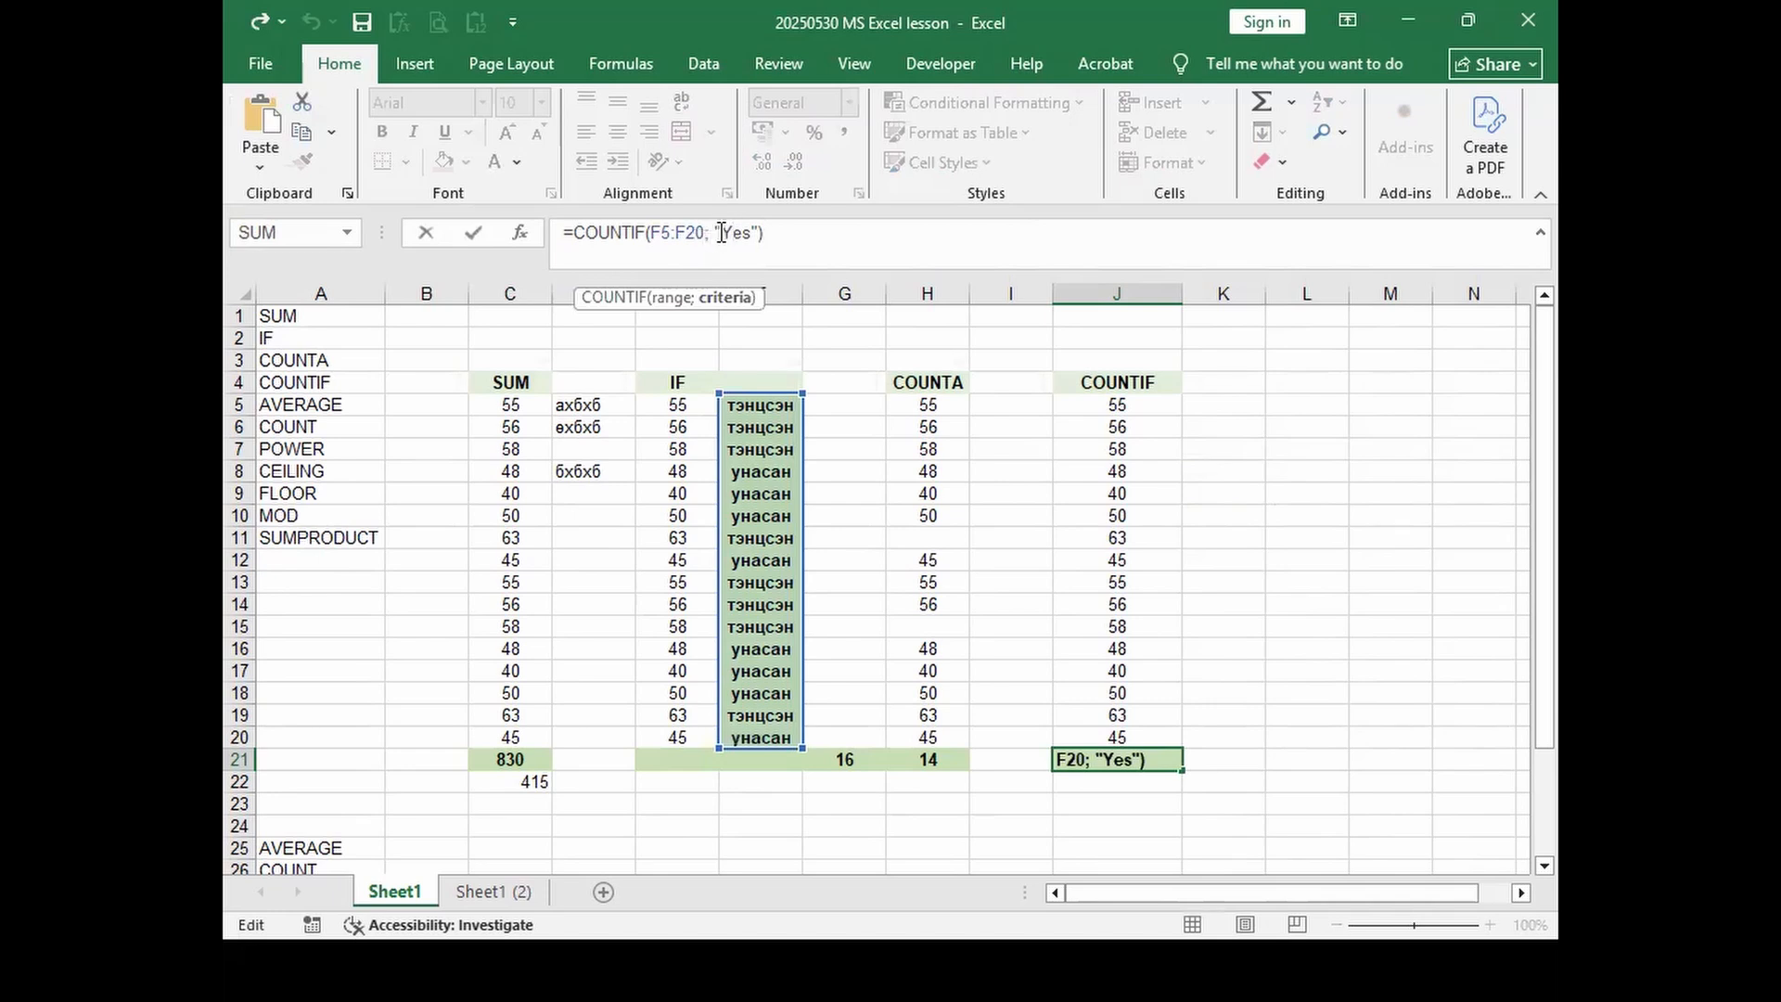
left_click_drag(726, 230, 744, 232)
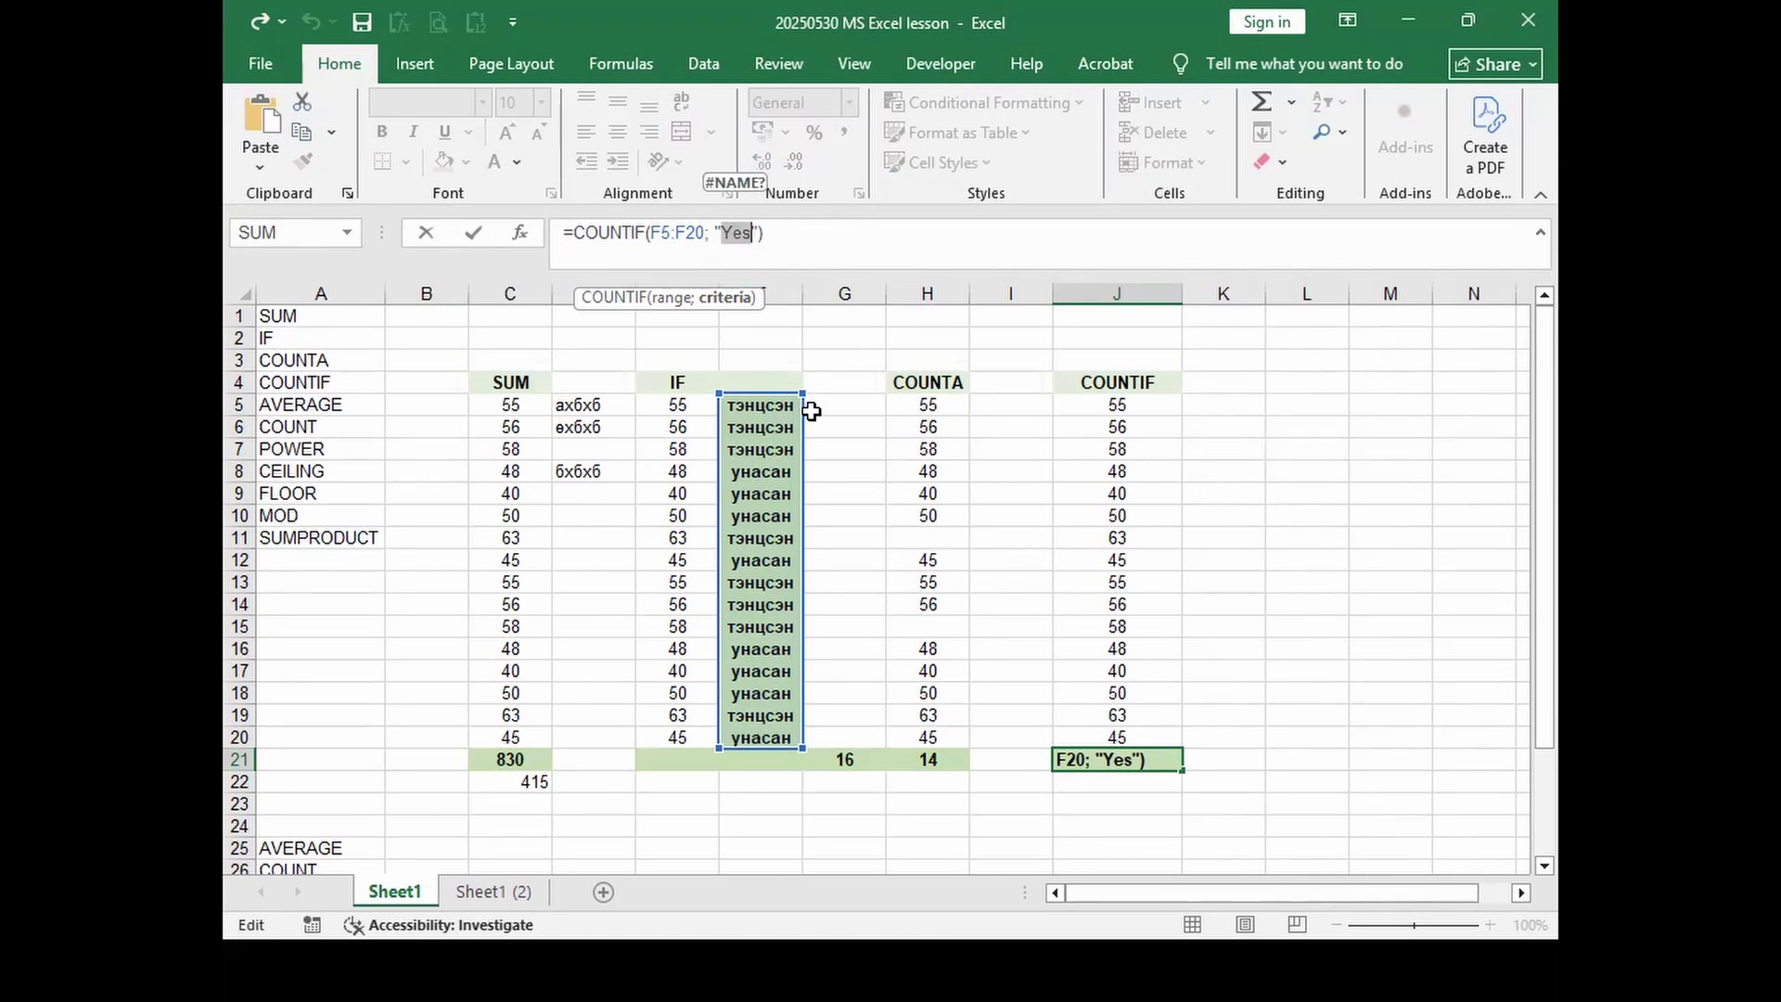
type("тэнцсэн")
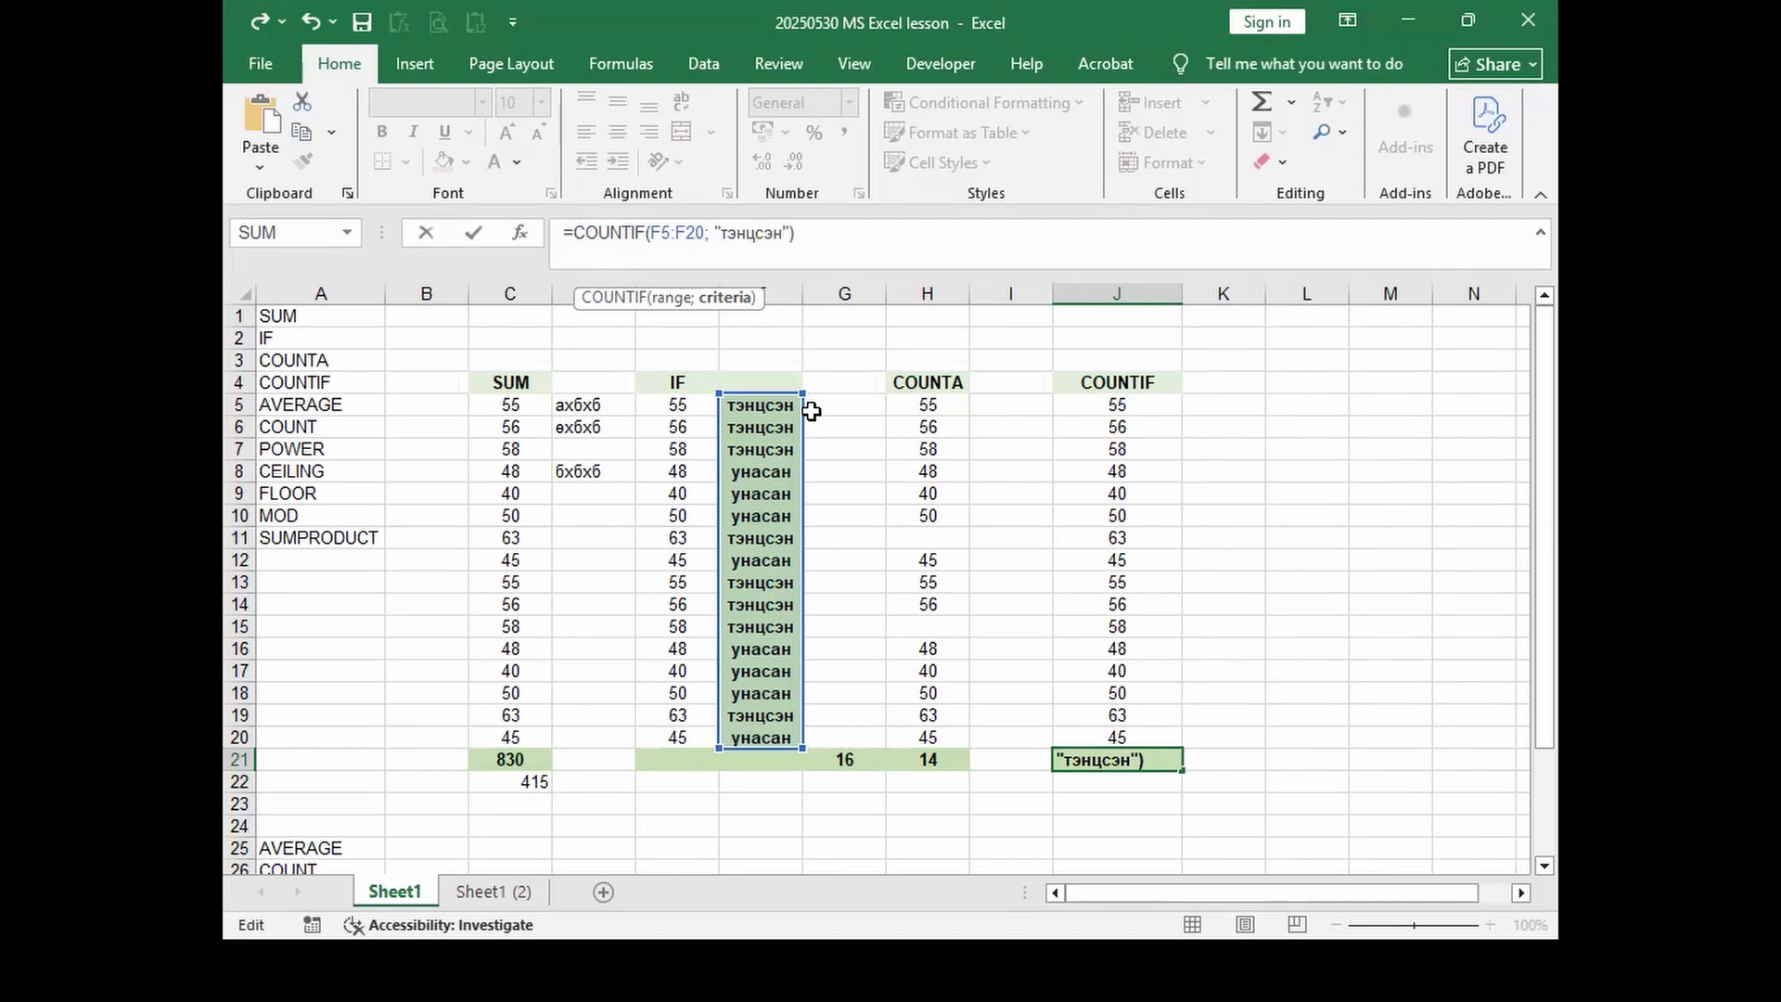
key("Return")
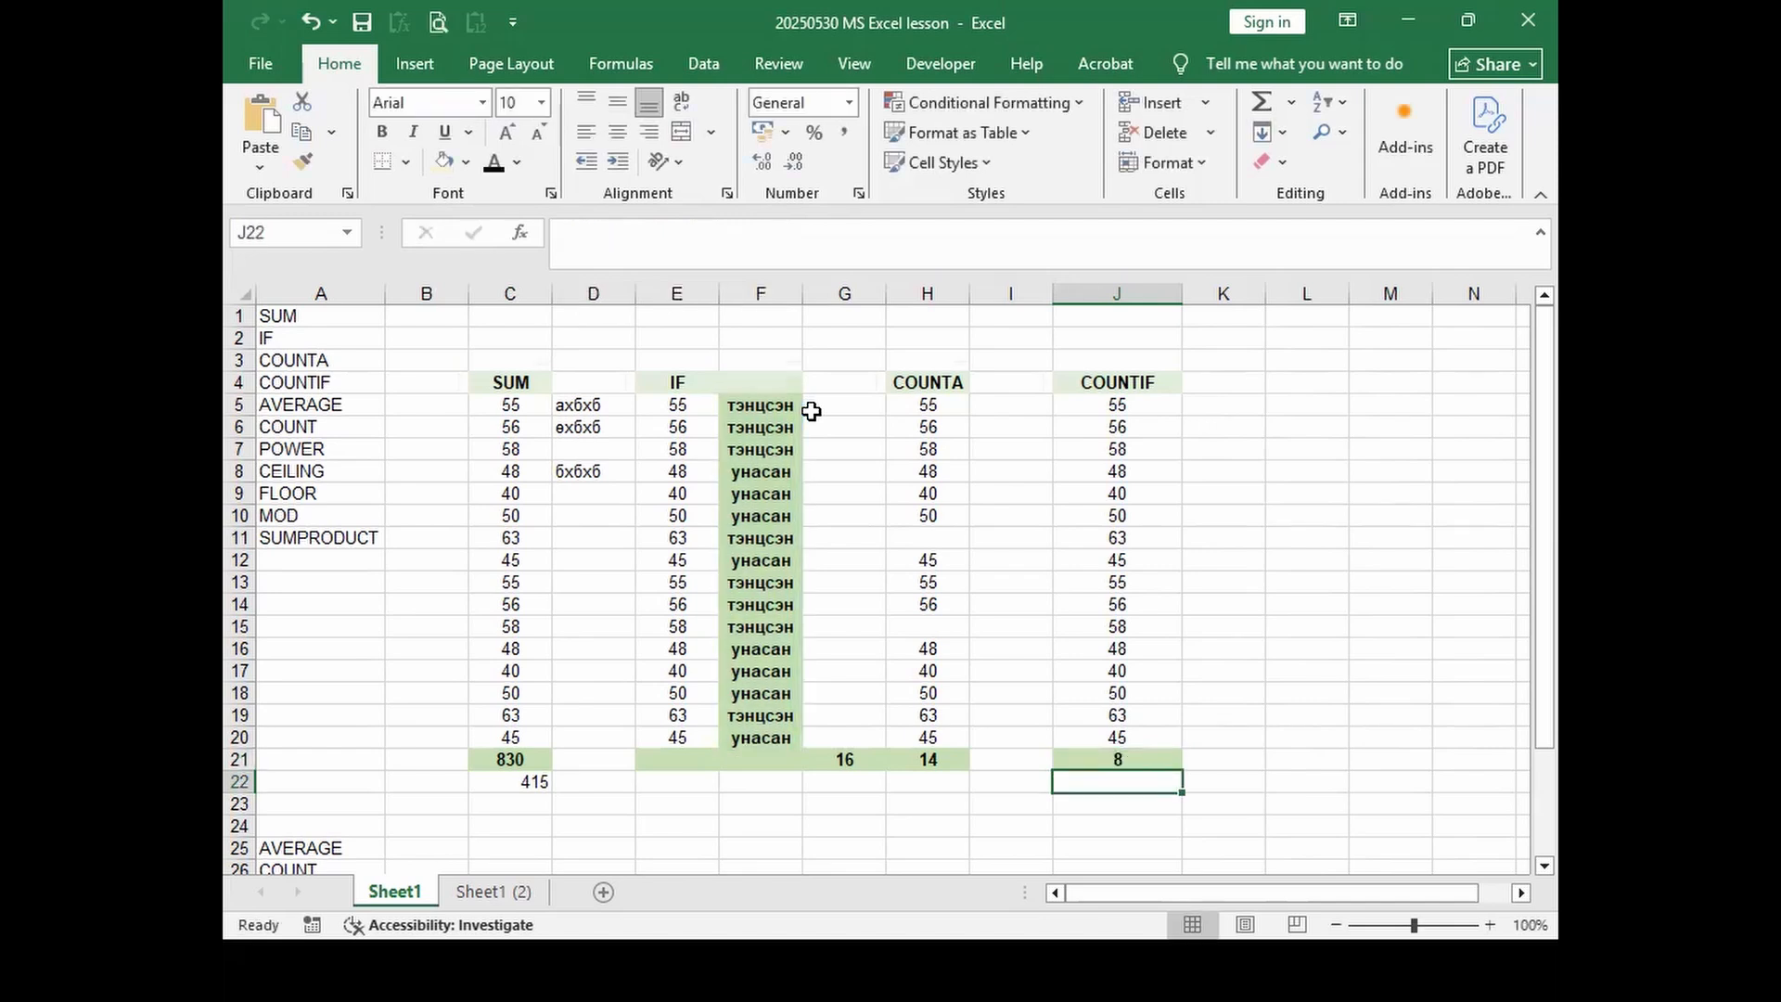
left_click(1098, 758)
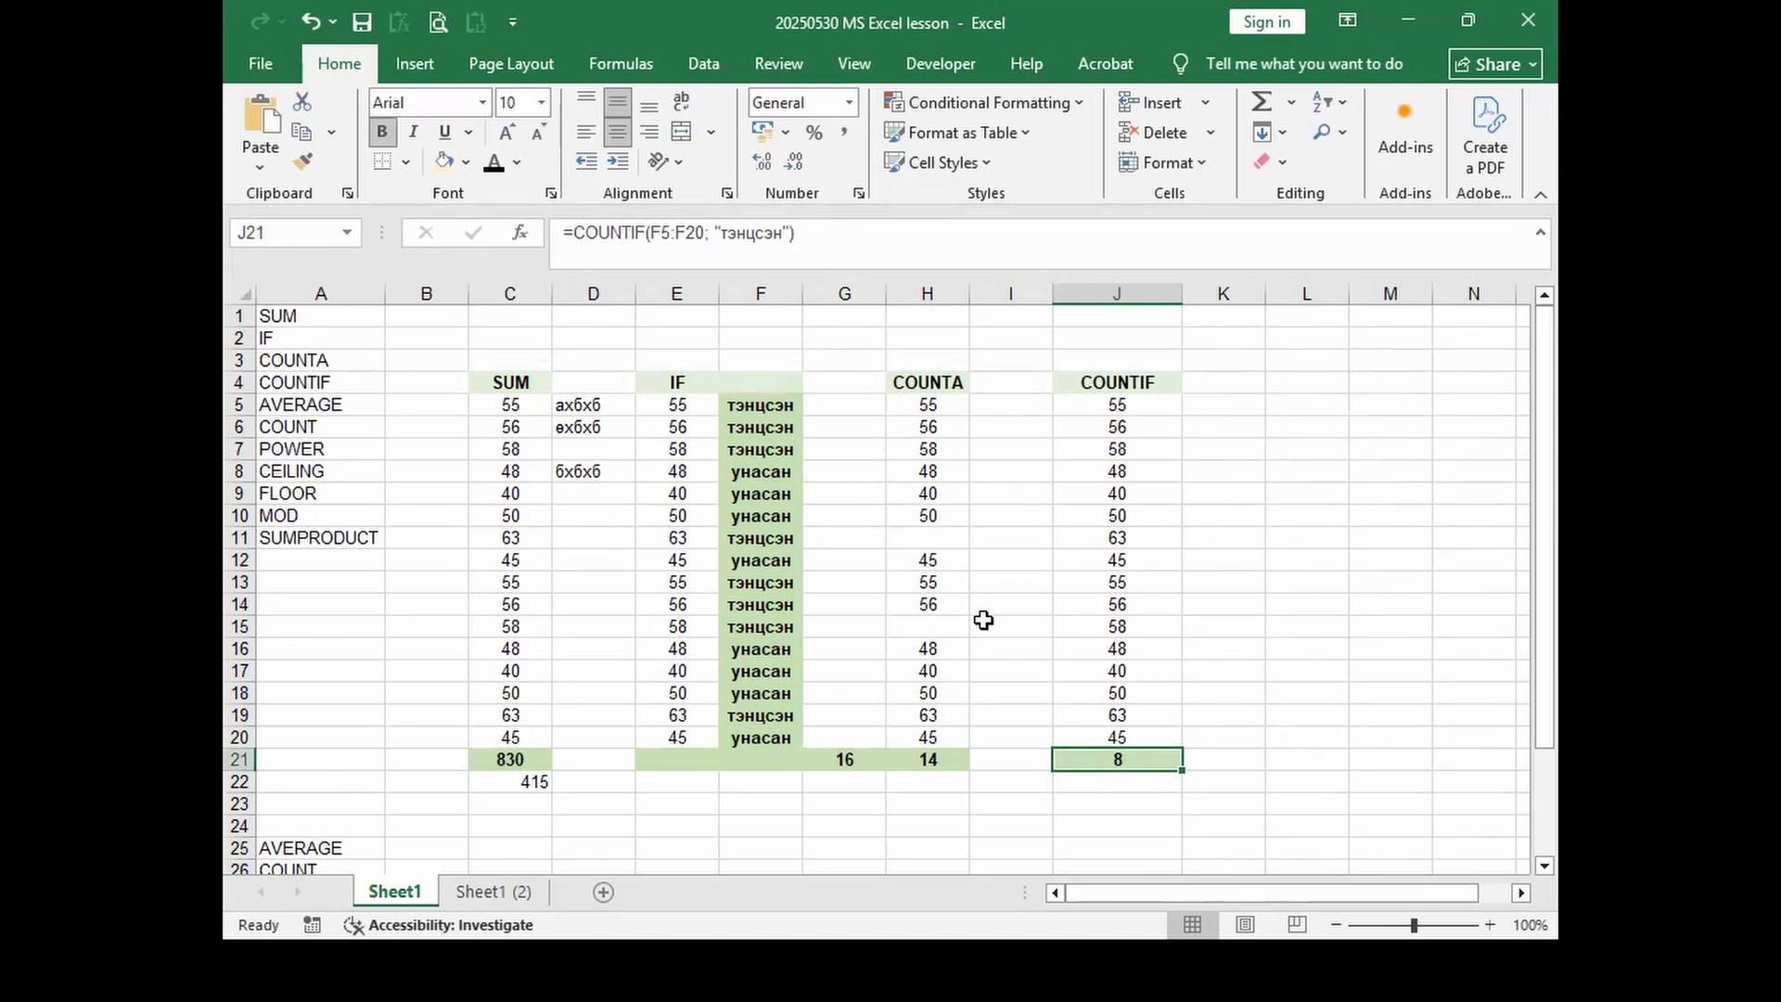
left_click(1063, 784)
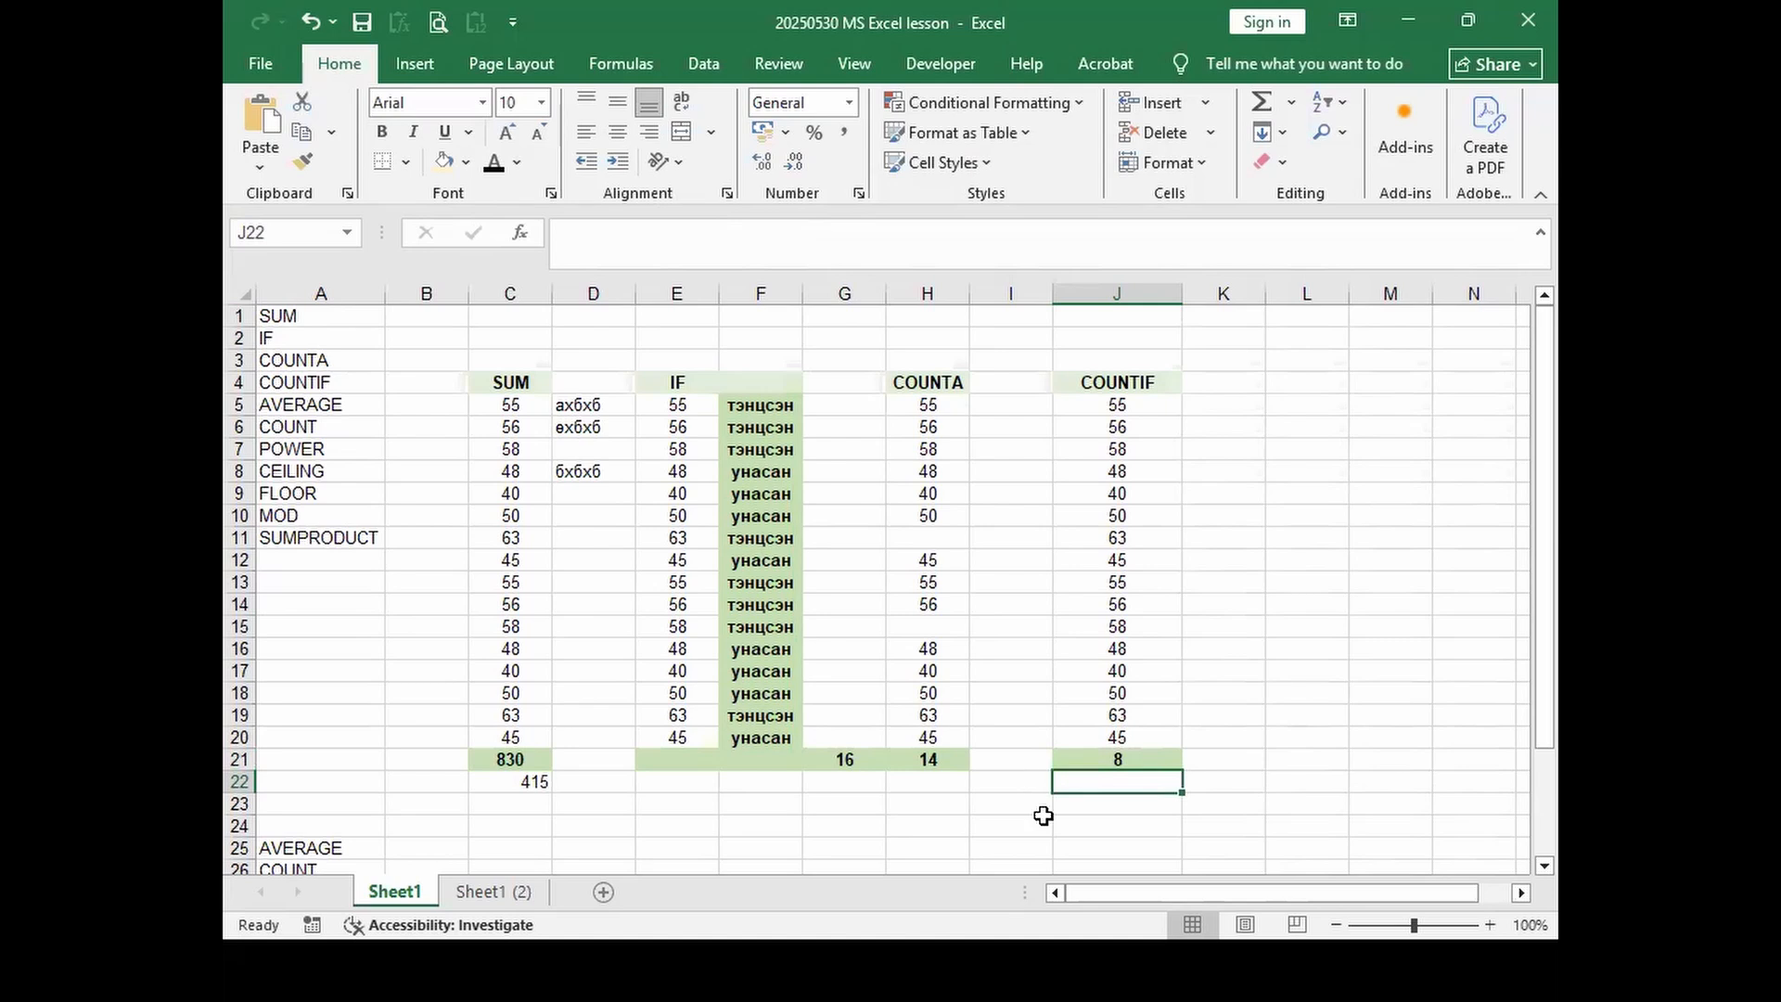
Step: Enter =G21-J21 in J22 to count the failing results
type("щ")
key("BackSpace")
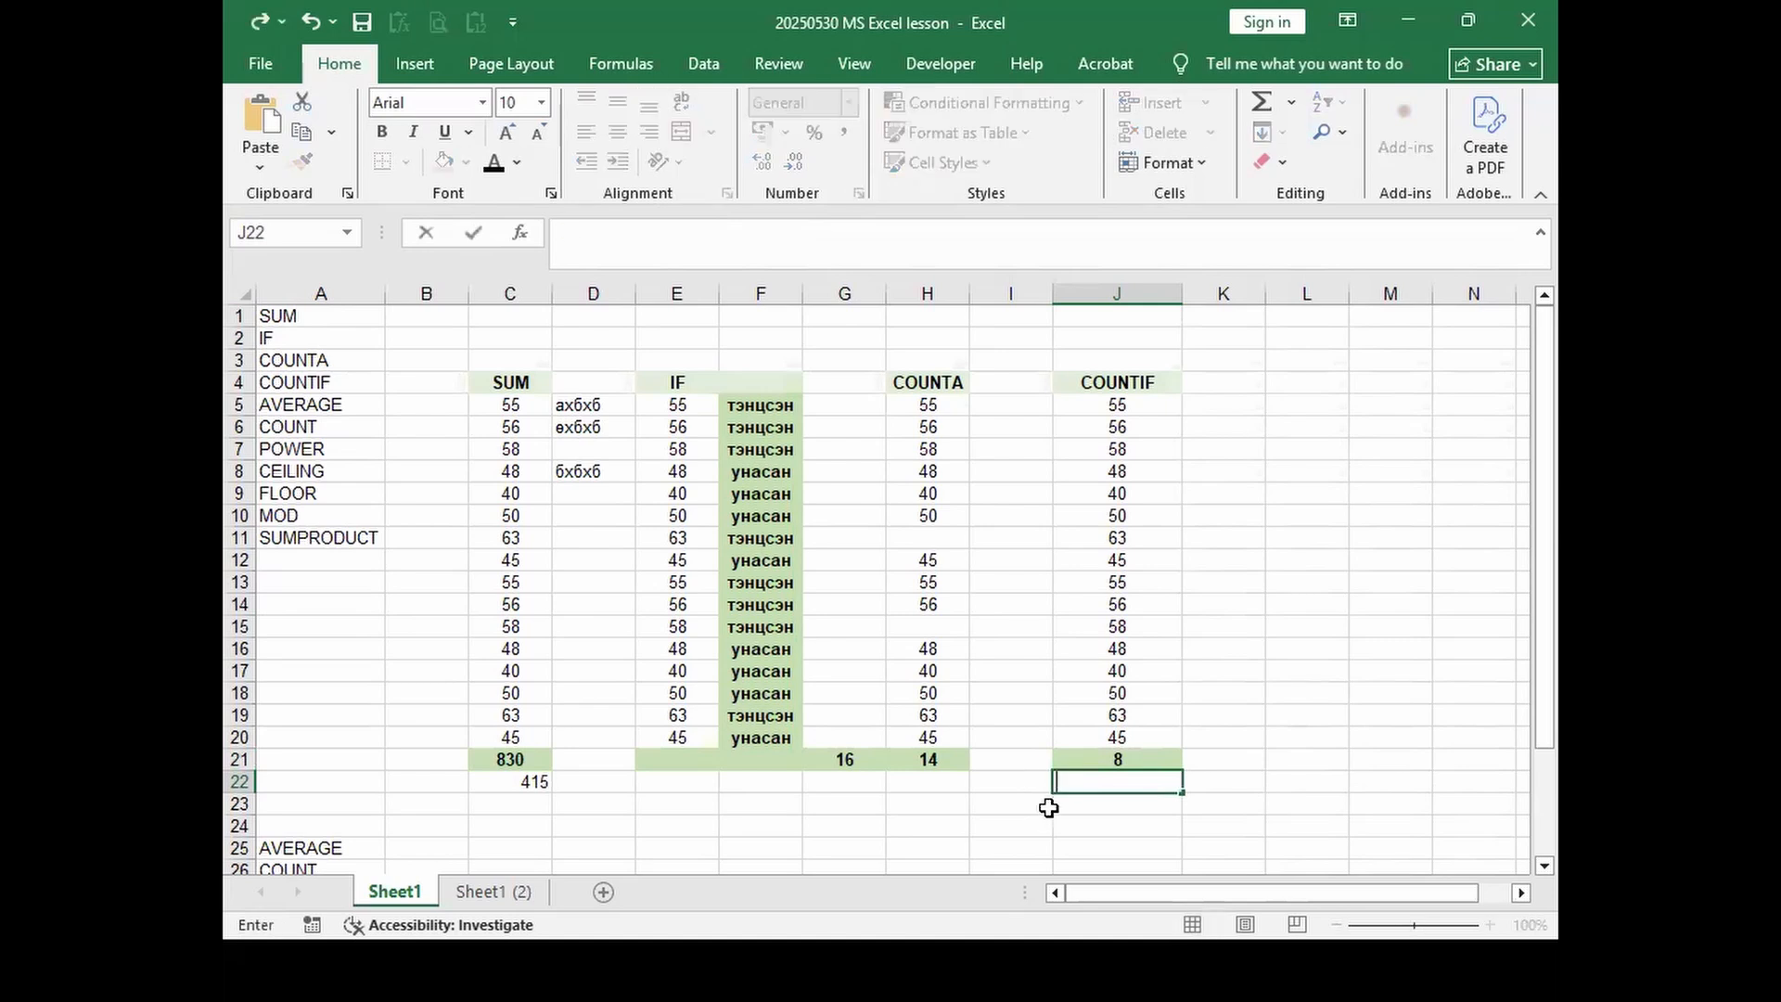
type("=")
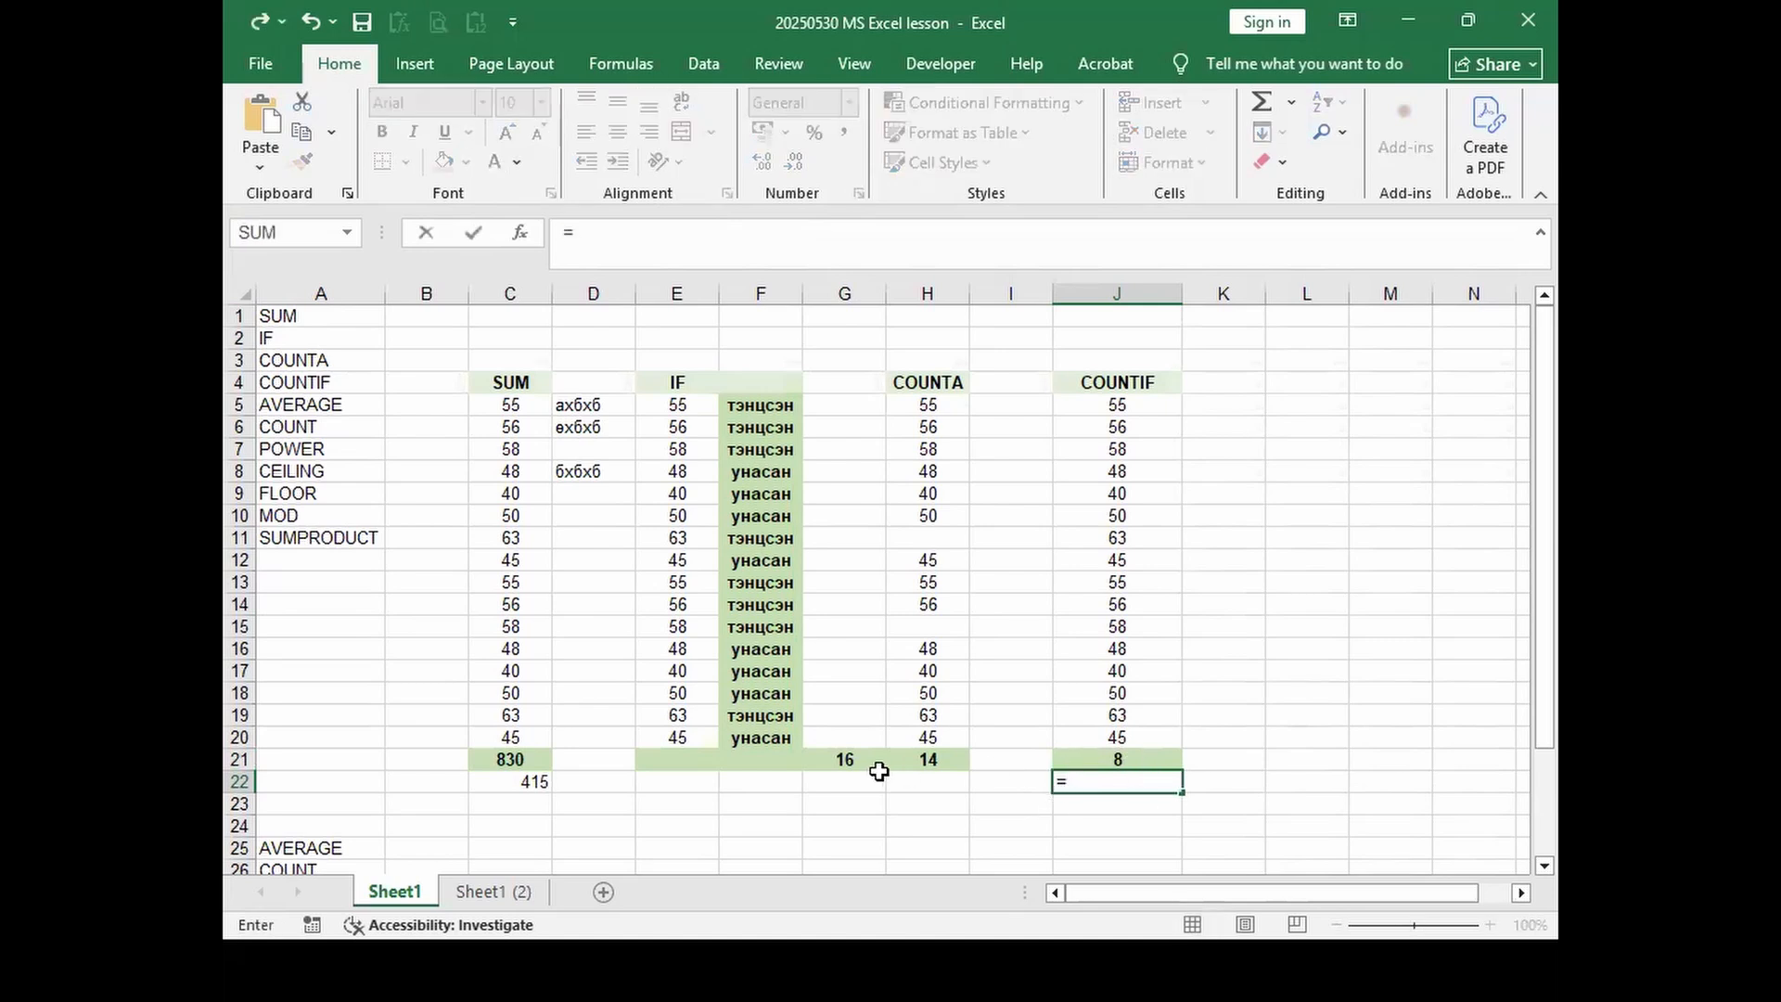
left_click(832, 759)
type("-")
left_click(1129, 754)
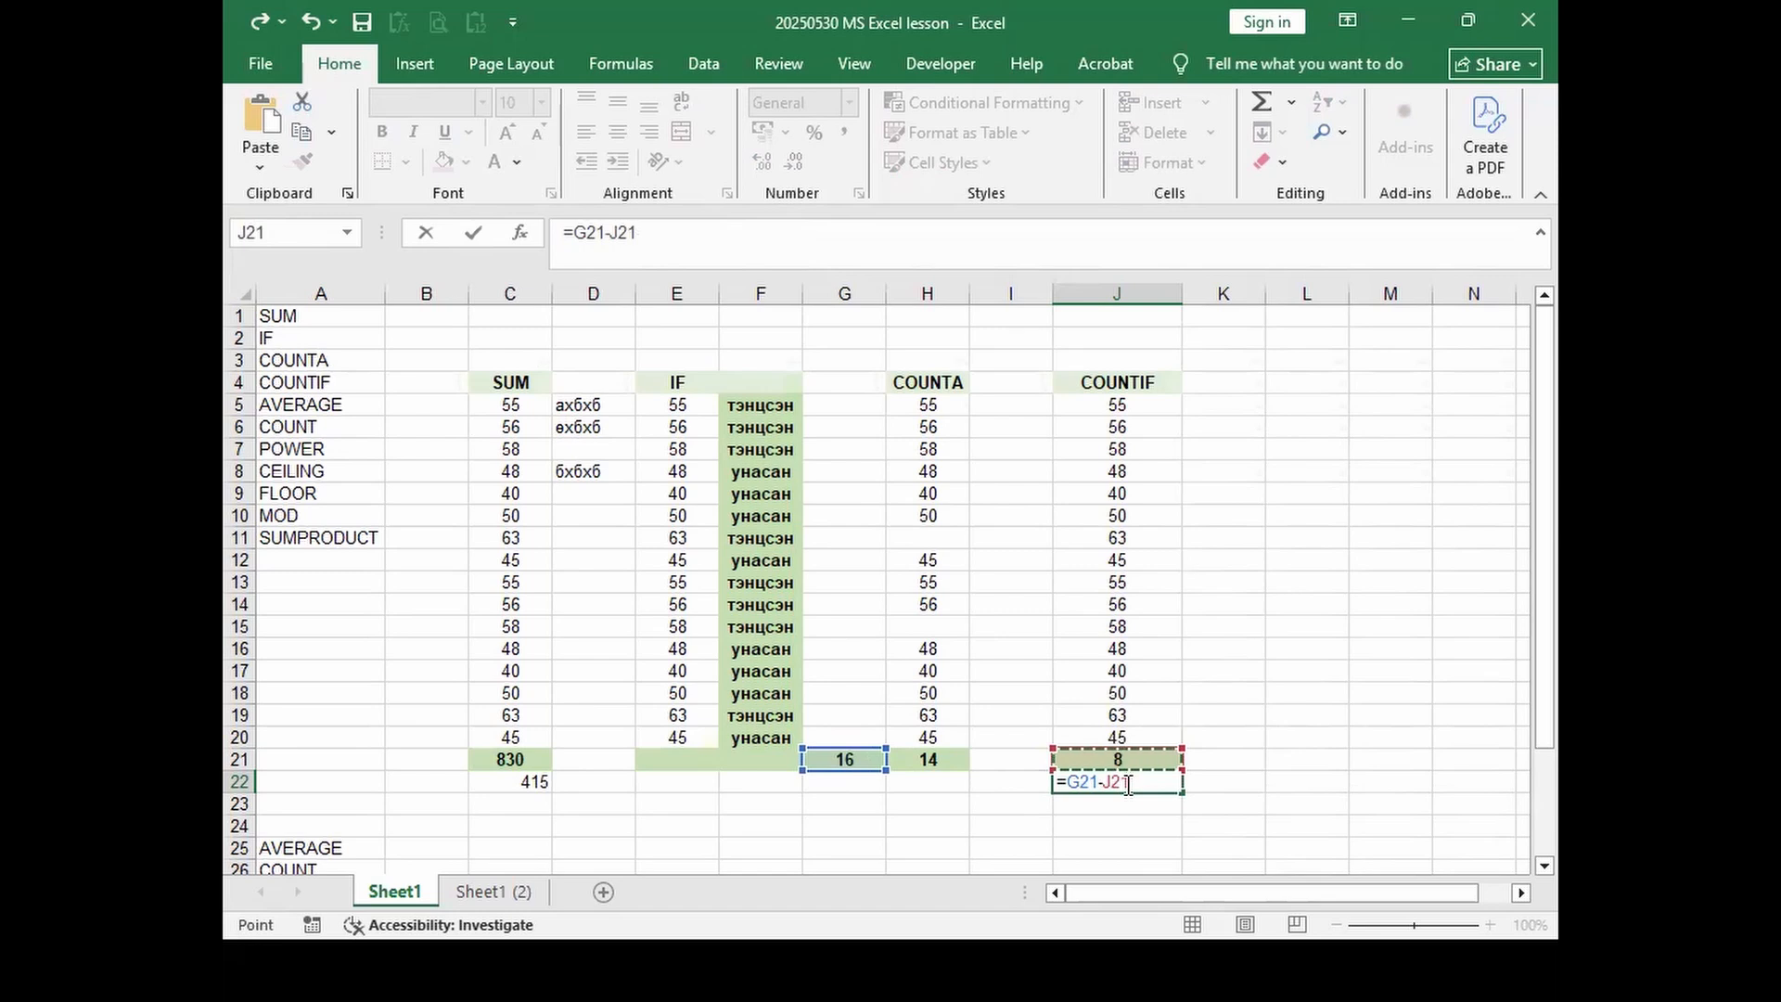
key("Return")
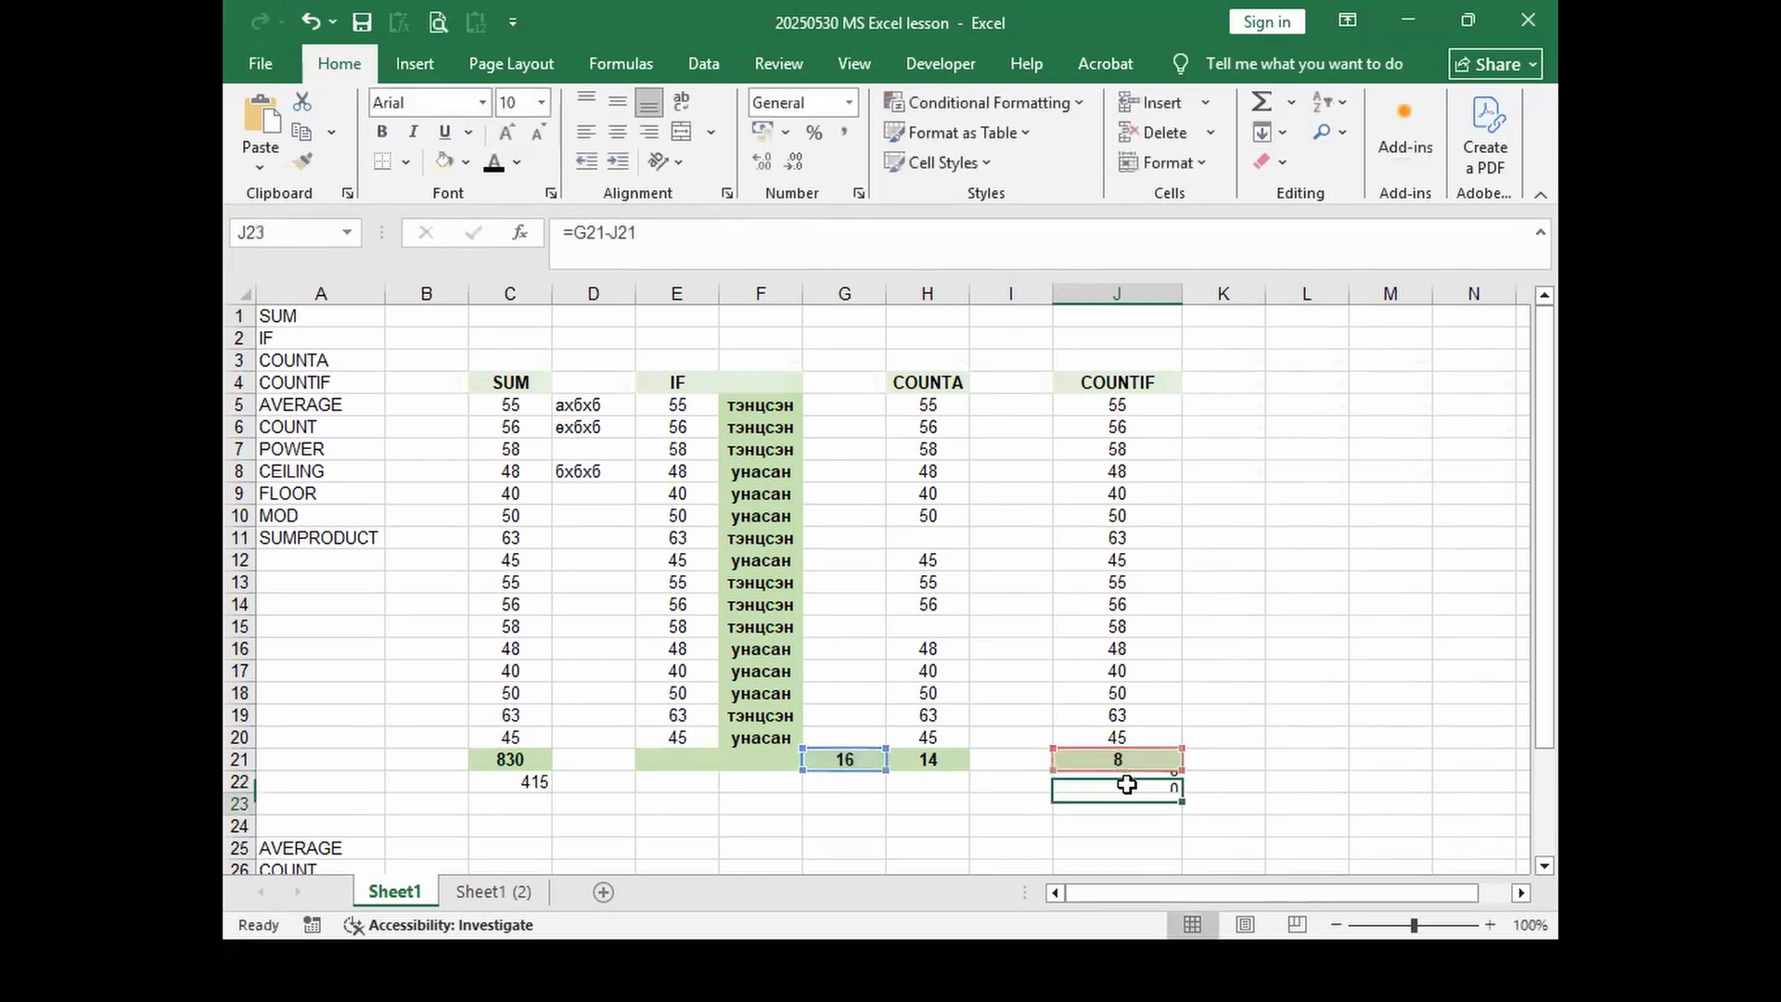
left_click(1127, 784)
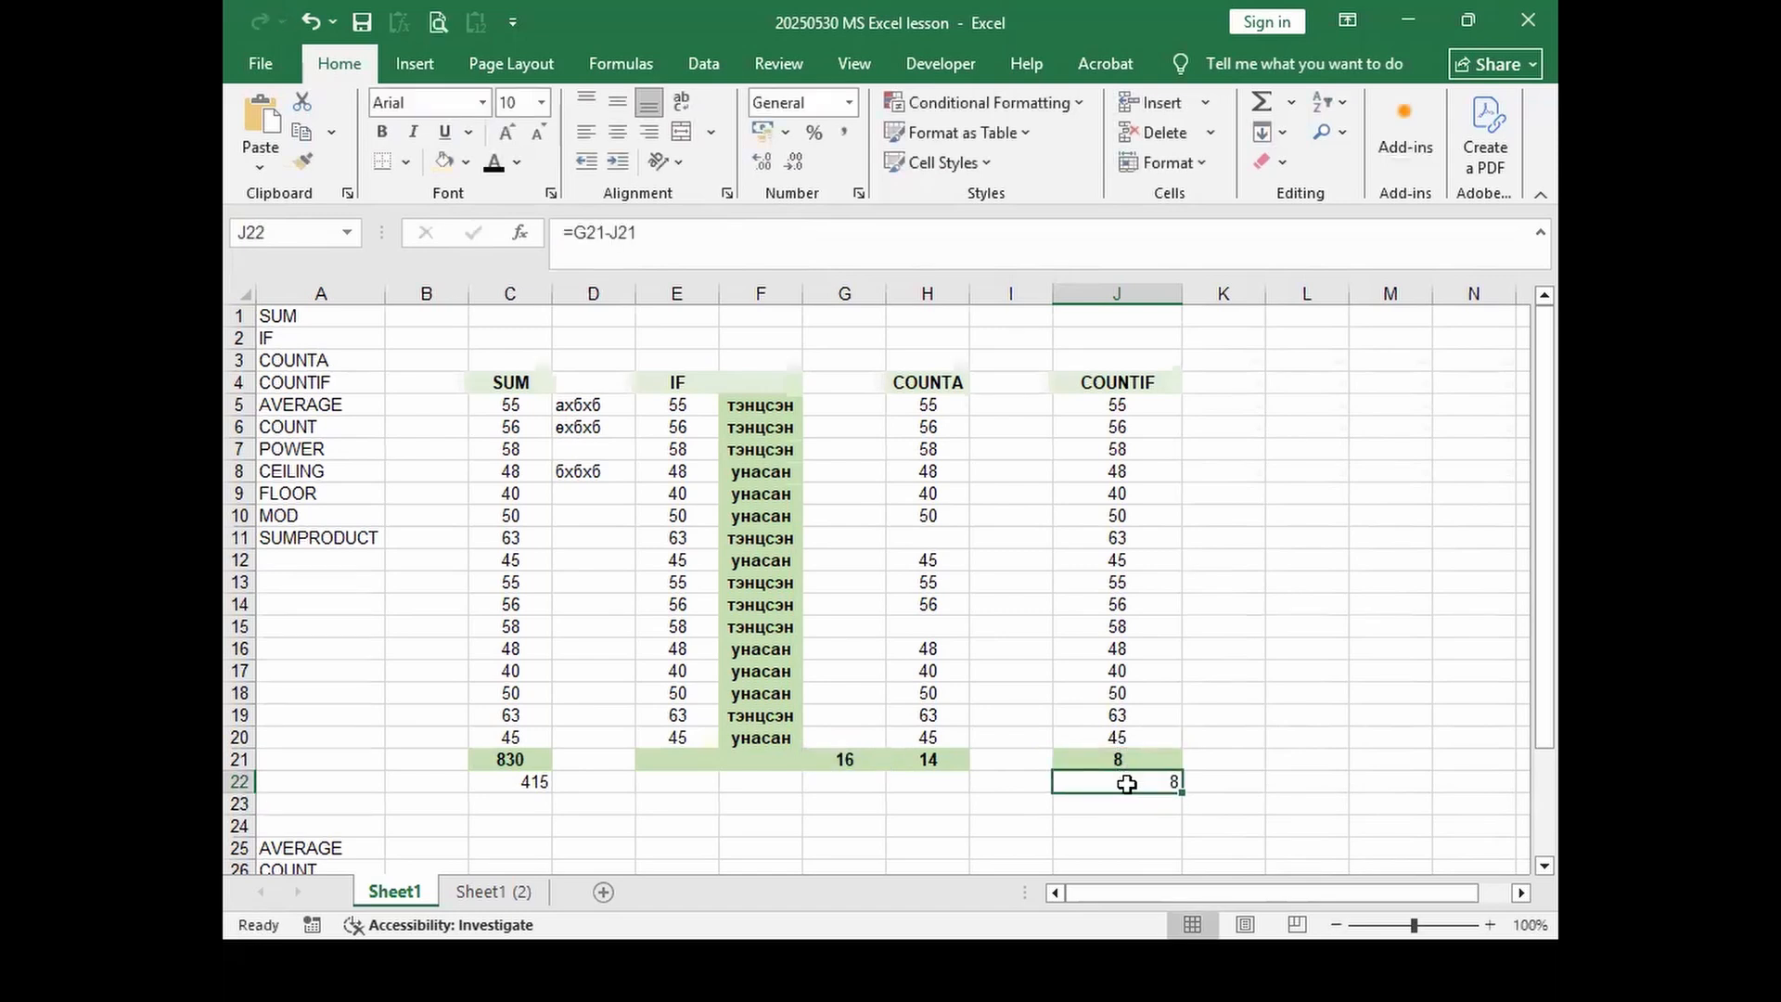
Step: Change E20's score to 56 so passes become 9 and failures 7
left_click(677, 737)
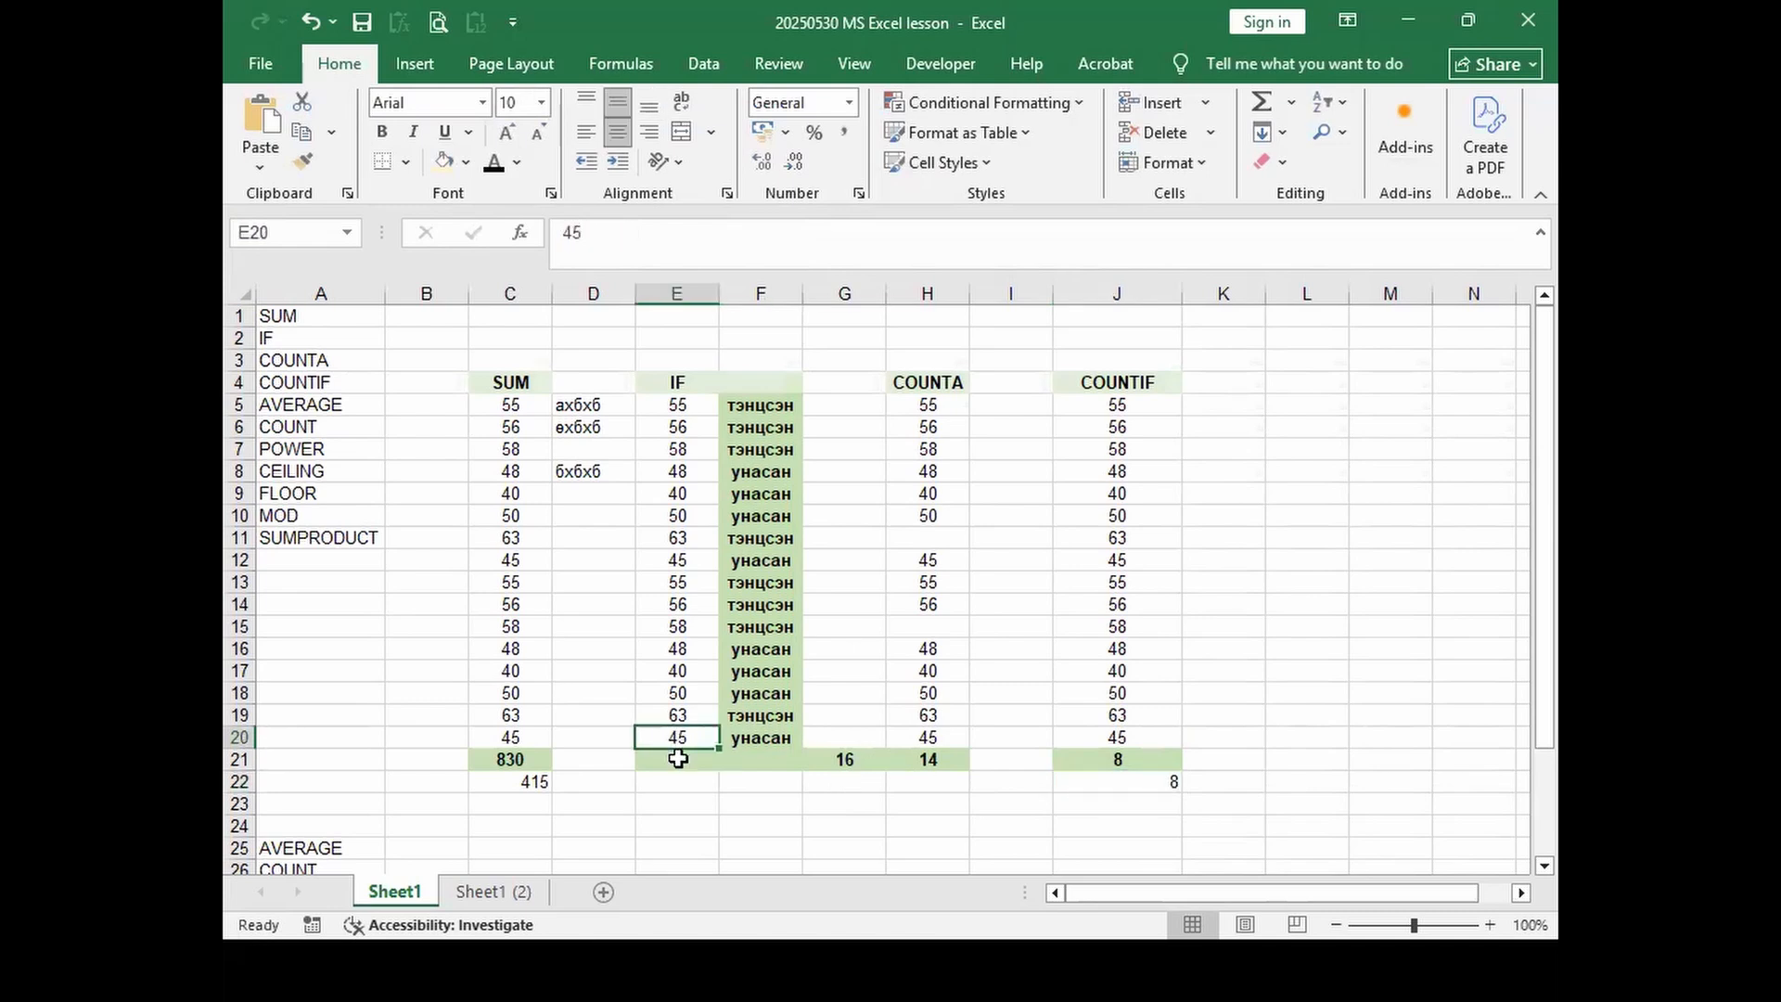
type("56")
key("Return")
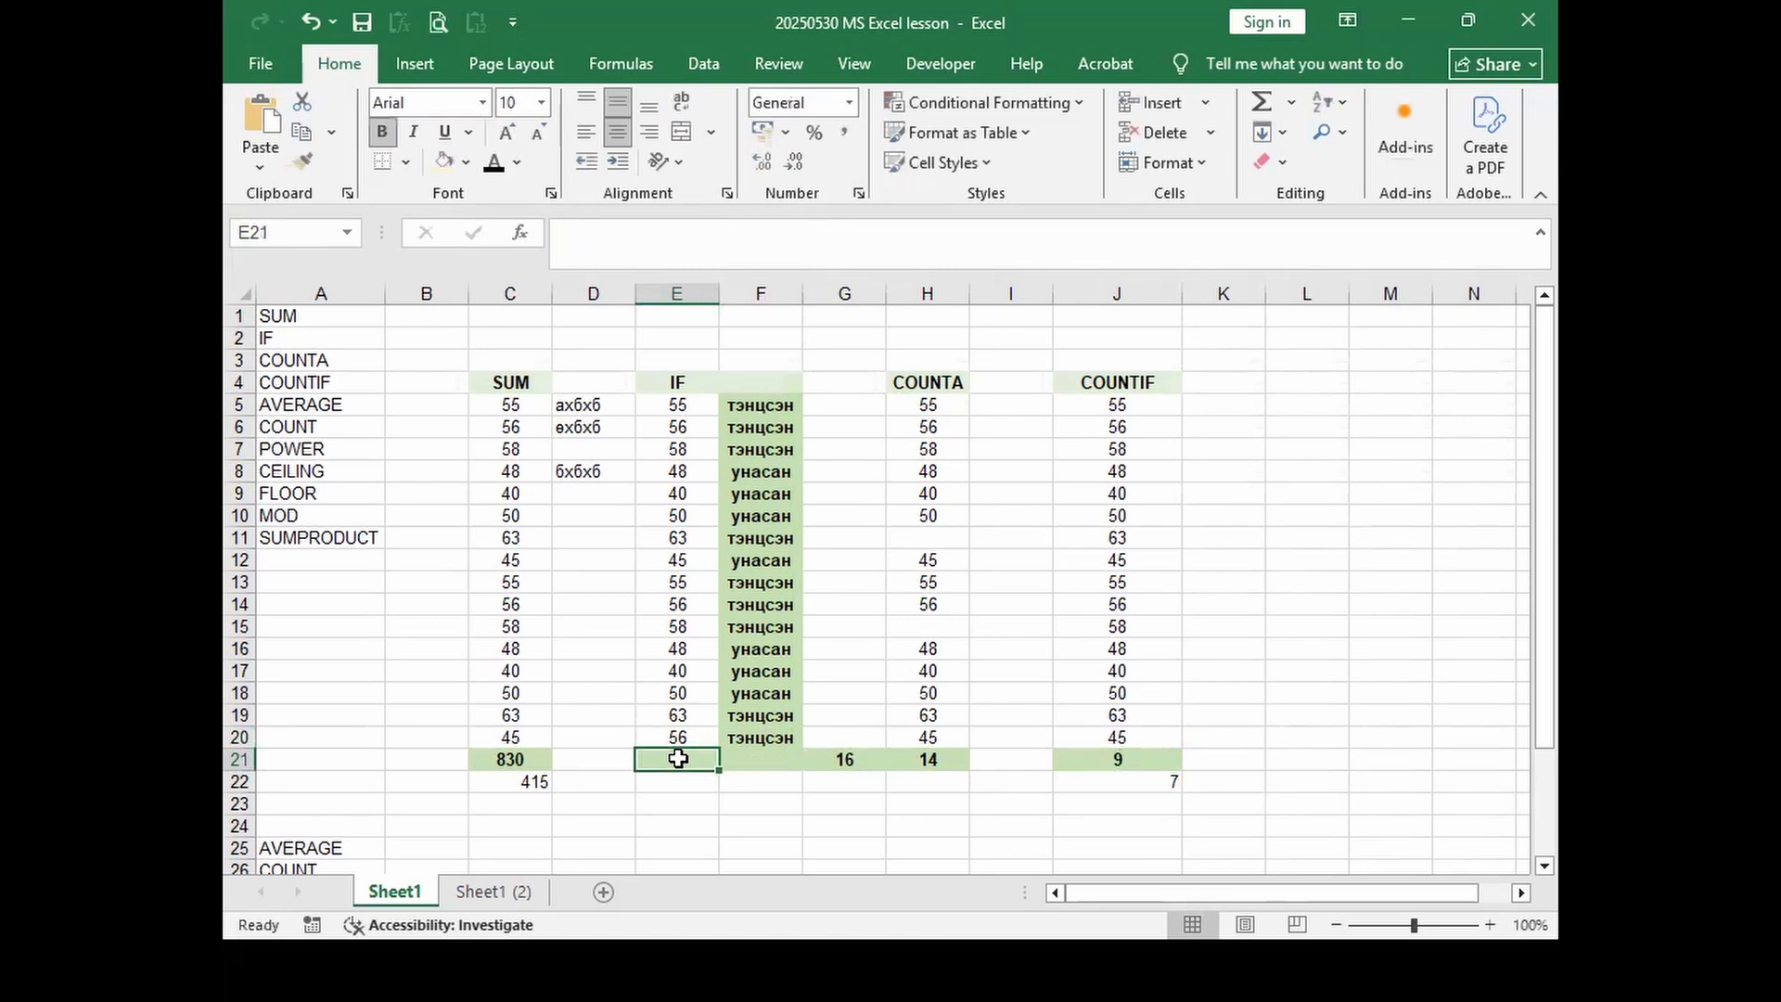
left_click(1122, 782)
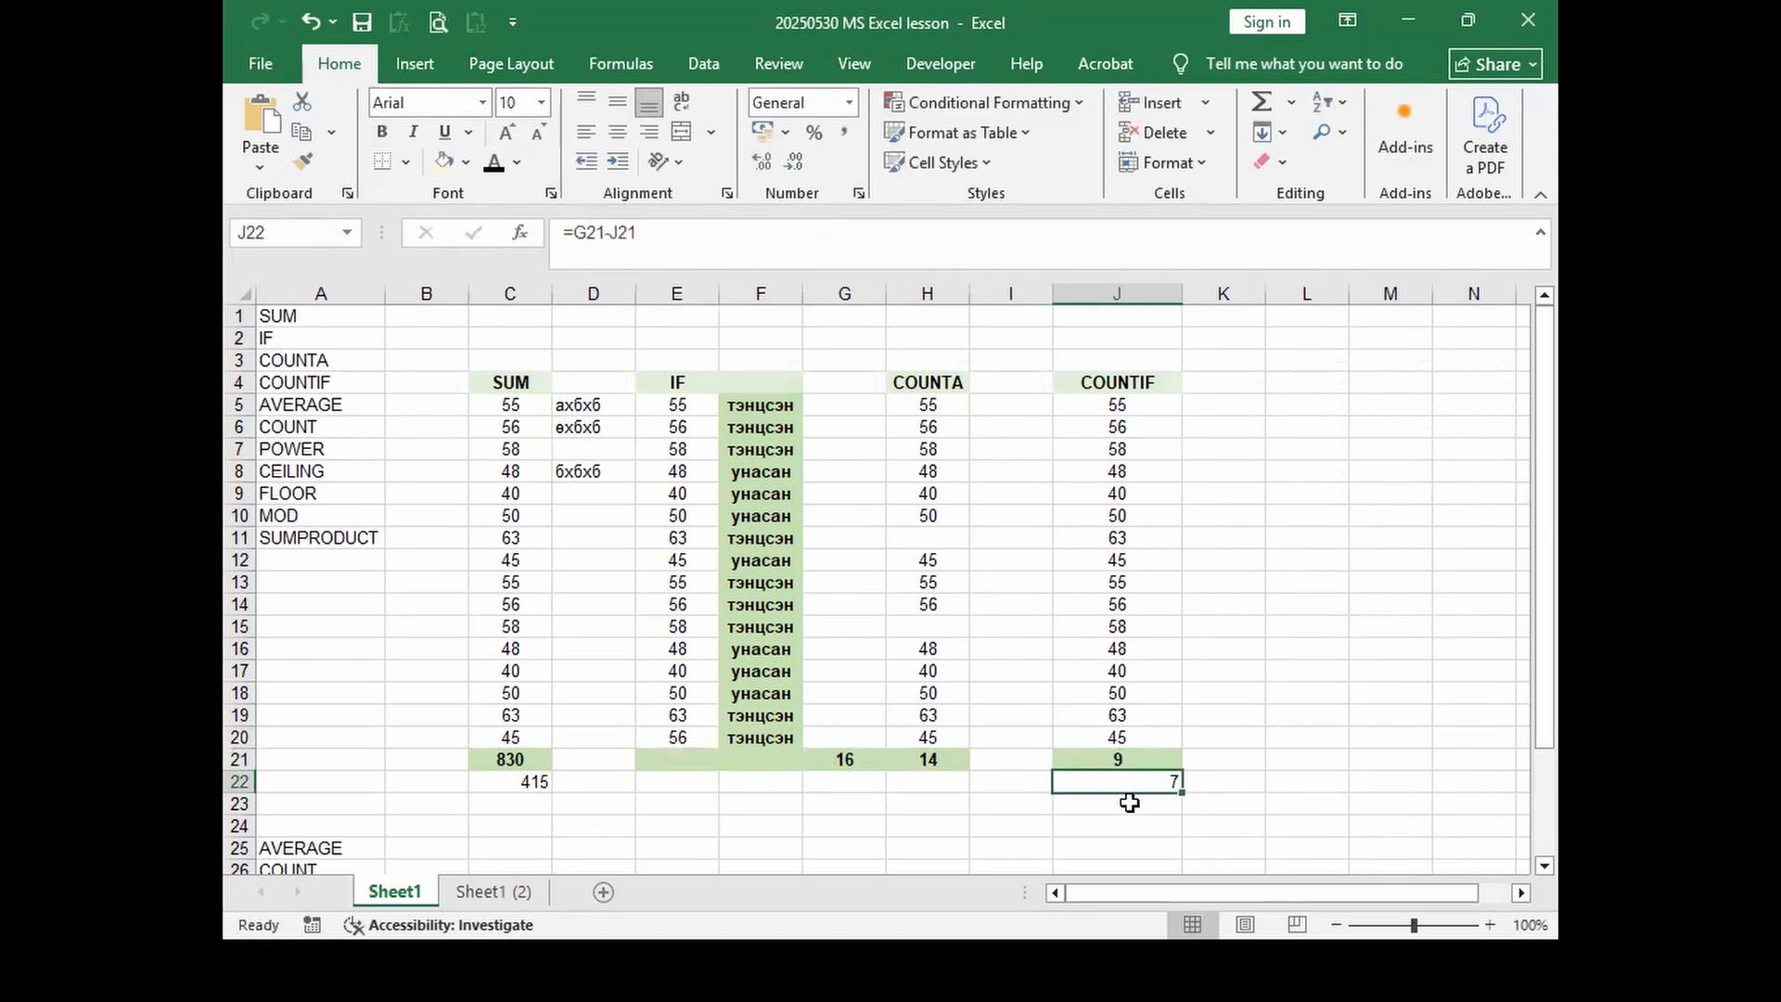
Step: Copy J21's COUNTIF formula into J23 and change its criteria to "унасан"
left_click(1126, 759)
left_click_drag(1131, 770, 1132, 807)
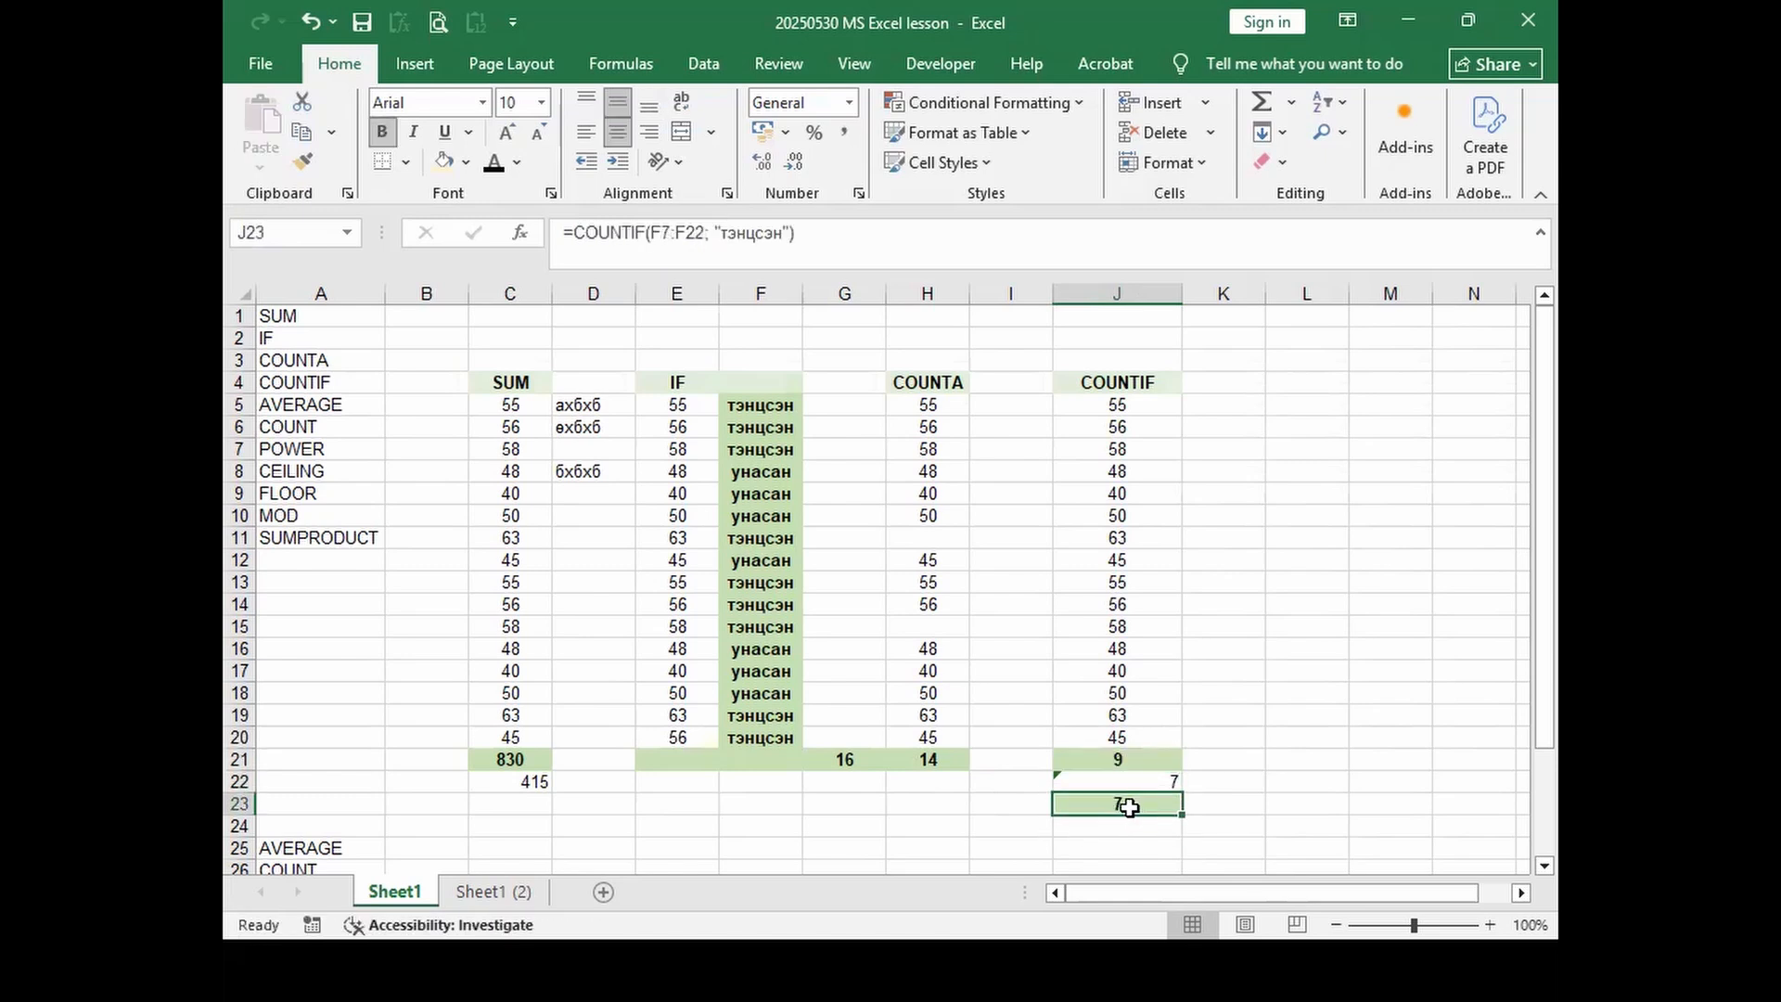
left_click_drag(732, 230, 771, 239)
key("BackSpace")
key("BackSpace")
type("eyg")
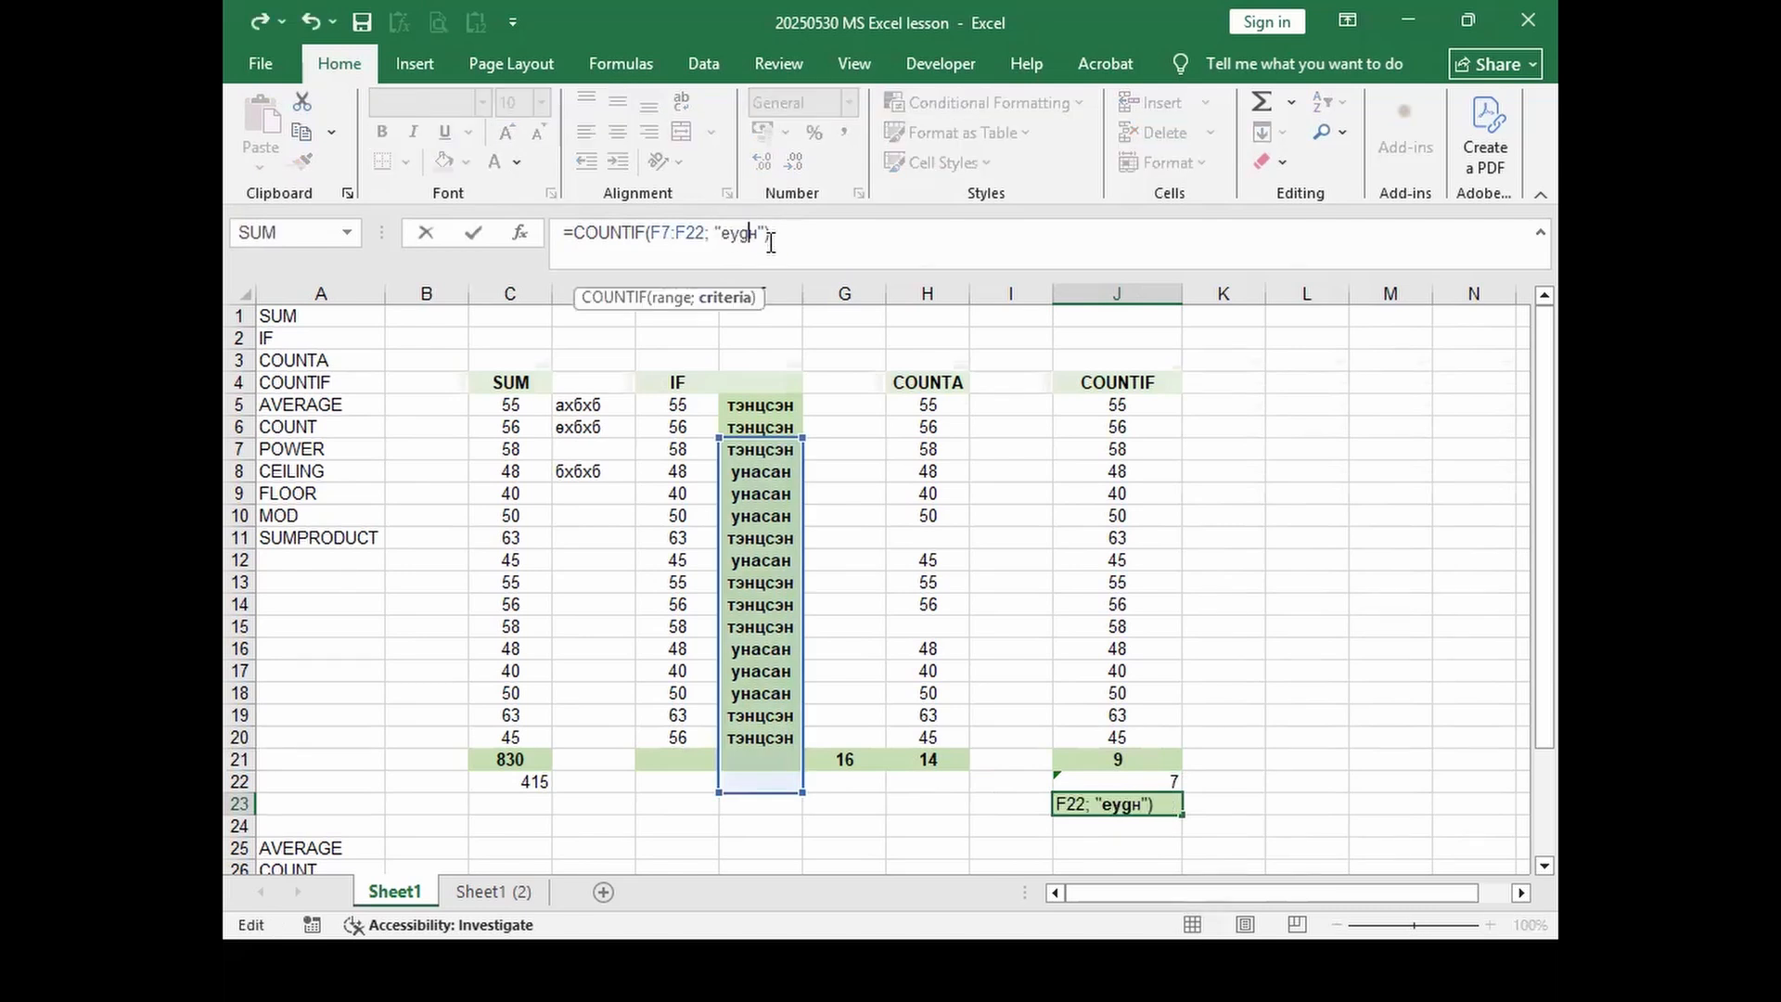
key("BackSpace")
key("BackSpace")
key("BackSpace")
type("цнаса")
key("BackSpace")
type("у")
key("Return")
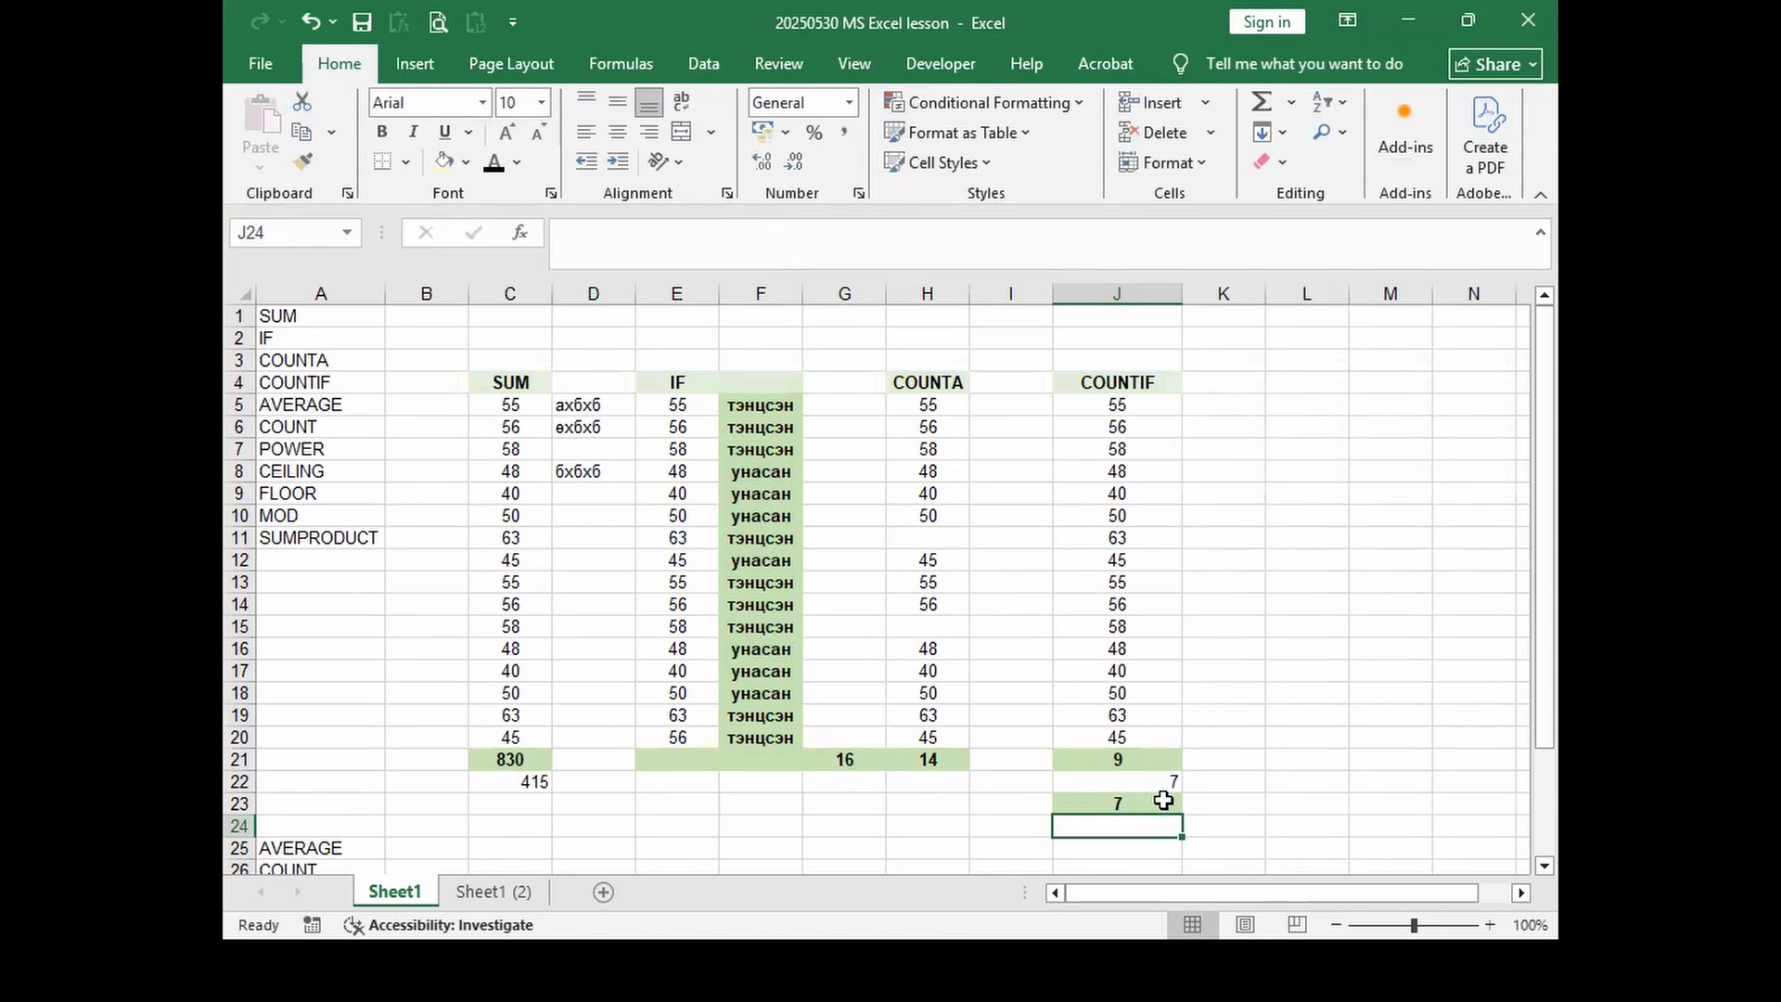
Step: Review the formulas in J23 and J21 to compare their counted ranges
left_click(1164, 800)
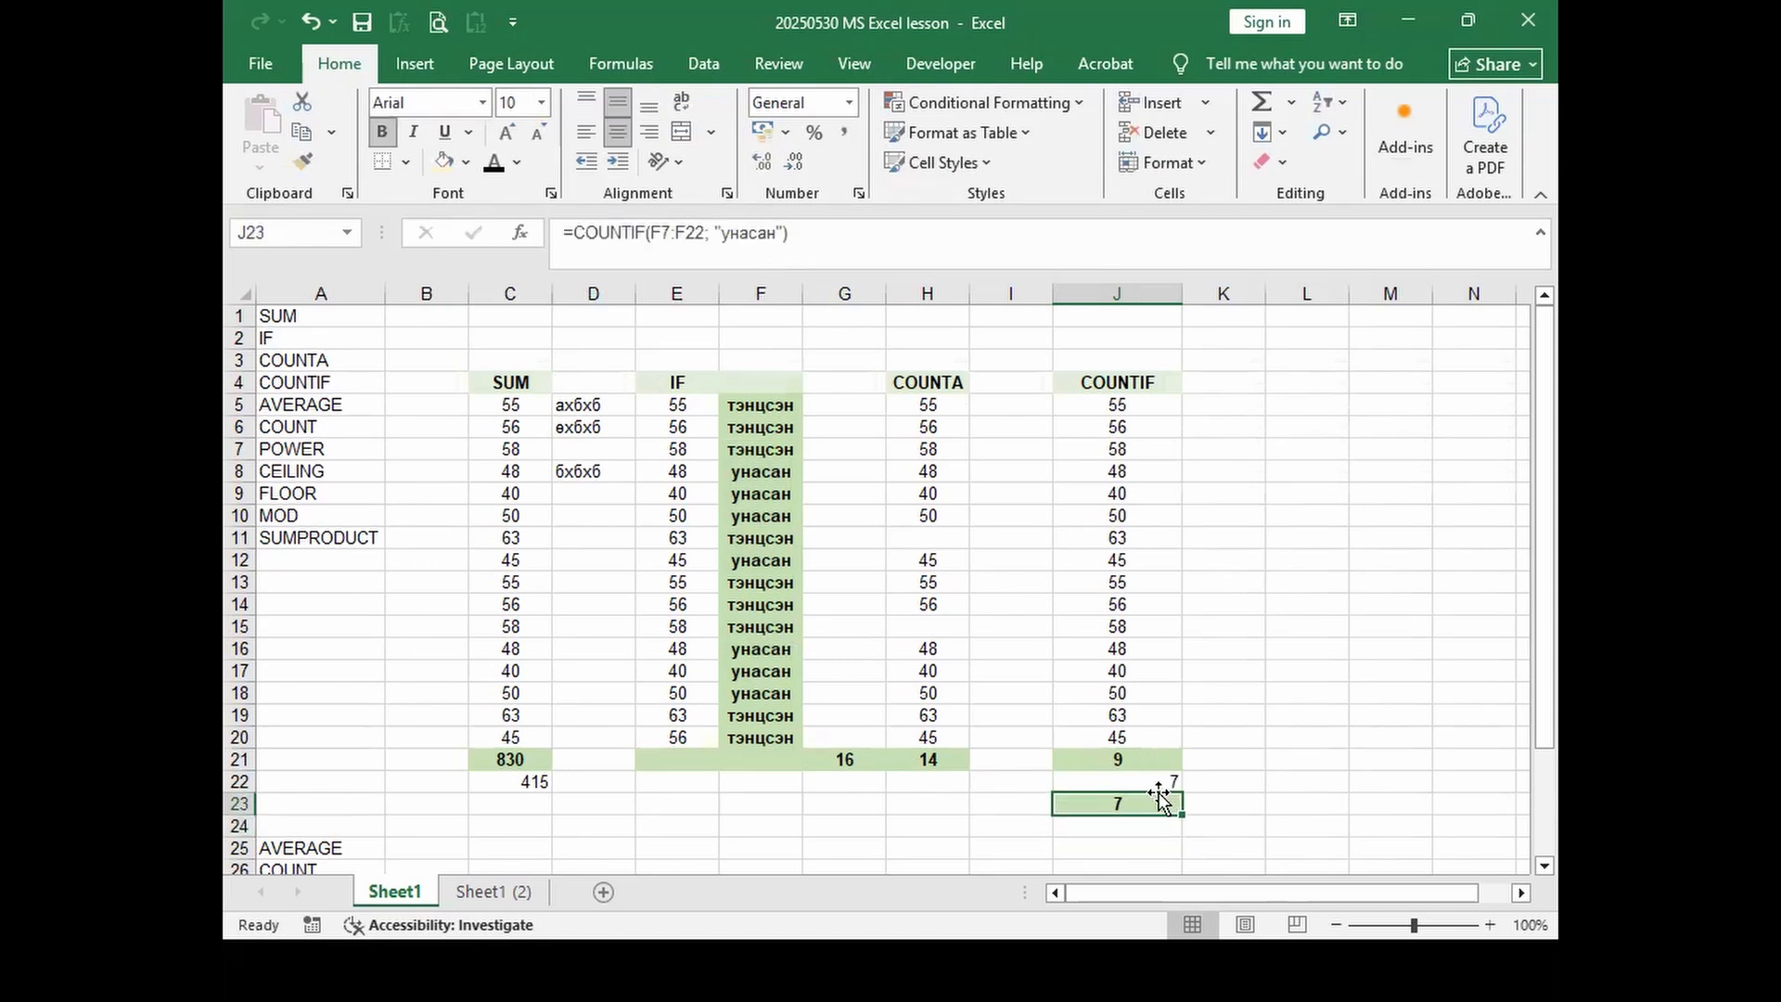
left_click(678, 232)
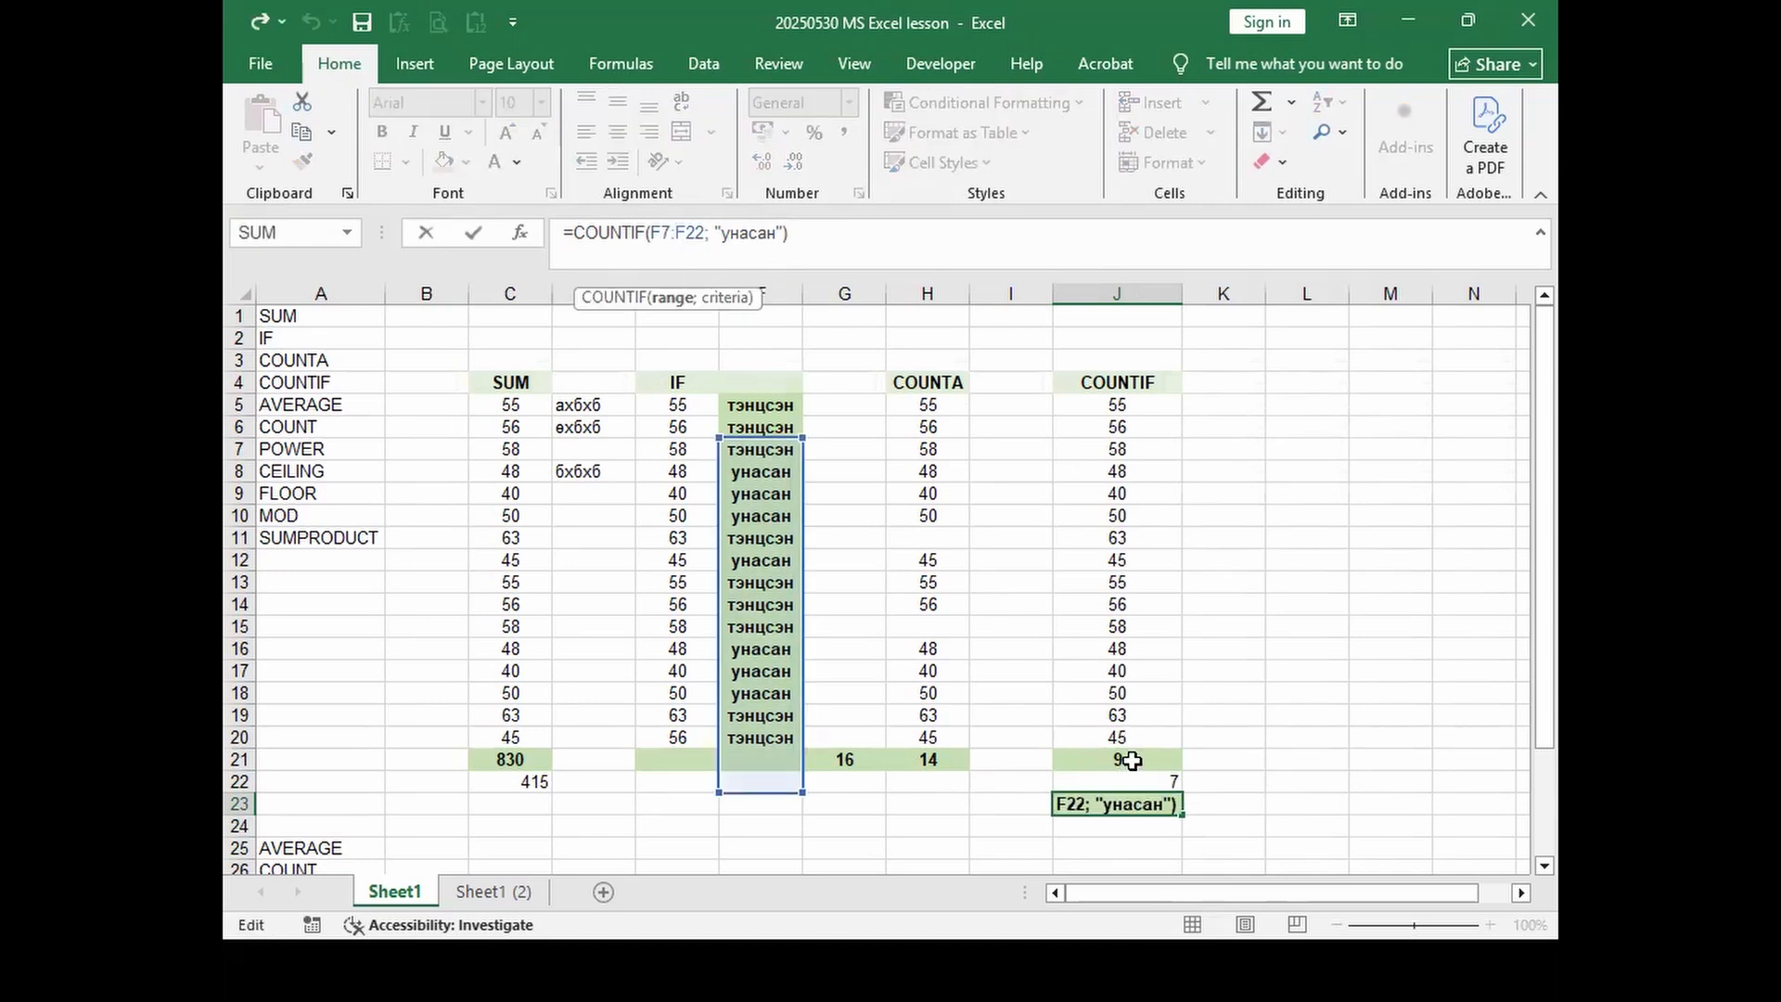
key("Return")
left_click(1163, 766)
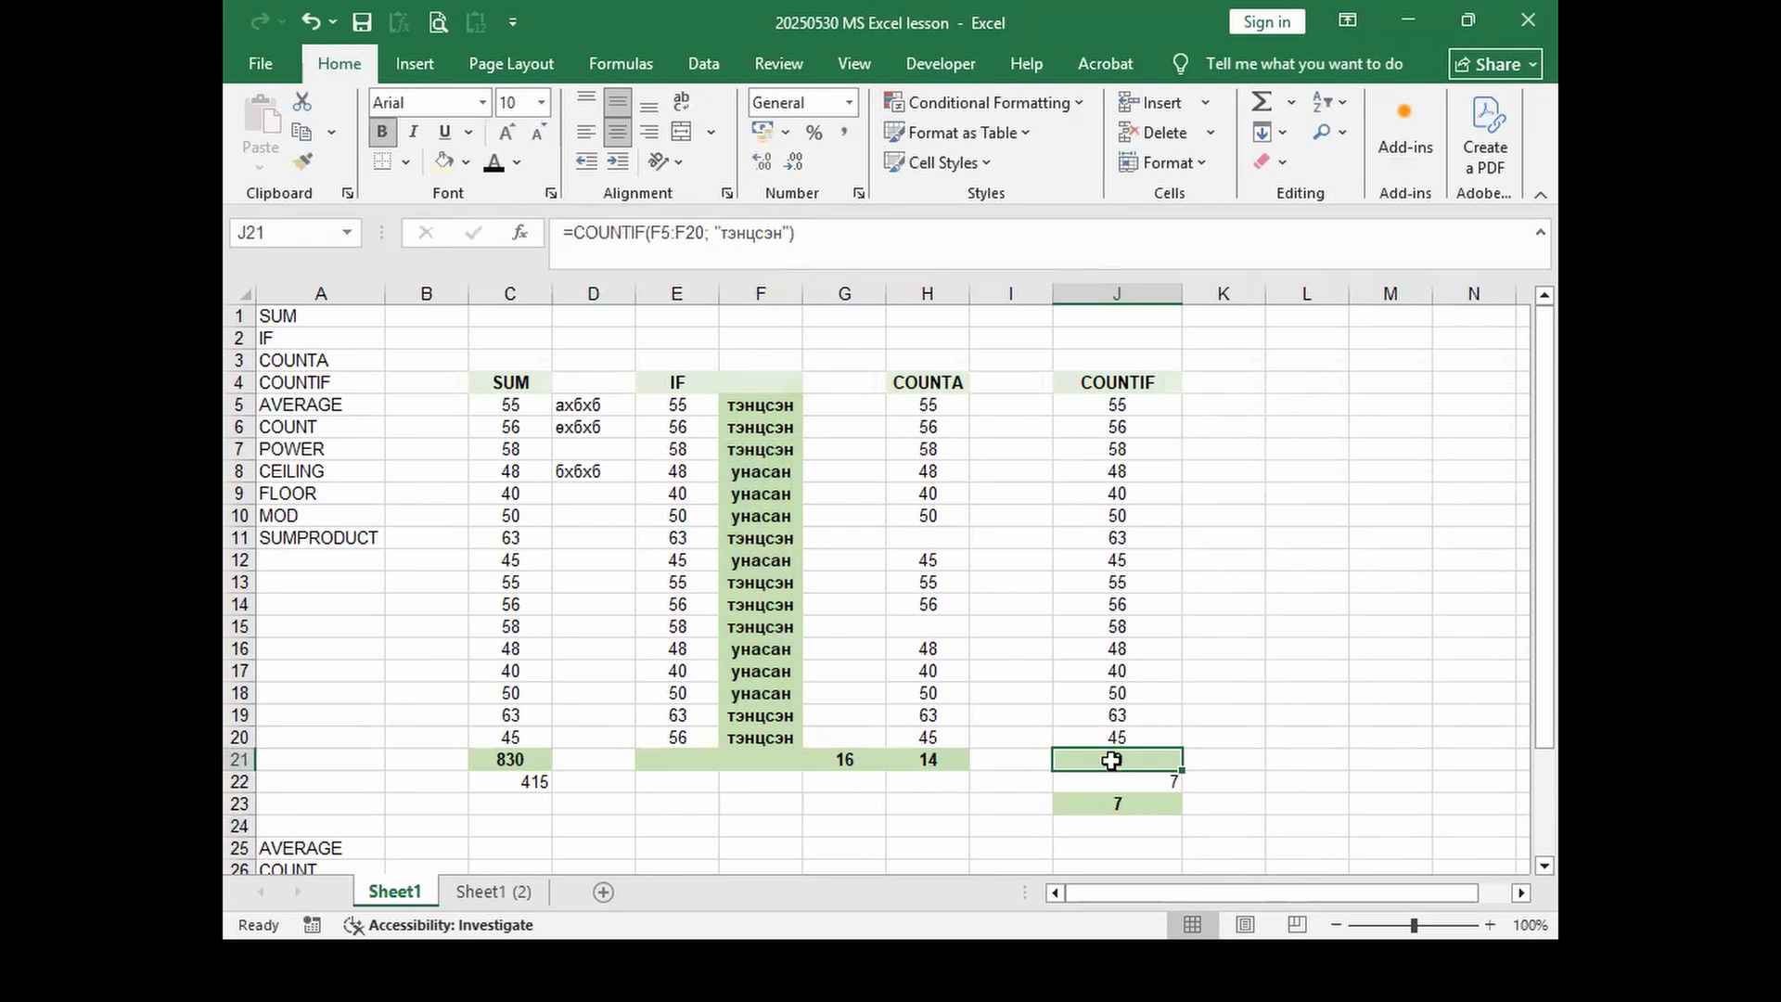
left_click(677, 235)
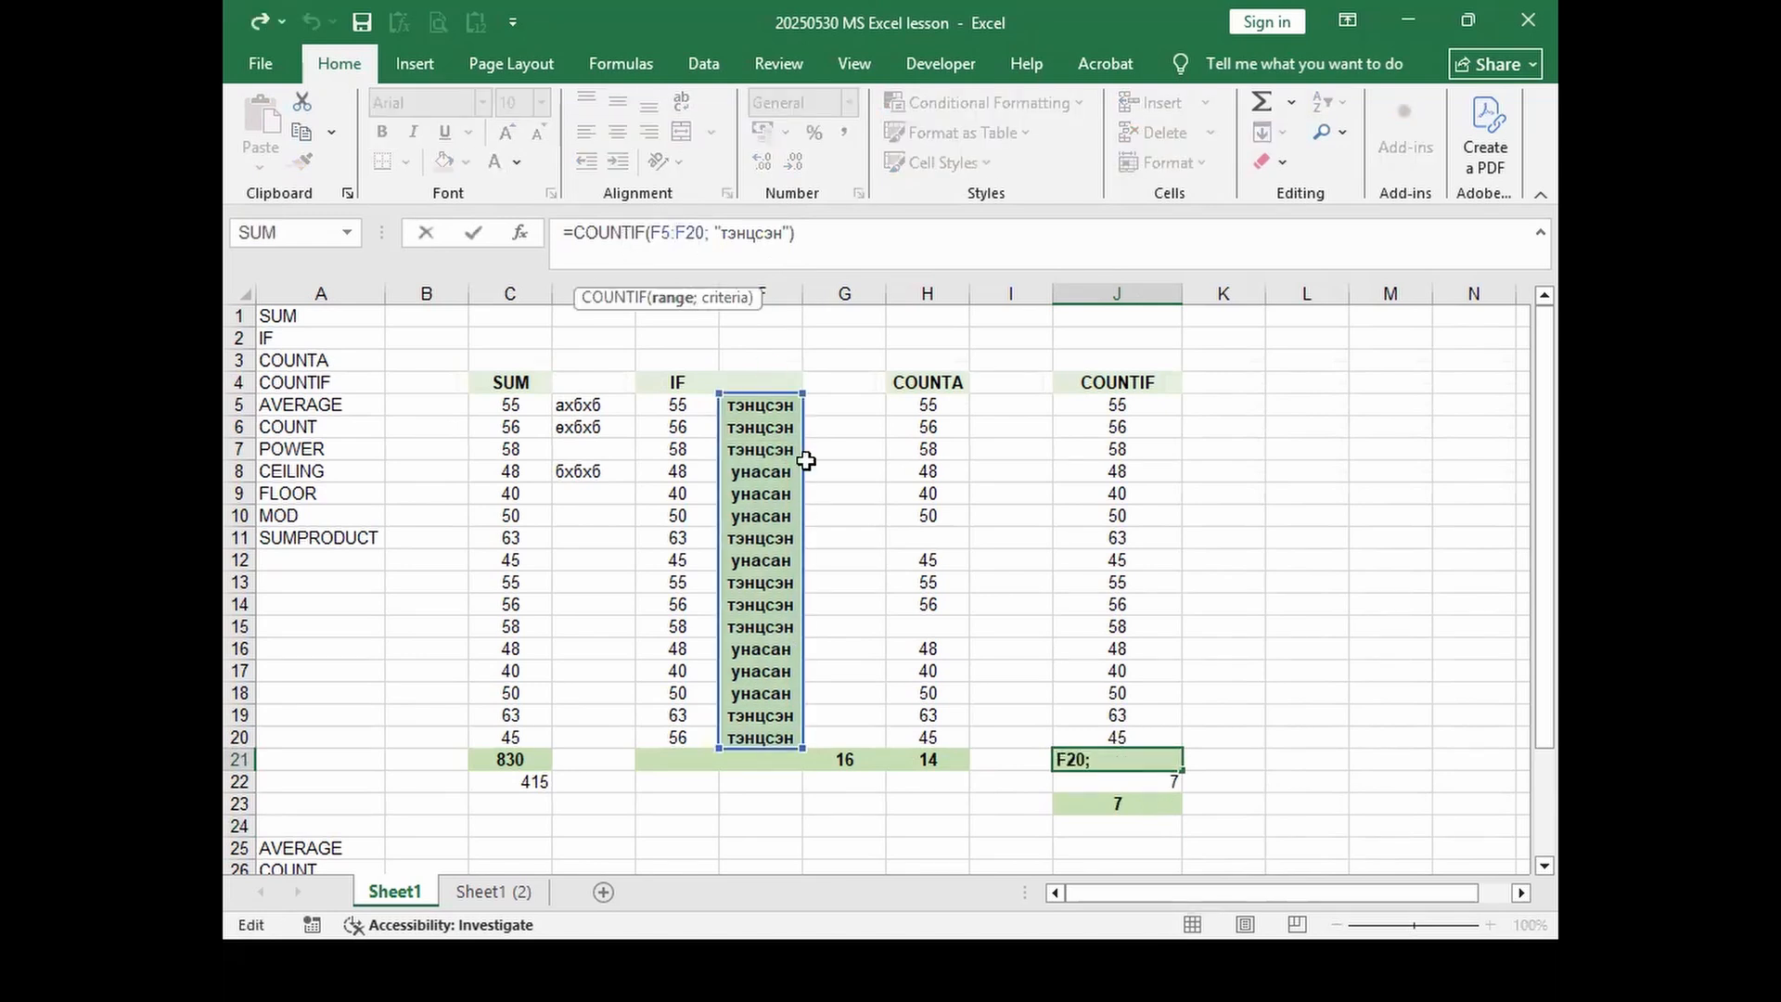
key("Return")
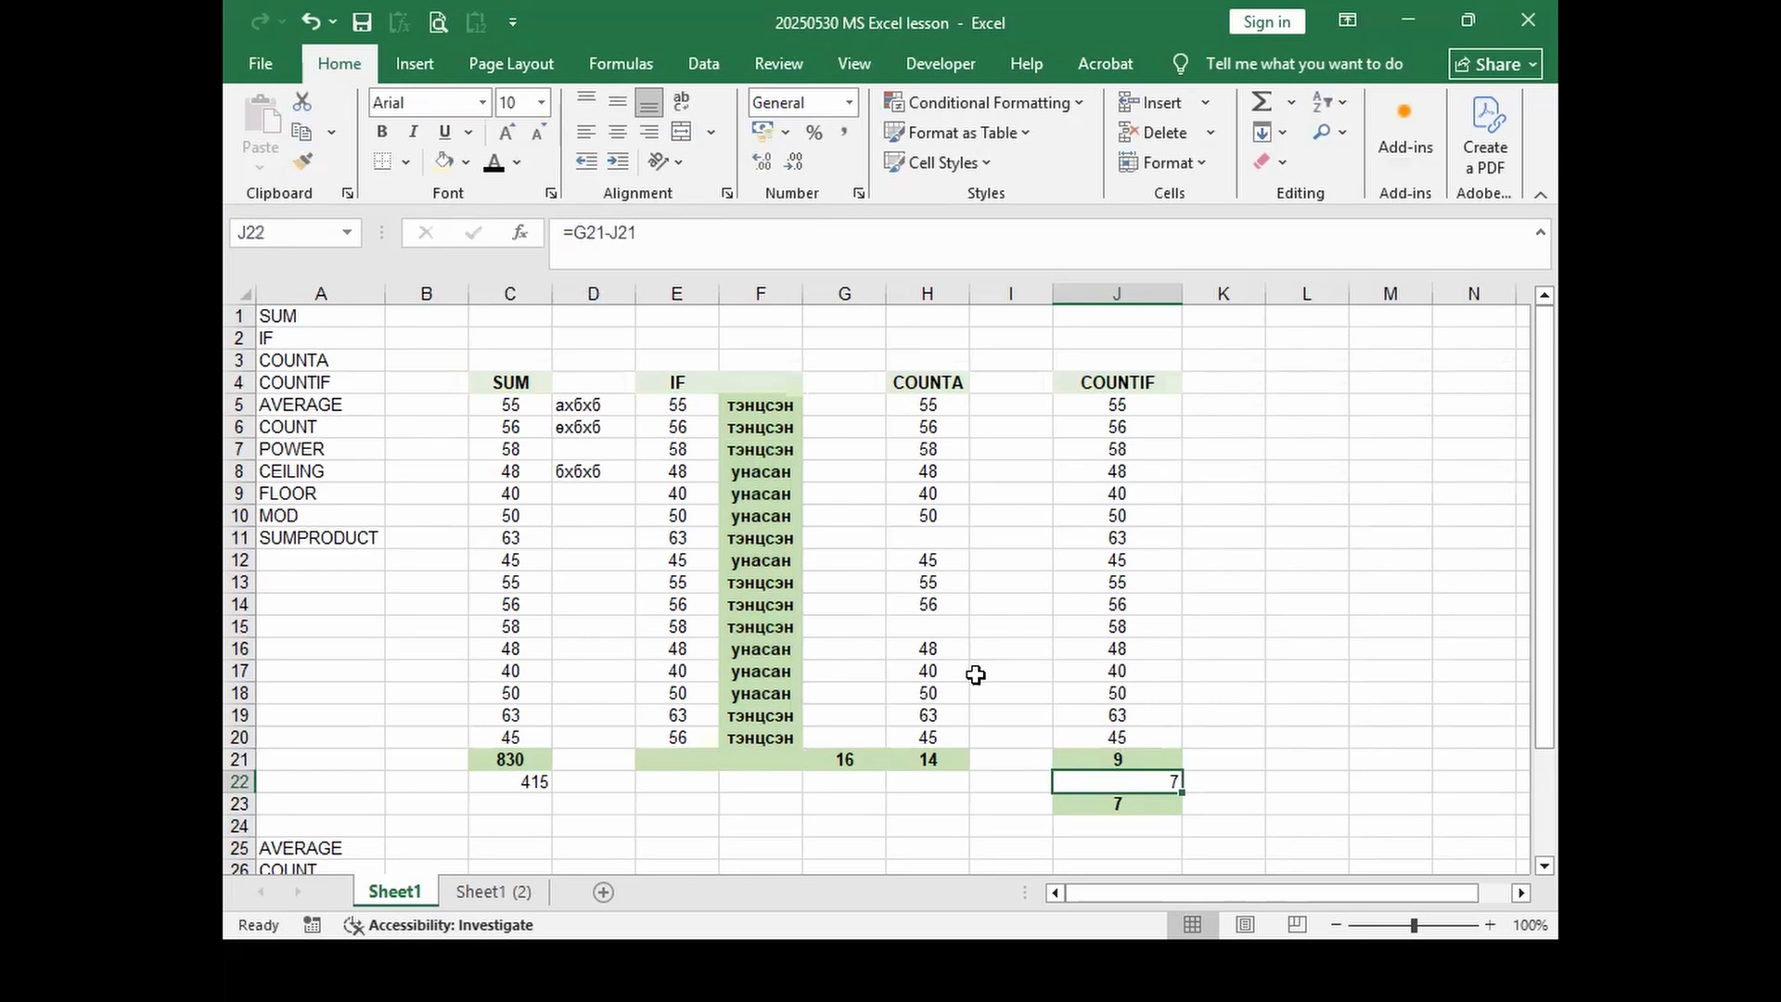
Step: Correct J23's counted range to F5:F20 so it shows 7
left_click(1106, 807)
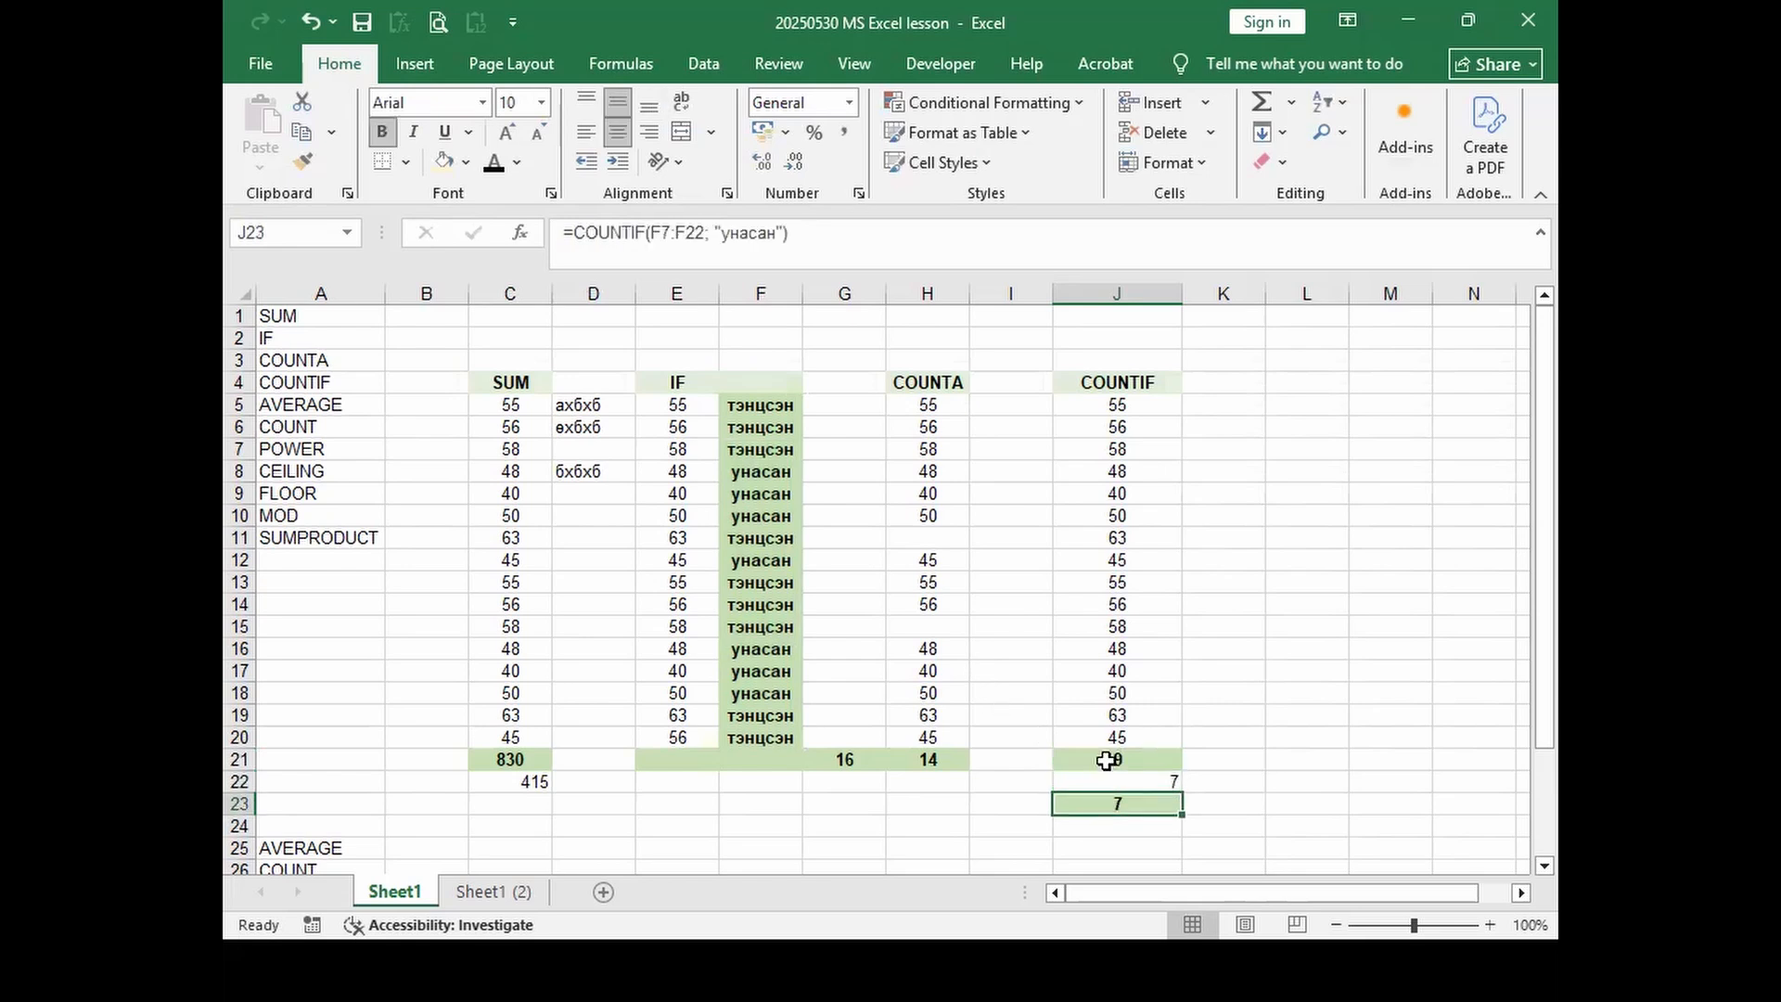
left_click(677, 235)
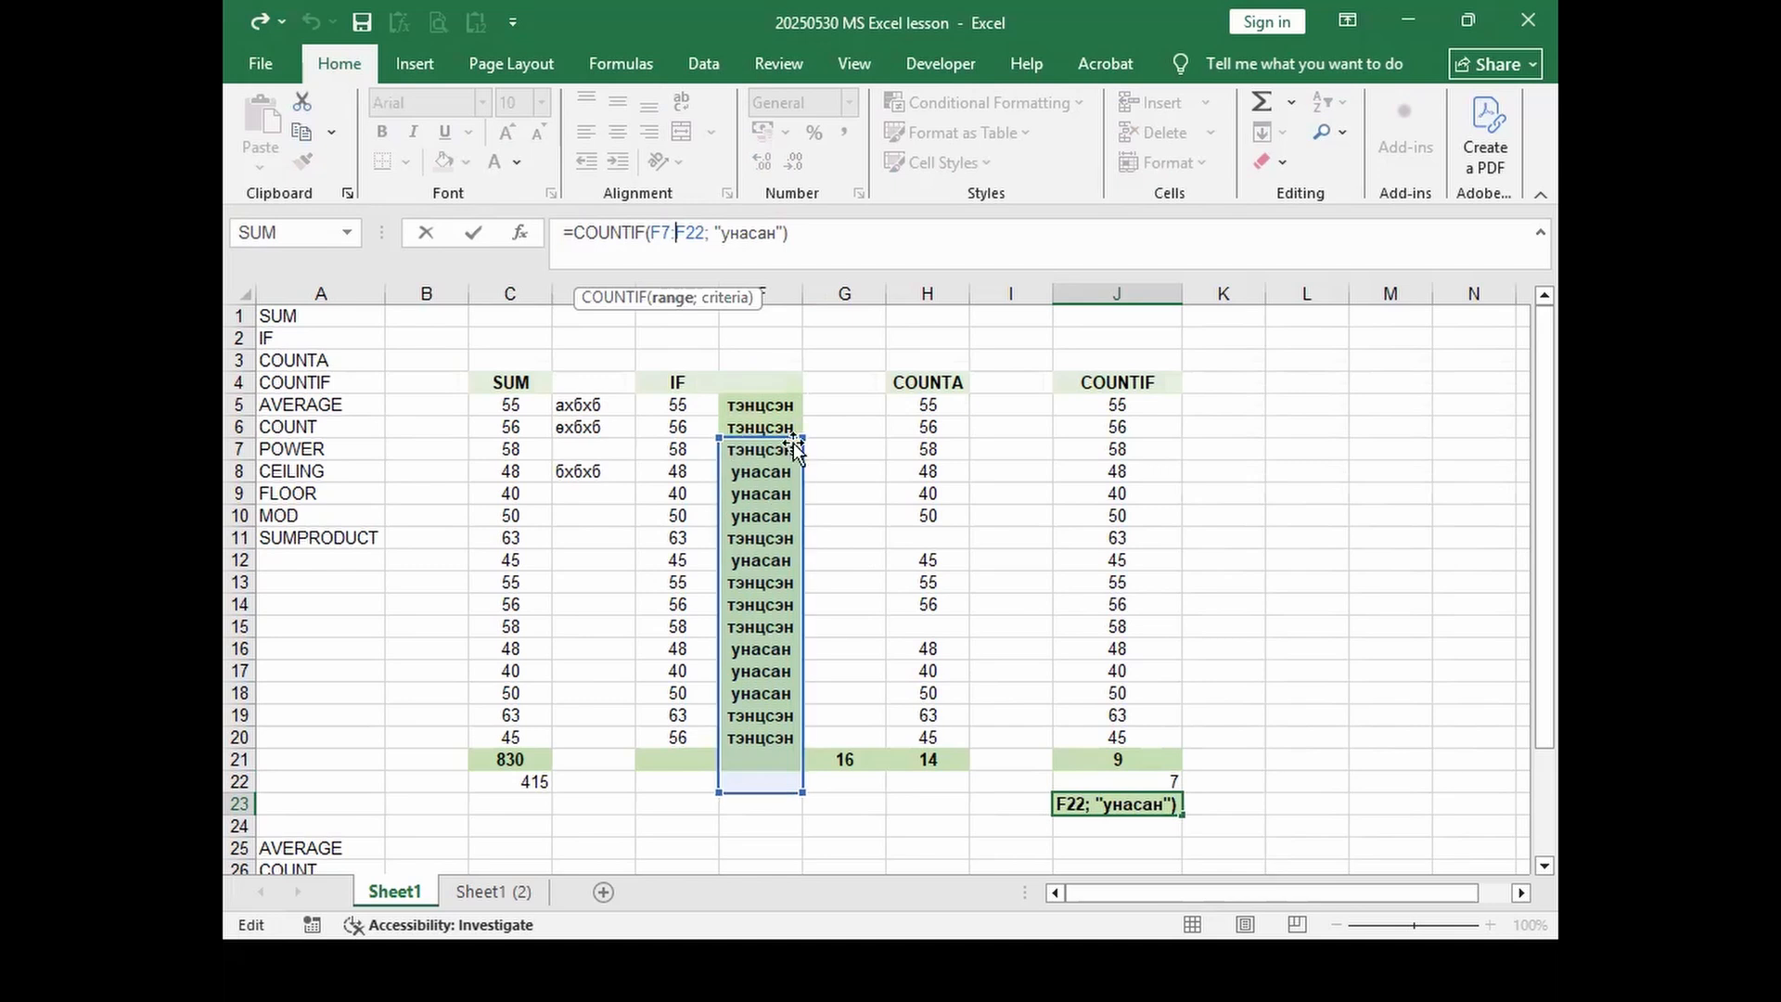
left_click_drag(801, 428, 802, 405)
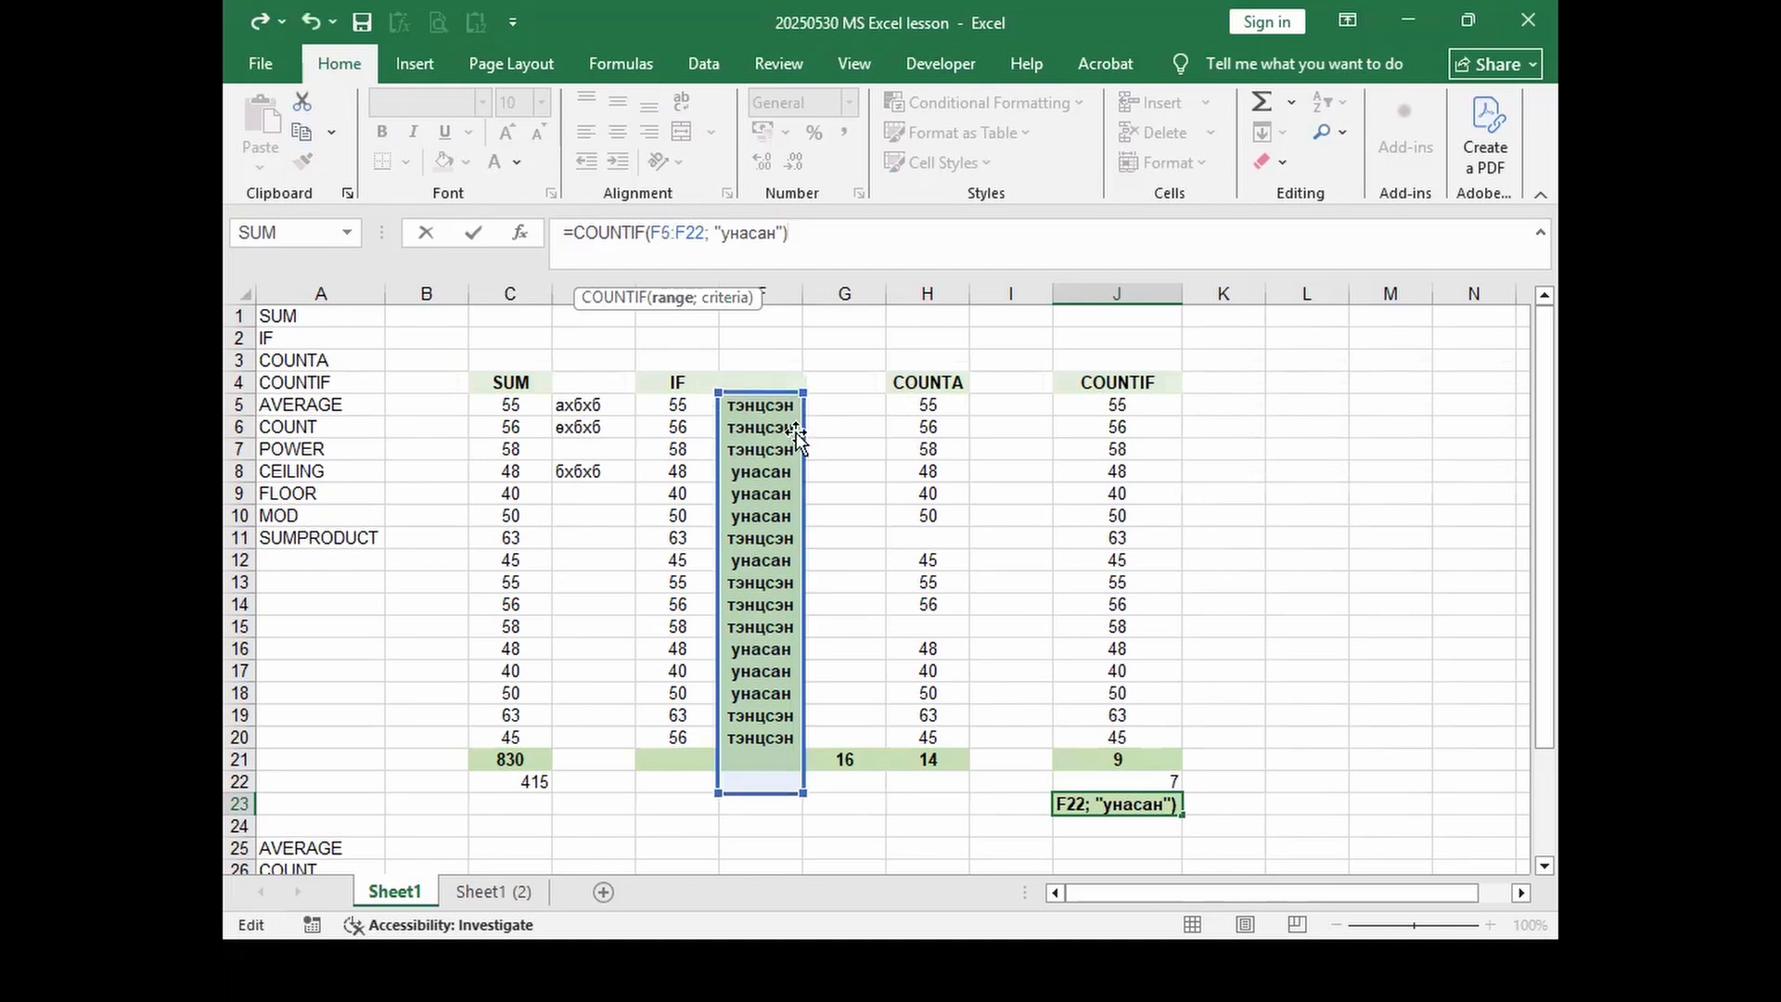
left_click_drag(798, 790, 794, 737)
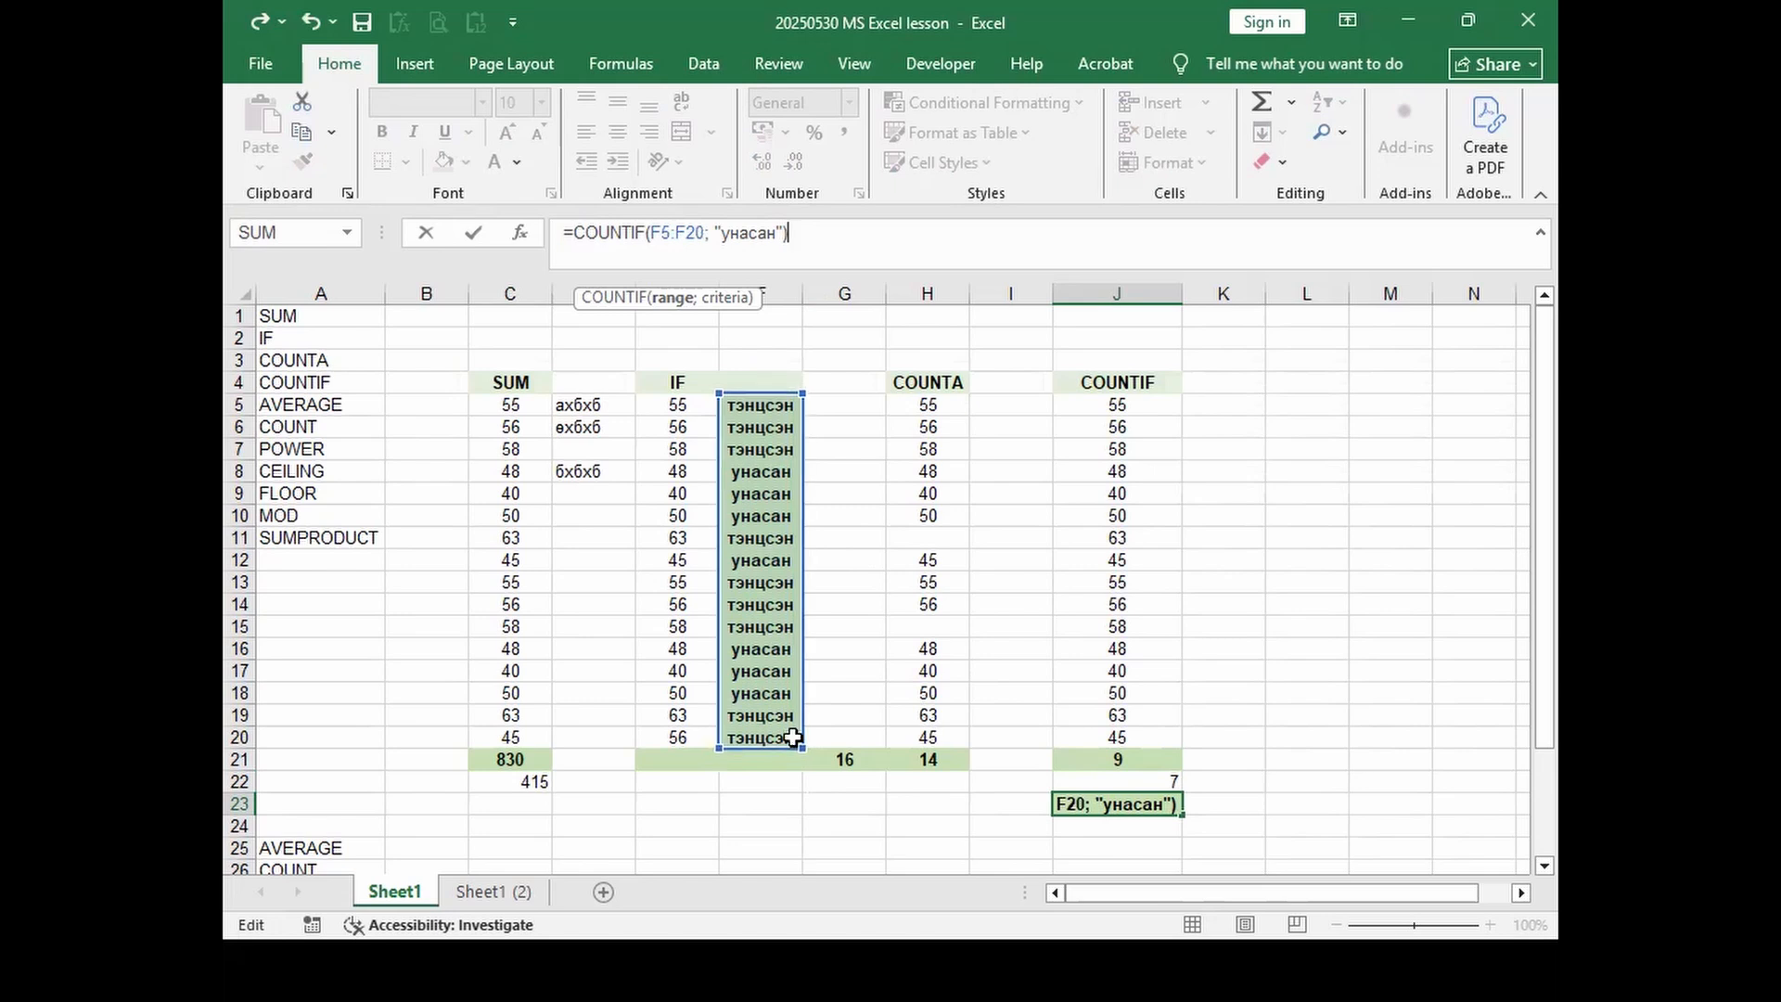
key("Return")
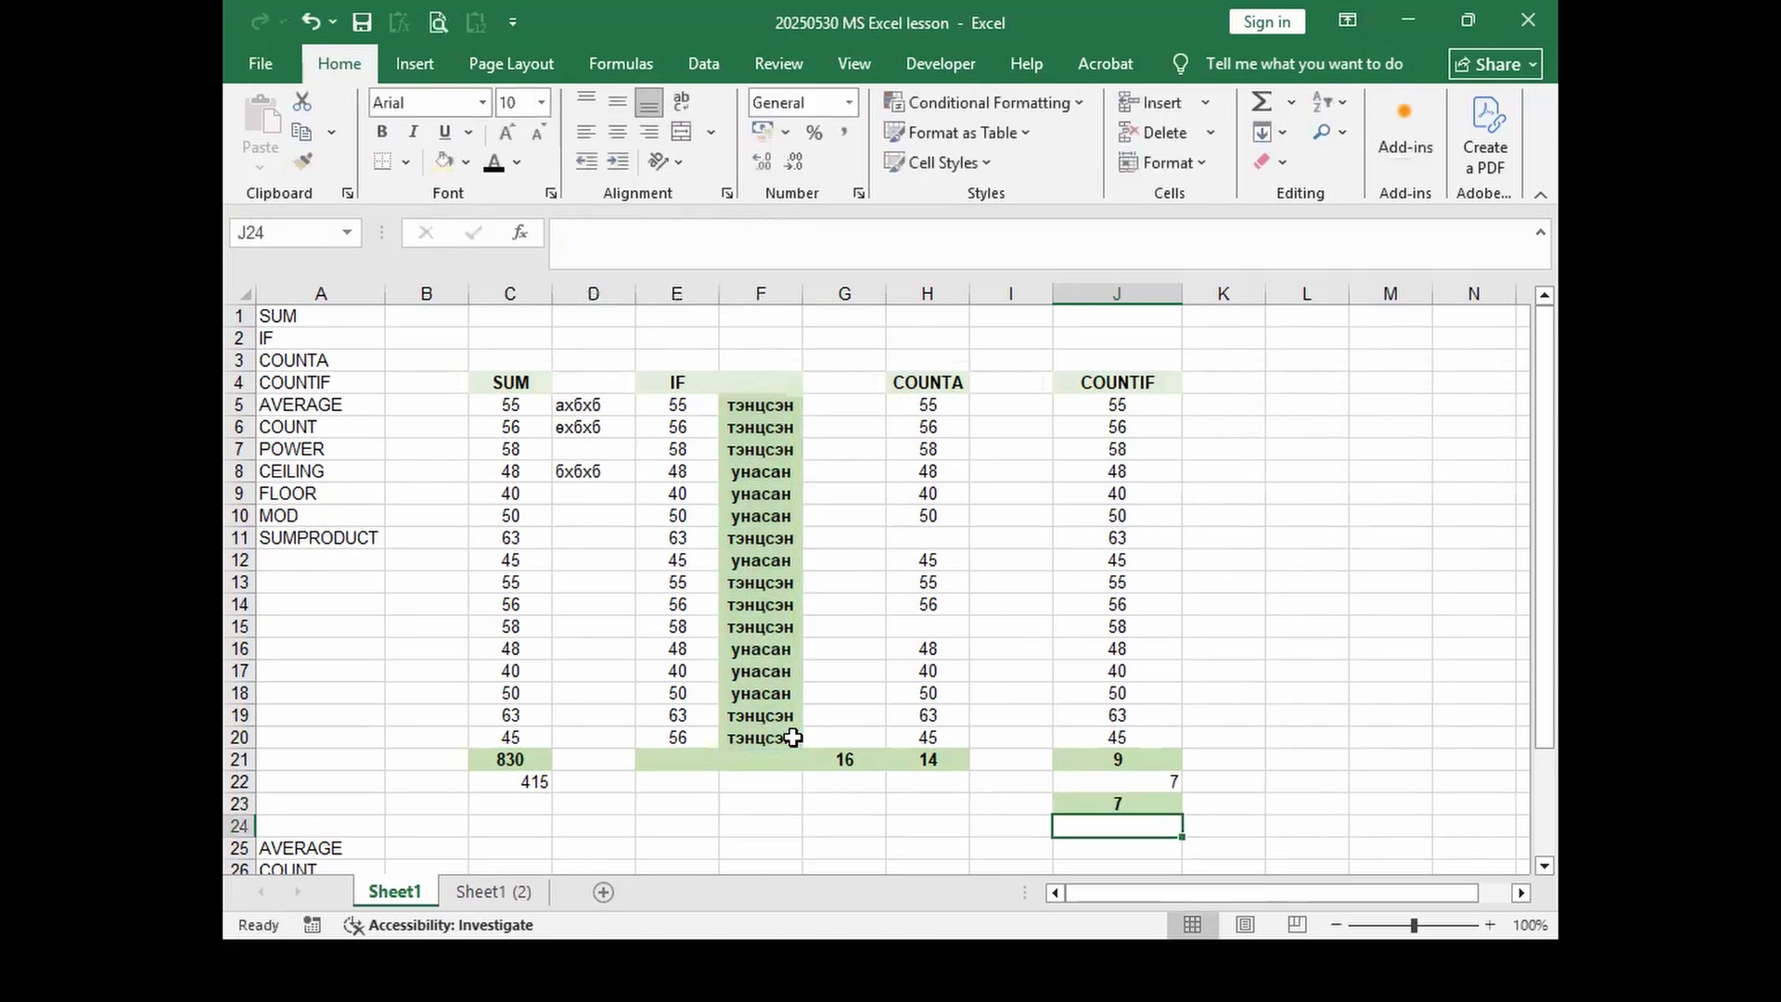
left_click(1134, 760)
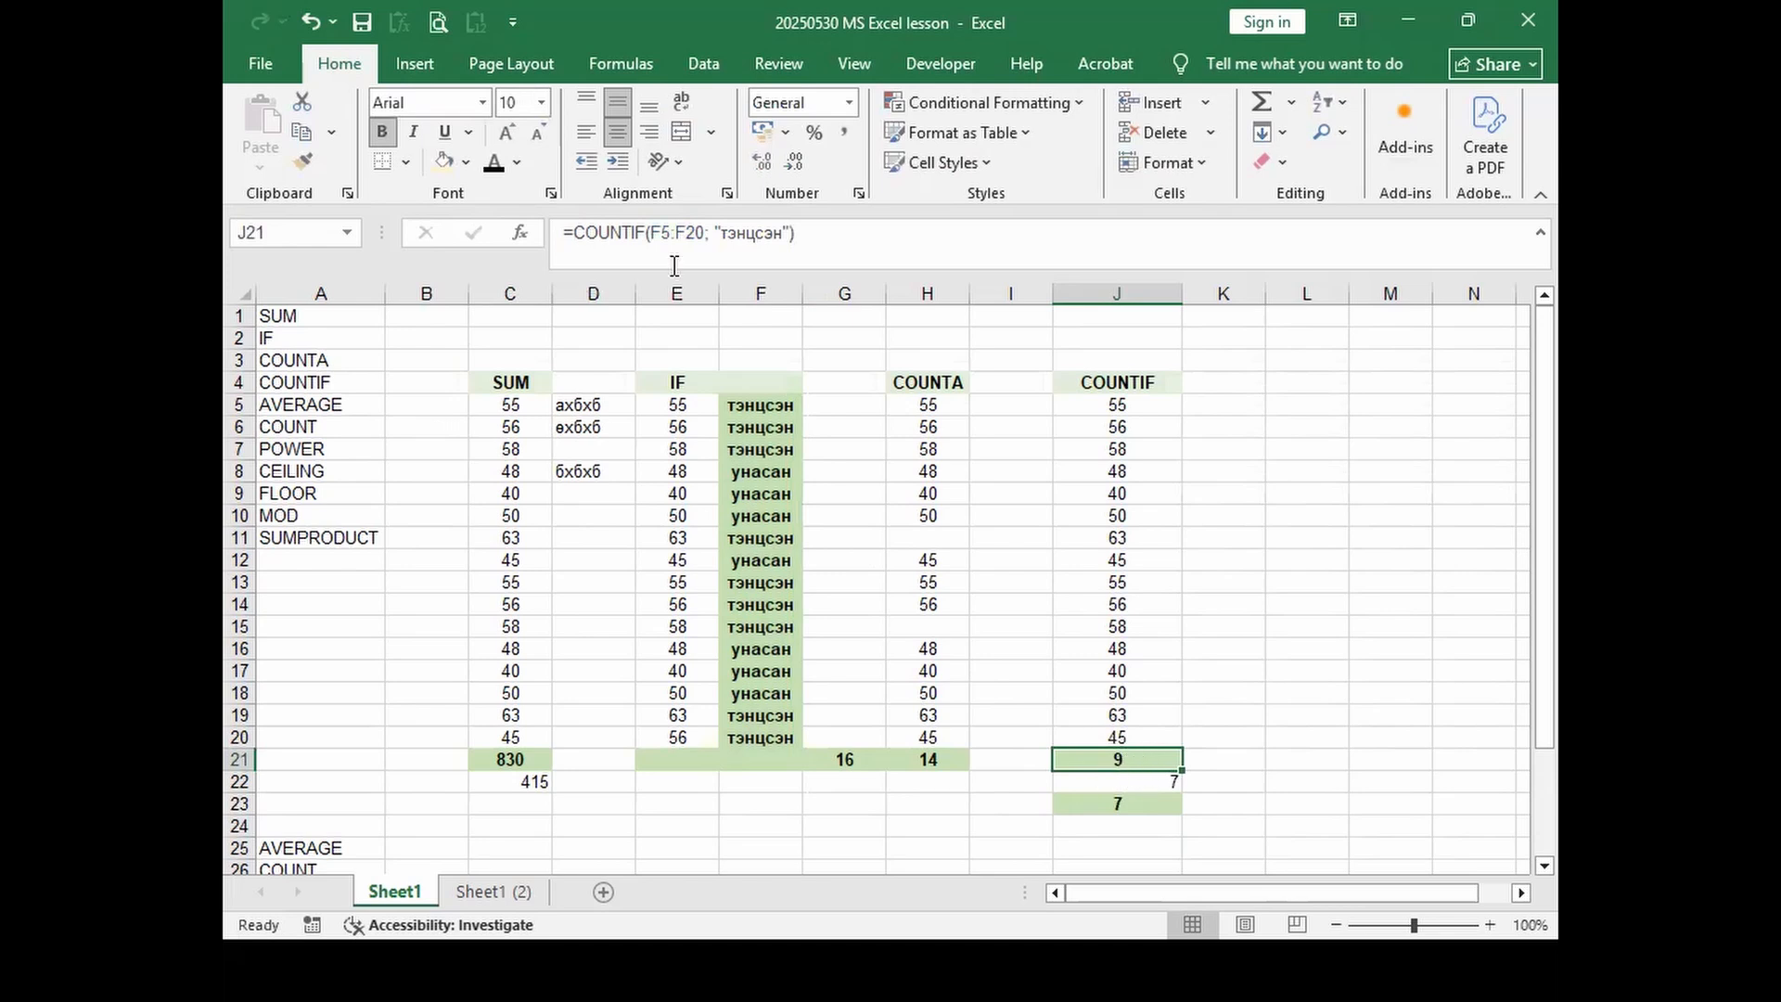
Step: Replace J23's formula with J21's тэнцсэн COUNTIF formula, copied from the formula bar
left_click_drag(834, 239, 506, 232)
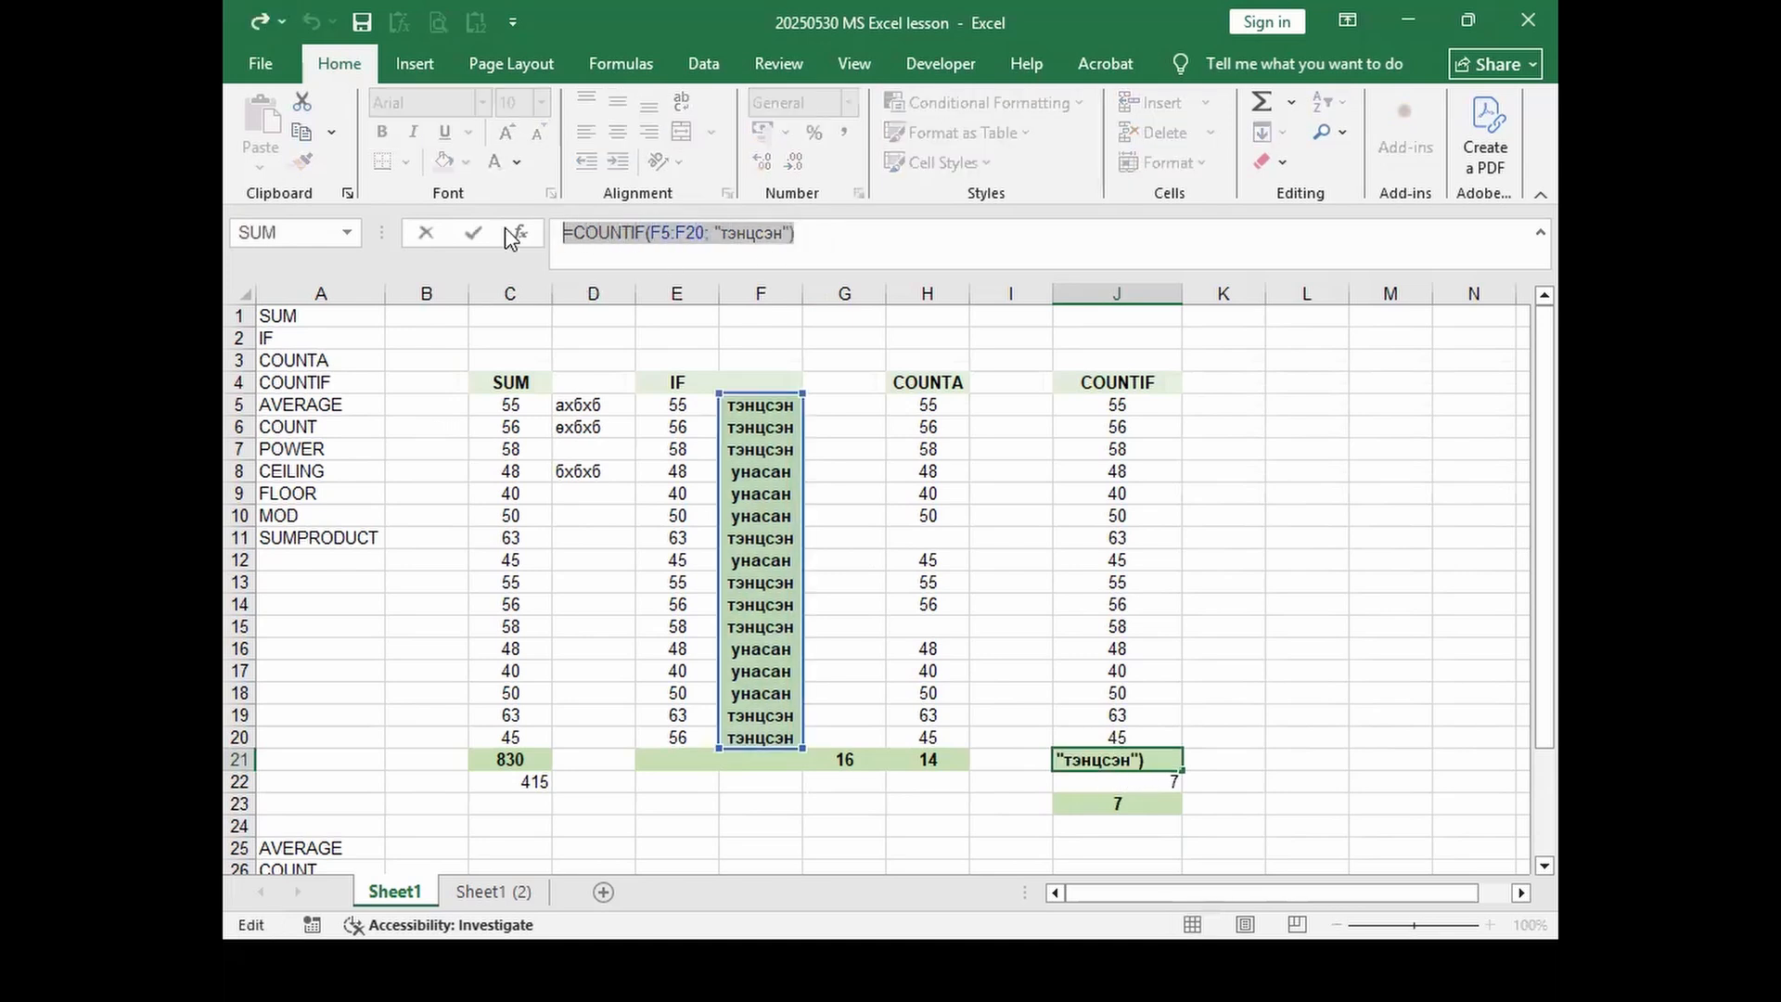
key("ctrl+c")
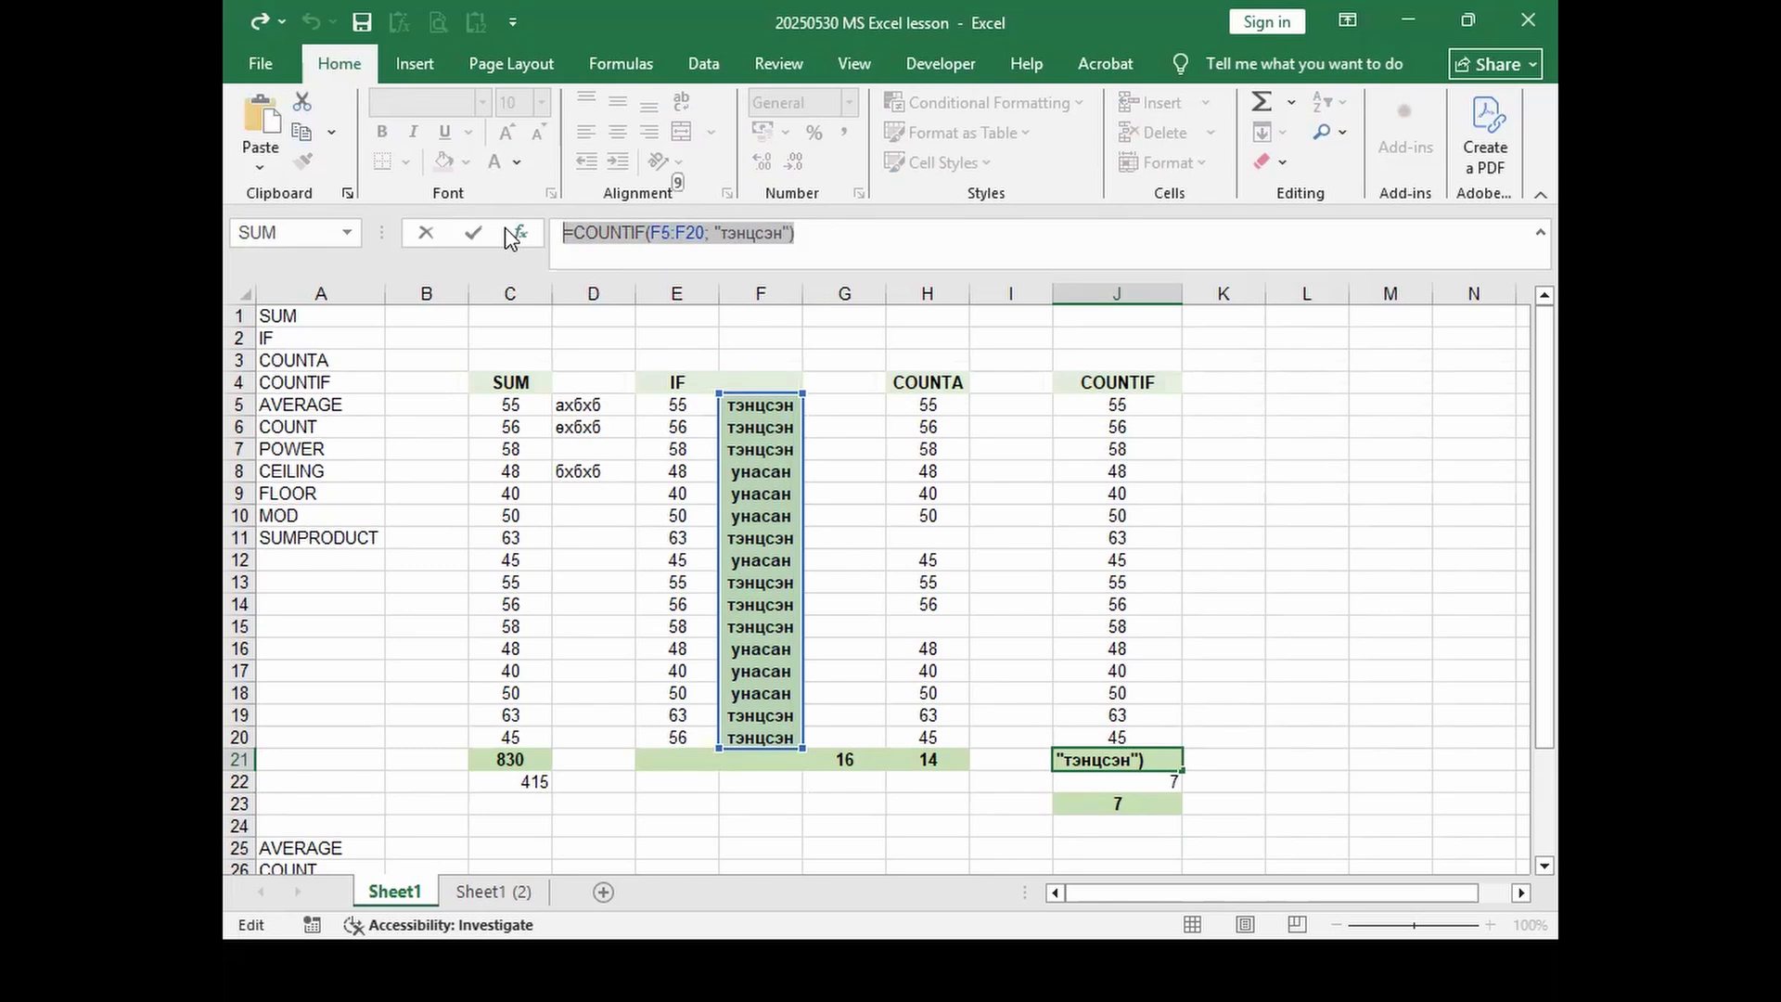
key("Return")
left_click(1148, 803)
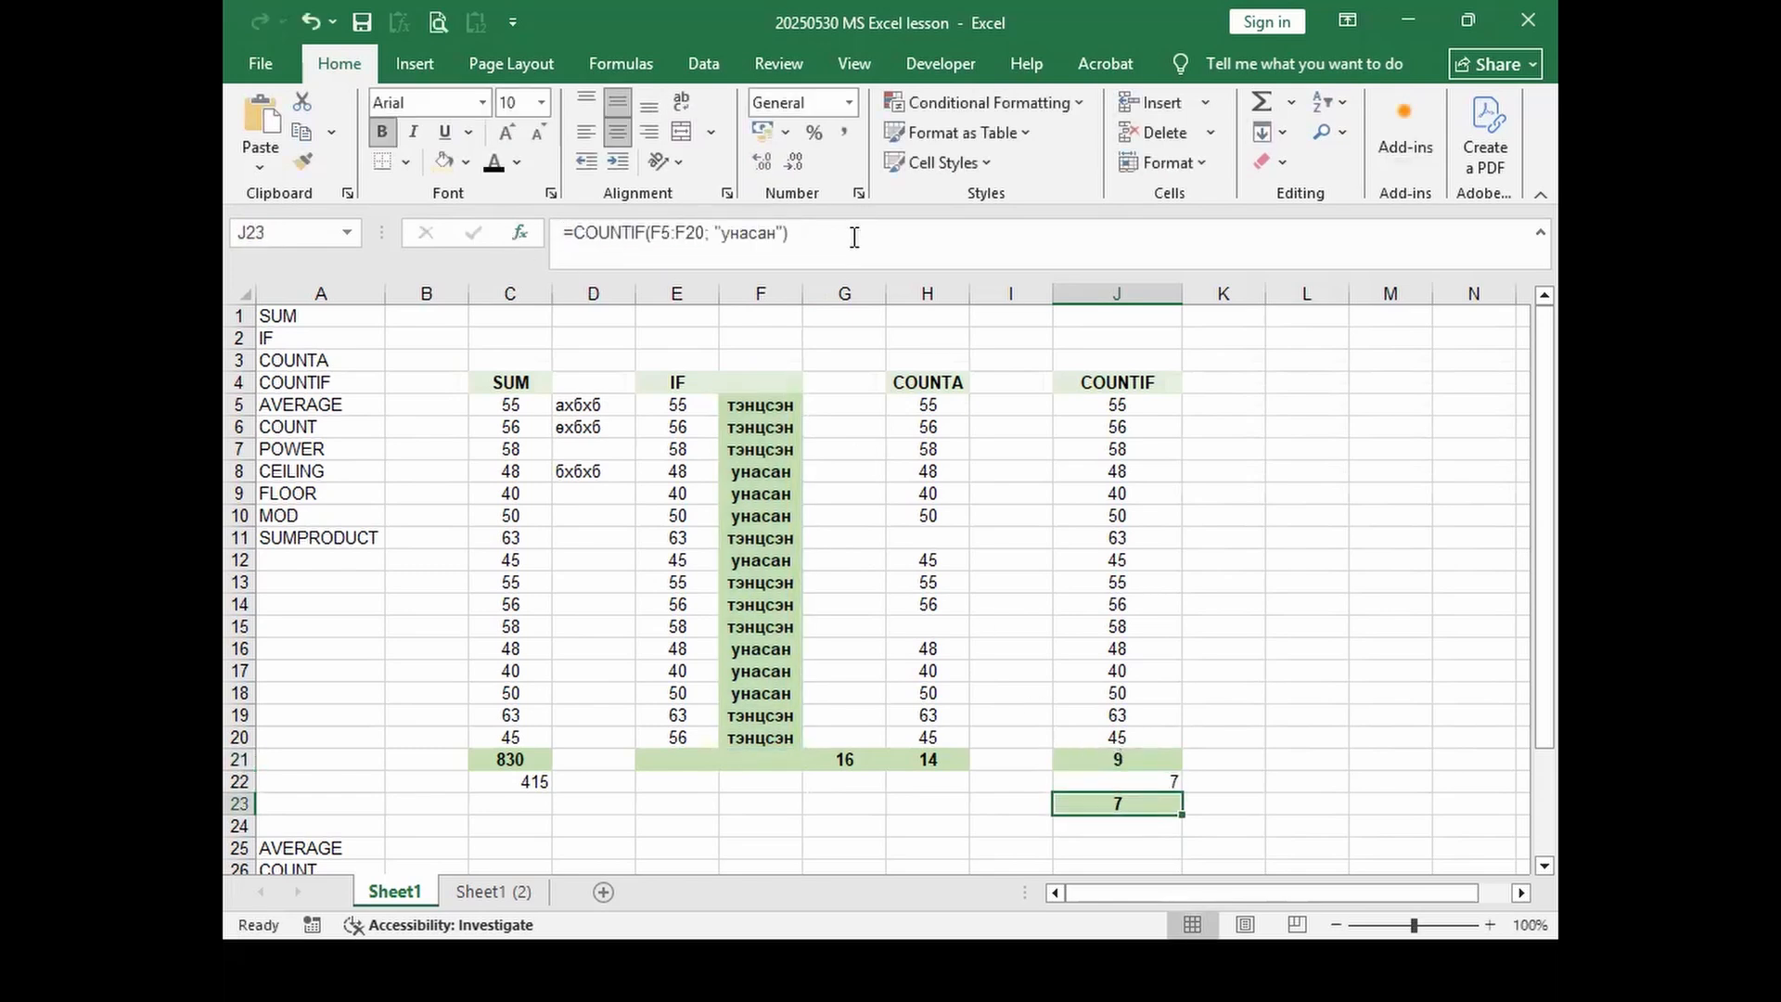
left_click_drag(852, 237, 470, 219)
key("Delete")
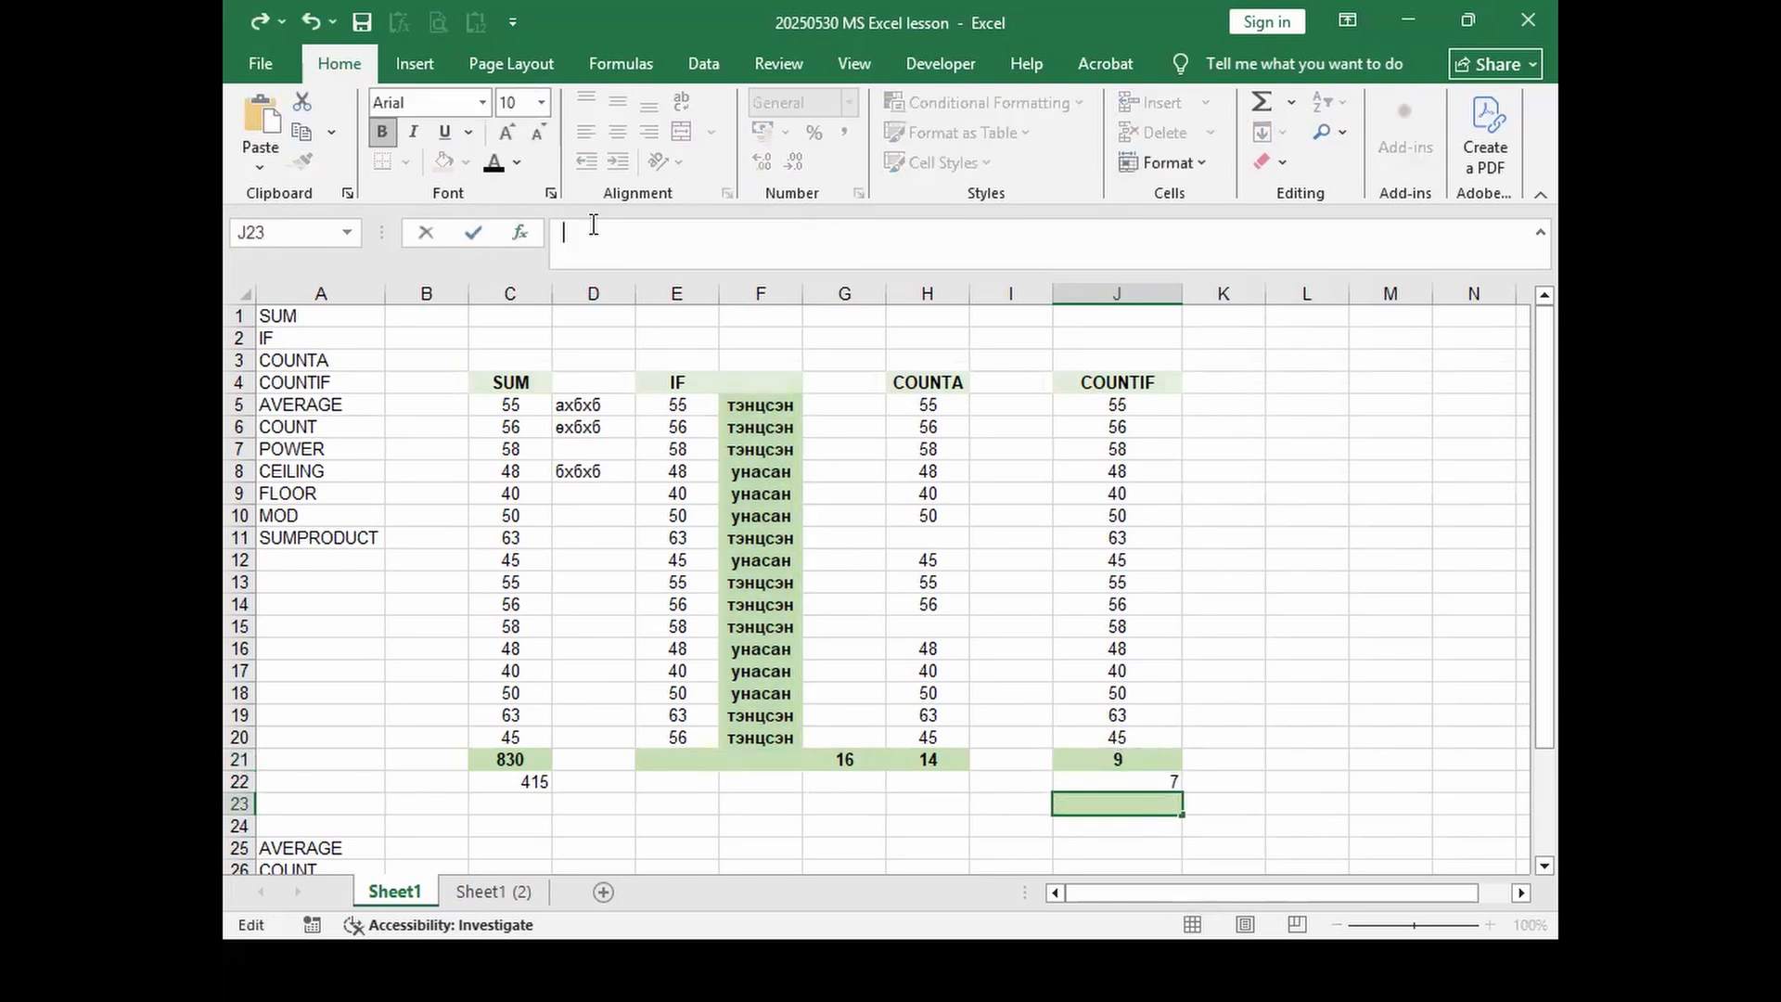
key("ctrl+v")
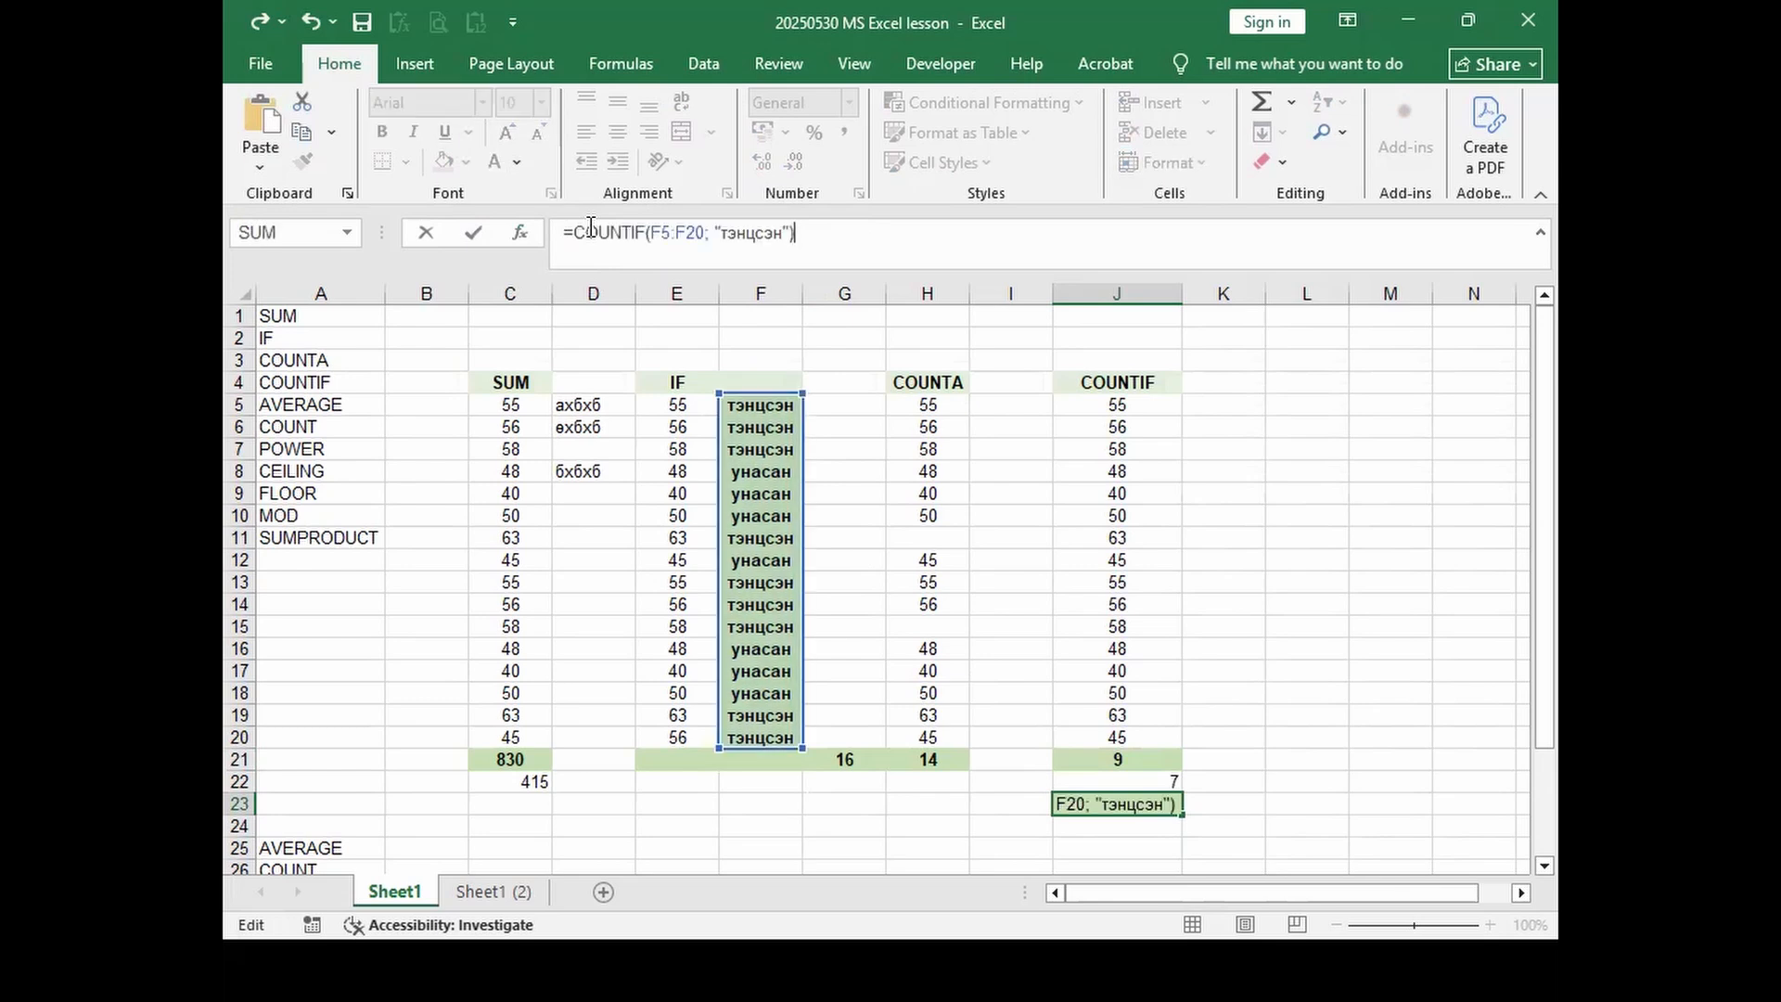
key("Return")
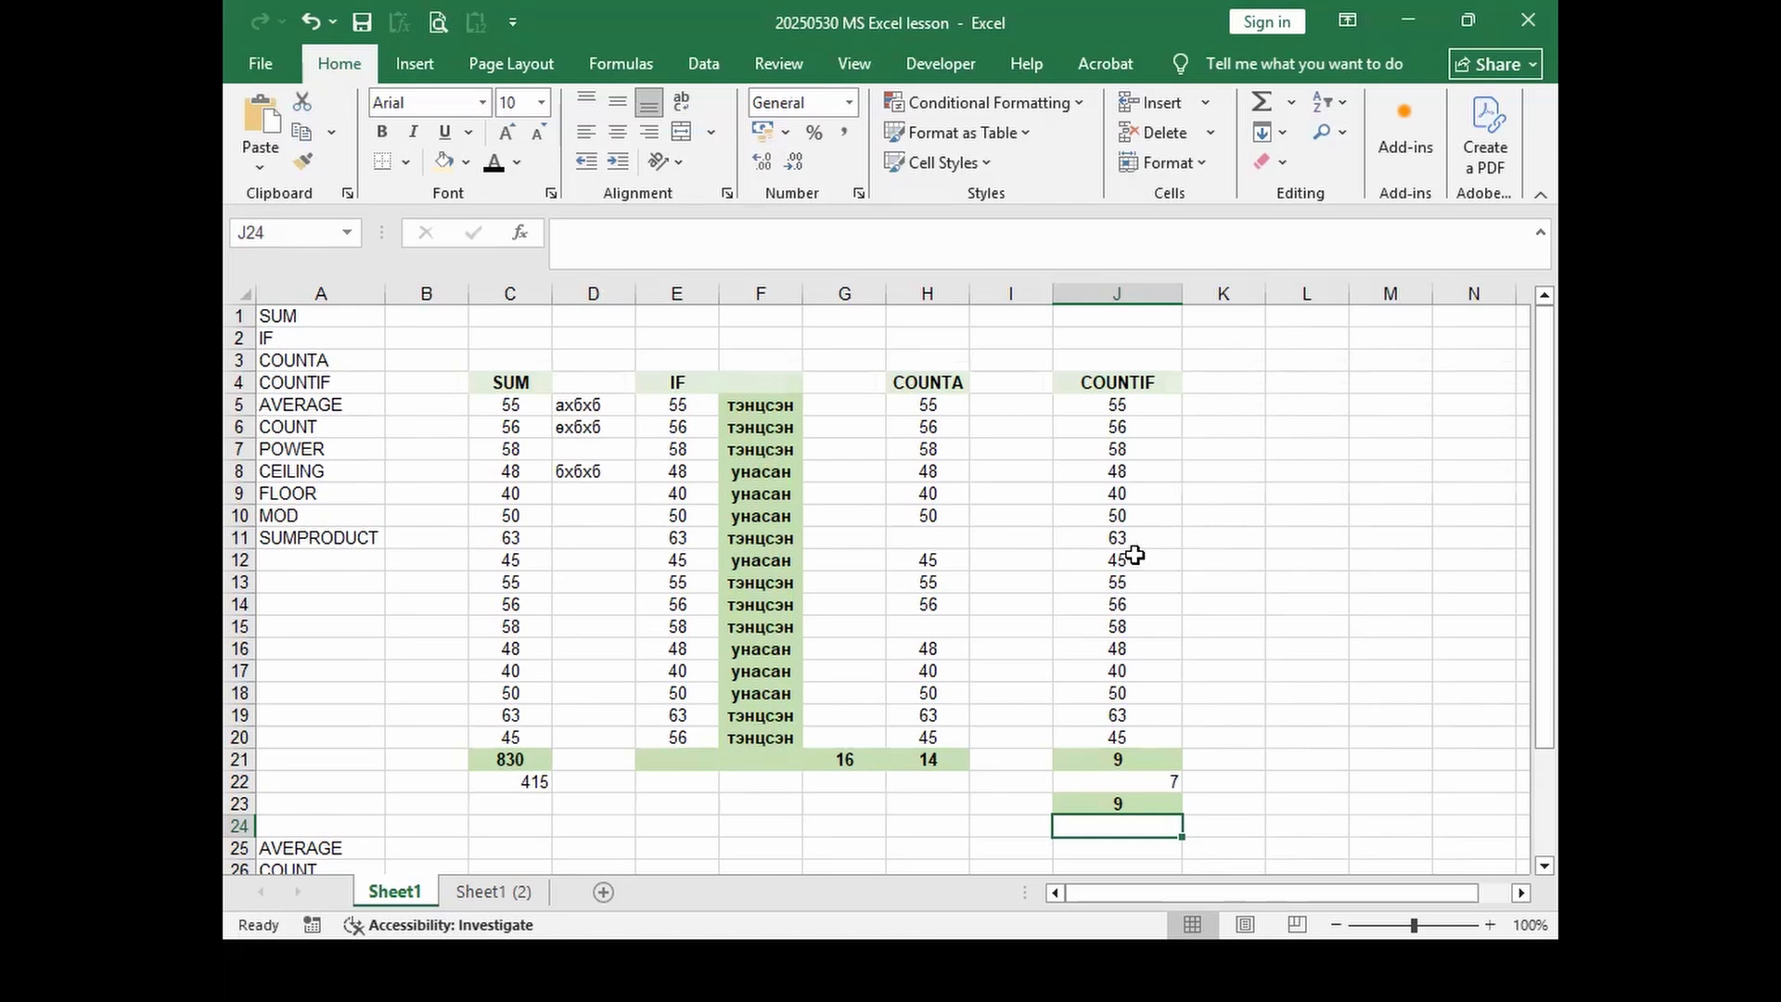
Step: Inspect the IF formula in F5 and review J21's counted range F5:F20
left_click(783, 406)
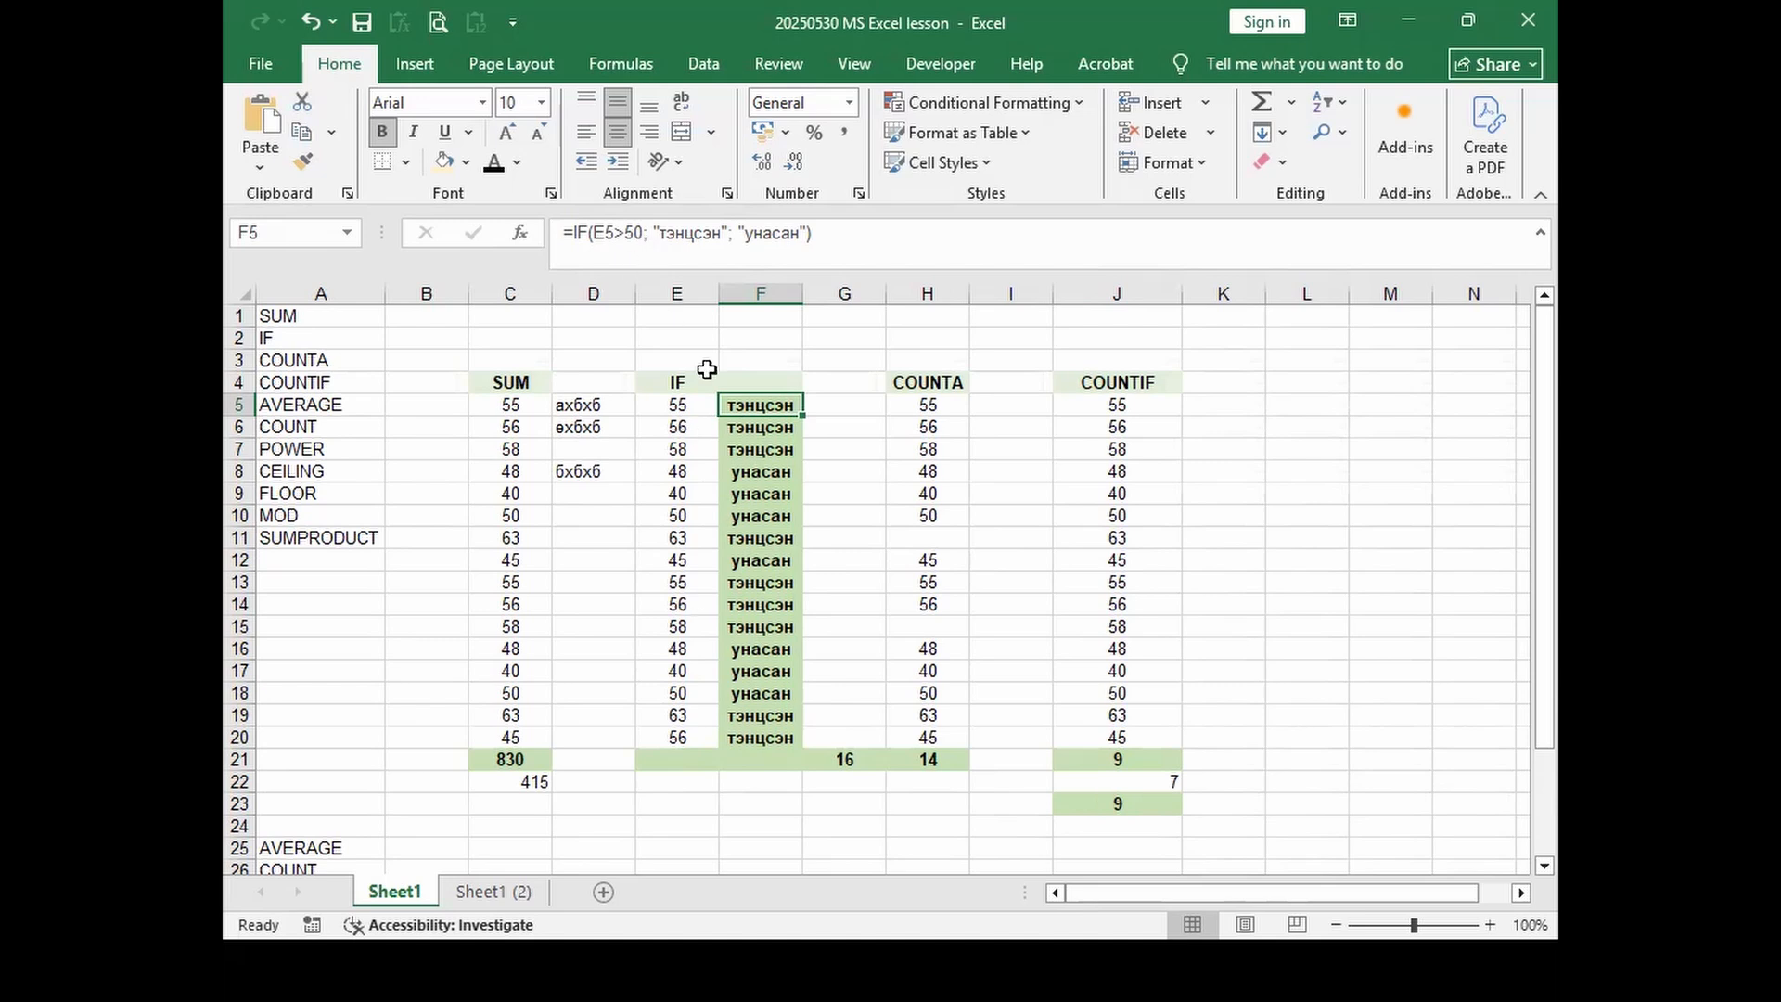
left_click(1085, 757)
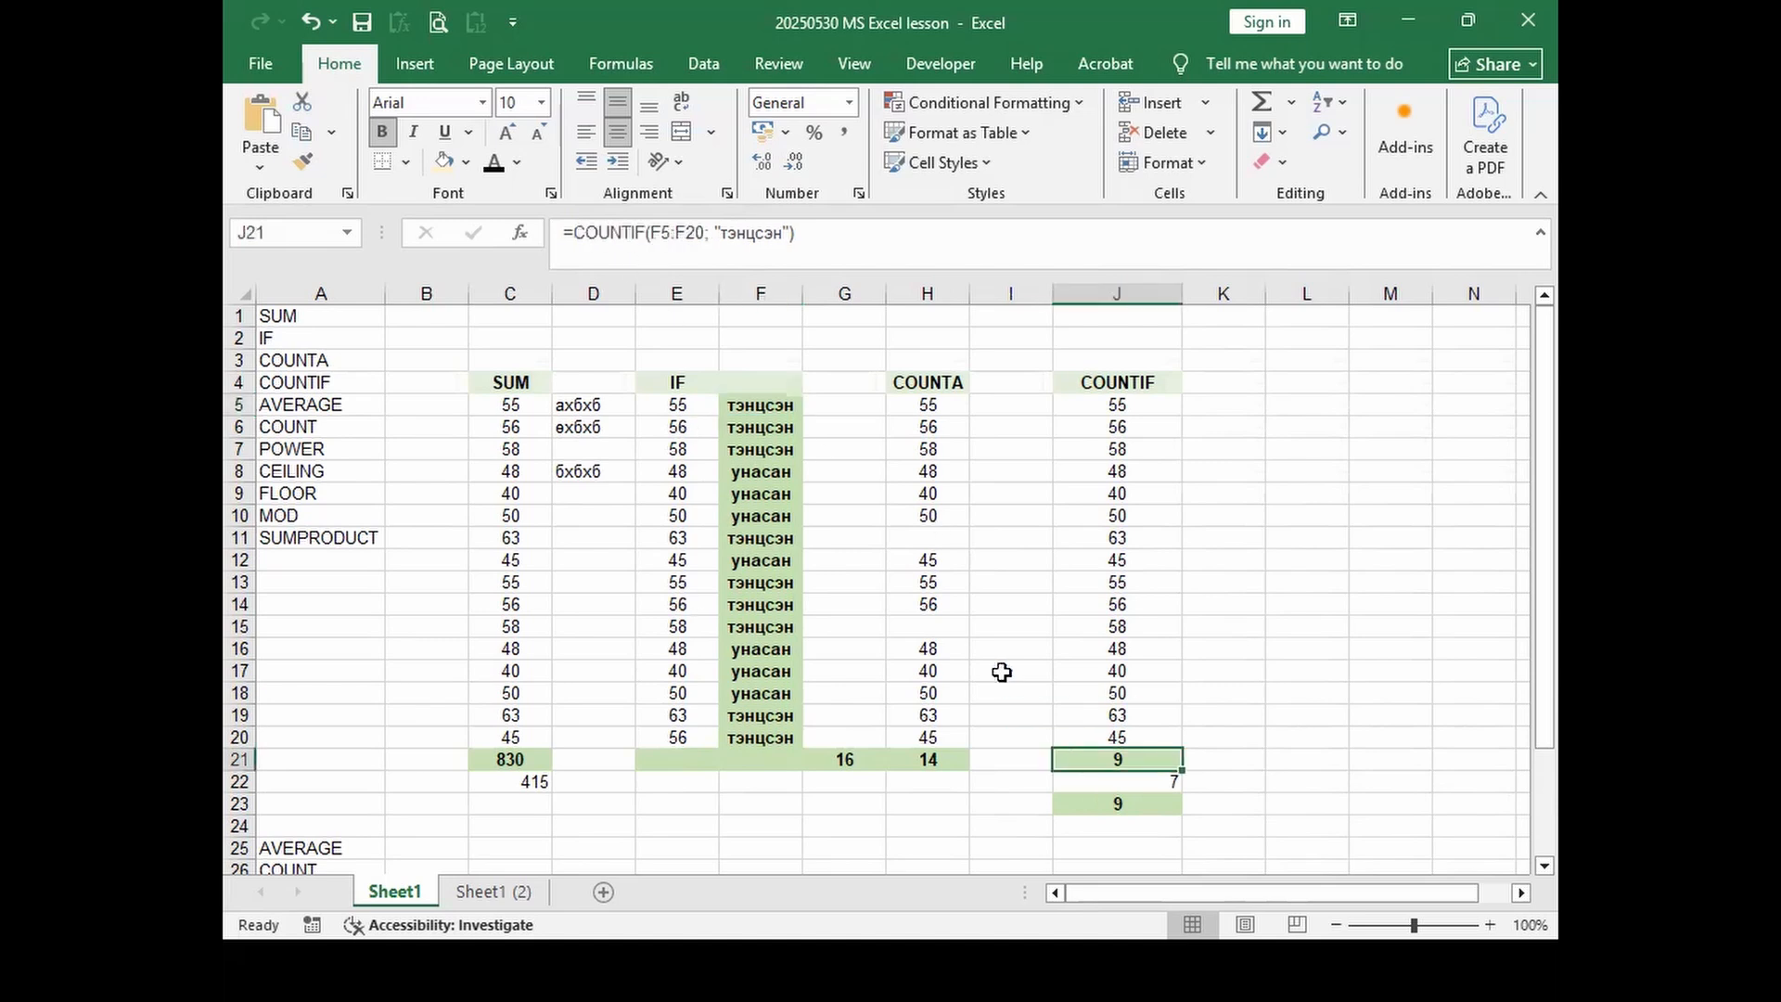
left_click(666, 240)
mouse_move(804, 431)
left_mouse_down()
mouse_move(937, 443)
mouse_move(776, 443)
mouse_move(772, 427)
left_mouse_up()
mouse_move(798, 744)
left_mouse_down()
mouse_move(796, 614)
mouse_move(784, 747)
left_mouse_up()
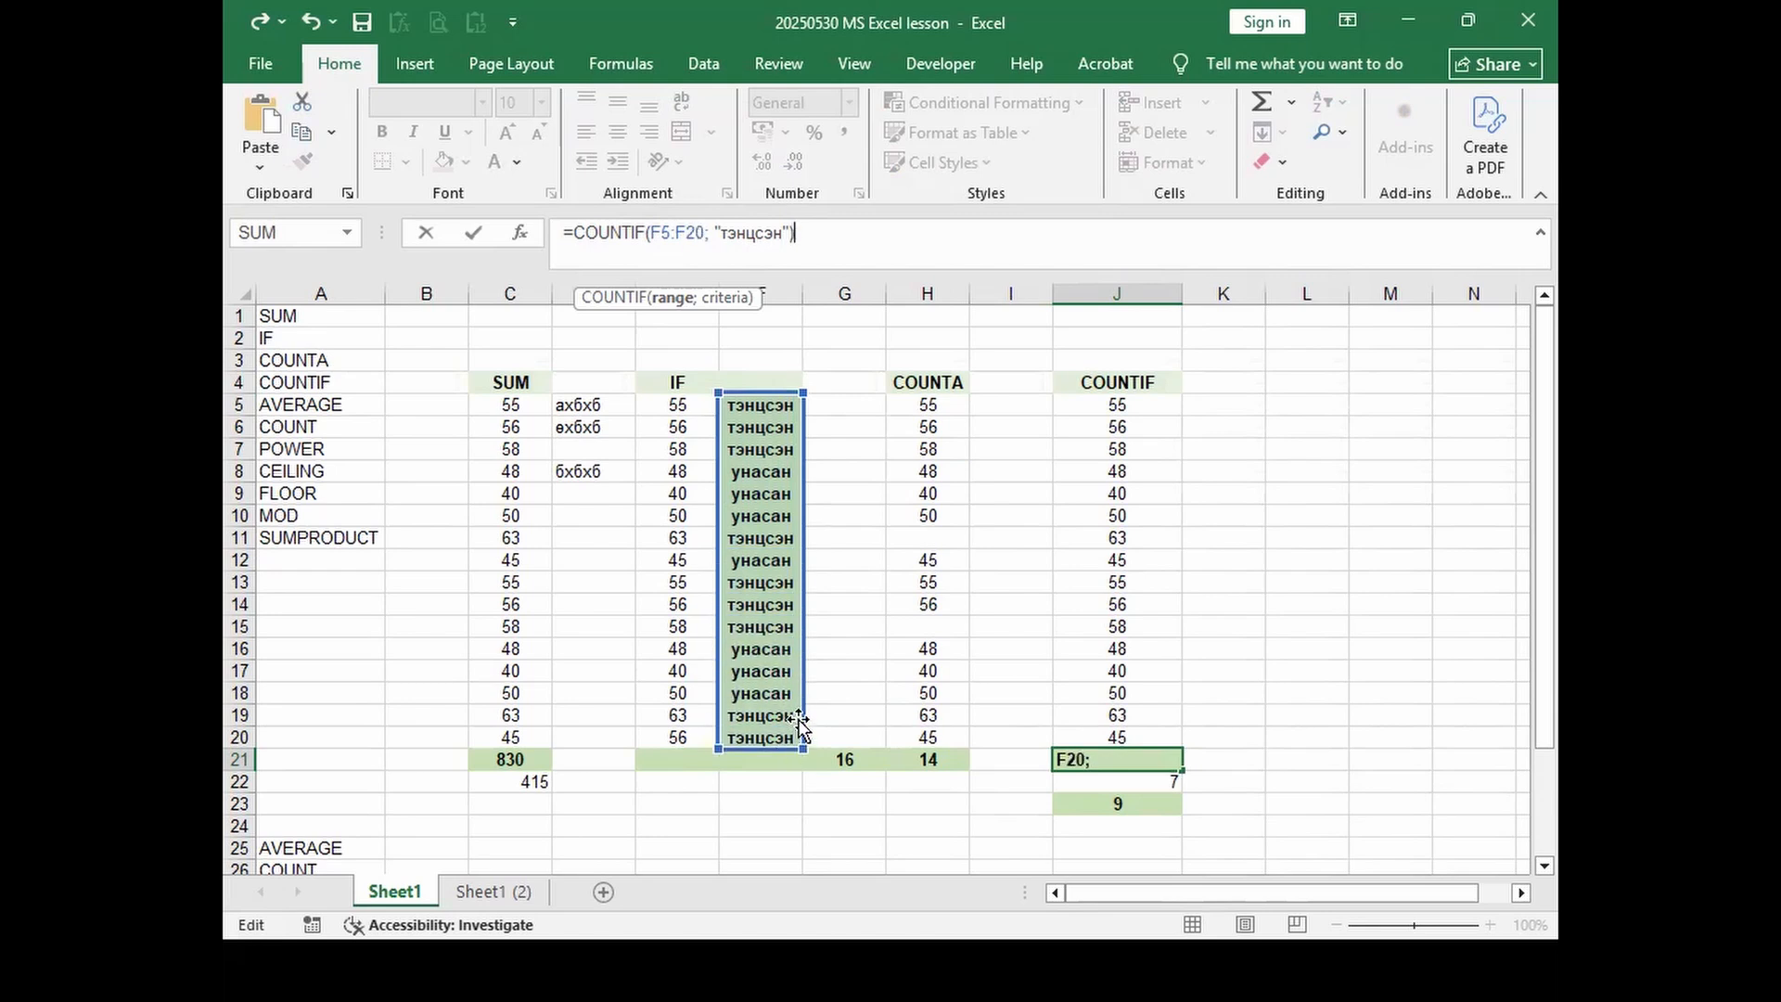
key("Return")
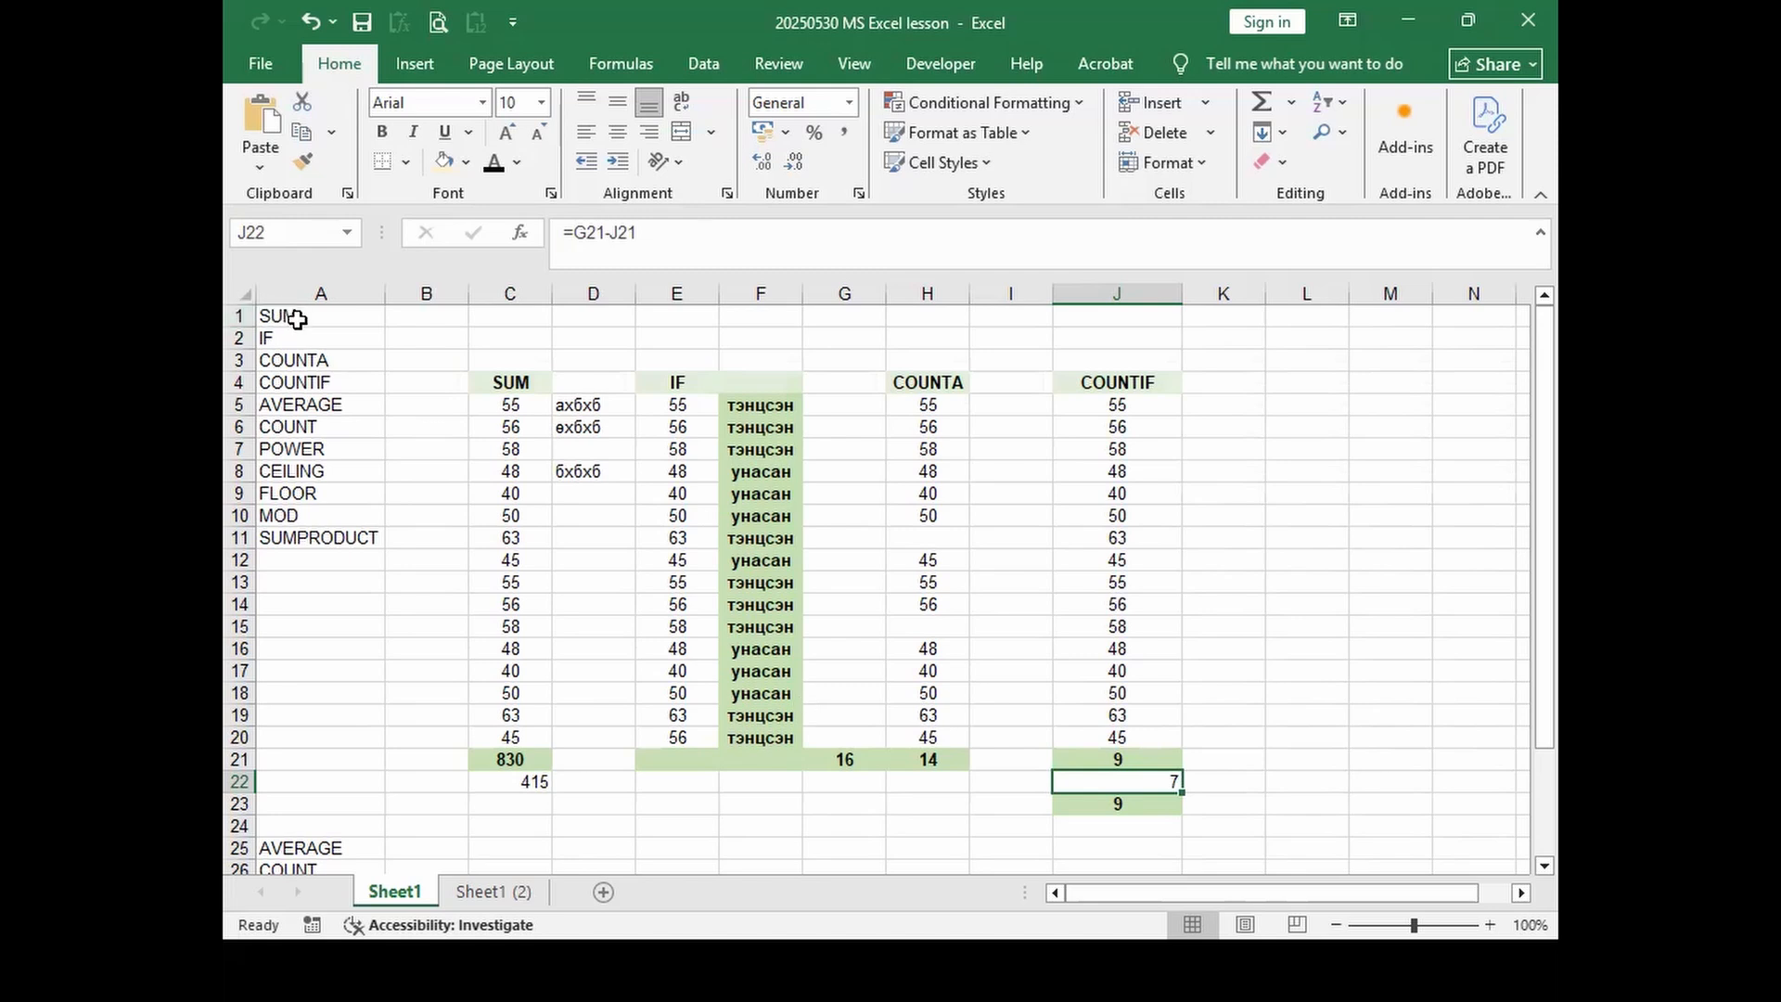
left_click_drag(297, 319, 294, 419)
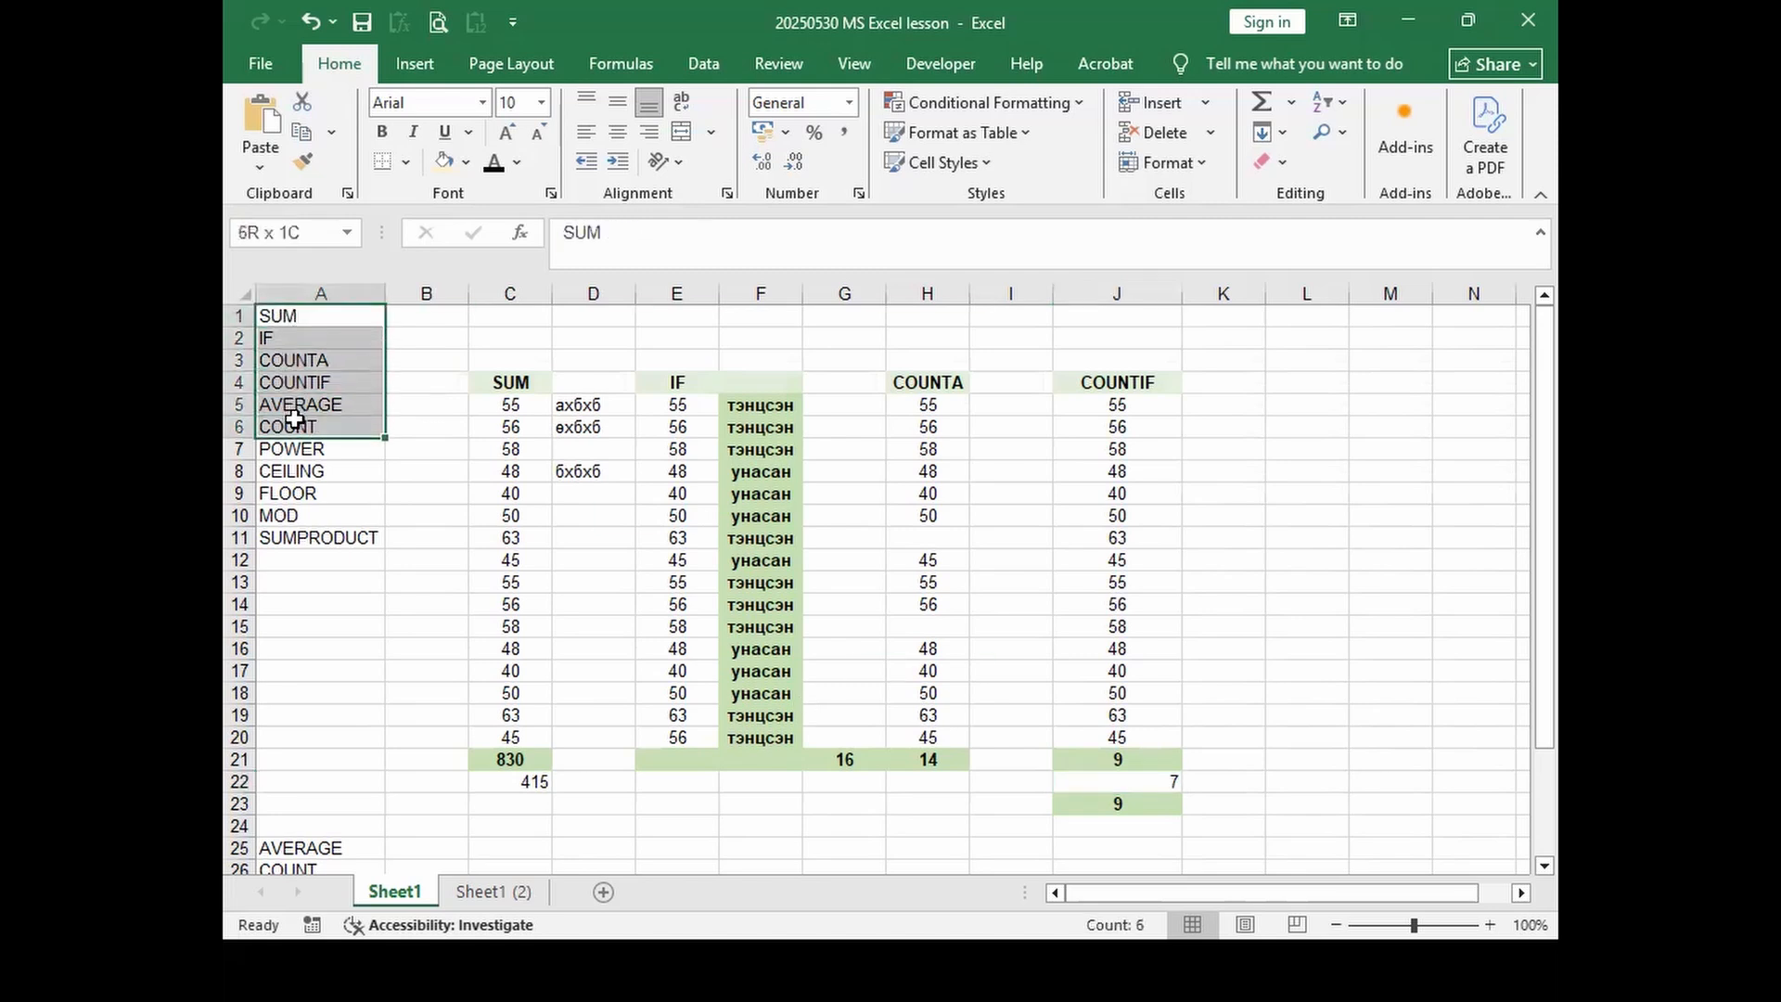
left_click(299, 405)
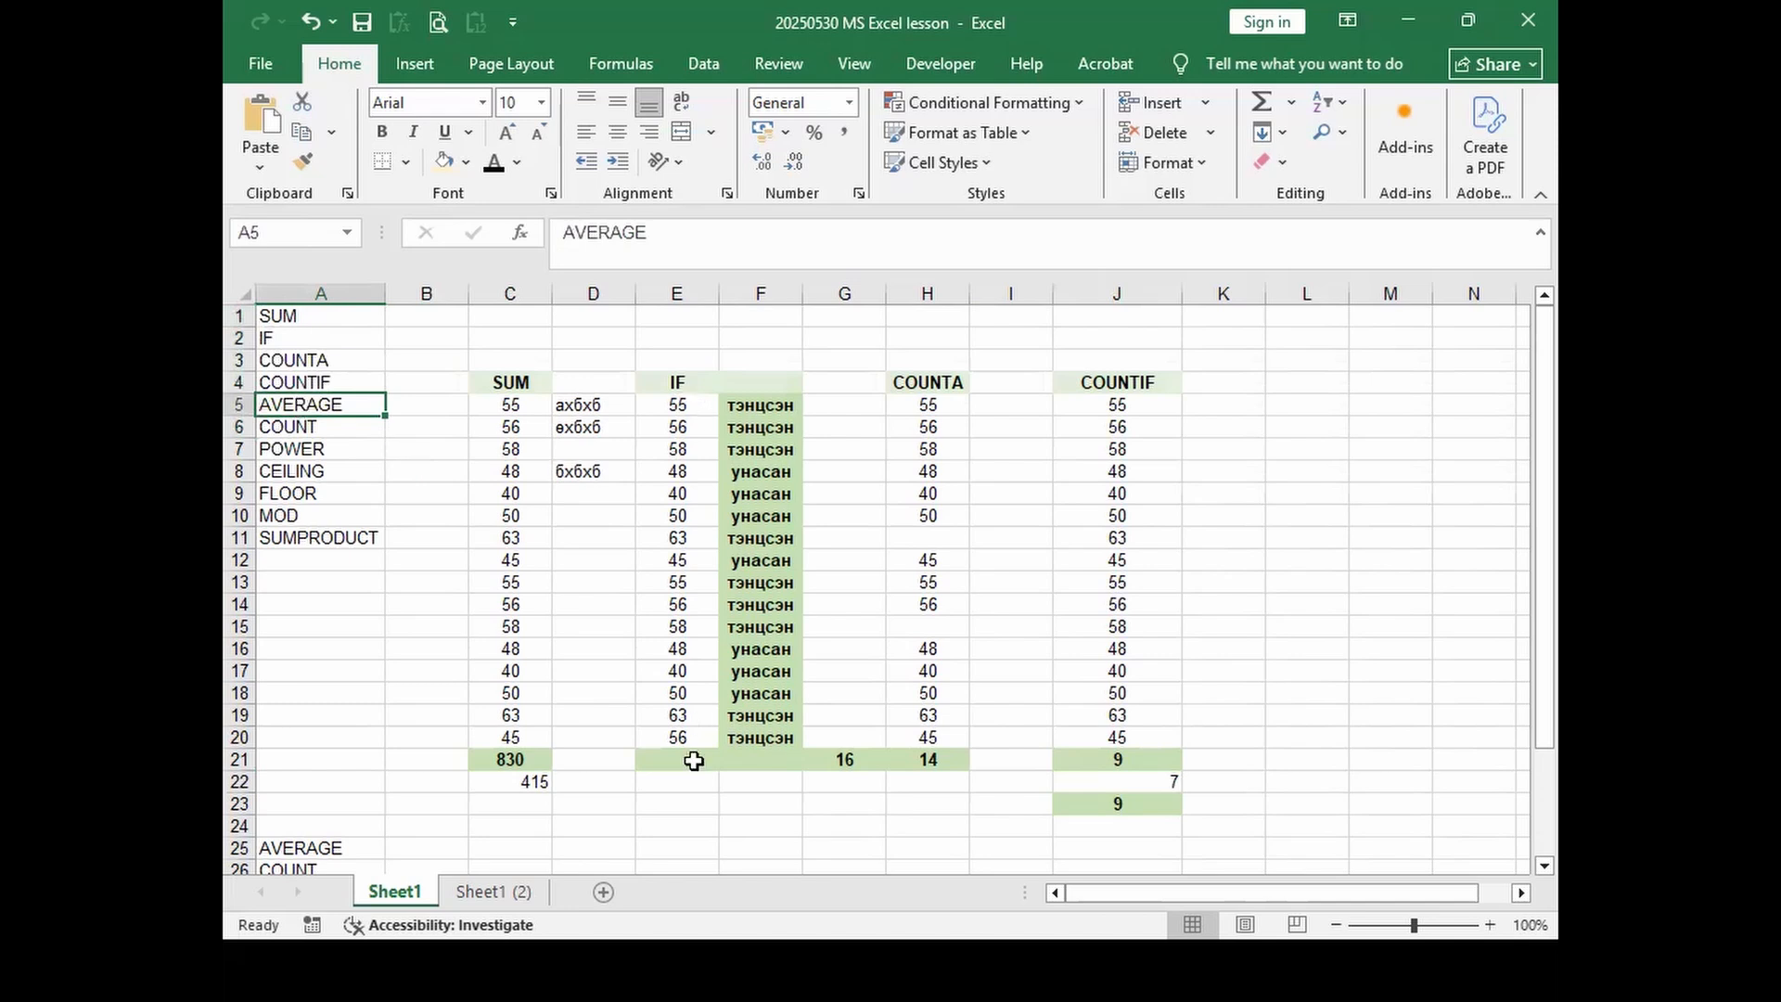
left_click(310, 430)
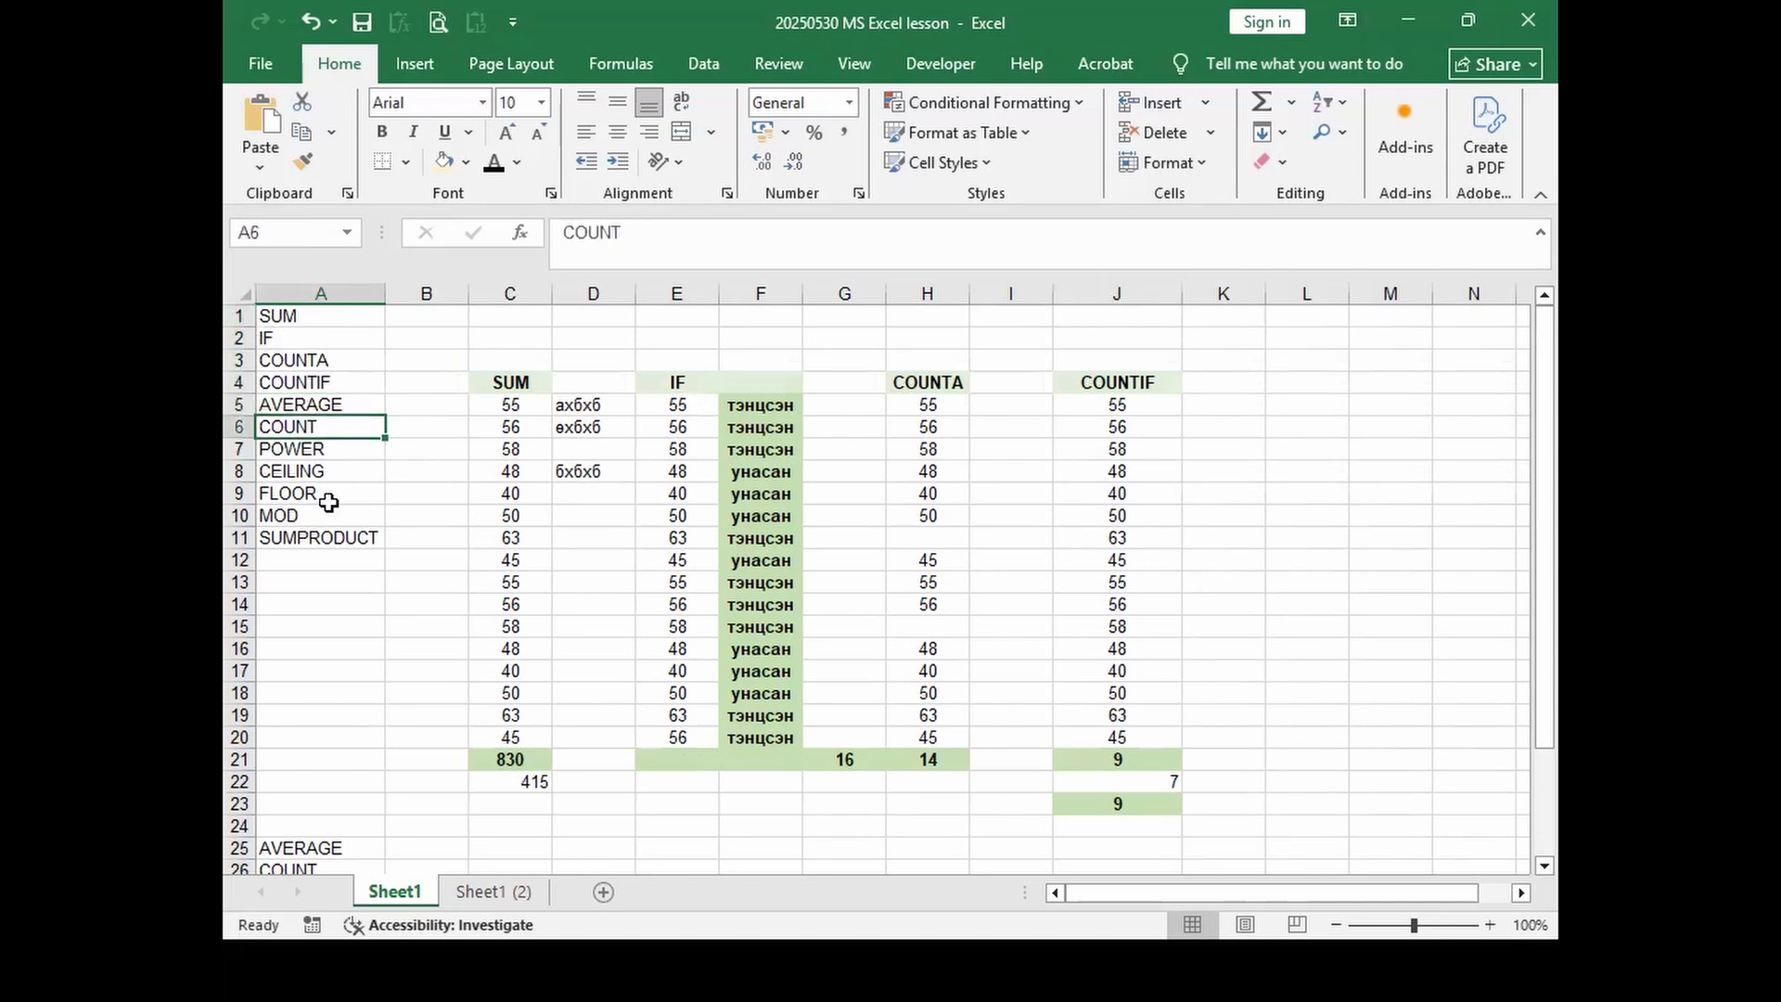
left_click(335, 473)
left_click(284, 518)
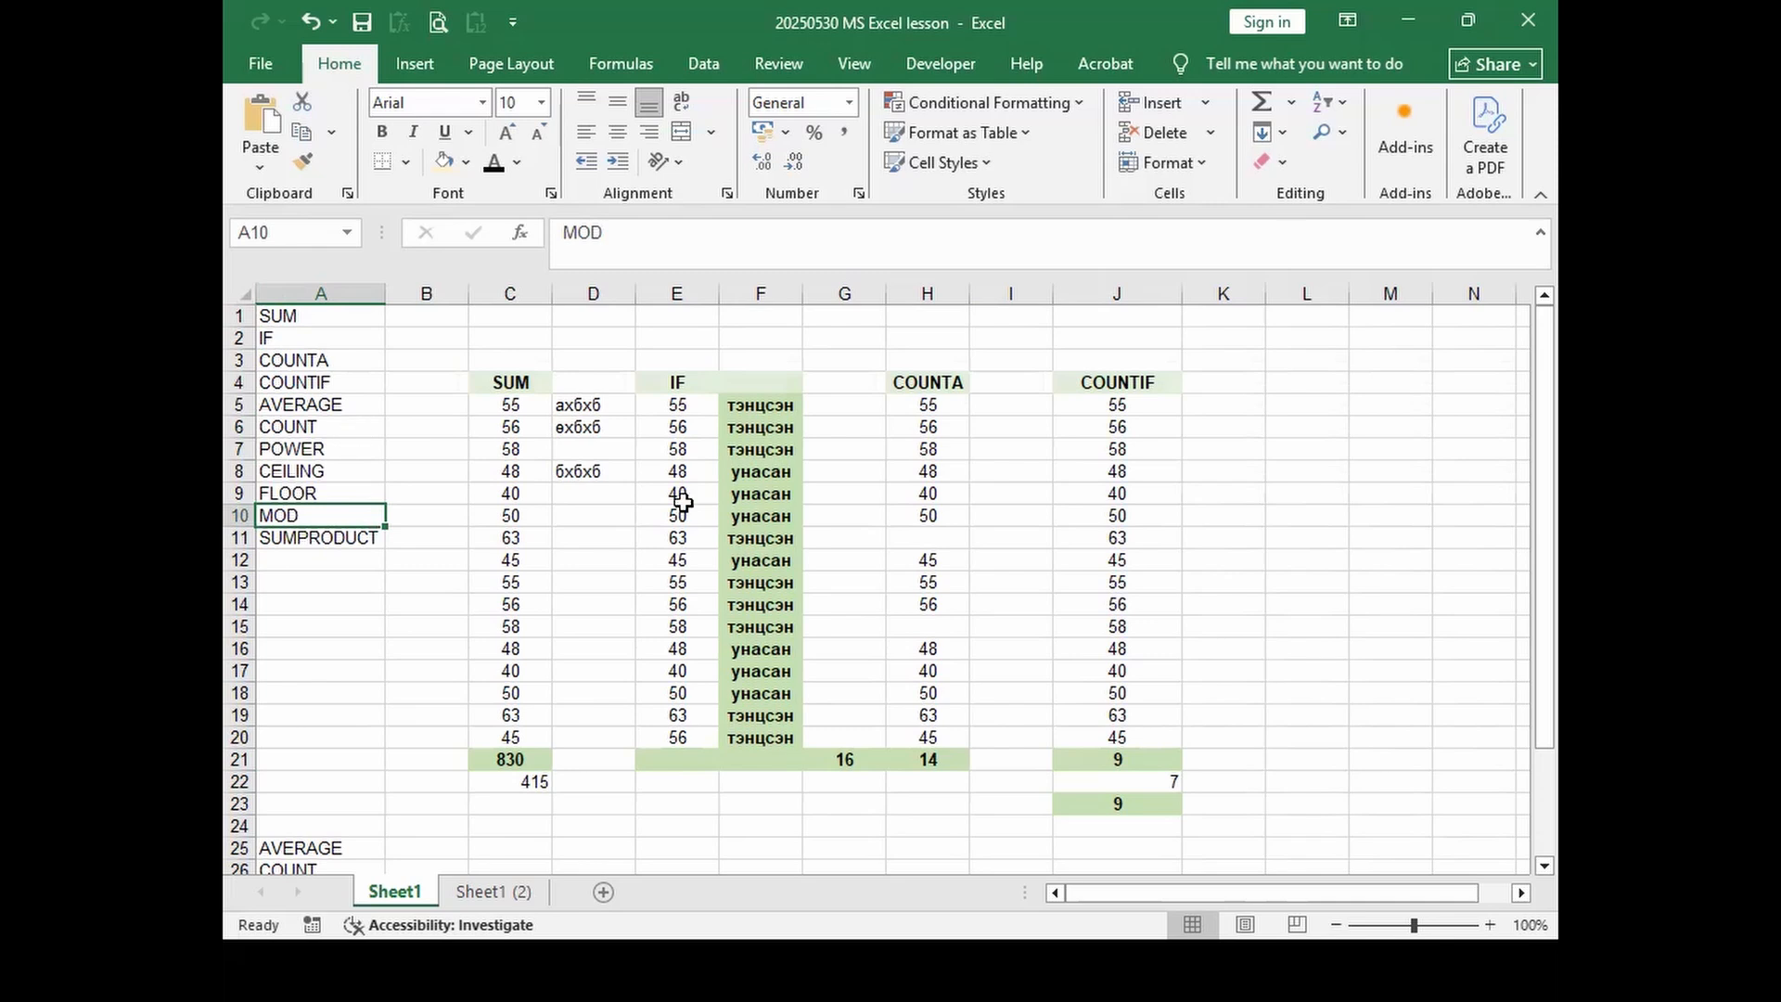
left_click(842, 668)
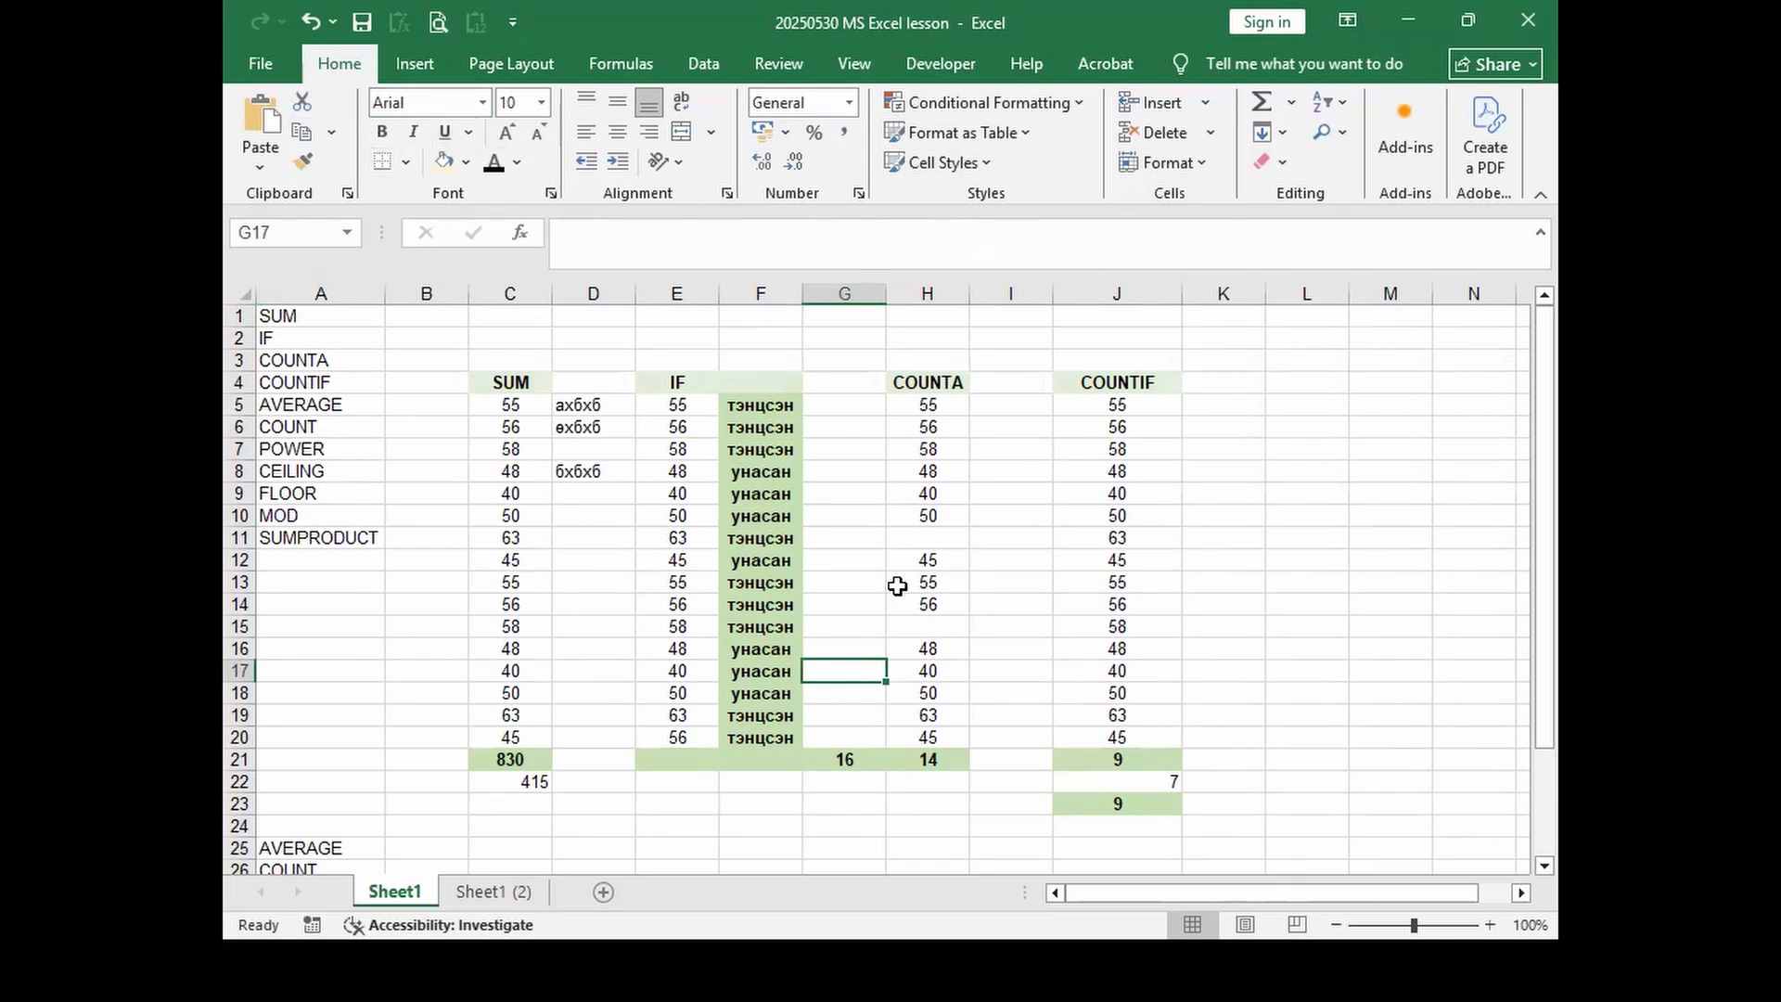
left_click(764, 693)
right_click(766, 677)
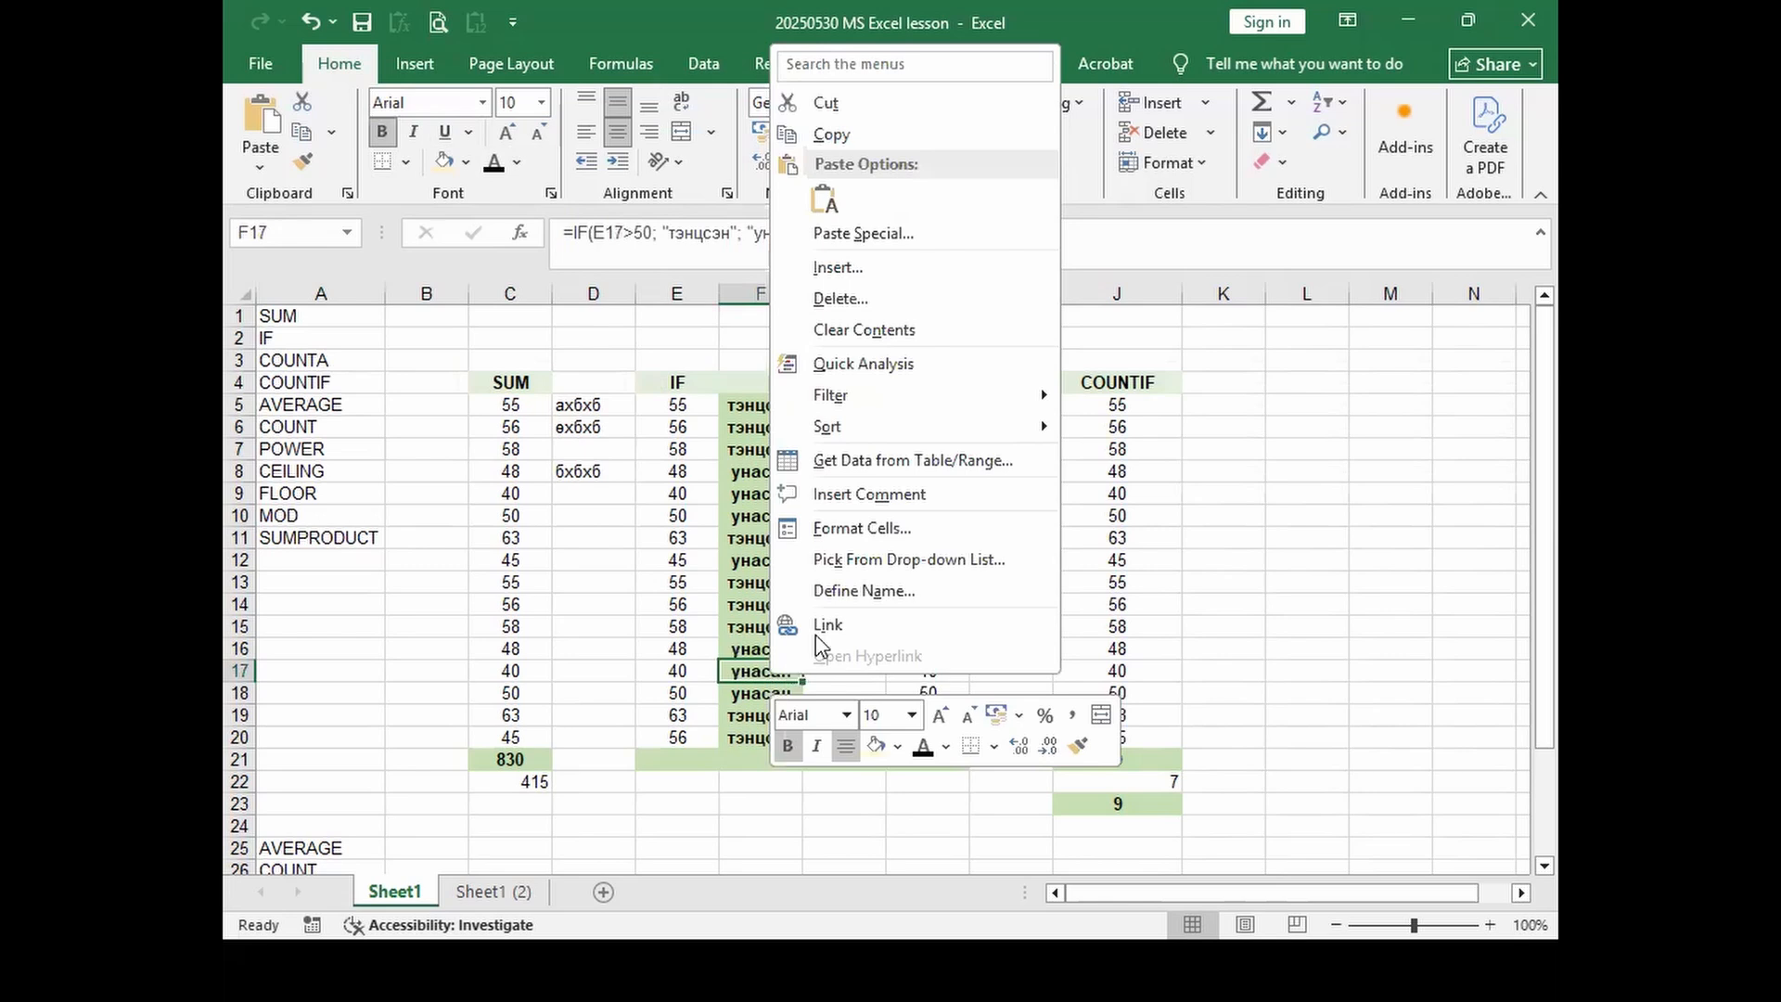
left_click(851, 530)
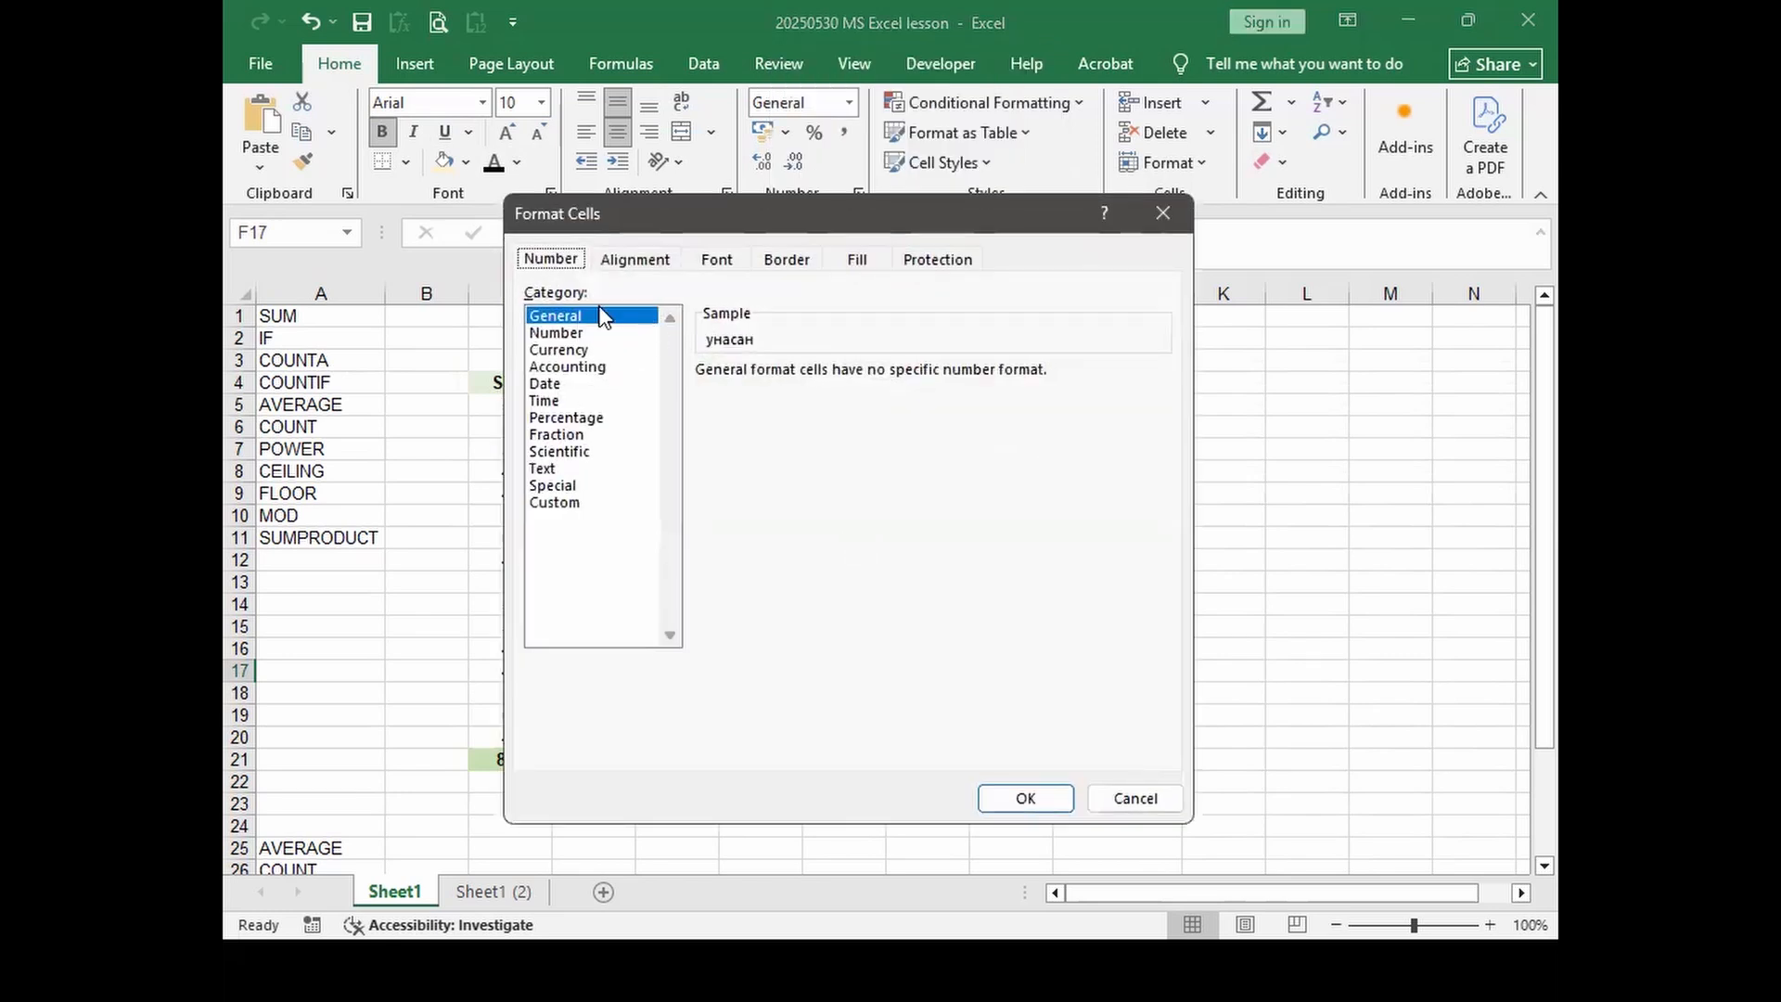
left_click(576, 336)
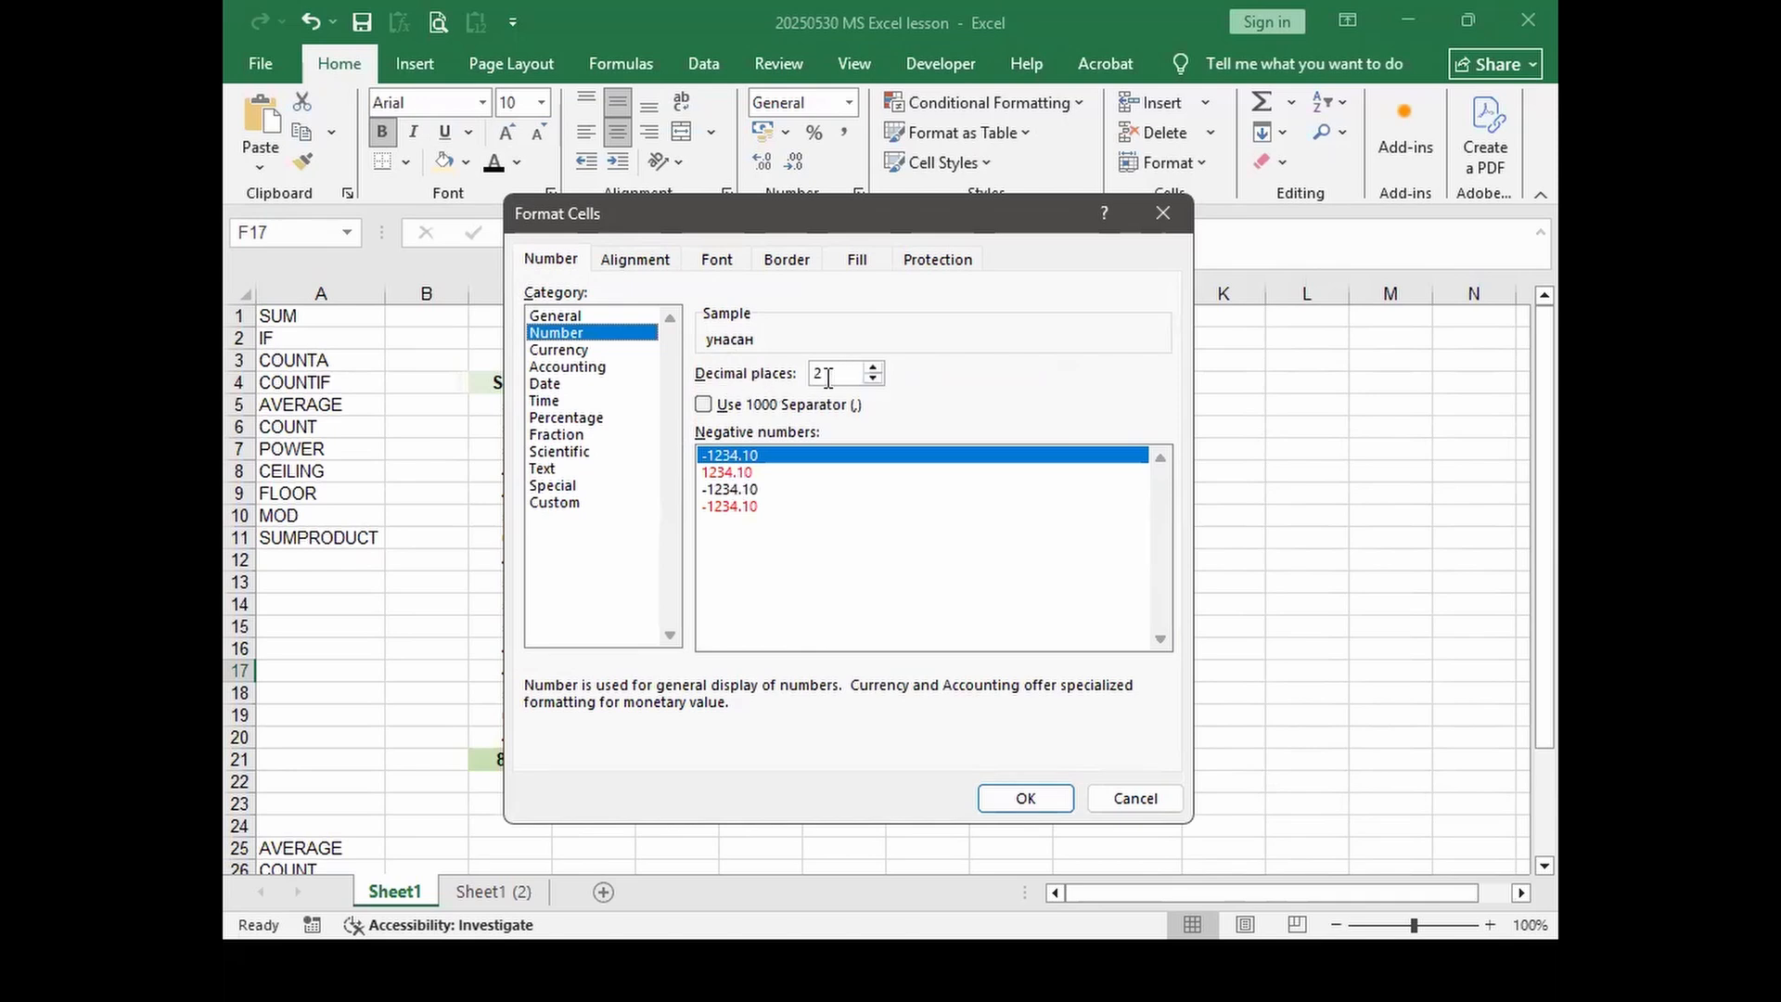
left_click(872, 378)
left_click(872, 367)
left_click(872, 367)
left_click(872, 367)
left_click(872, 377)
left_click(872, 378)
left_click(705, 406)
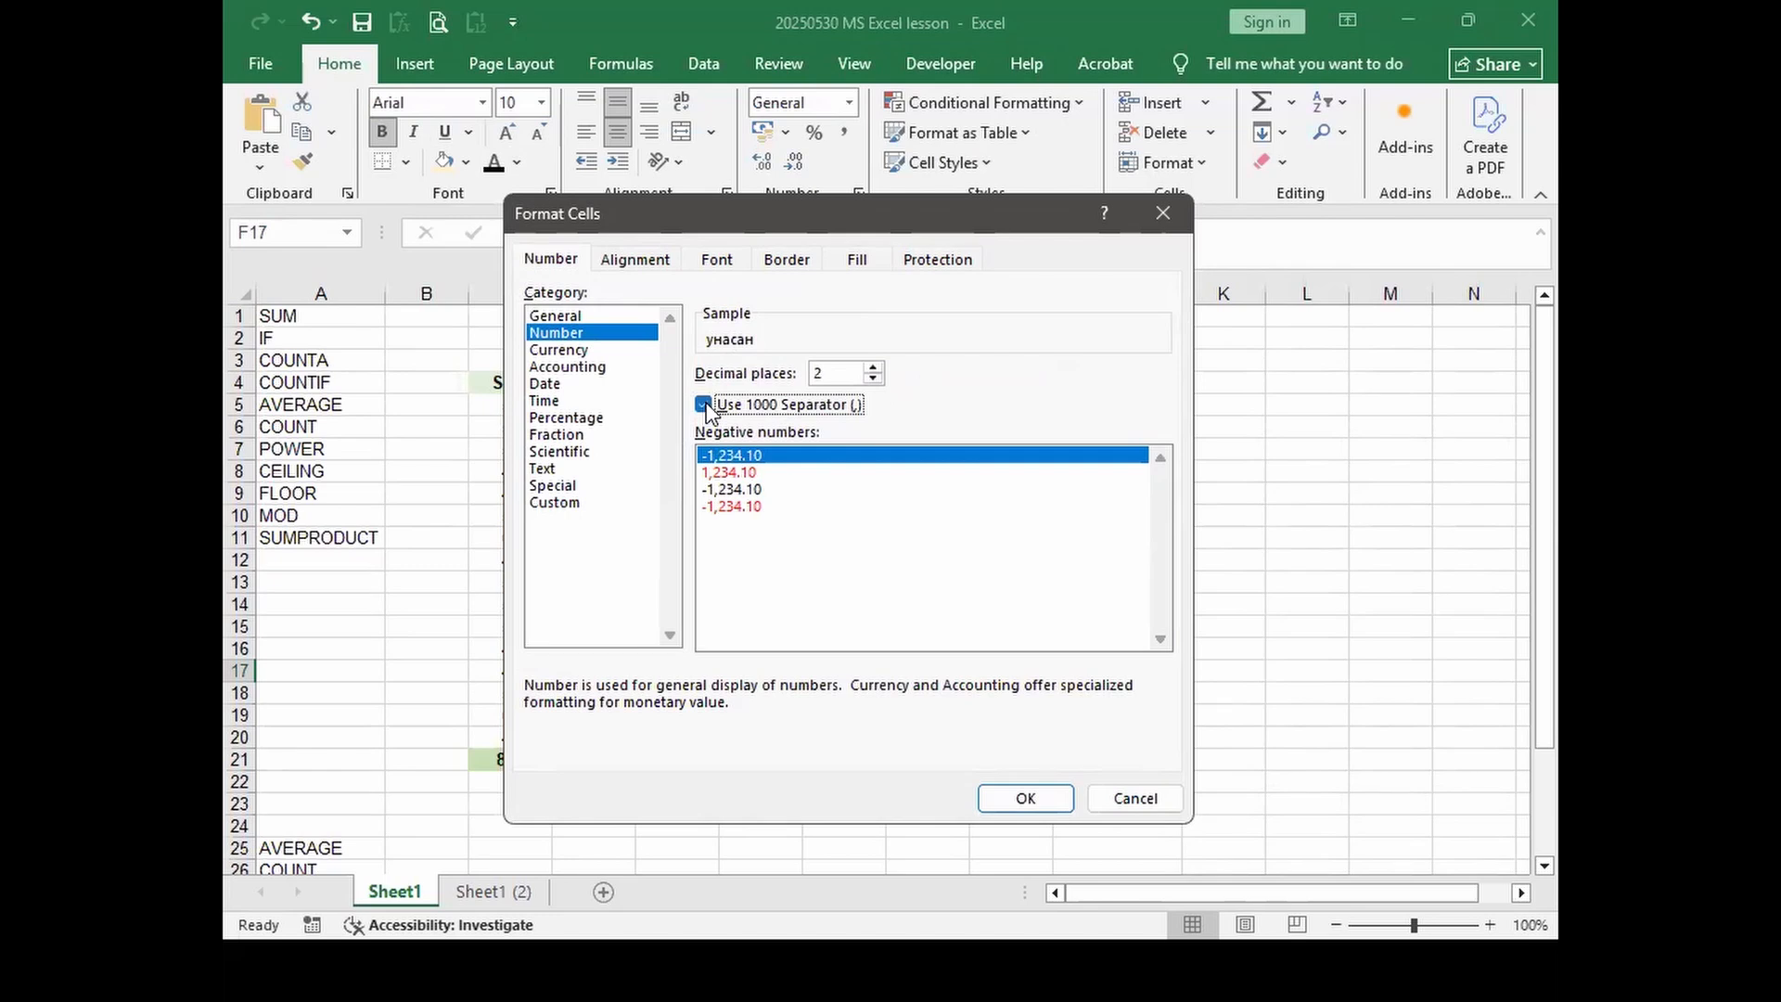
left_click(583, 352)
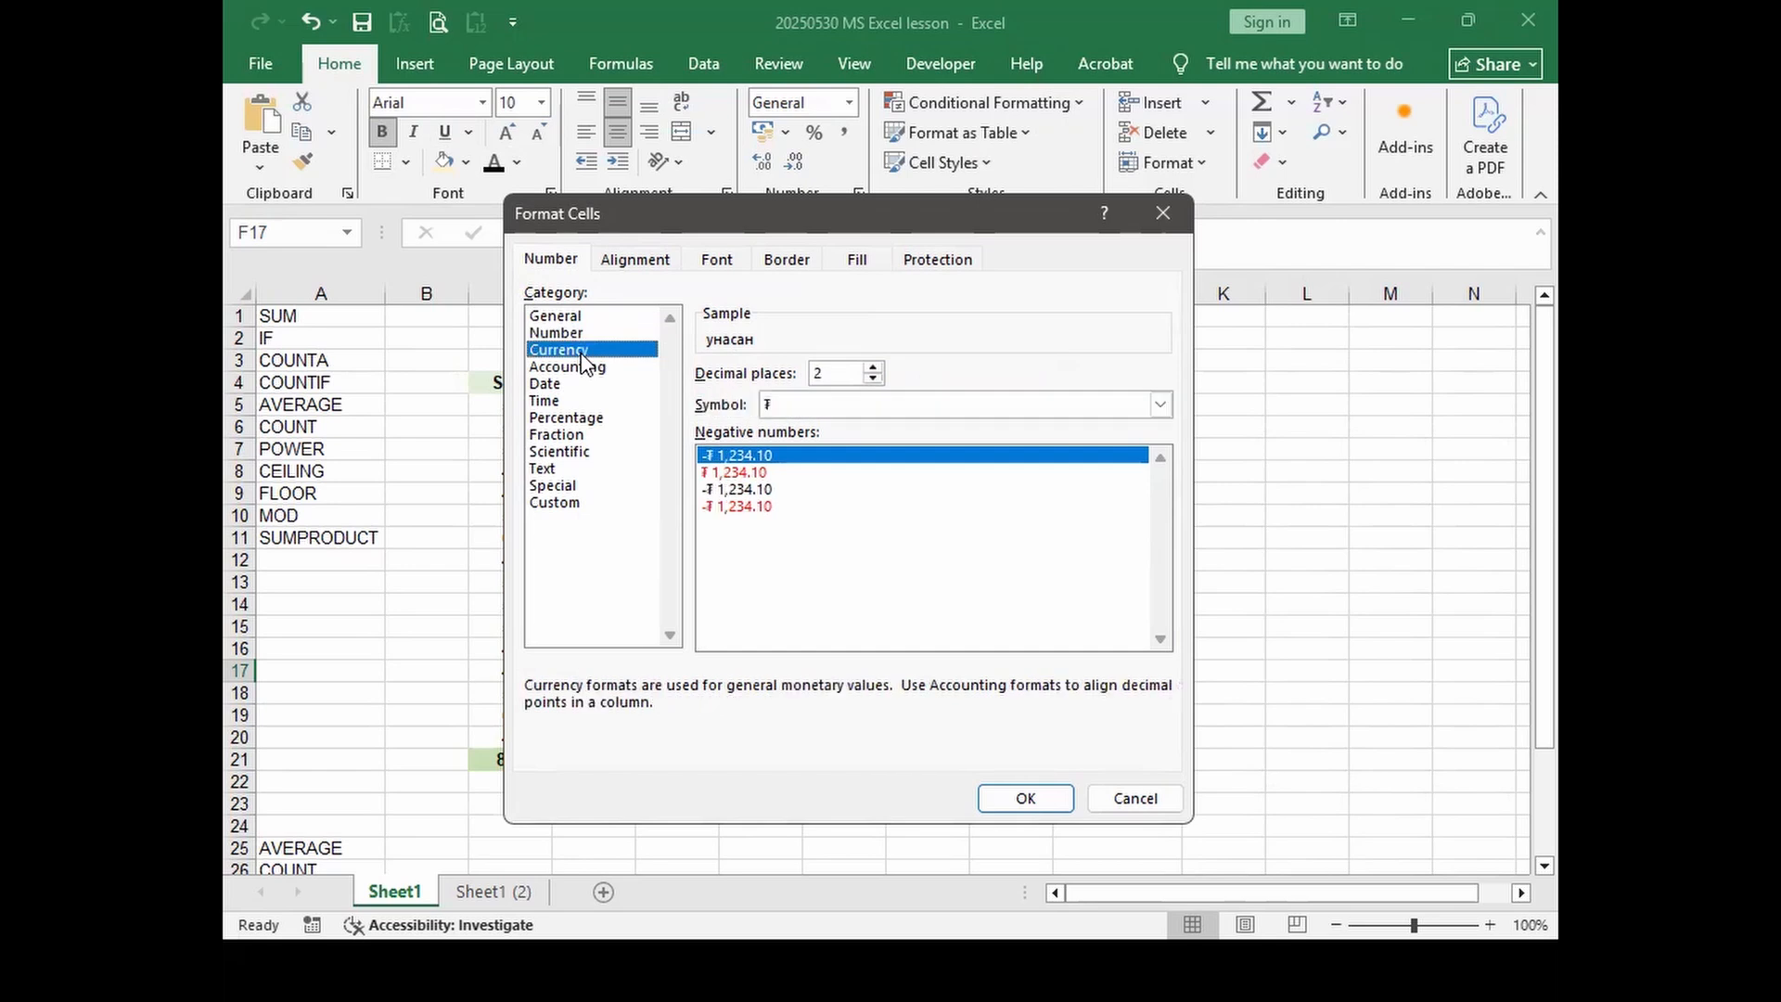
left_click_drag(751, 228, 1017, 150)
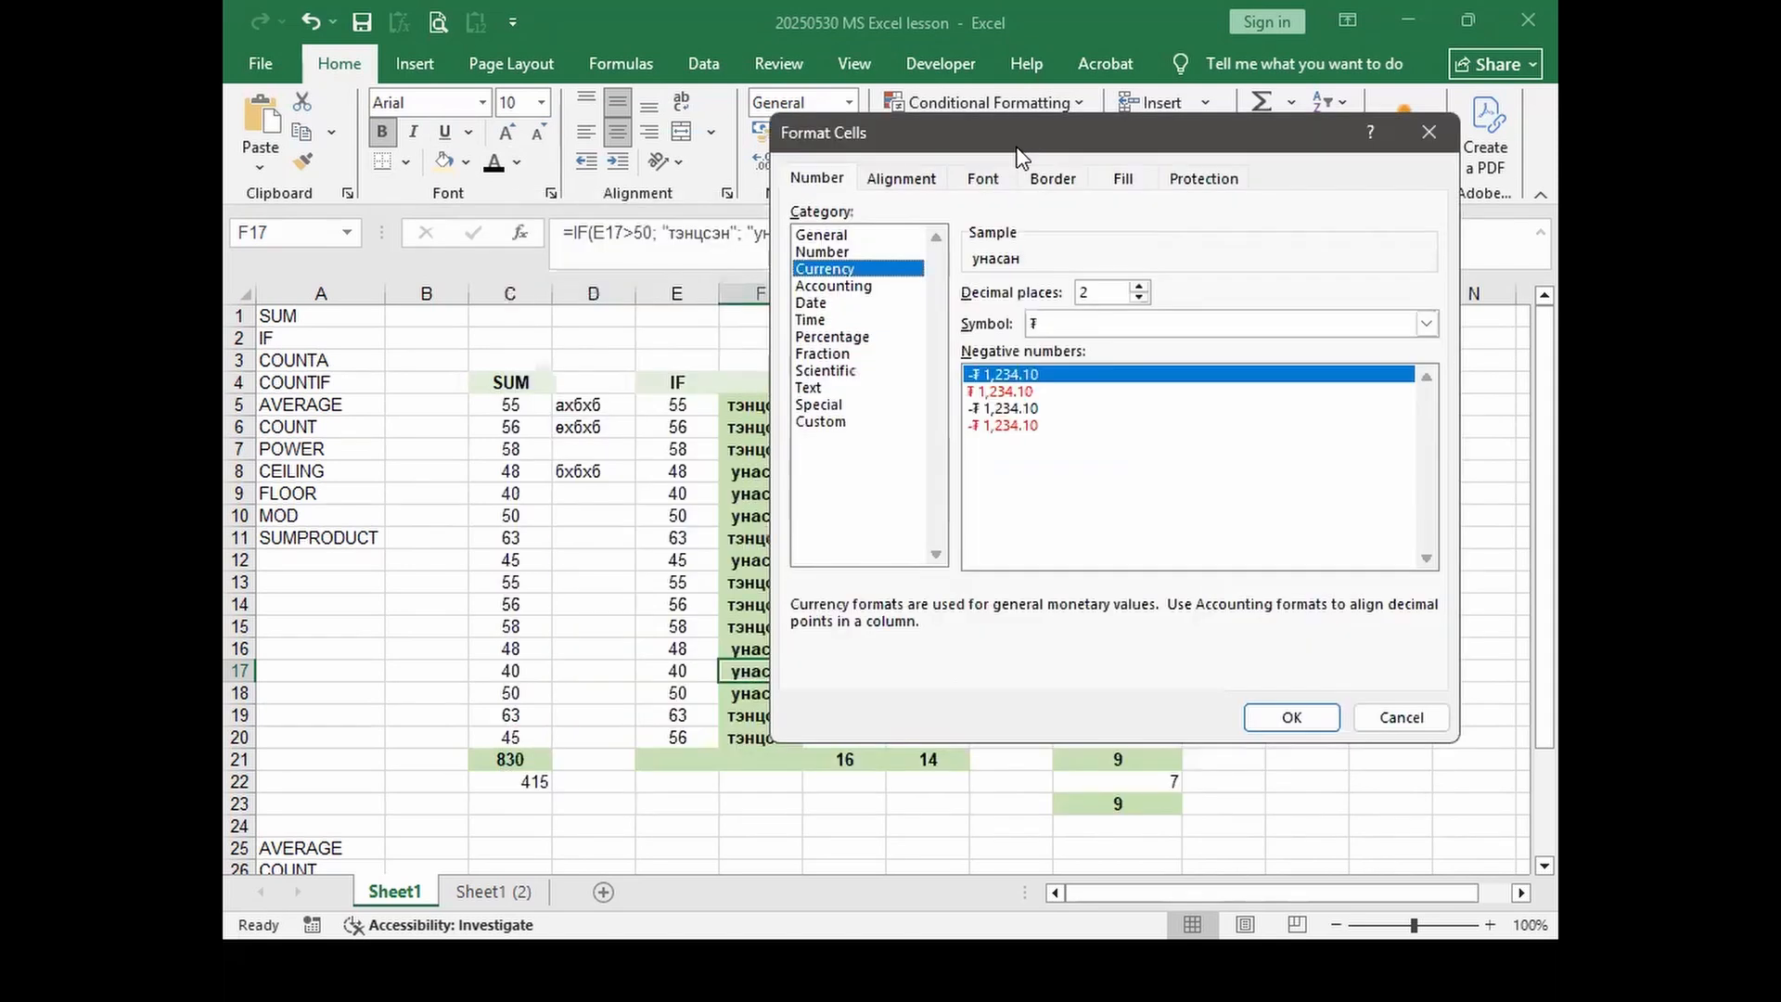
left_click(1427, 323)
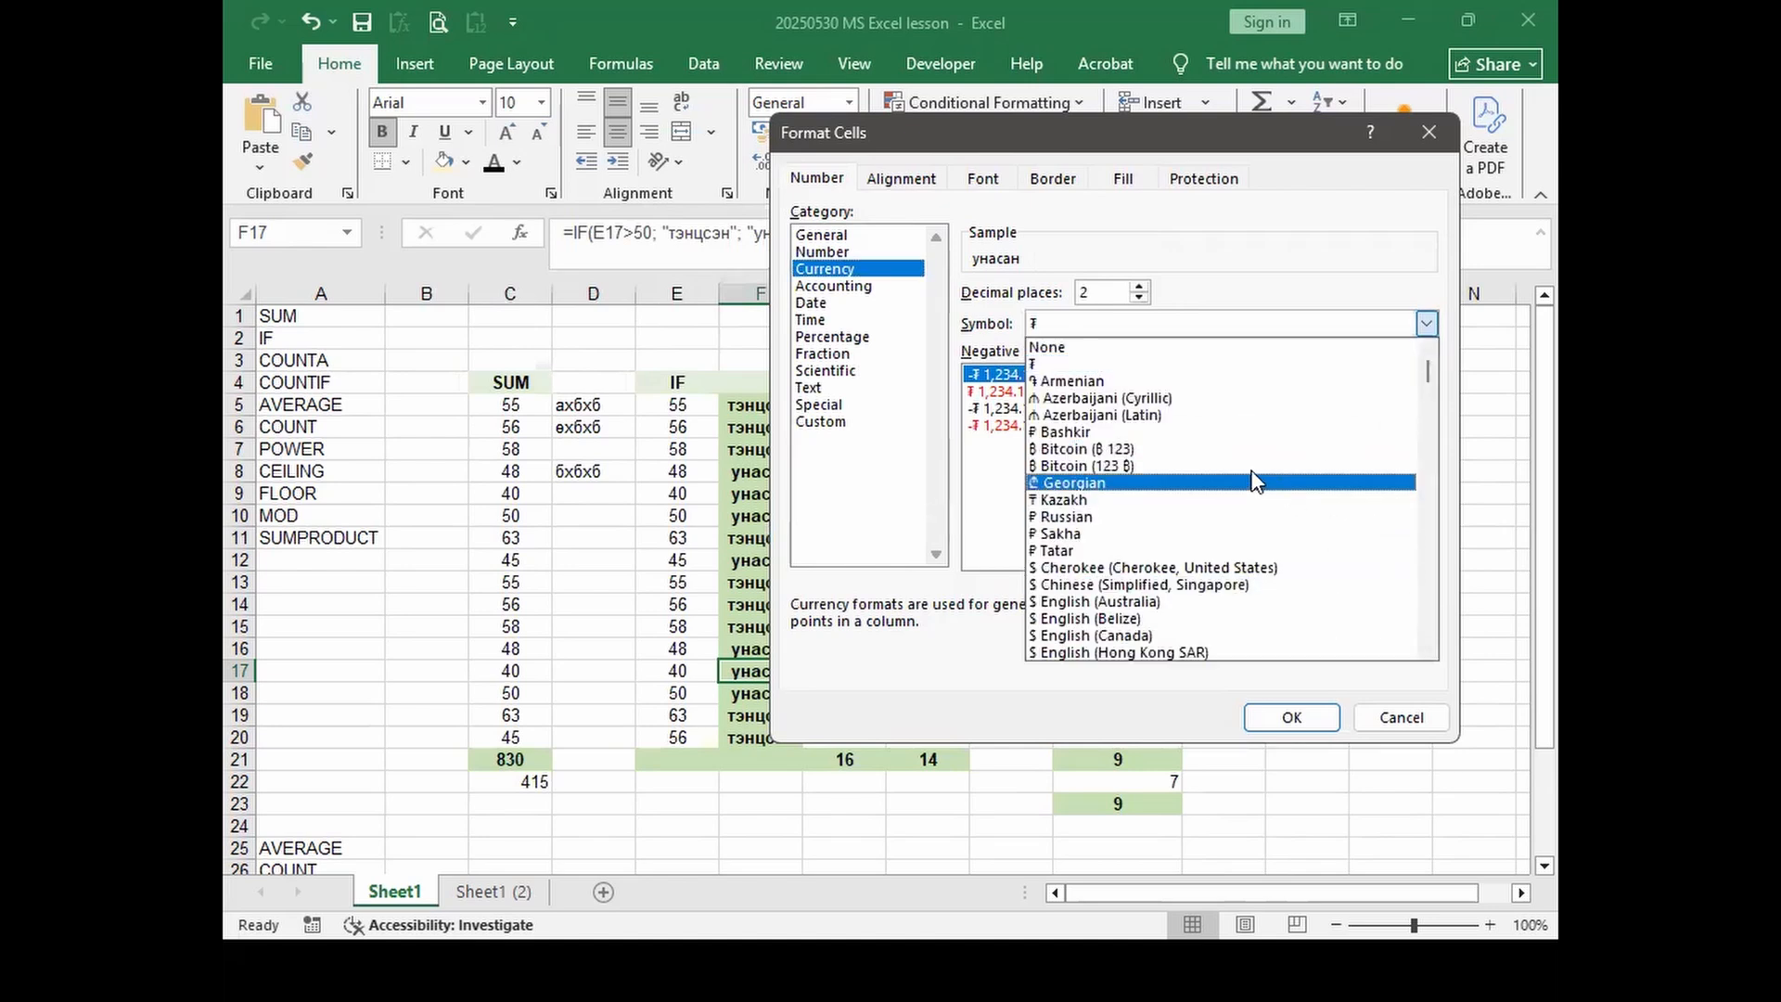
left_click(830, 286)
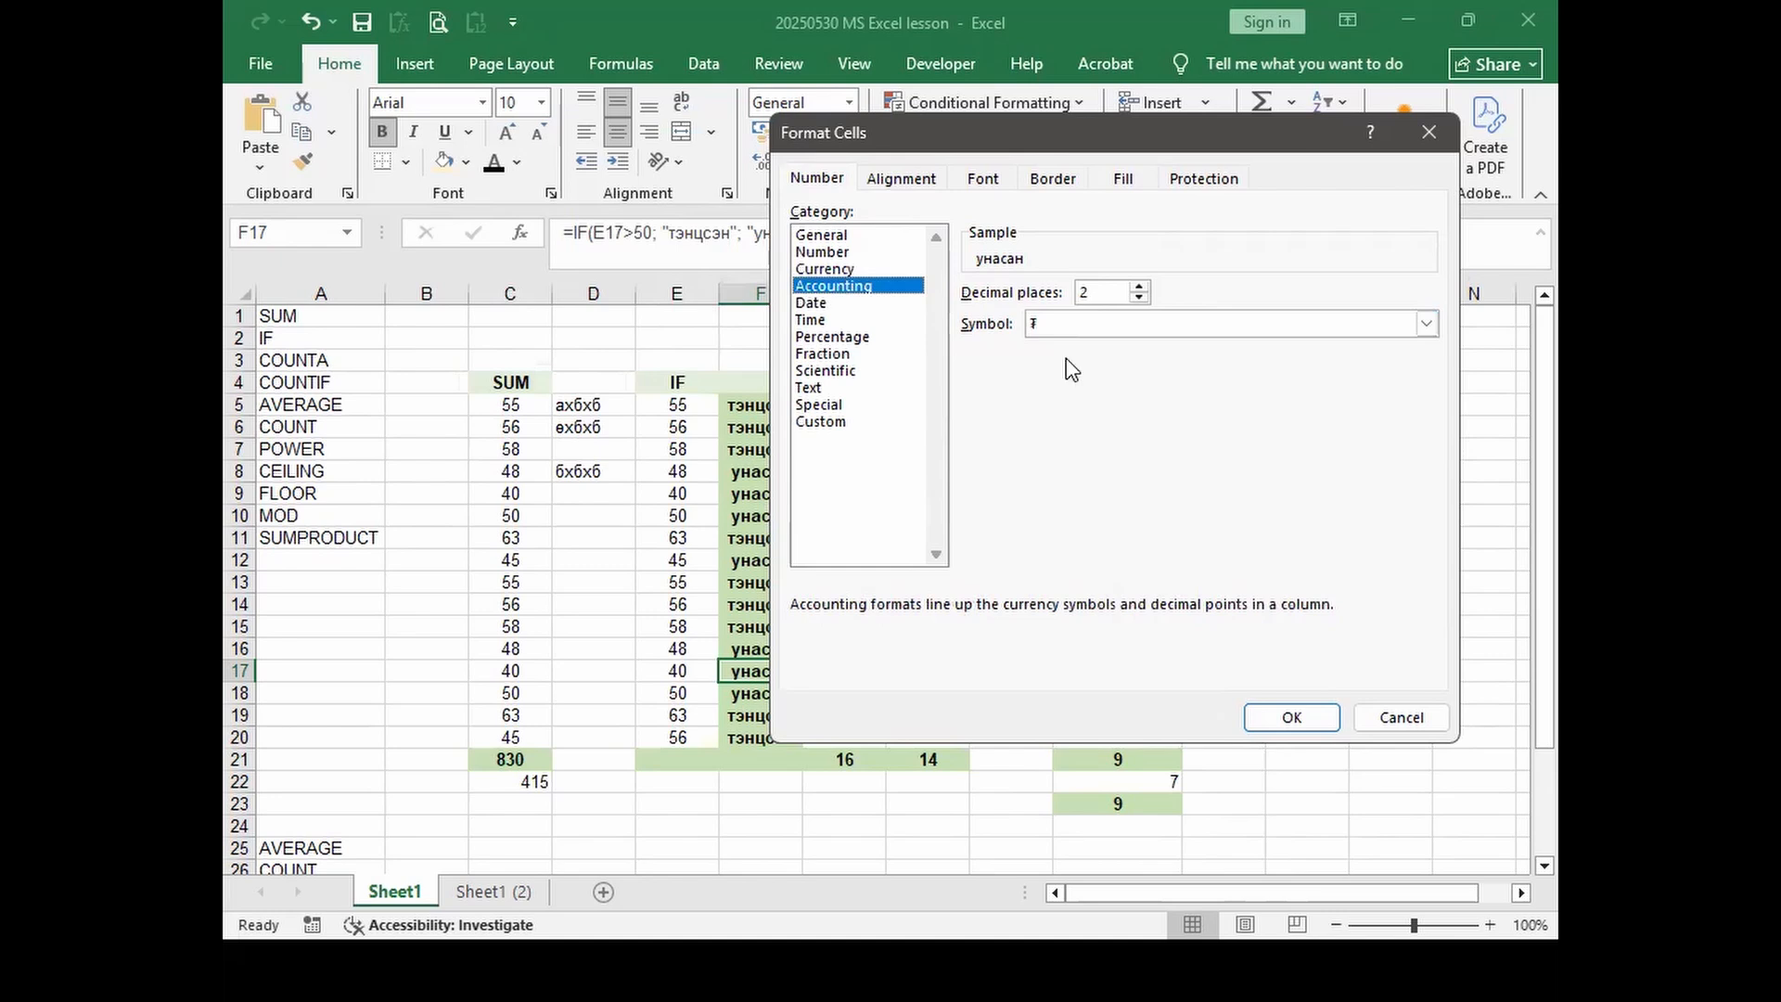
left_click(1423, 325)
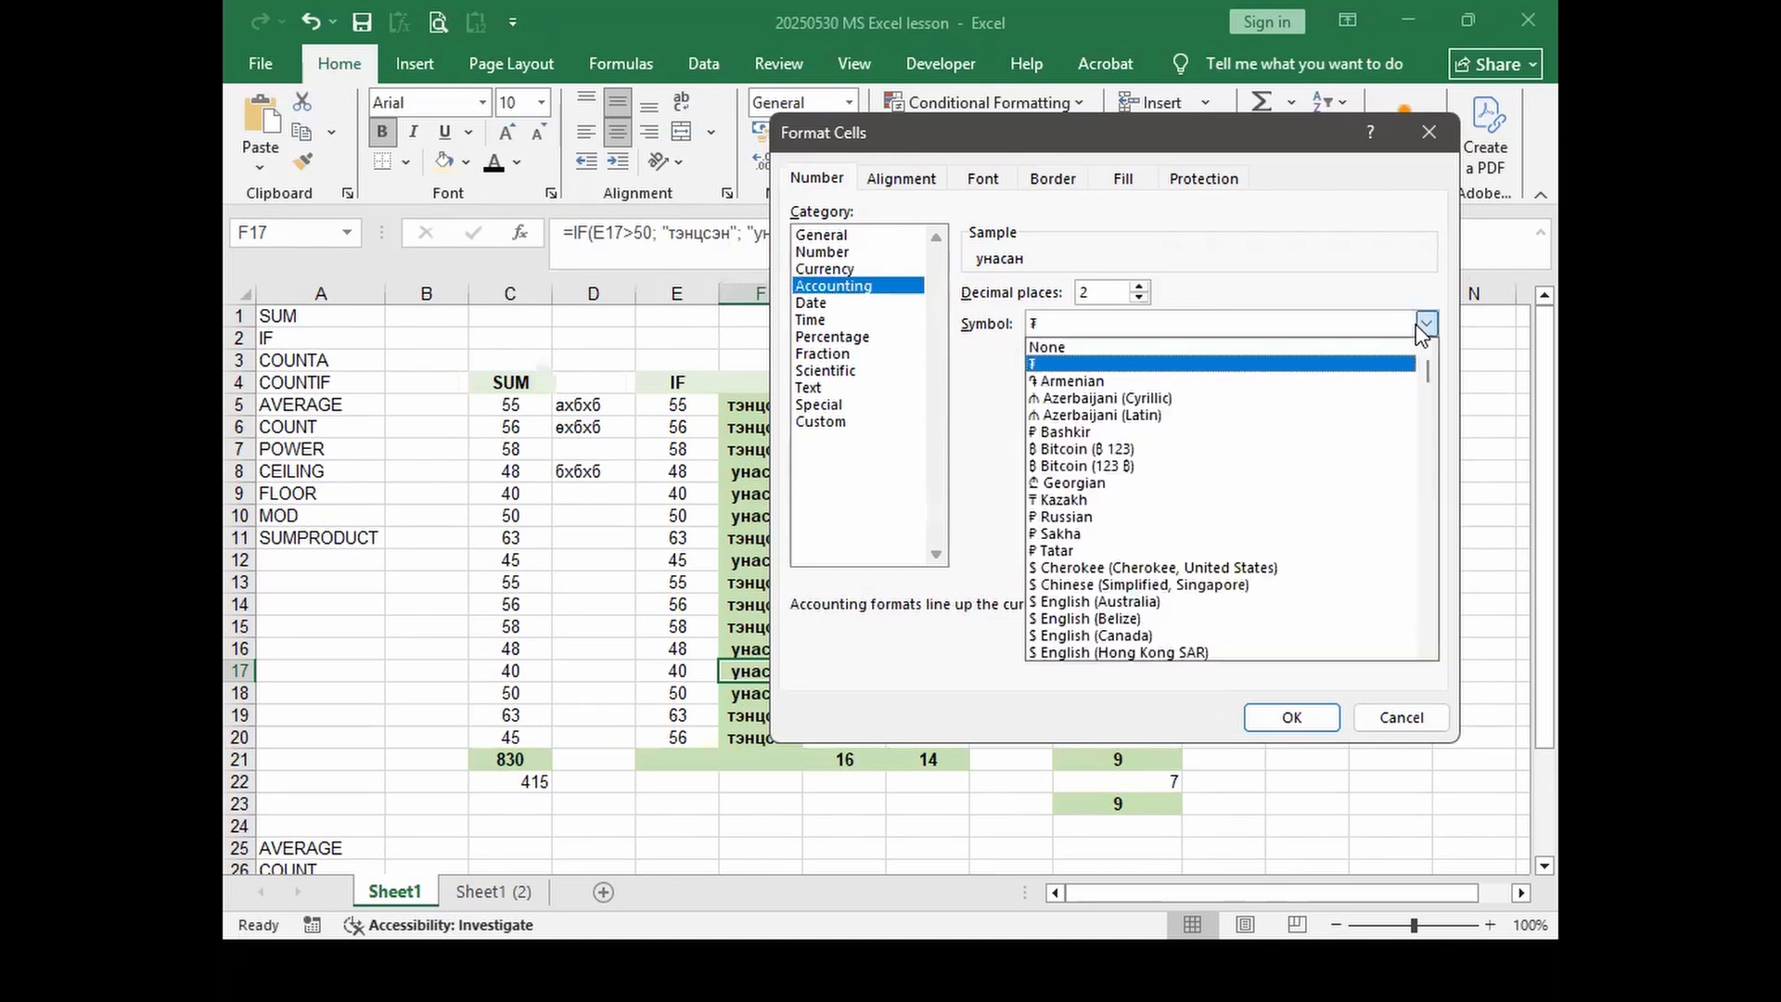
left_click(1423, 326)
left_click(818, 303)
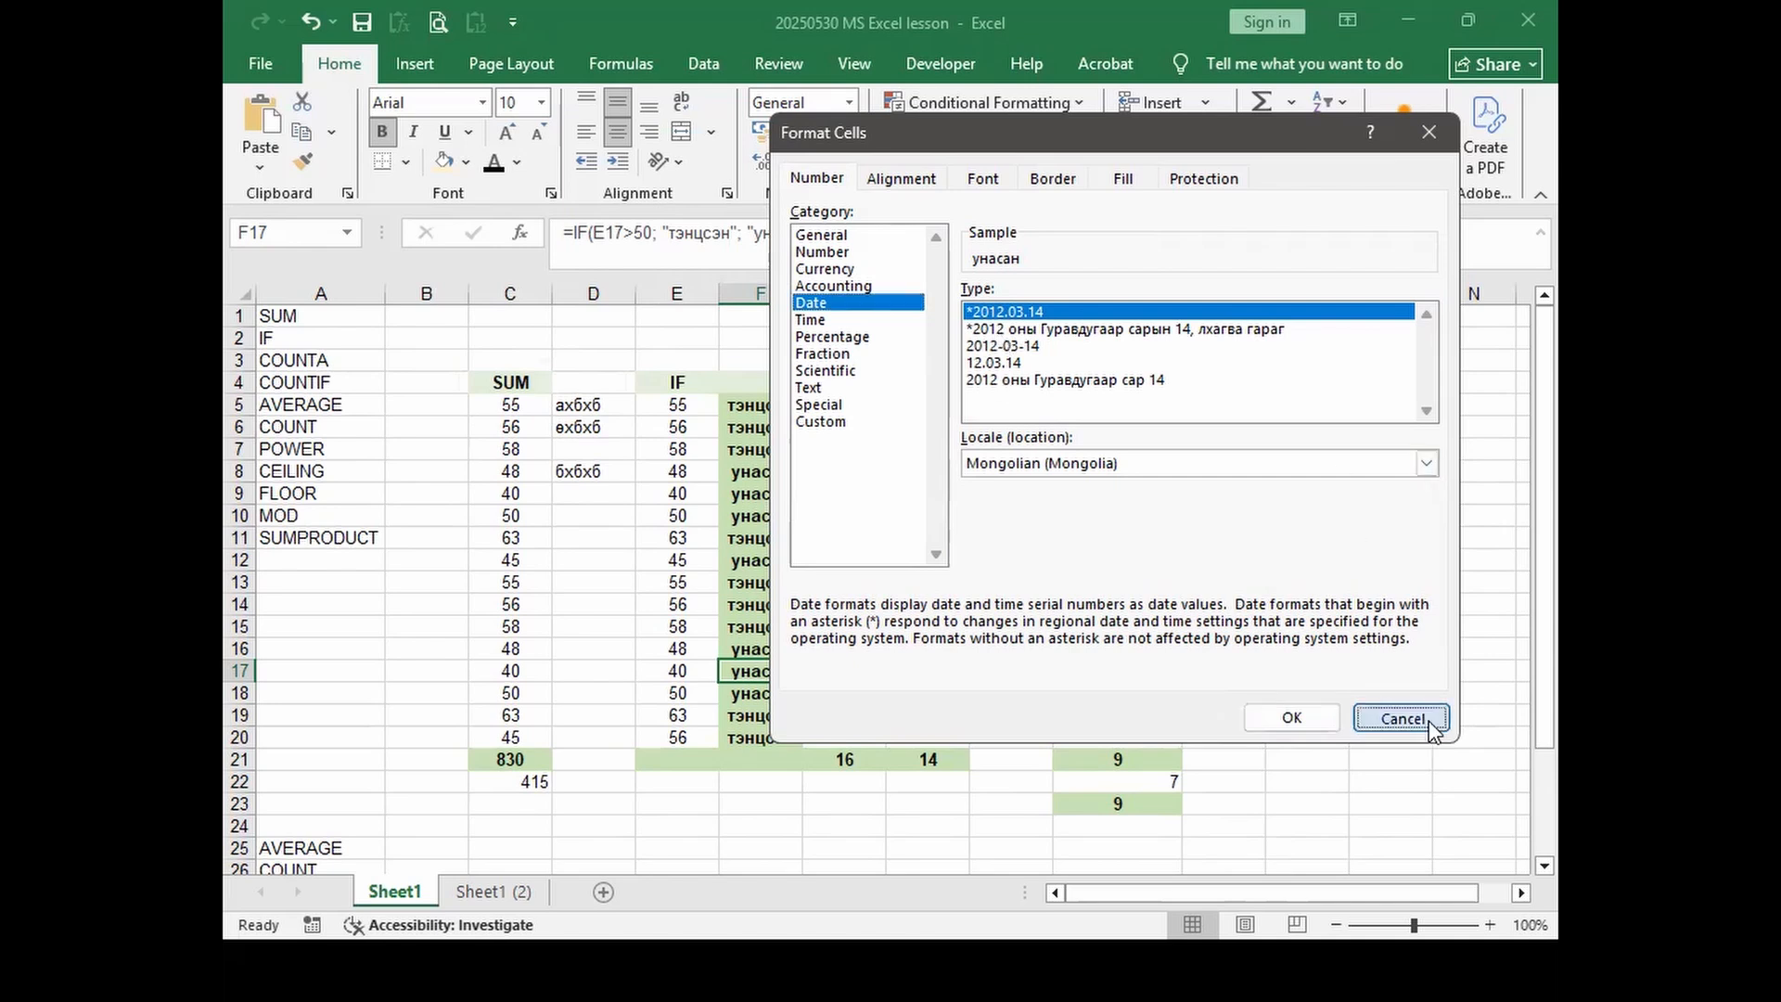
left_click(1403, 719)
left_click(1248, 601)
left_click(1297, 581)
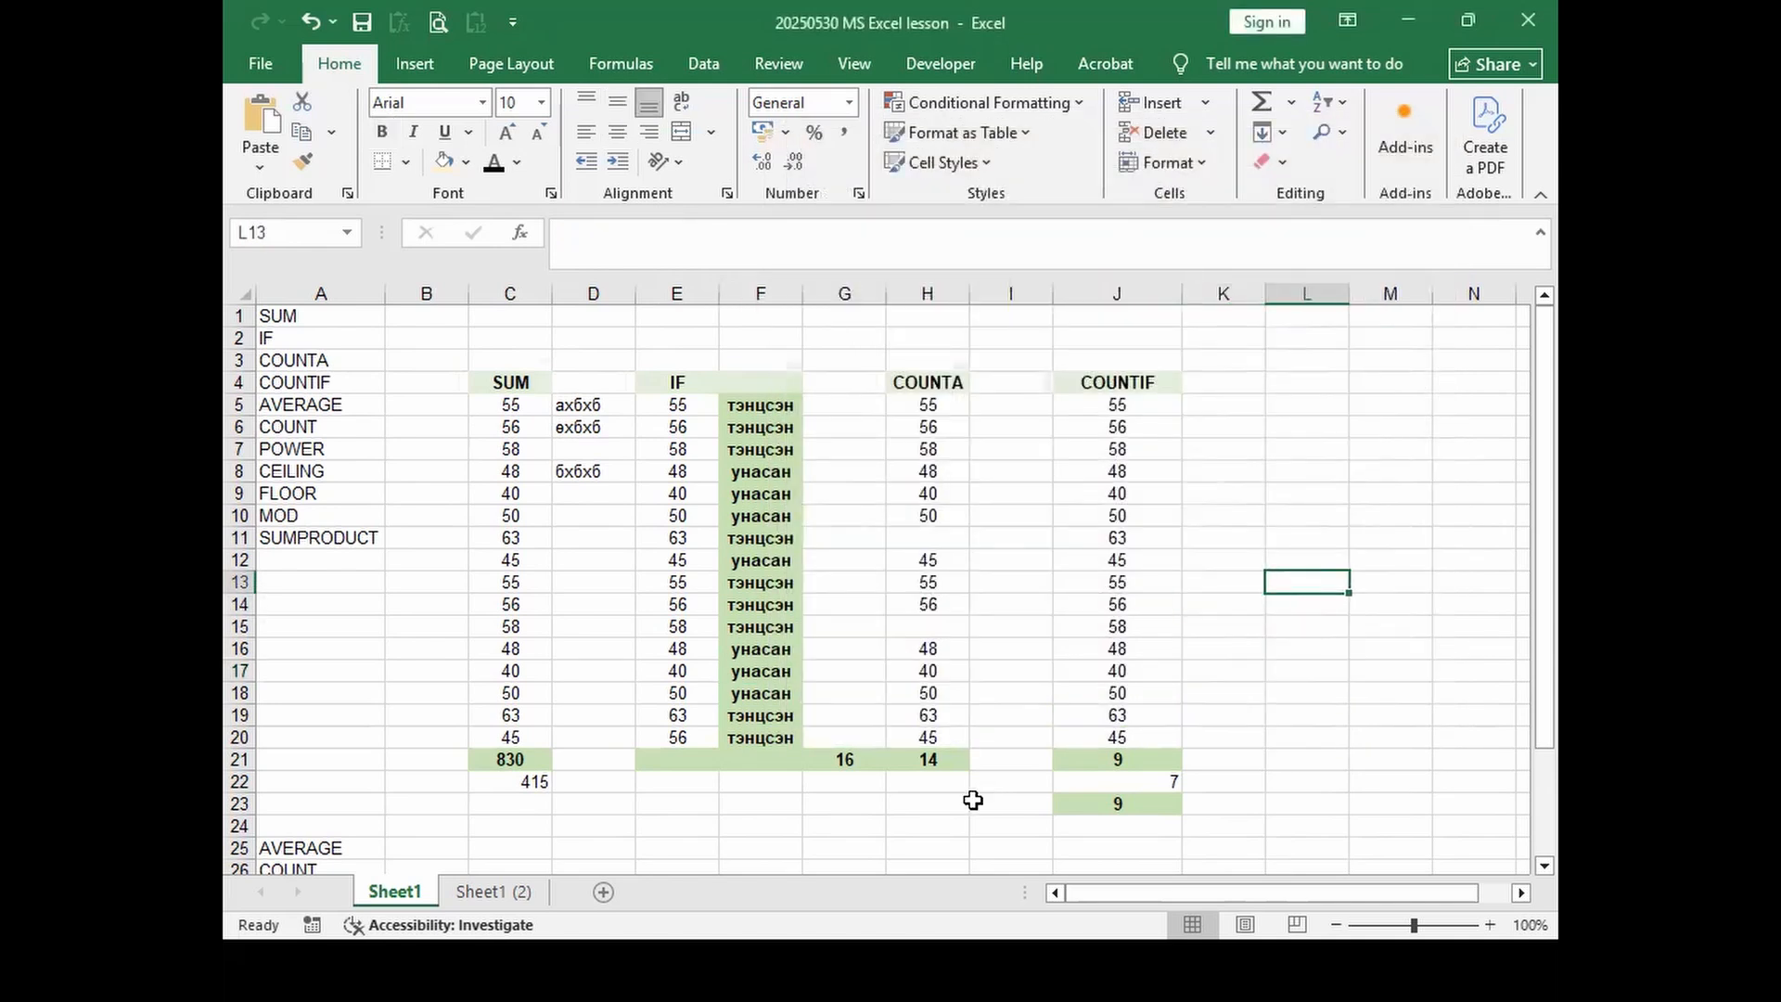
Step: Enter 516 in L13 and apply the Date format so it reads 1901.05.30
type("516")
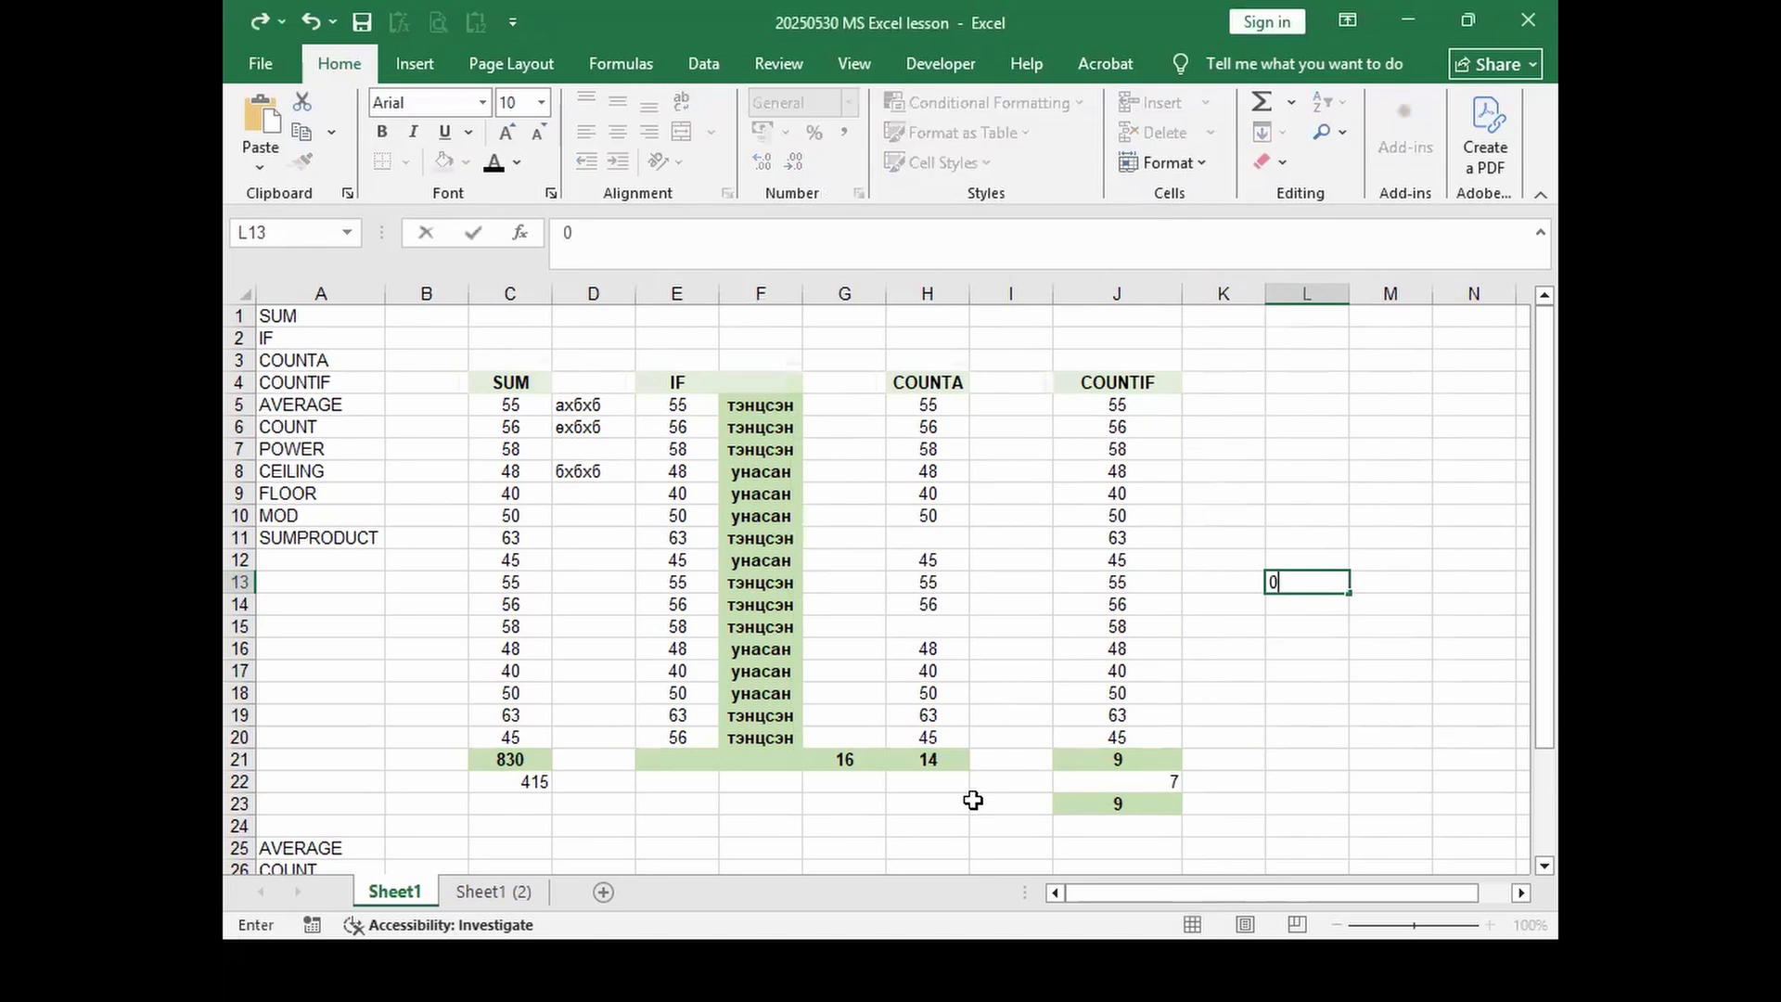
key("Return")
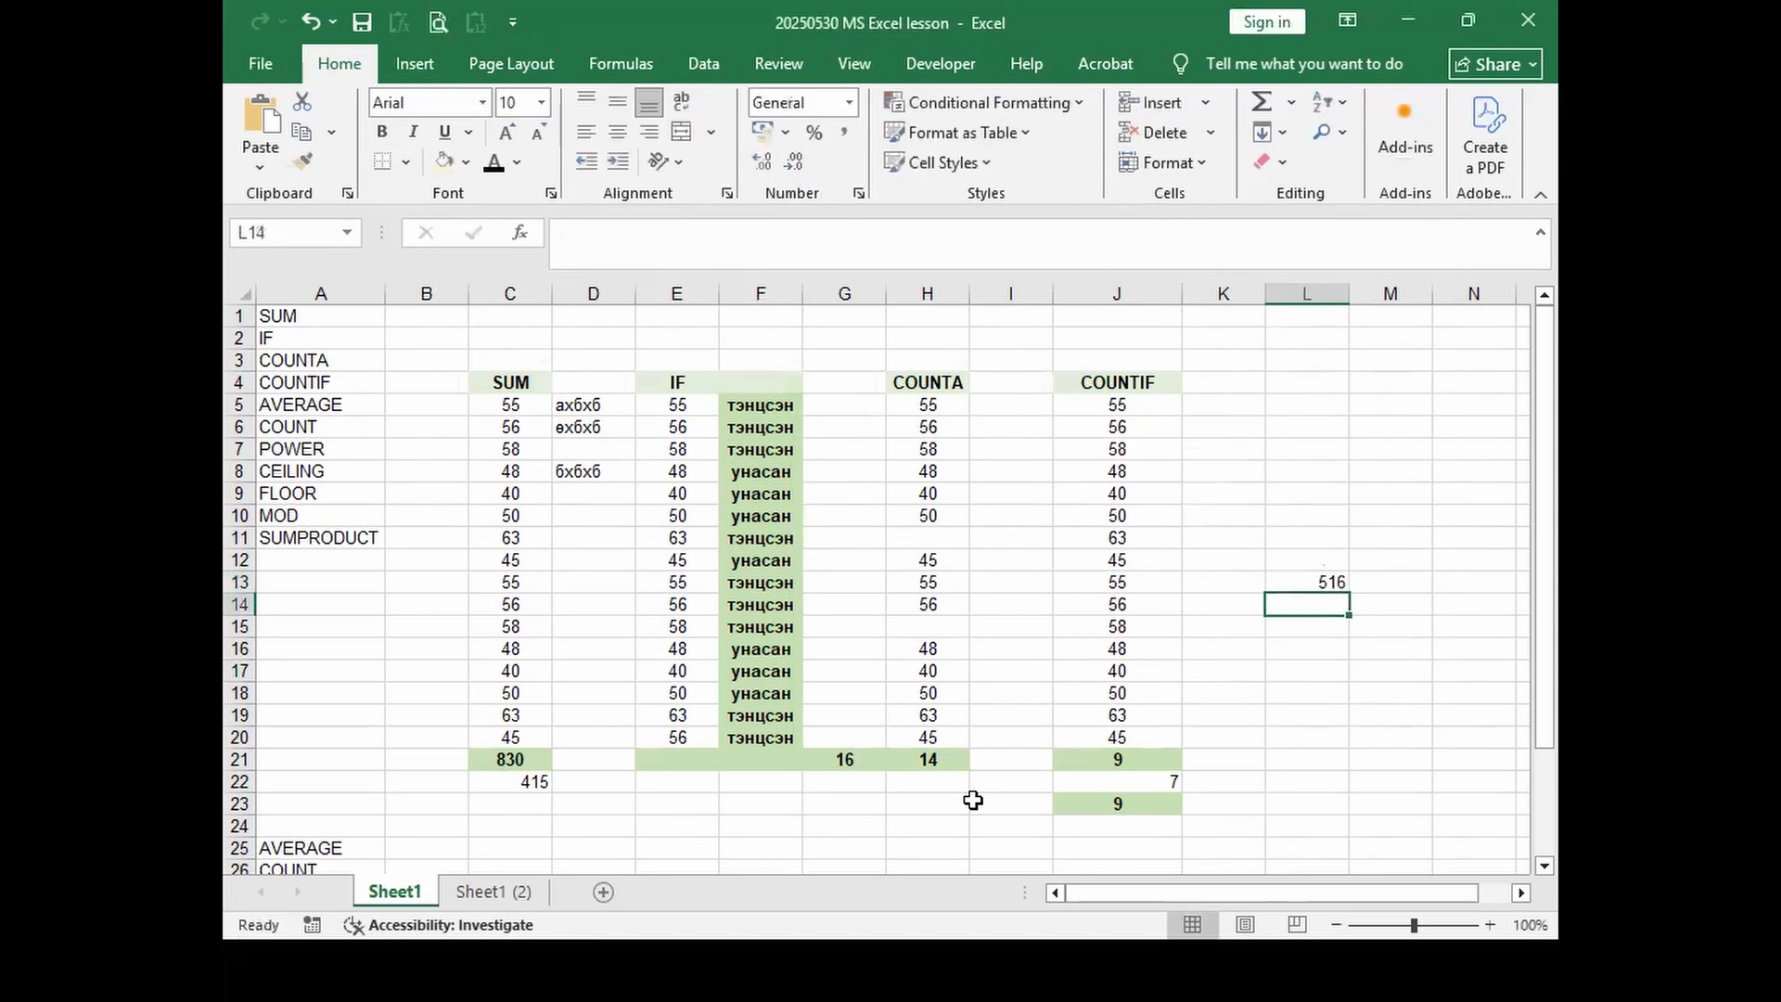
left_click(1311, 581)
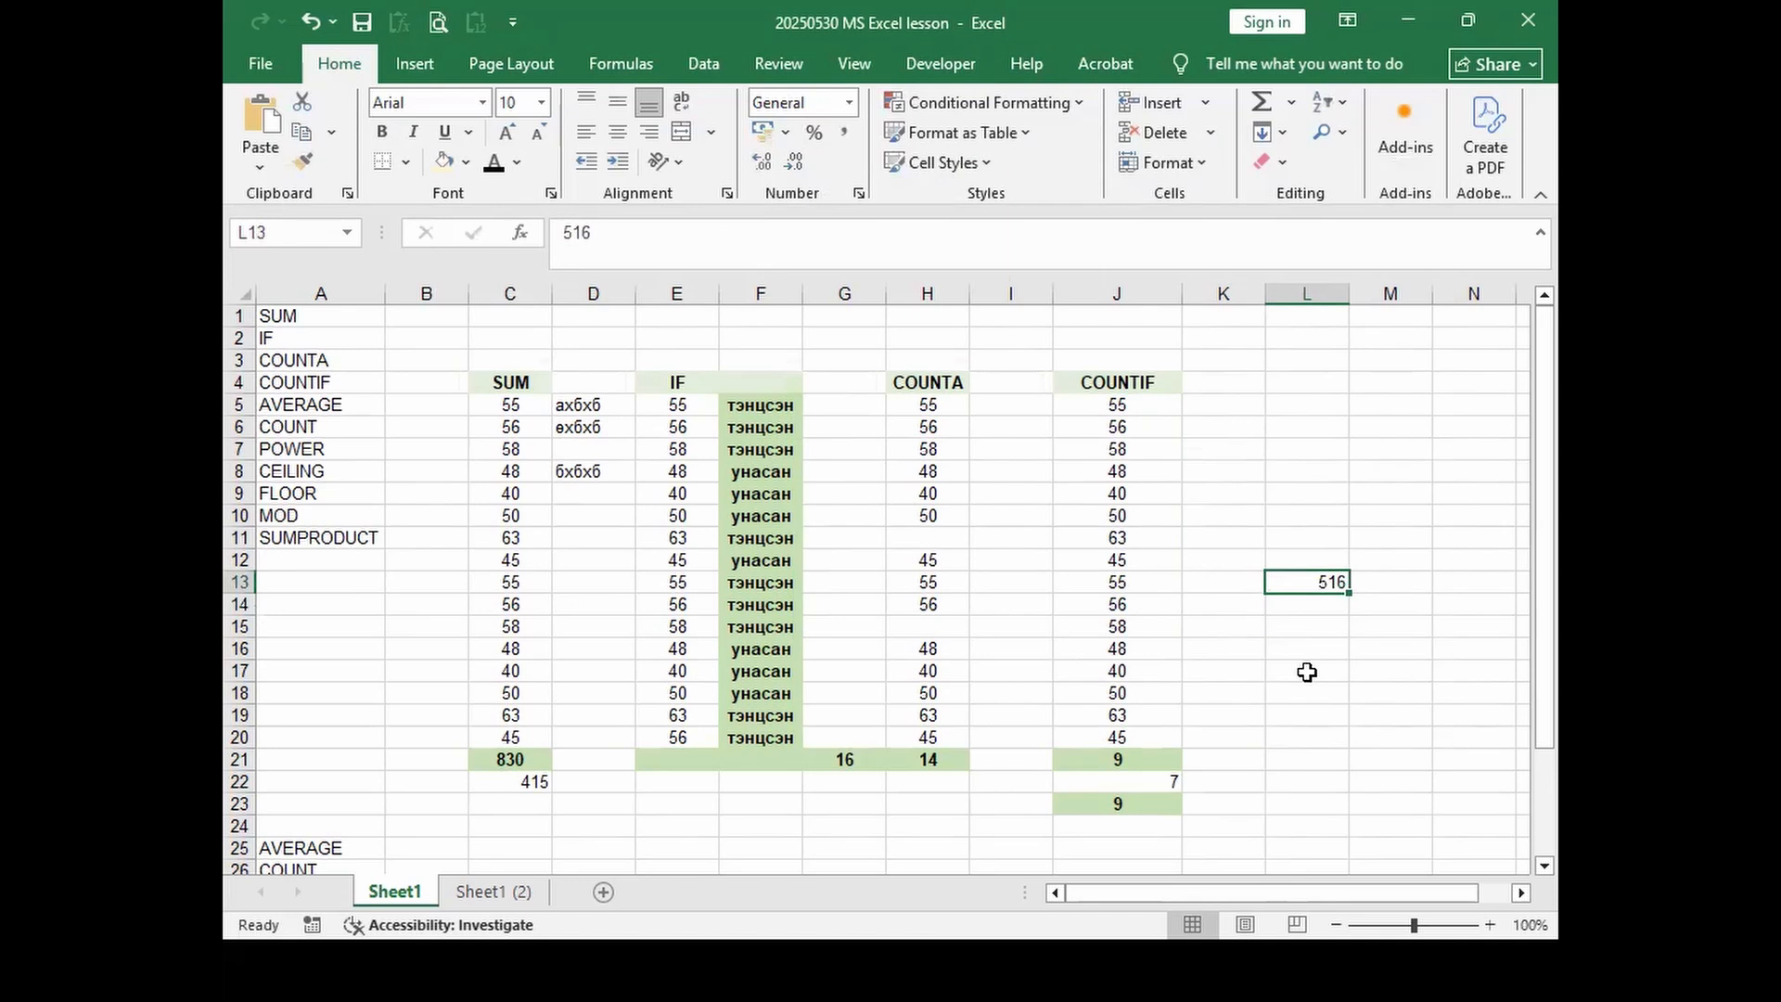
right_click(1314, 579)
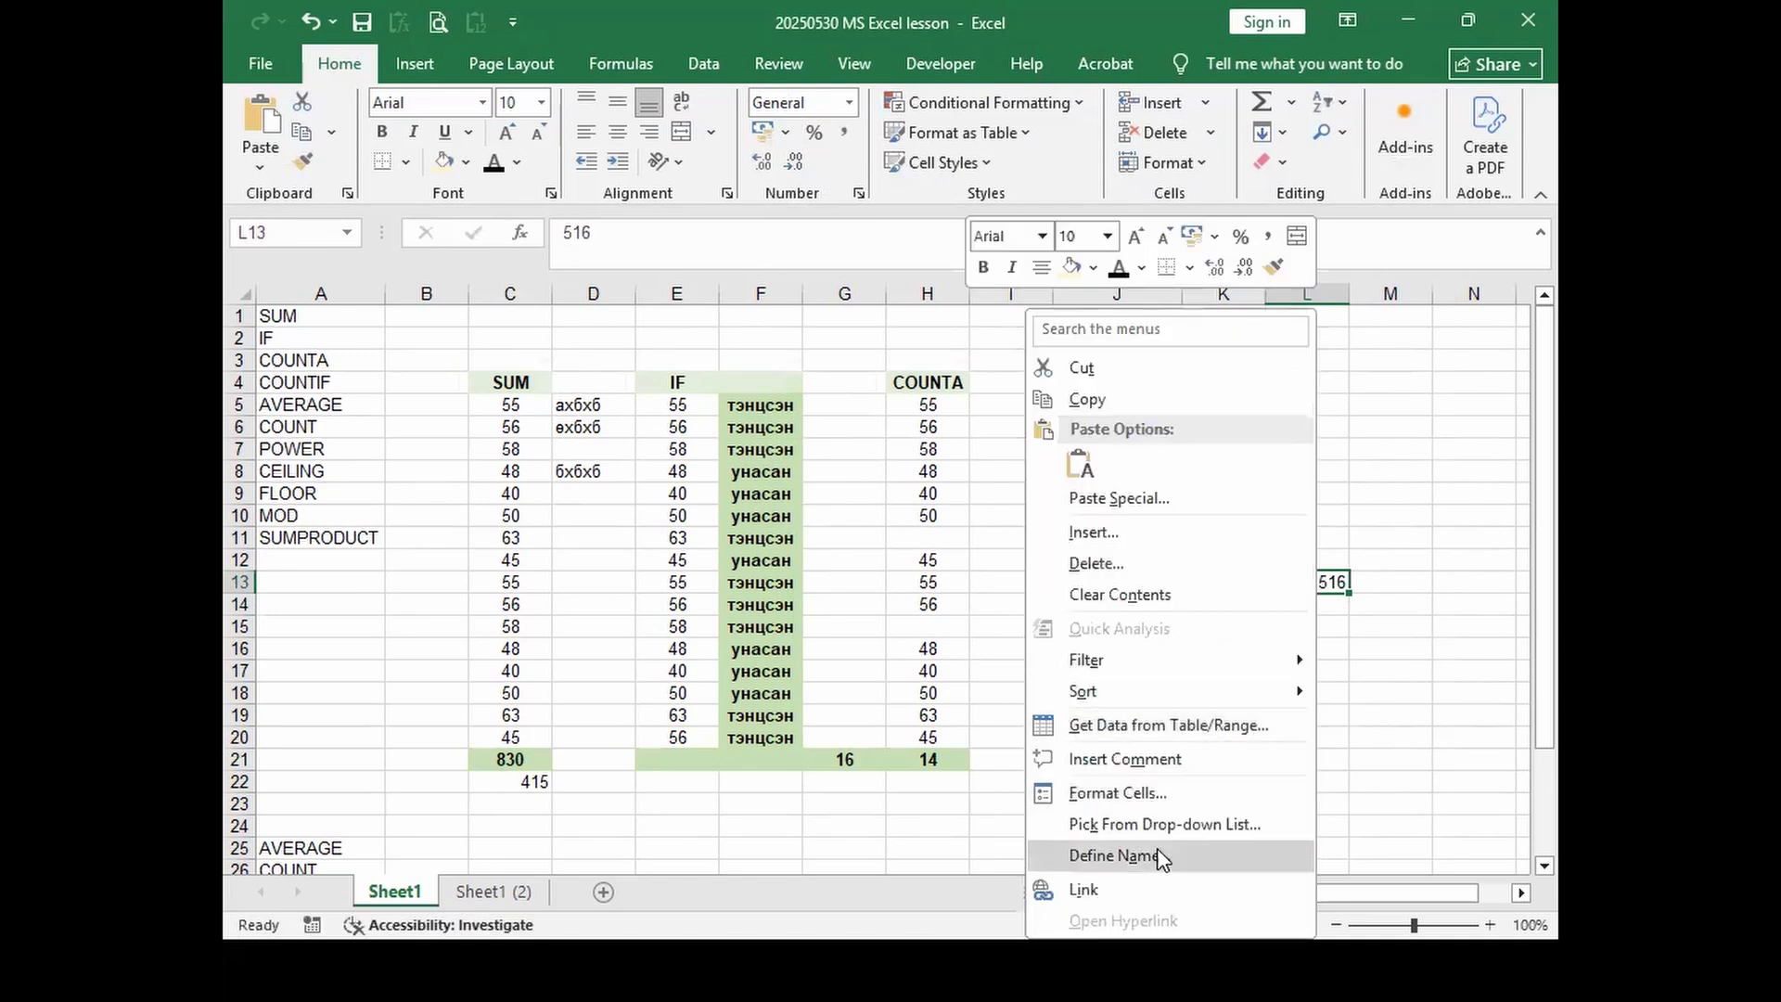
left_click(1150, 793)
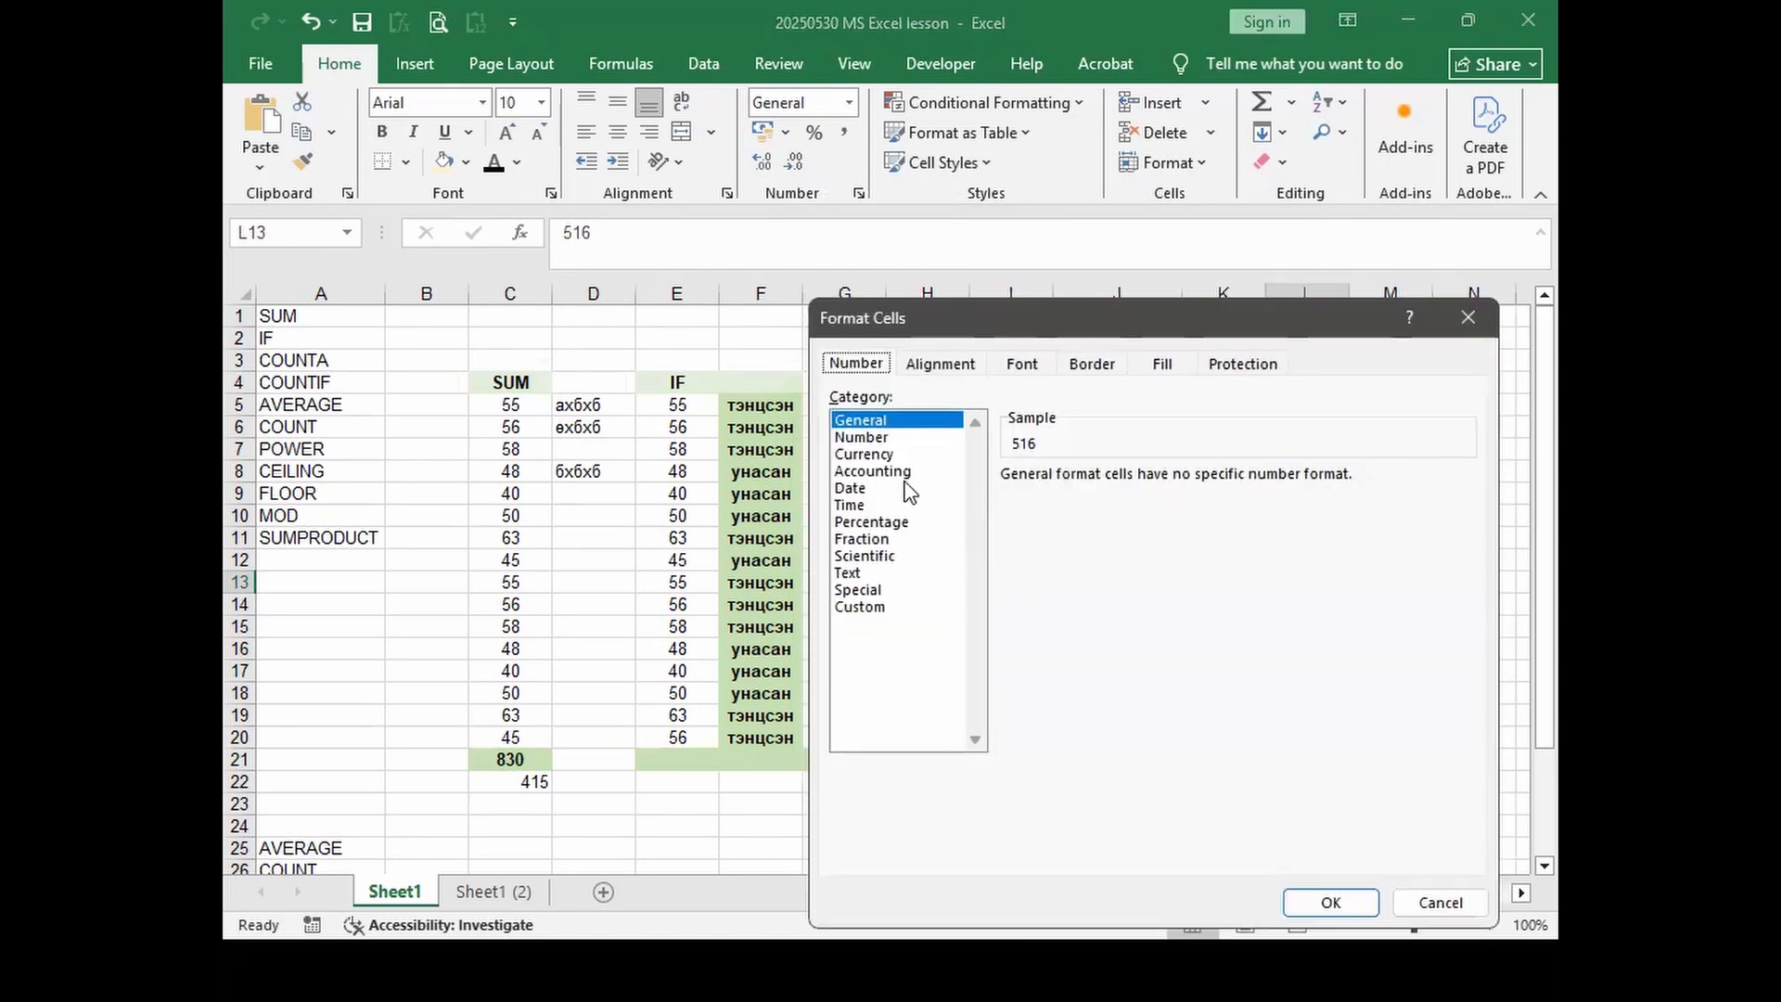
left_click(861, 492)
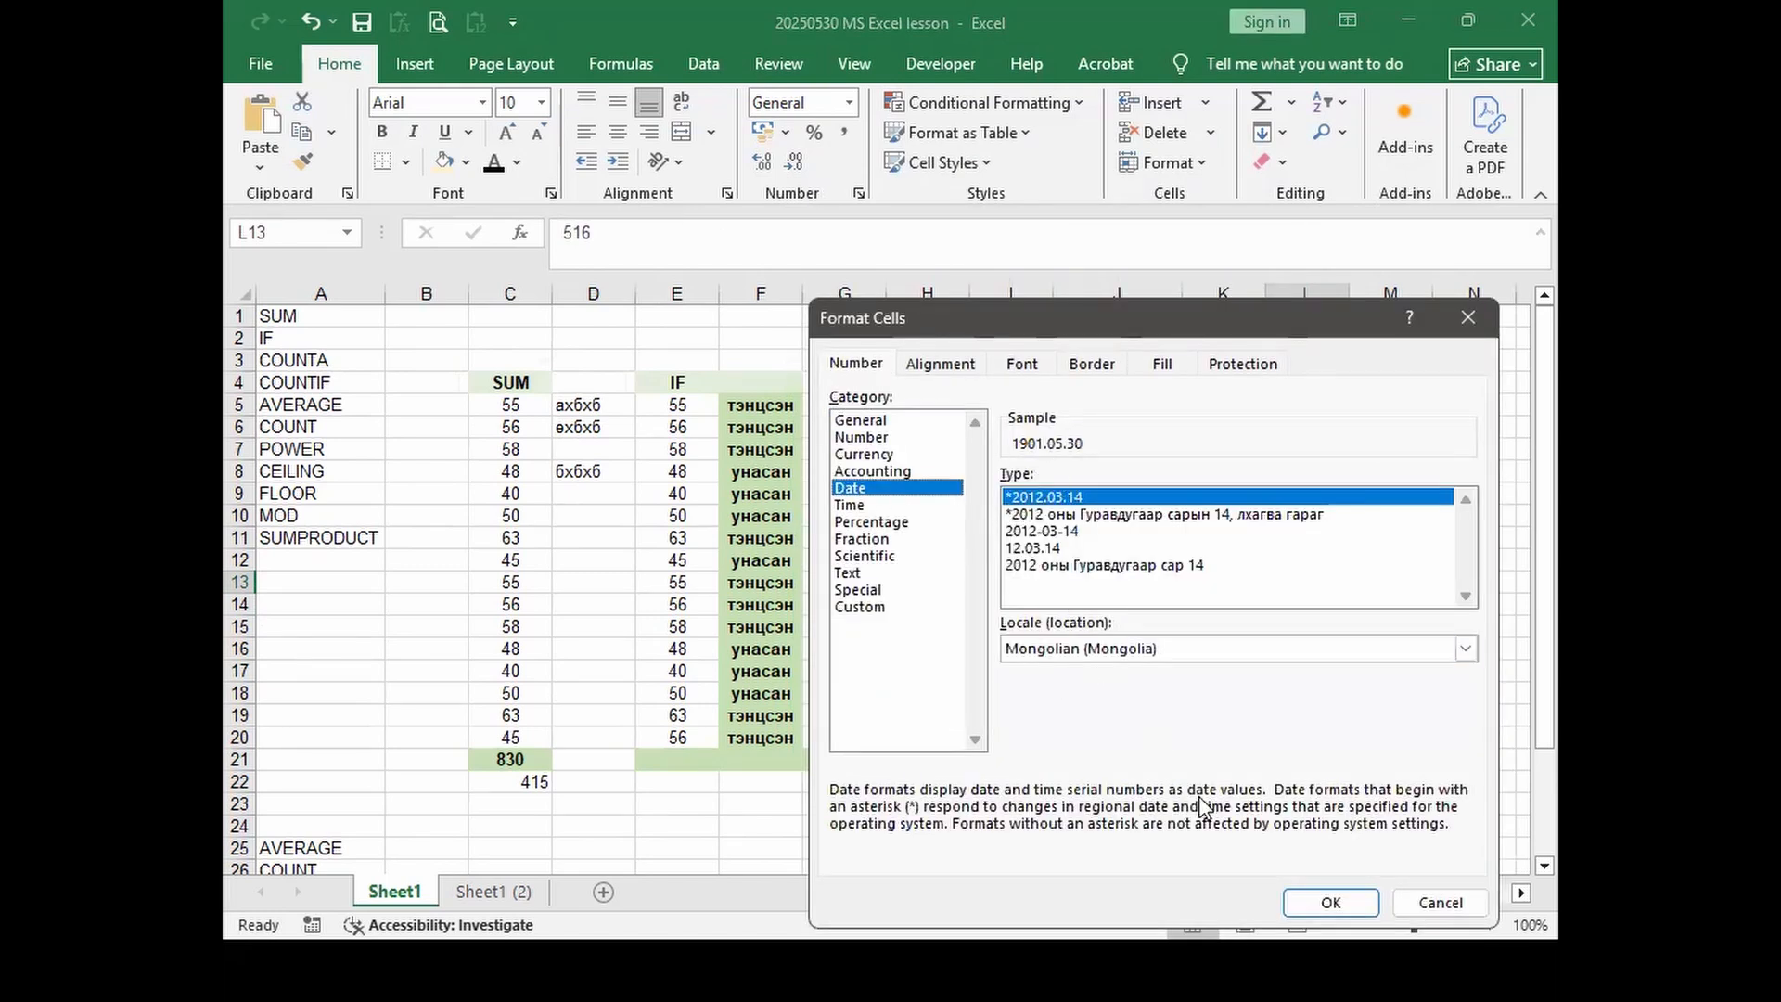
left_click_drag(1228, 332, 867, 141)
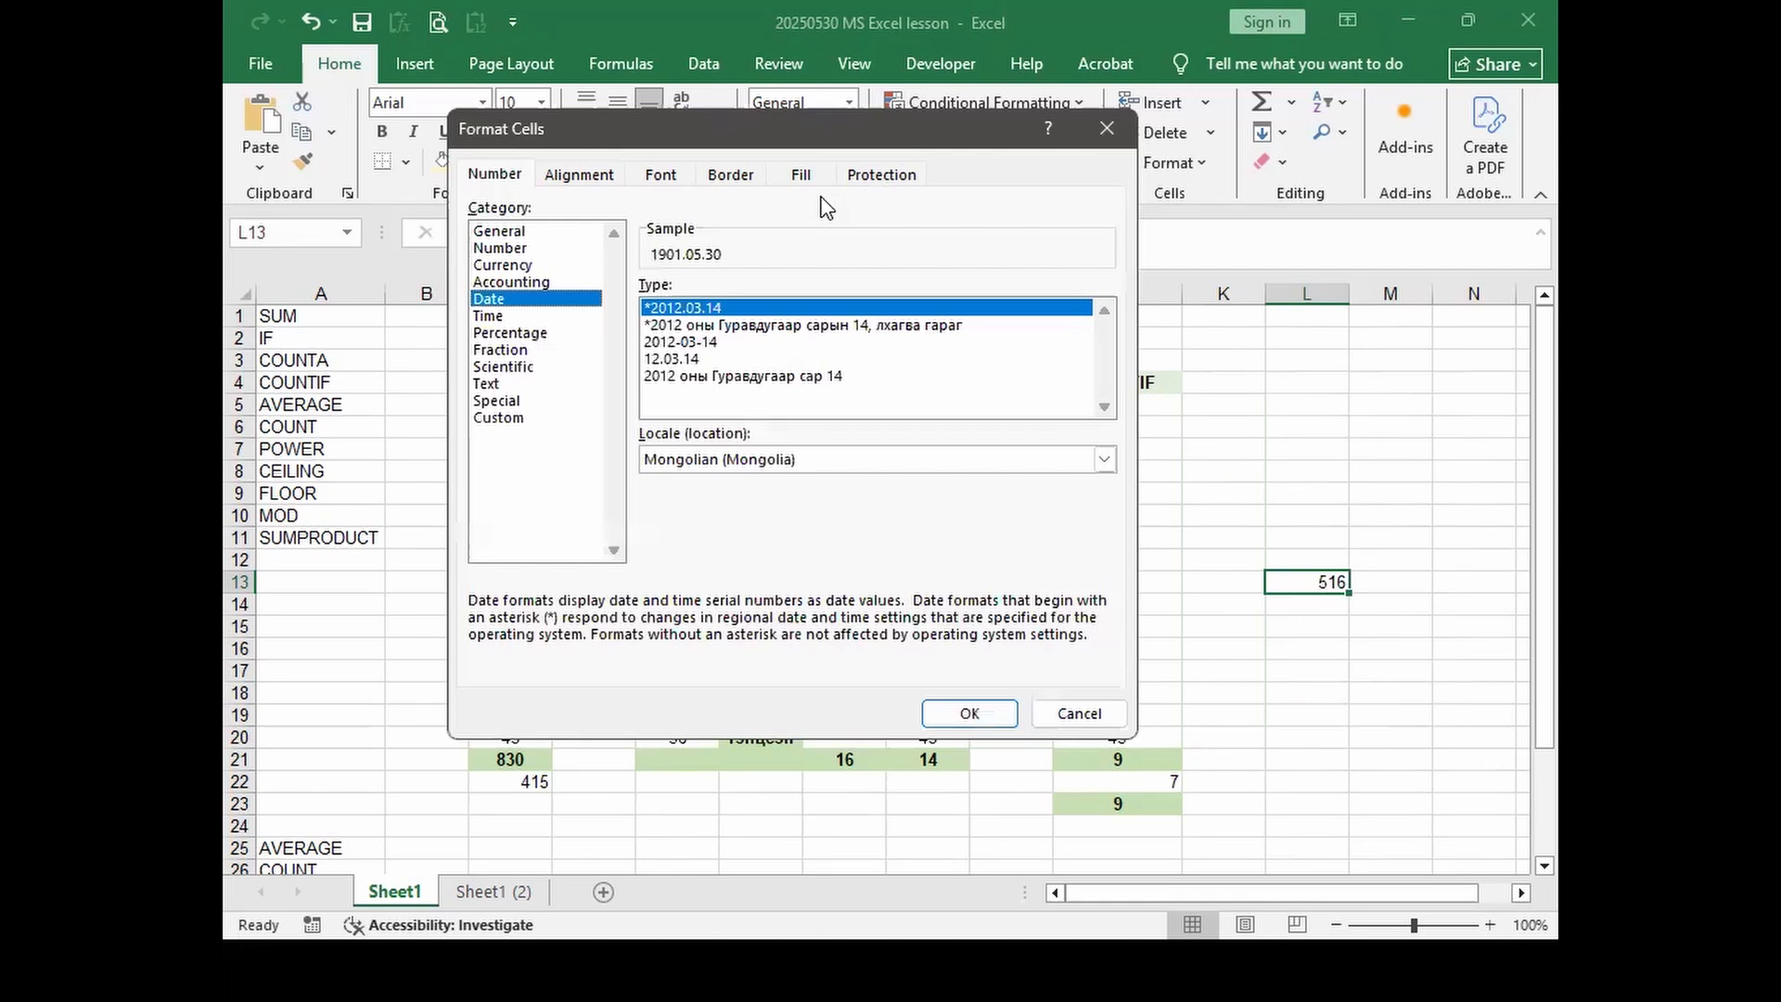
left_click(970, 710)
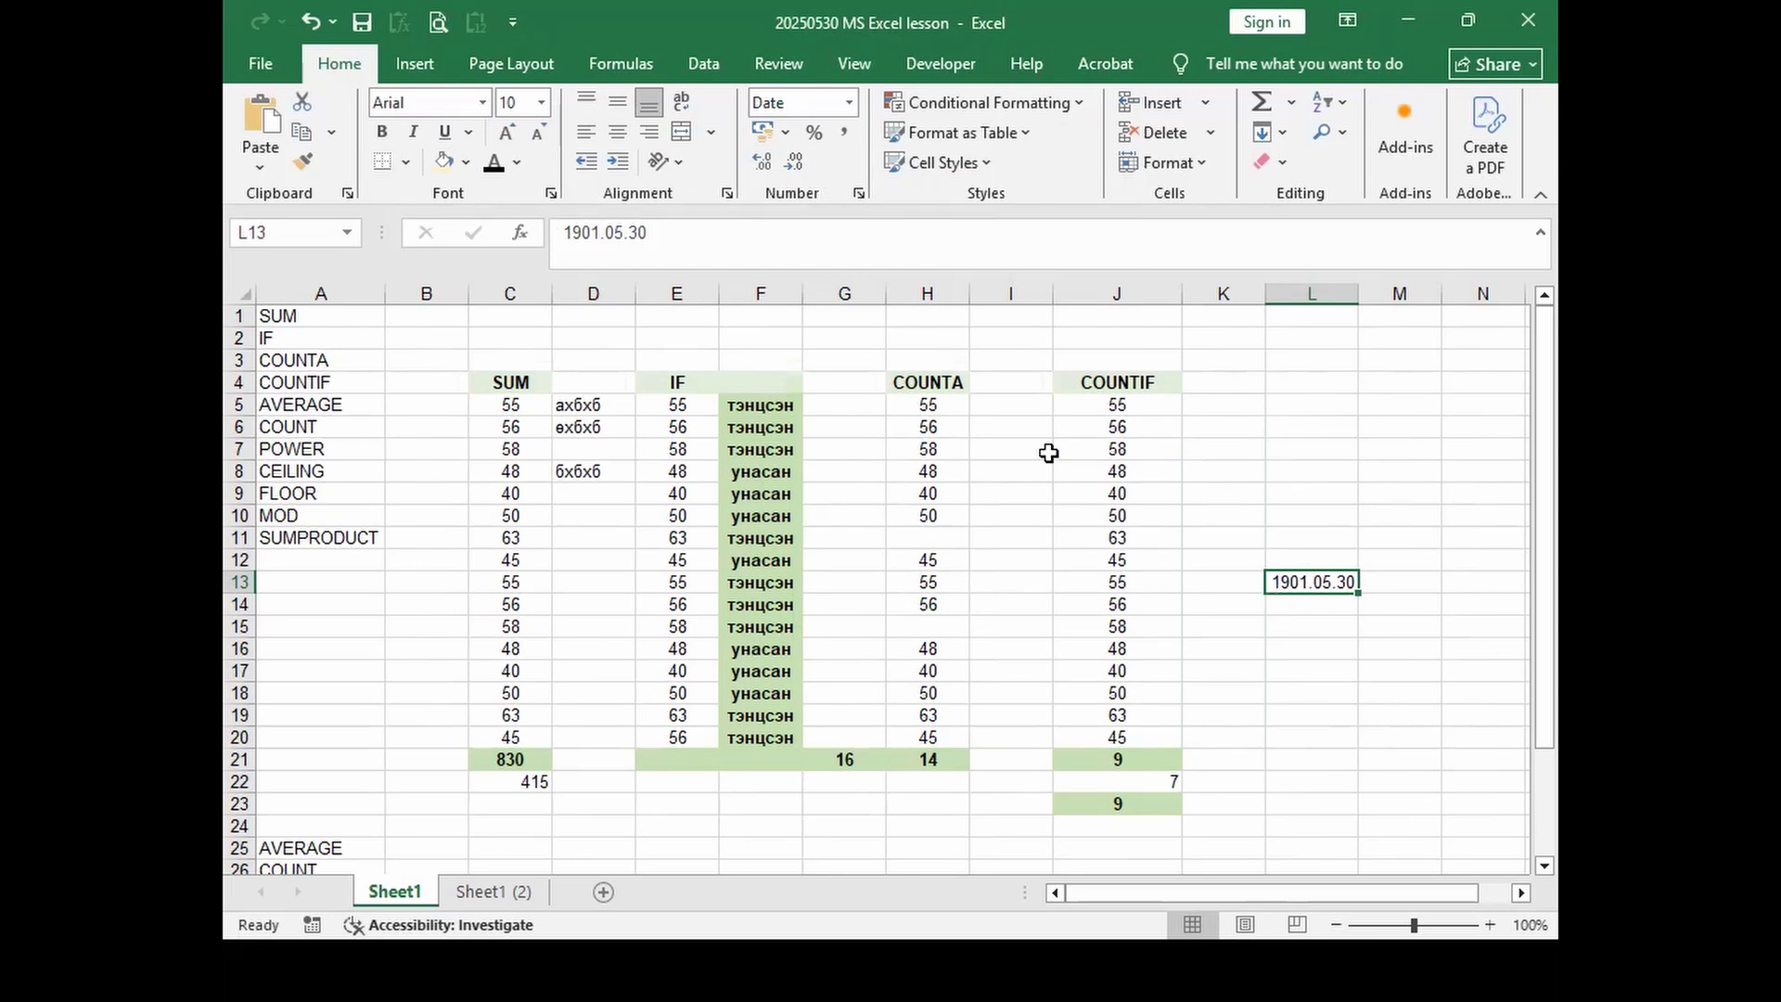
Step: Preview Time, Percentage, Fraction and Scientific formats, then apply Text to L13 to show 516
right_click(1281, 583)
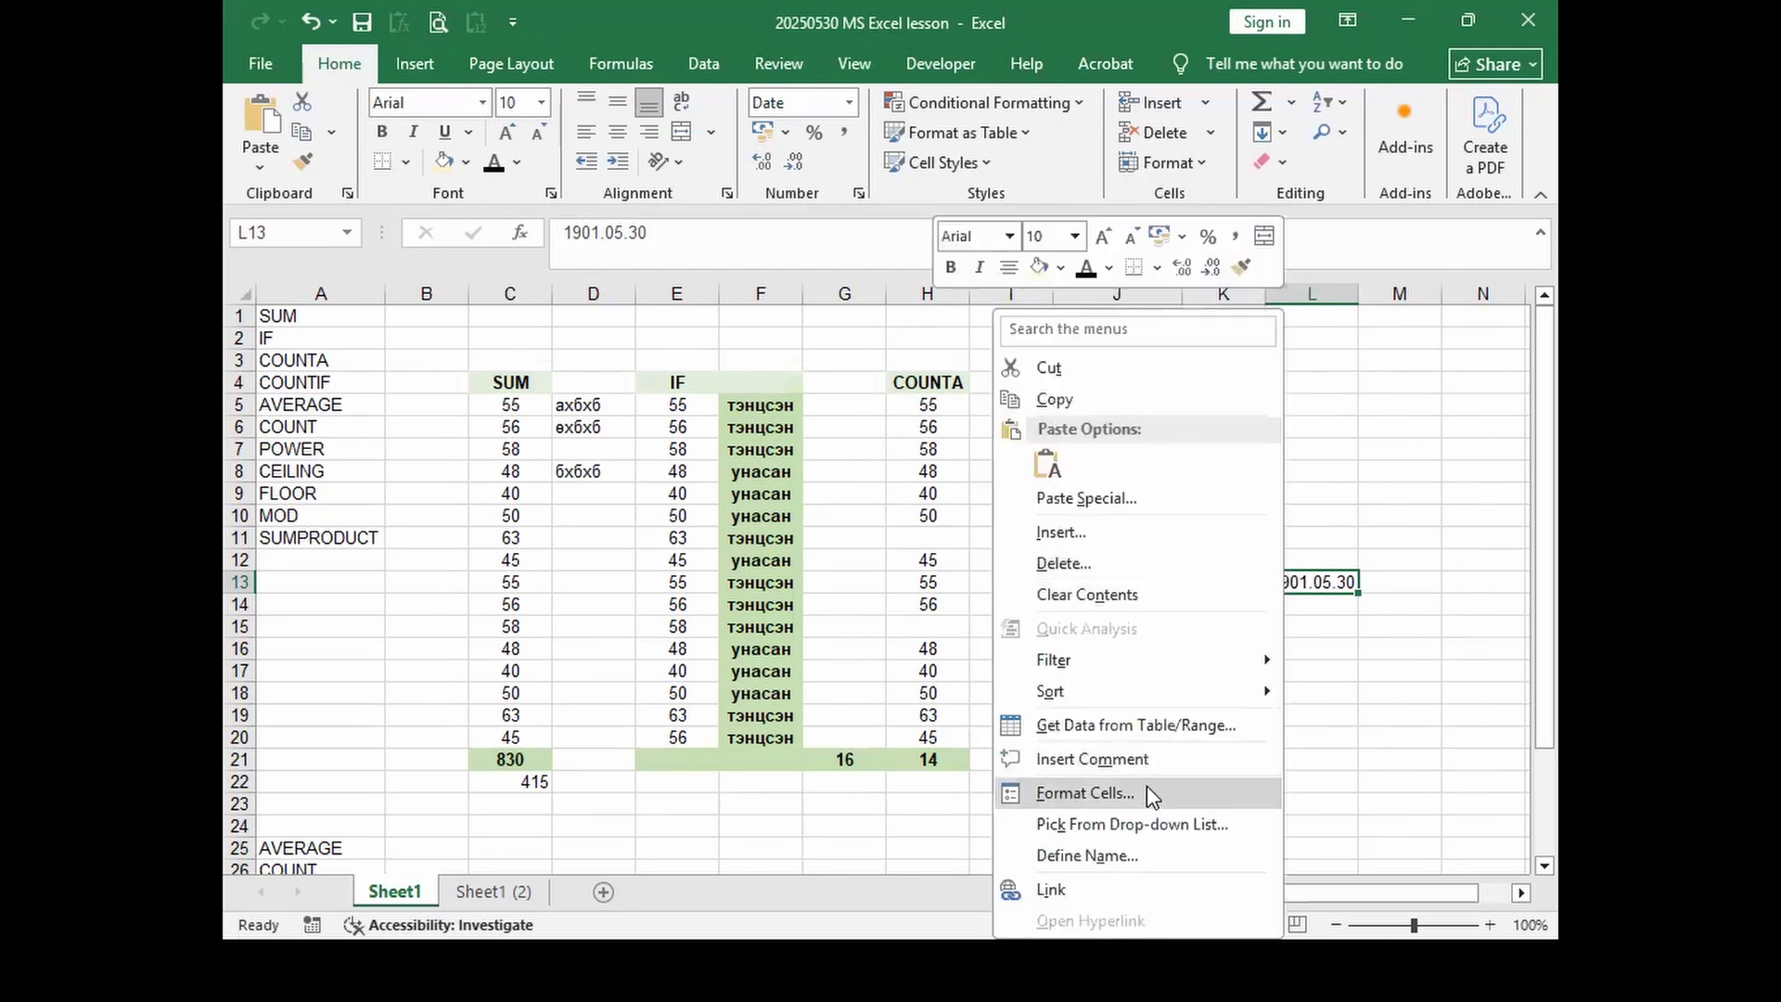
left_click(1148, 790)
left_click(855, 504)
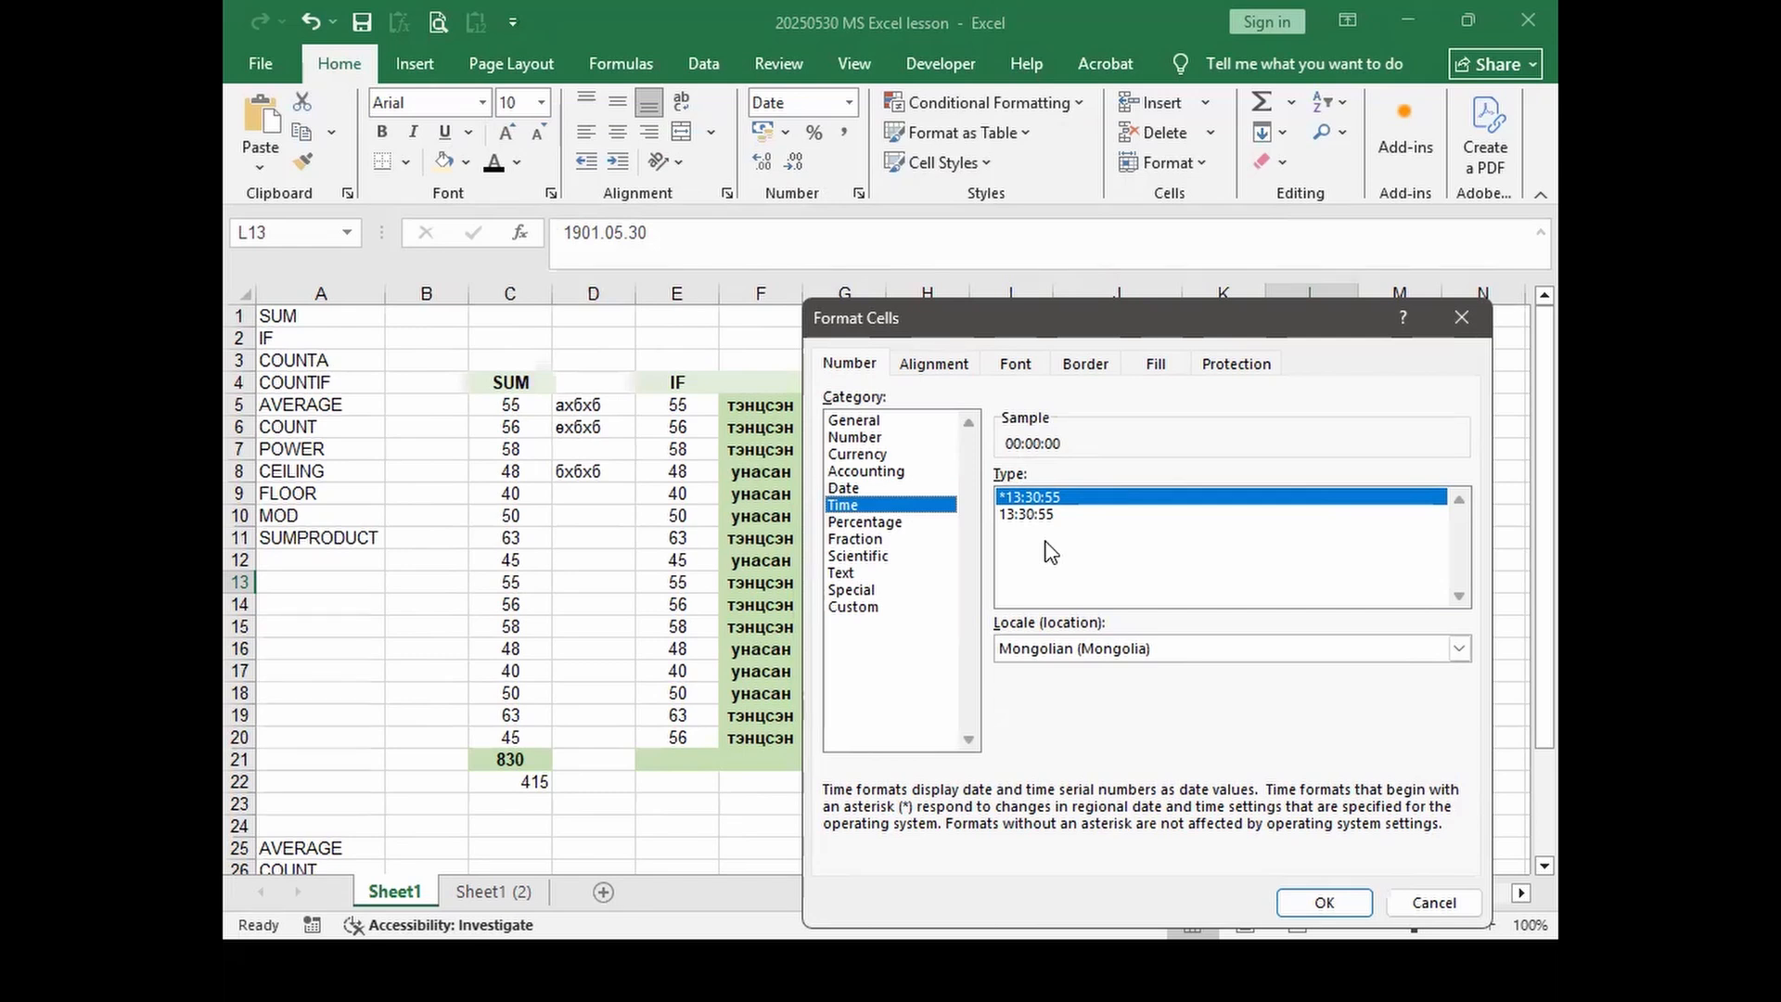
left_click(877, 524)
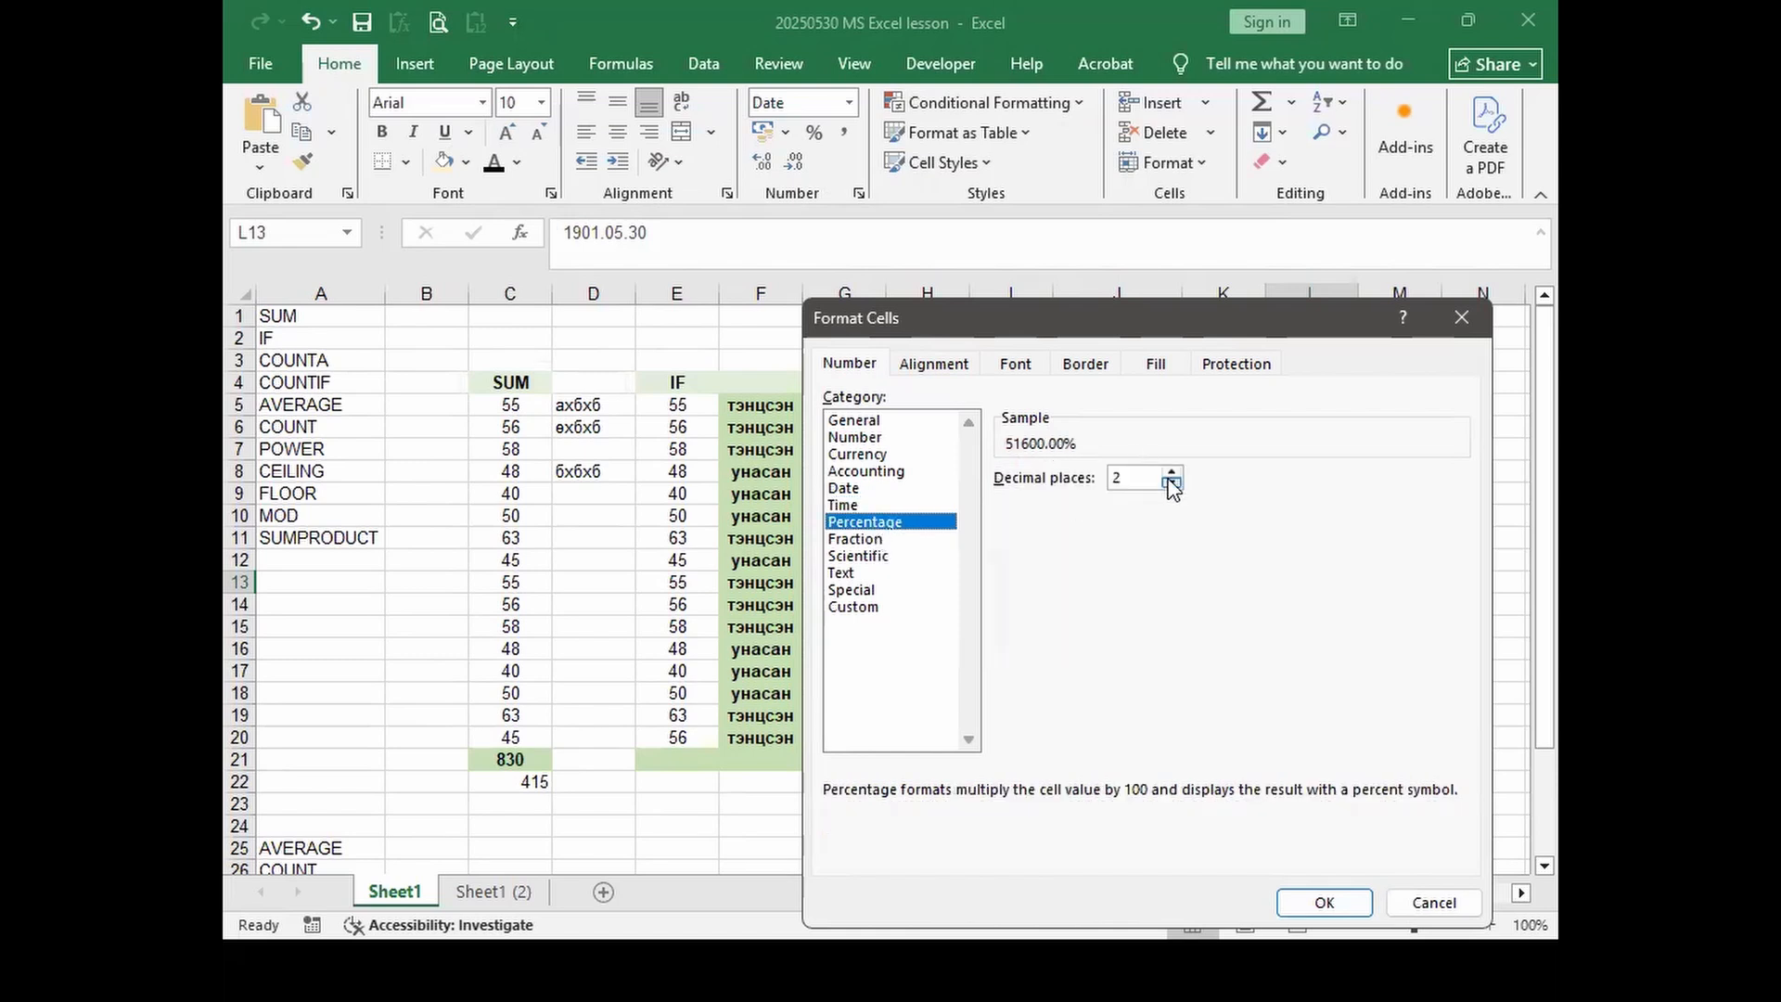
left_click(872, 540)
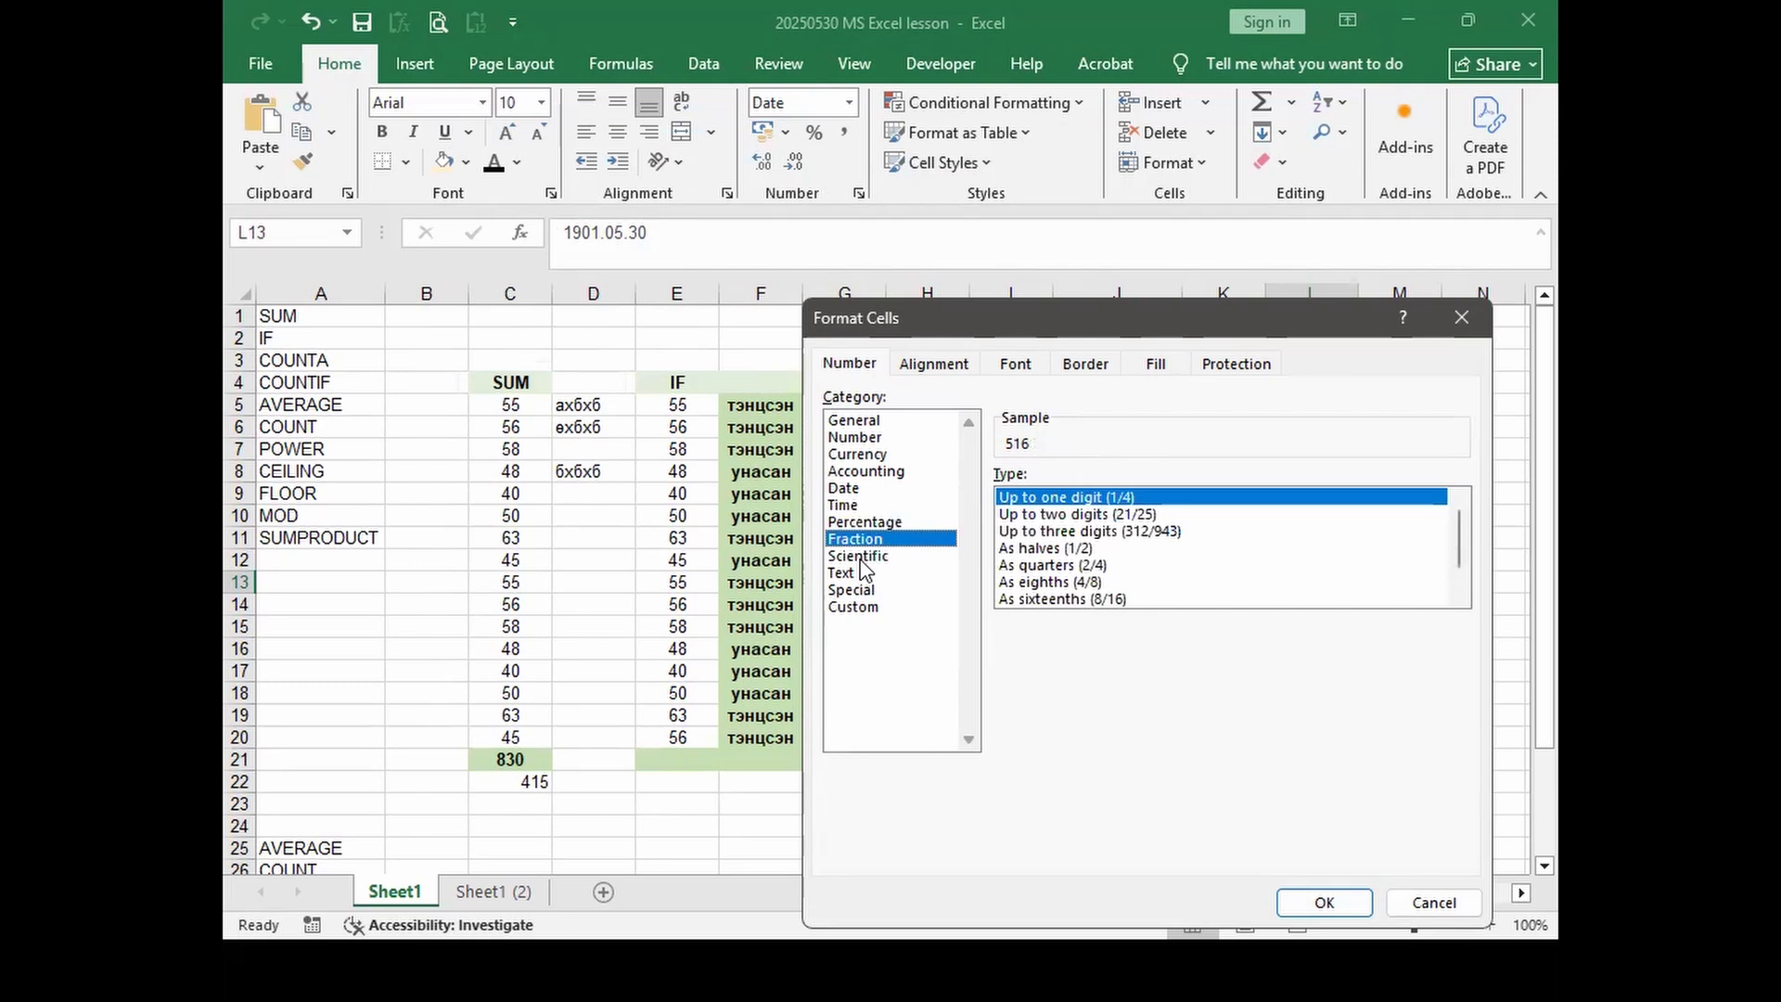
left_click(877, 555)
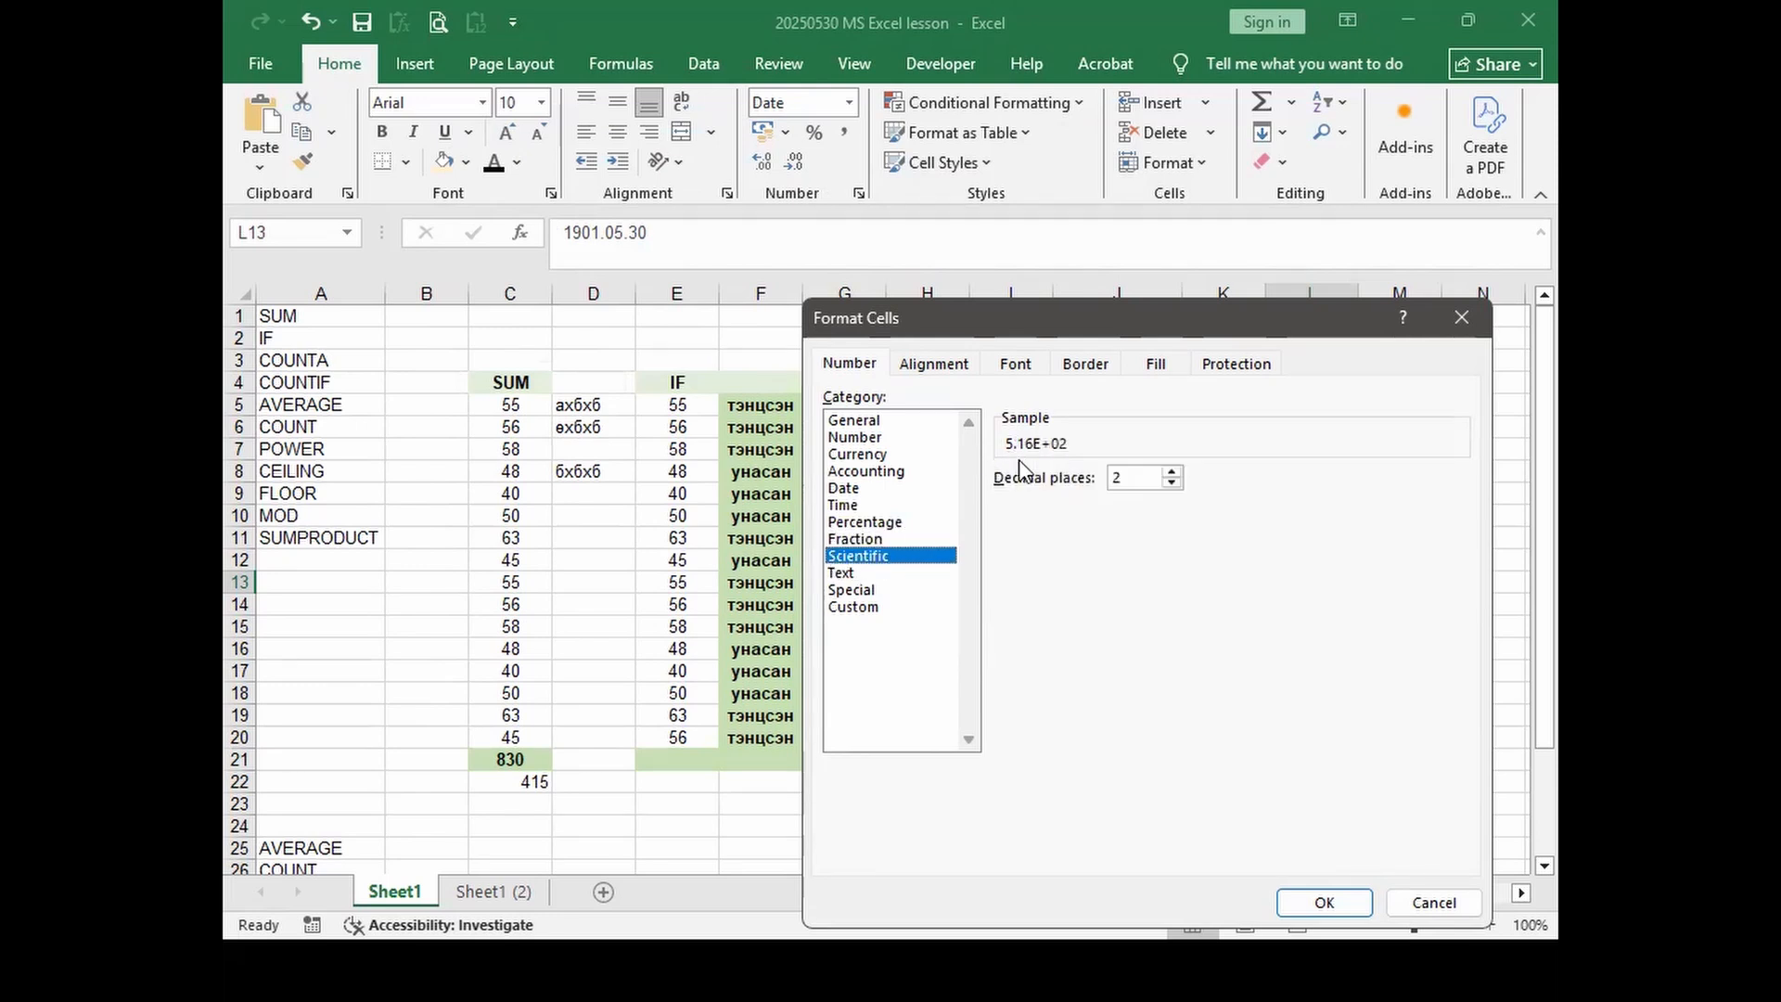
left_click(839, 573)
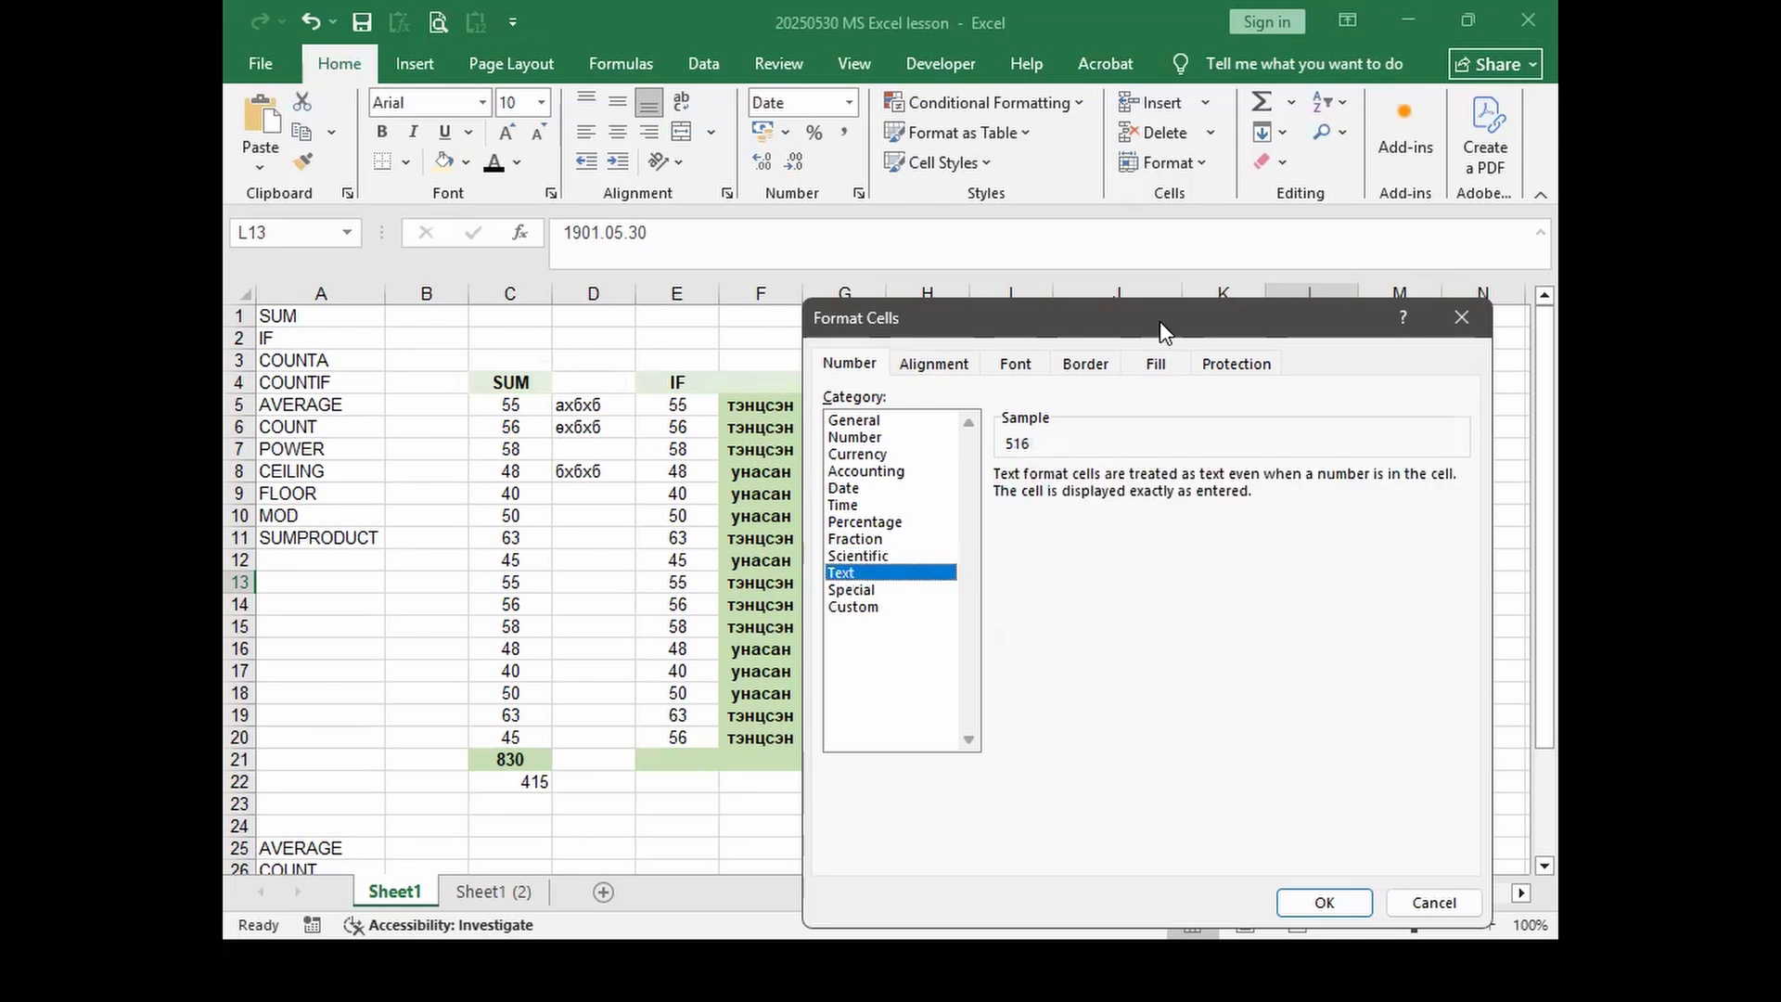
left_click_drag(1160, 321, 765, 154)
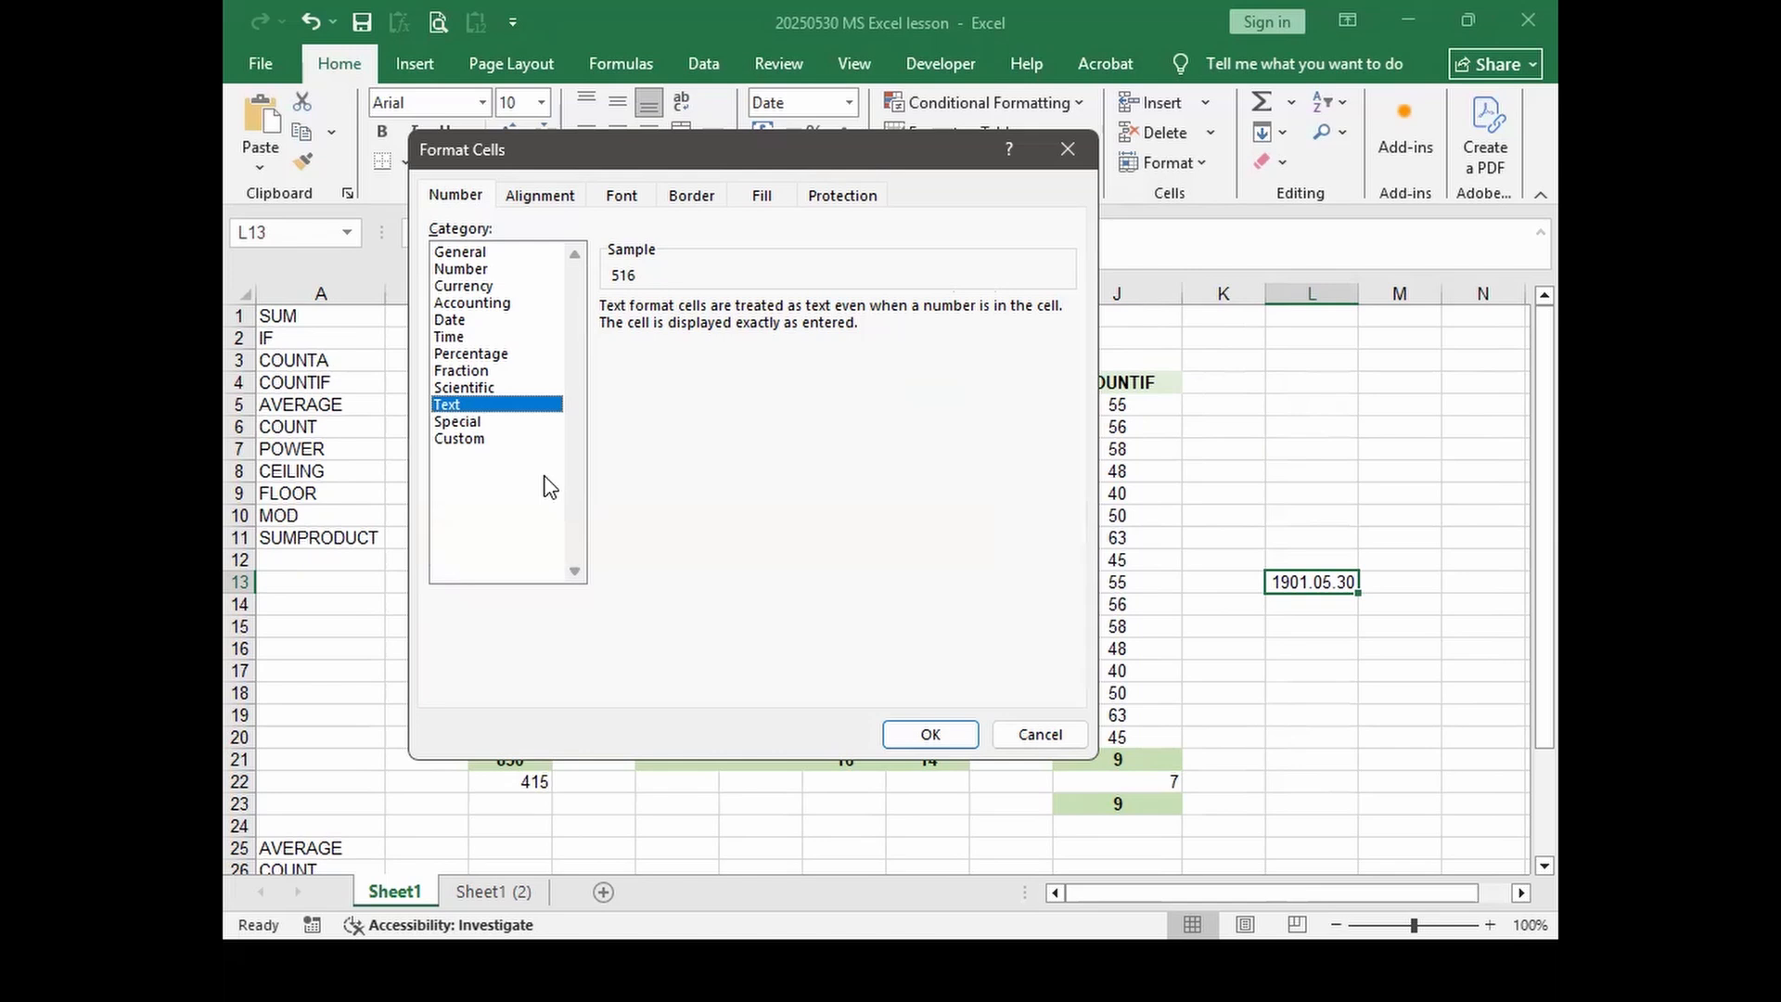
left_click(924, 733)
left_click_drag(1295, 643, 1293, 631)
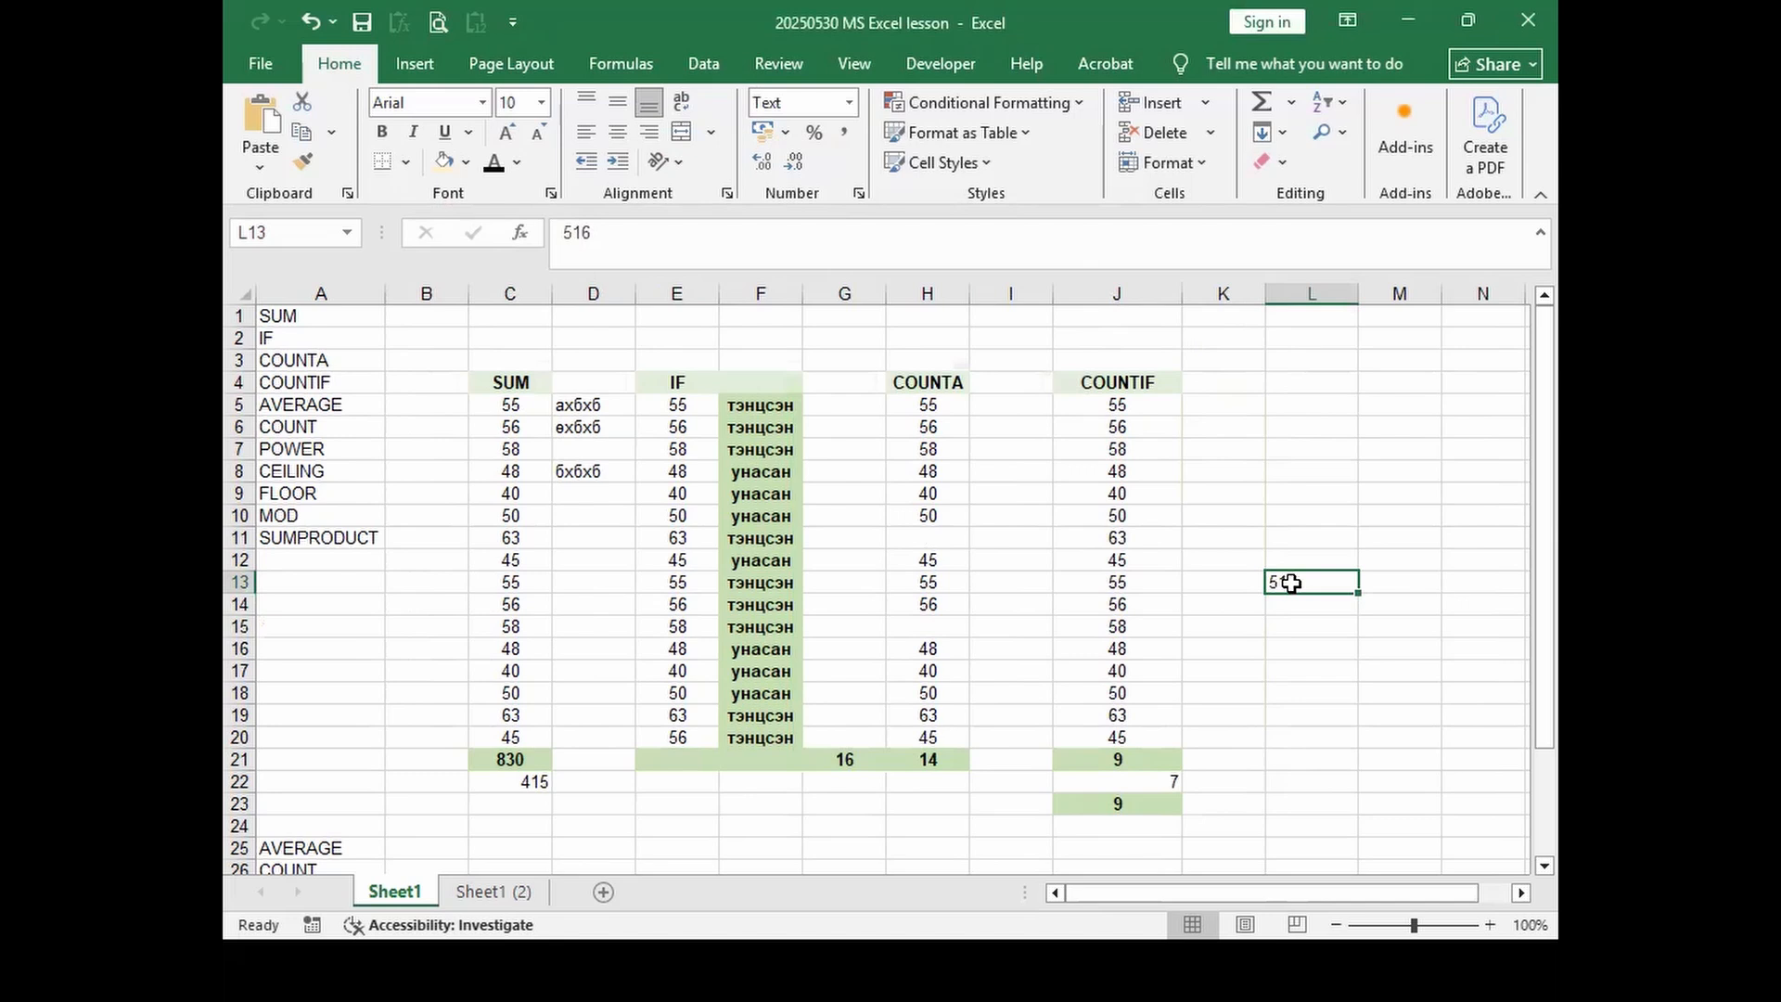
Step: Enter 0516 in L13, then browse the Special and Custom number formats without changes
type("0516")
key("Return")
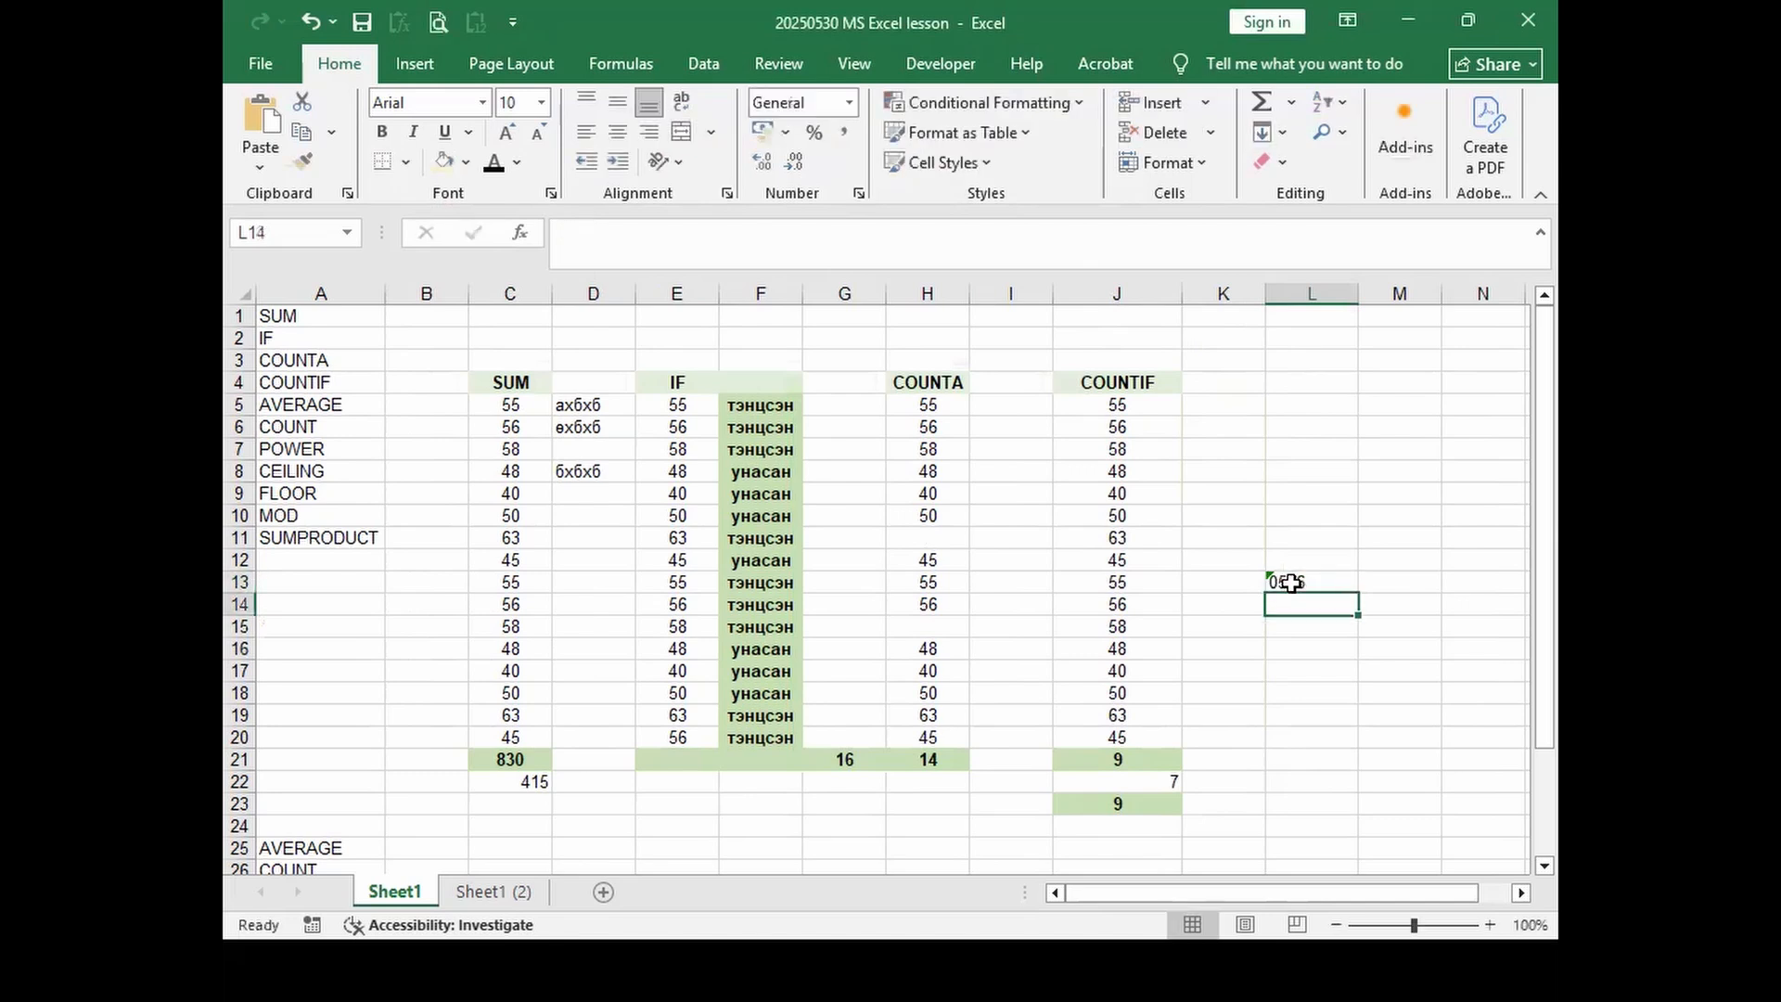
left_click(1292, 581)
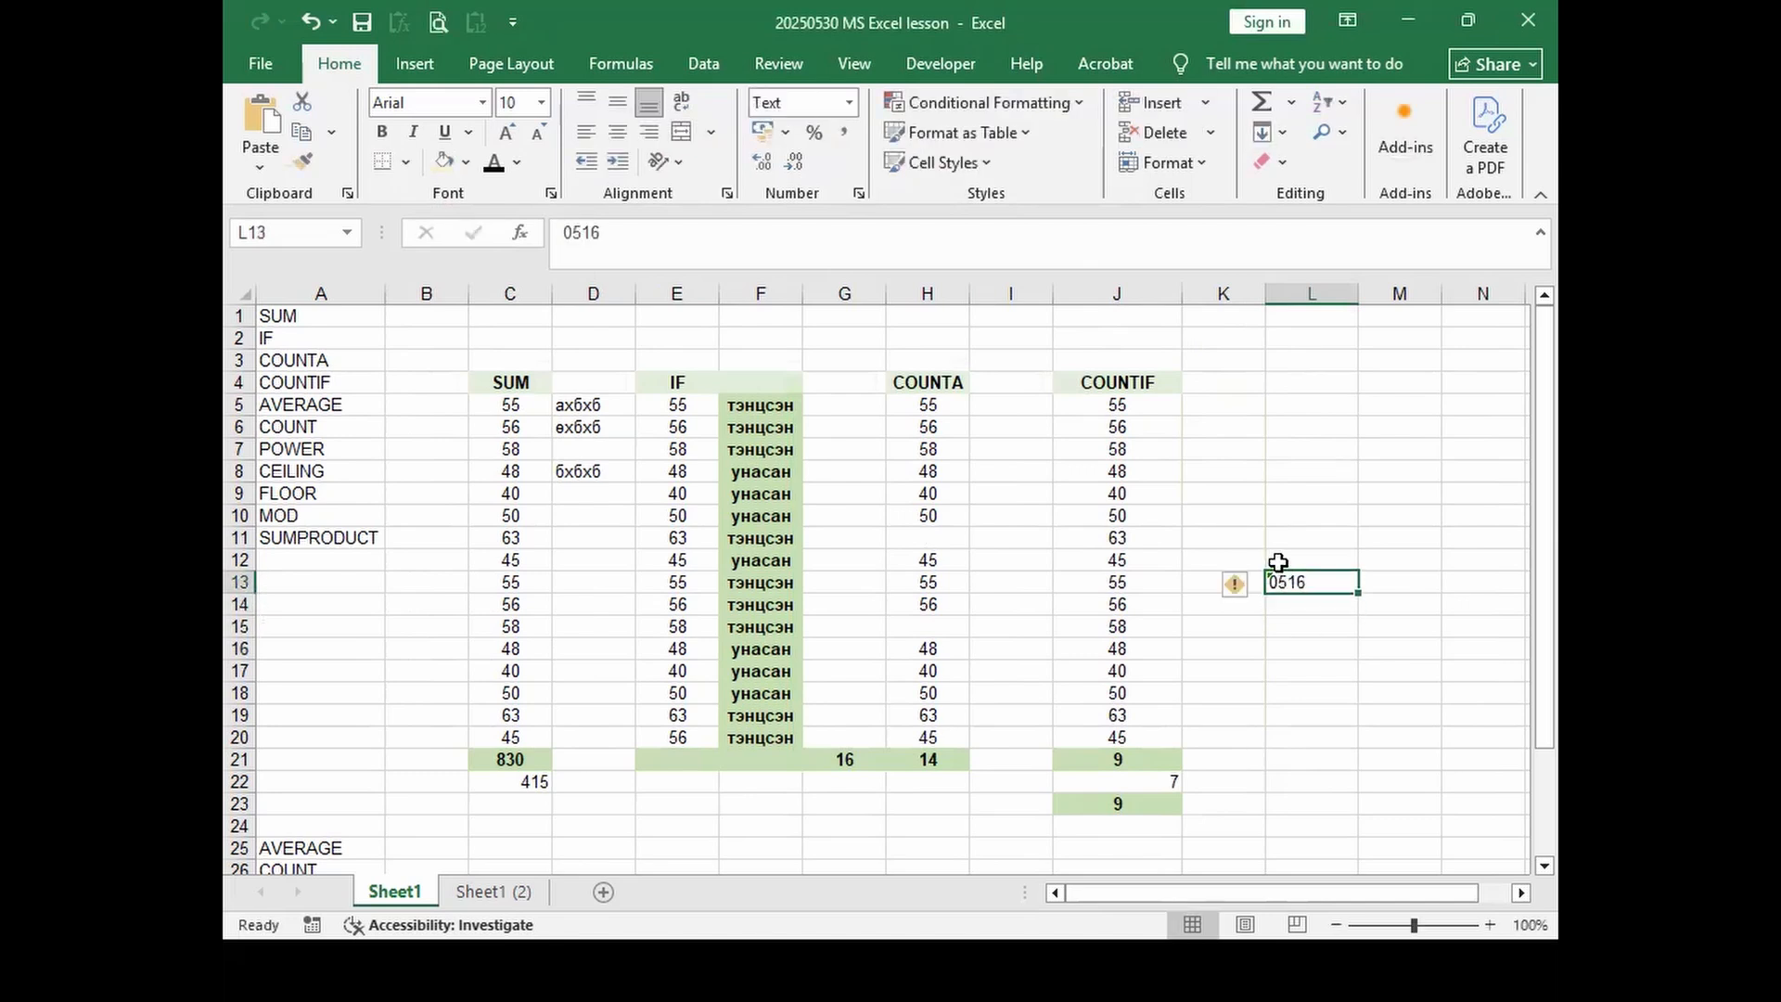
right_click(1299, 585)
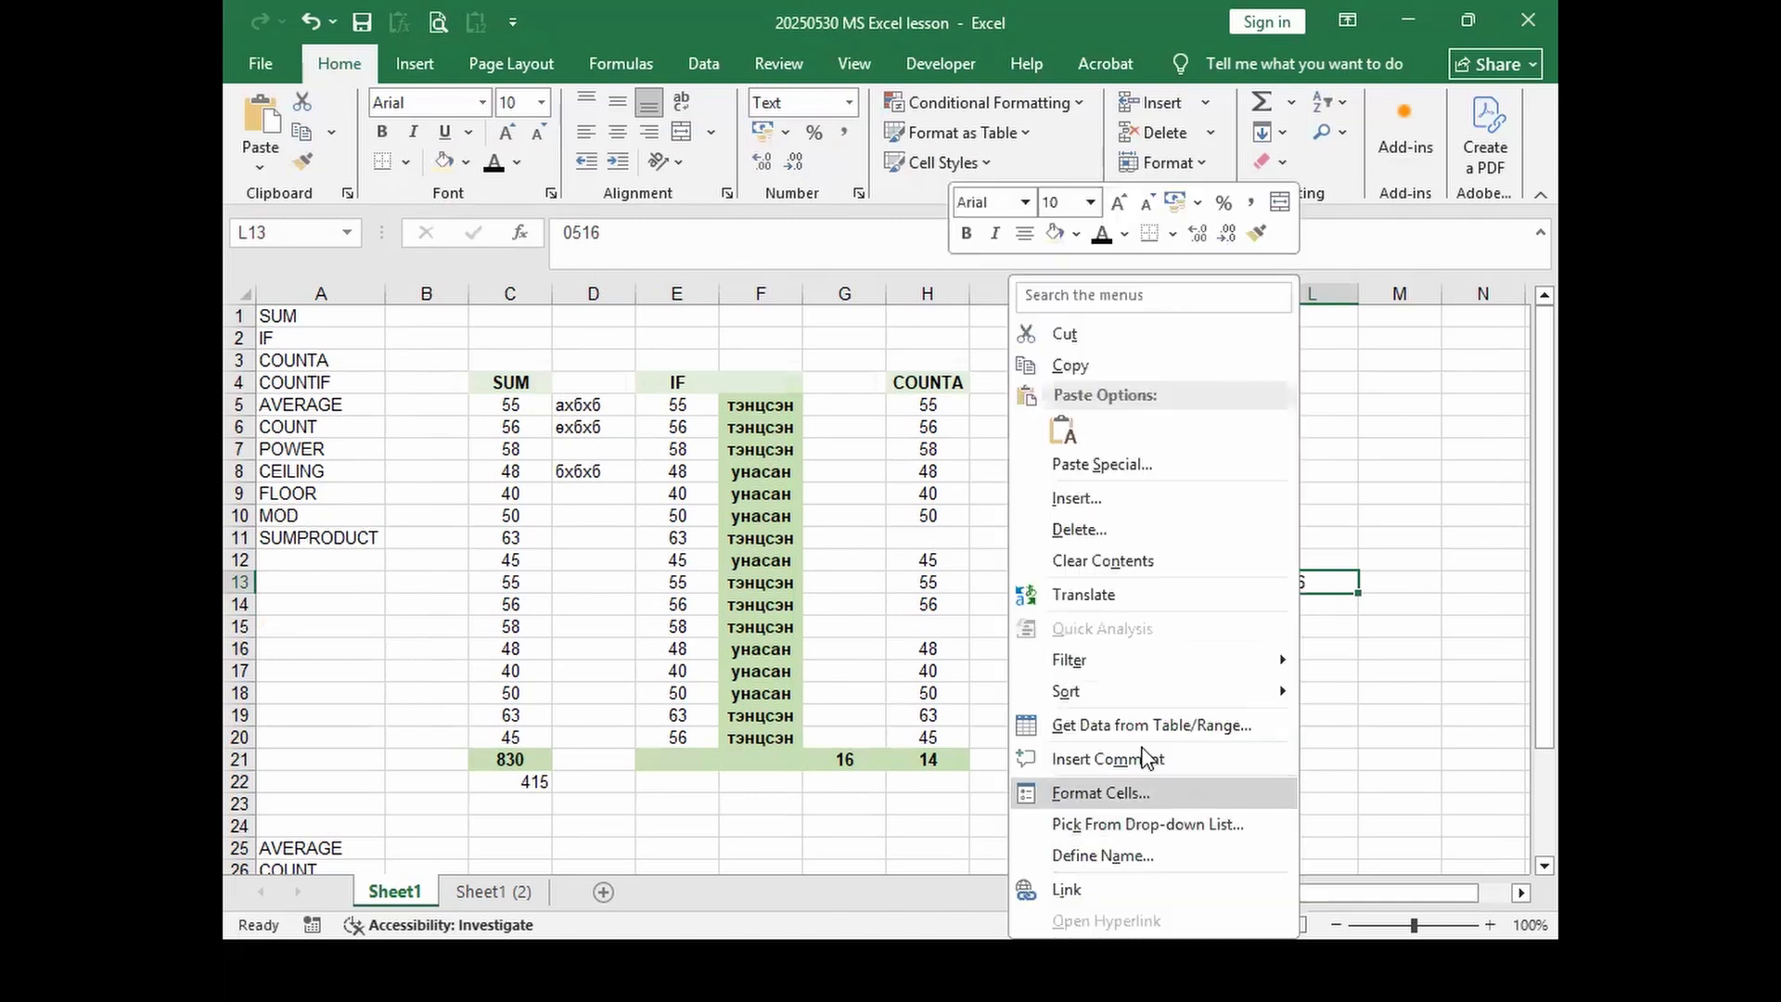
left_click(1118, 796)
left_click(822, 590)
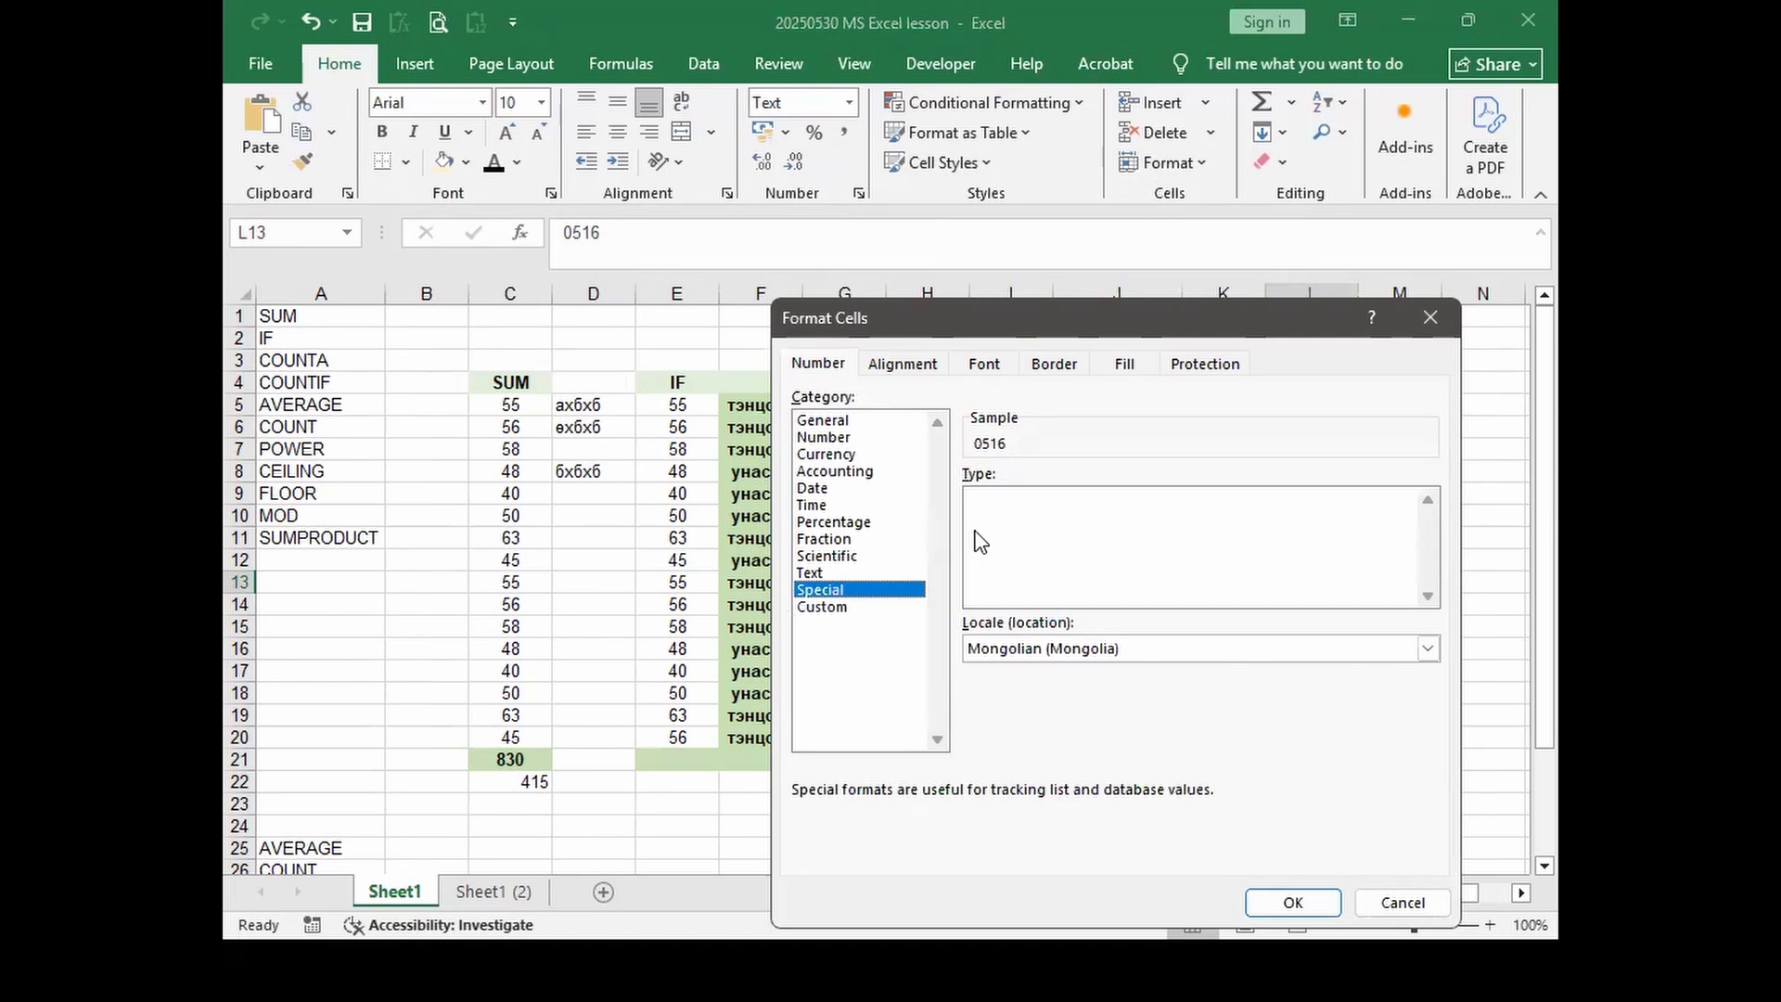
left_click(823, 609)
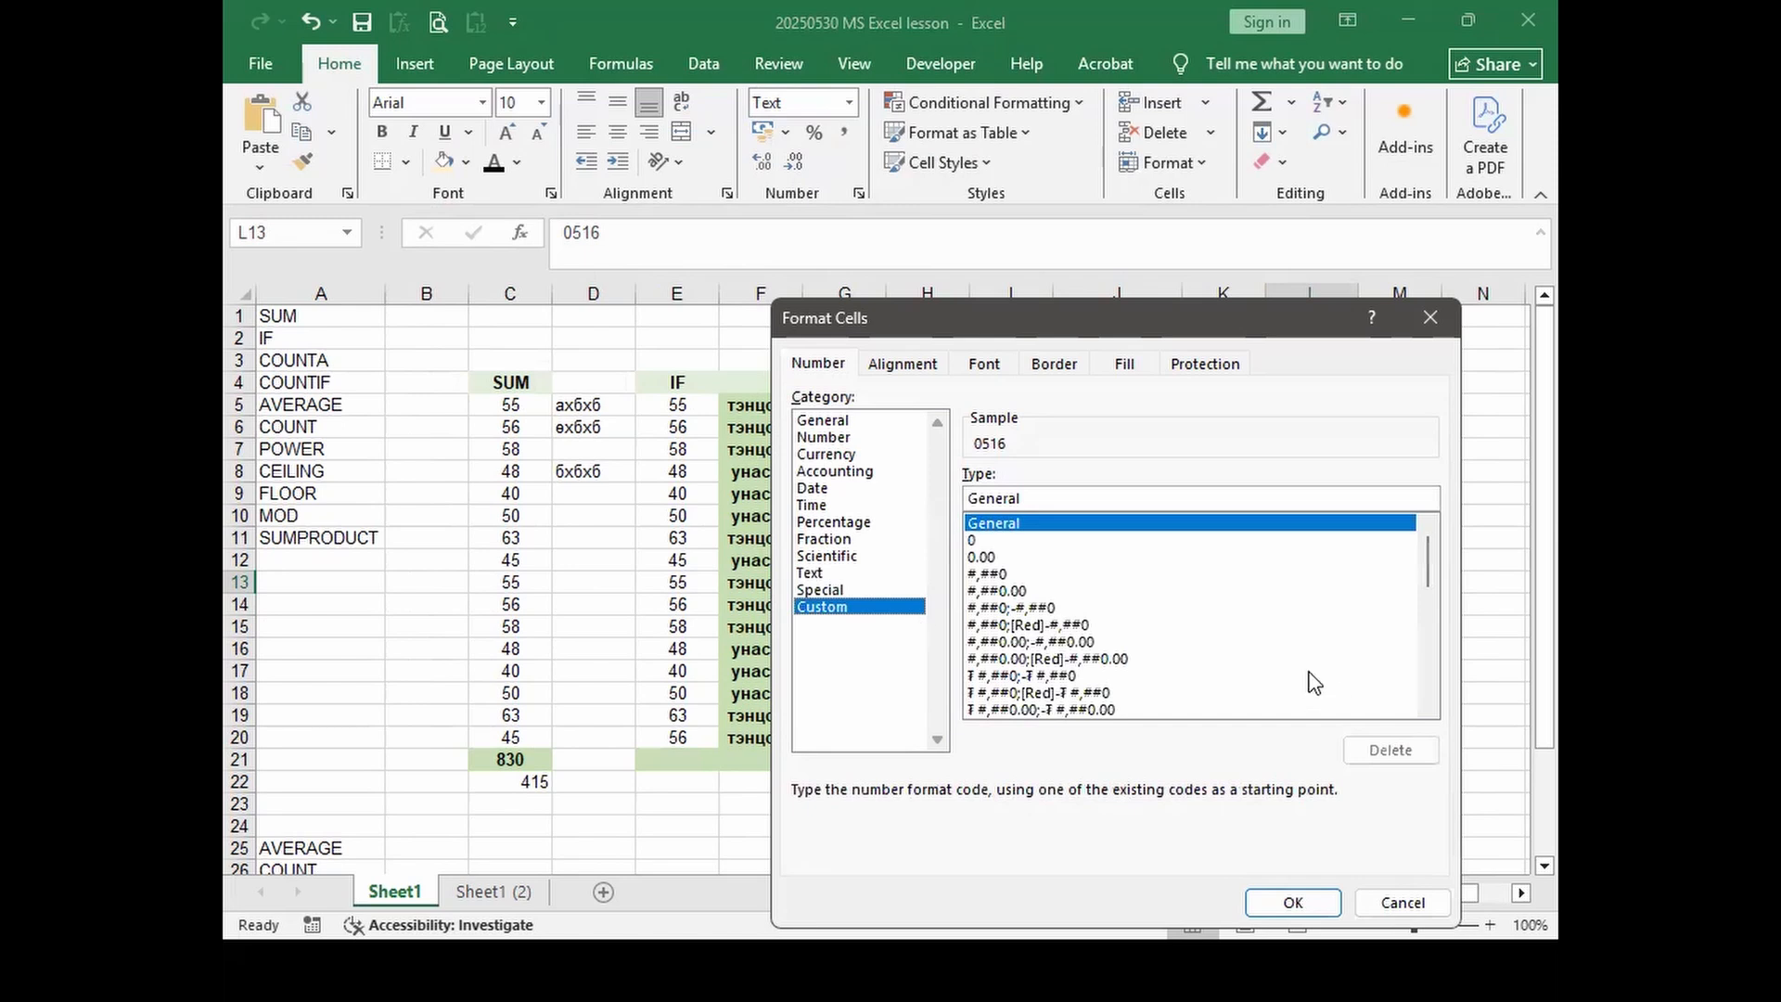
left_click_drag(1427, 559, 1434, 688)
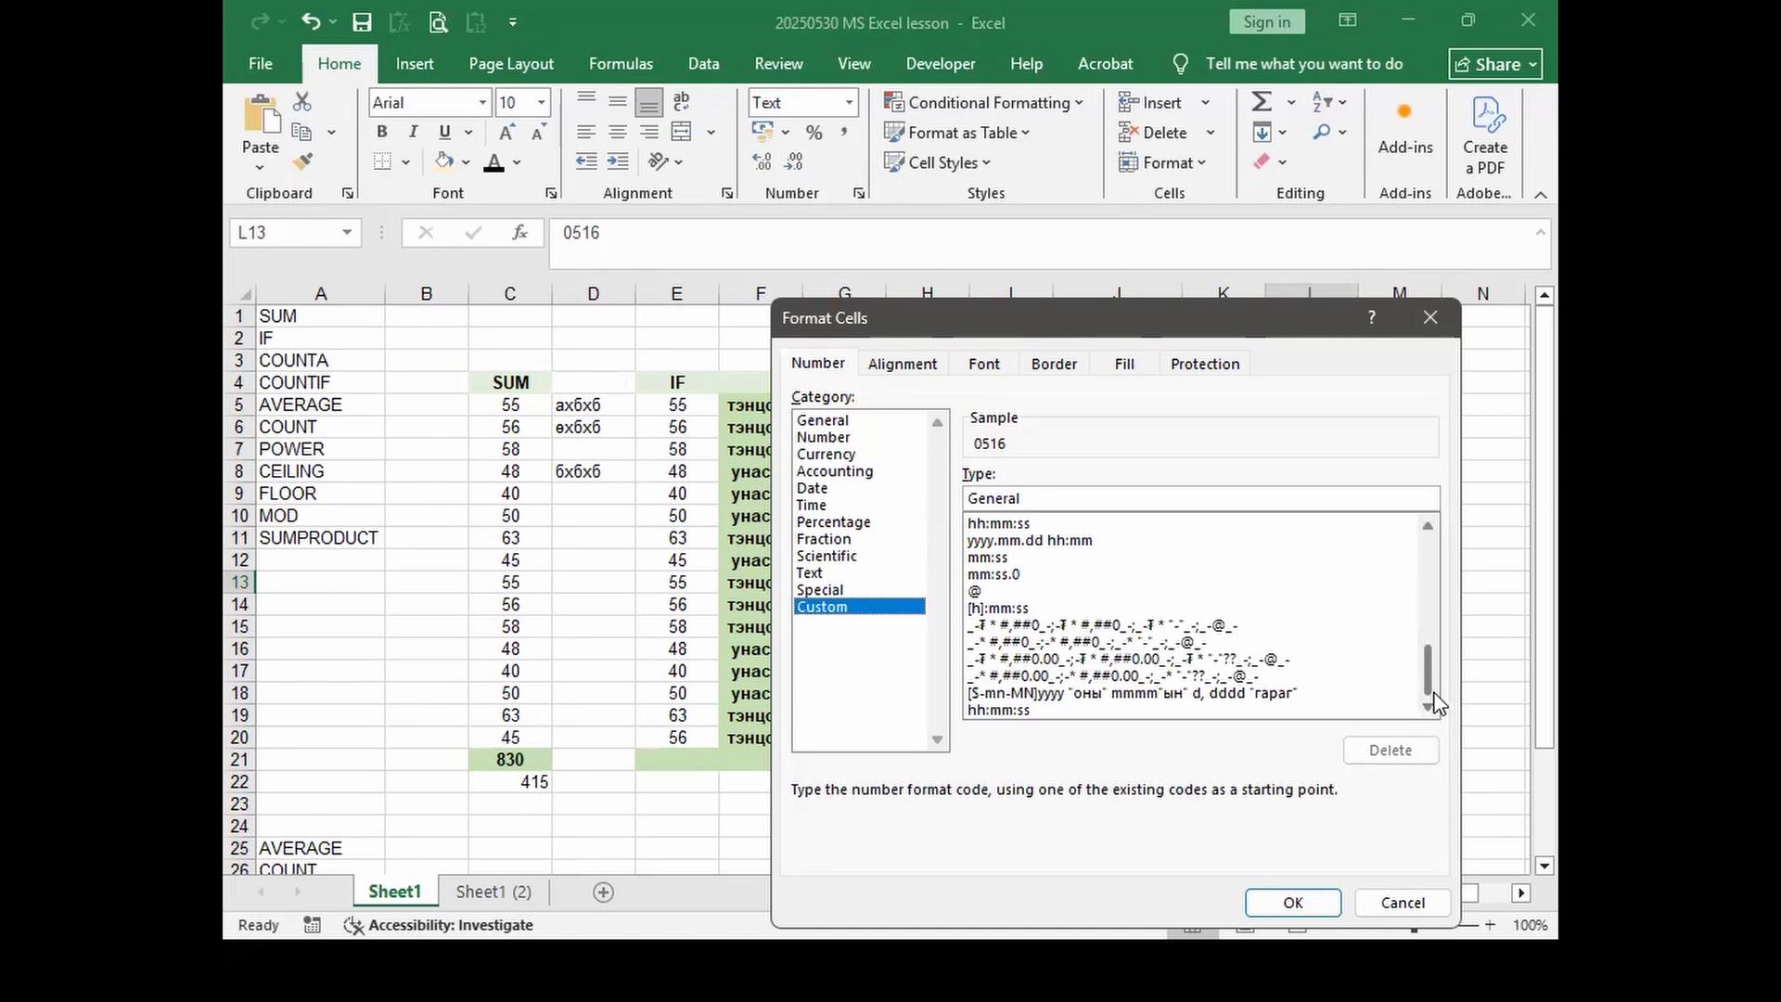
left_click(1428, 318)
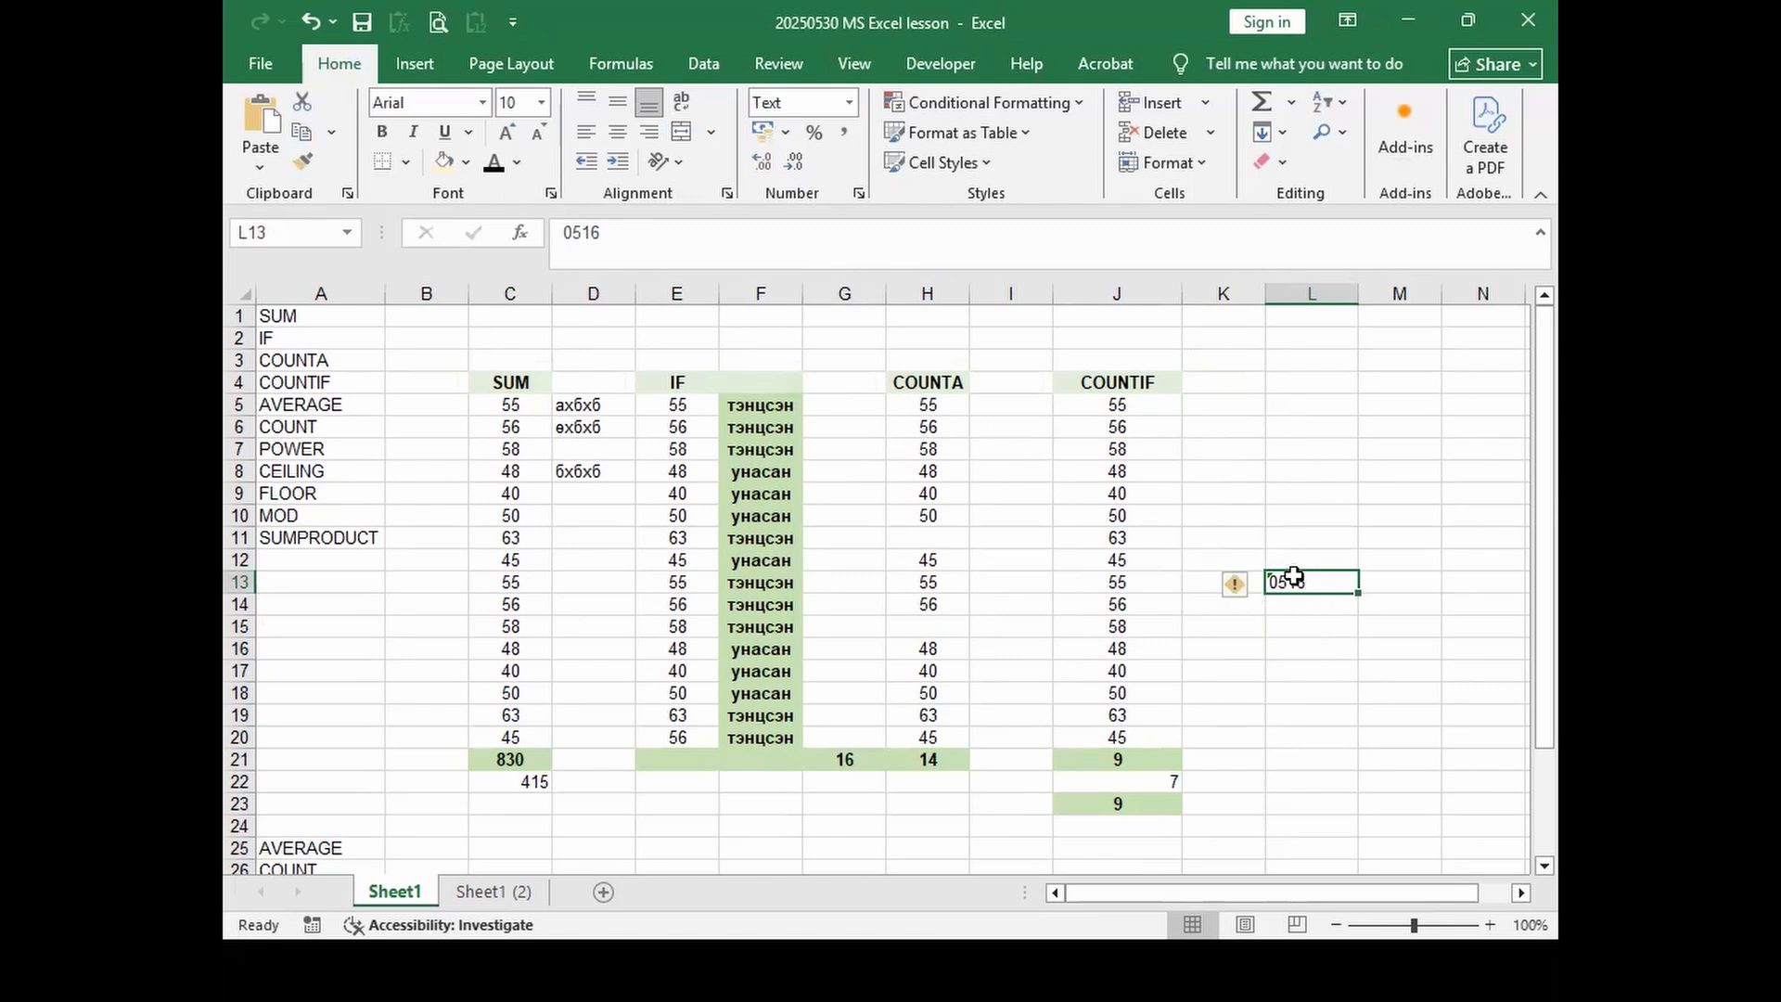
Step: Explore L13's Alignment settings, resetting orientation to 0 degrees and keeping General/Bottom alignment
right_click(1310, 581)
left_click(550, 194)
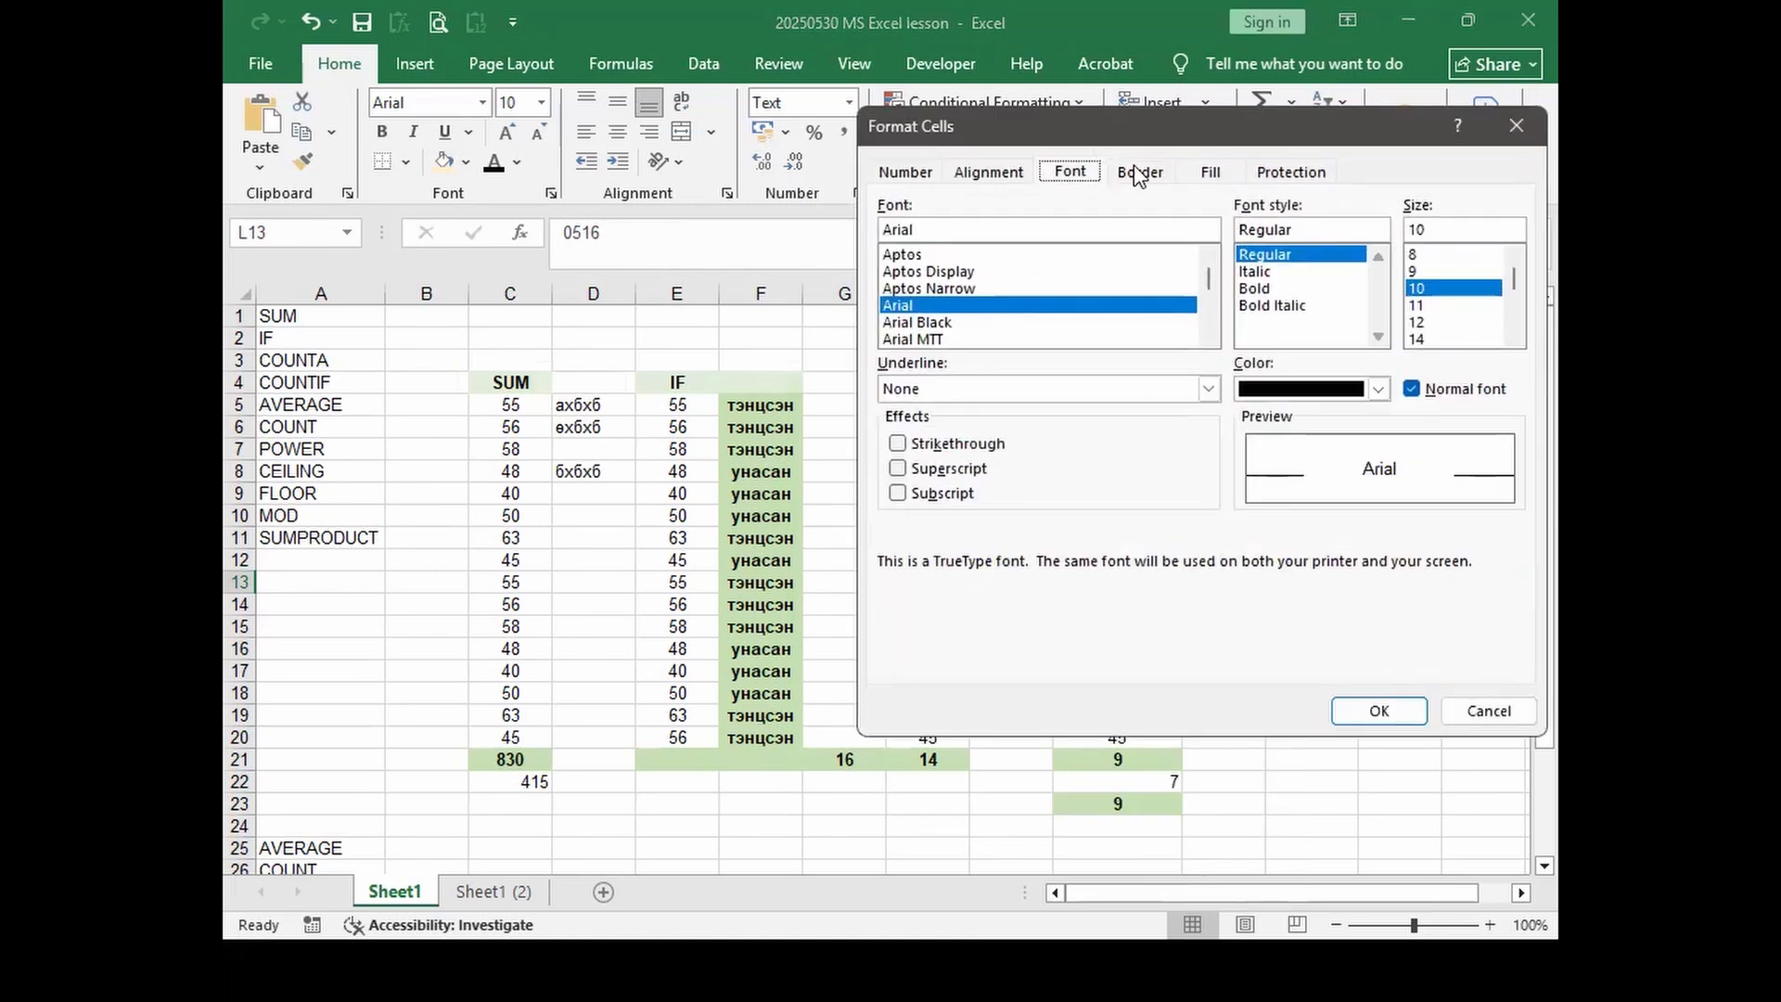
left_click(915, 170)
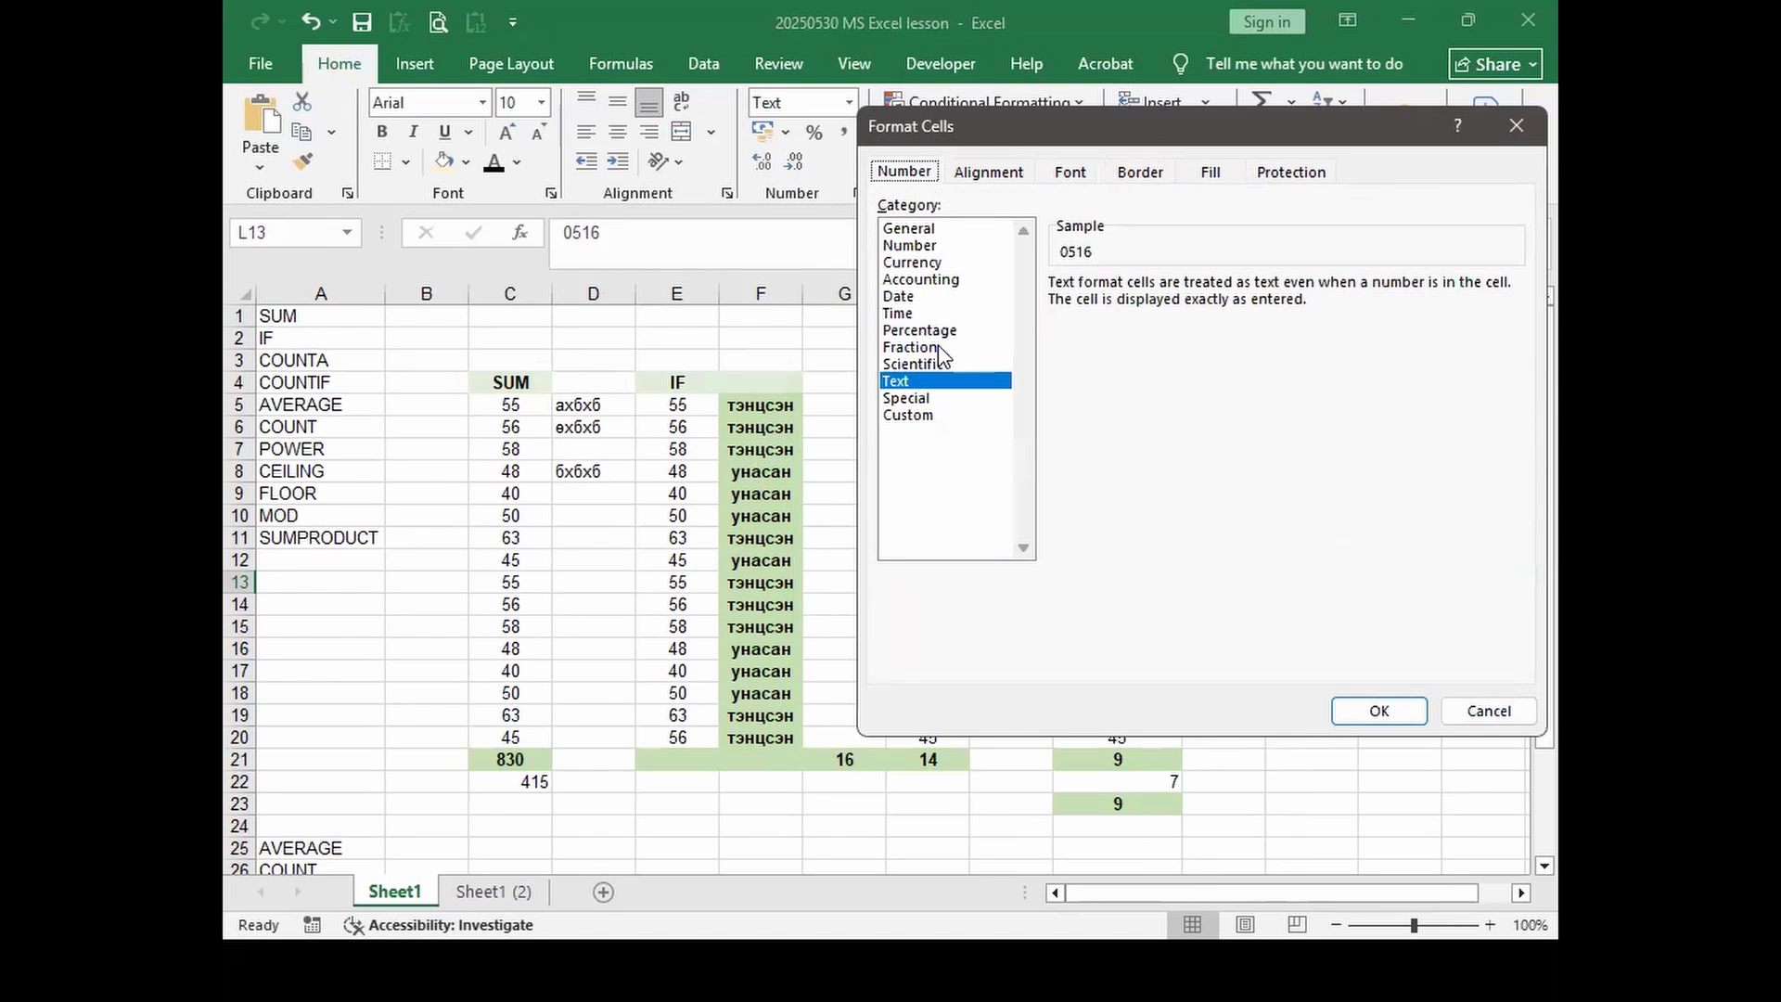
left_click(989, 173)
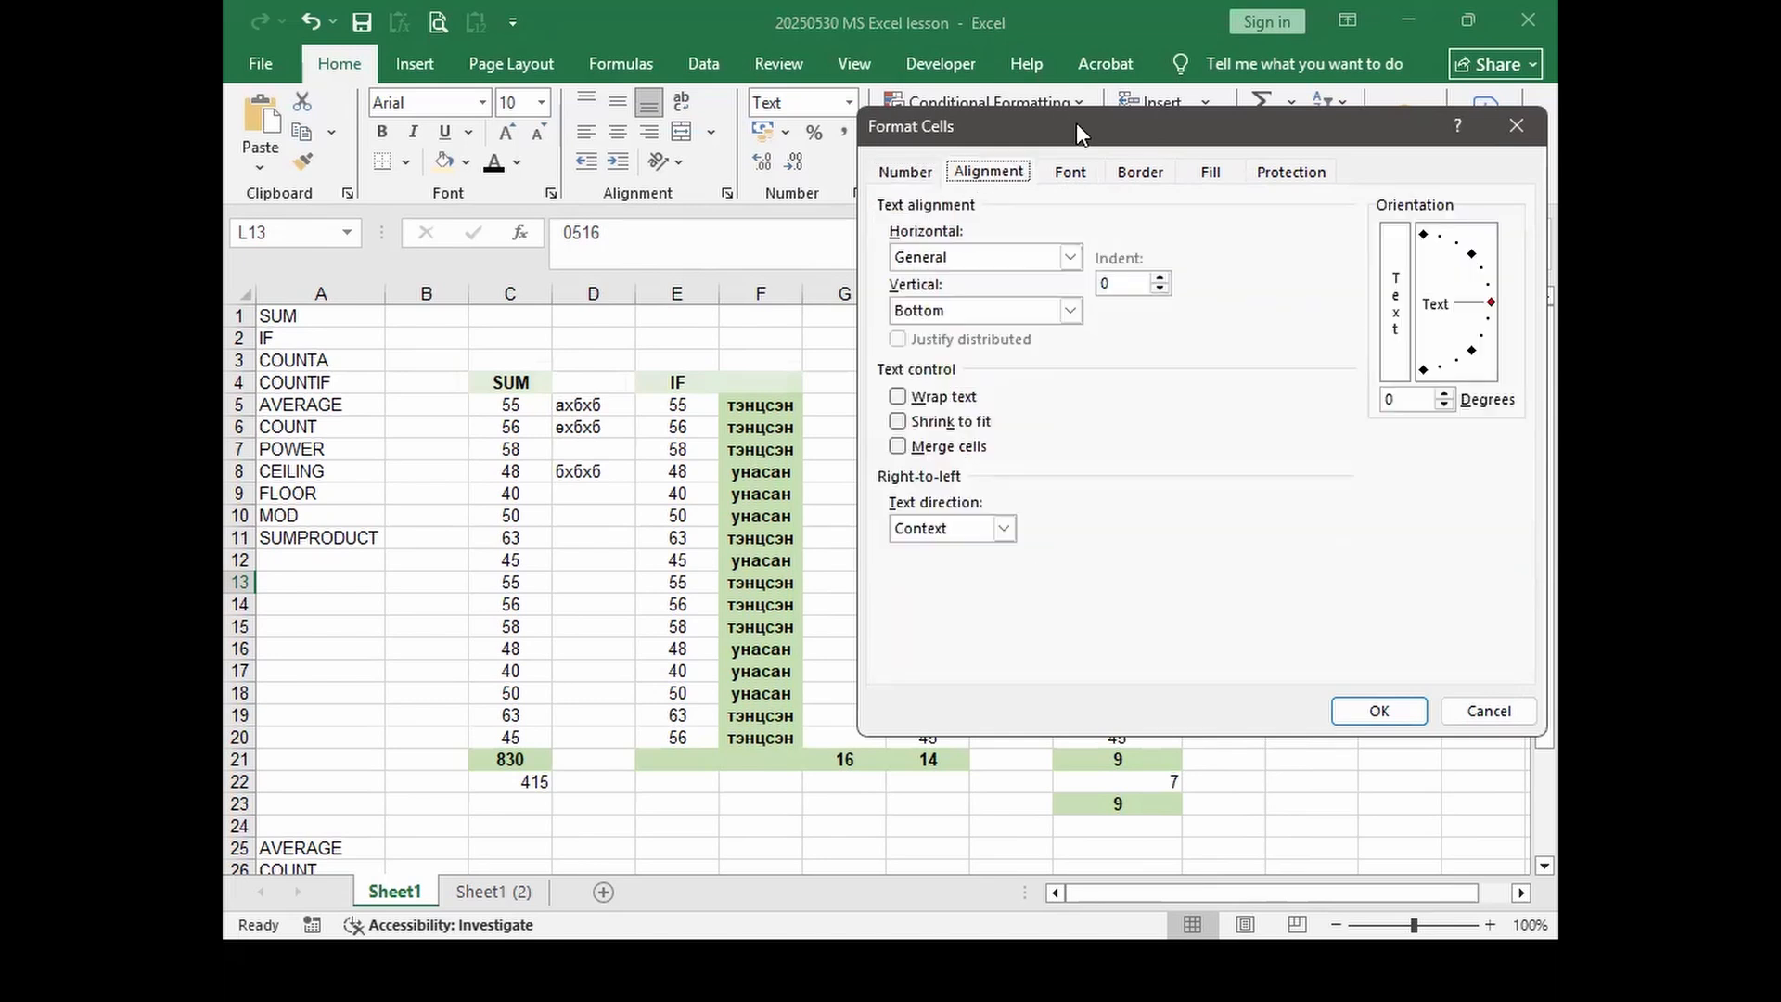
left_click_drag(1076, 122, 811, 101)
left_click_drag(1203, 299, 1254, 278)
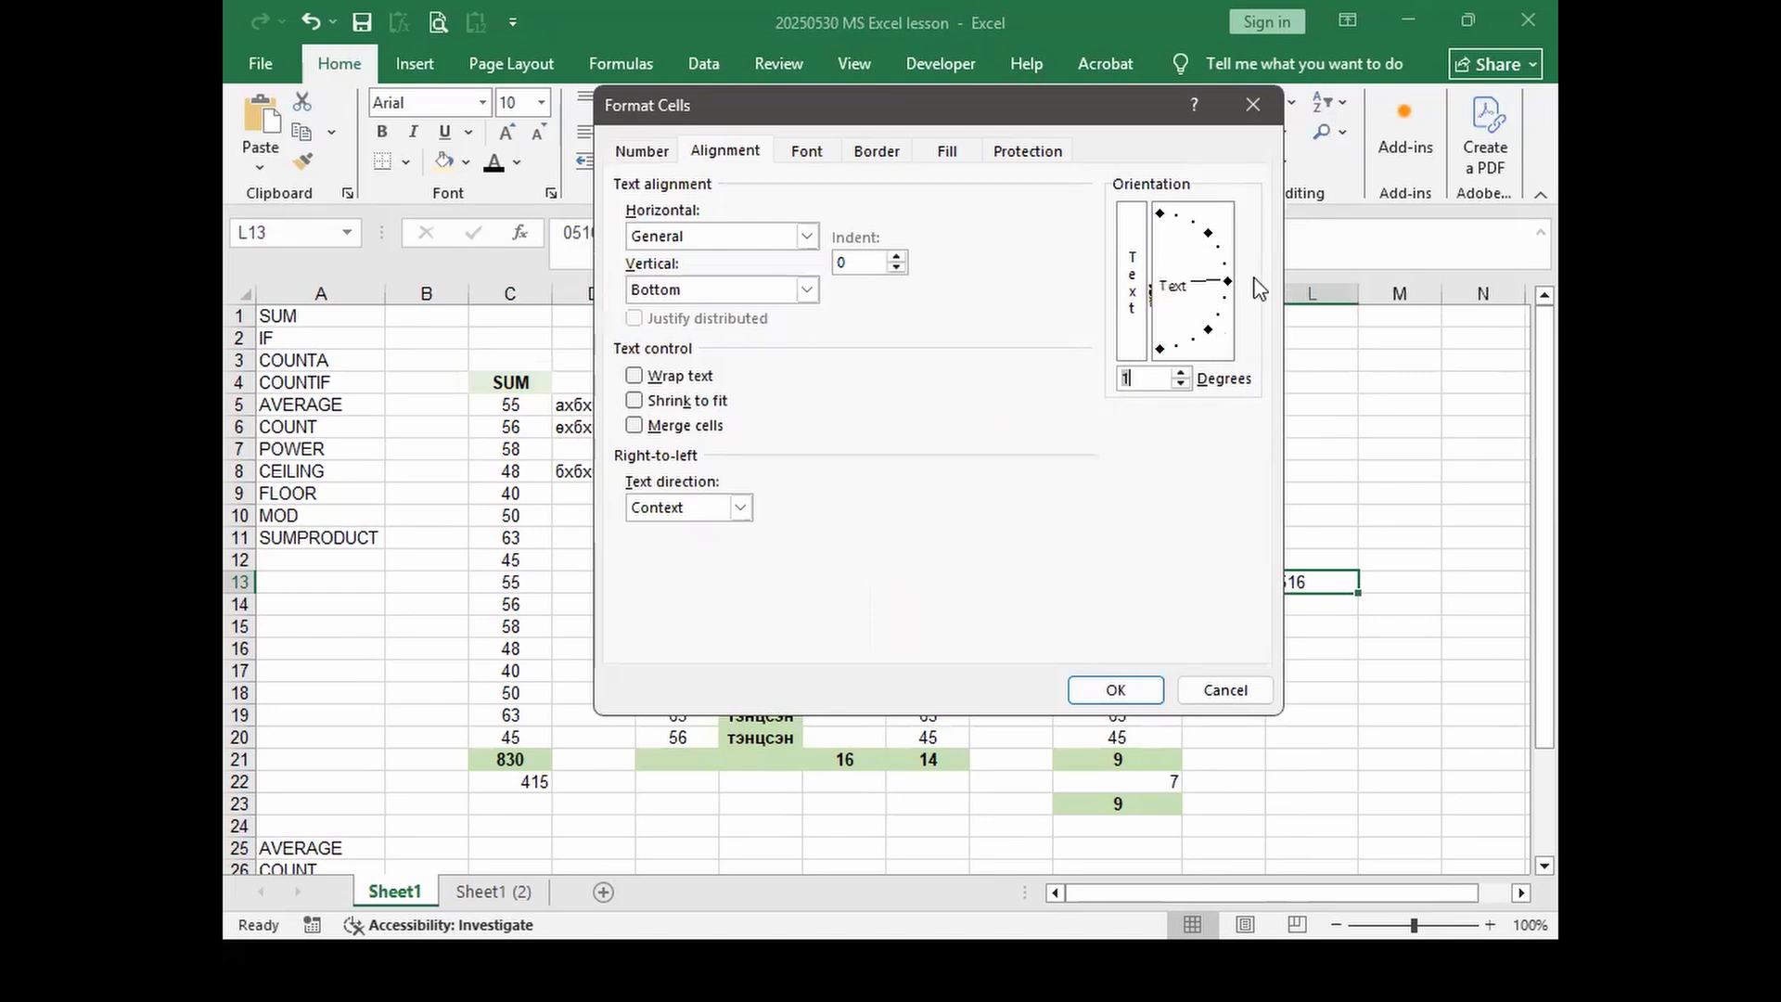
left_click(1181, 383)
left_click(807, 238)
left_click(810, 241)
left_click(805, 290)
left_click(866, 358)
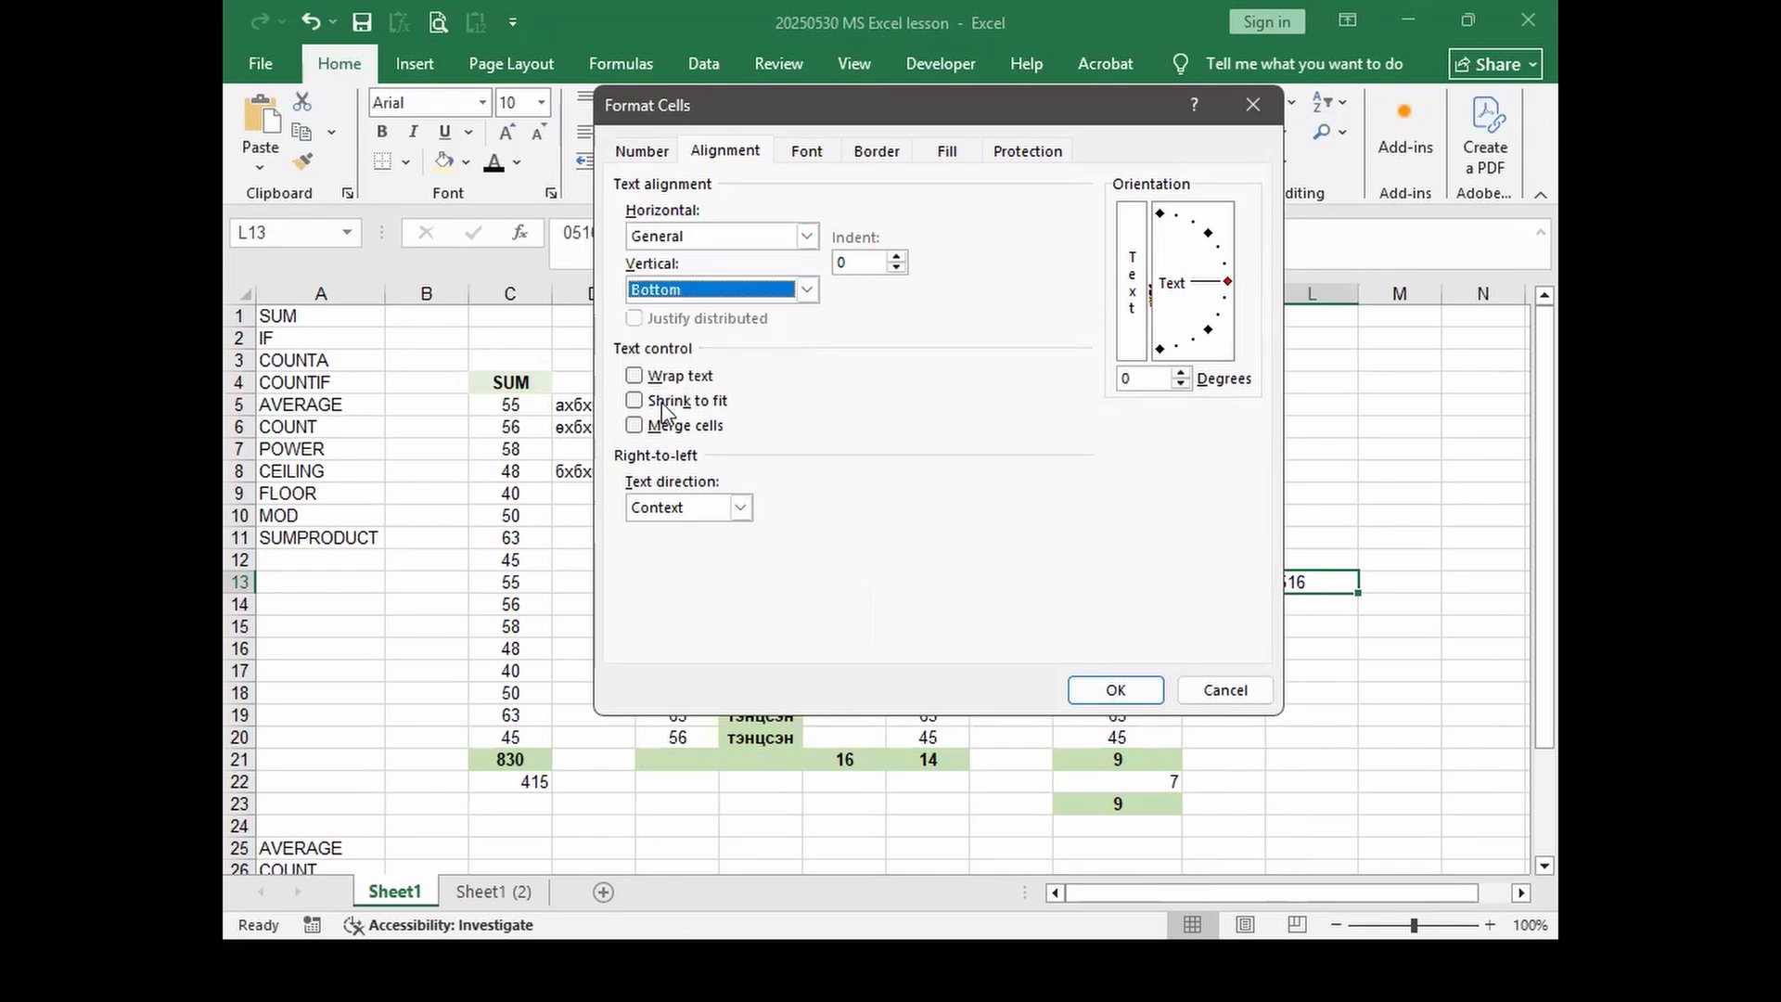
Step: Browse the Font, Border and Fill tabs, ending on the Protection settings
left_click(807, 154)
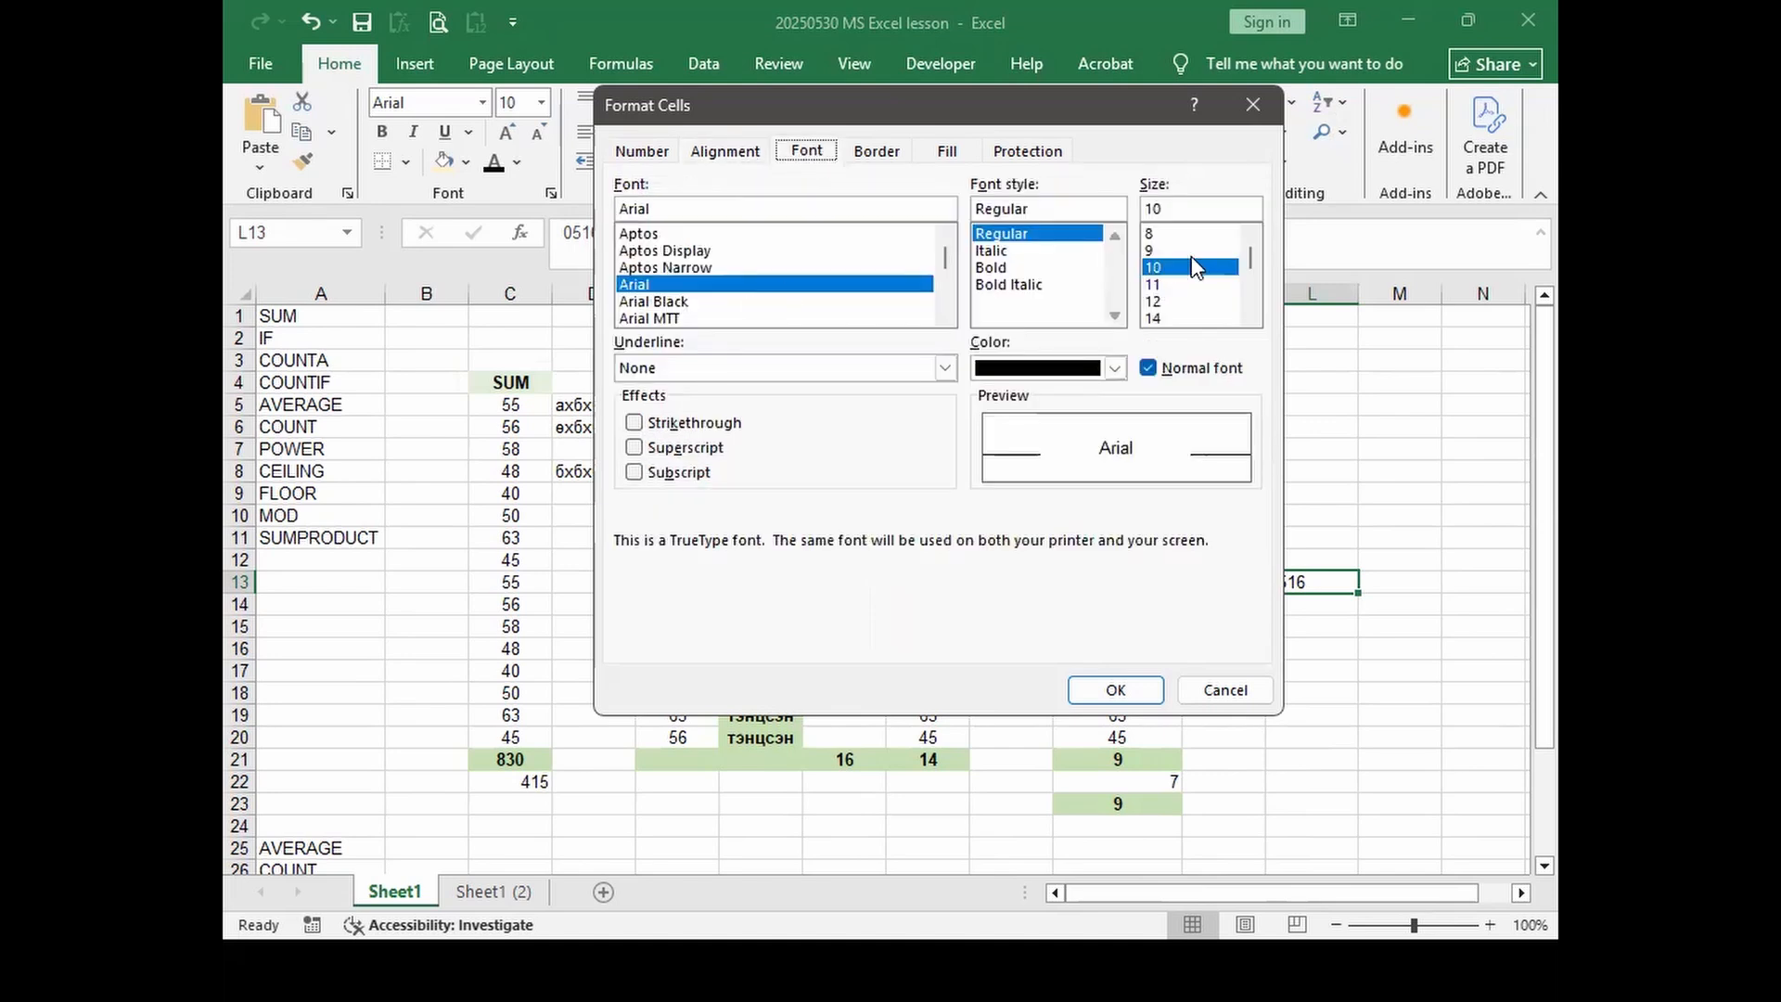
left_click(877, 151)
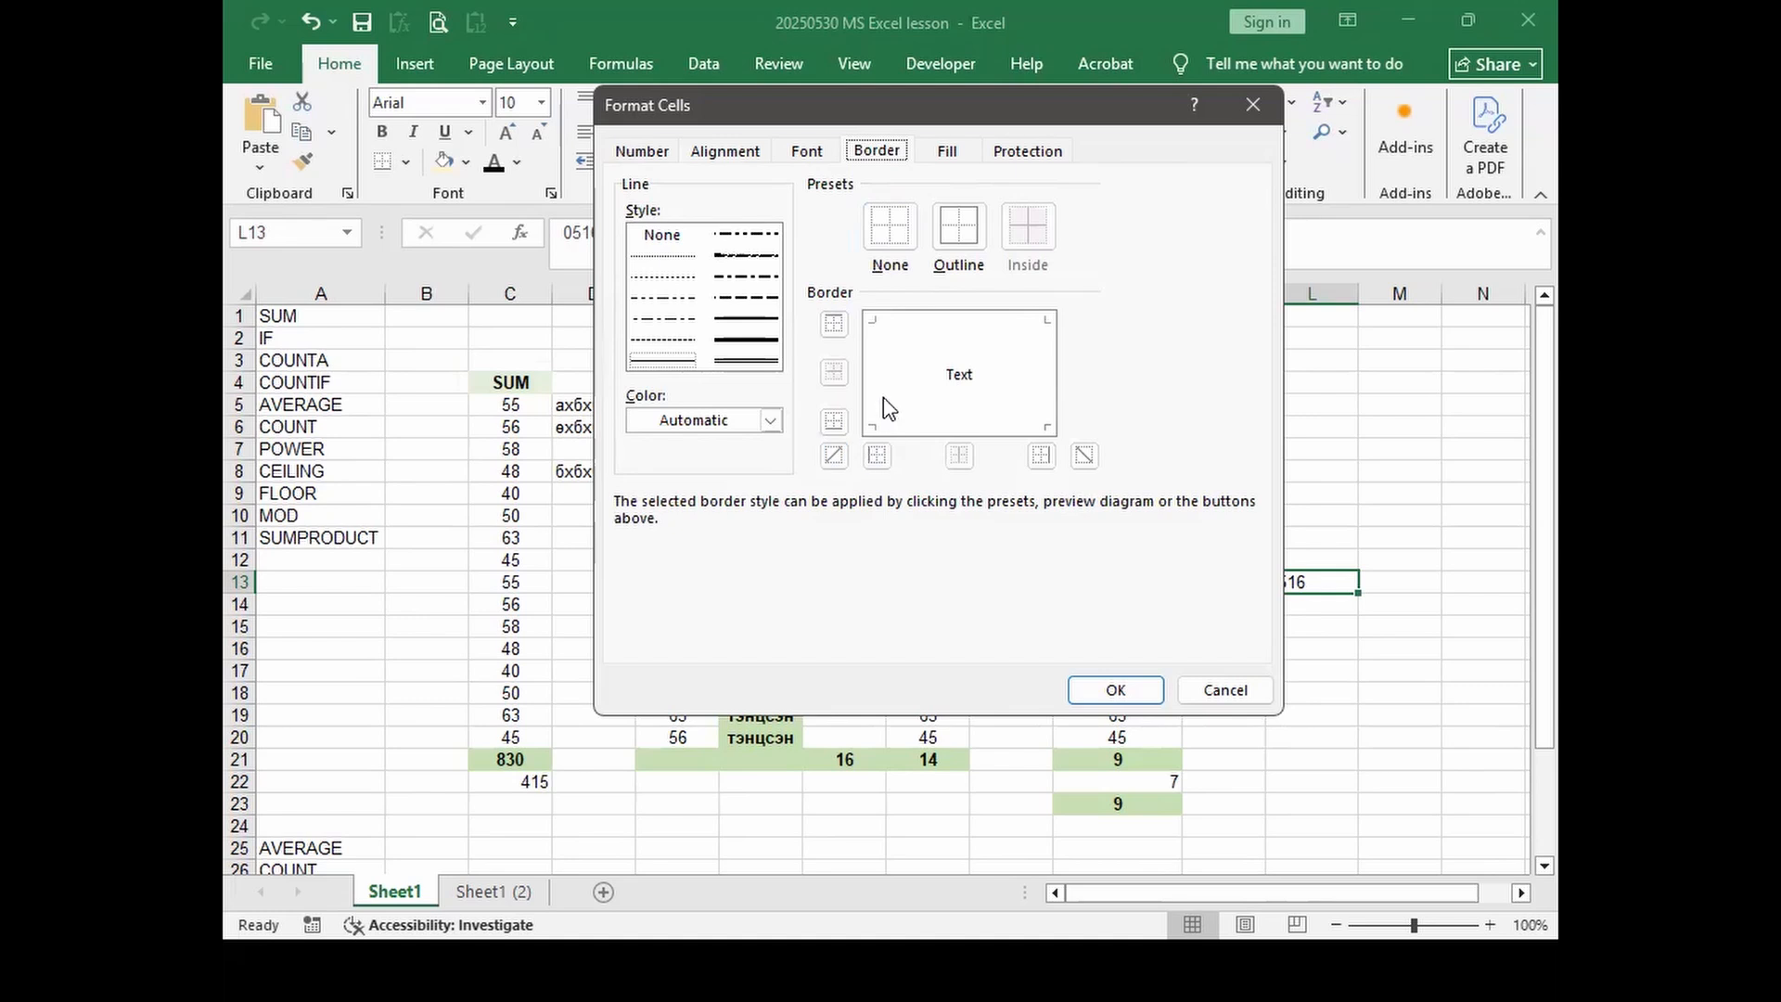
left_click(948, 154)
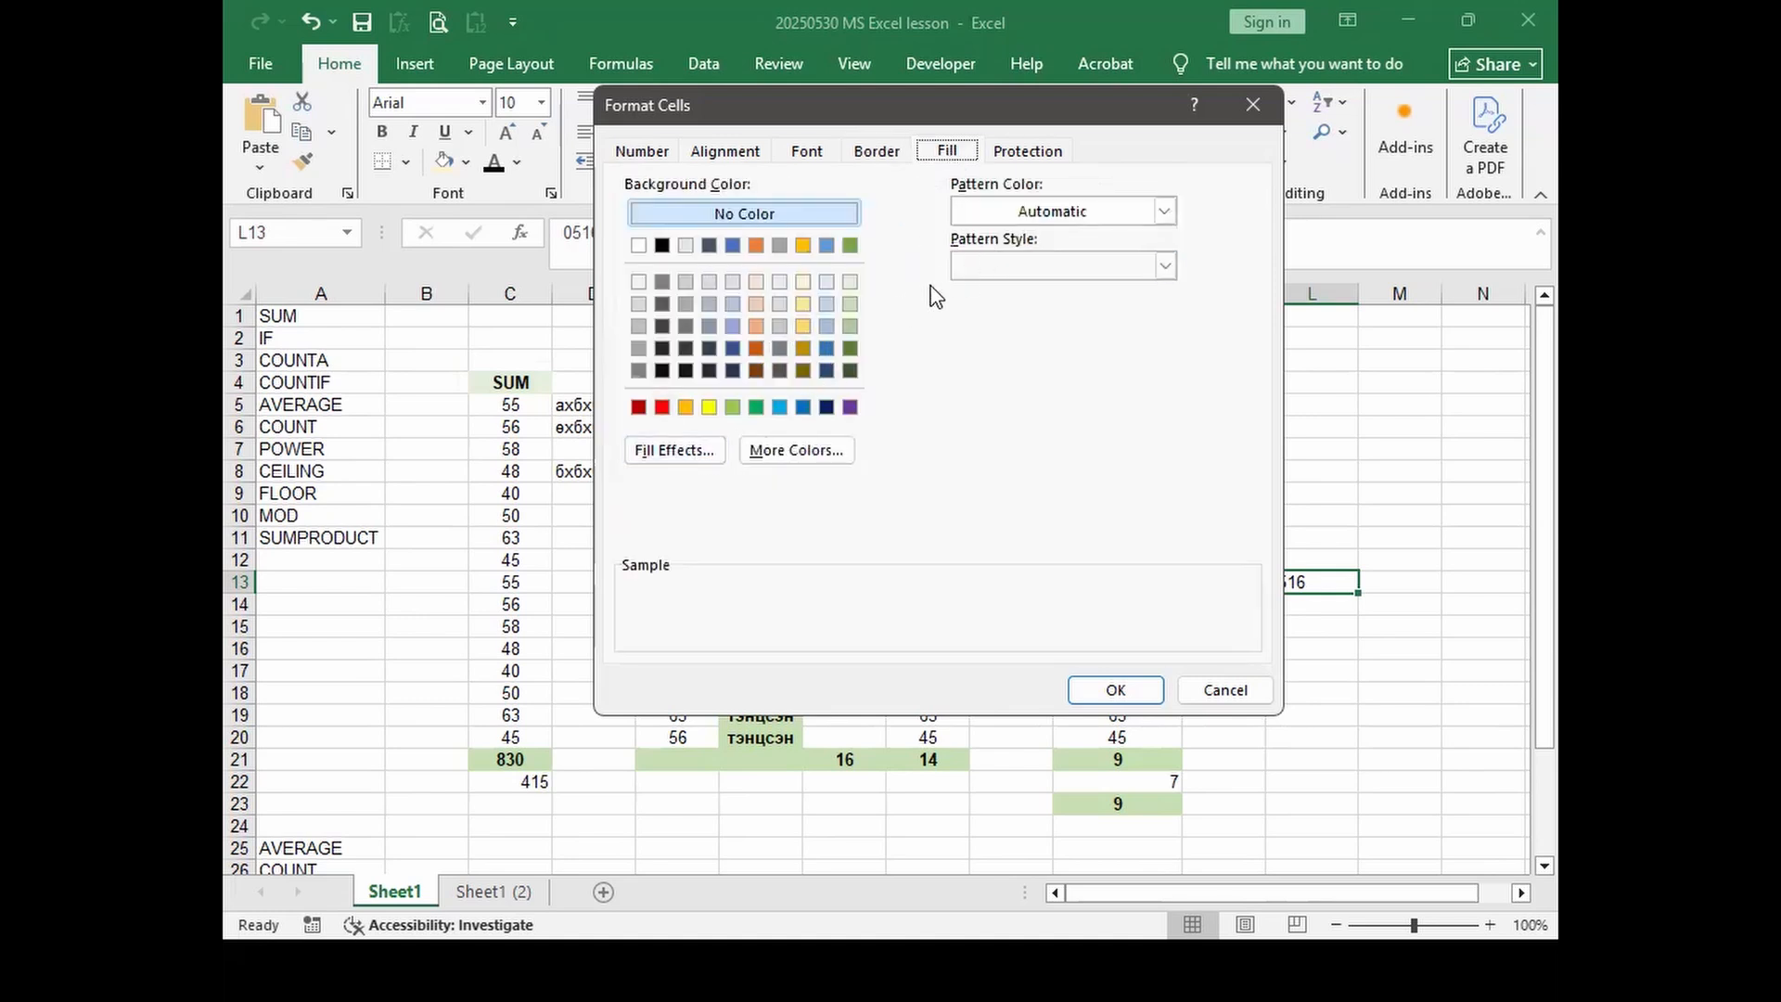
left_click(979, 221)
left_click(978, 221)
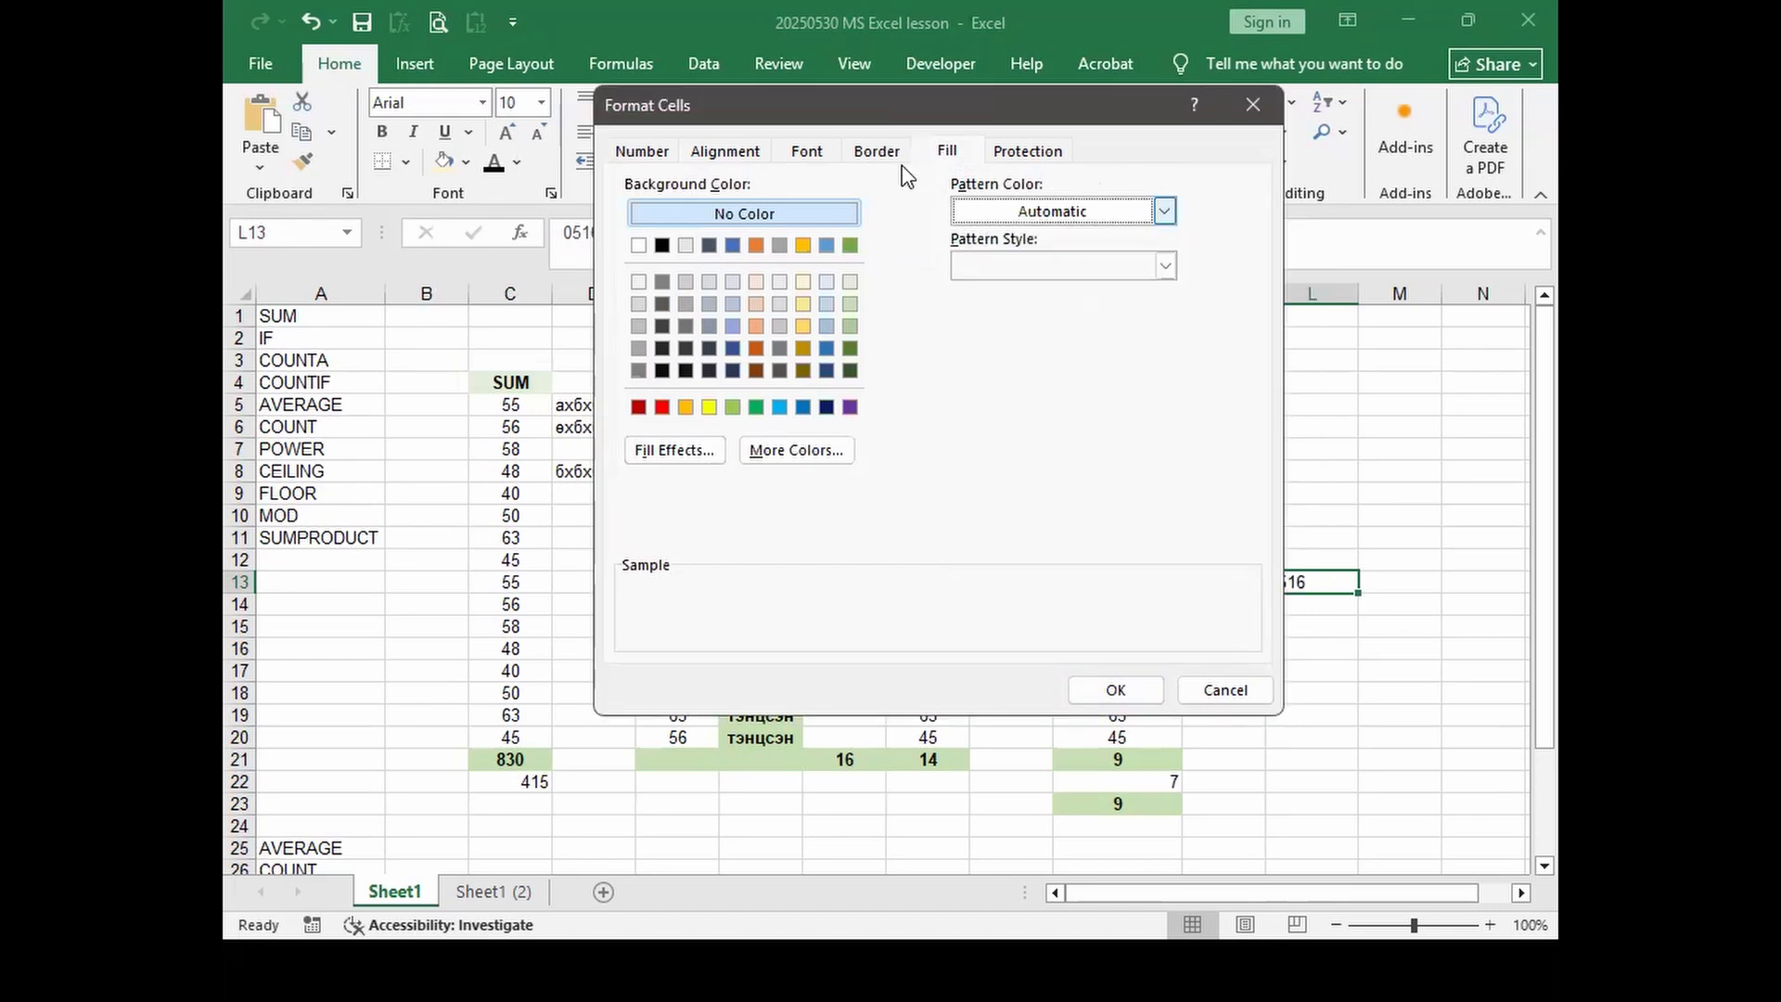
left_click(1027, 153)
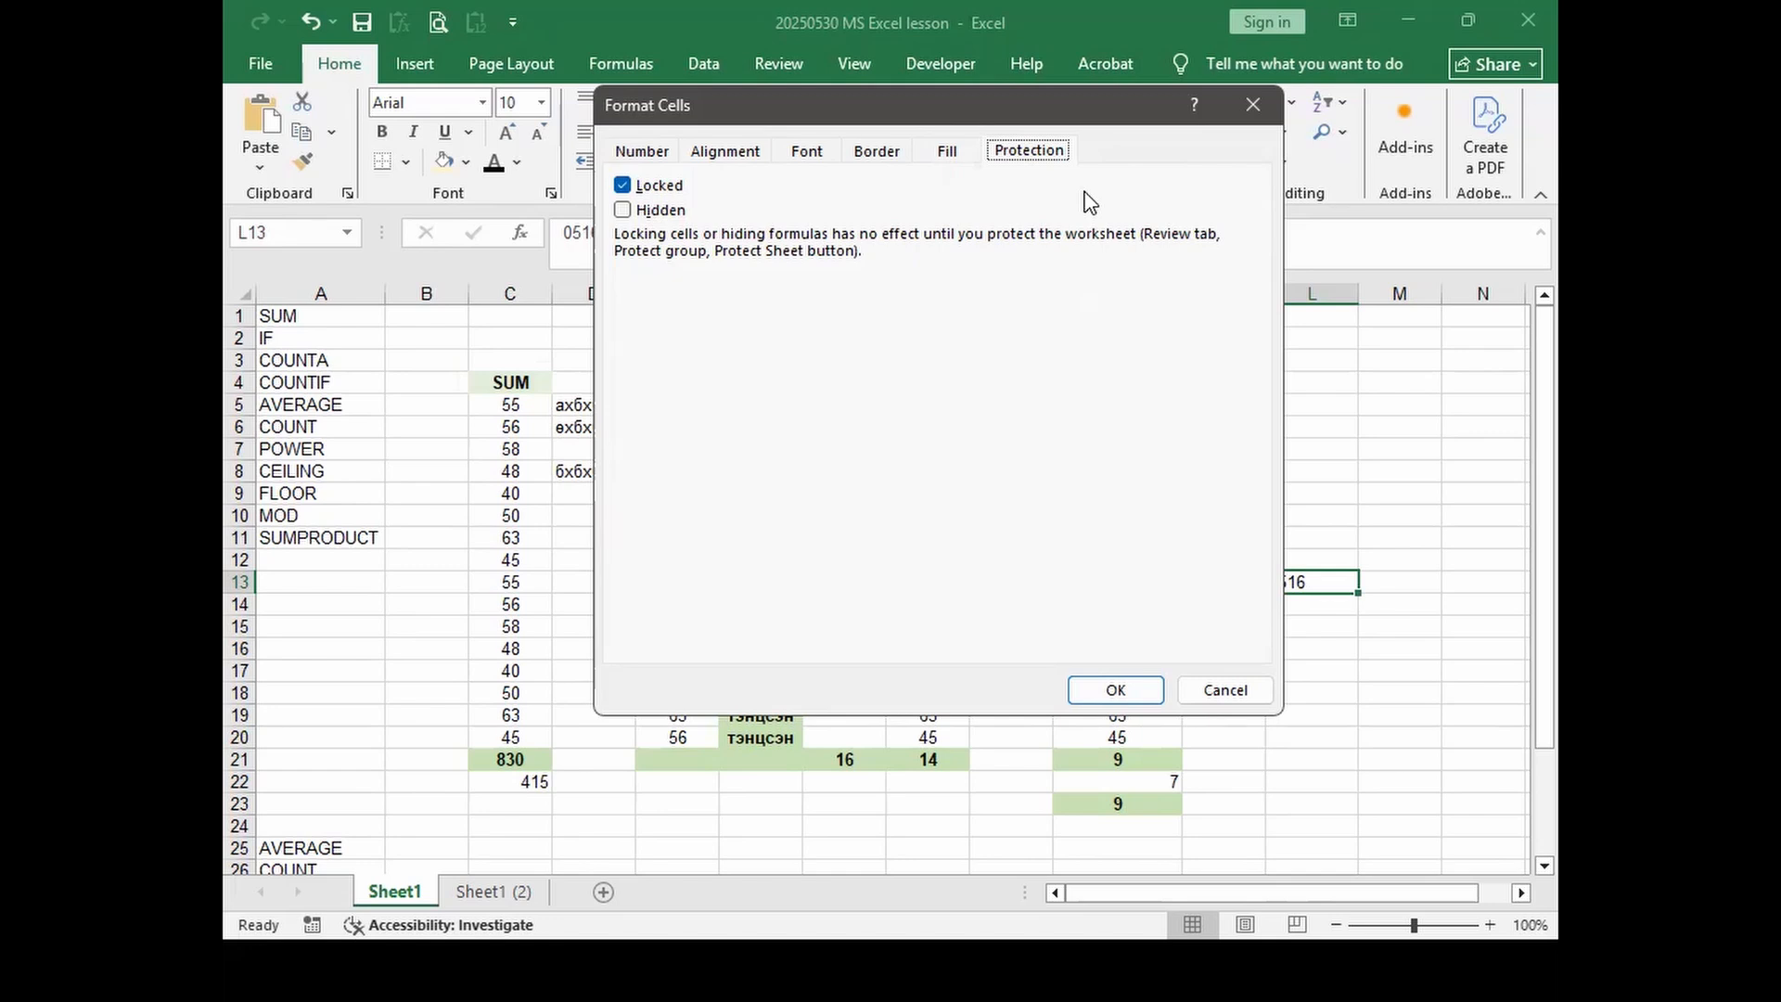
Step: Open a registration workbook from Sport\мэдүүлэг, cancelling Excel's Format Cells dialog so it loads
key("super+e")
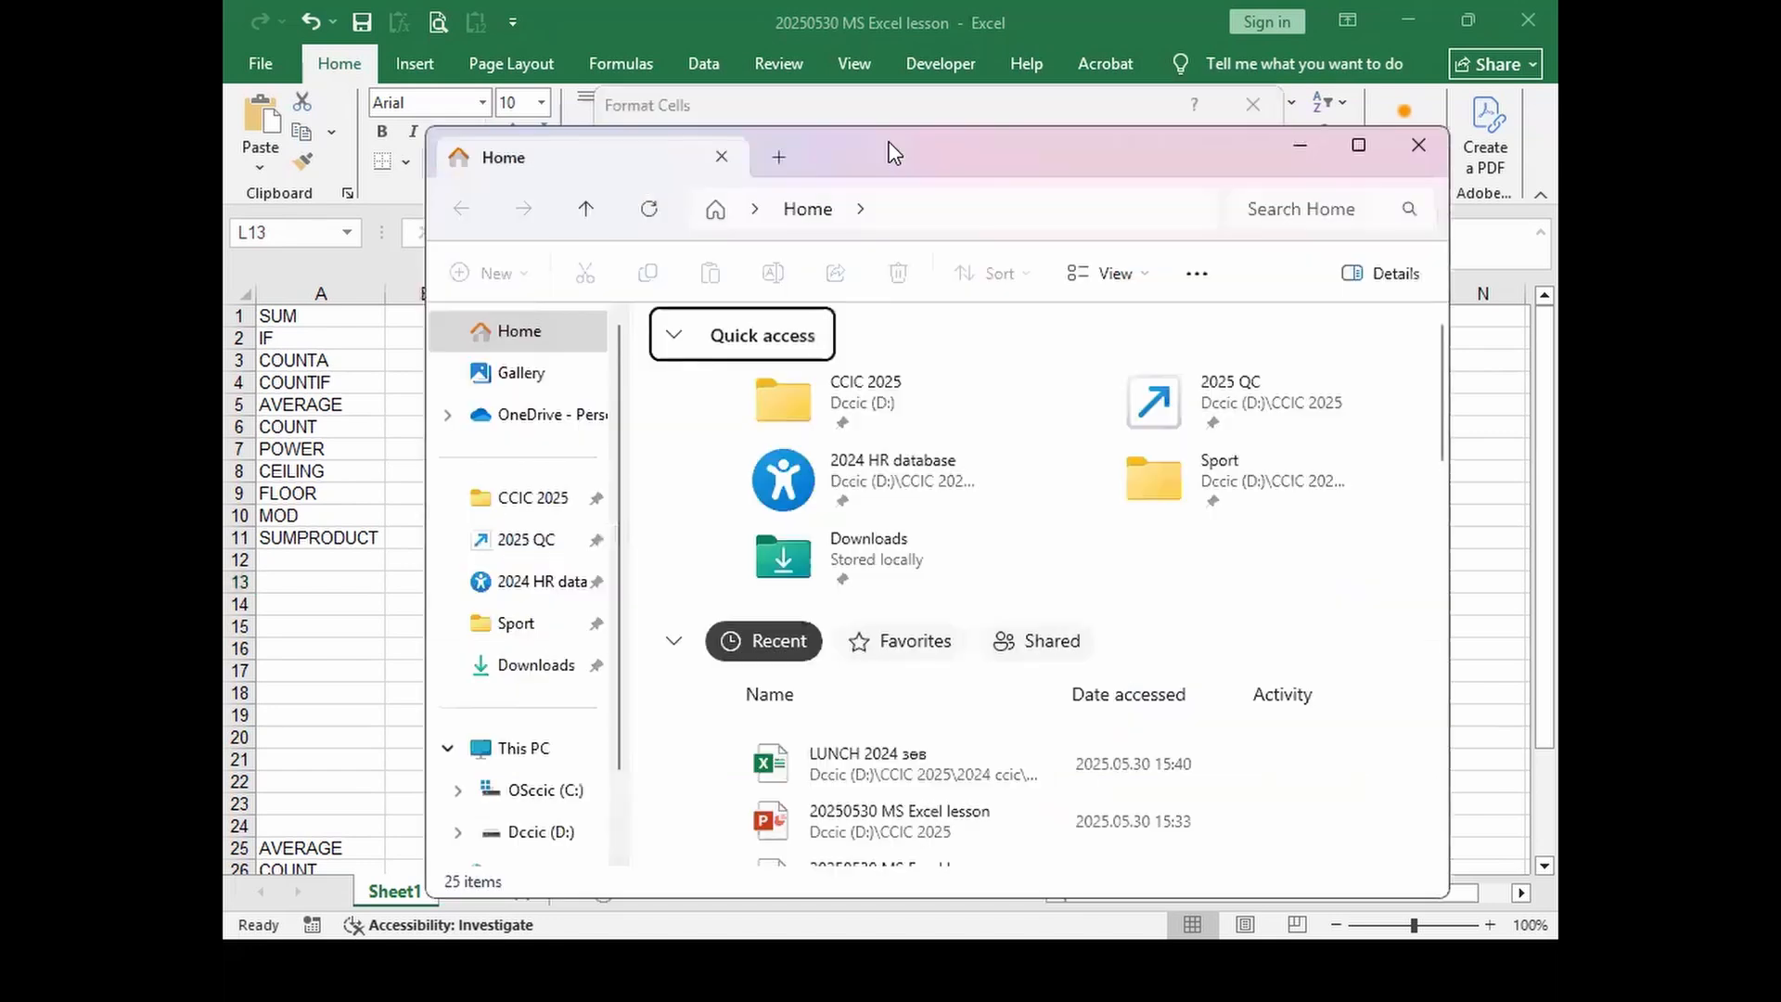
double_click(890, 151)
left_click(348, 488)
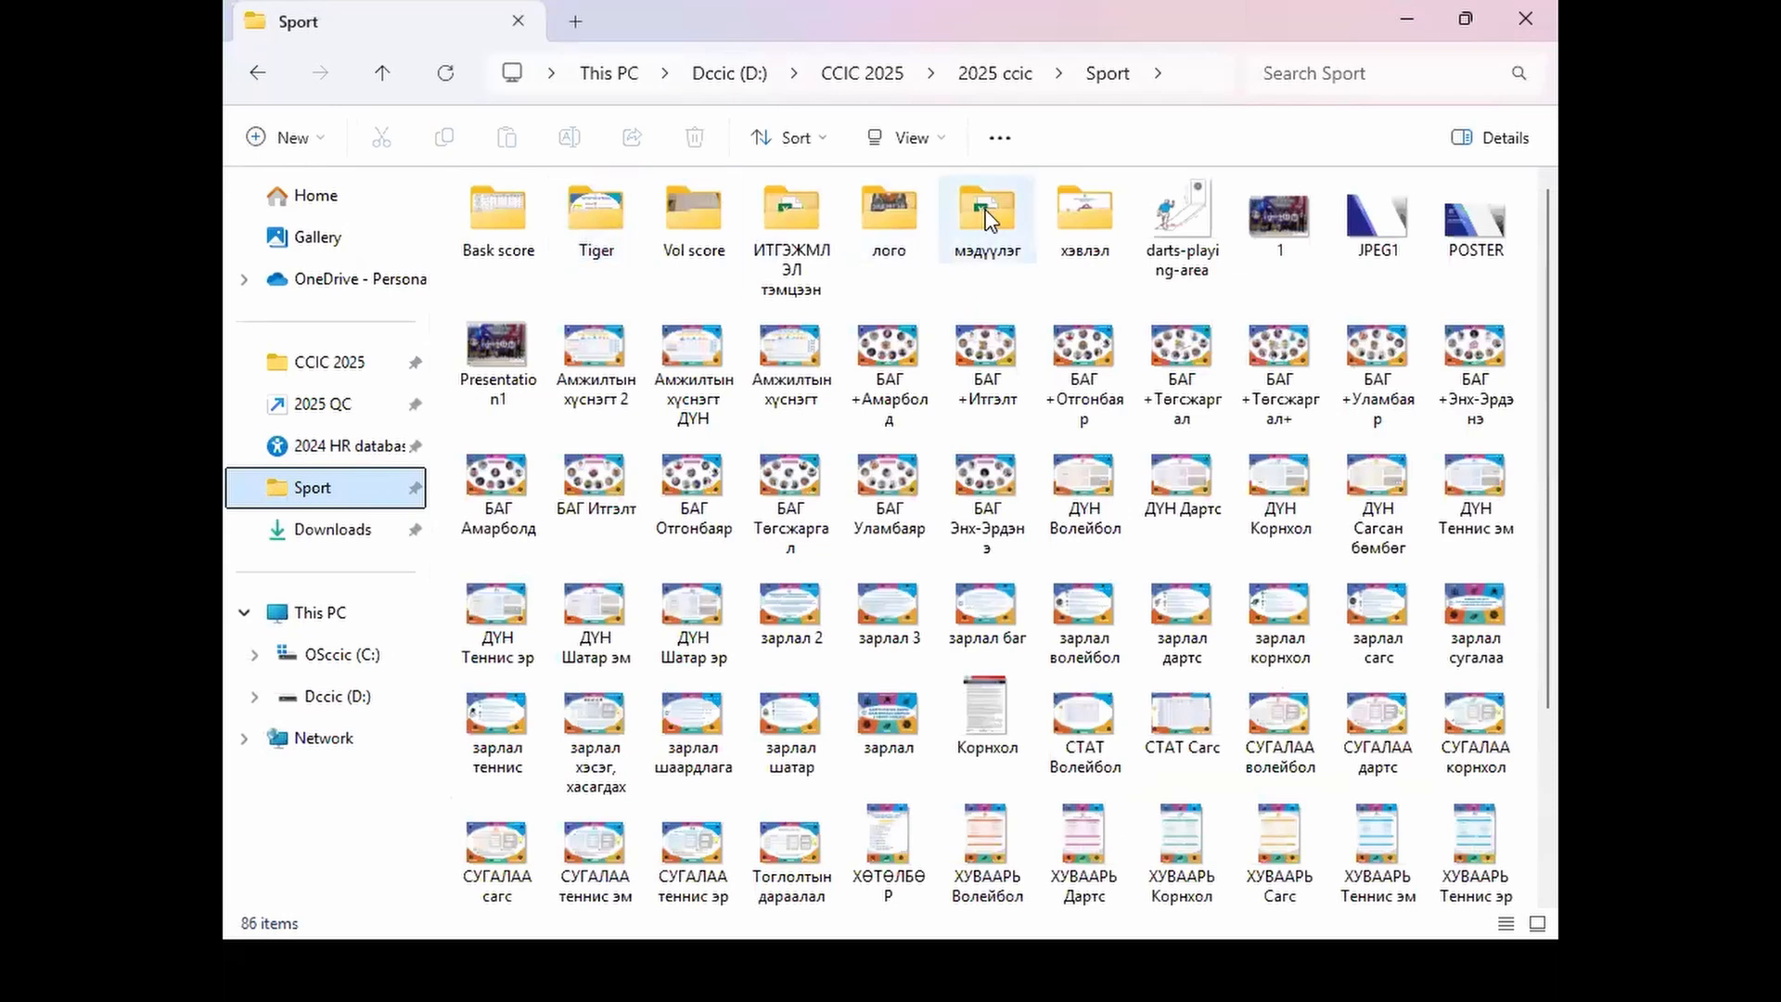
double_click(984, 246)
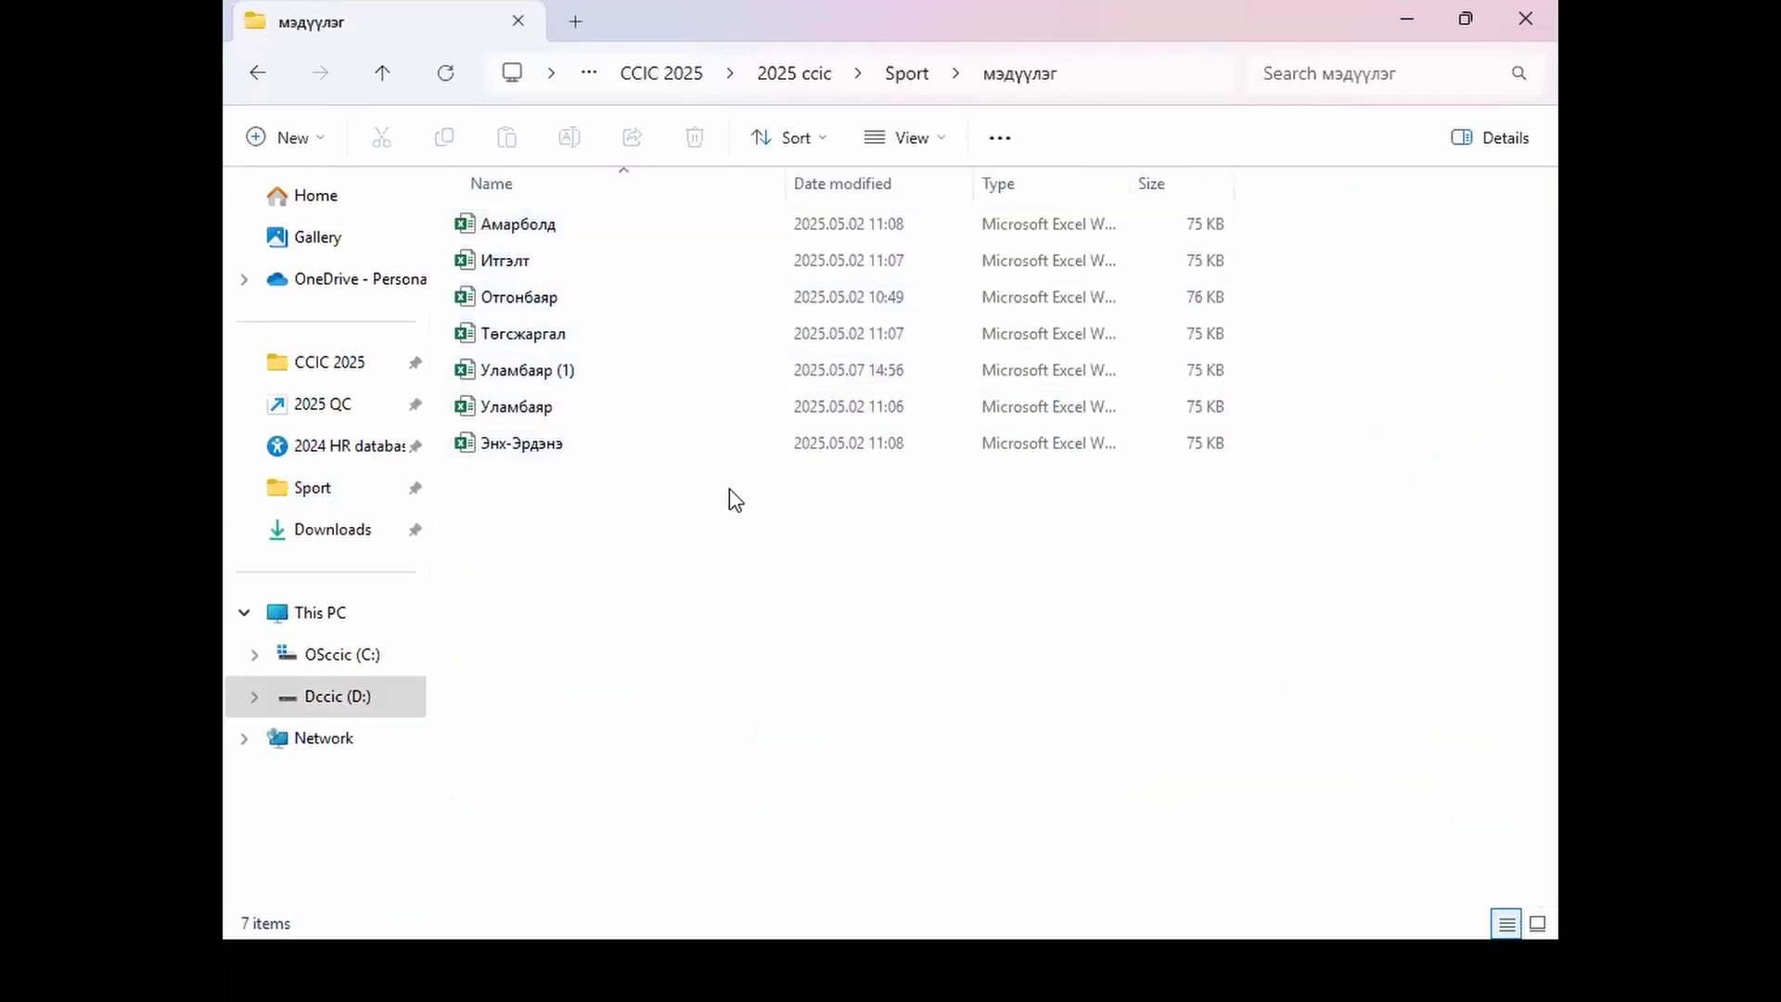
left_click(606, 449)
double_click(605, 449)
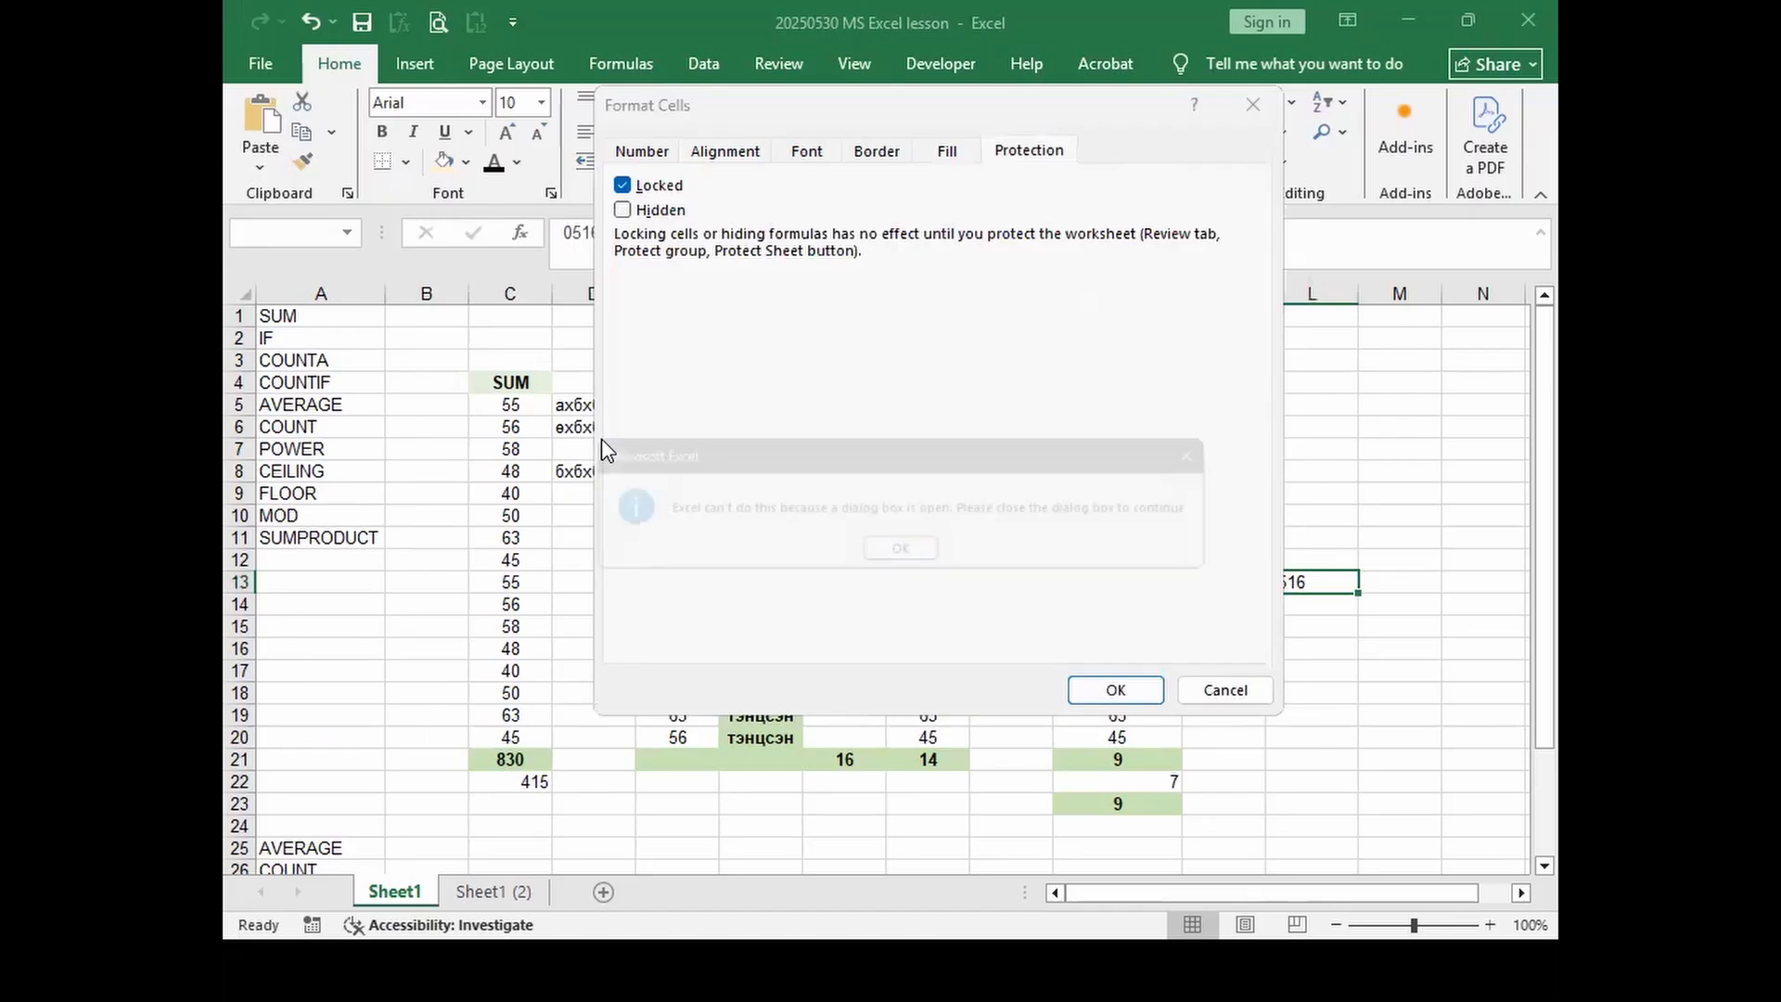
left_click(915, 557)
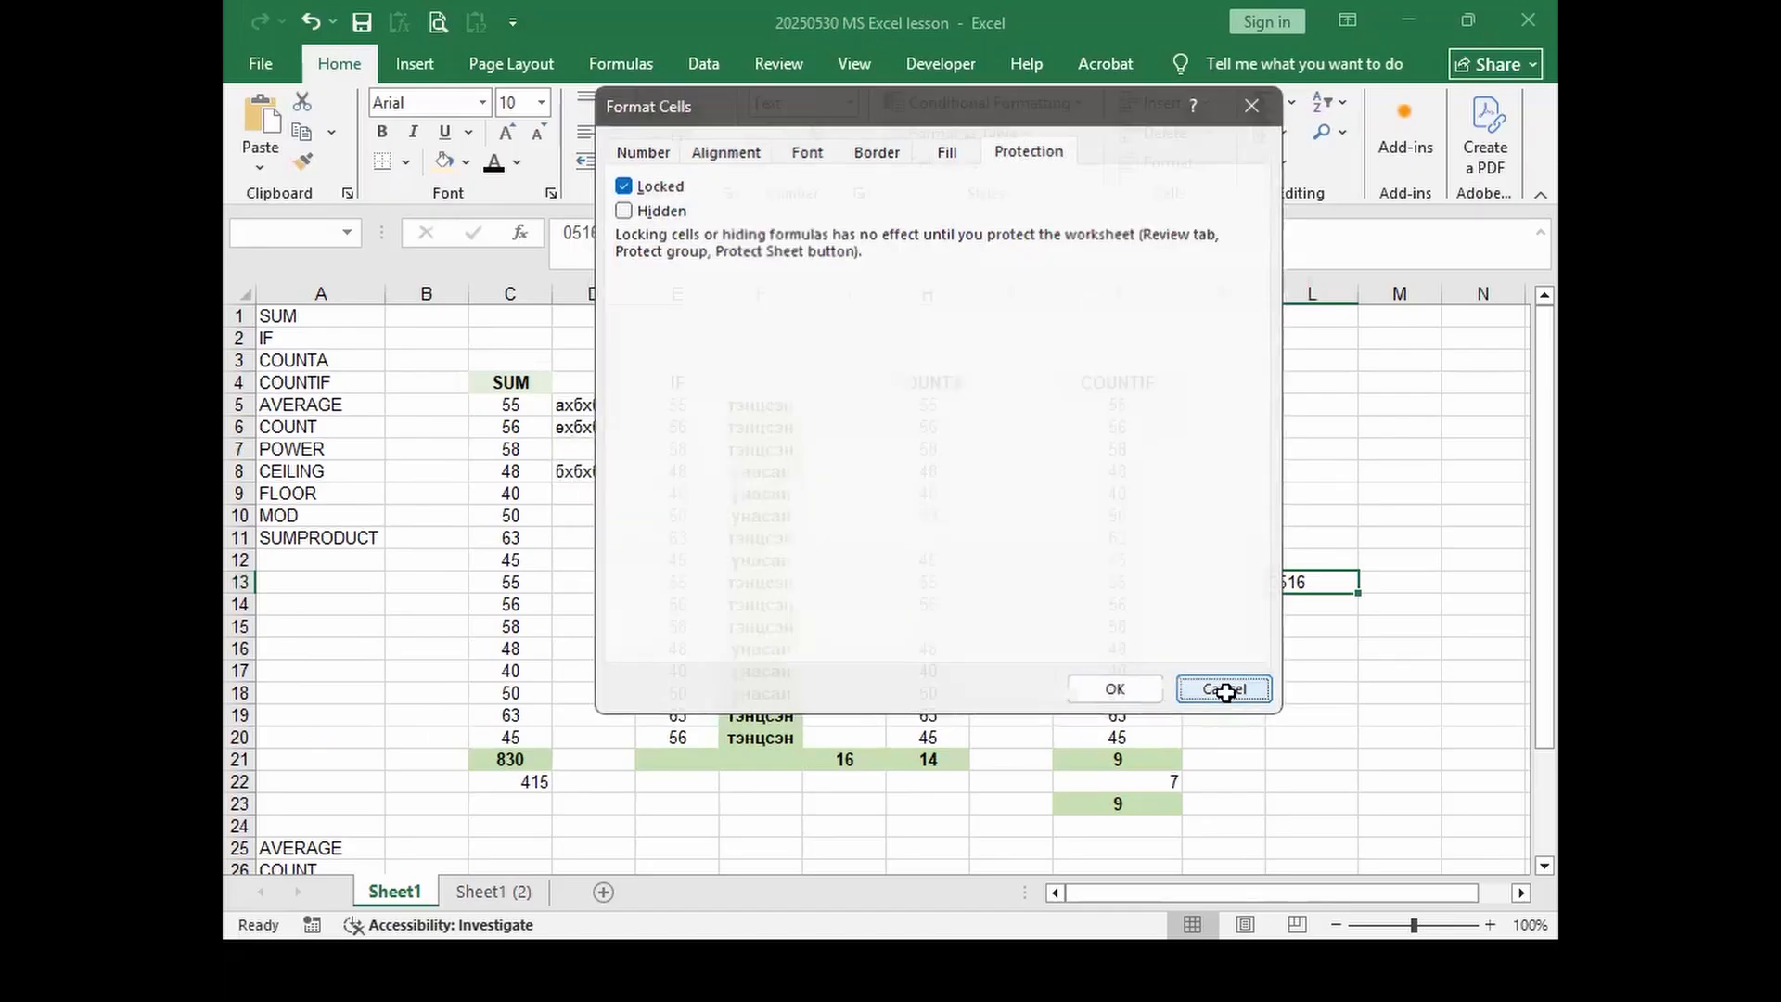
left_click(1225, 689)
Step: Try entering 1 in H105 of the registration sheet and dismiss the protected-sheet warning
left_click(574, 614)
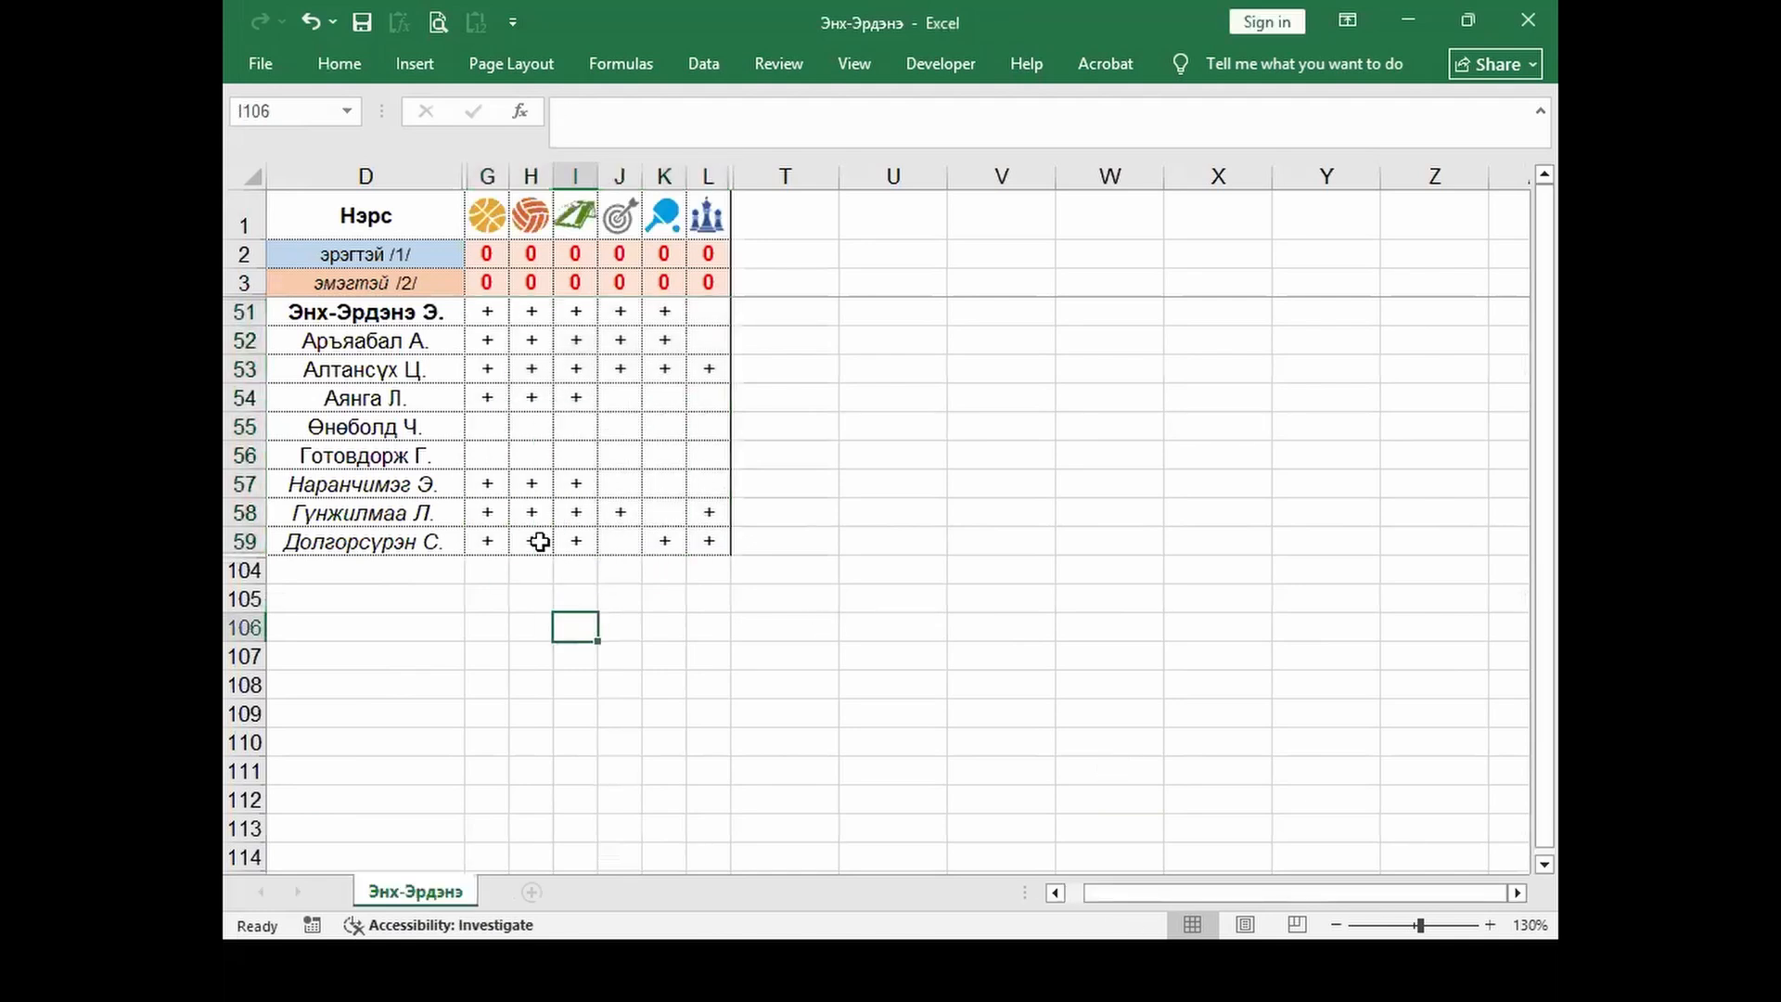
left_click(489, 511)
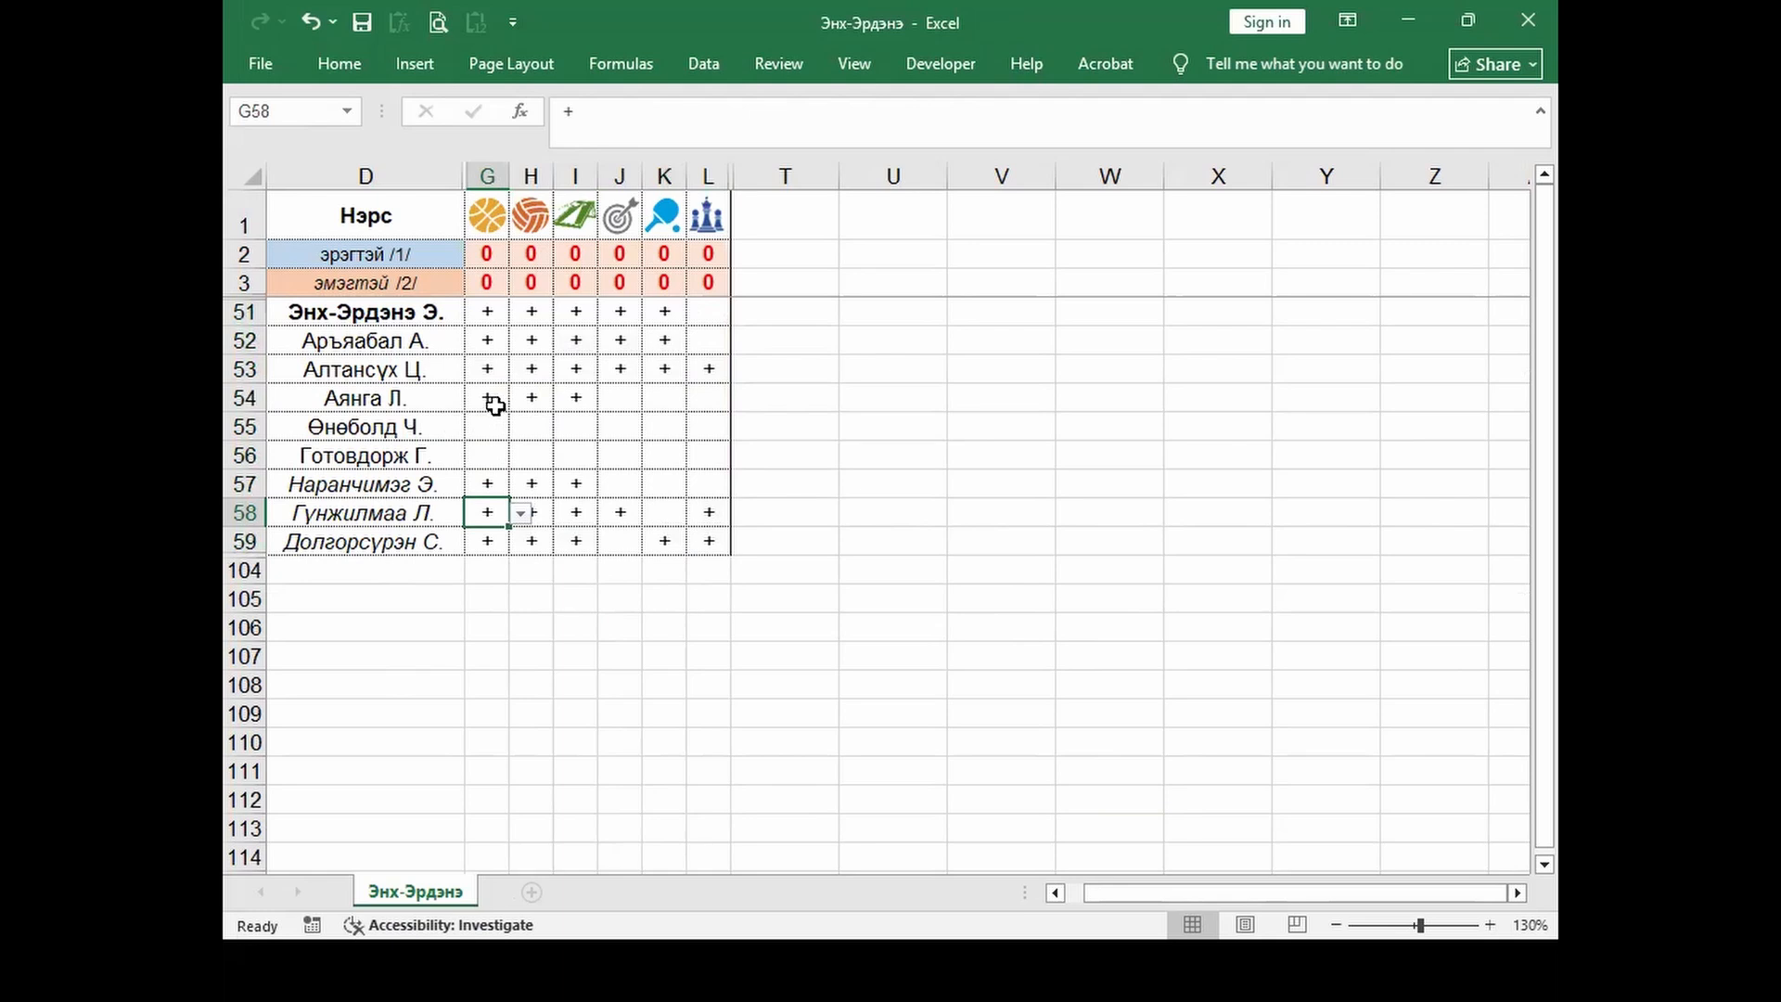
left_click(531, 605)
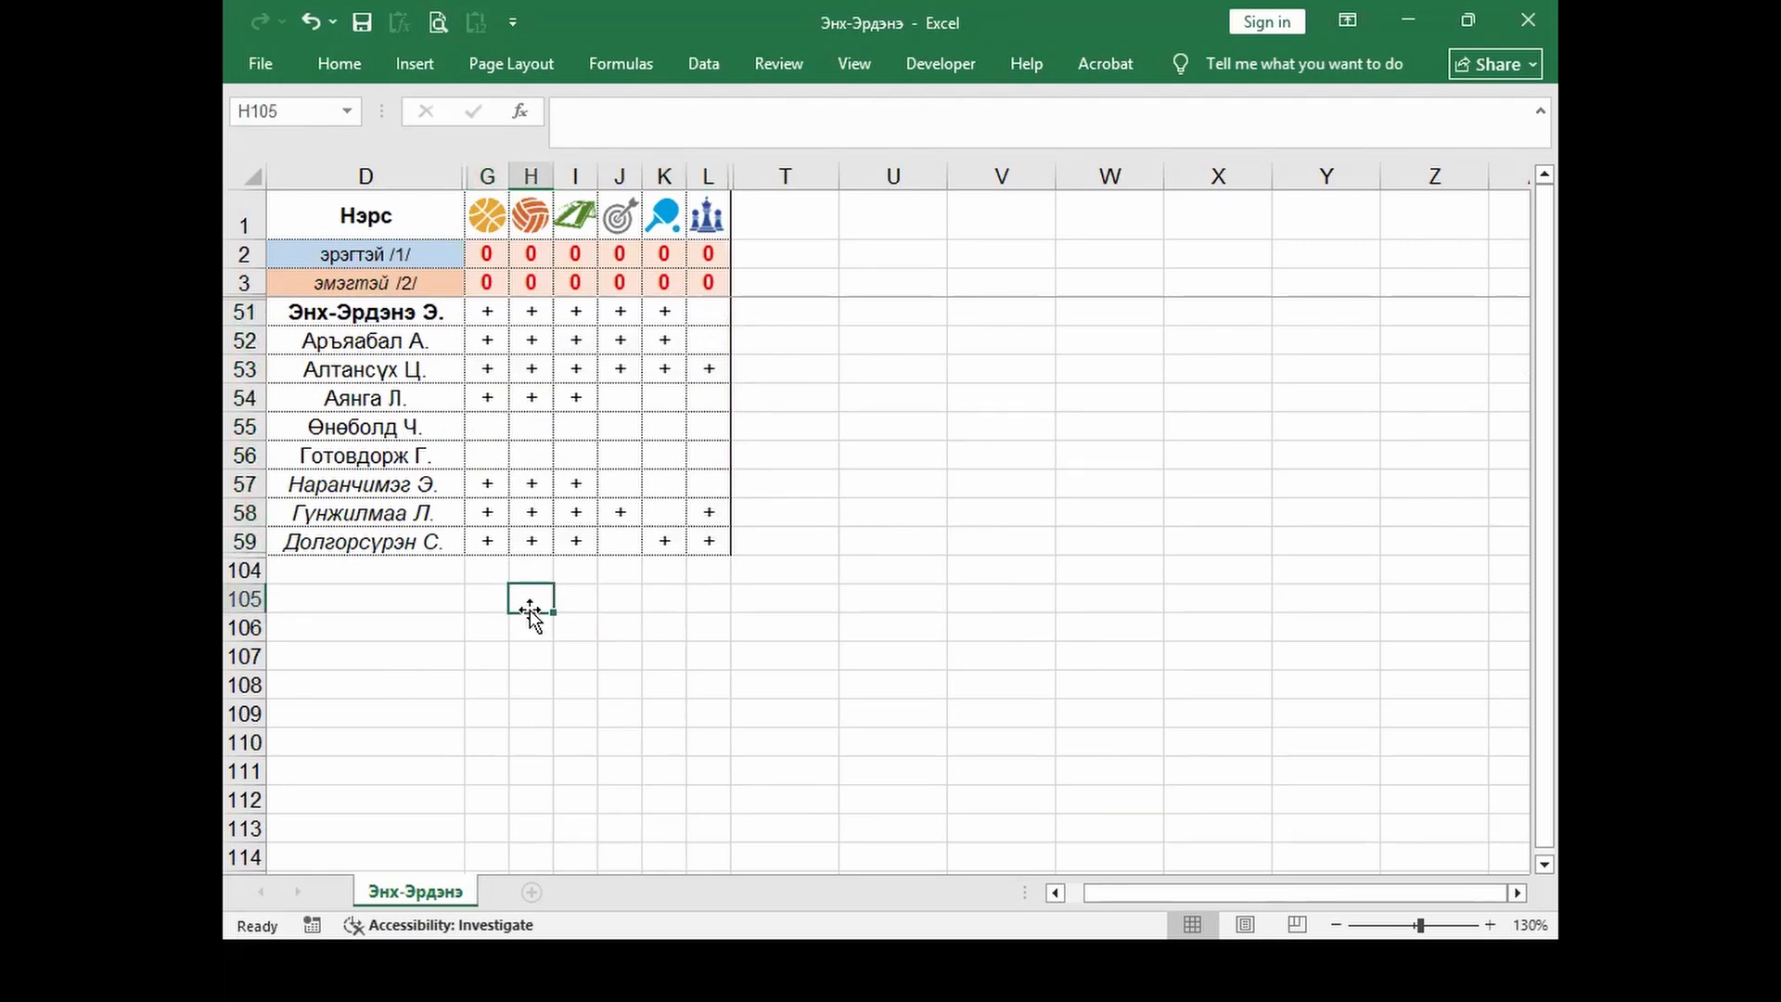
key("1")
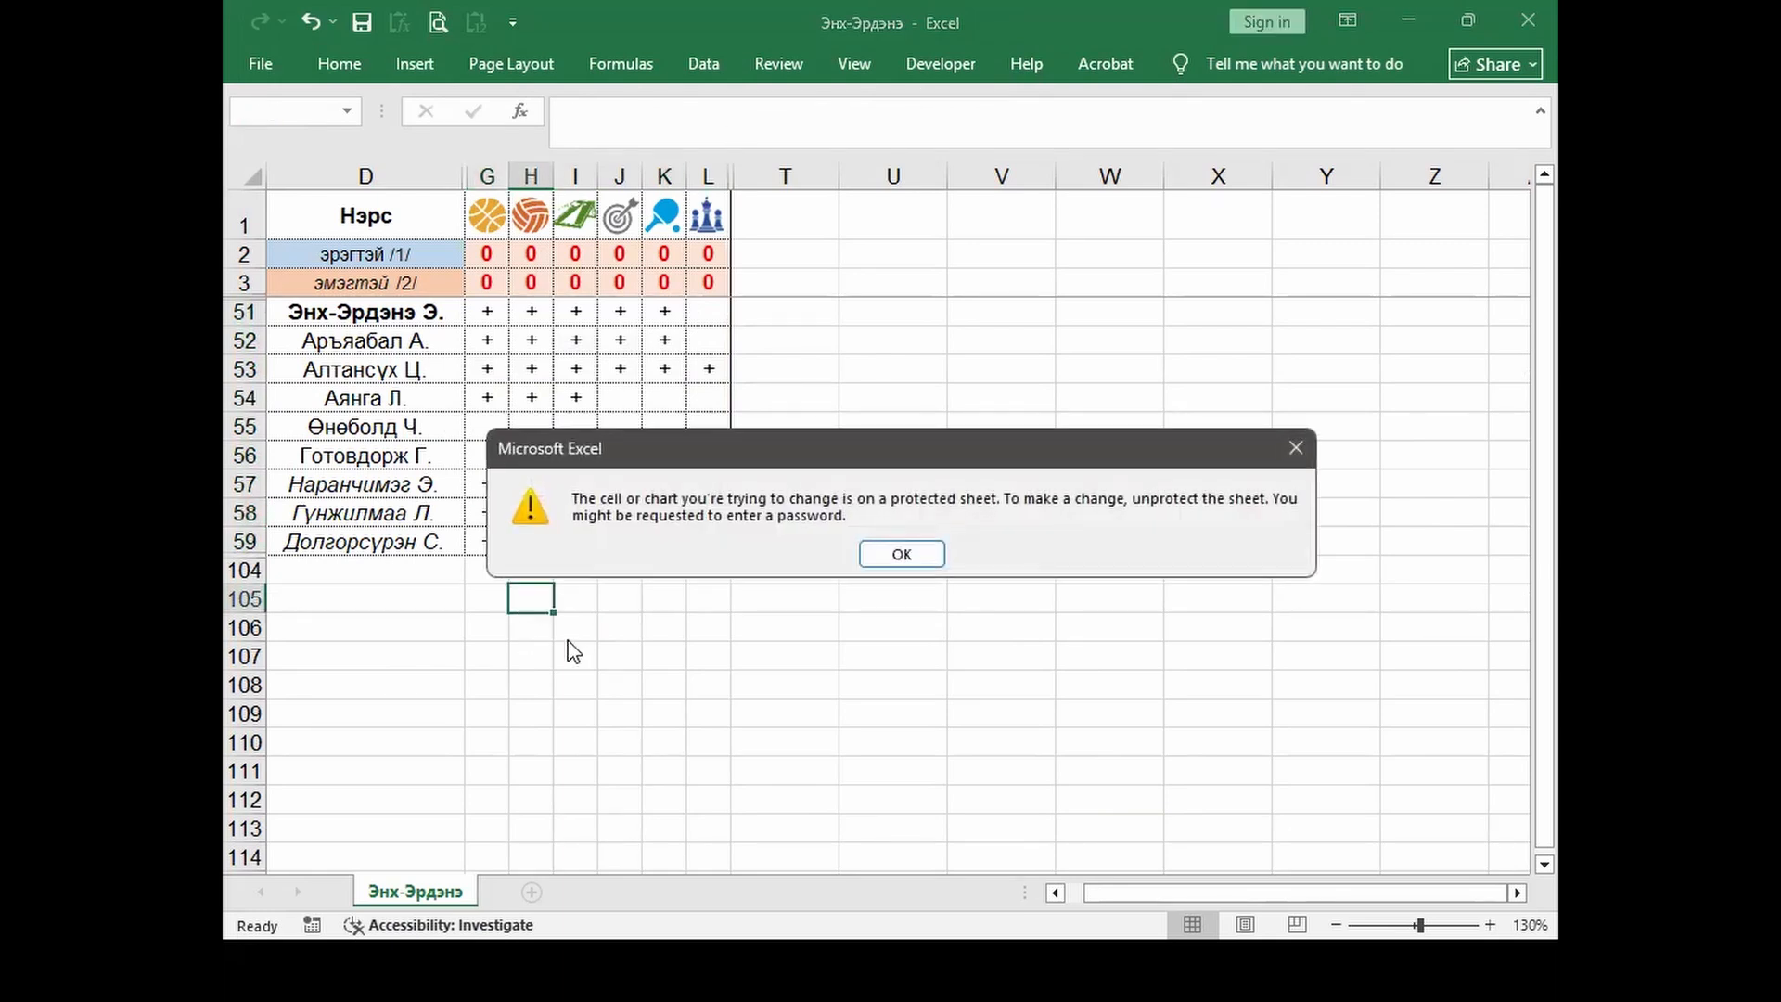
left_click(901, 555)
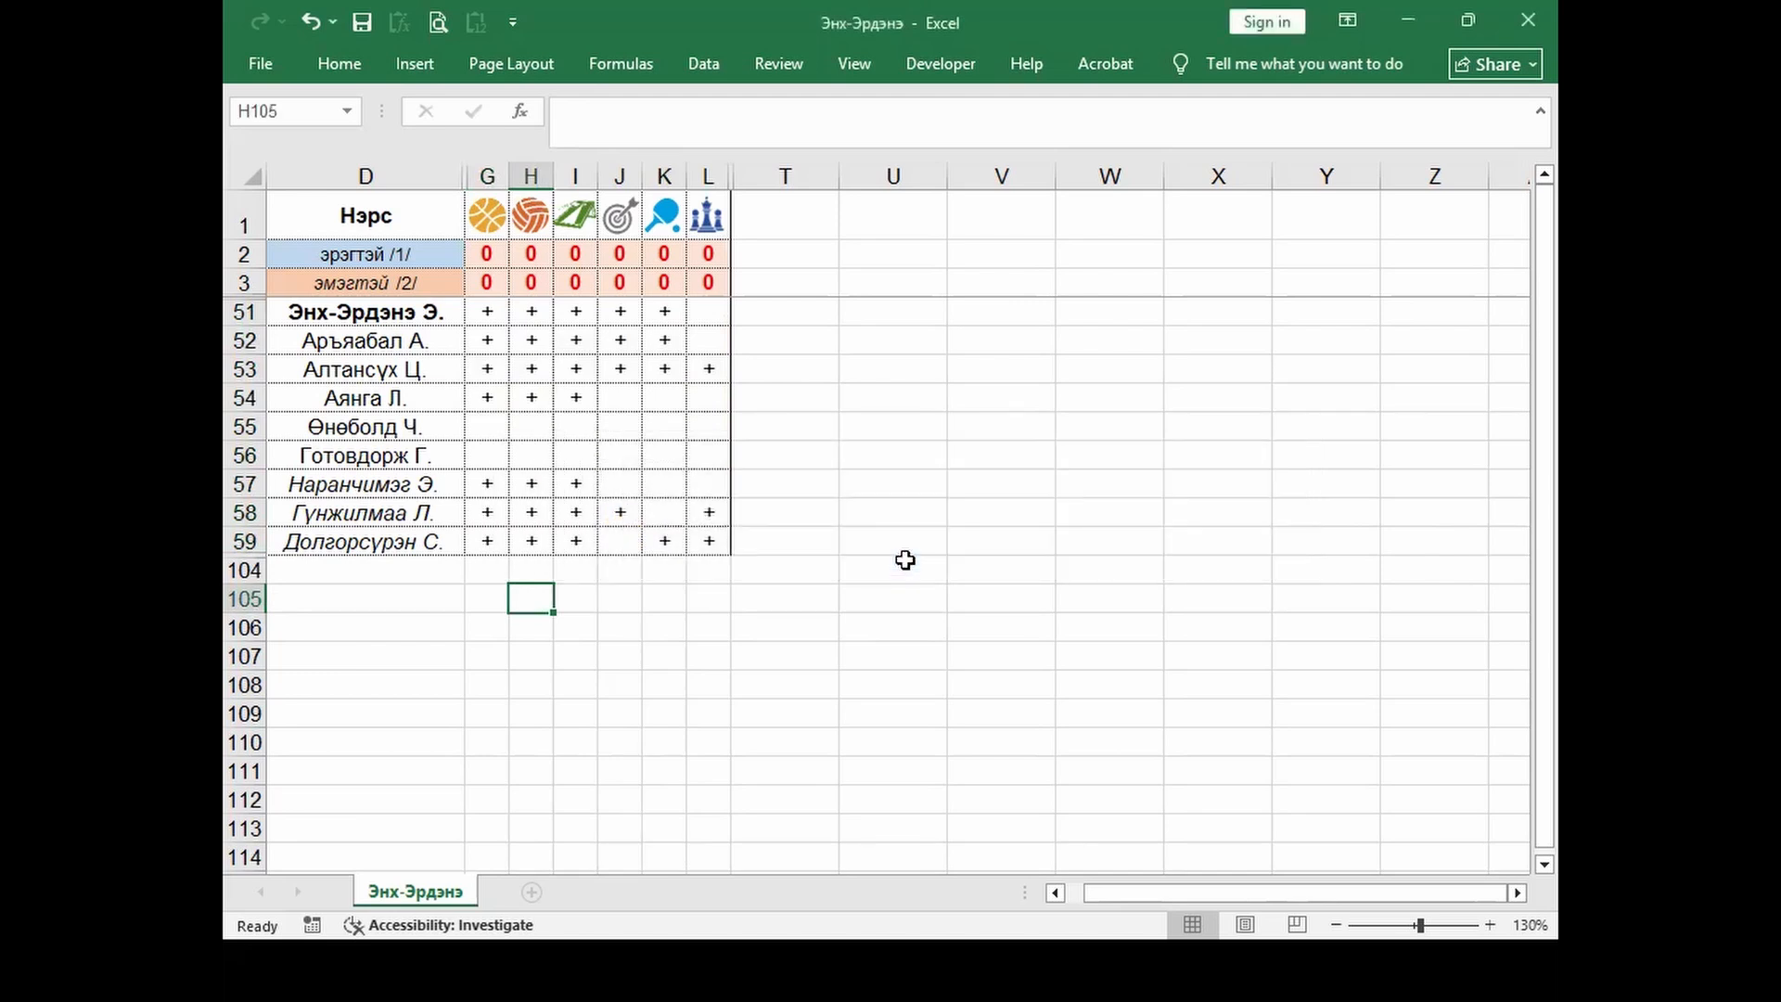
Step: Set G57 to 2 from its list, reject an invalid 6 in G58, then return to the lesson workbook
left_click(490, 486)
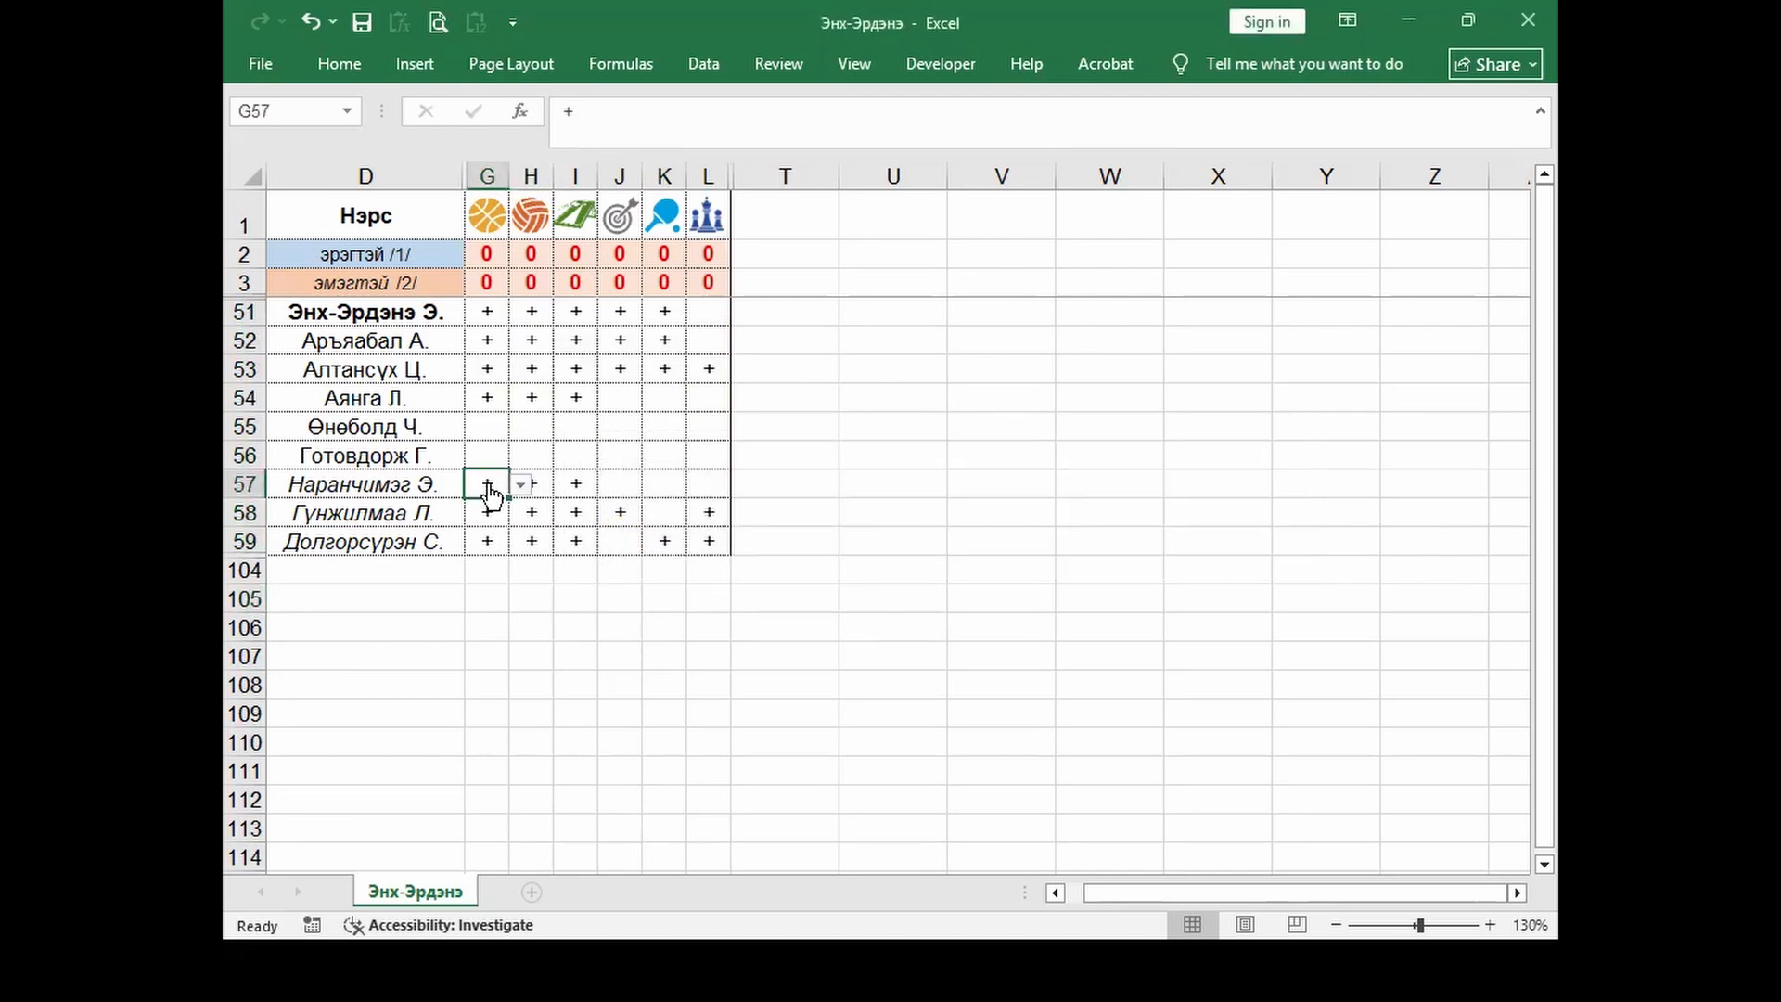
left_click(521, 484)
left_click(549, 495)
left_click(522, 485)
left_click(486, 516)
left_click(497, 522)
type("6")
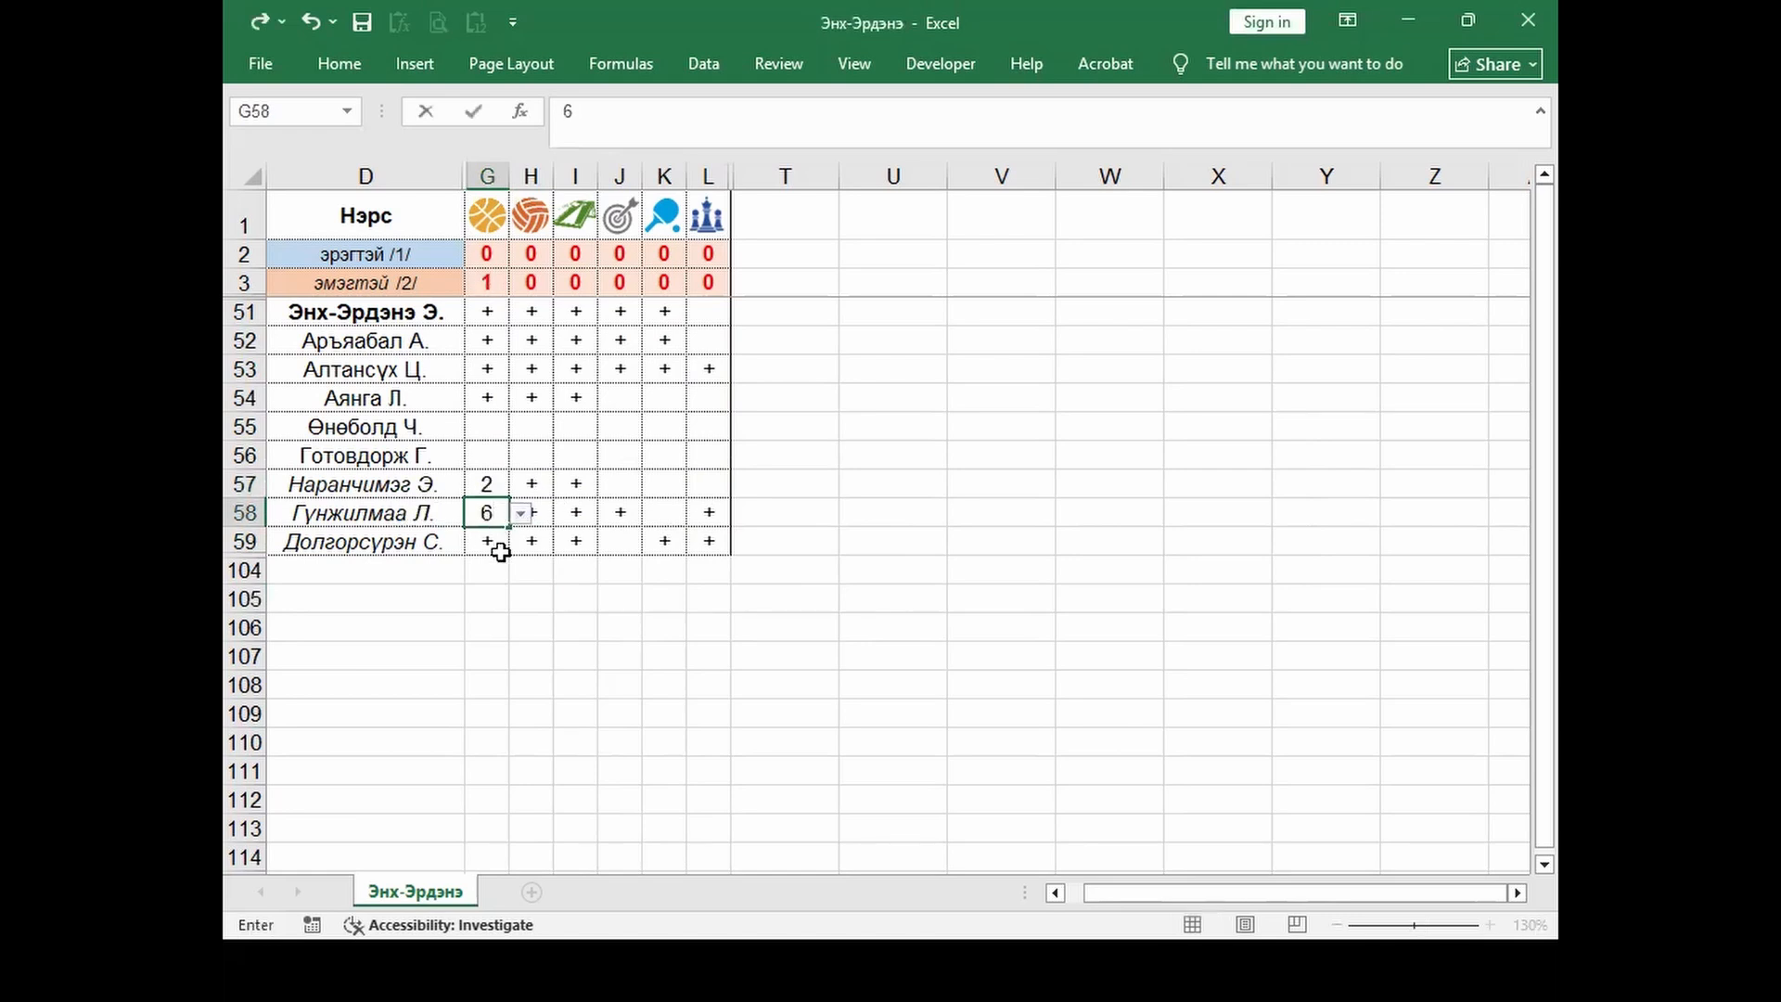
left_click(501, 545)
left_click(900, 554)
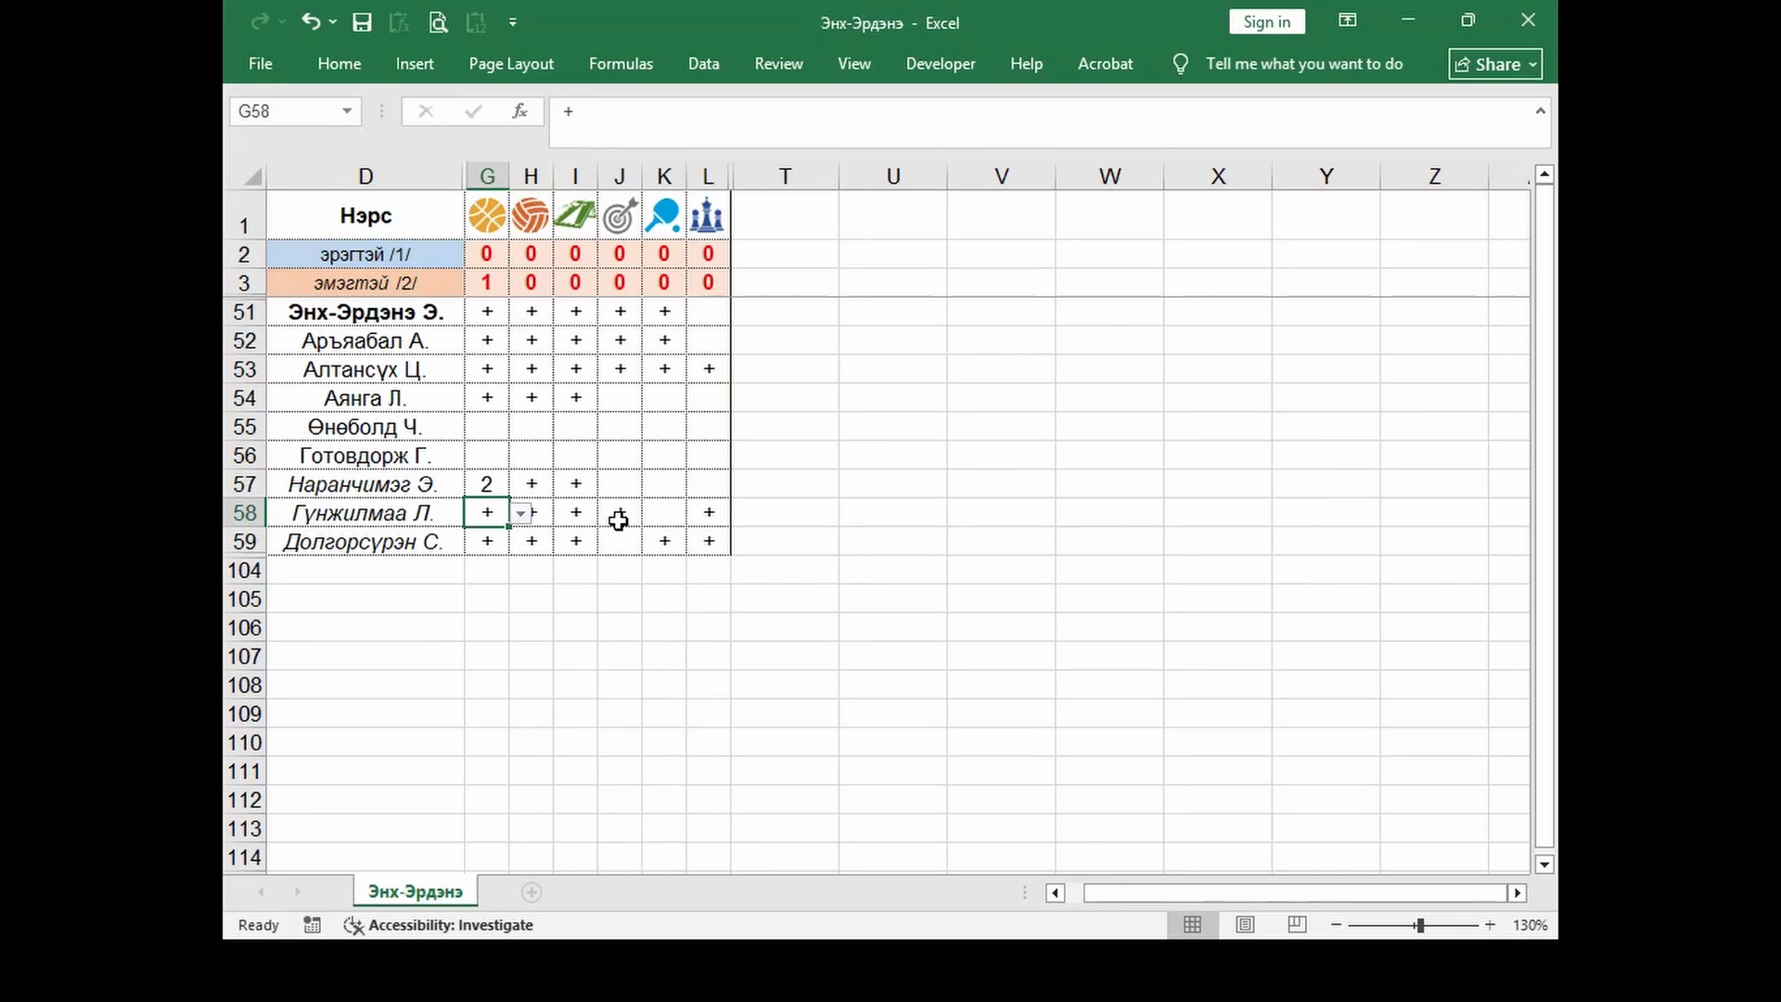
key("alt+Tab")
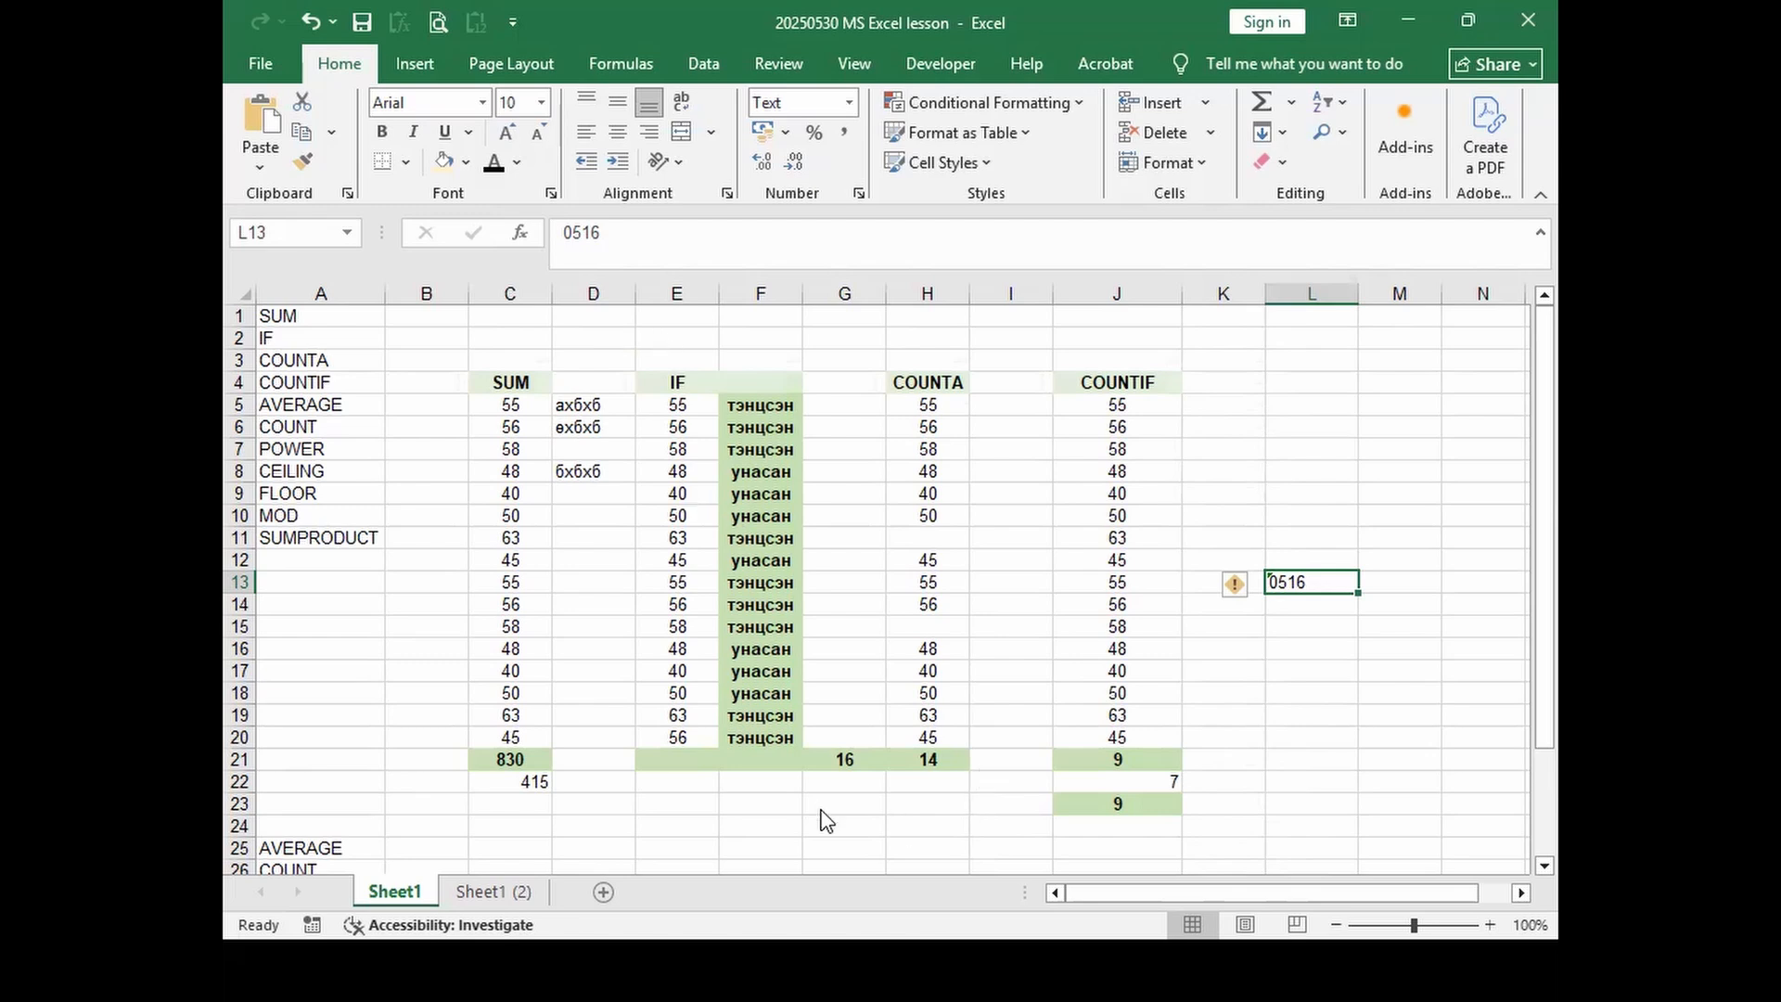
key("alt+Tab")
key("alt+Tab")
key("alt+Tab")
key("alt+Tab")
key("alt+Tab")
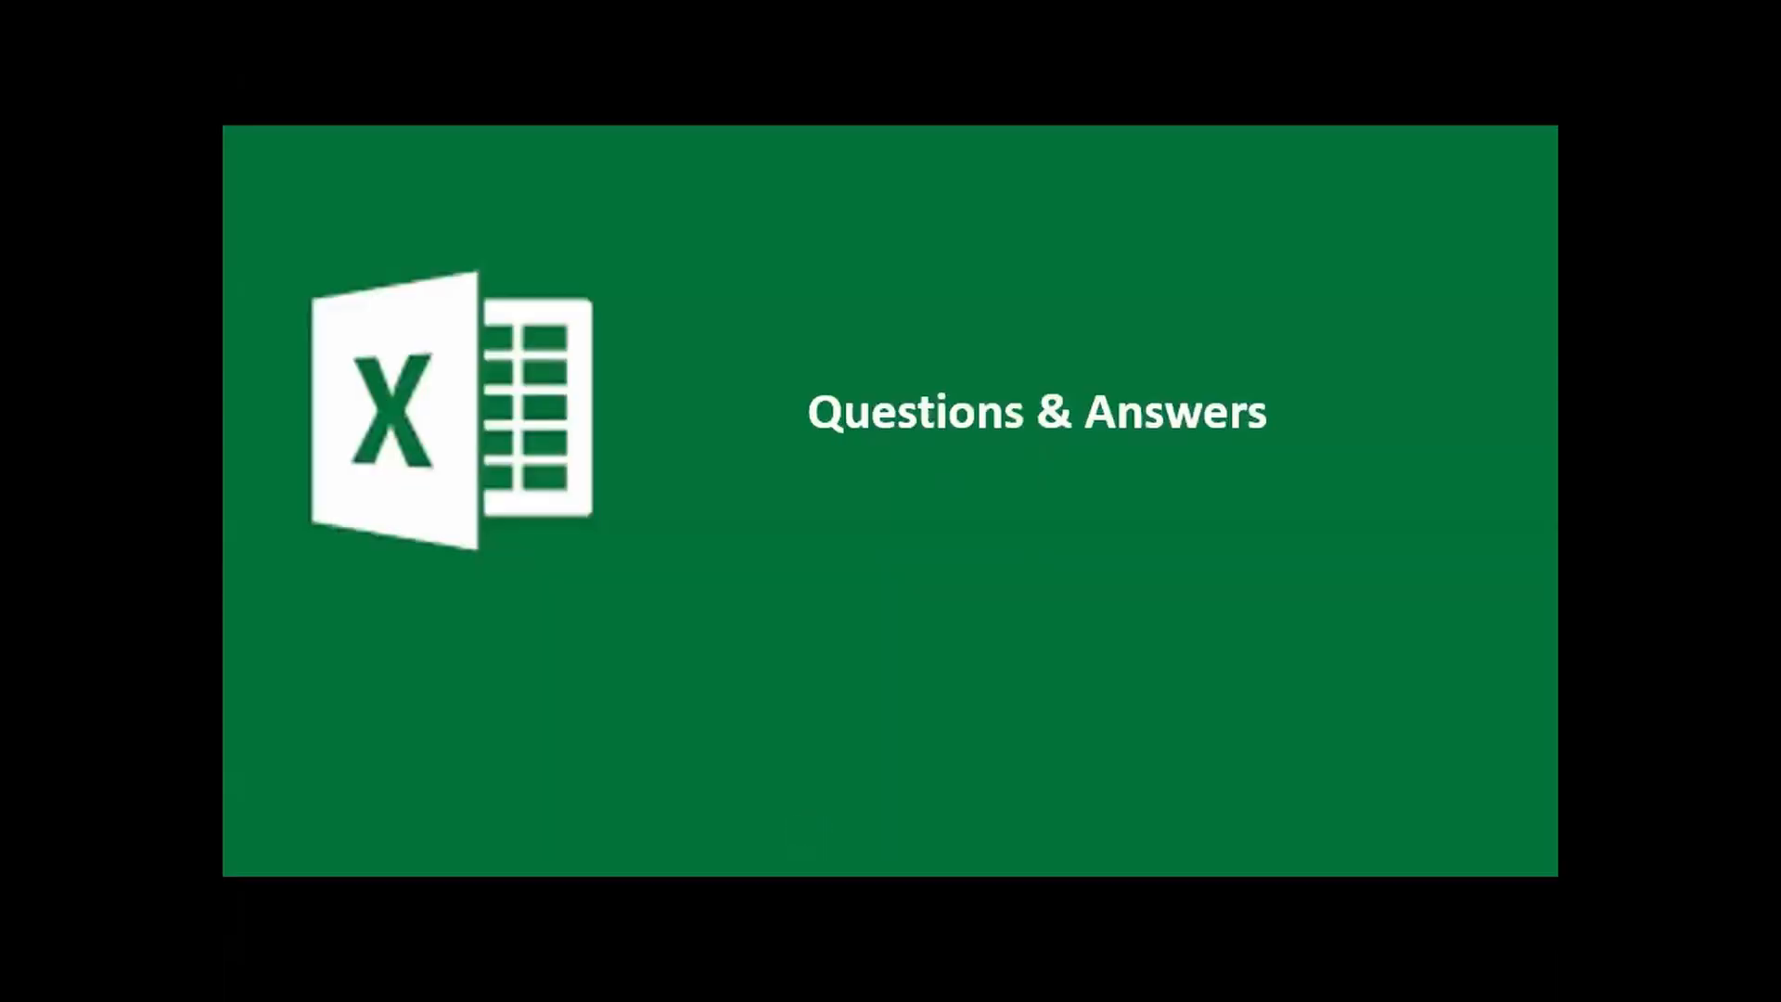
key("Left")
key("Left")
key("Left")
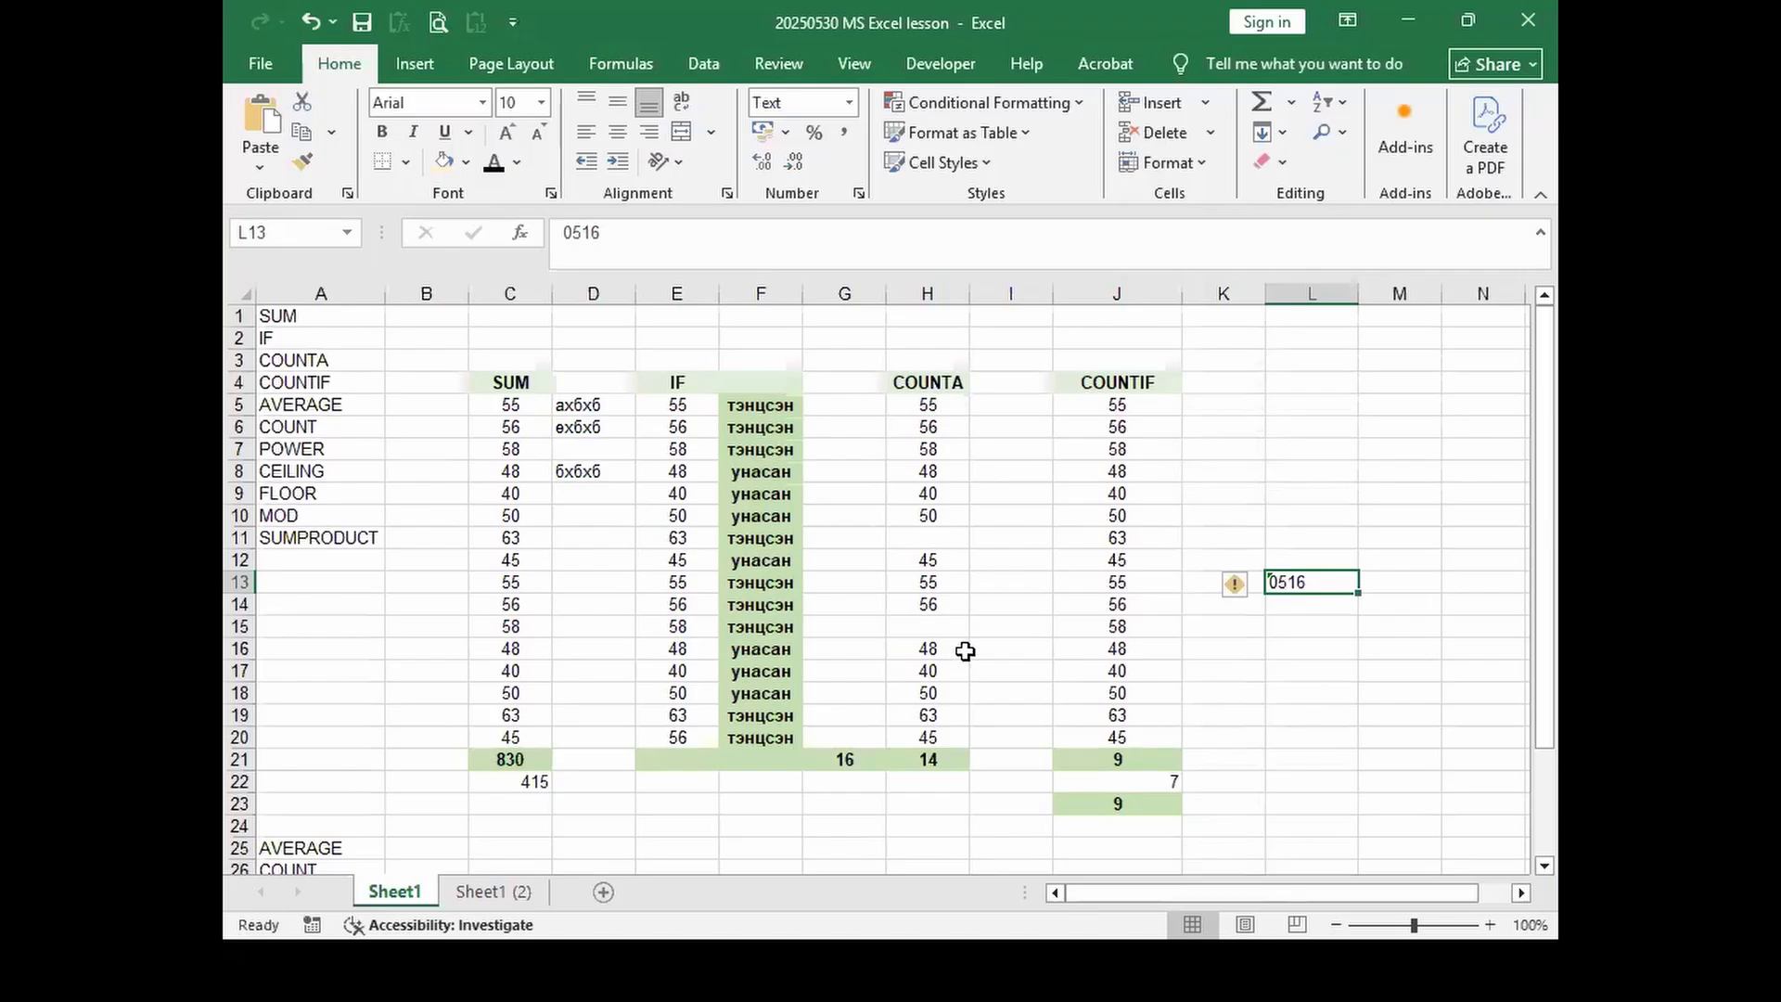
Step: Open and close Format Cells' Alignment settings, then view the Insert ribbon
left_click(728, 194)
left_click(1256, 104)
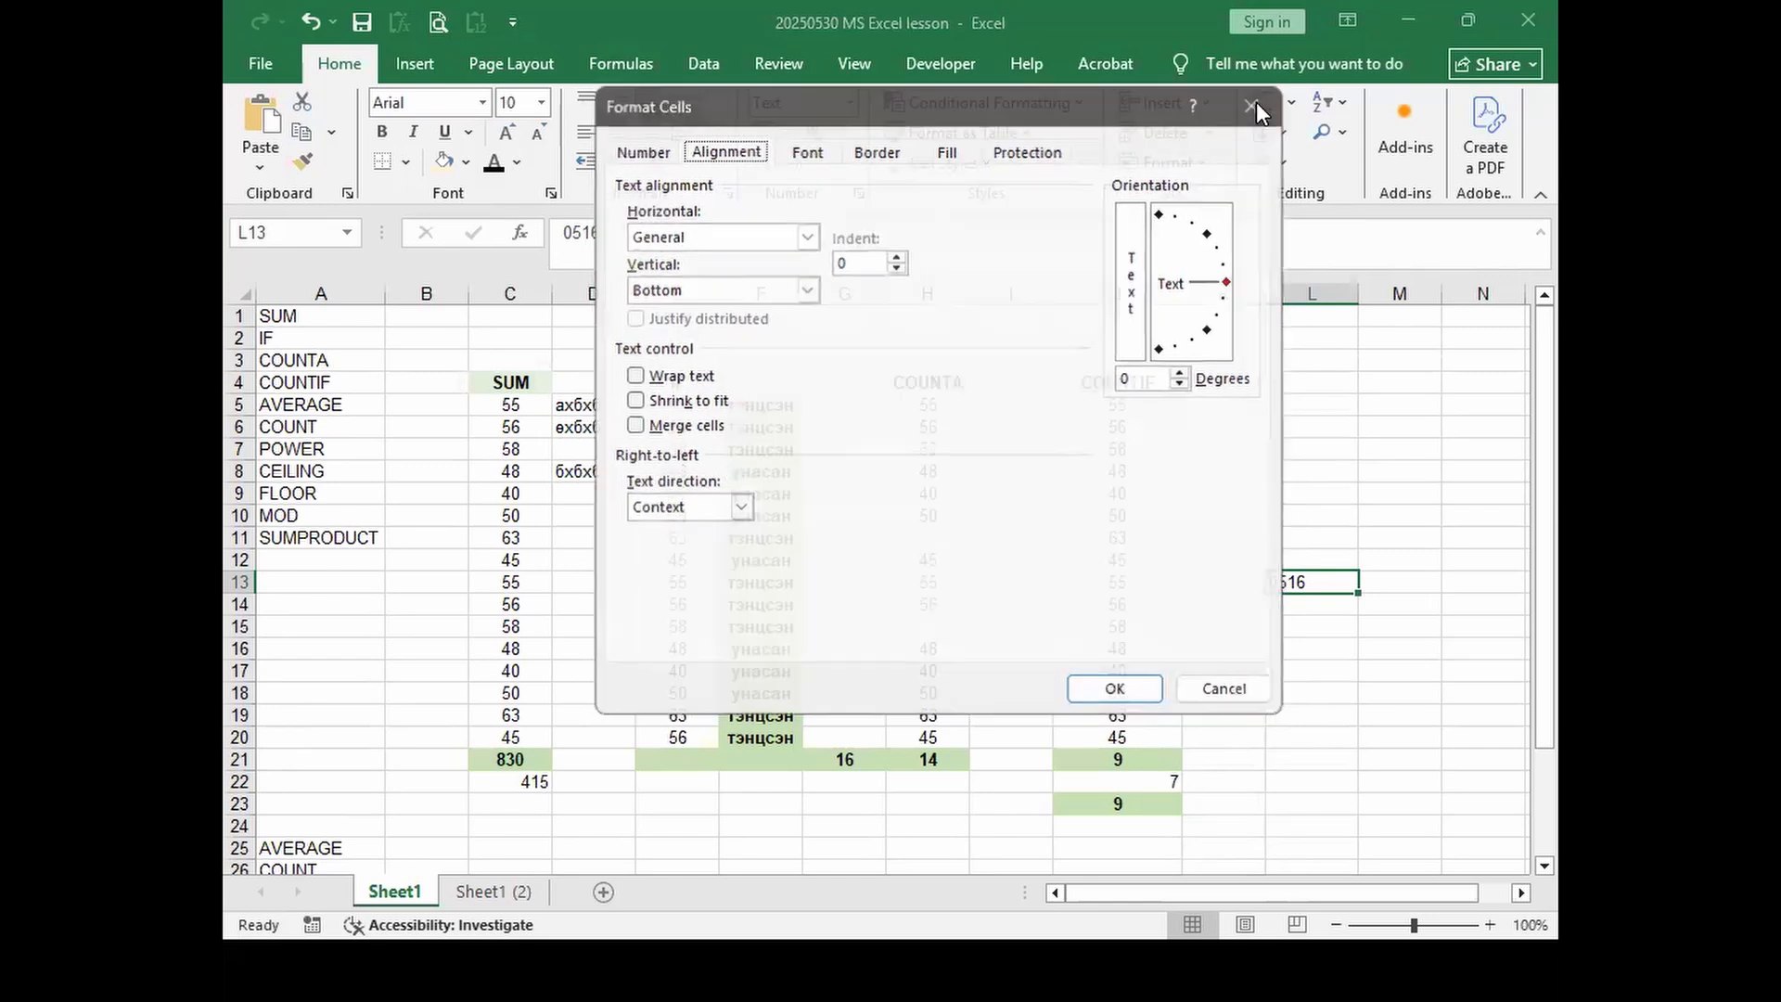
left_click(422, 63)
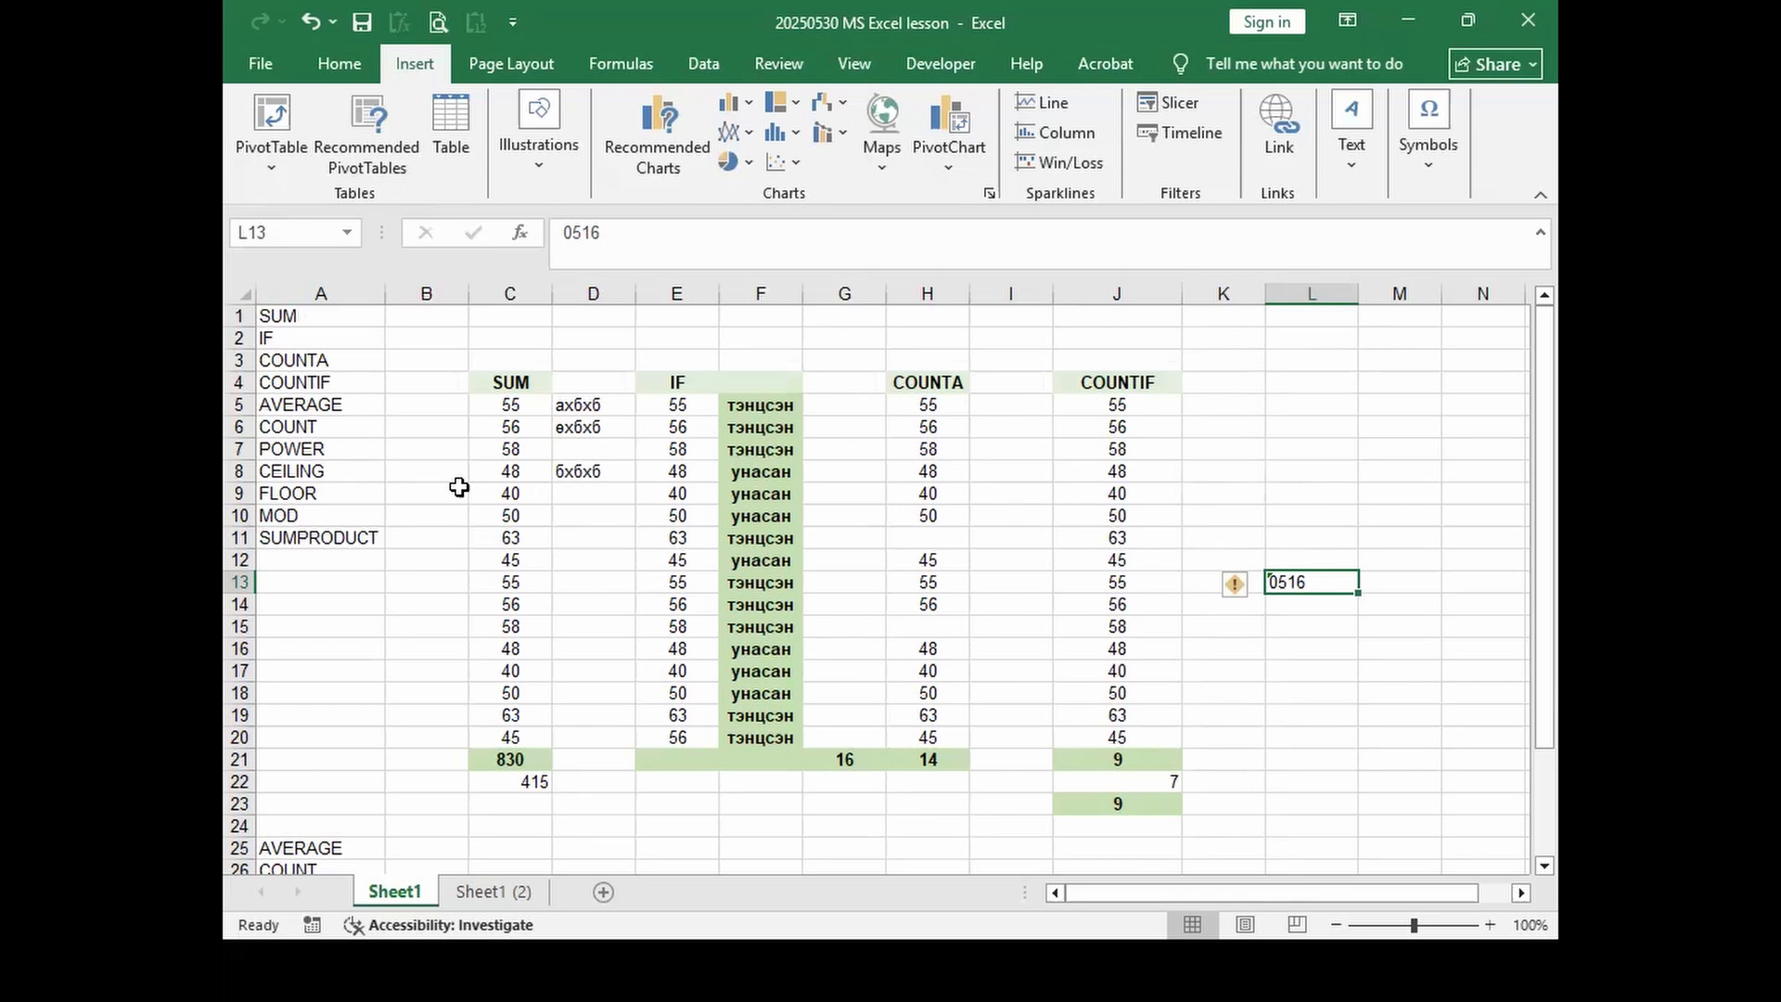
Step: Select the SUM values C4:C22 and header cells D3 to H3, then show Page Layout options
left_click_drag(505, 382, 515, 826)
left_click_drag(569, 364, 1357, 378)
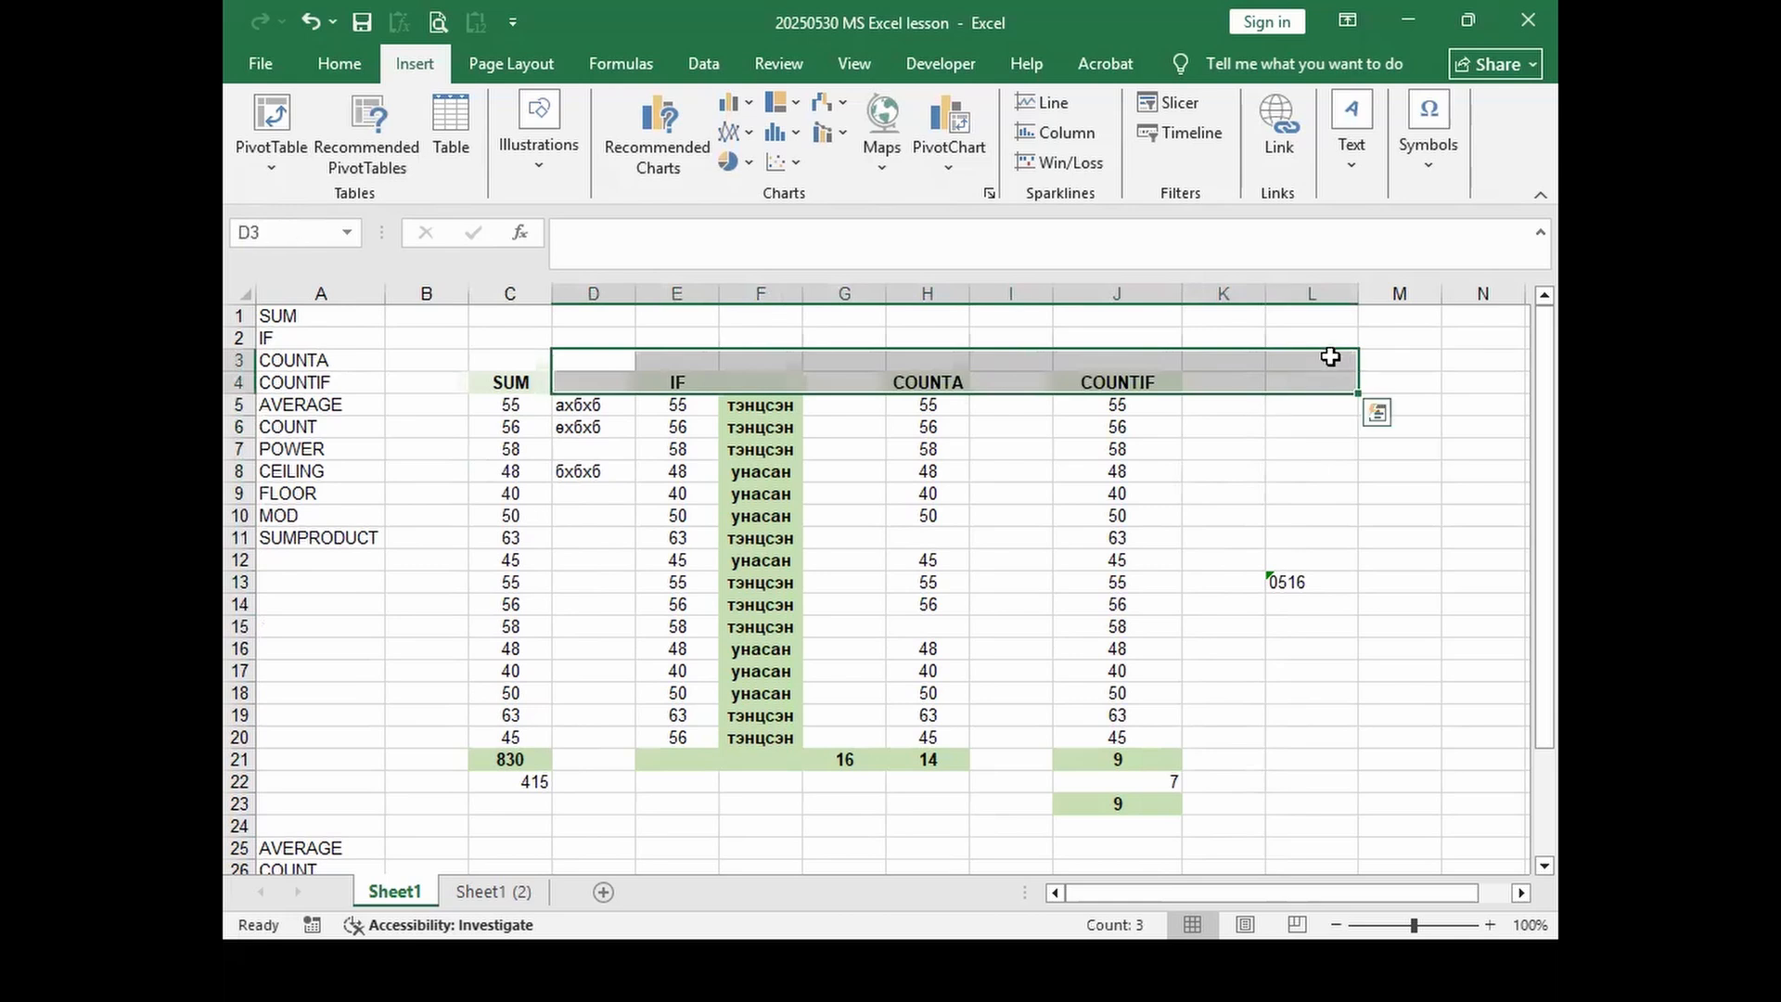
left_click(581, 362)
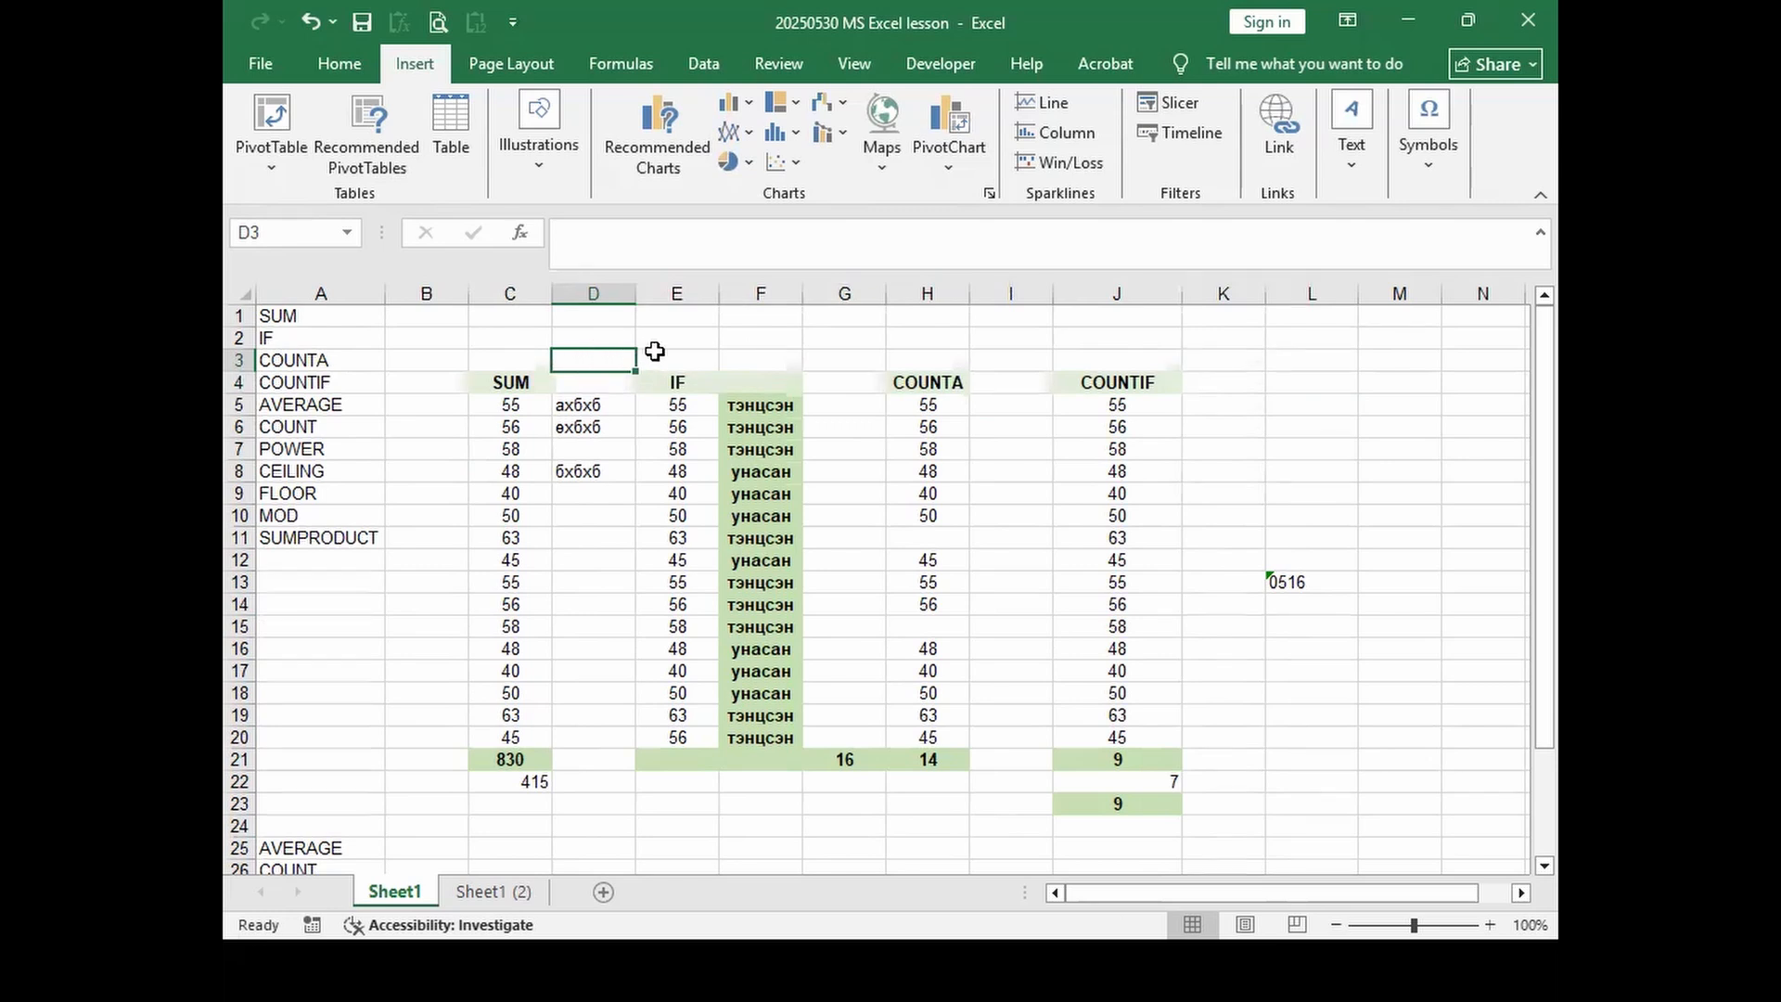
left_click_drag(652, 353, 1135, 372)
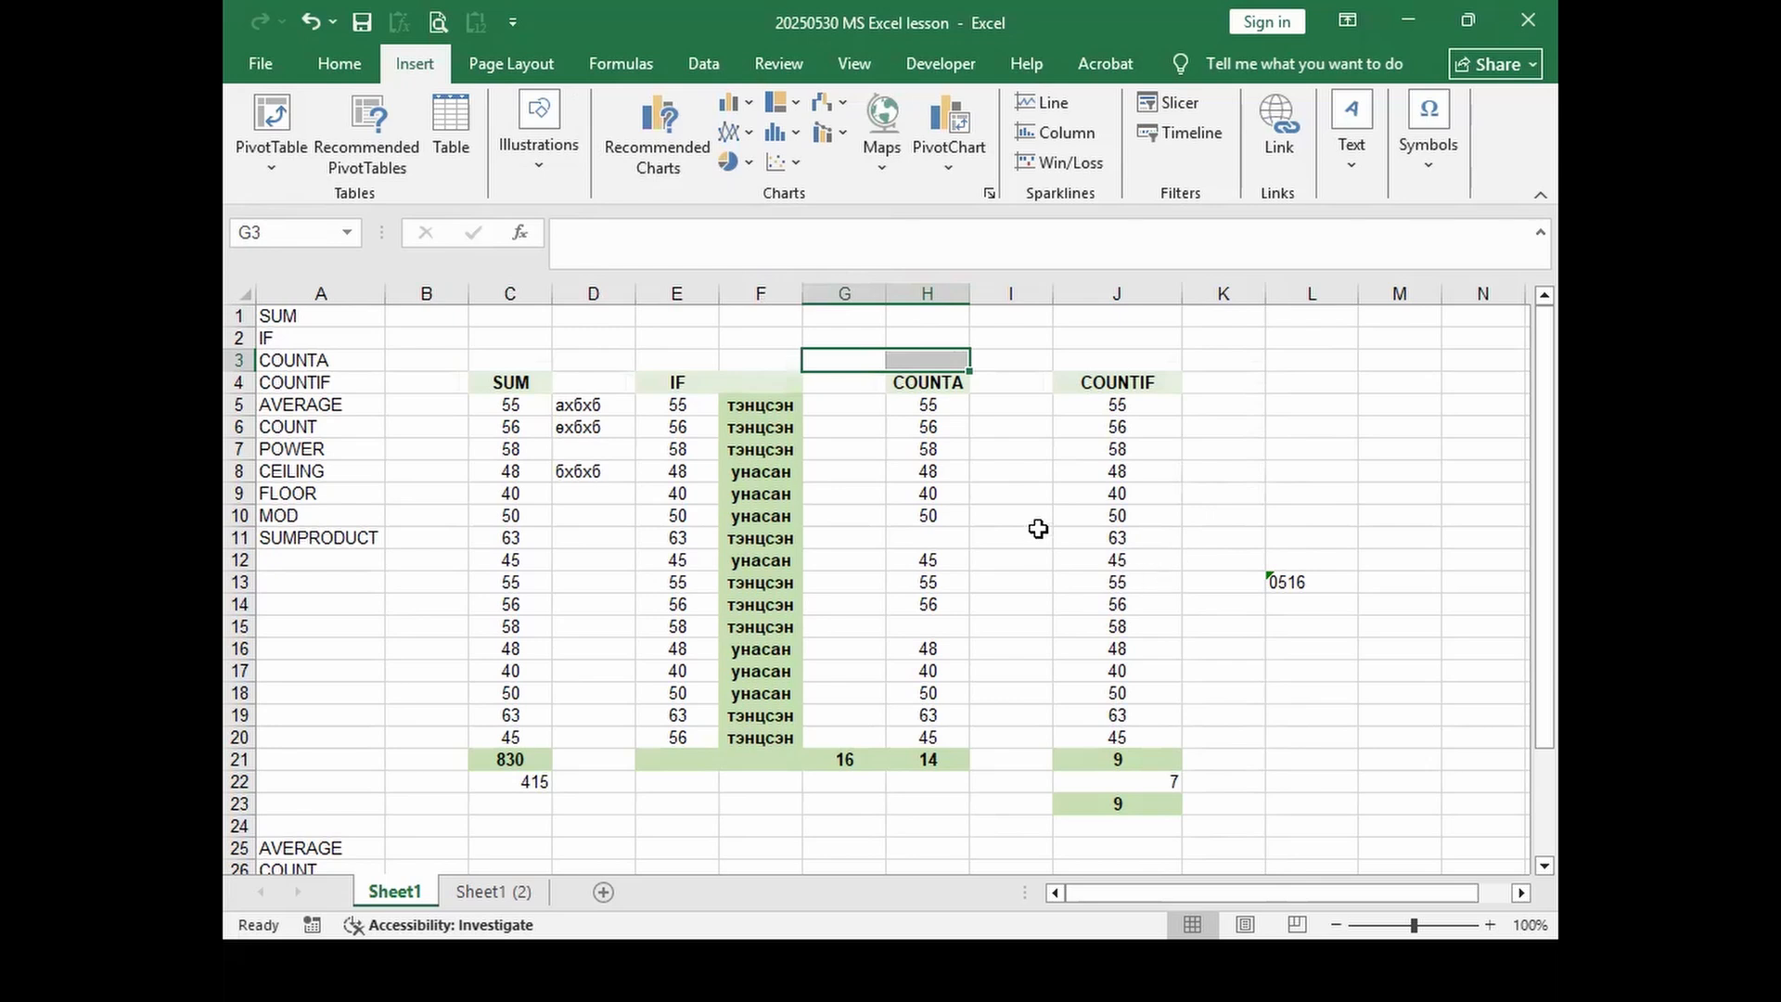
left_click(505, 63)
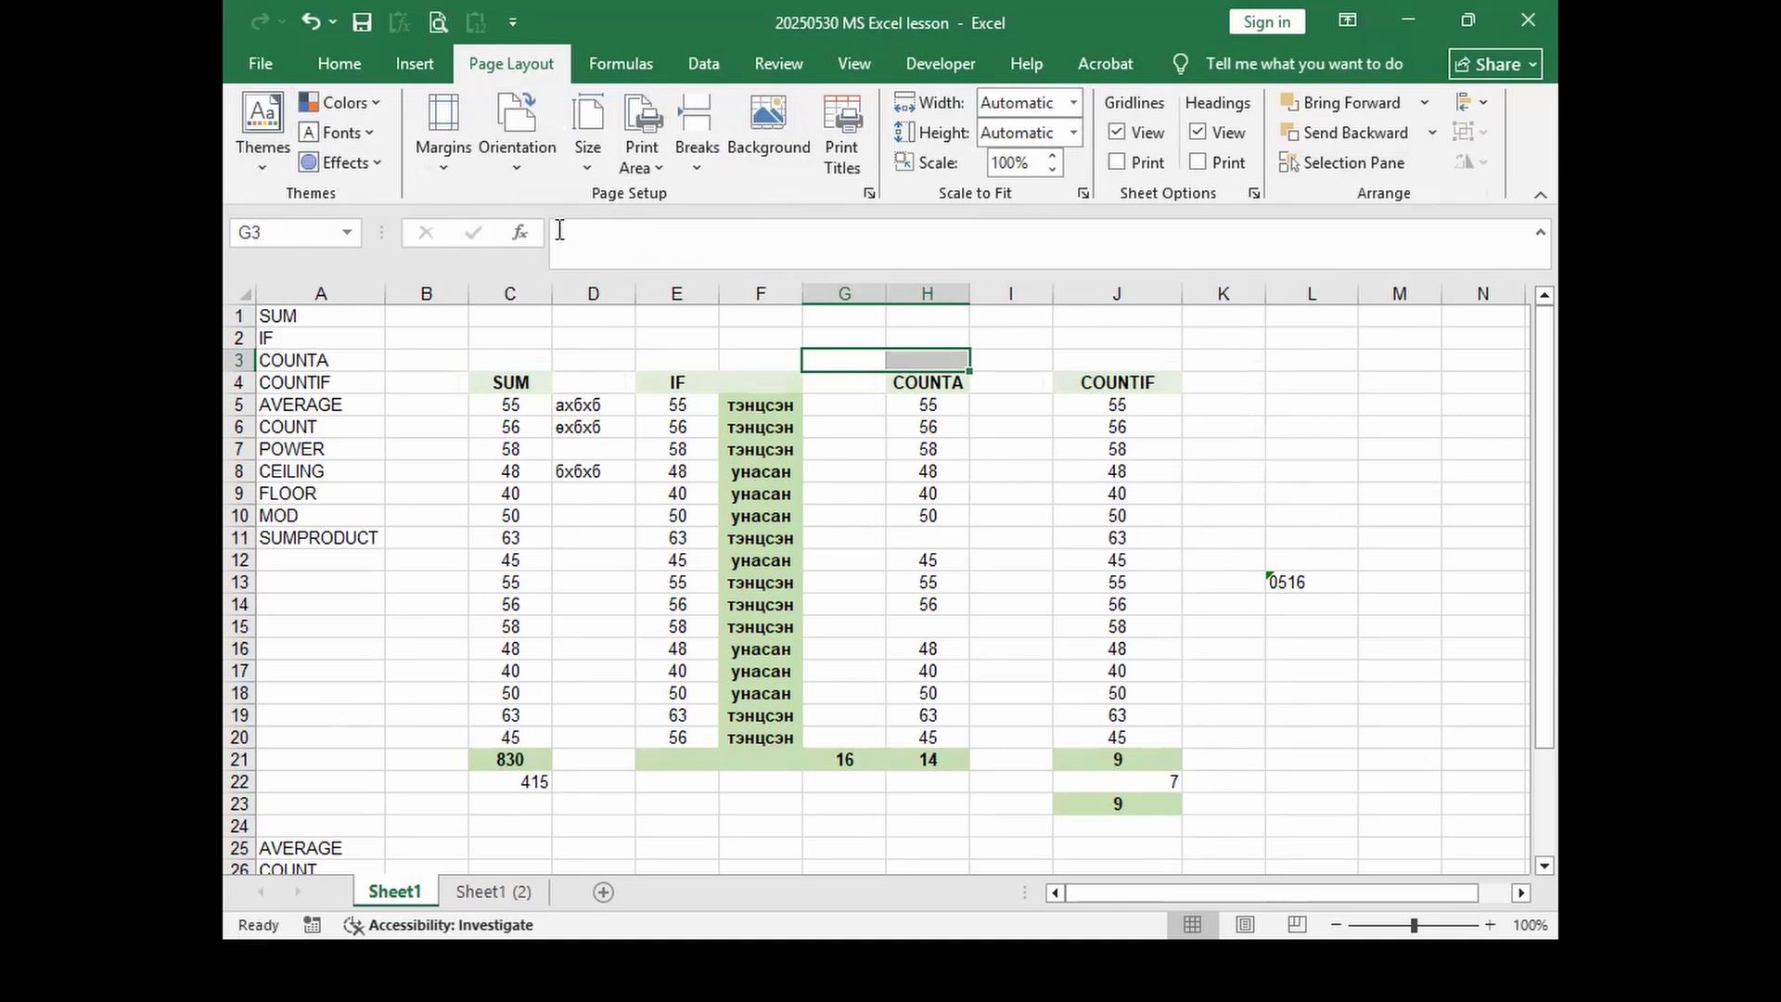
left_click(870, 194)
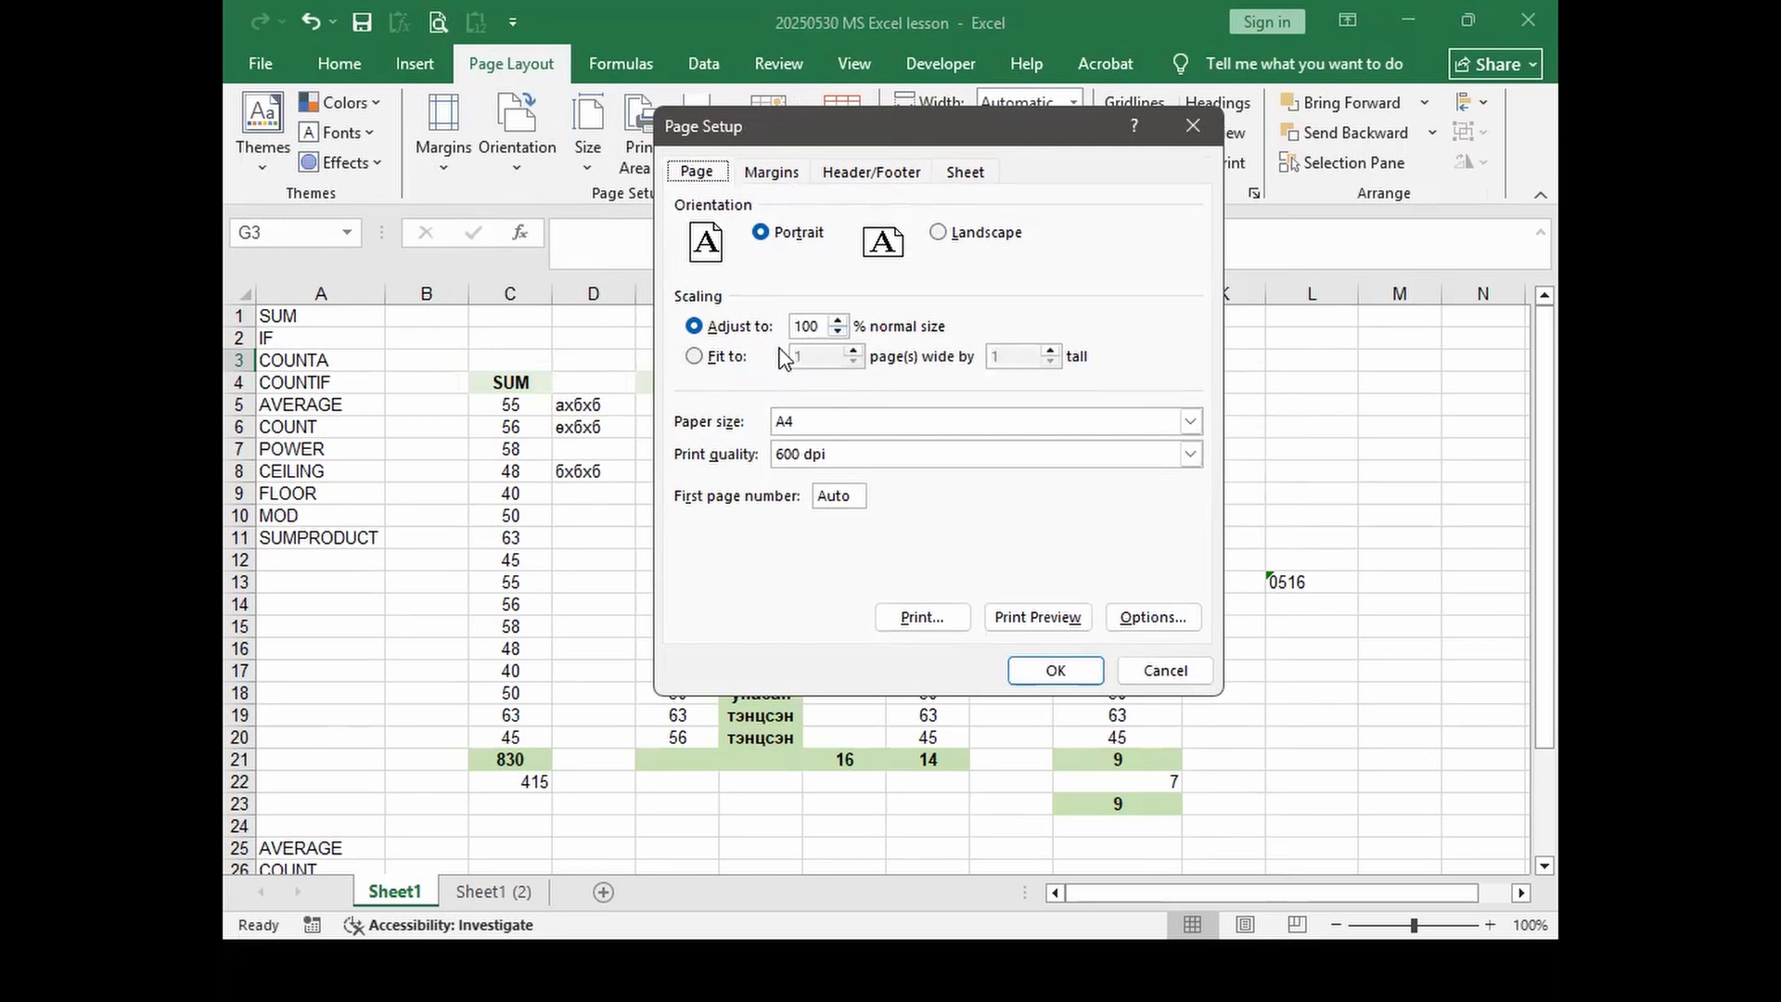
left_click(838, 331)
left_click(838, 331)
left_click(838, 331)
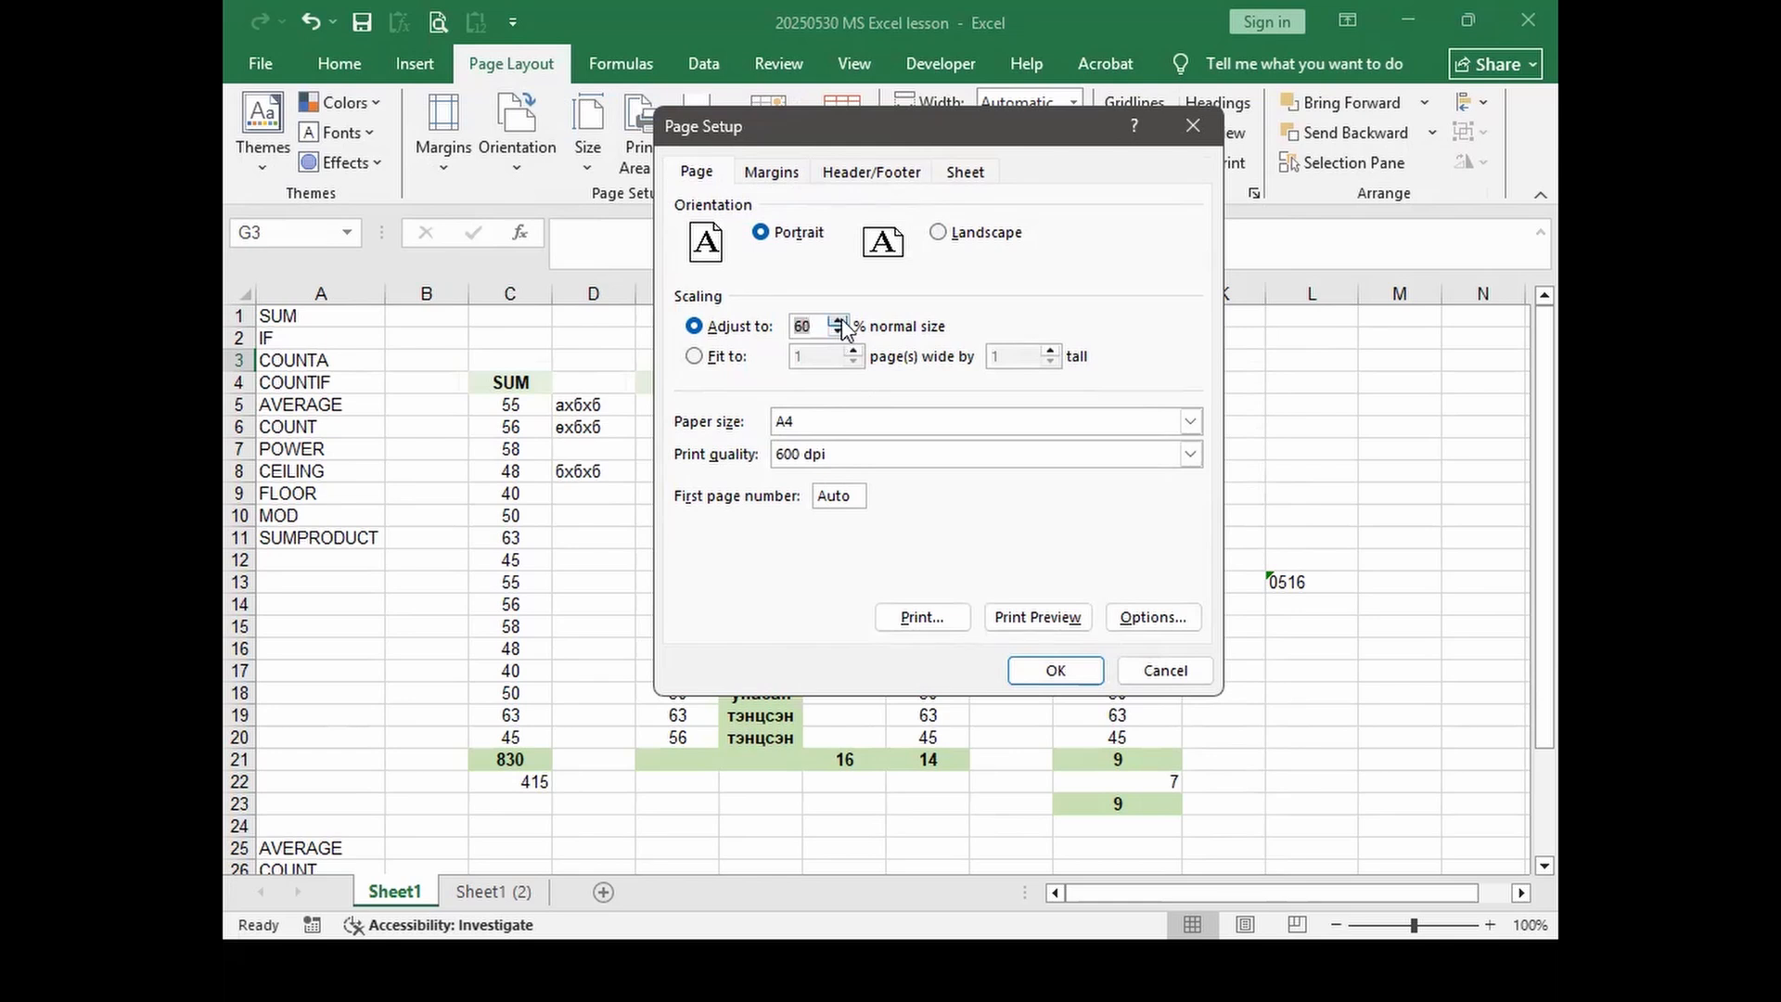
left_click(851, 425)
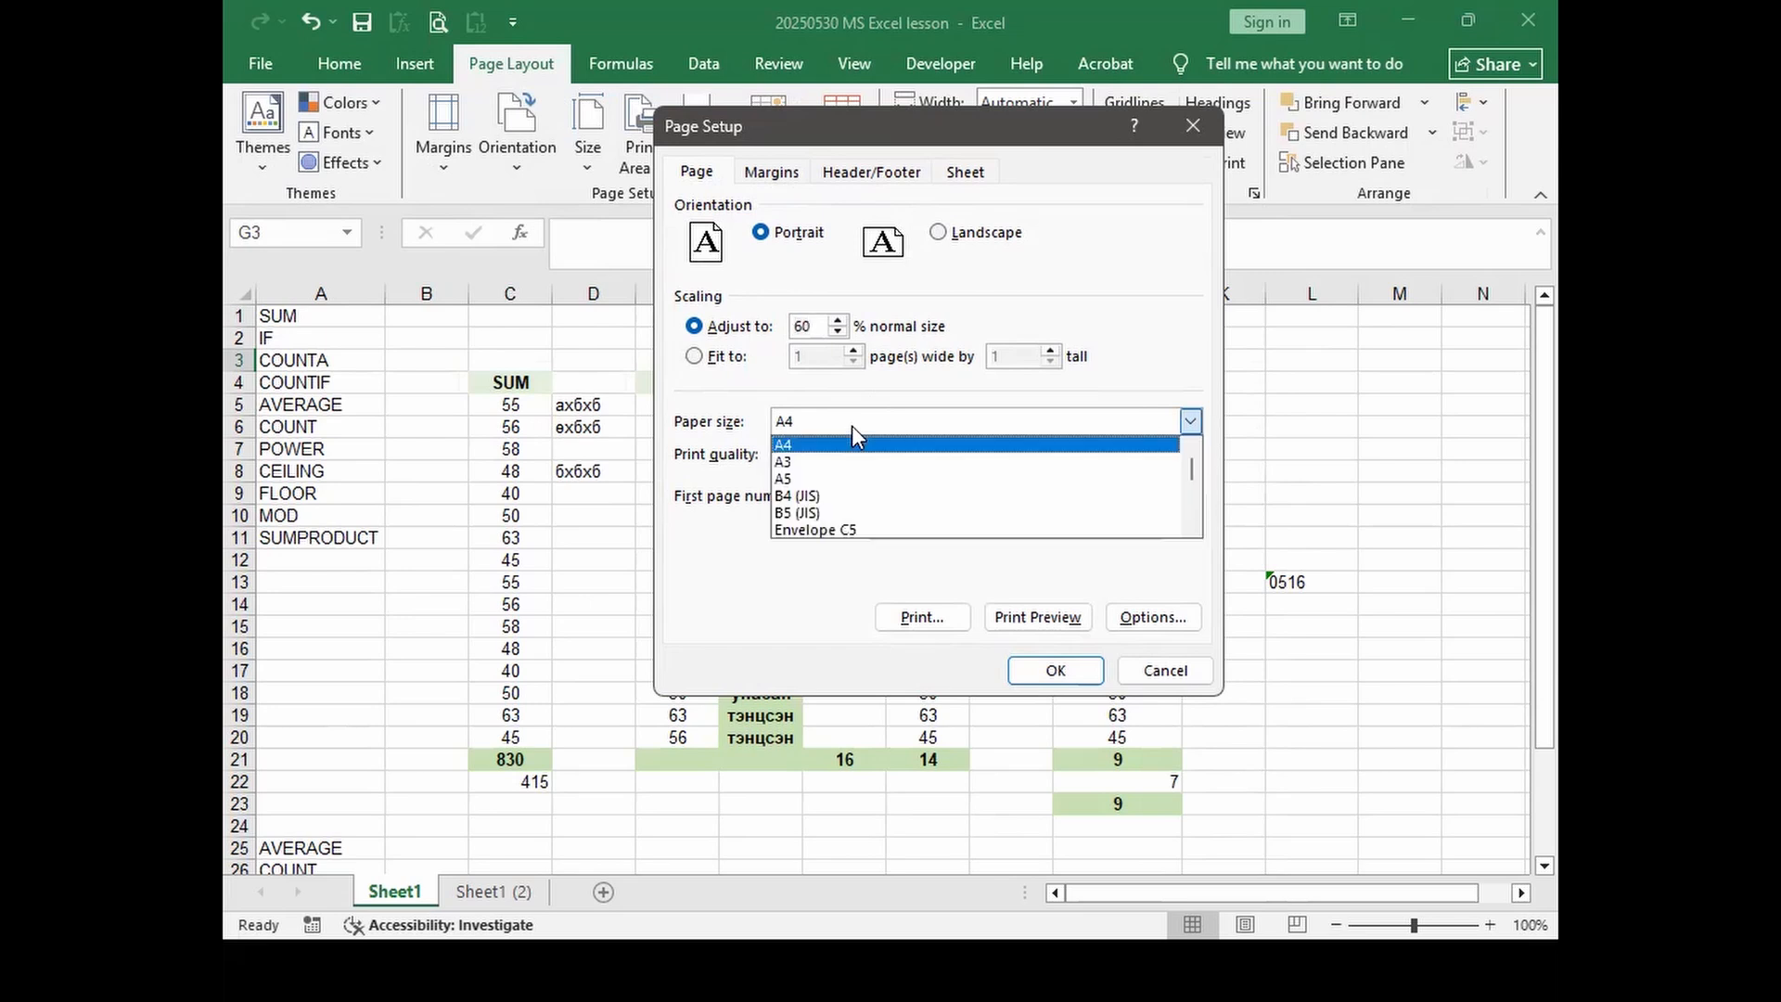
left_click(852, 426)
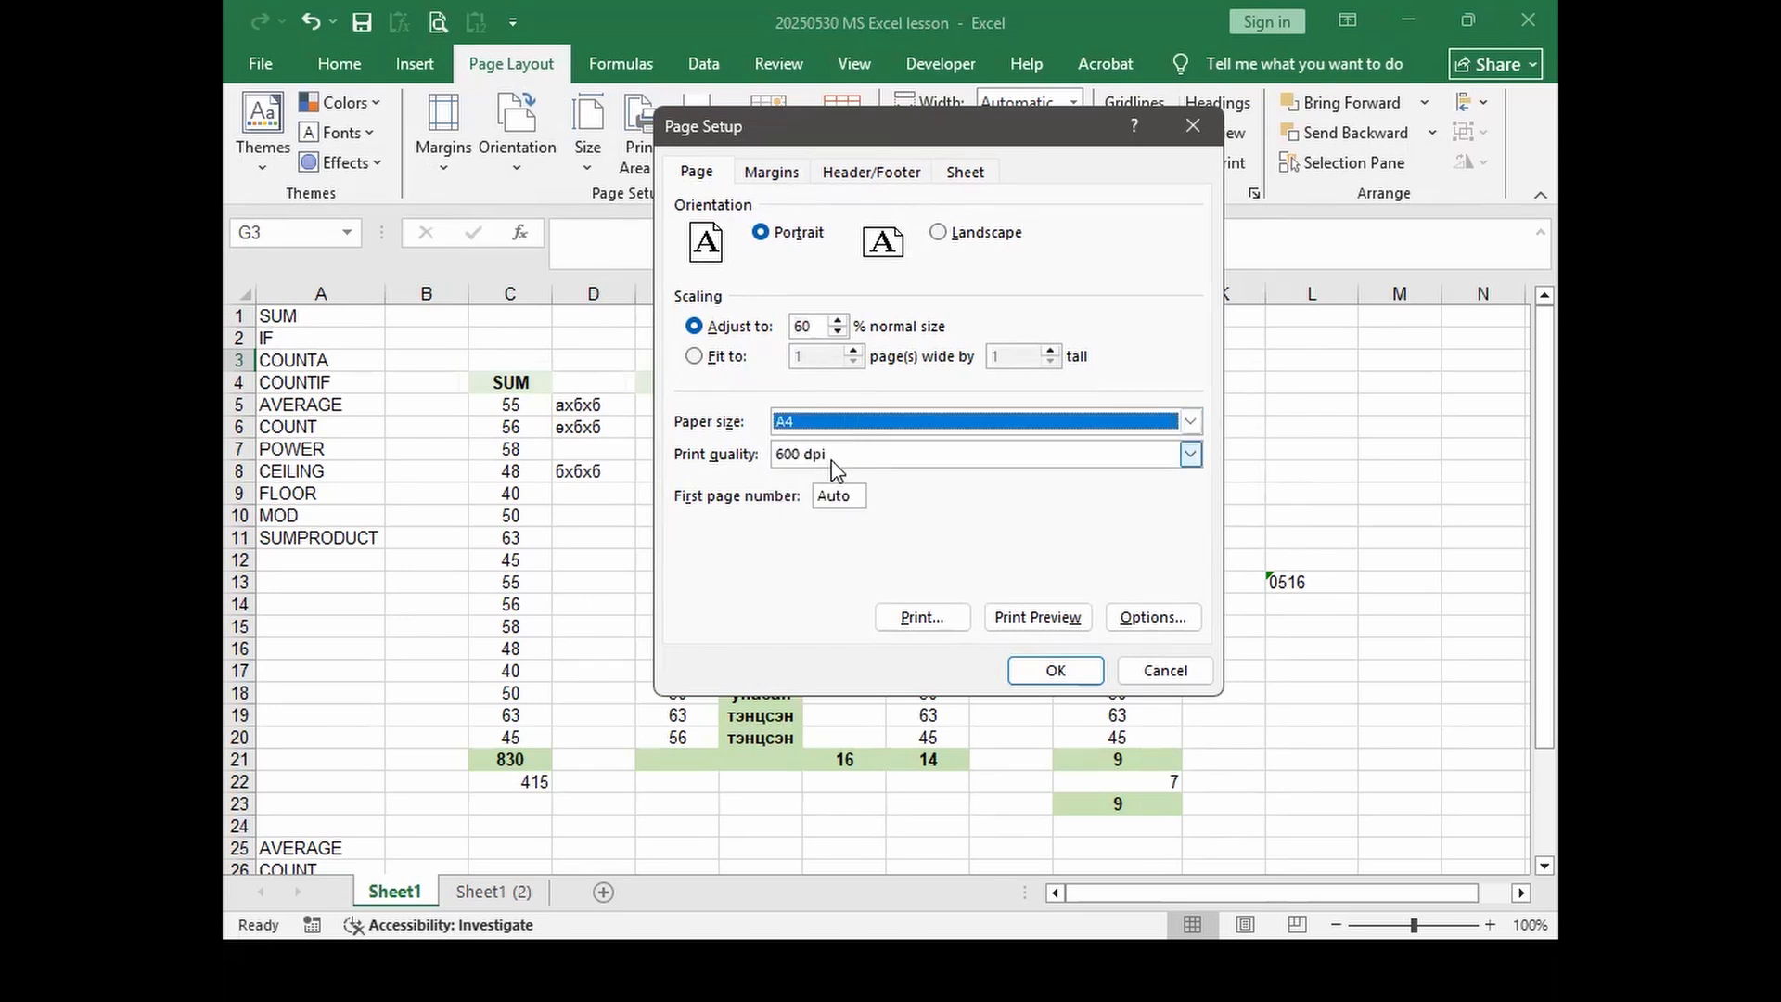
left_click(770, 173)
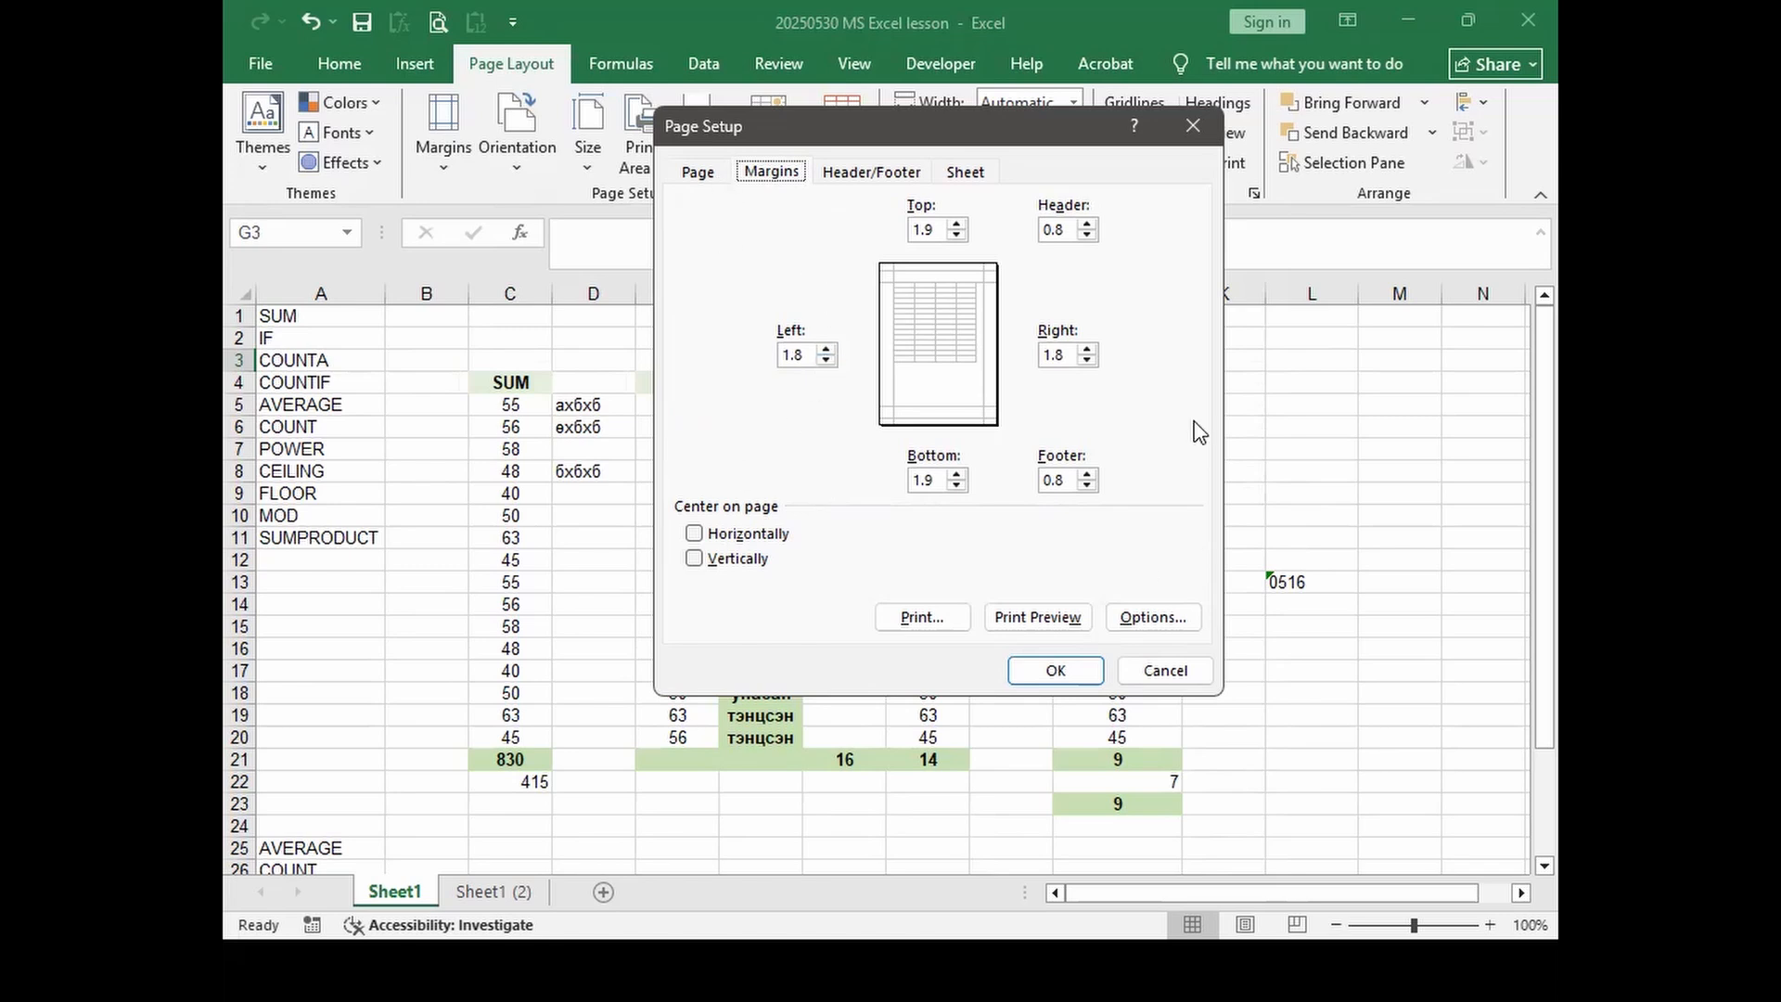
left_click(826, 356)
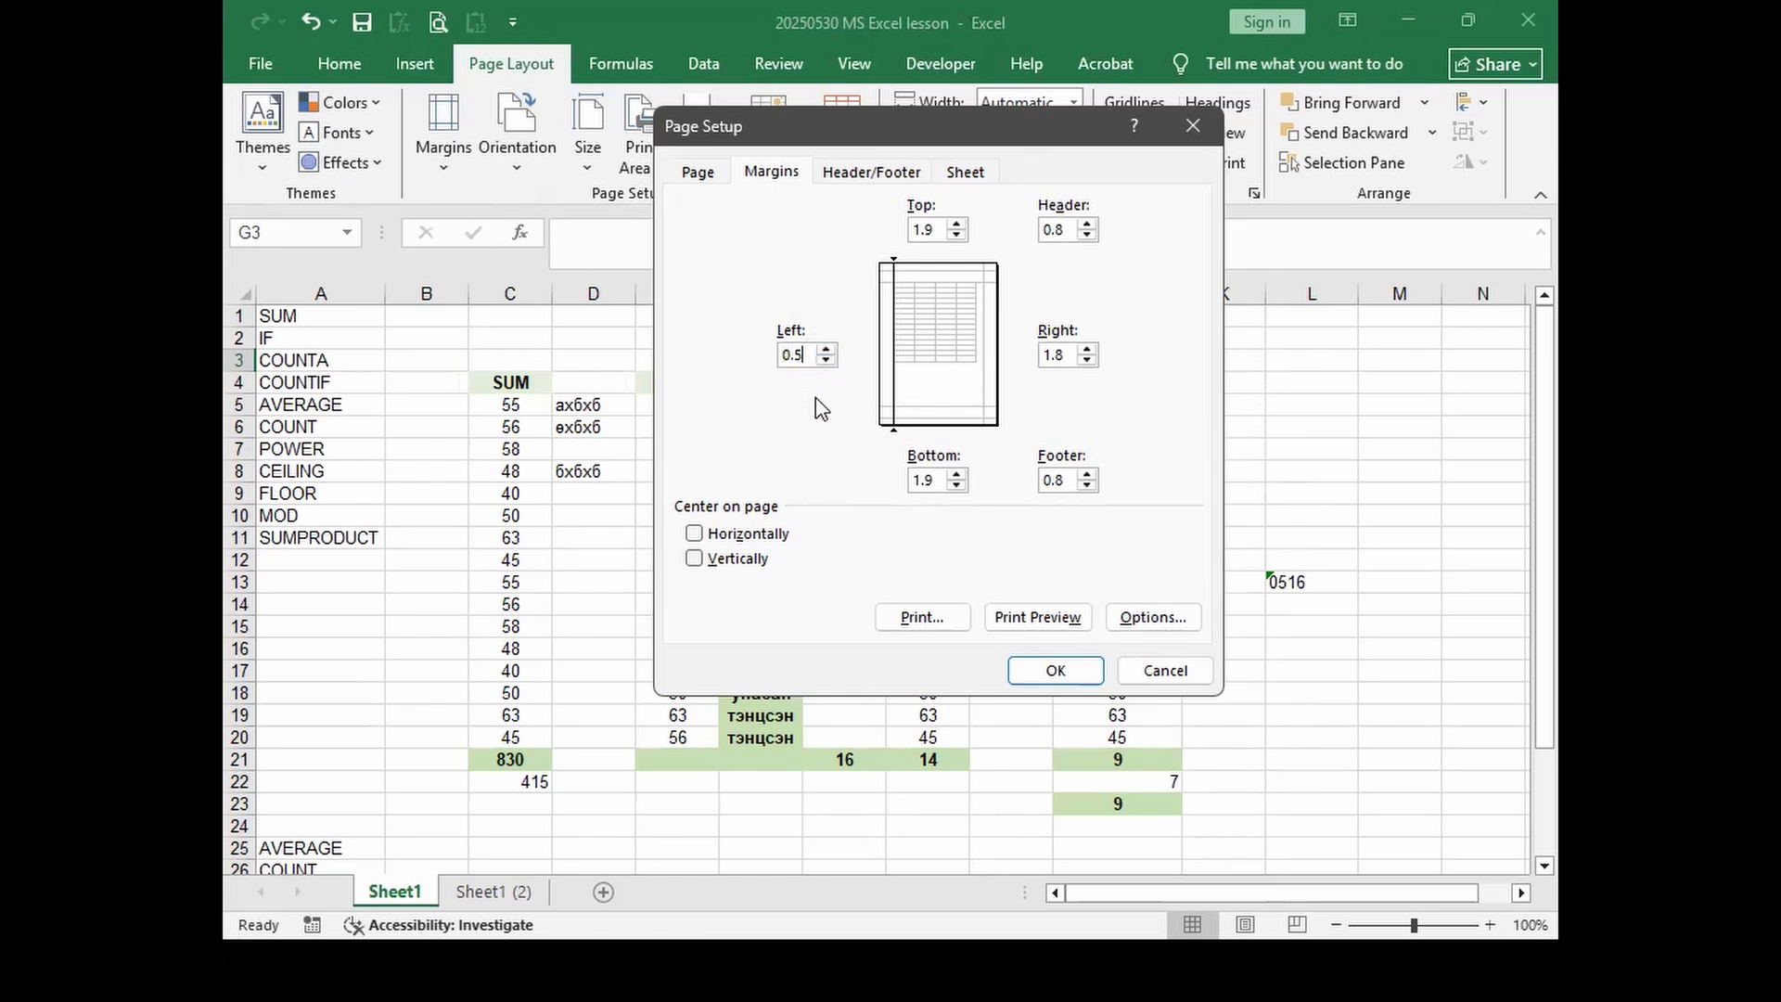
left_click(742, 547)
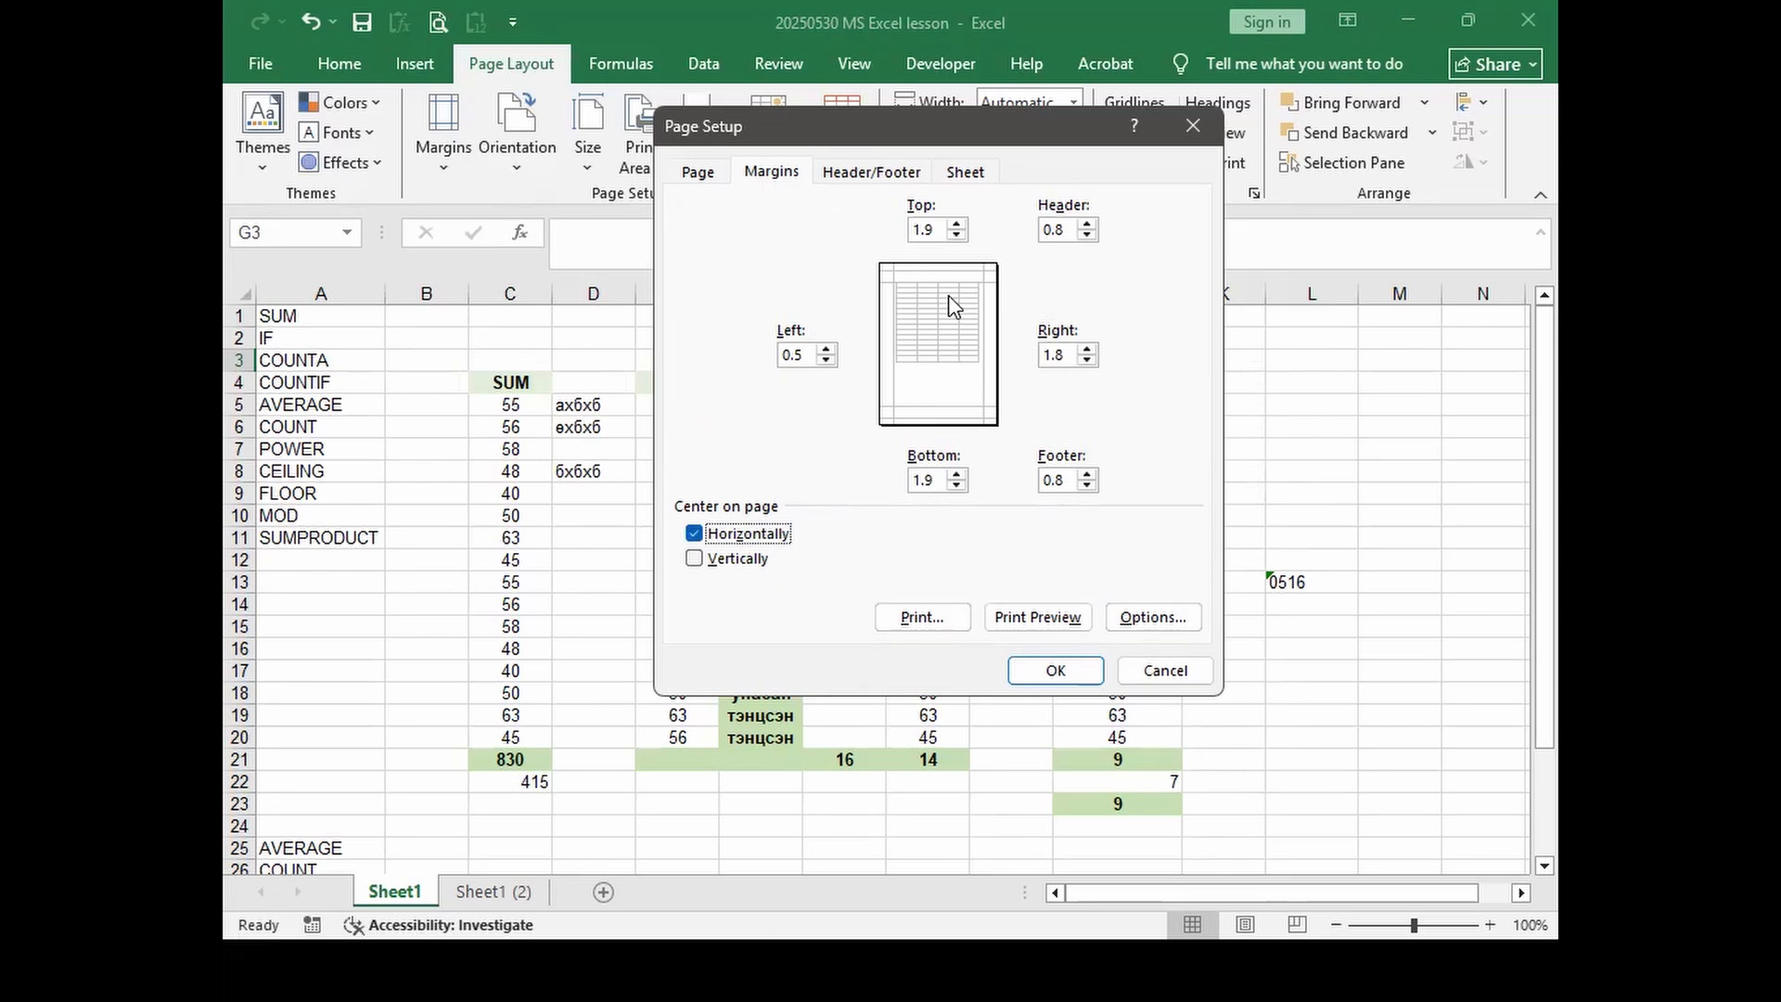
left_click(729, 559)
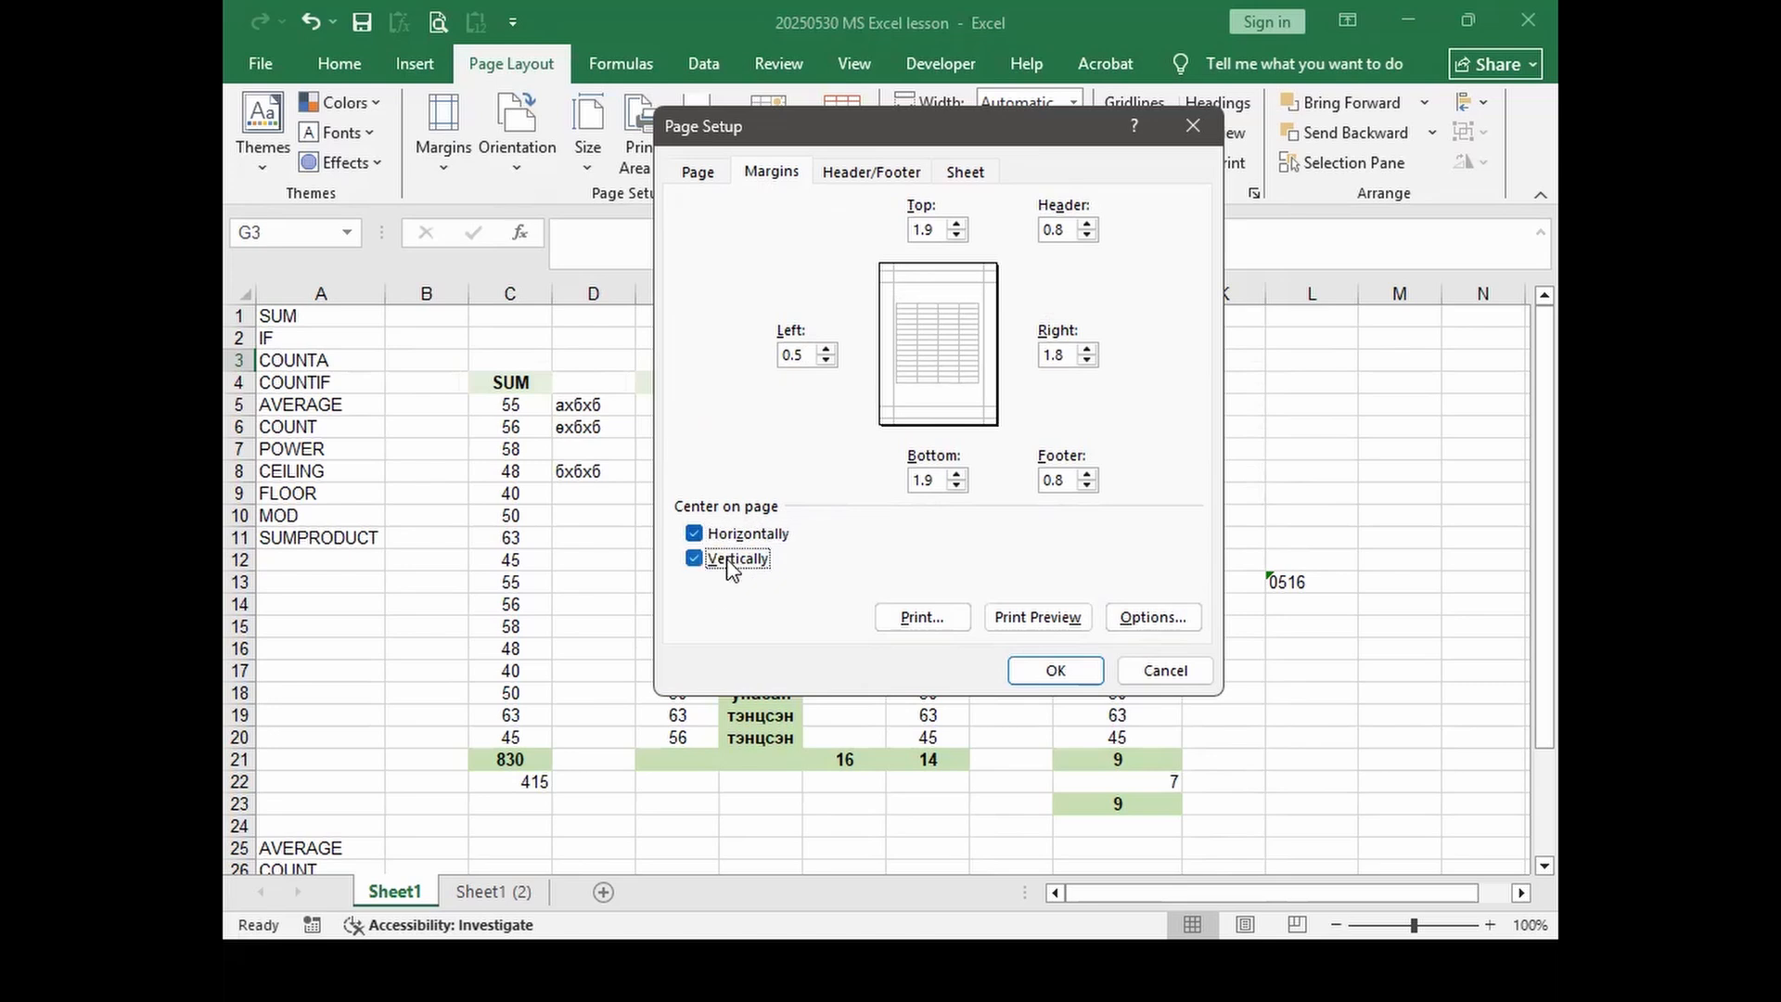
left_click(737, 559)
left_click(747, 536)
left_click(745, 537)
left_click(872, 174)
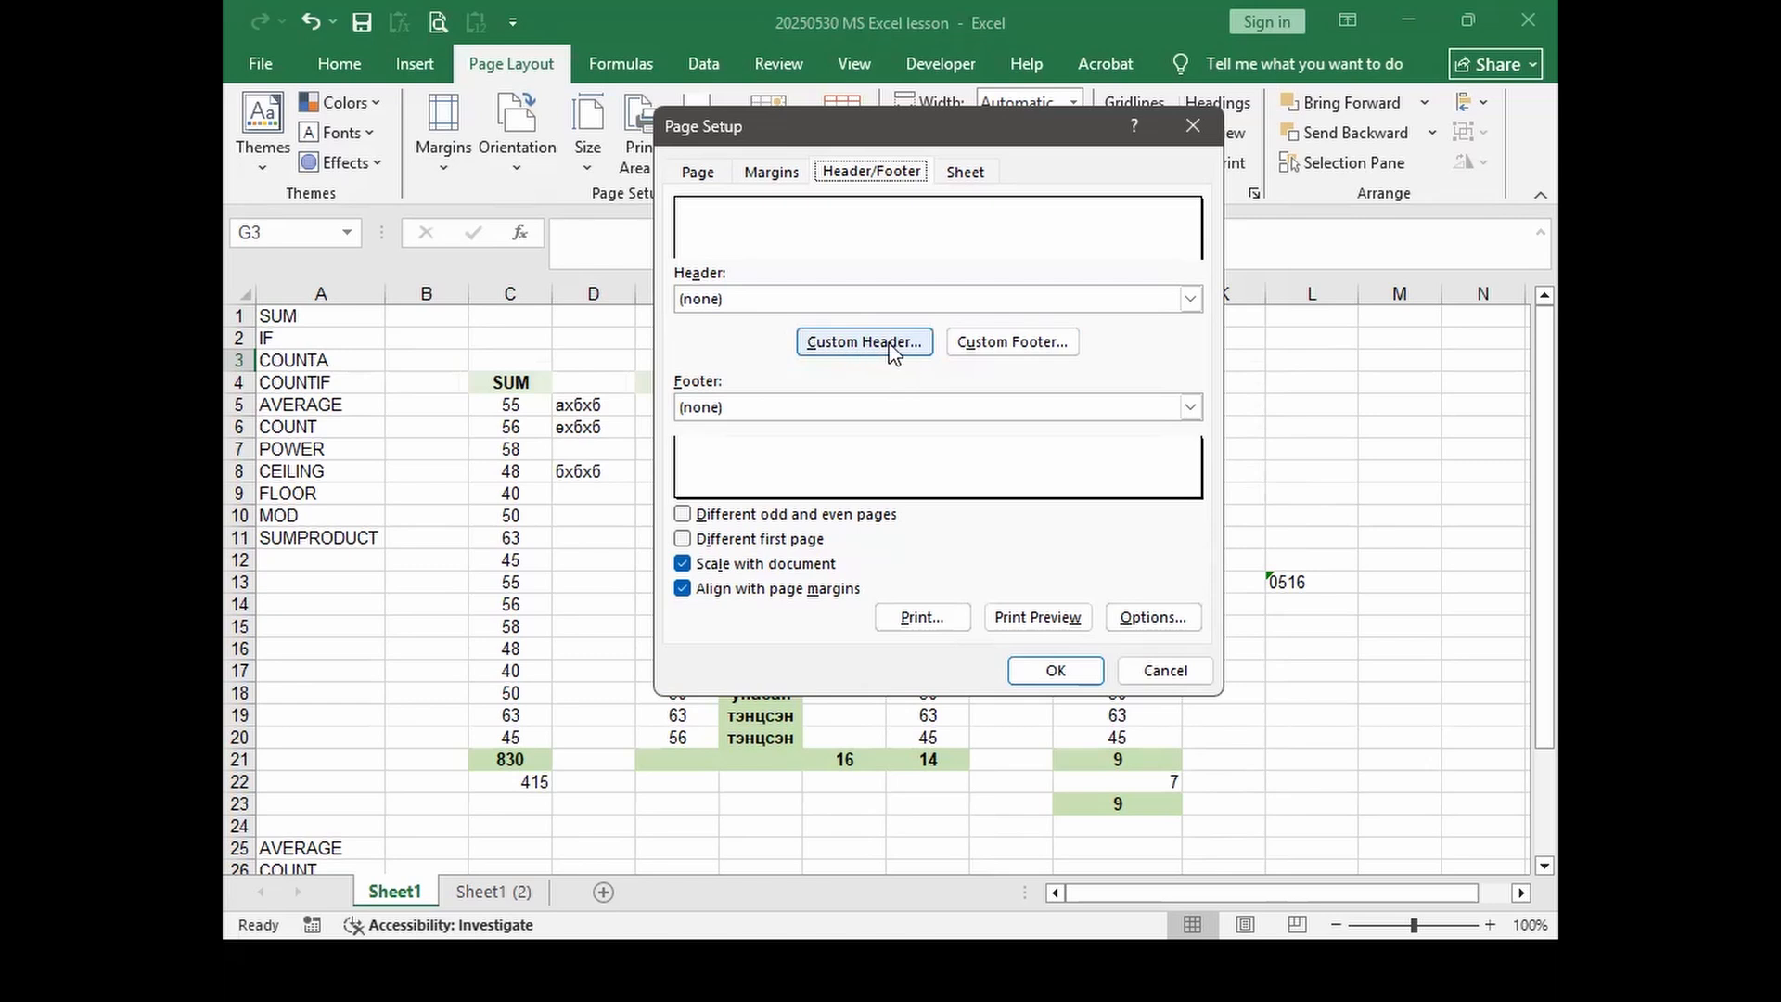
left_click(1167, 671)
left_click_drag(306, 427, 1029, 737)
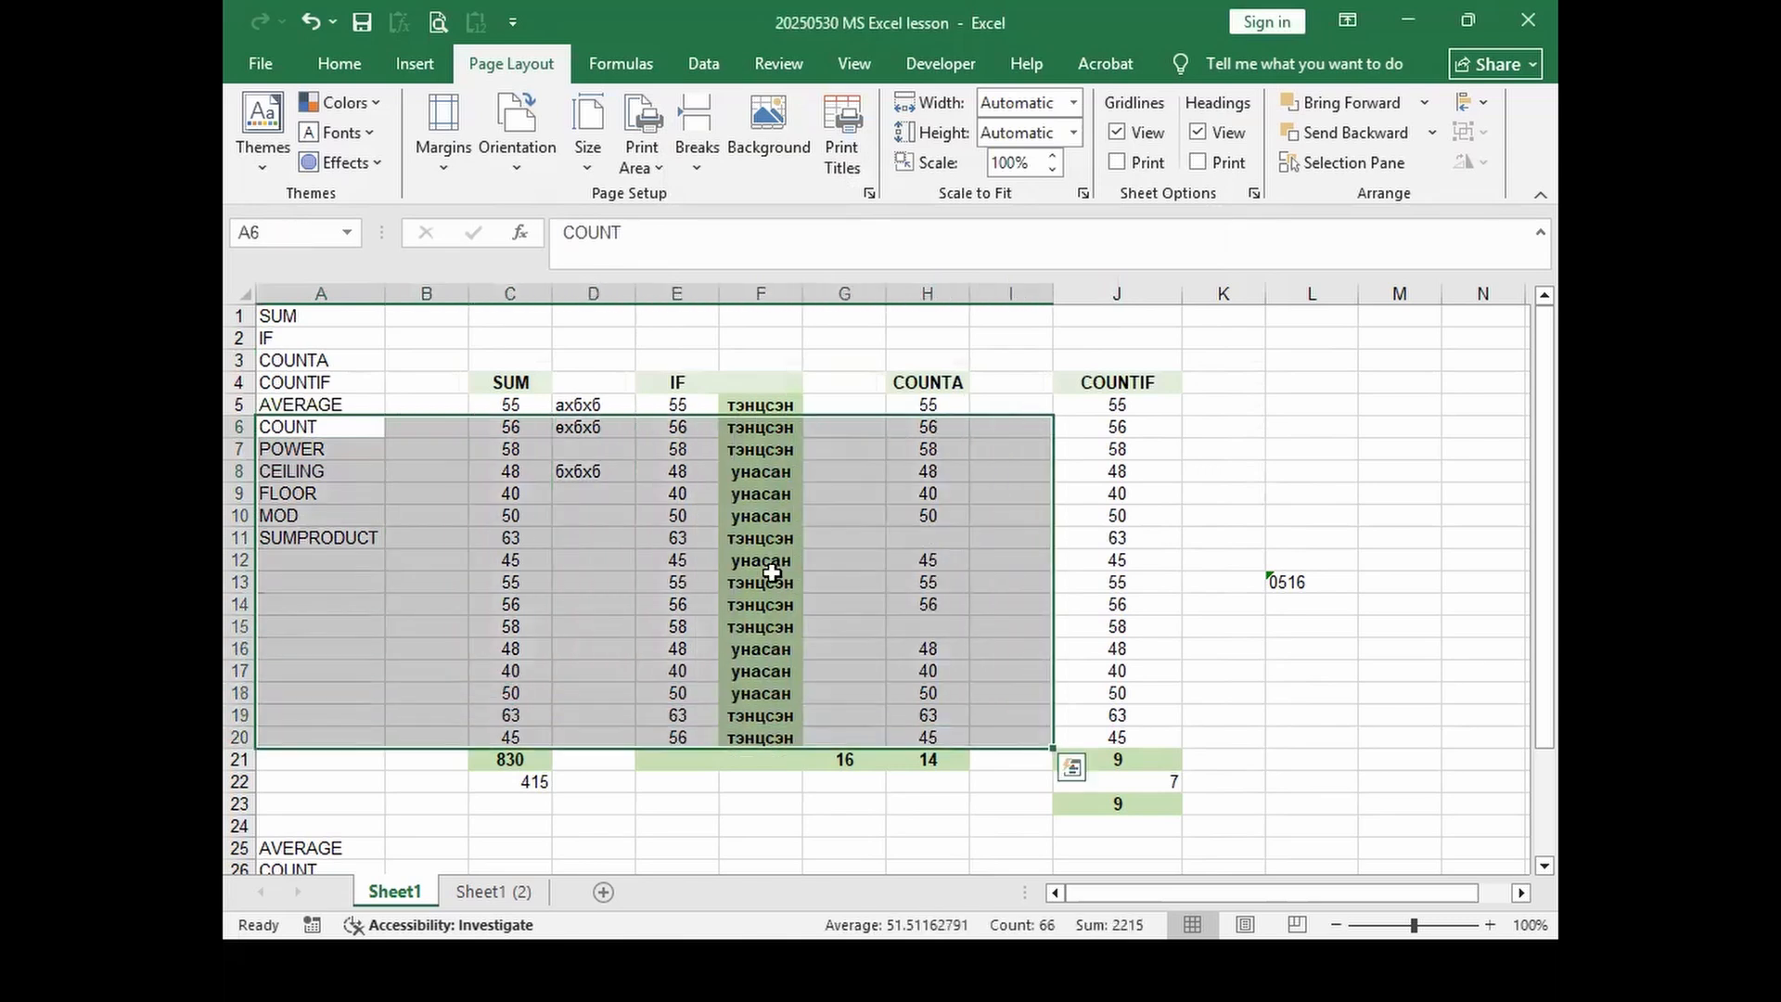
Step: Start a Custom Header from Page Setup's Header/Footer settings, with the cursor in the Center section
left_click(869, 193)
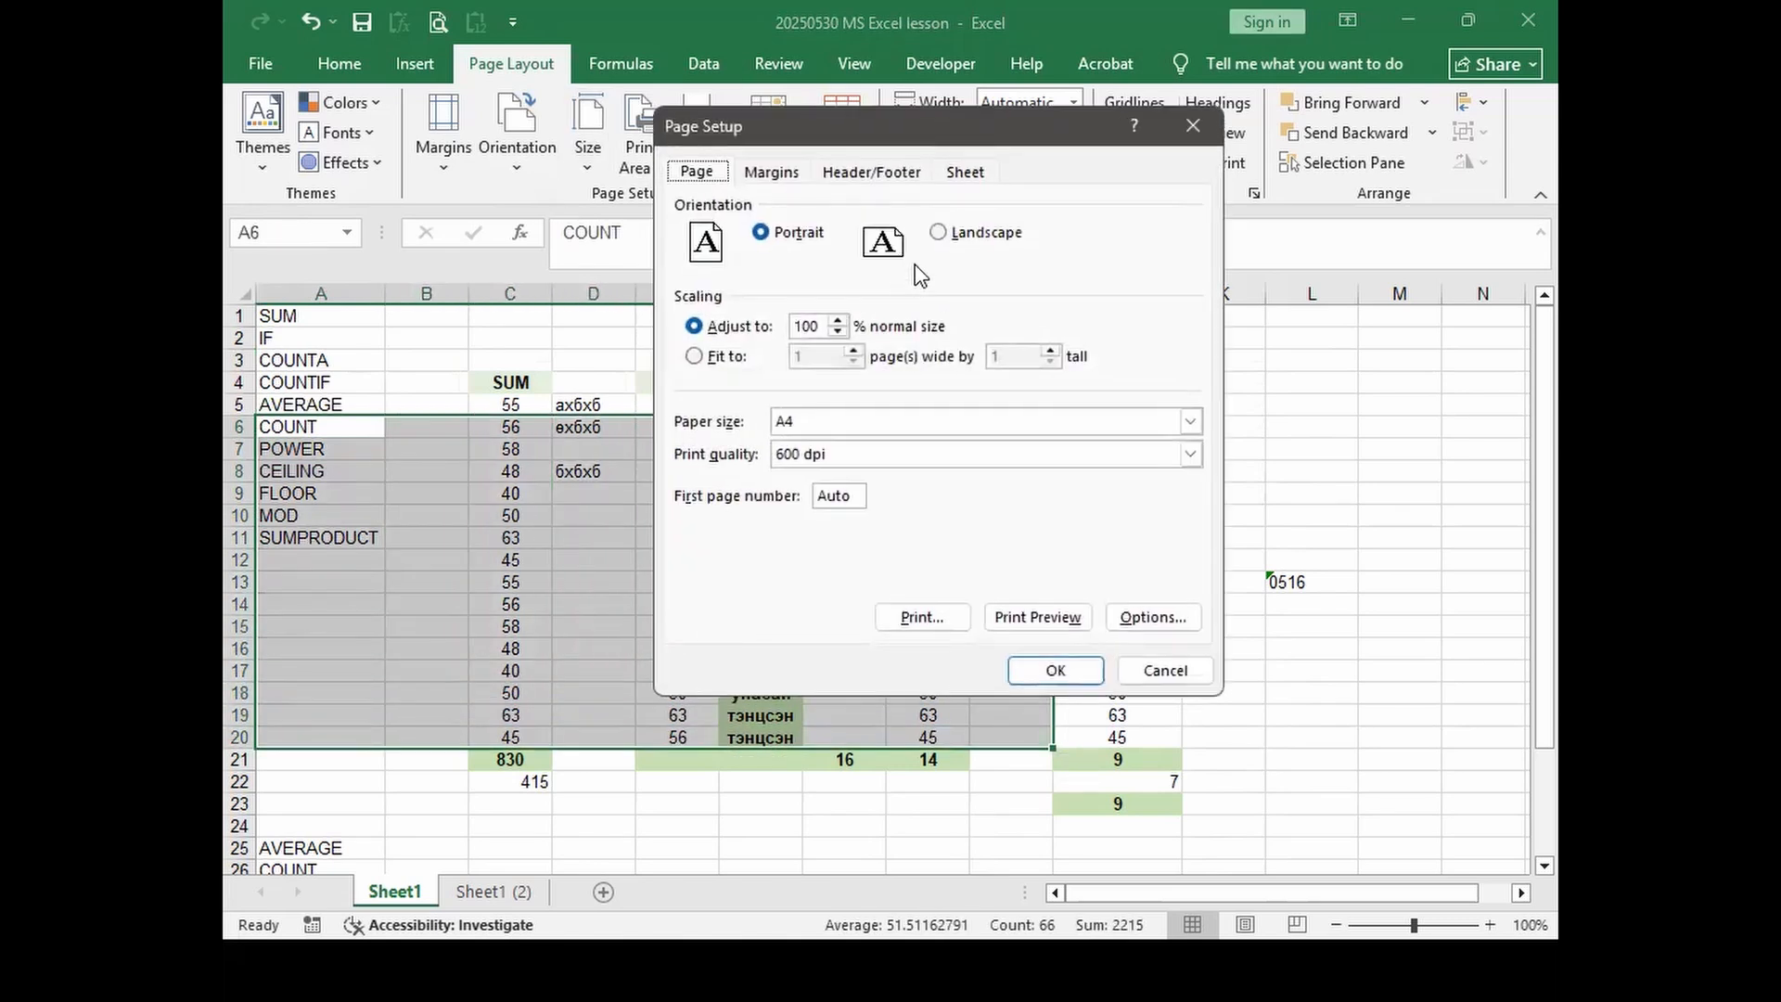
left_click(855, 178)
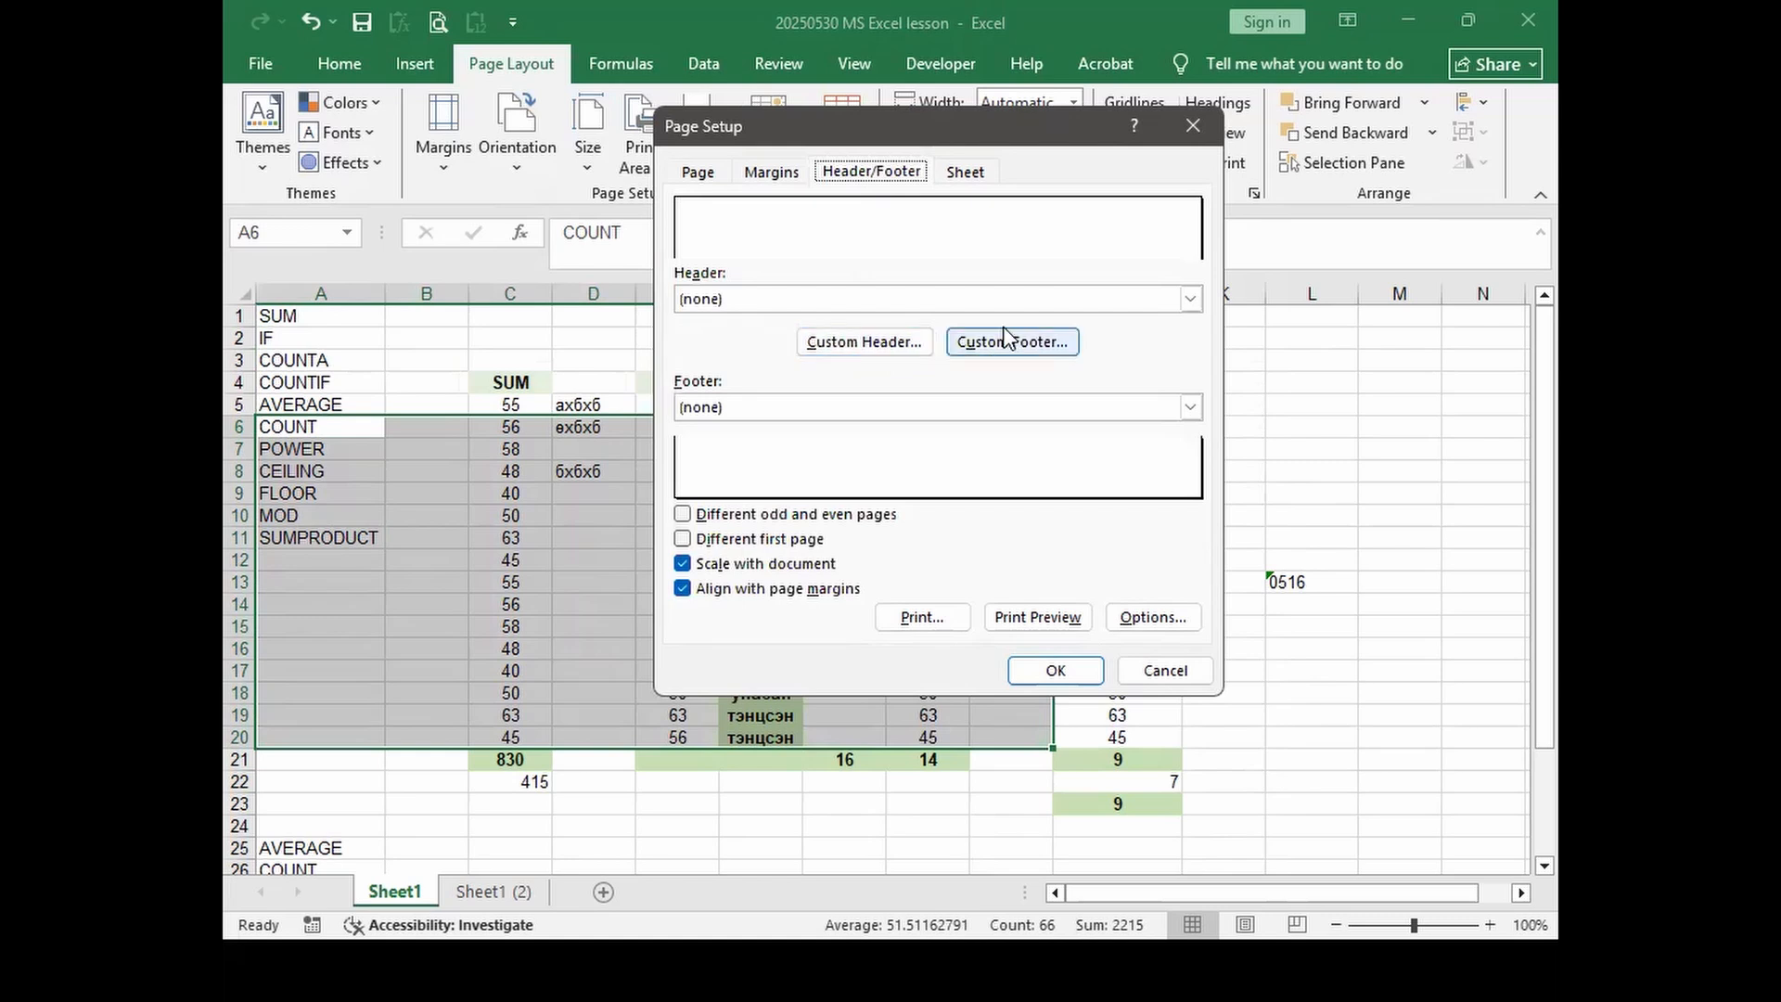
left_click(877, 343)
left_click(859, 486)
left_click(703, 467)
left_click(843, 490)
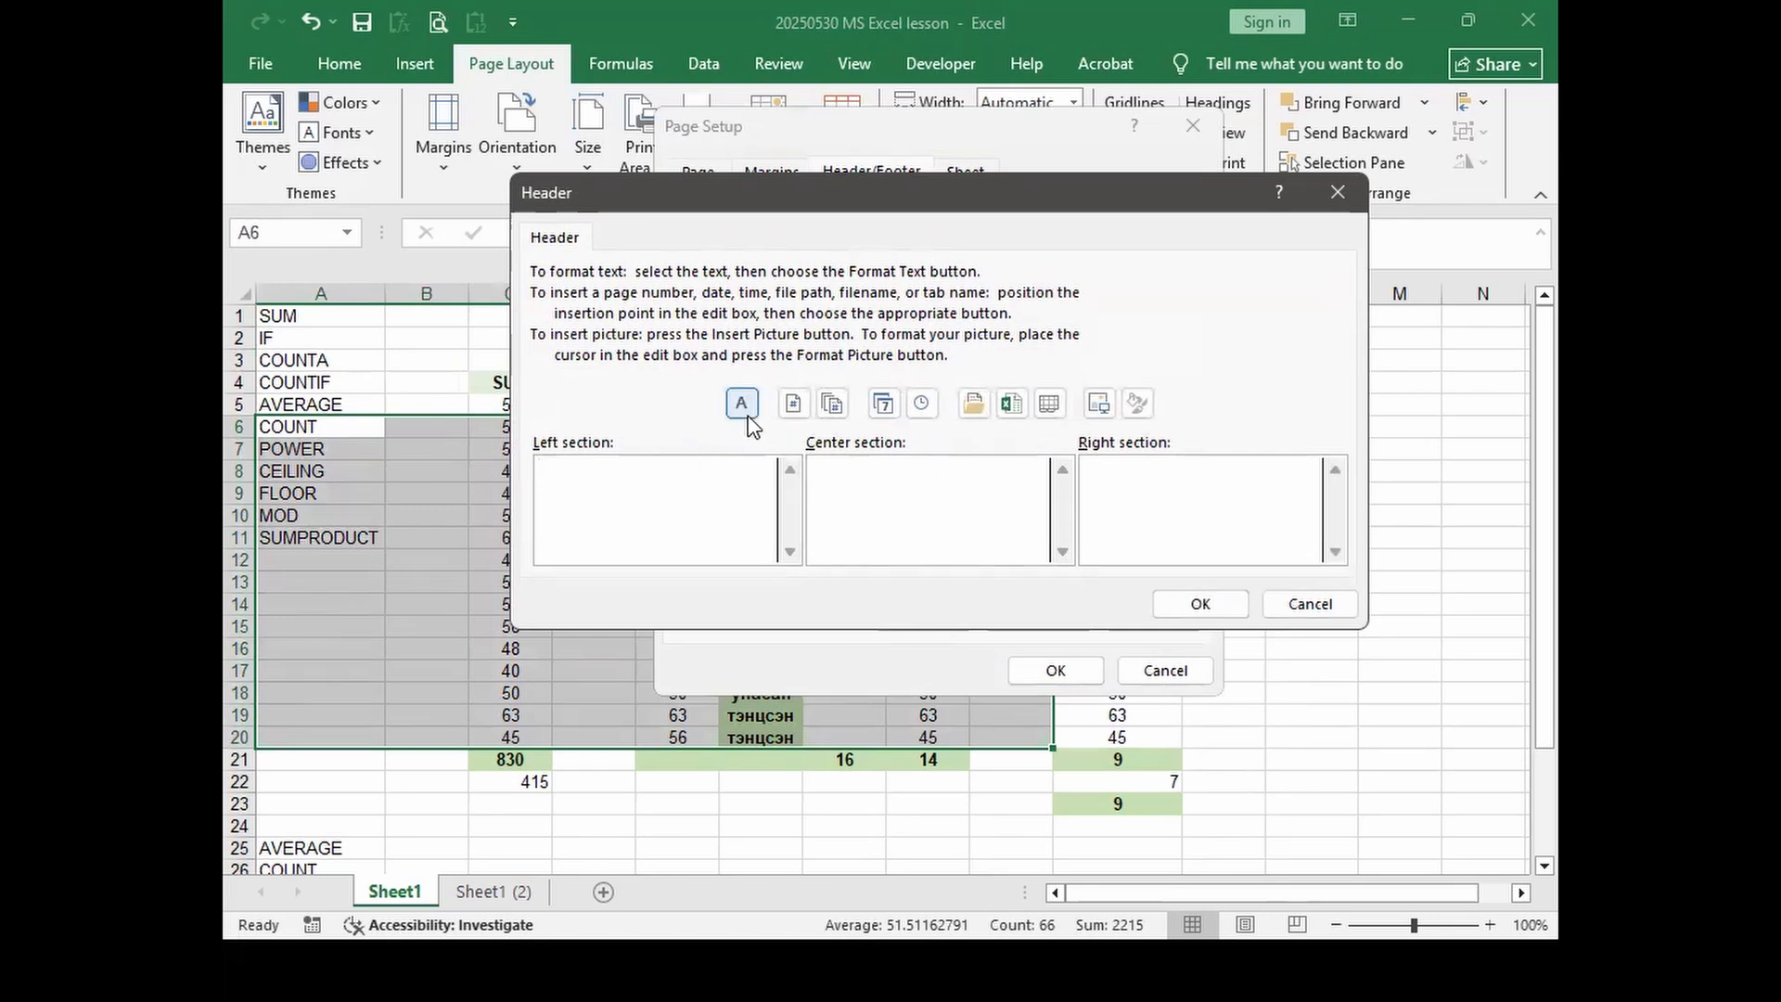
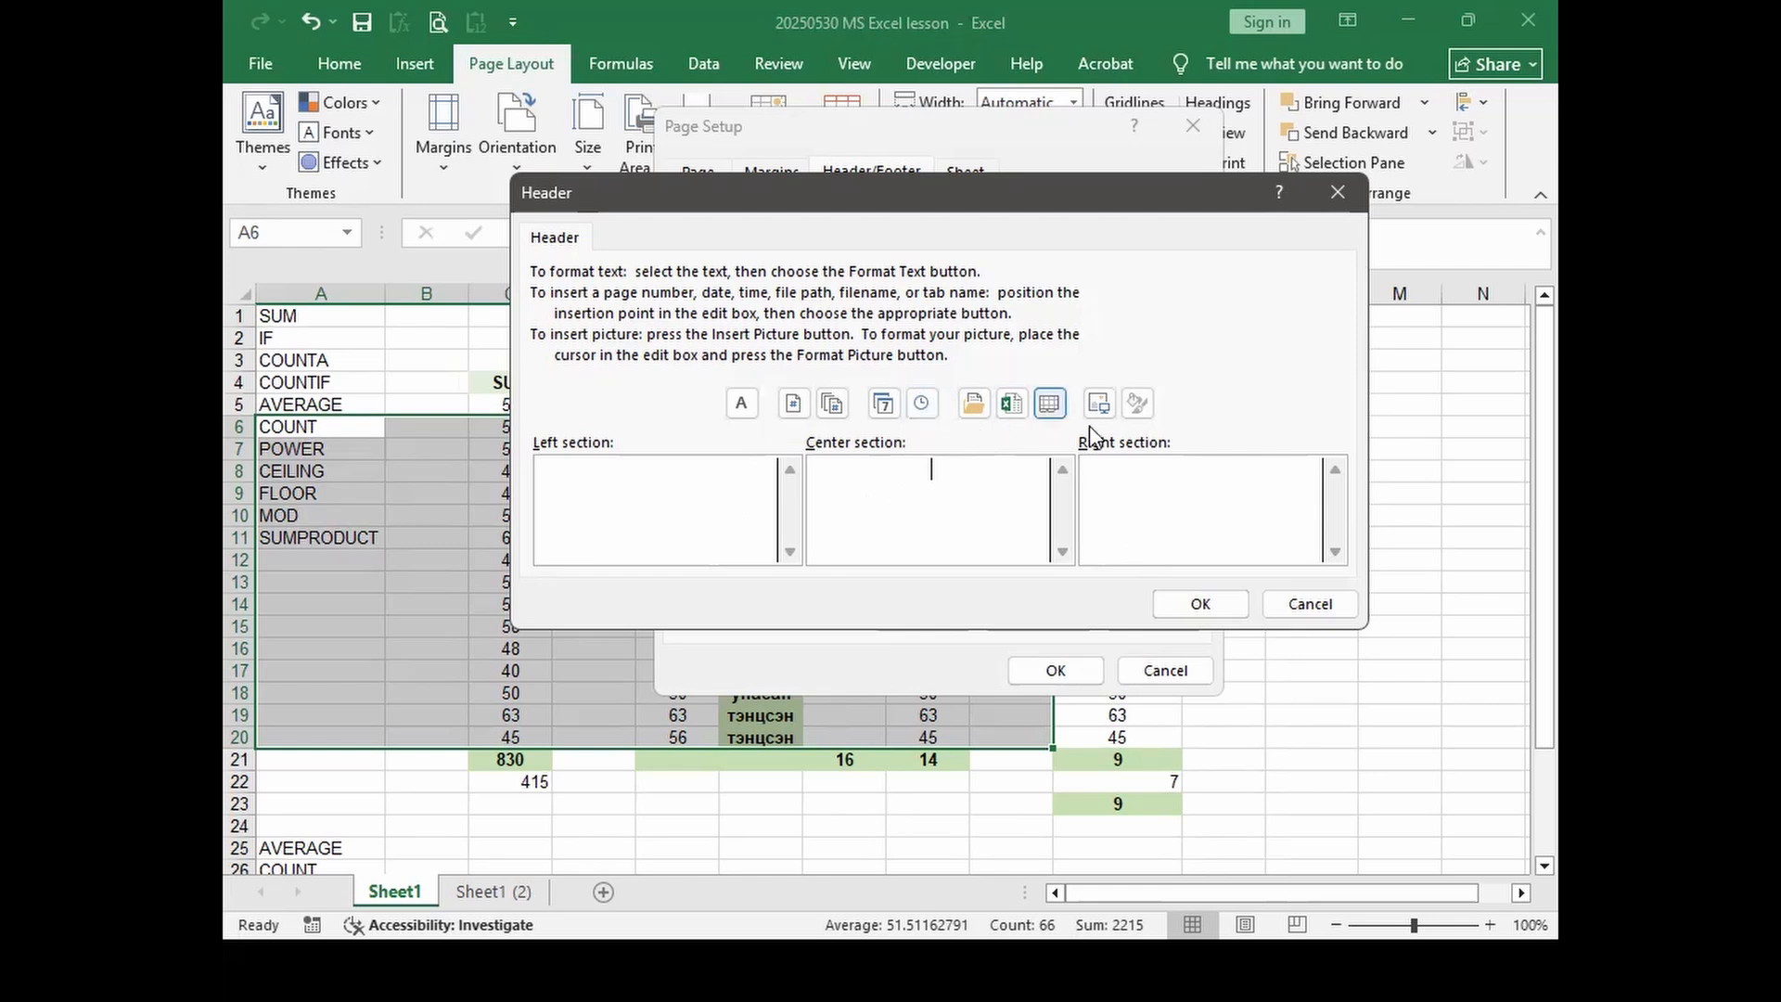
Step: Cancel the header editor and Page Setup, leaving page order at Down, then over
left_click(1299, 605)
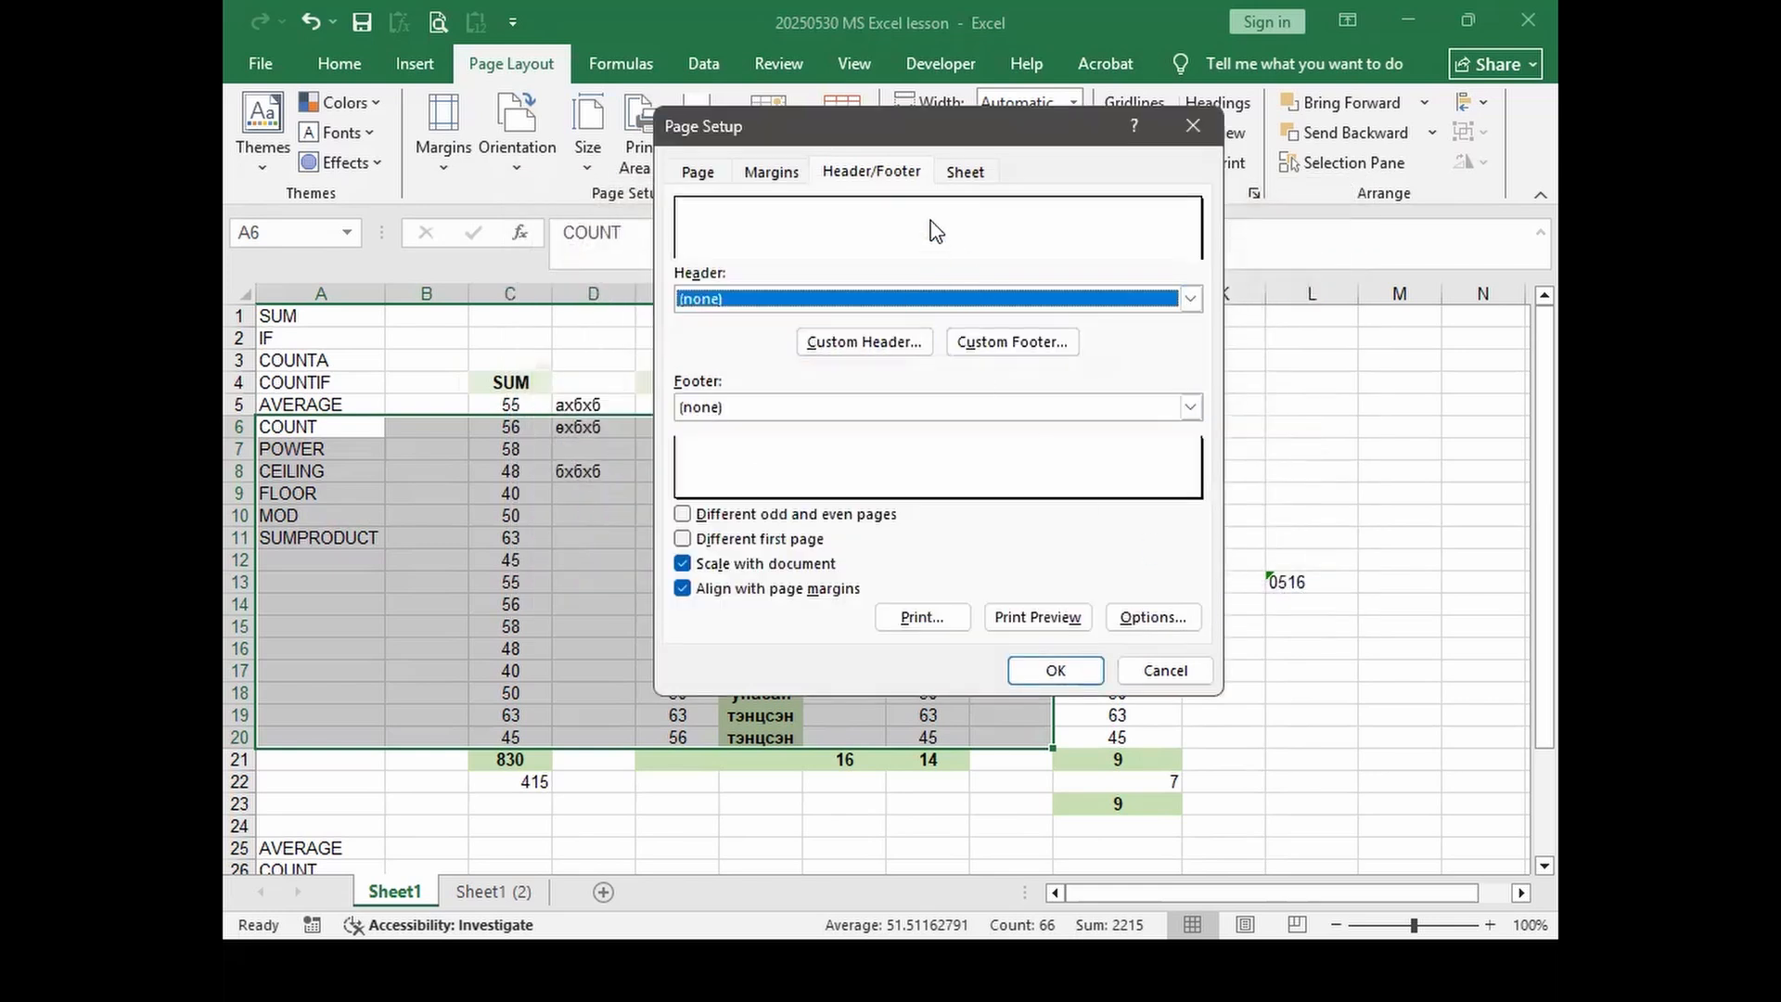
left_click(968, 172)
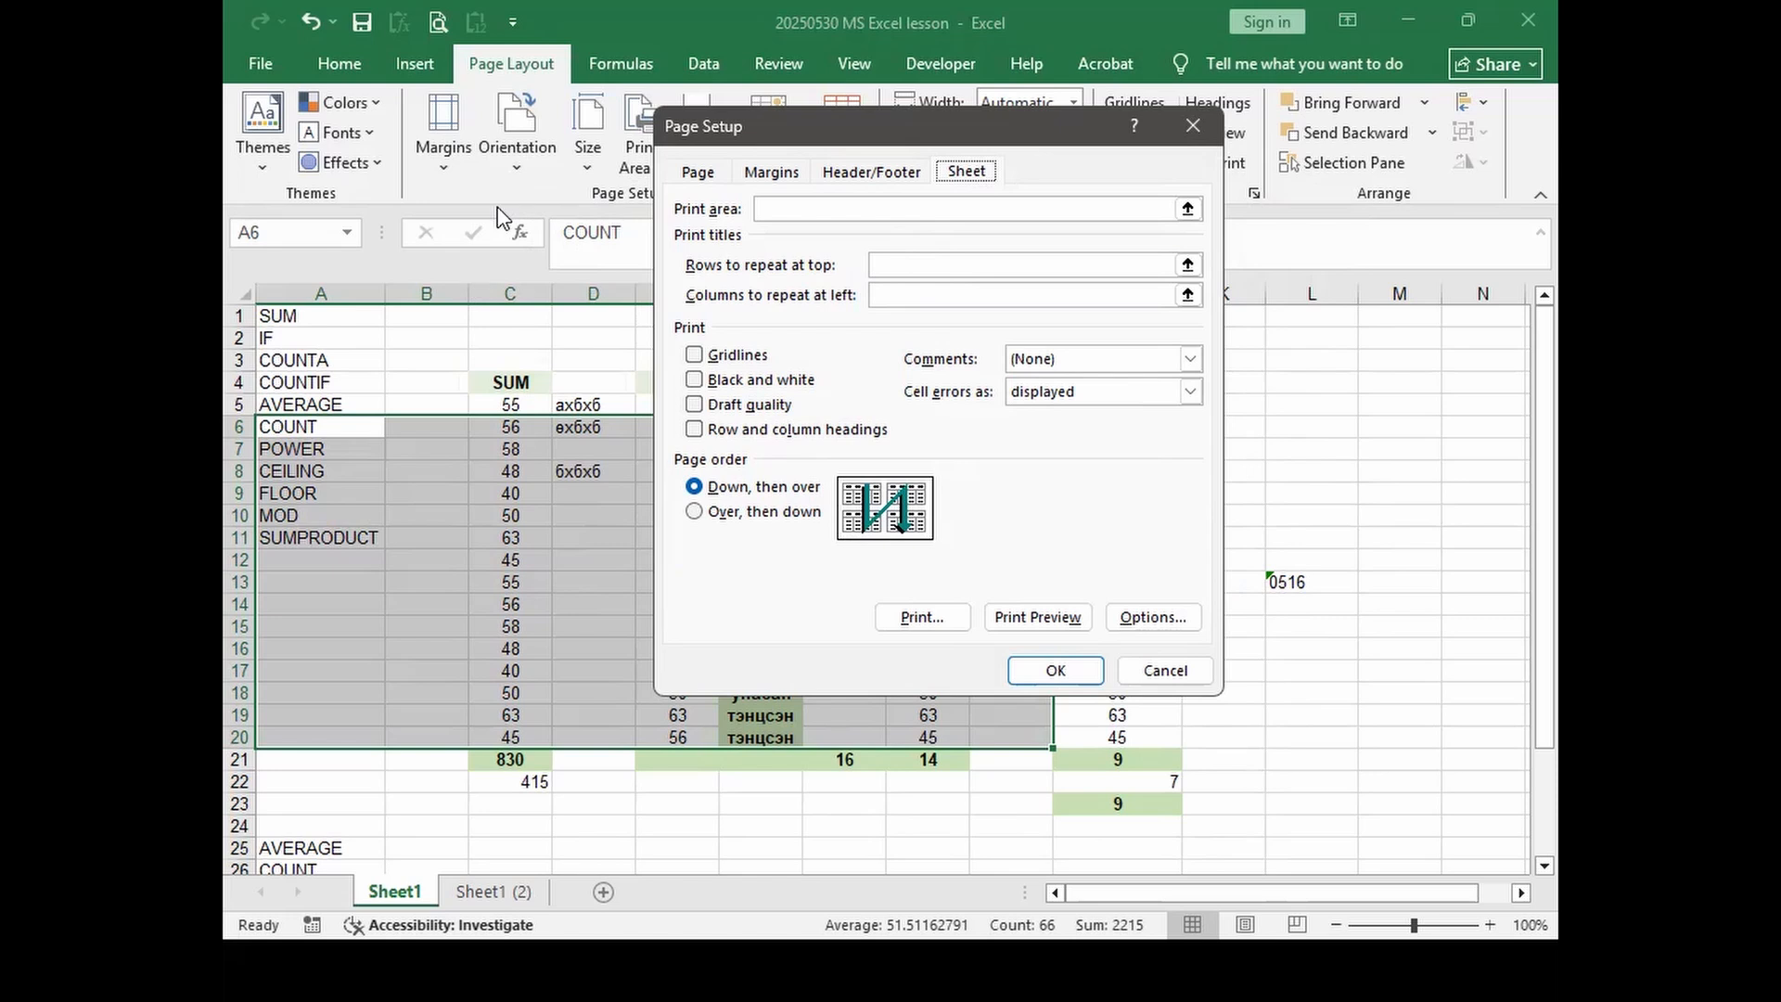
left_click(748, 512)
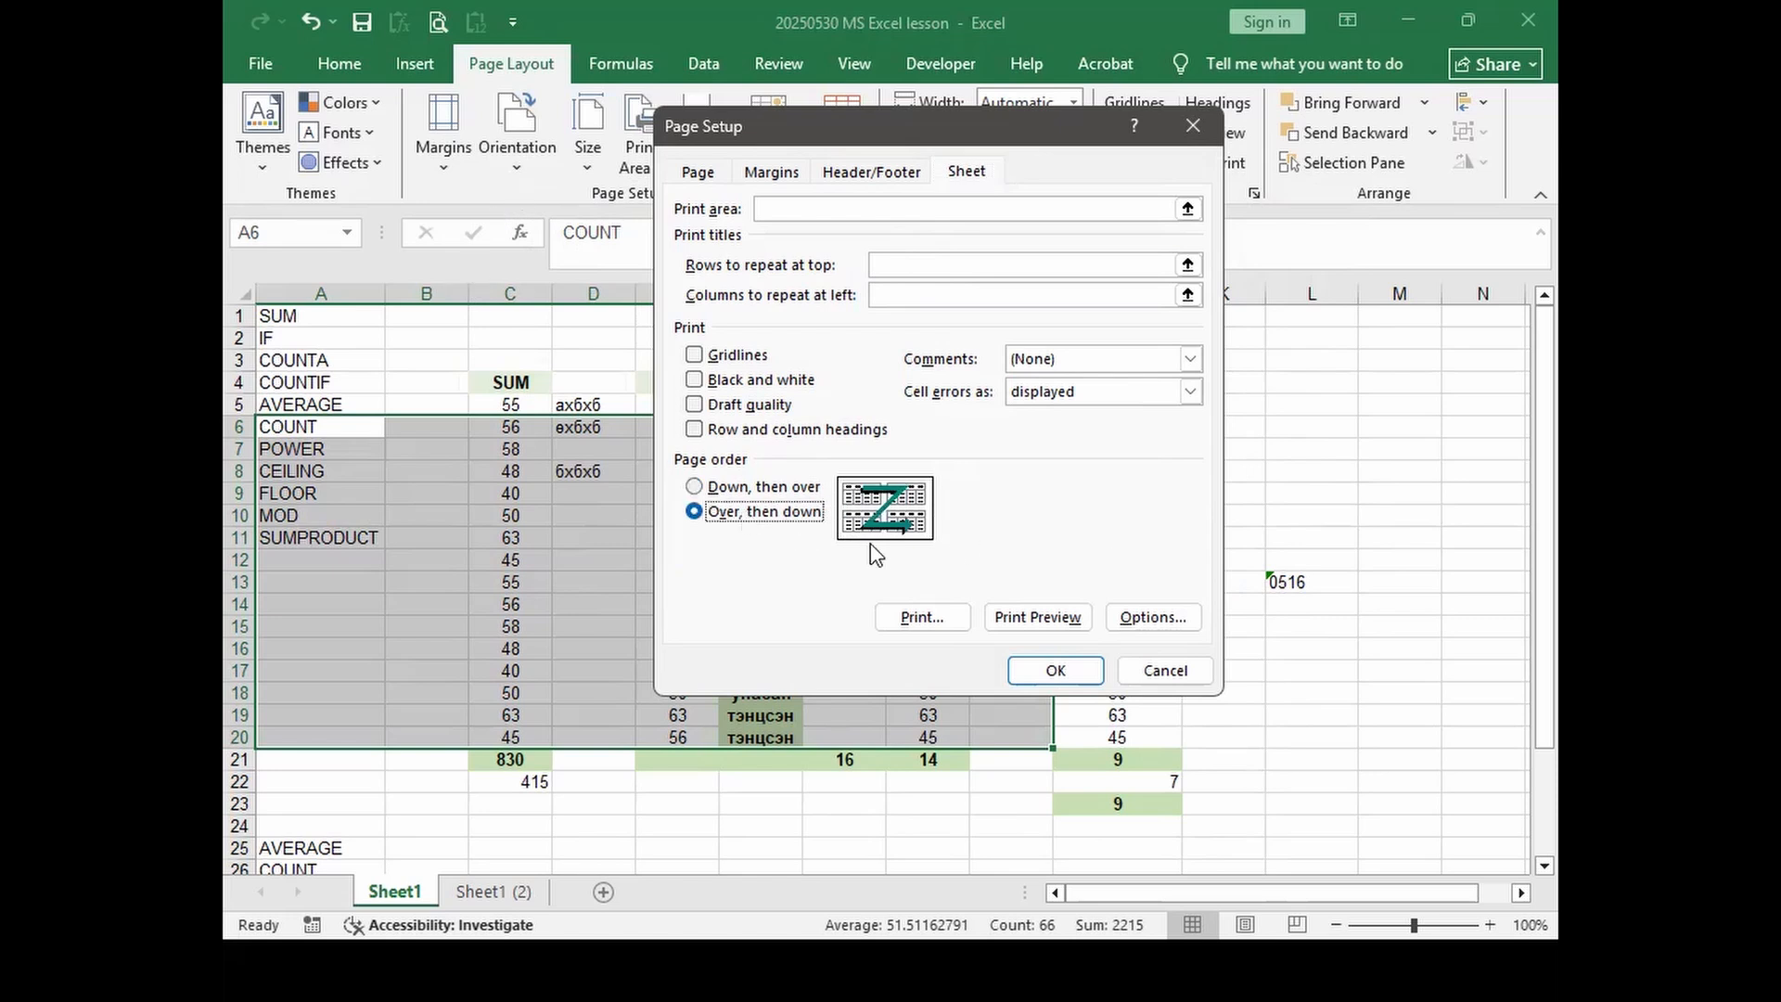
left_click(737, 492)
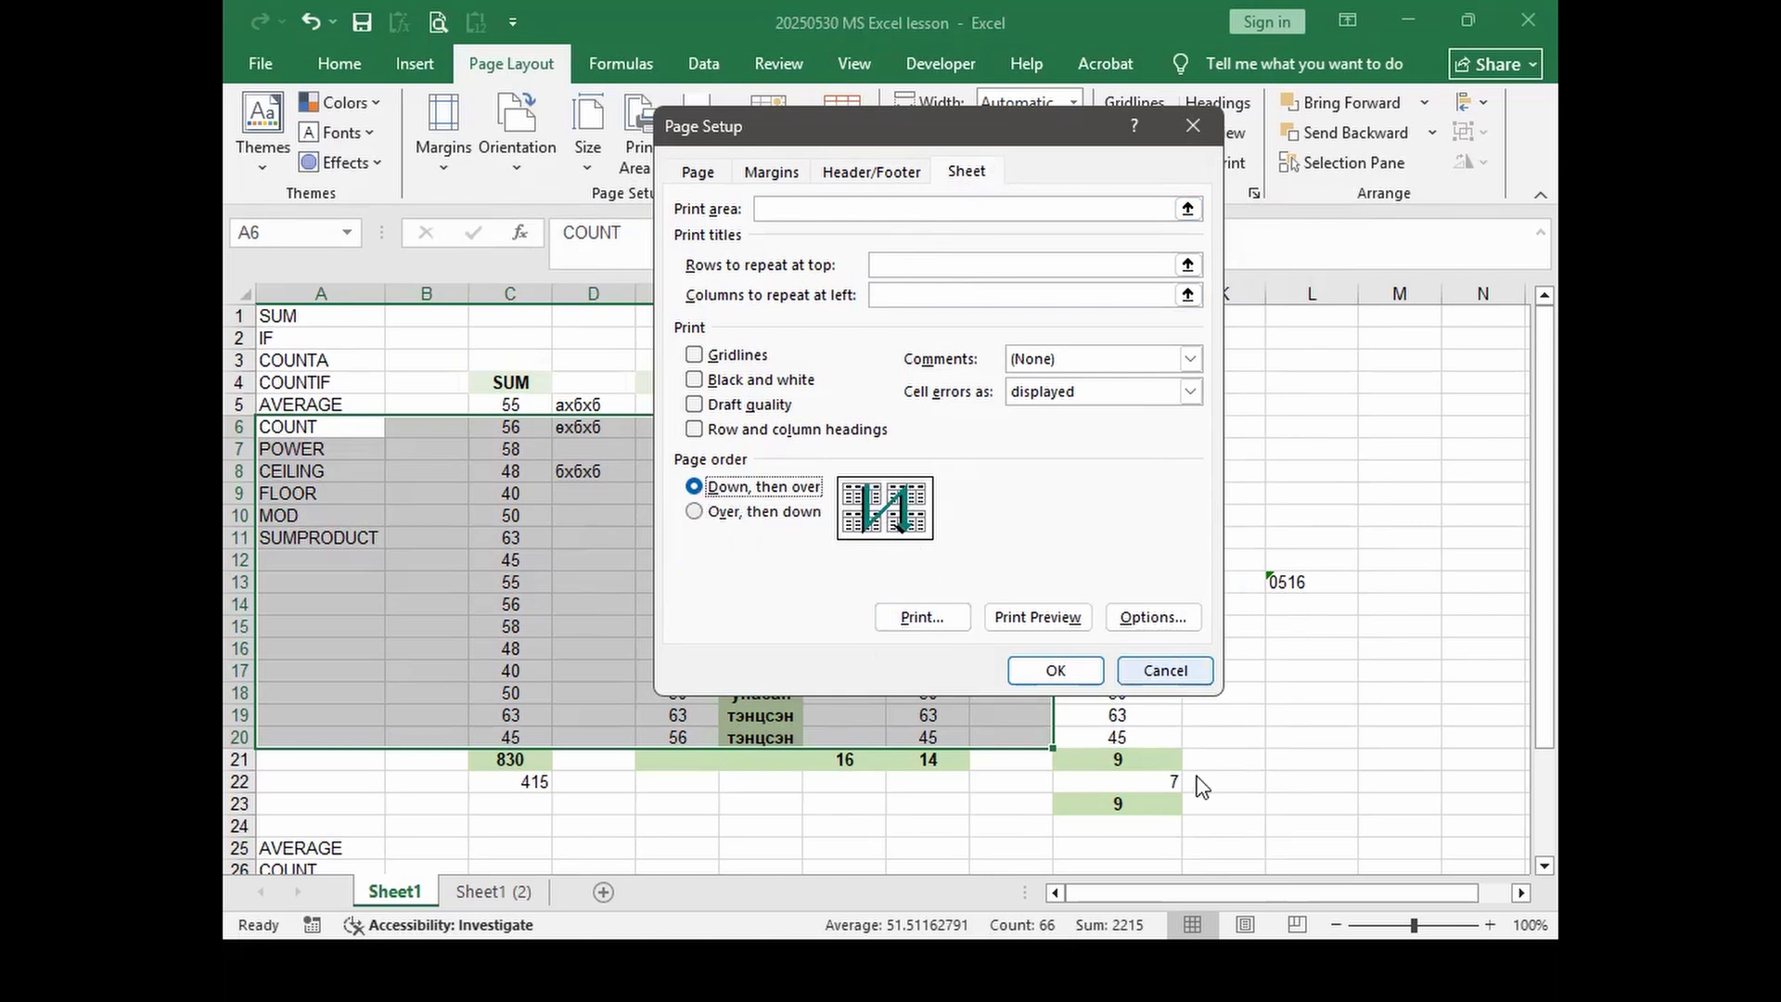
left_click(1165, 671)
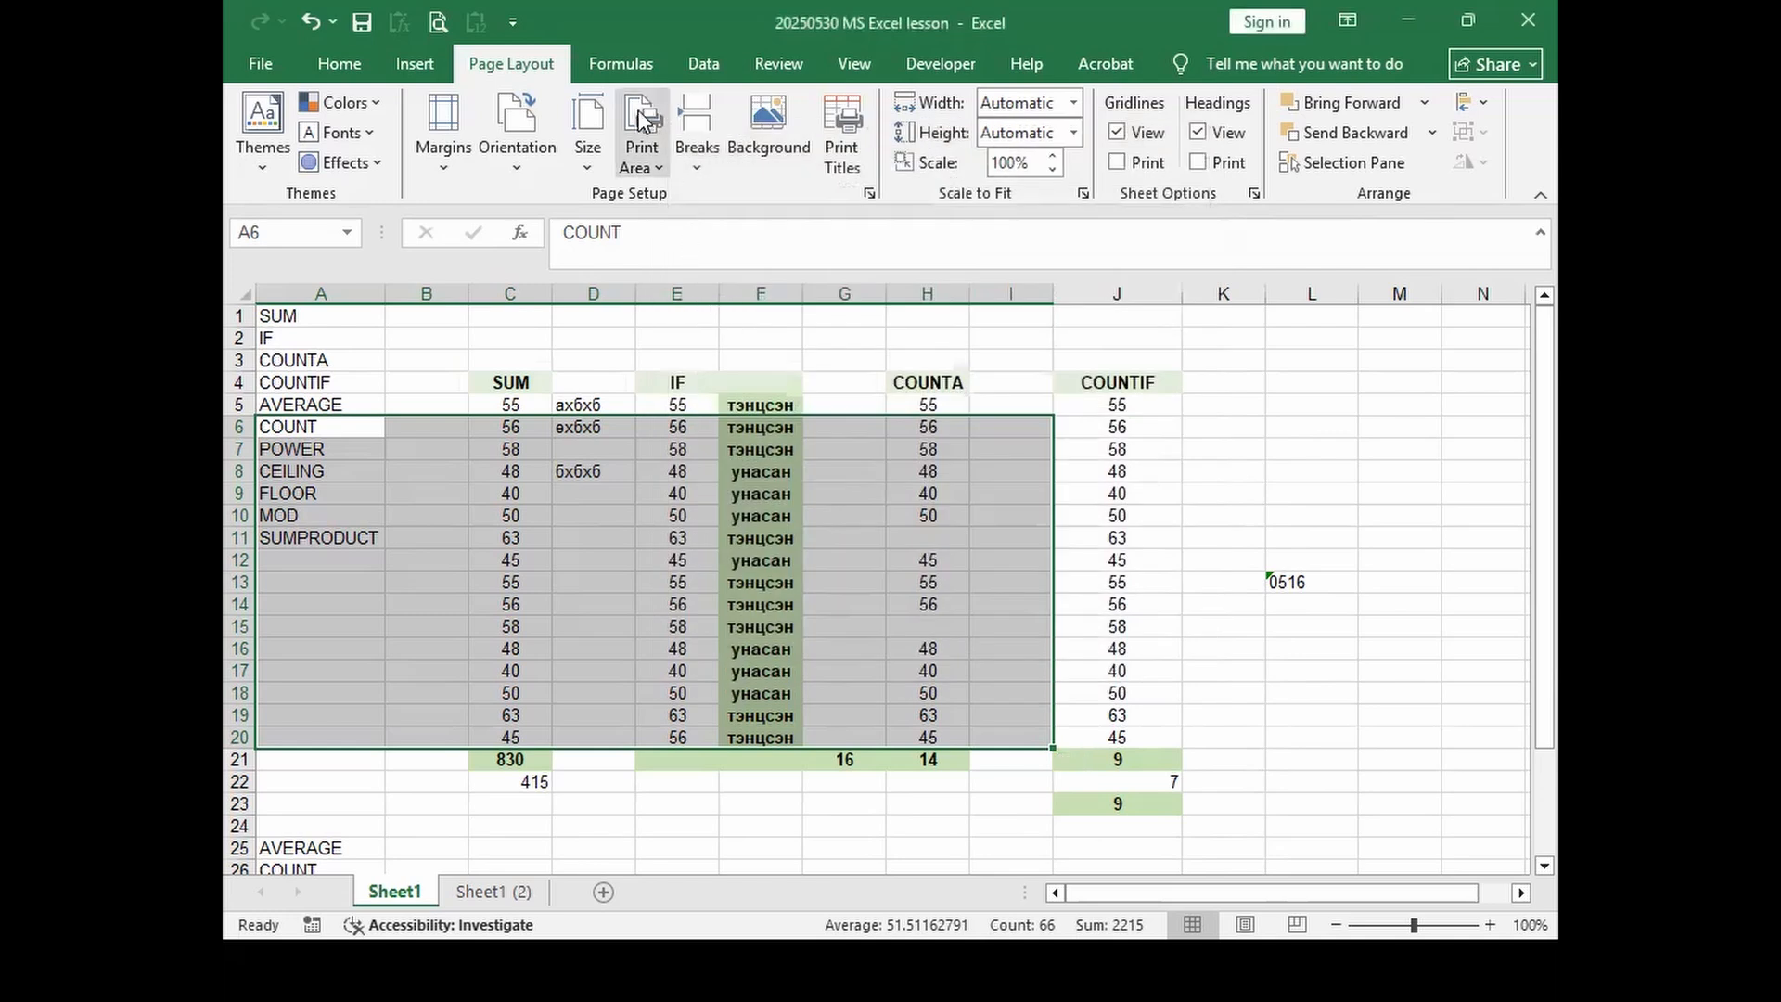
left_click(634, 65)
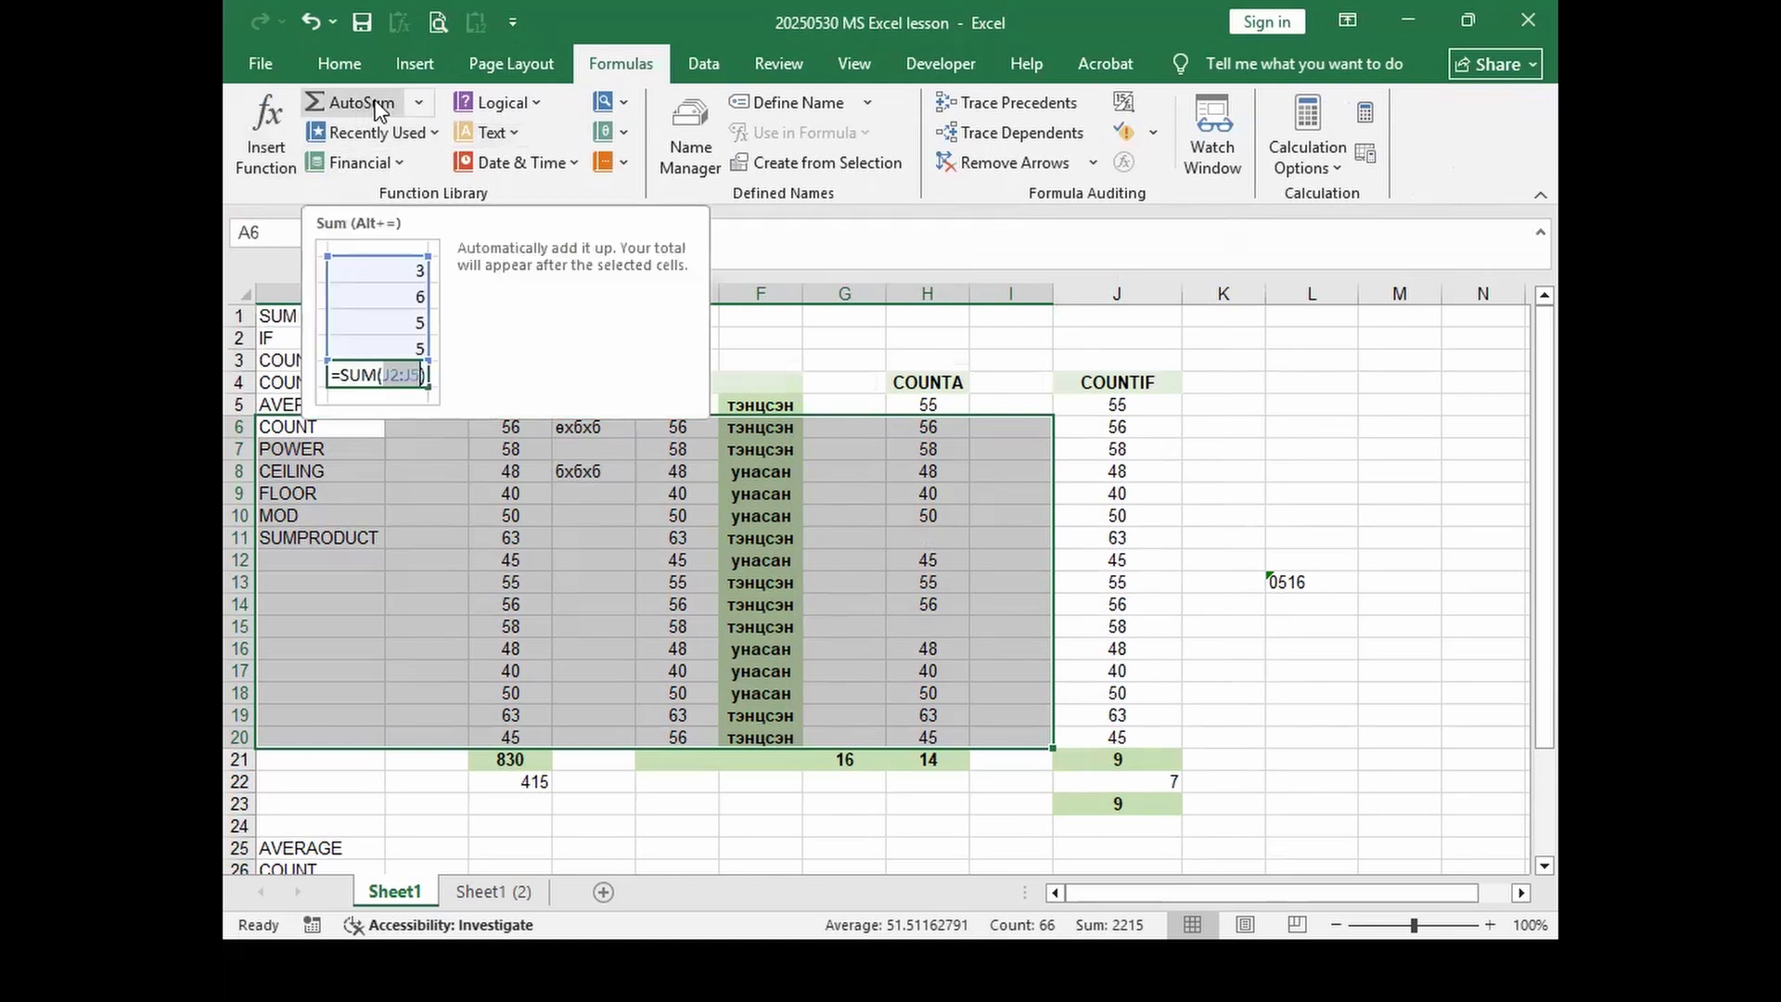
Step: Browse the Logical, Text and Date & Time function lists without inserting any, then select D11
left_click(532, 104)
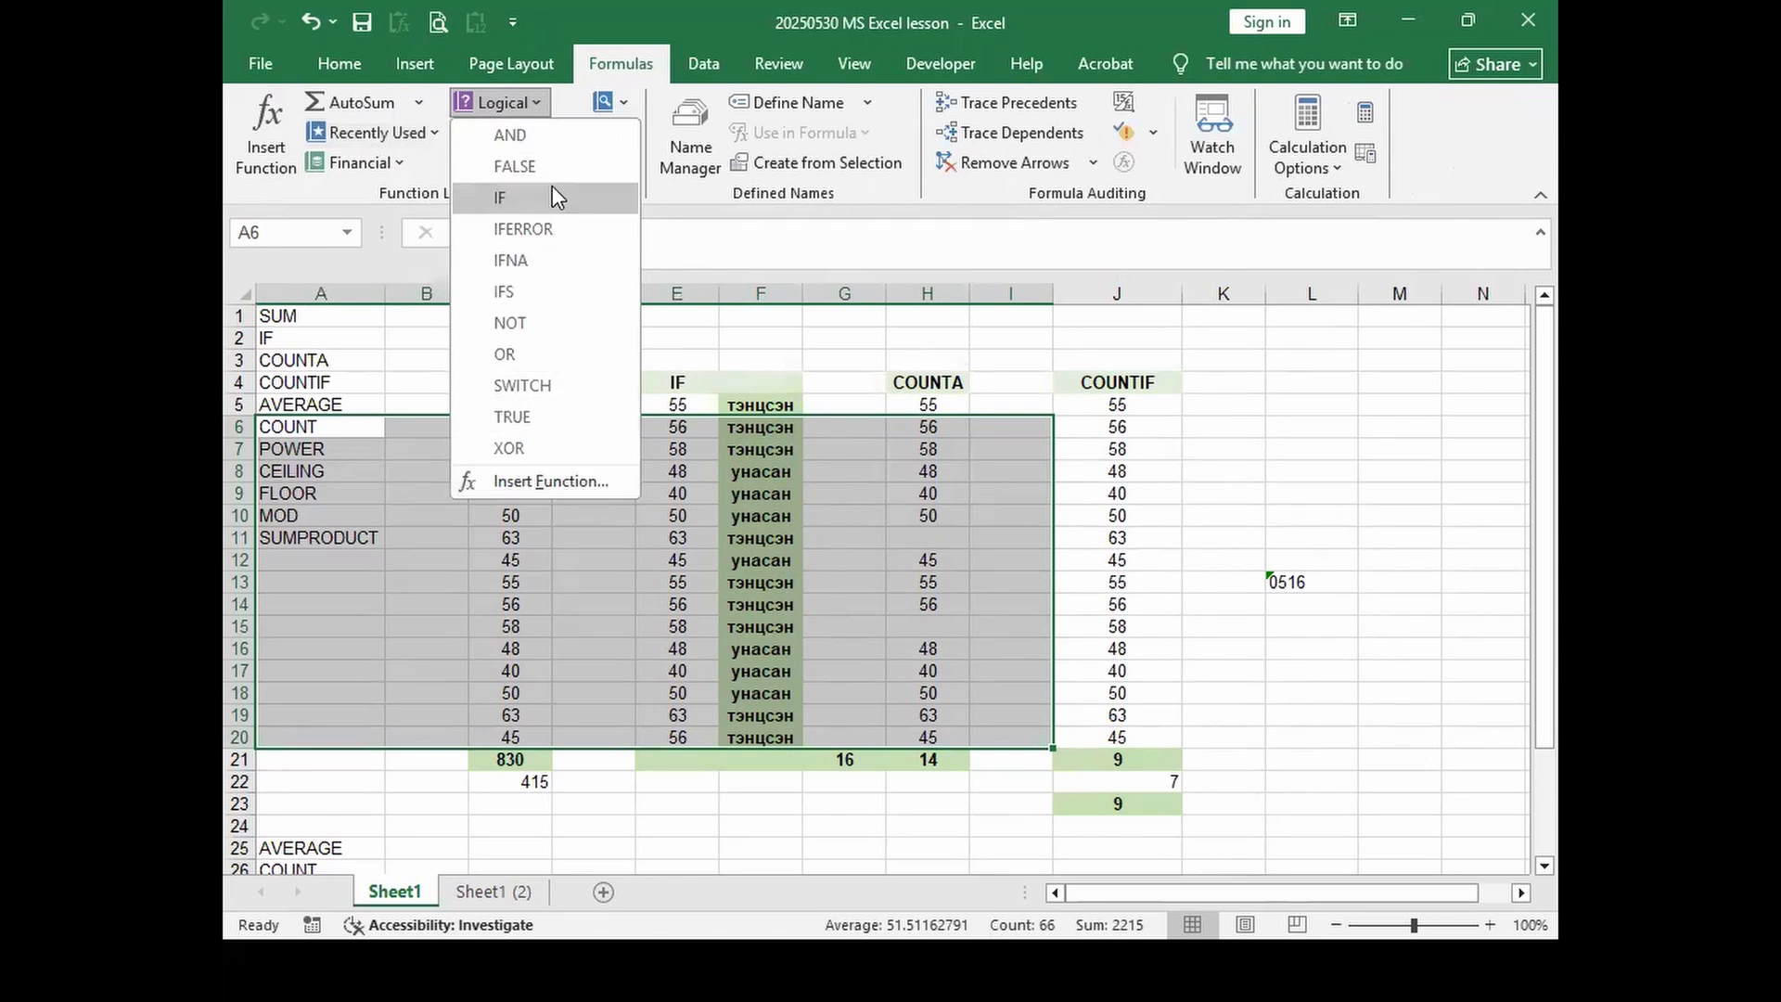
left_click(547, 100)
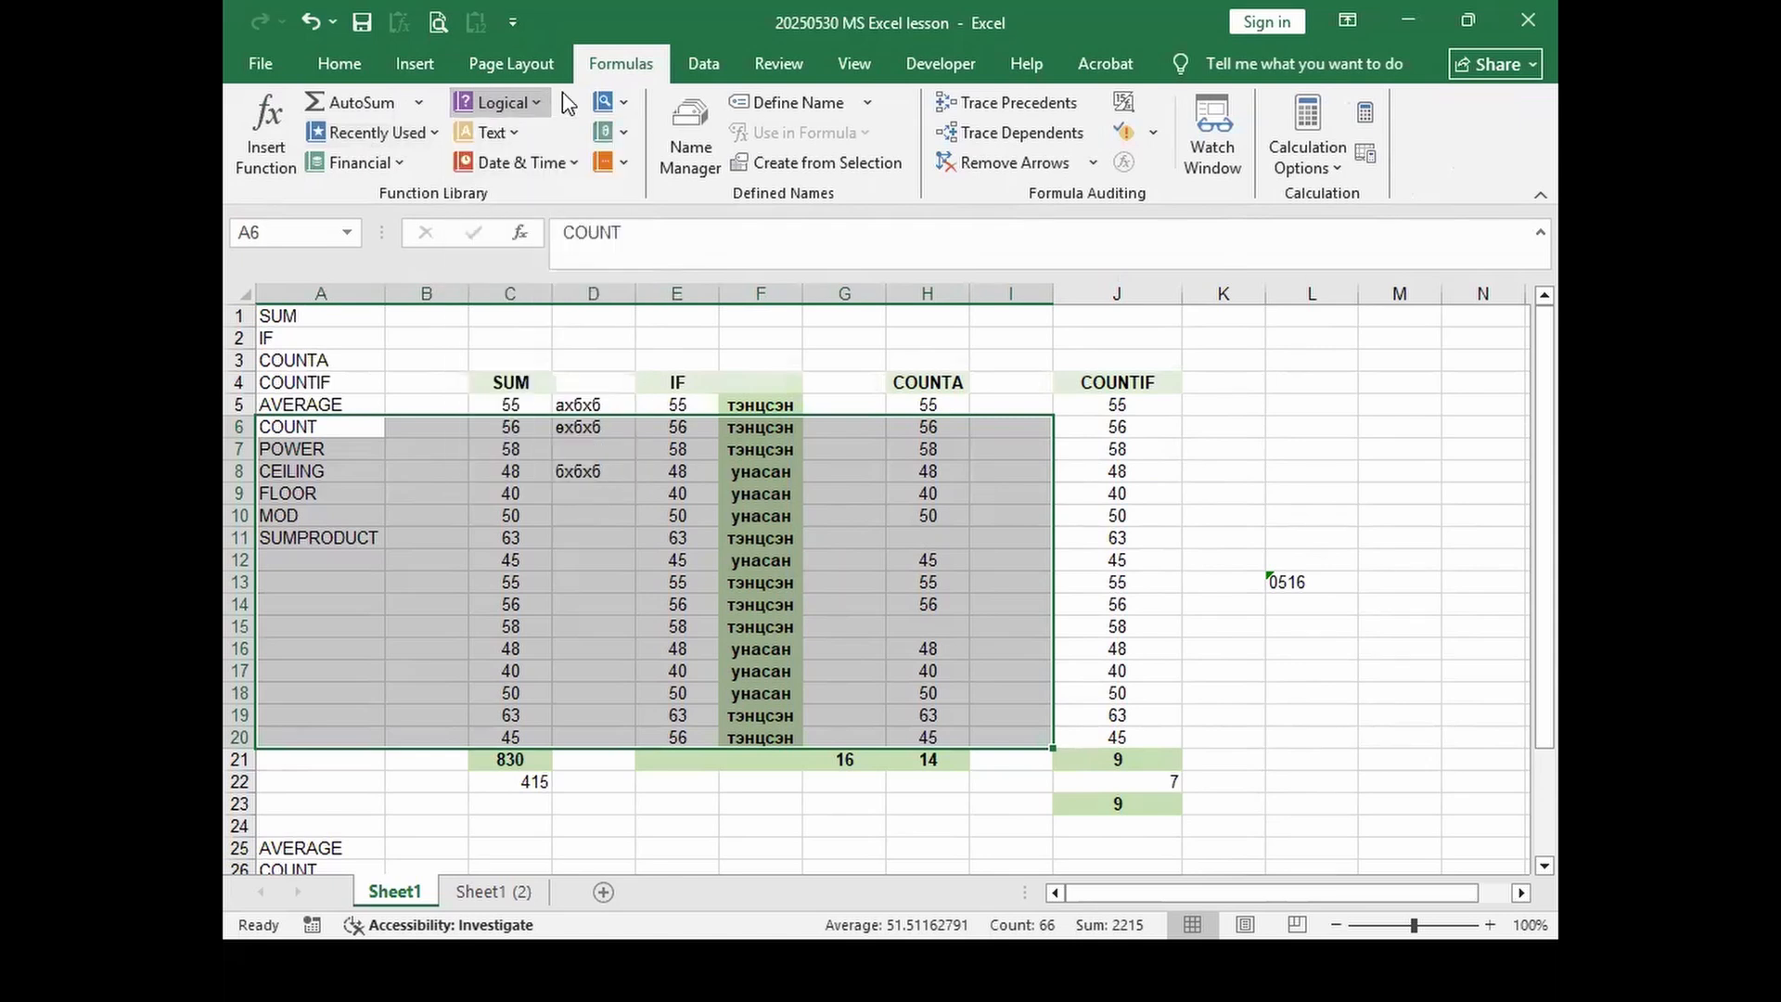
left_click(521, 131)
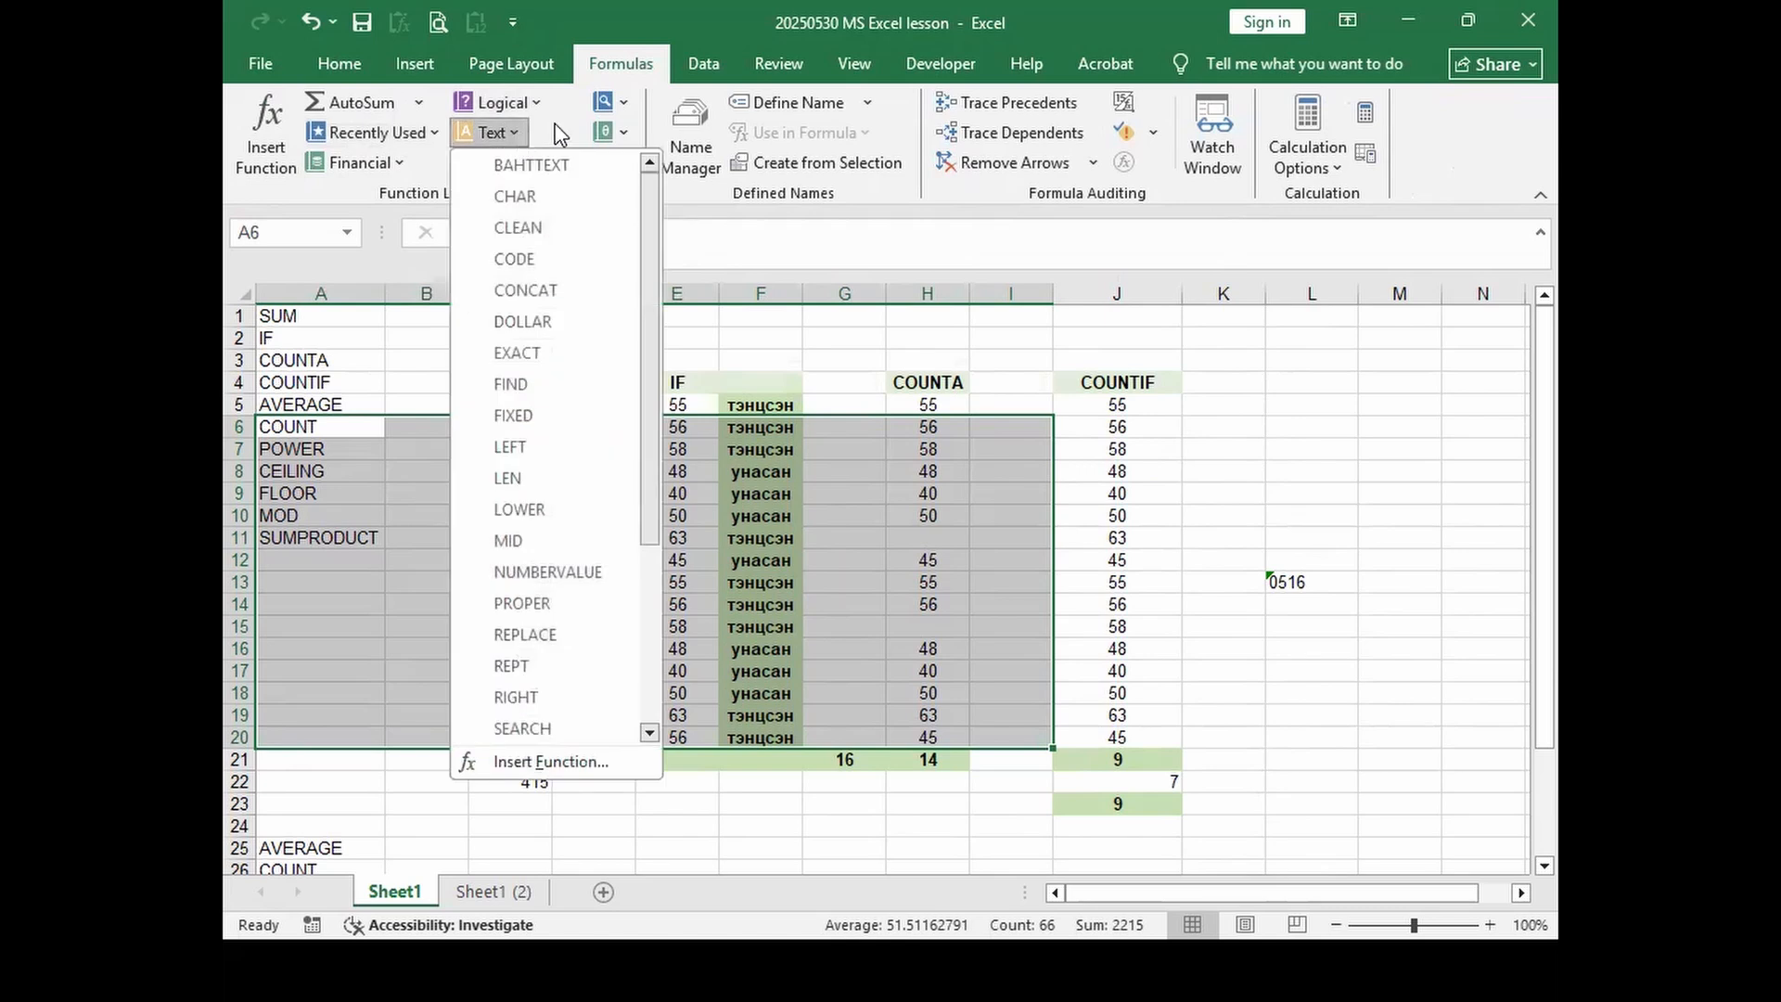
left_click(563, 135)
left_click(571, 162)
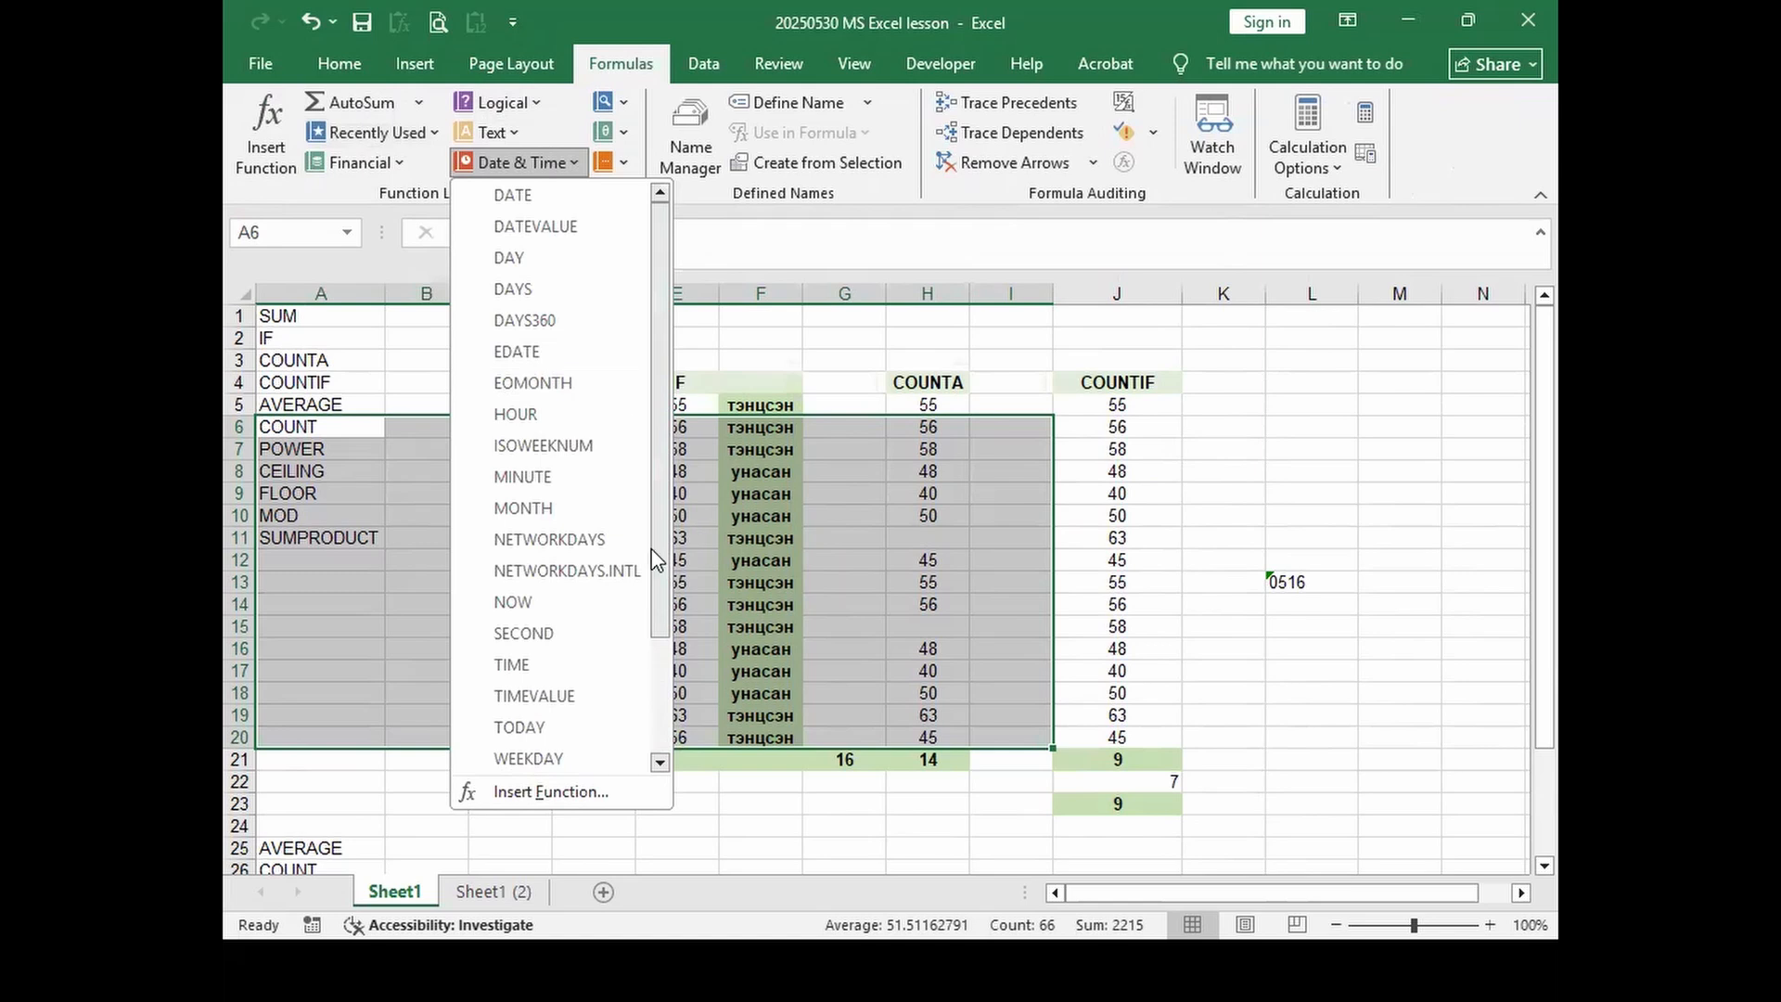
left_click(1217, 614)
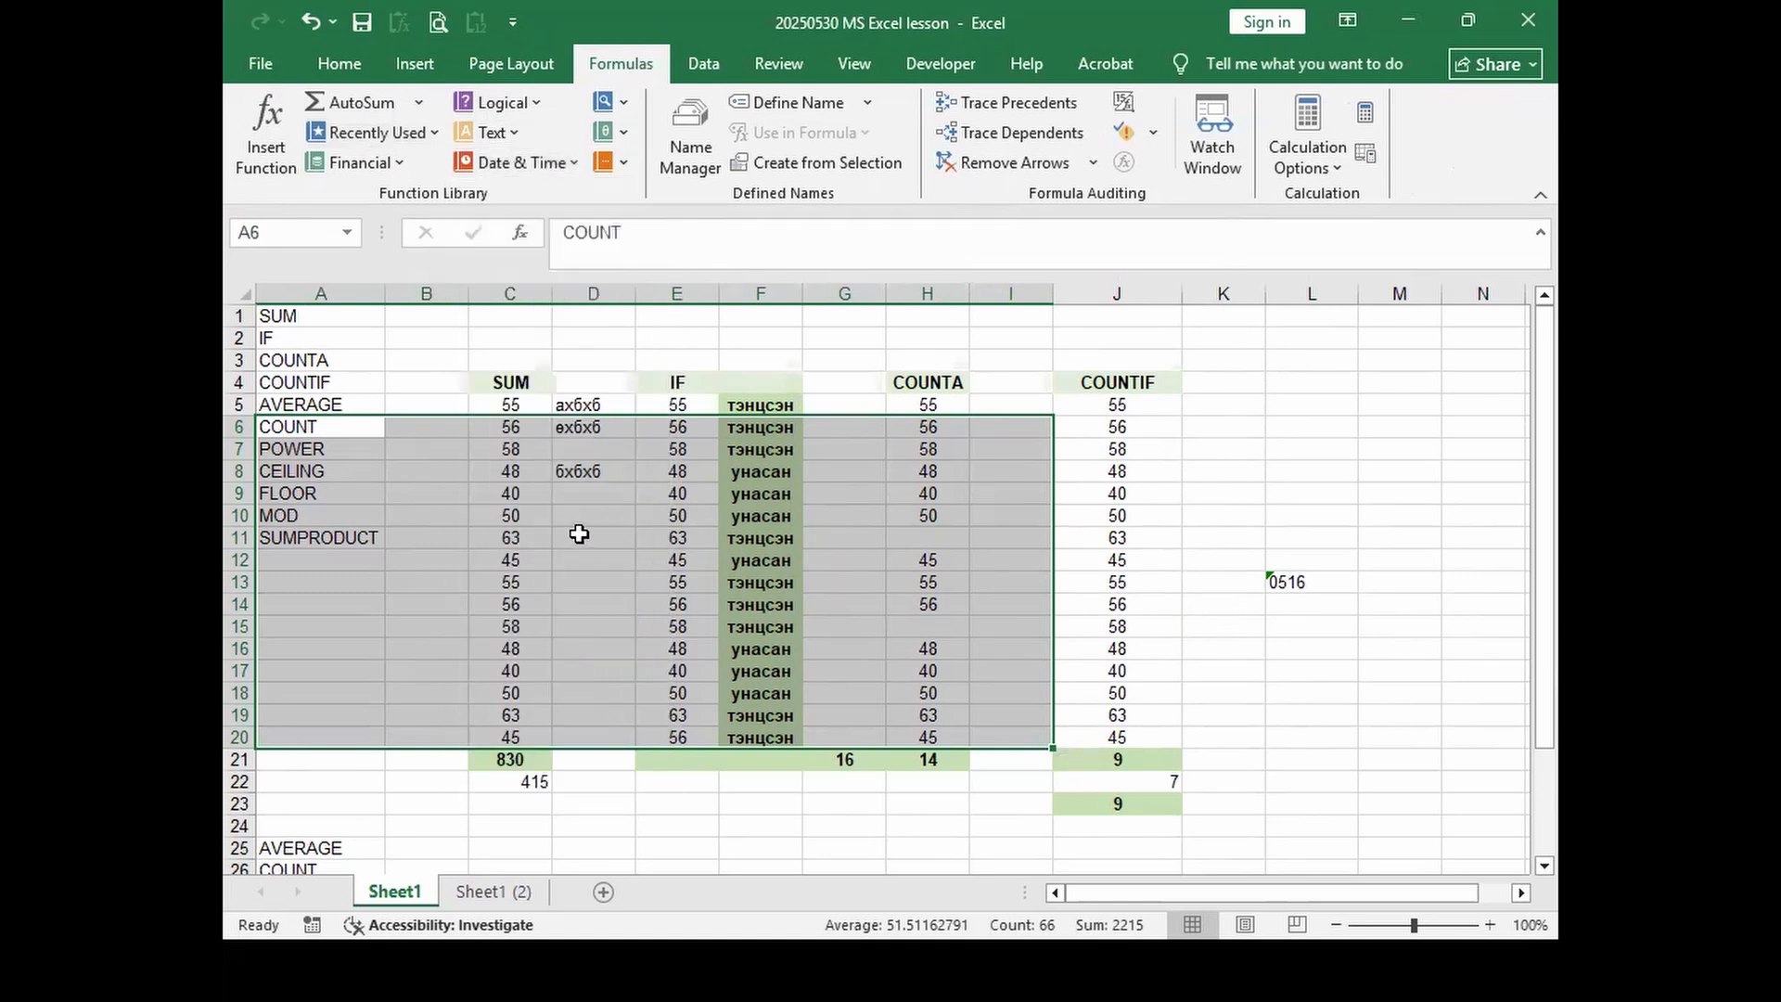
left_click(579, 535)
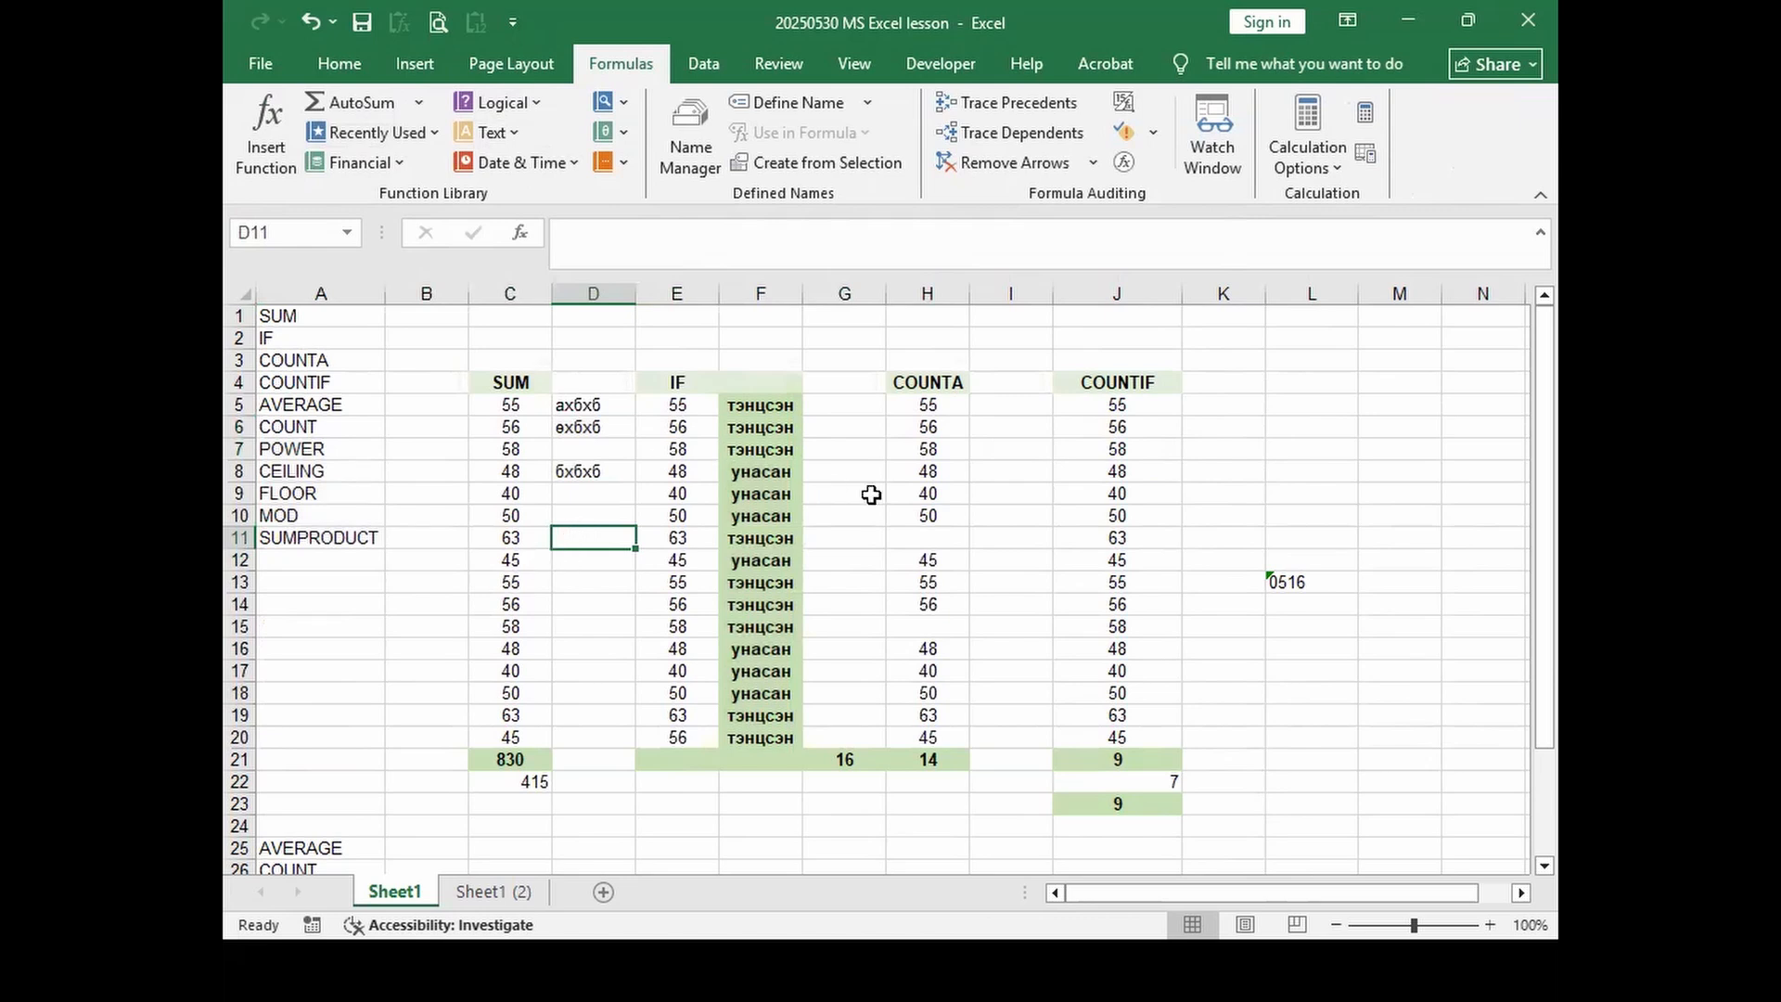
Step: On the Data ribbon, select the block C5:J20 from the SUM column through COUNTIF
left_click(712, 71)
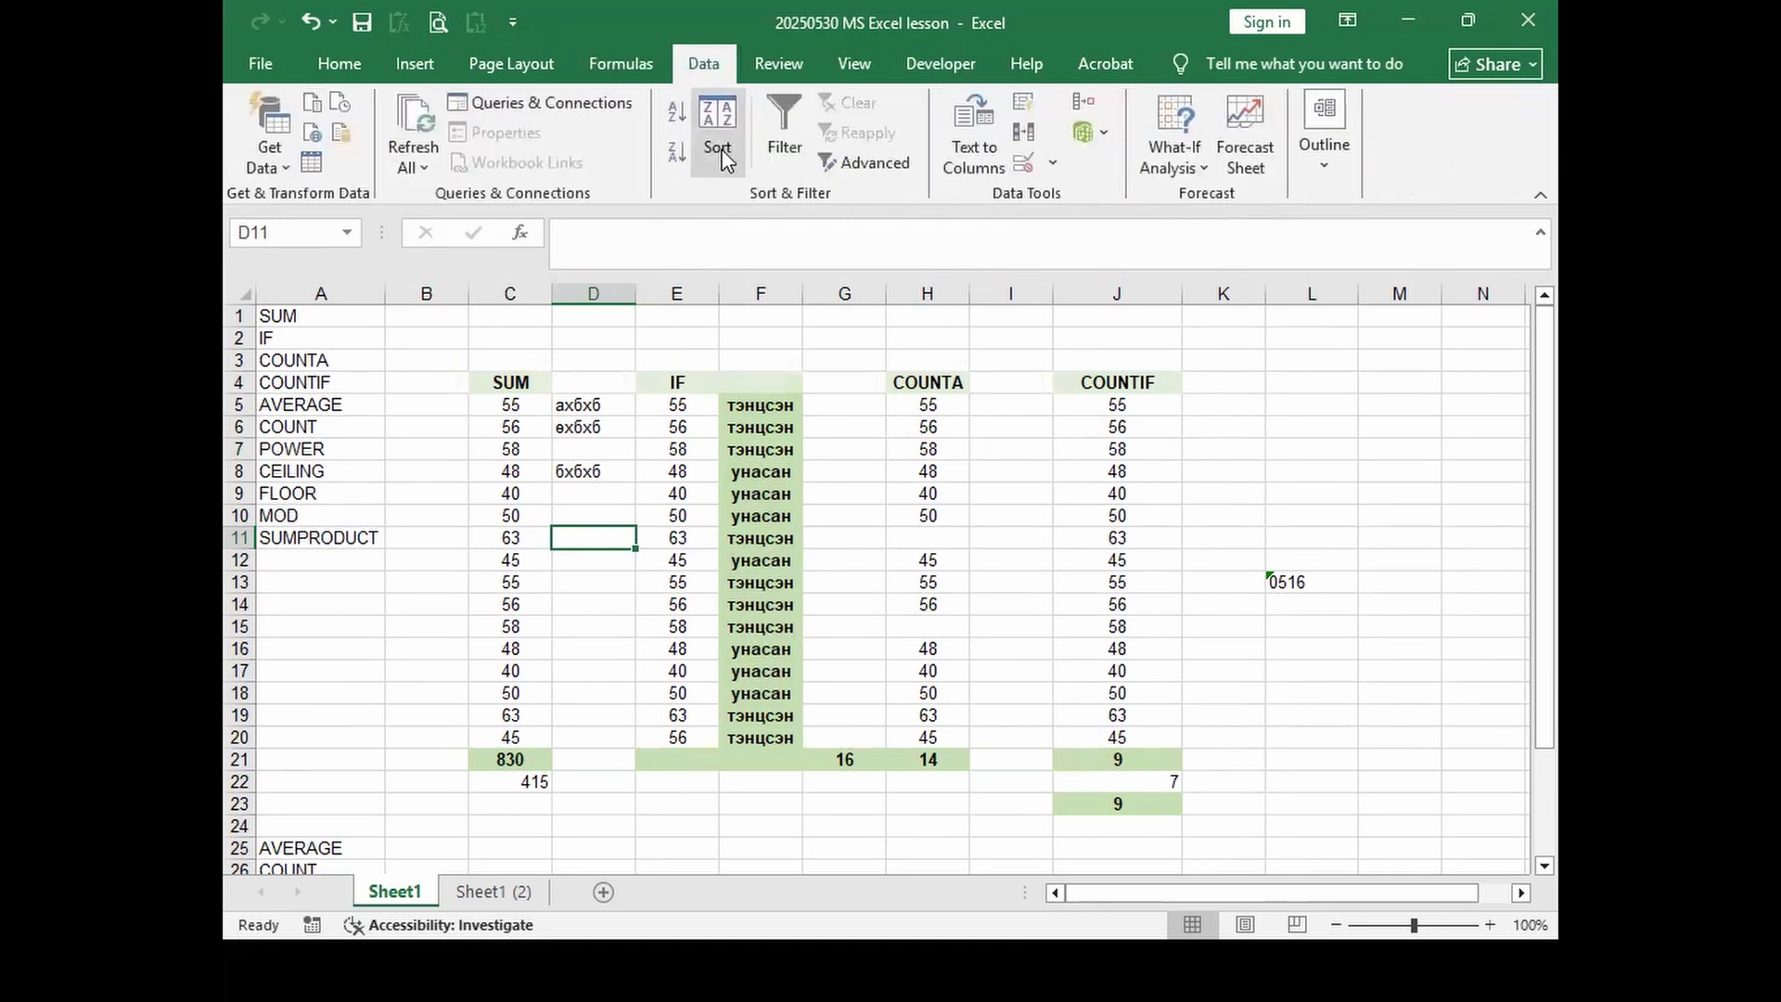
left_click(844, 517)
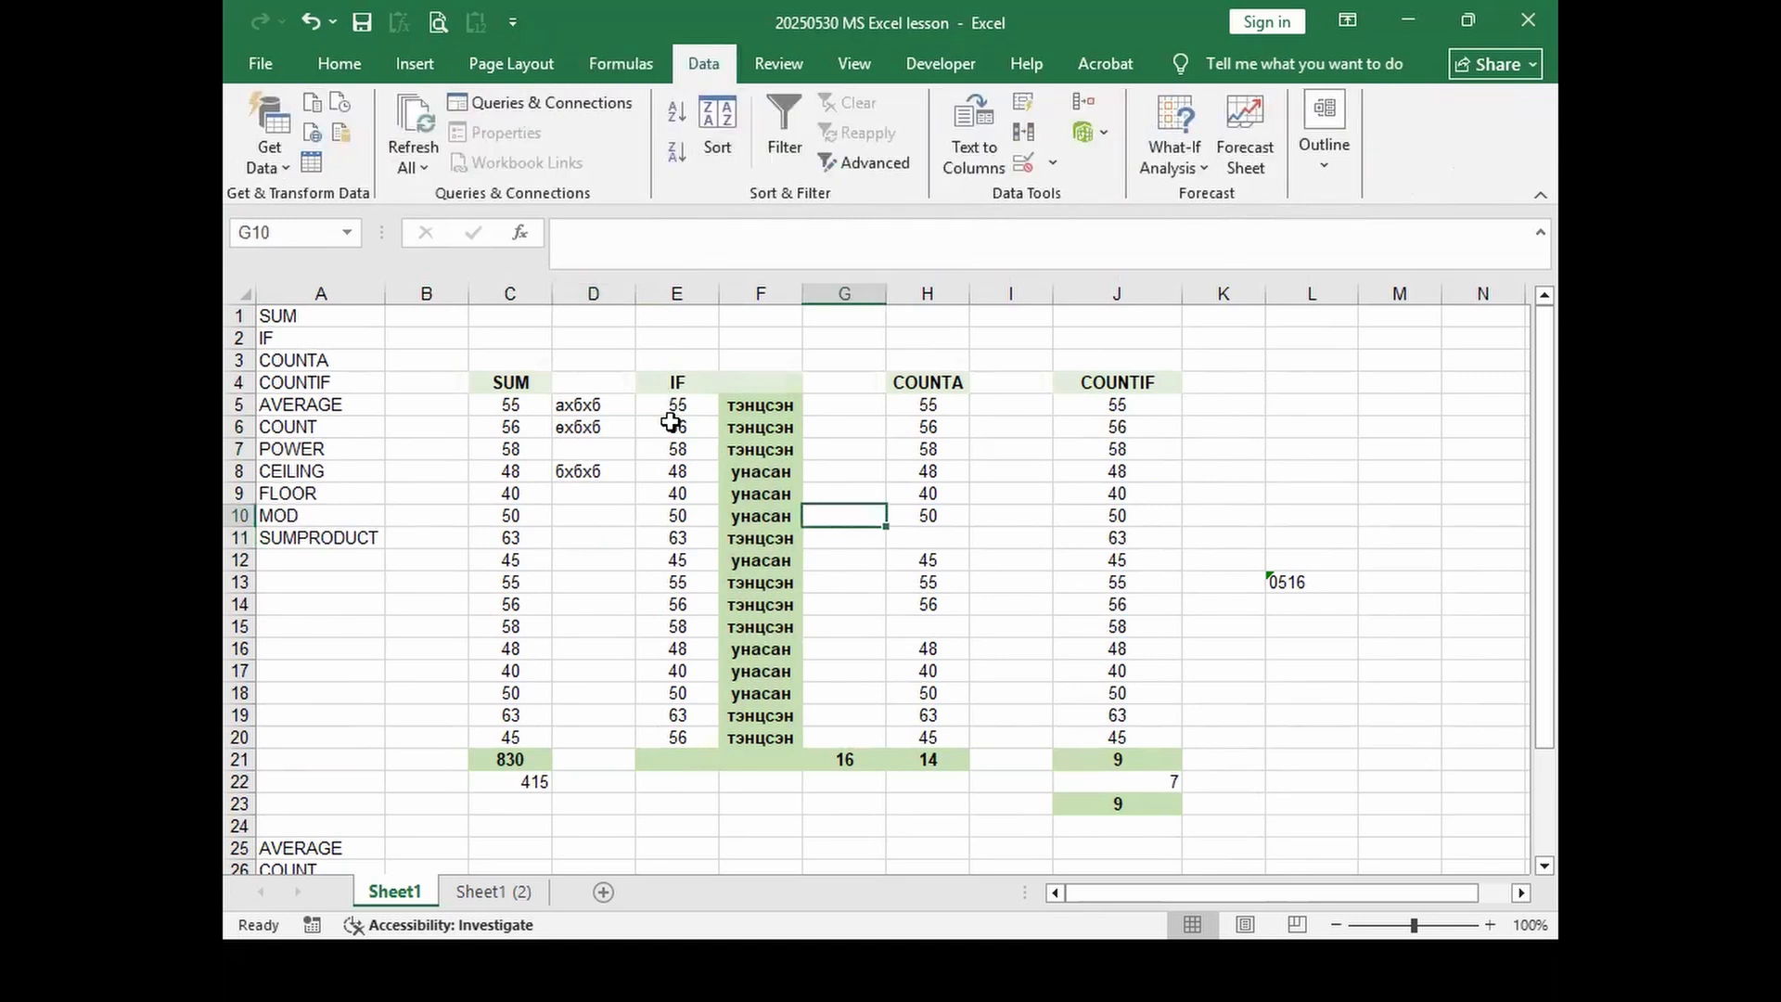
left_click_drag(674, 412, 762, 738)
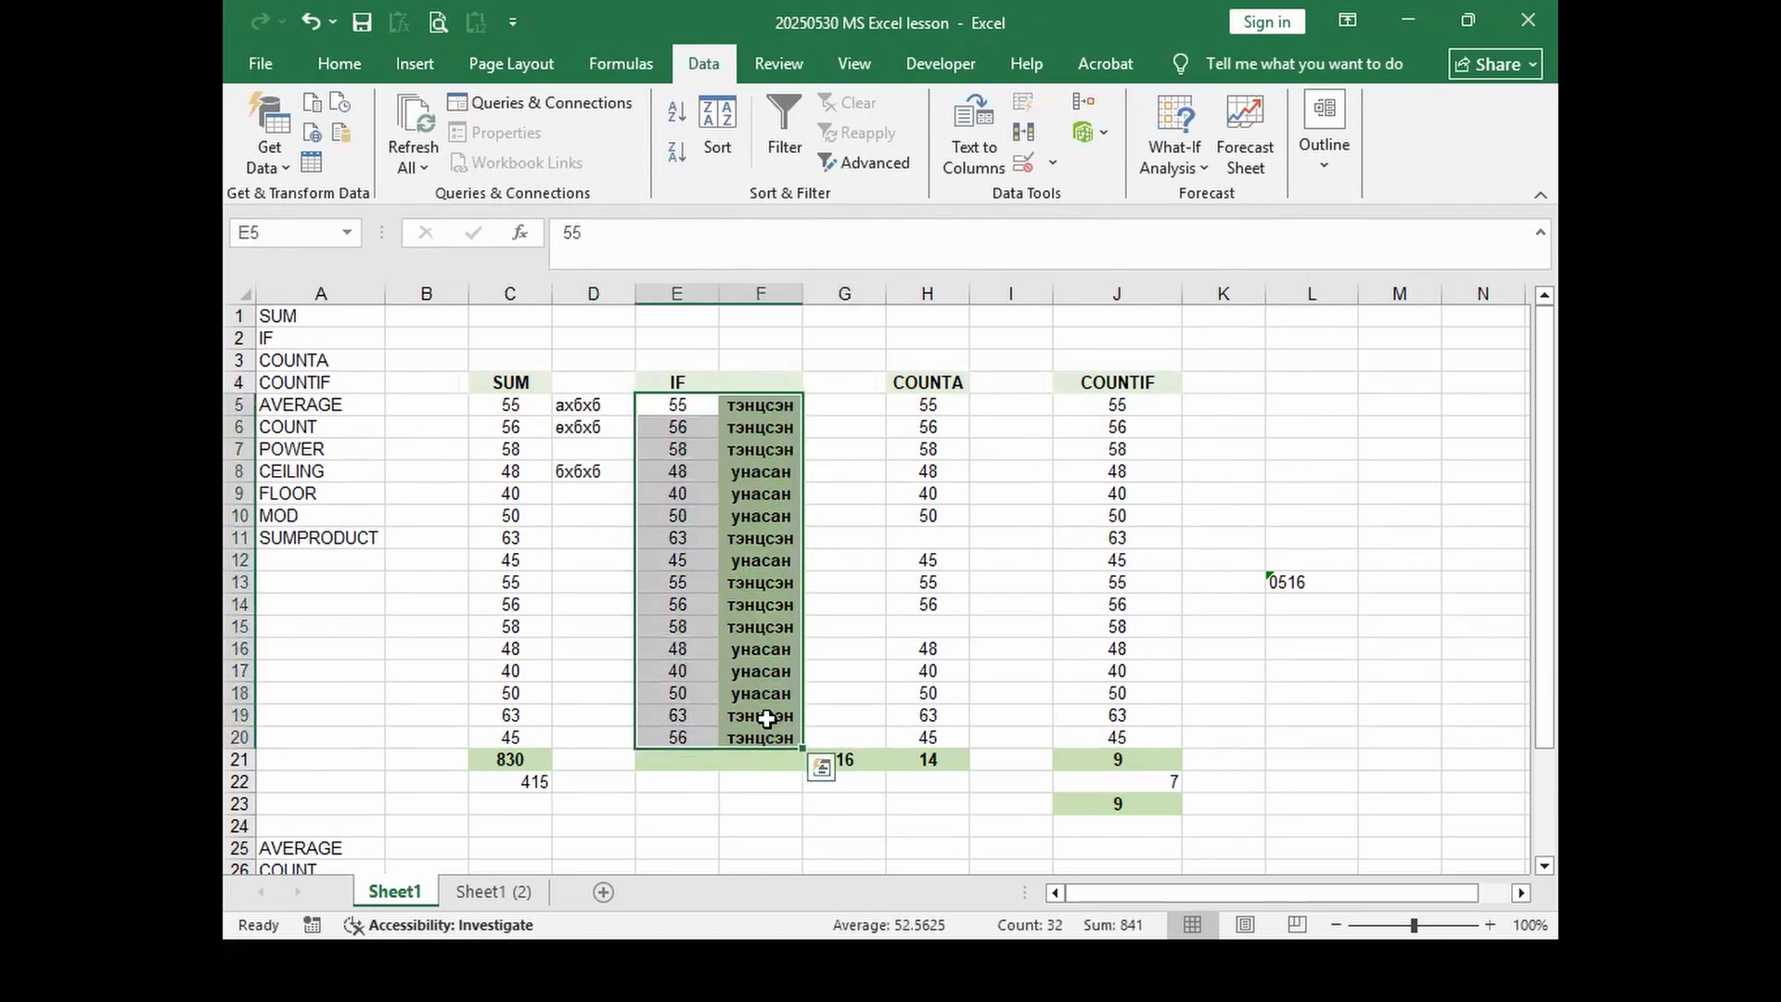
left_click(843, 626)
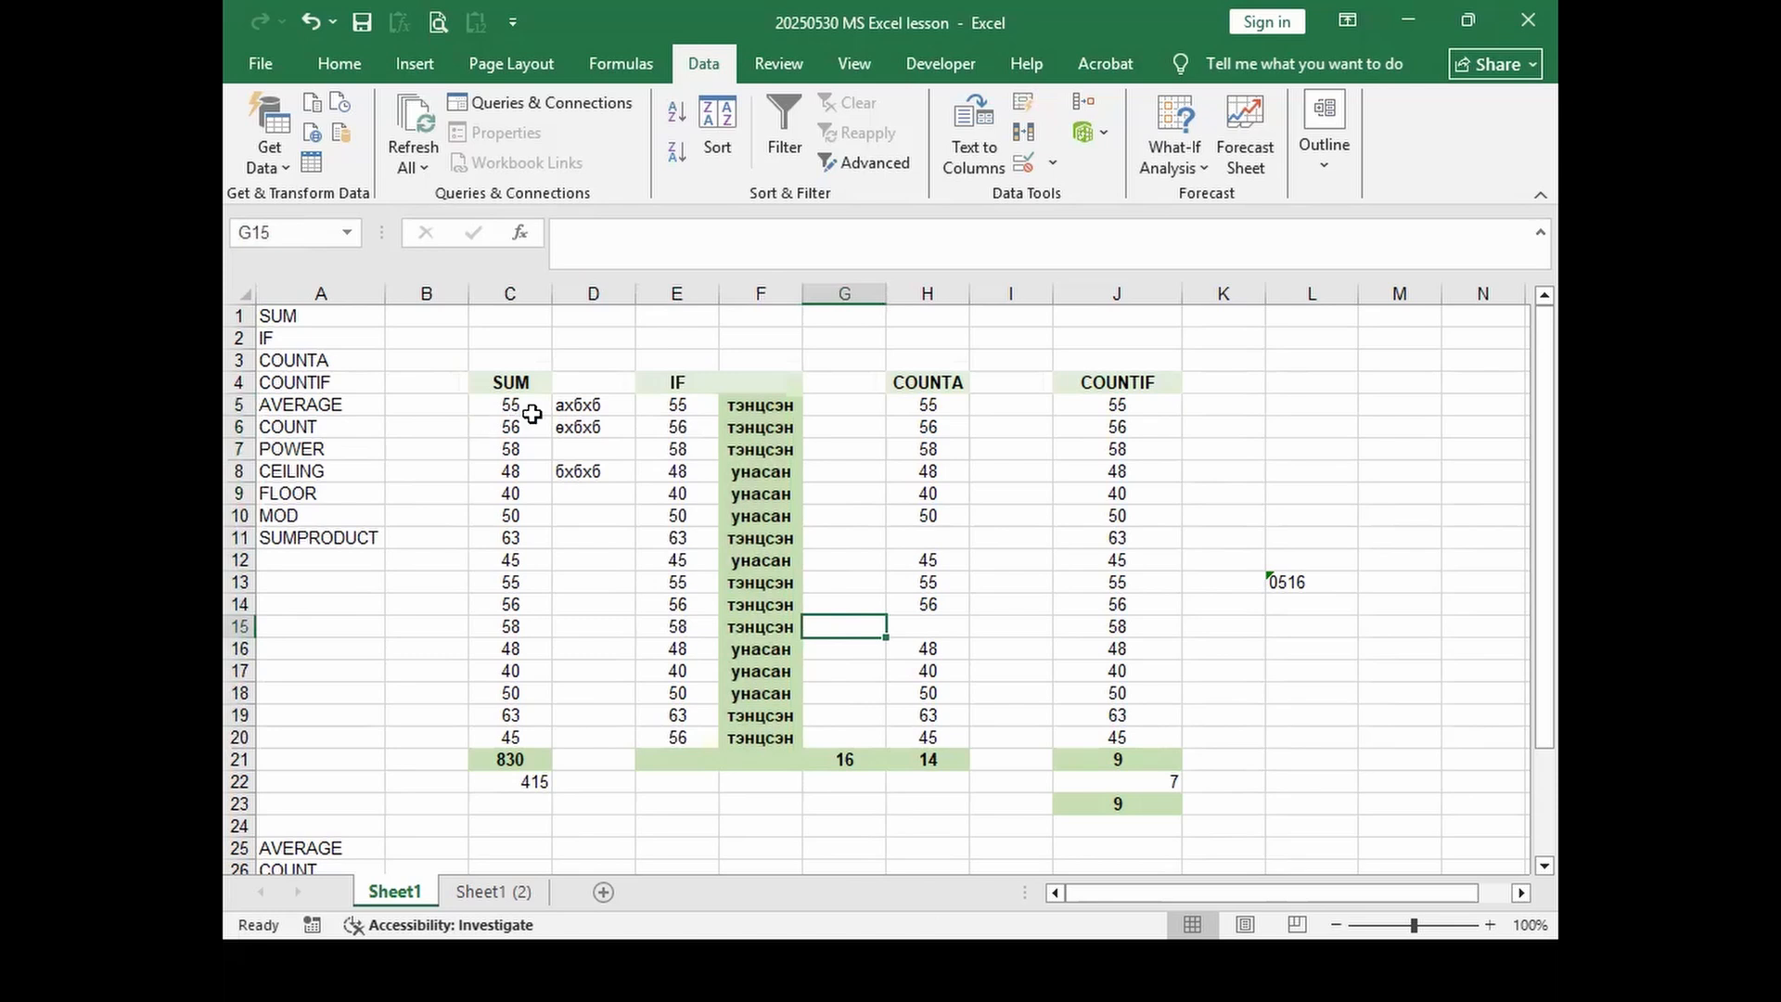
left_click(497, 382)
left_click_drag(497, 404, 1127, 733)
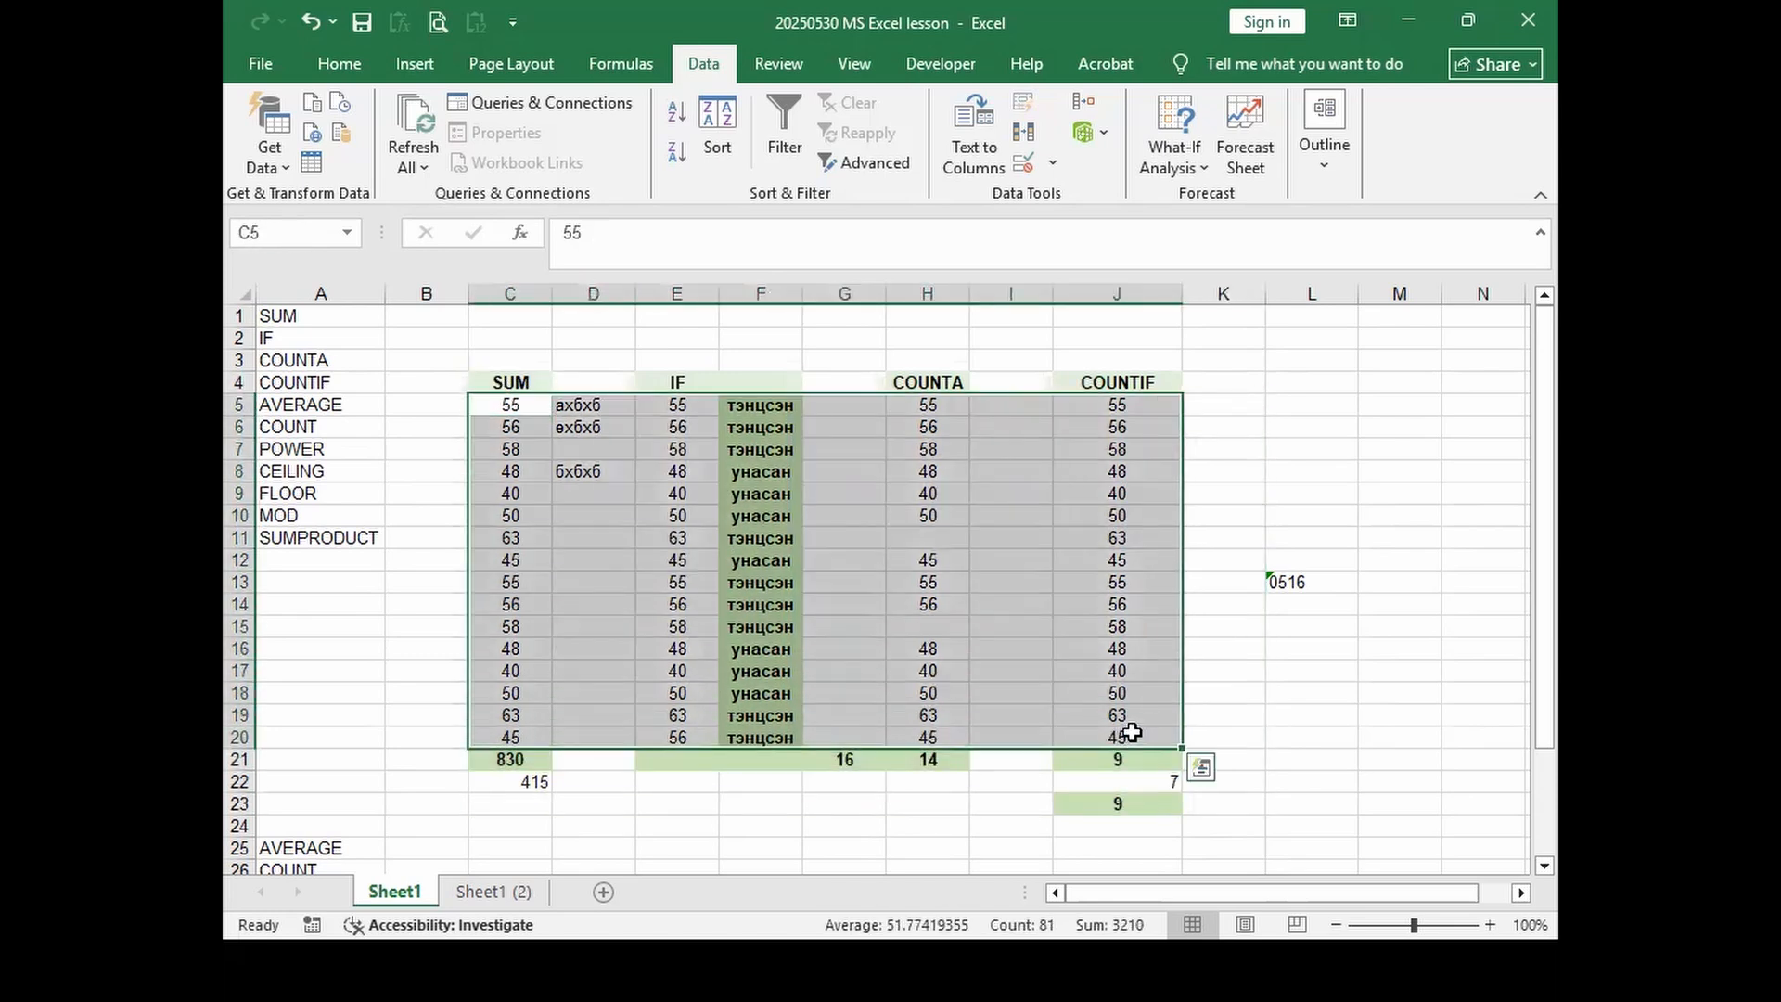
Step: Custom-sort the selection by Column F on cell values, A to Z, putting тэнцсэн rows first
left_click(719, 130)
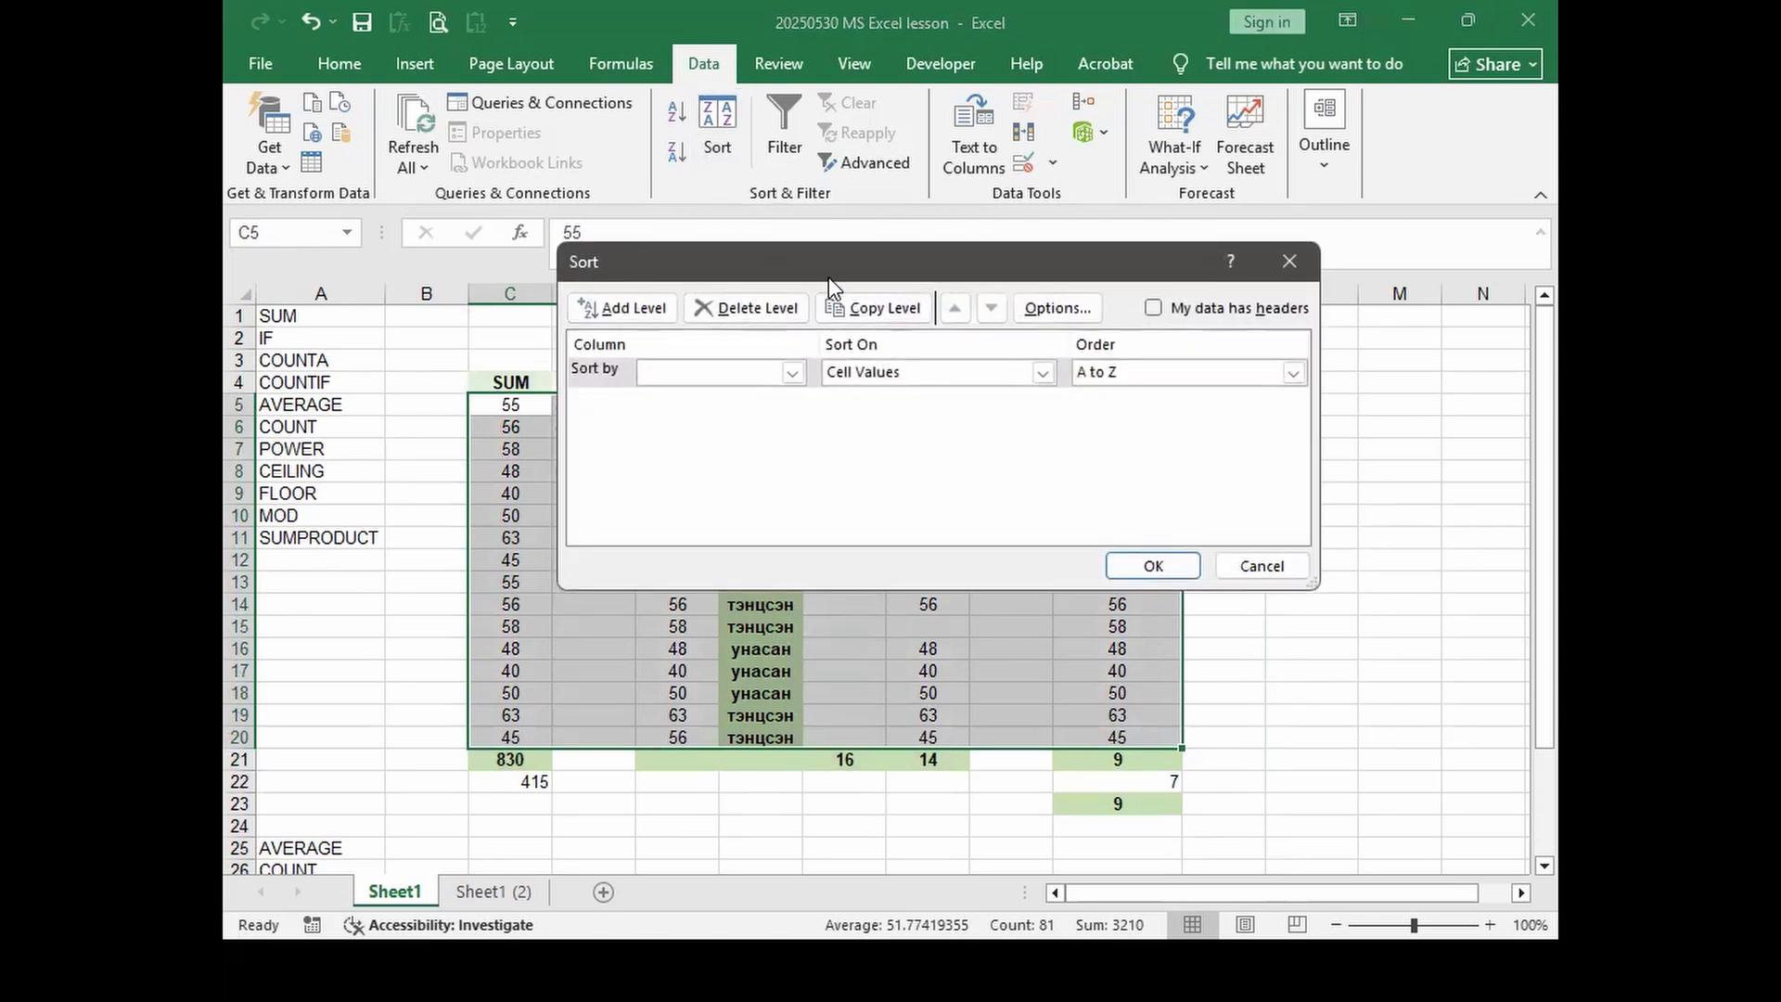
left_click_drag(849, 269, 1060, 64)
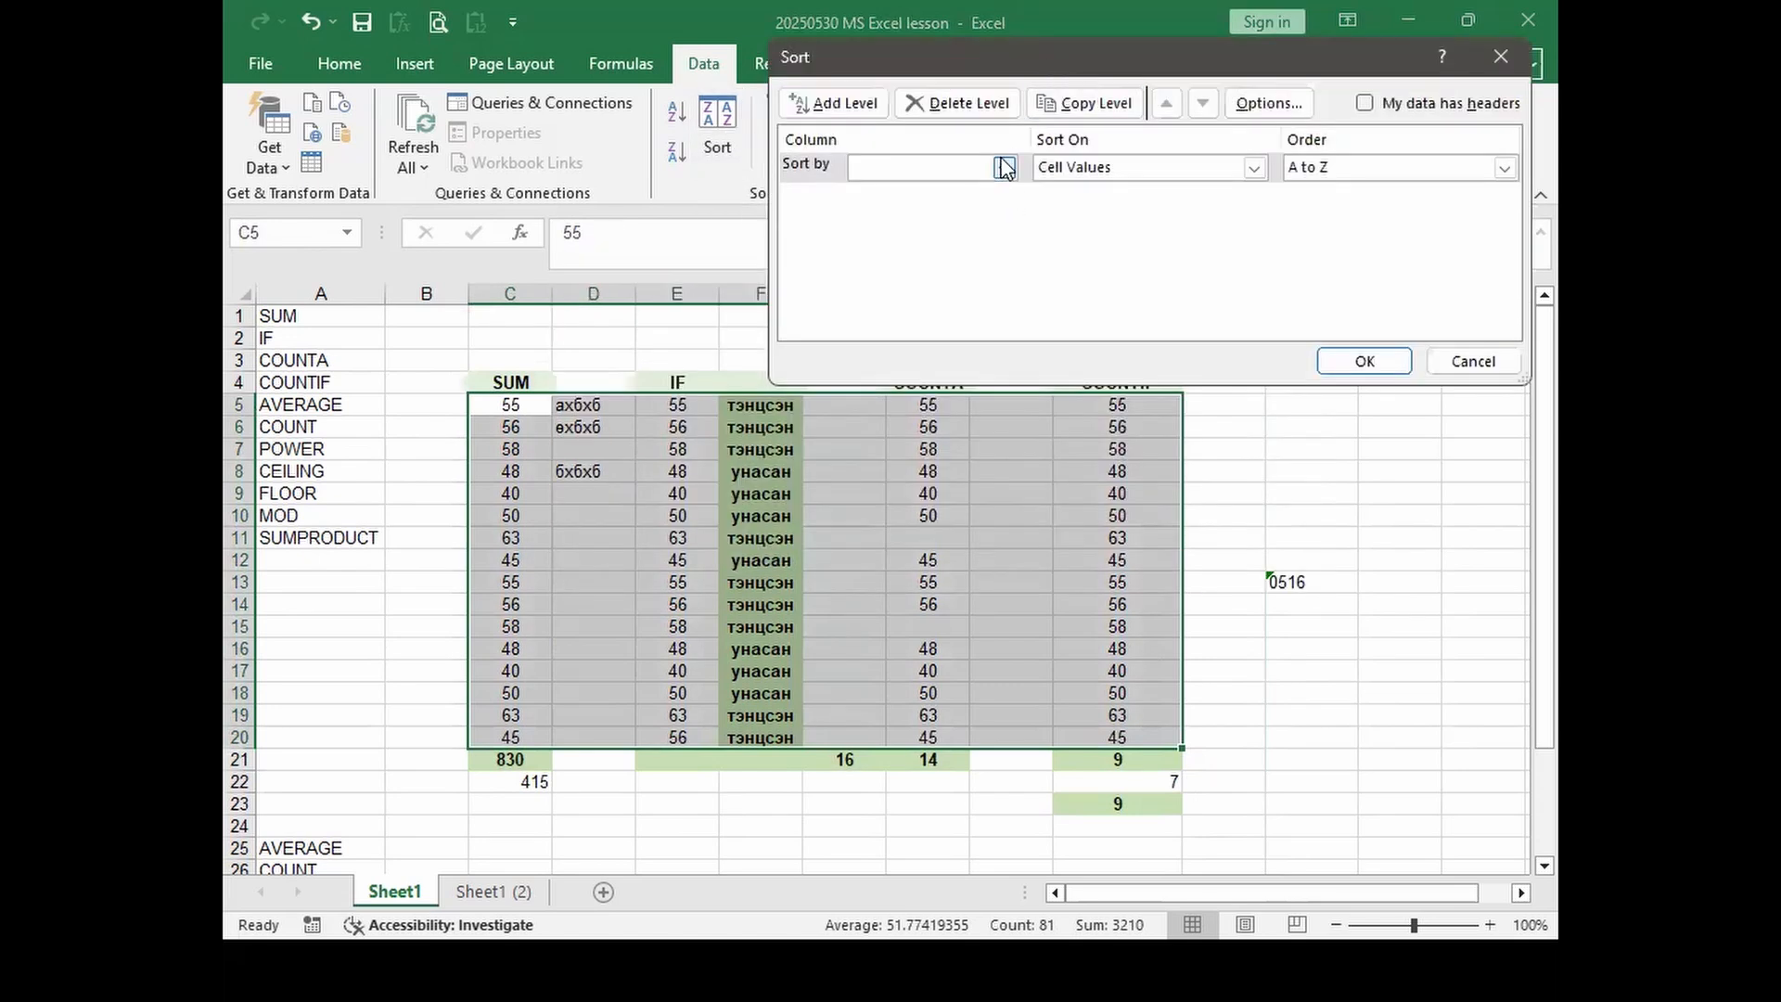
left_click(1005, 168)
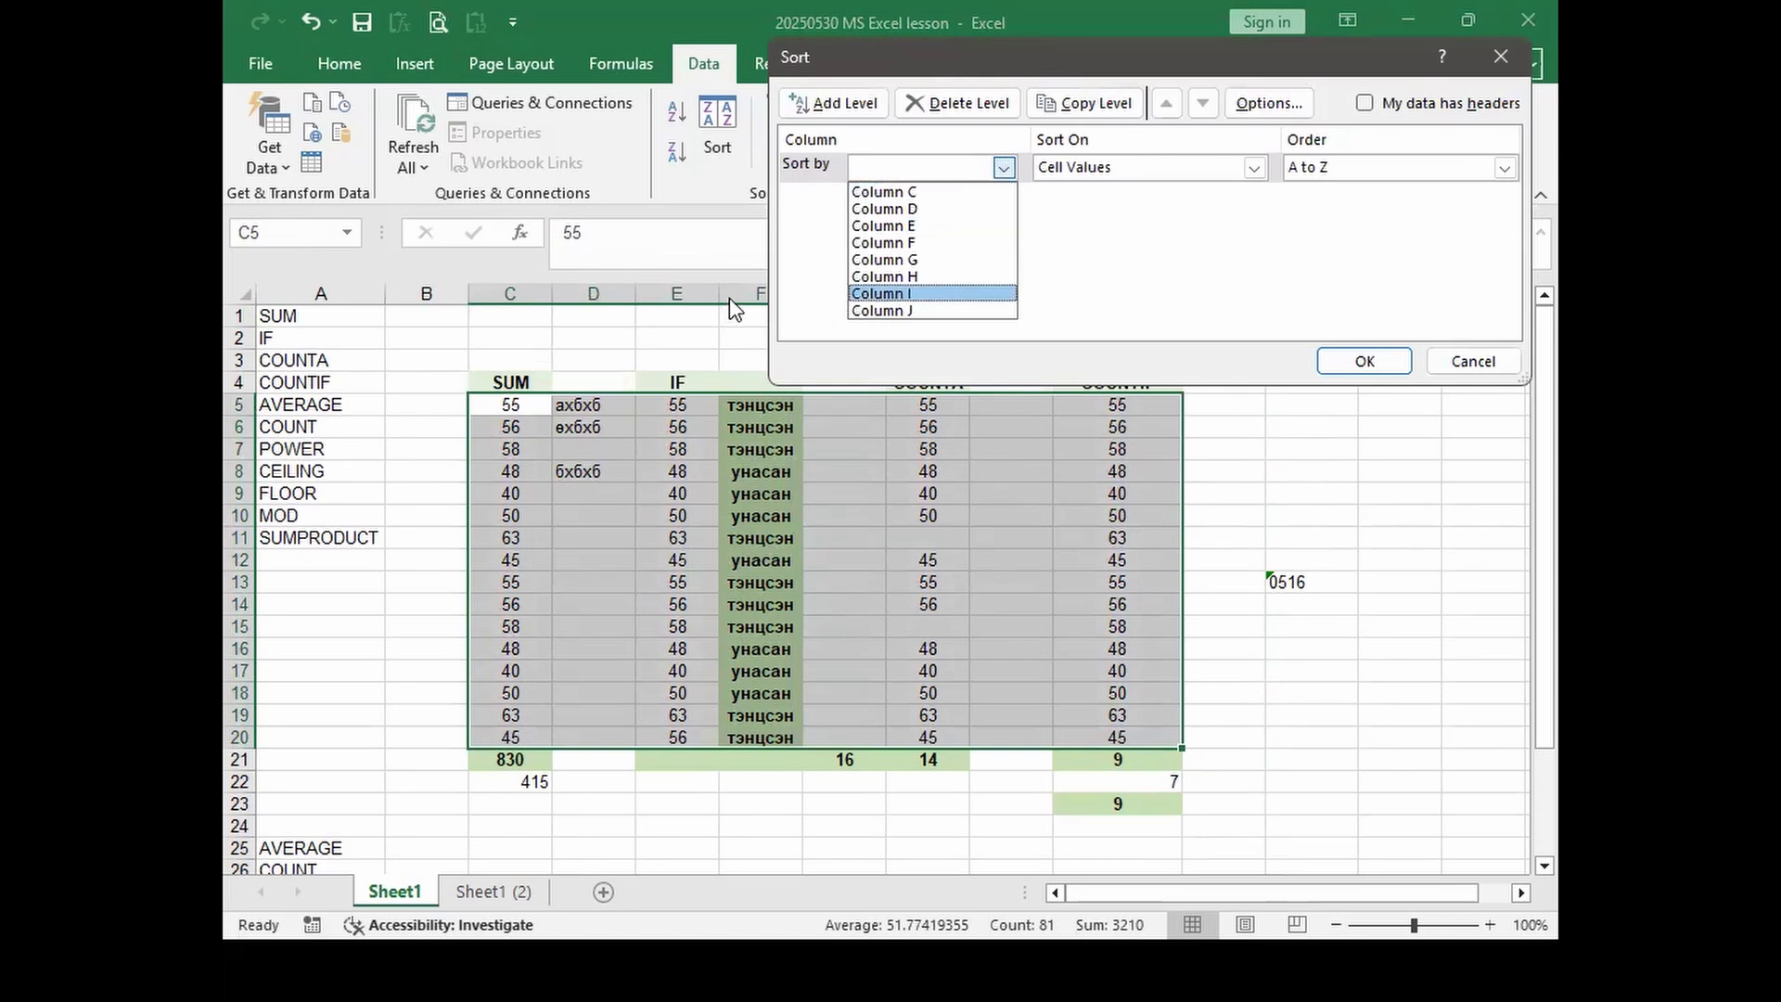
left_click(909, 239)
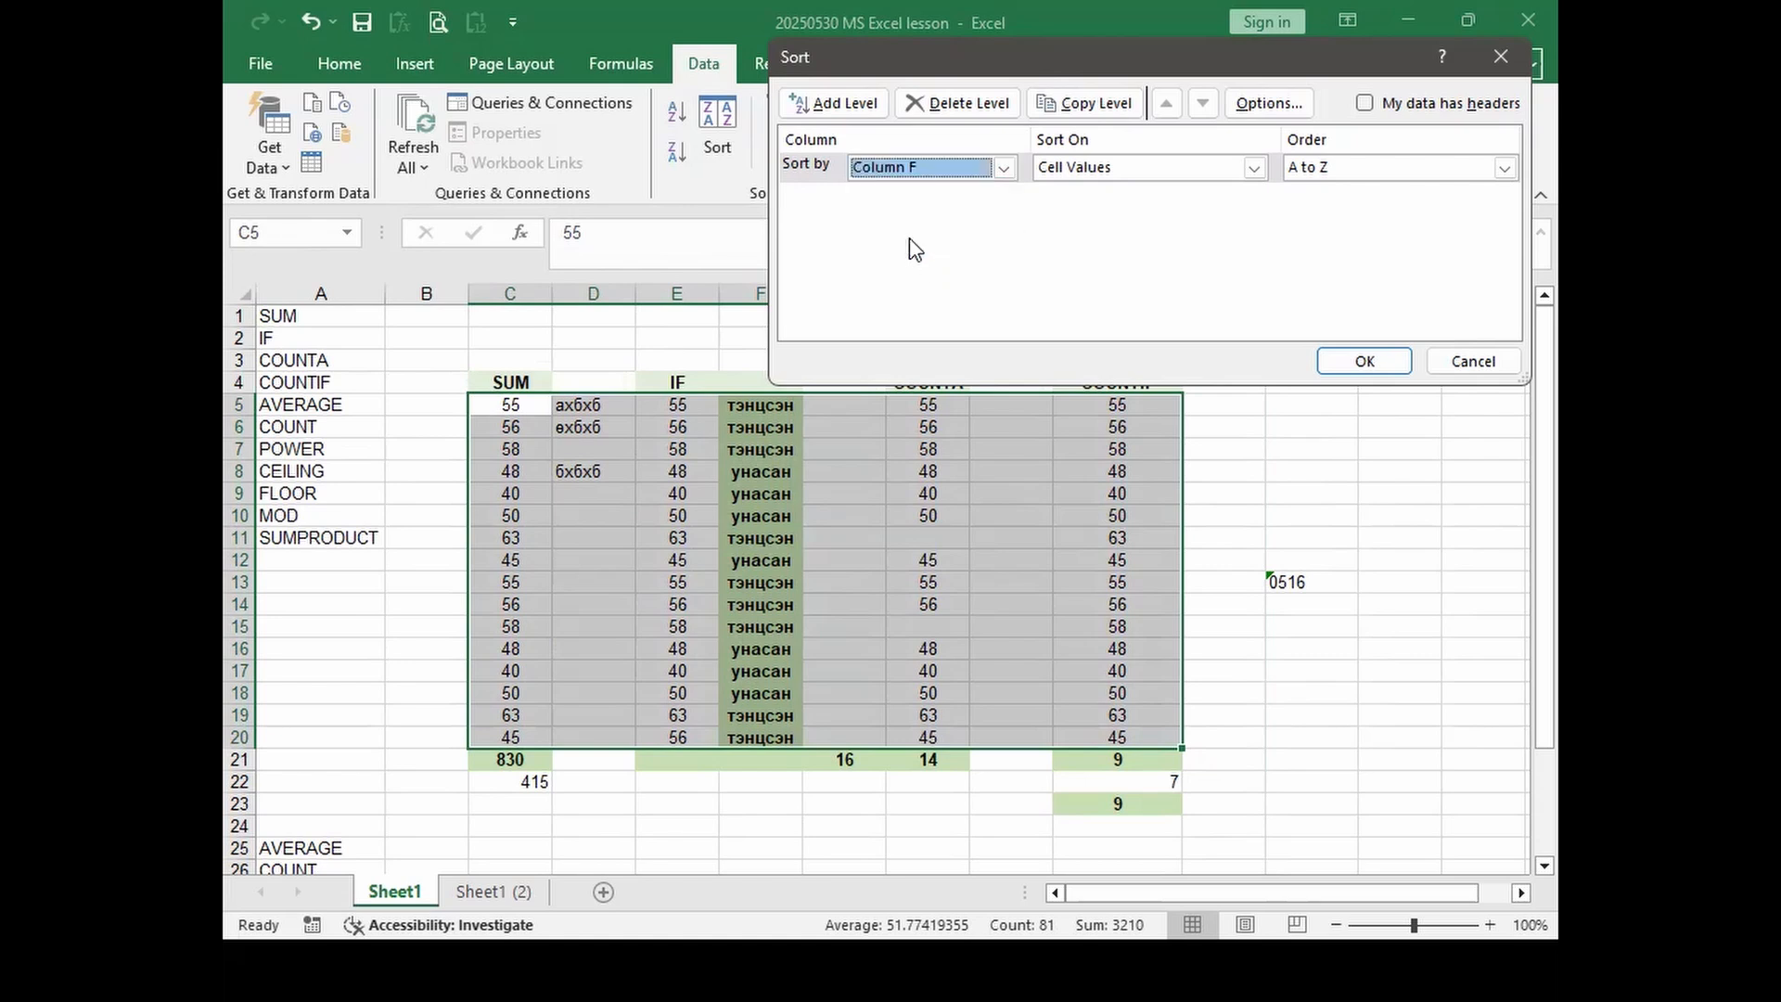
left_click(1254, 168)
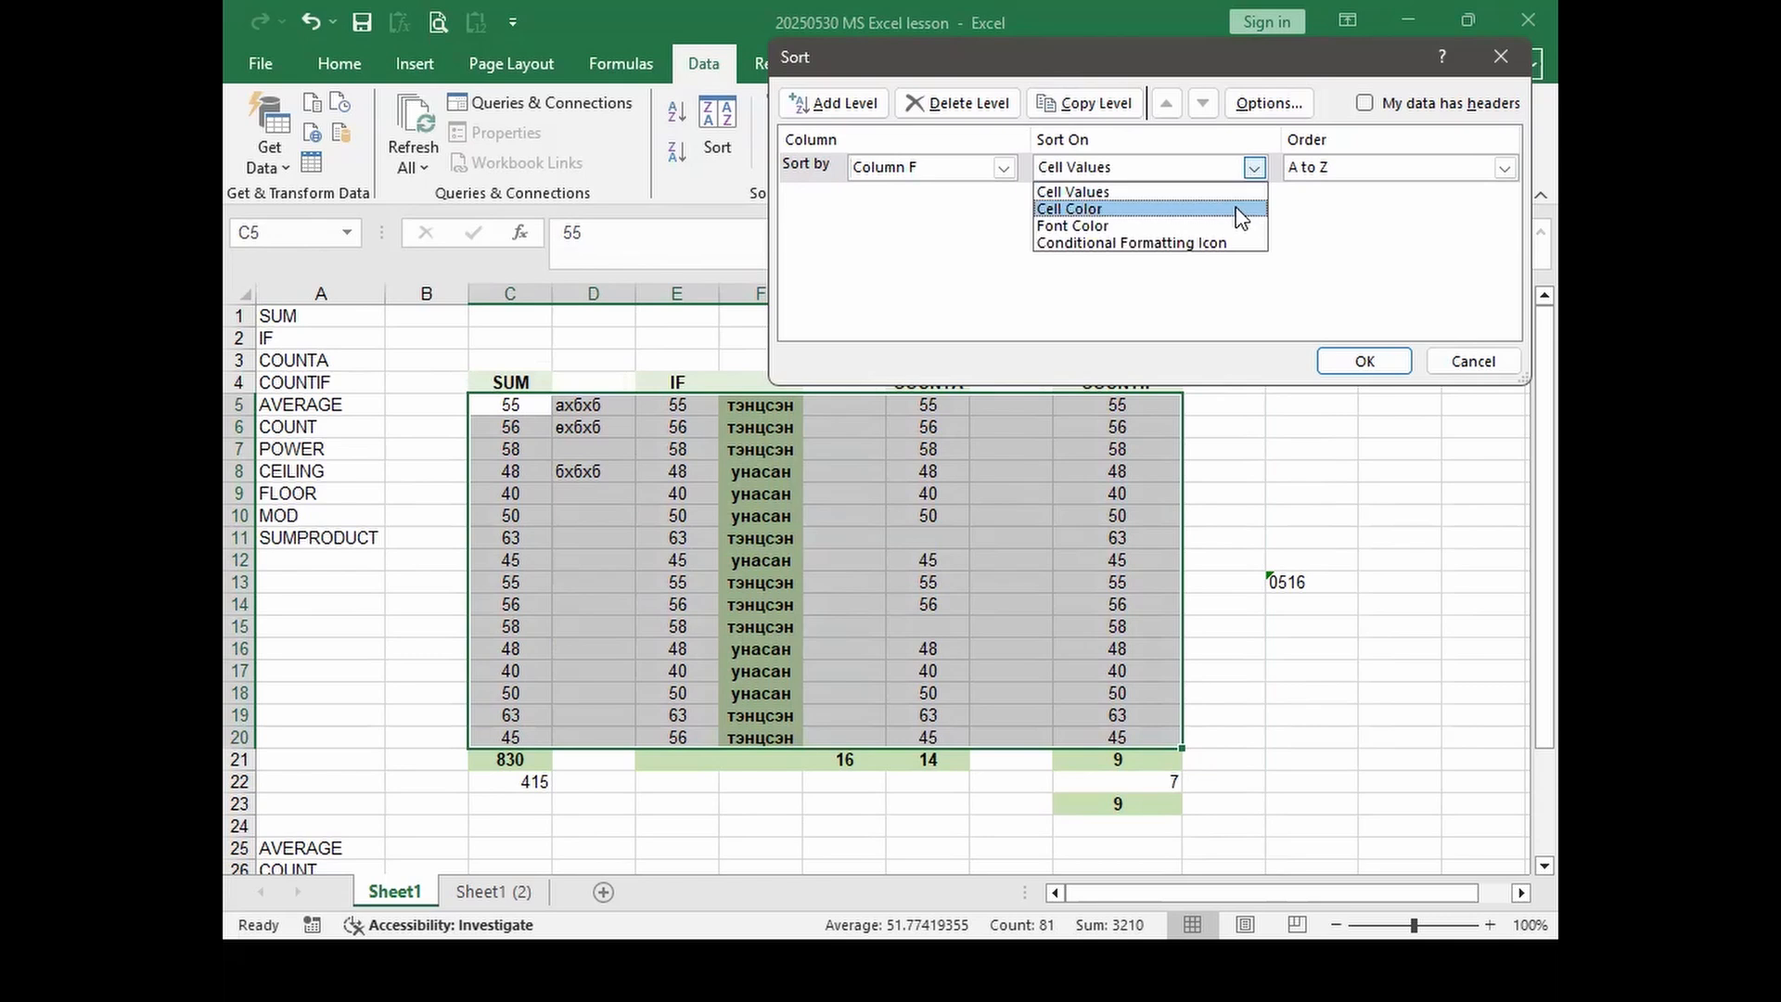
left_click(1105, 186)
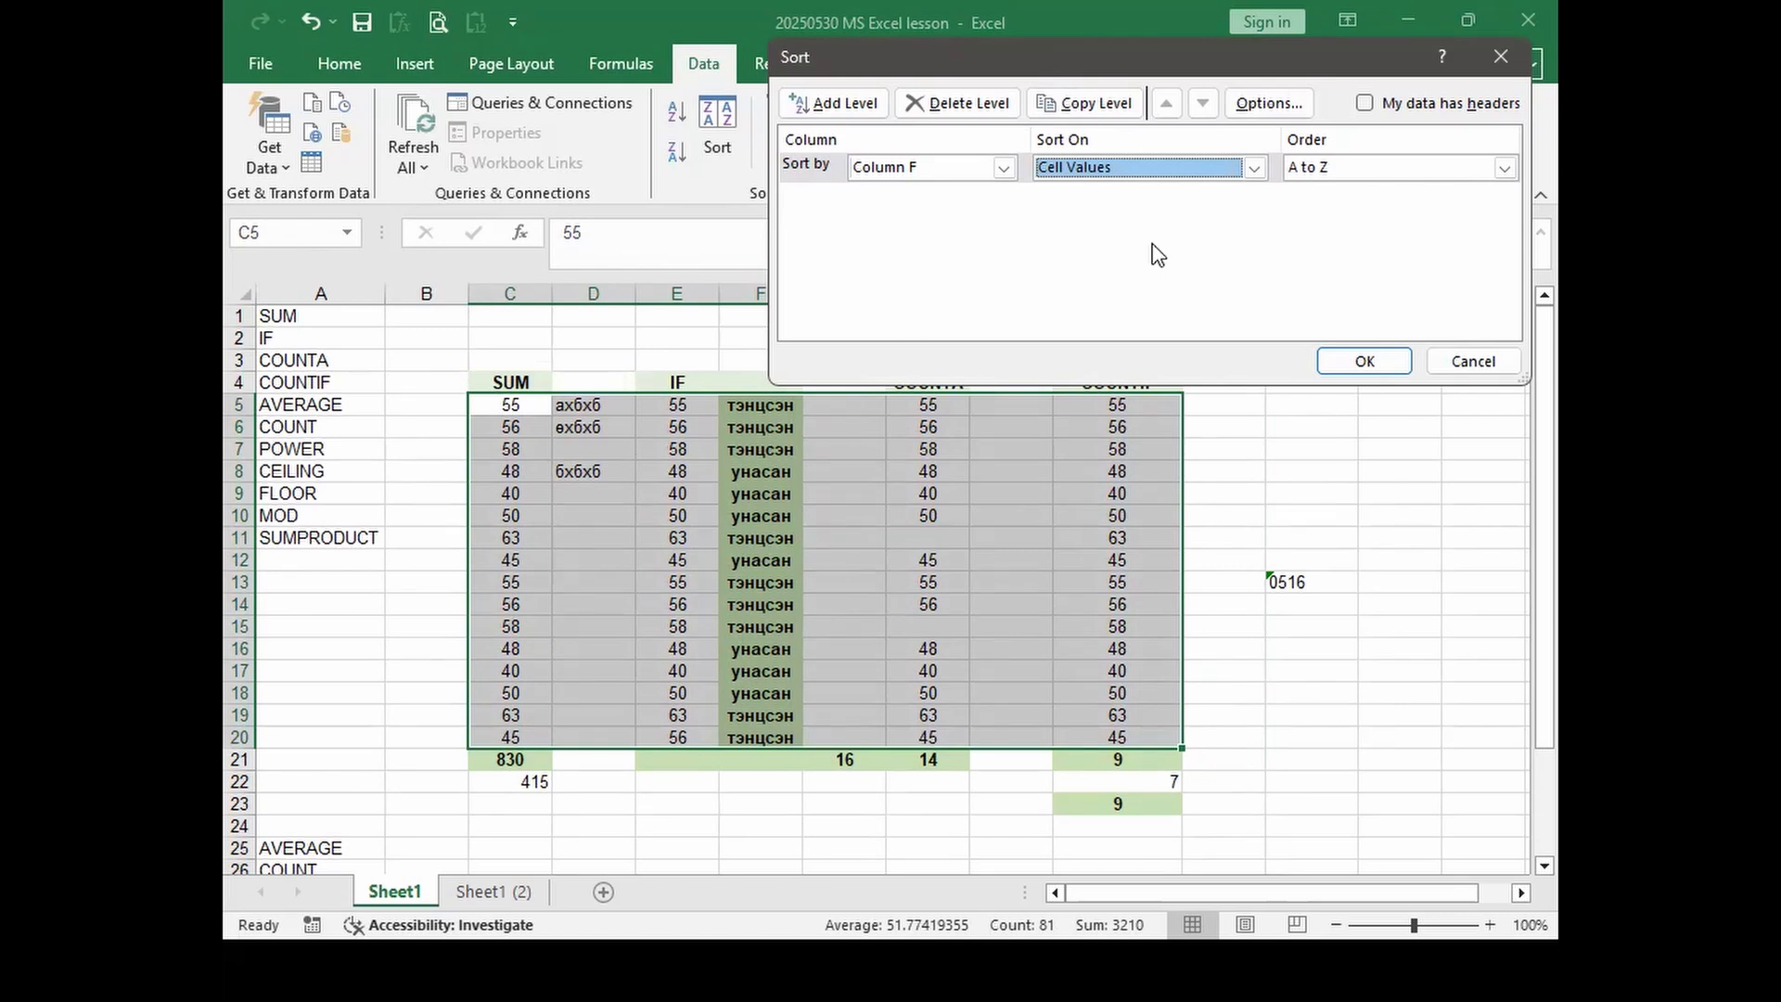
left_click(1326, 172)
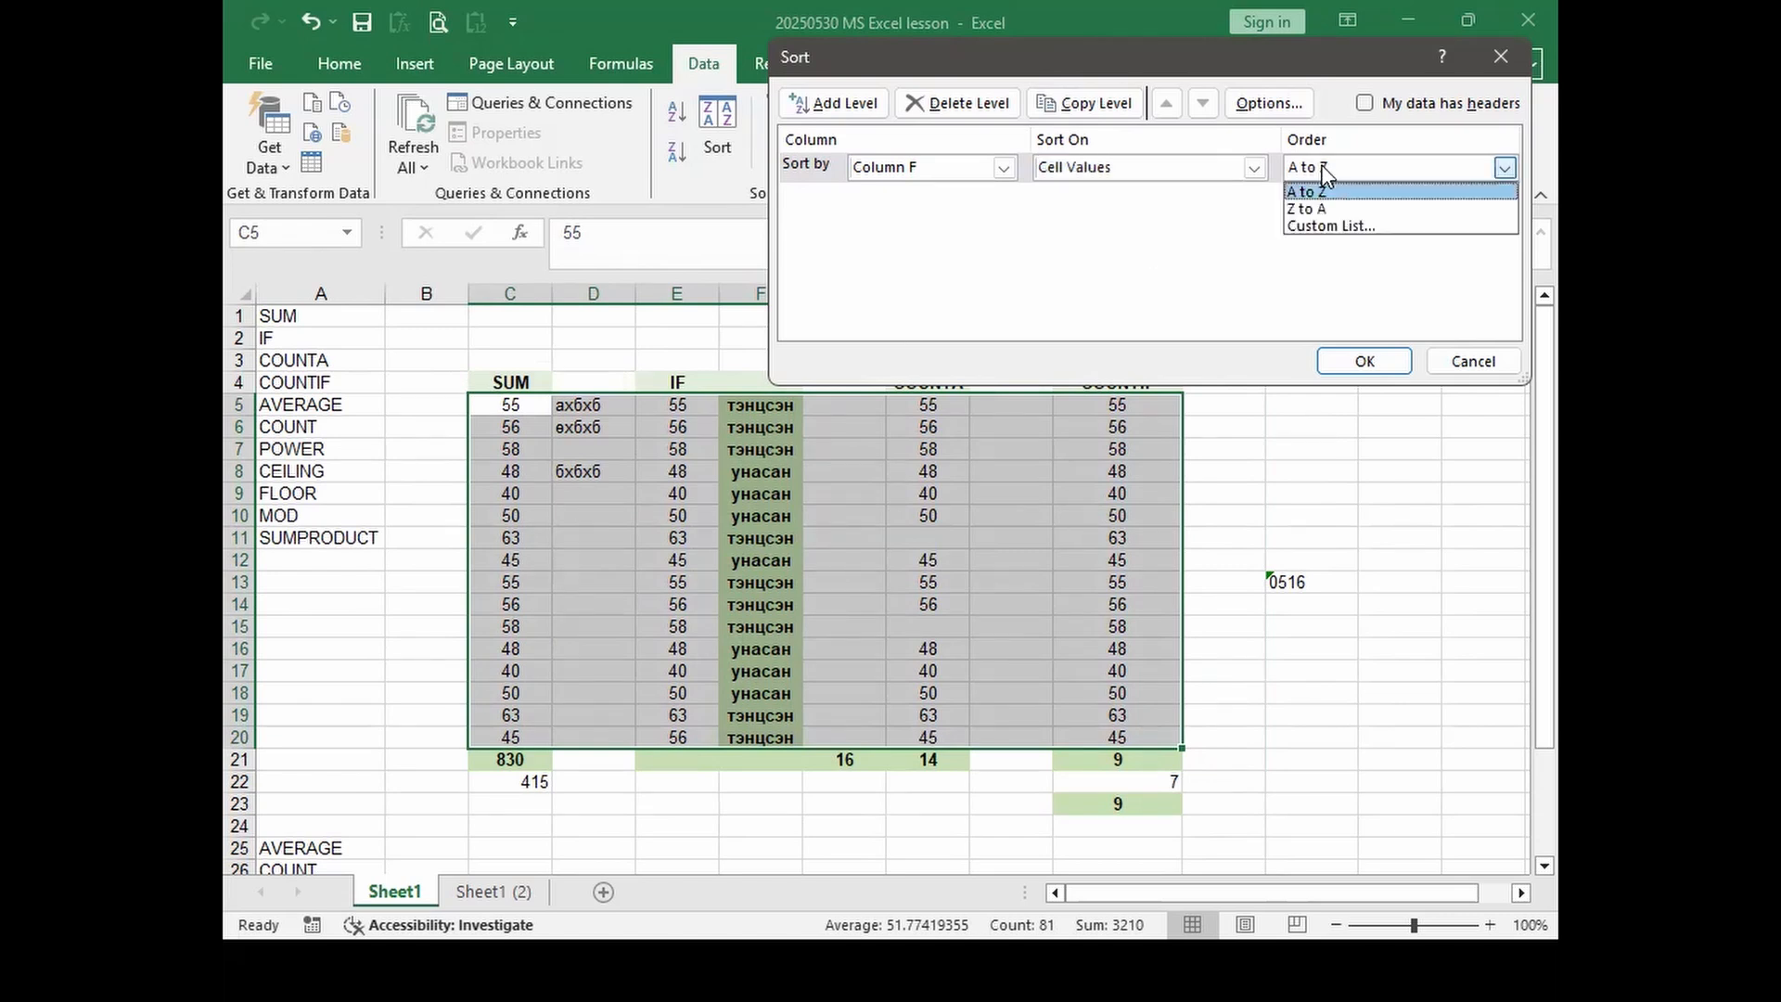
left_click(1327, 175)
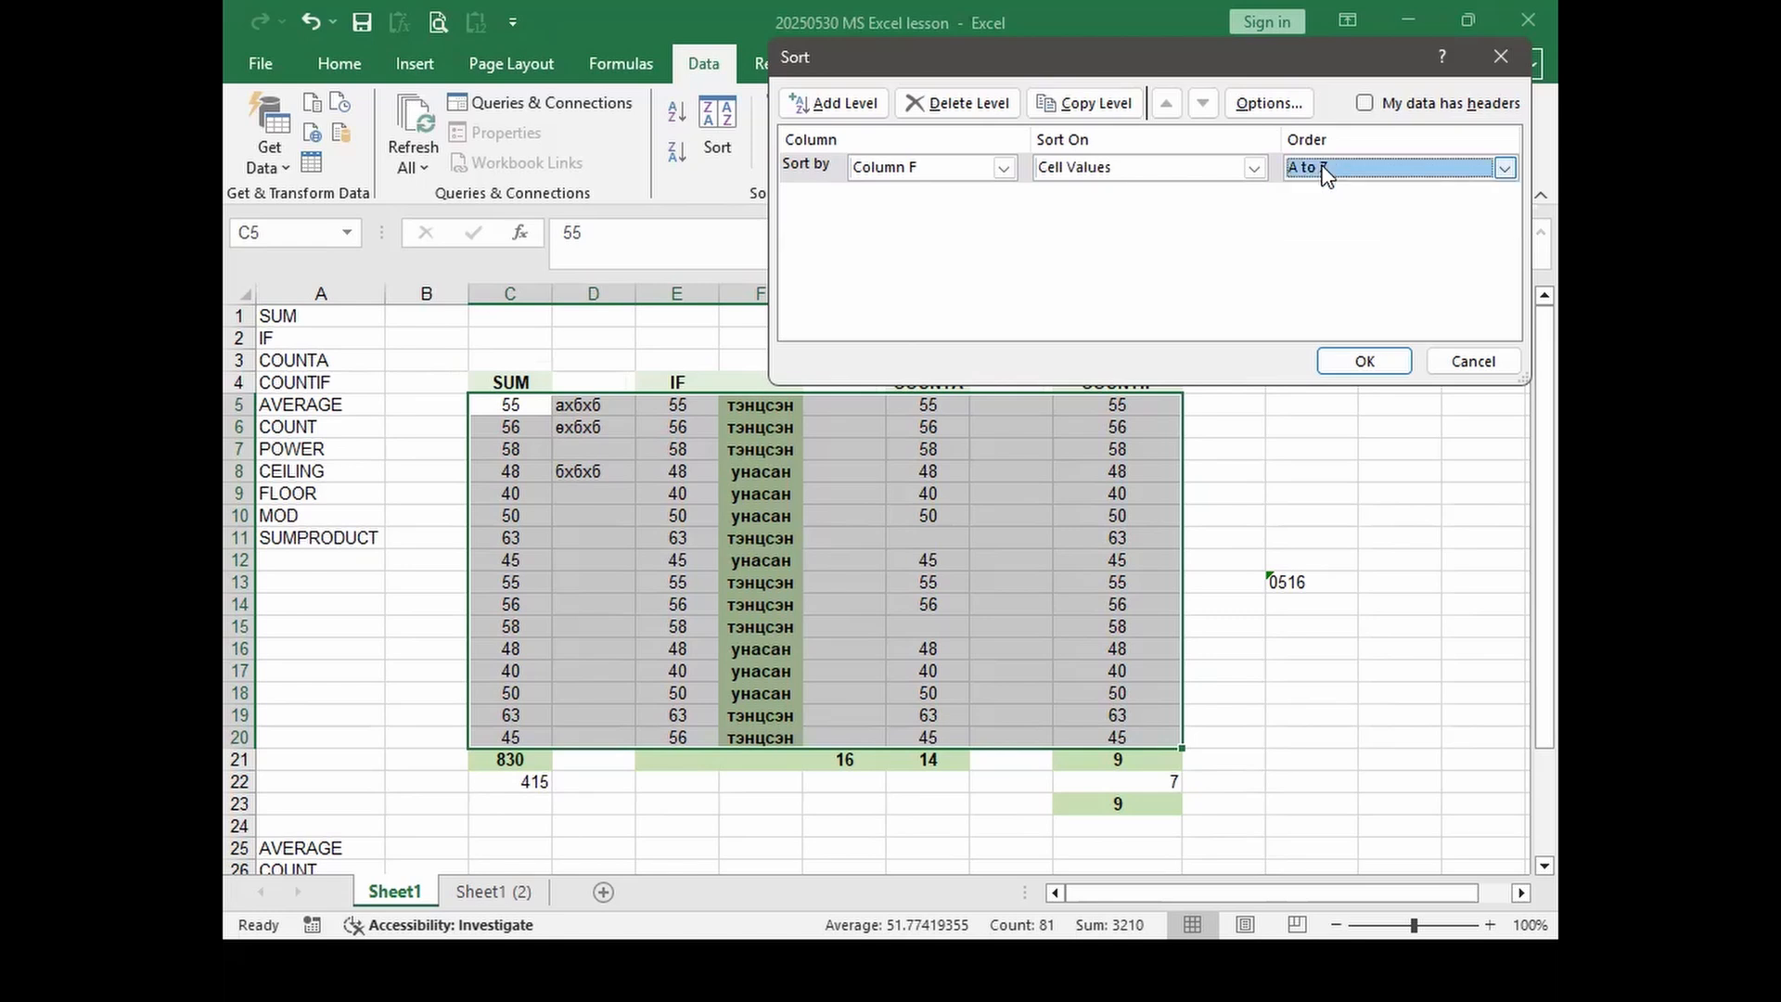
left_click(1343, 369)
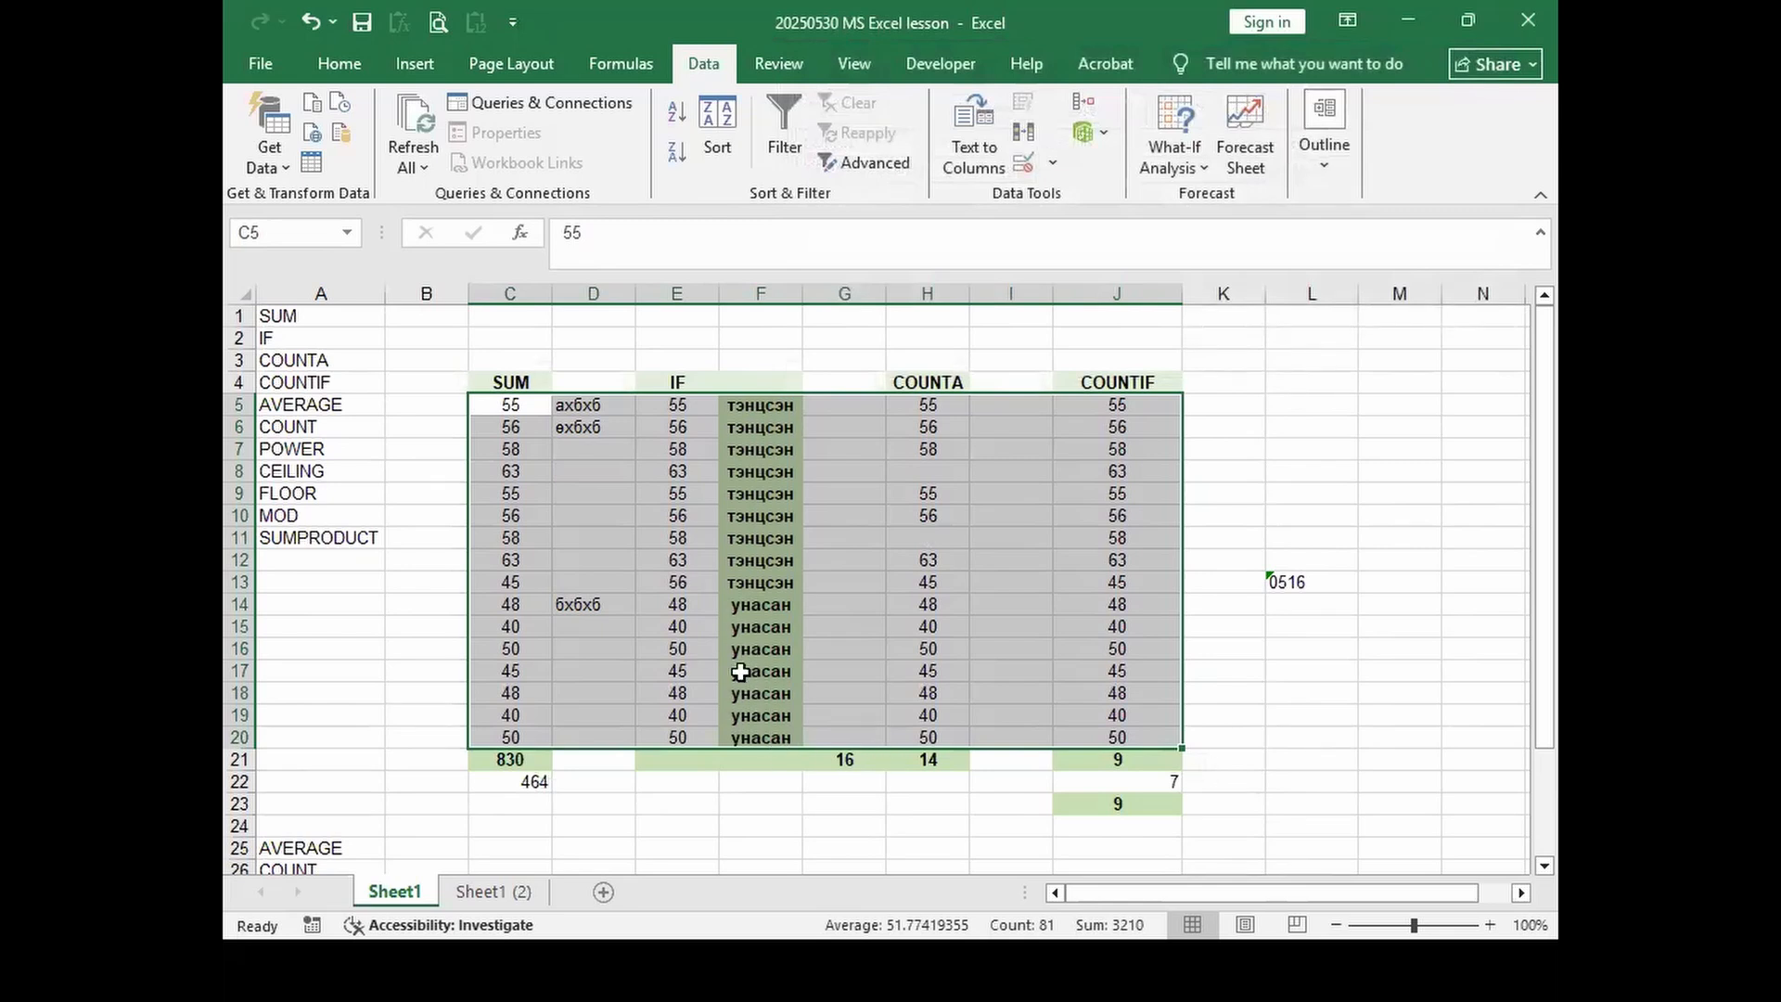
Step: Re-sort the table Z to A on Column F, putting унасан rows first
left_click(716, 121)
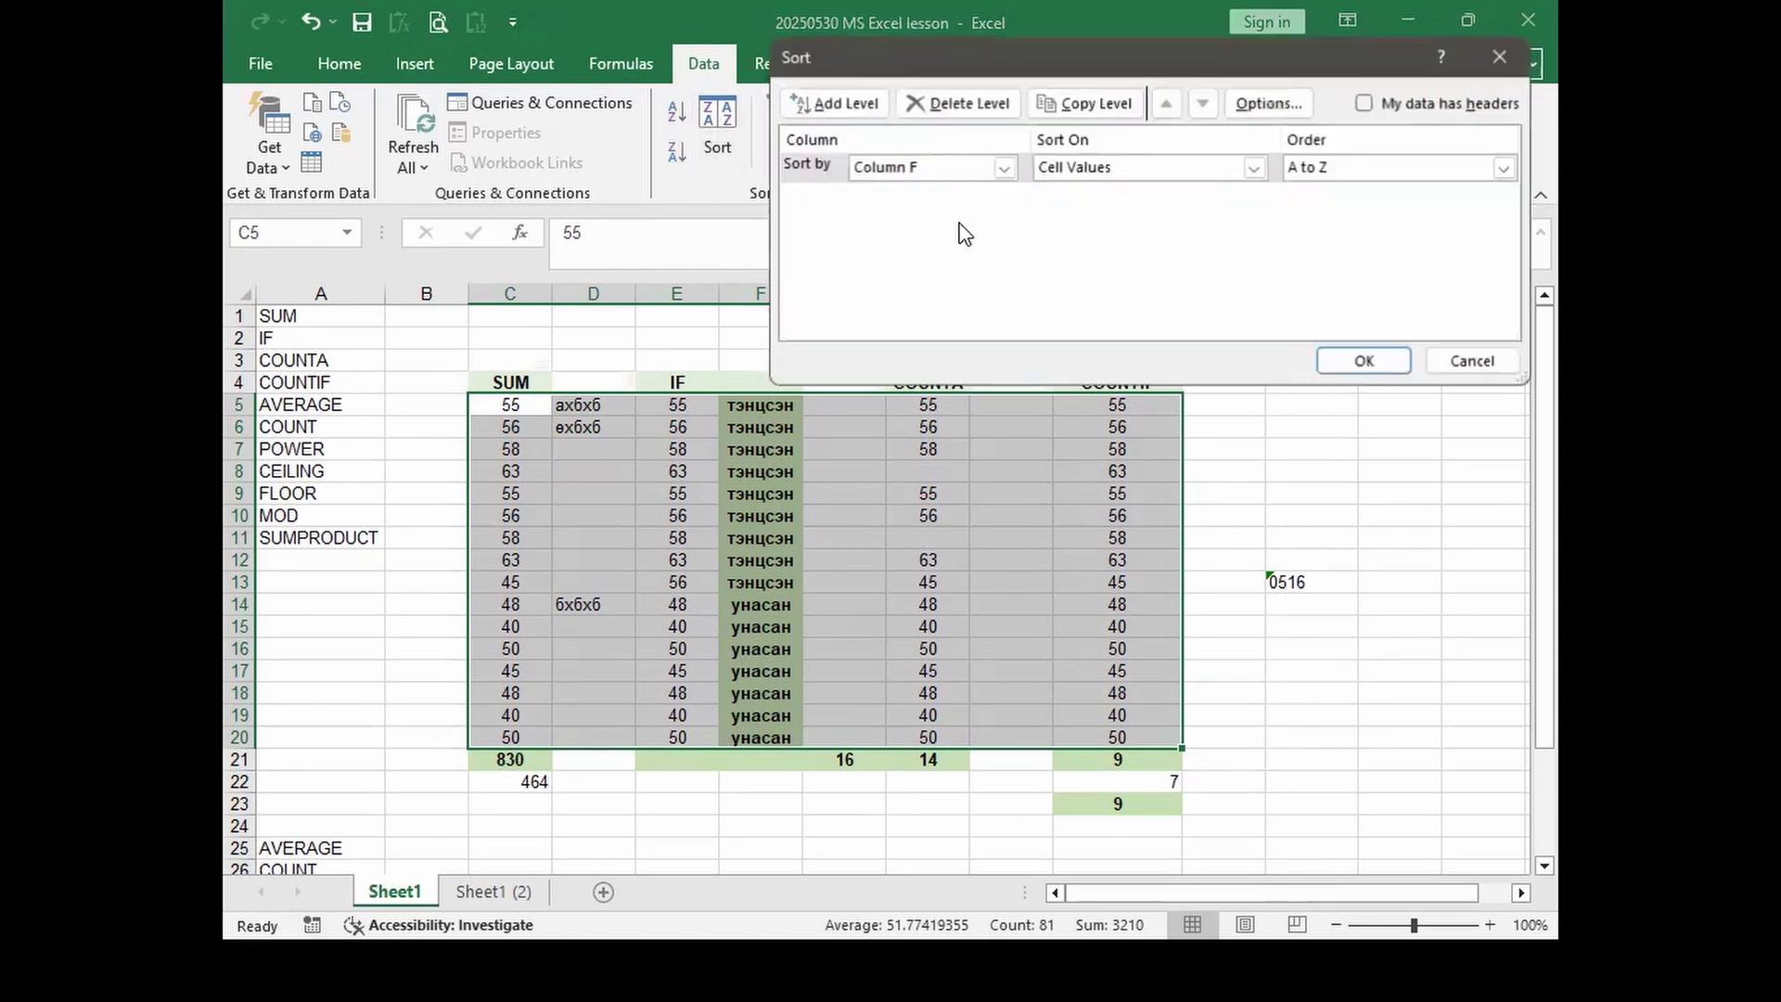
left_click(1505, 167)
left_click(1322, 209)
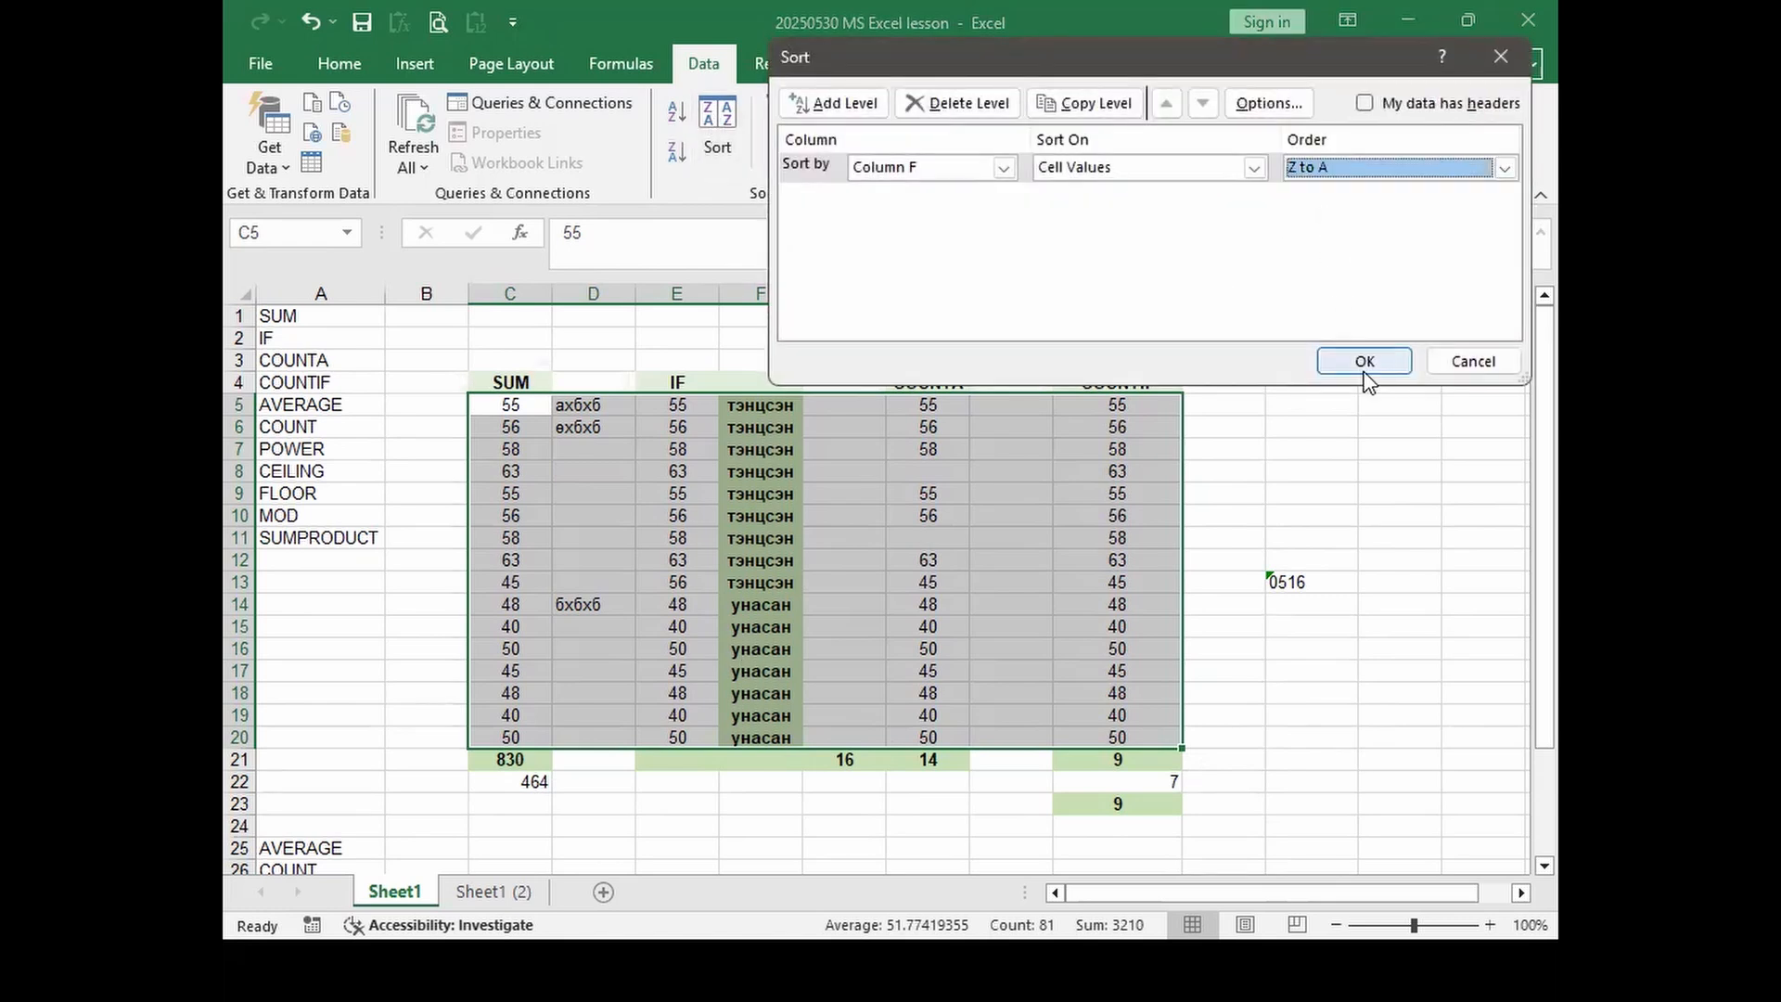
left_click(1364, 362)
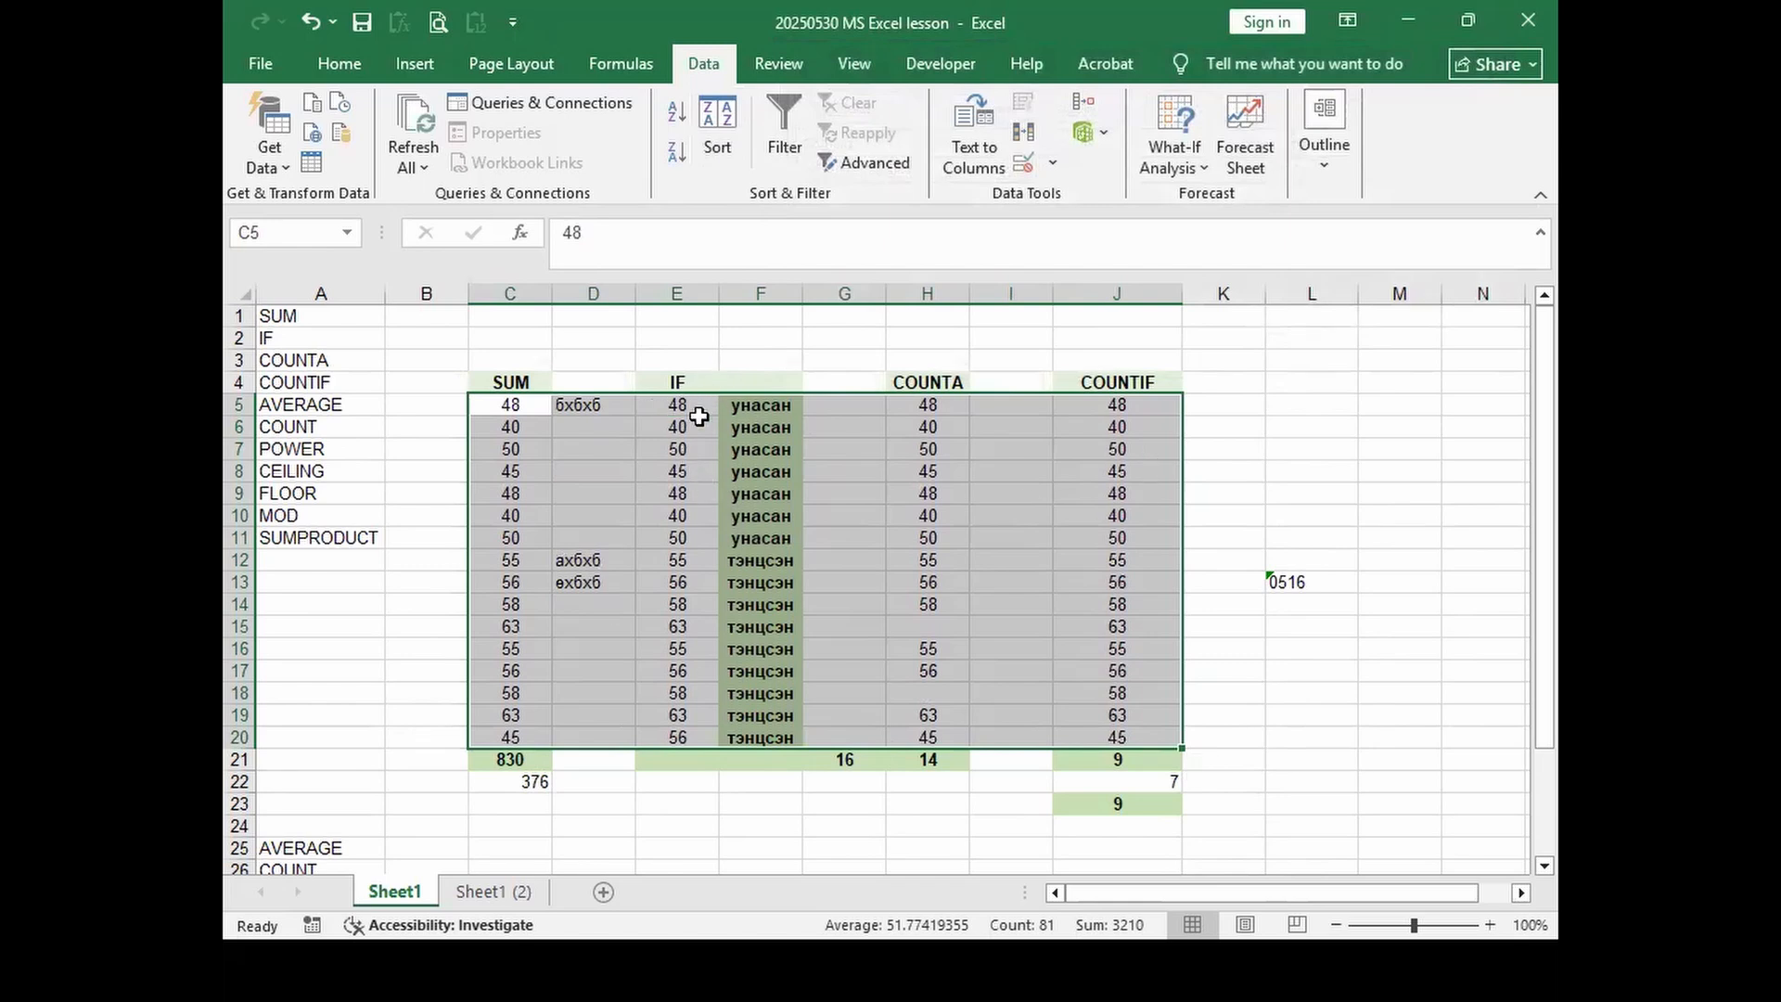
Step: Sort the table by Column E, largest to smallest, so values run from 63 to 40
left_click(716, 121)
left_click(1003, 167)
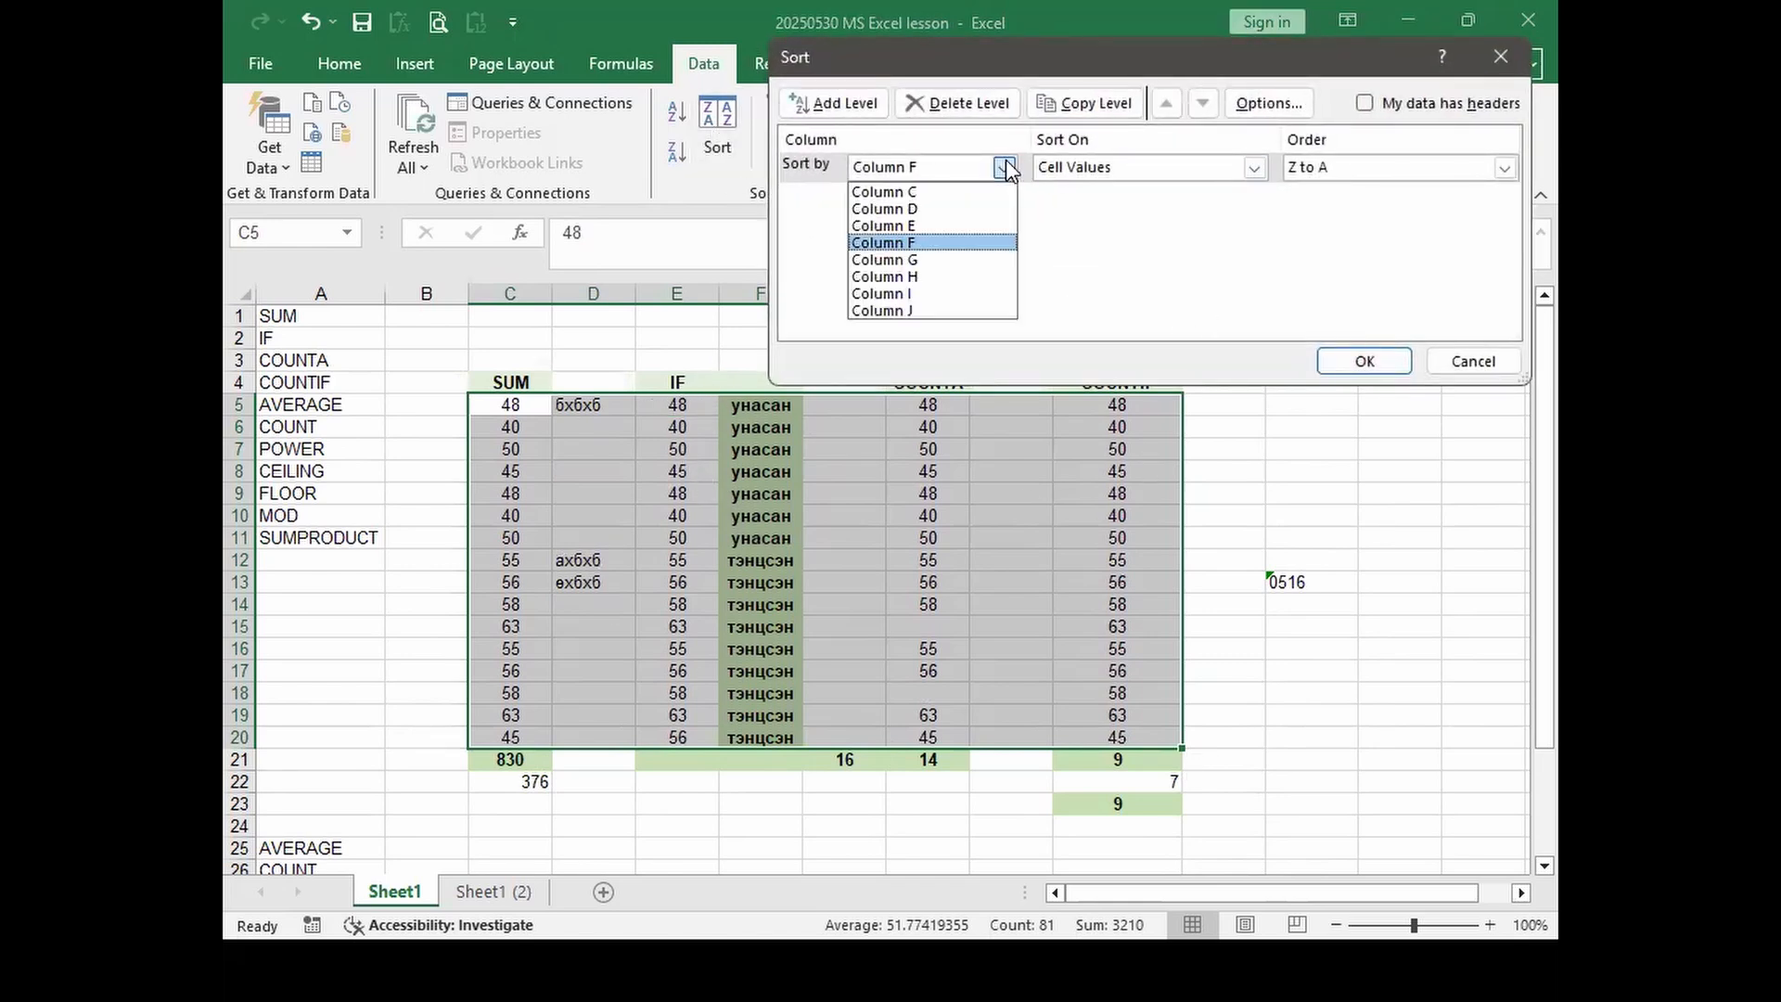
left_click(948, 236)
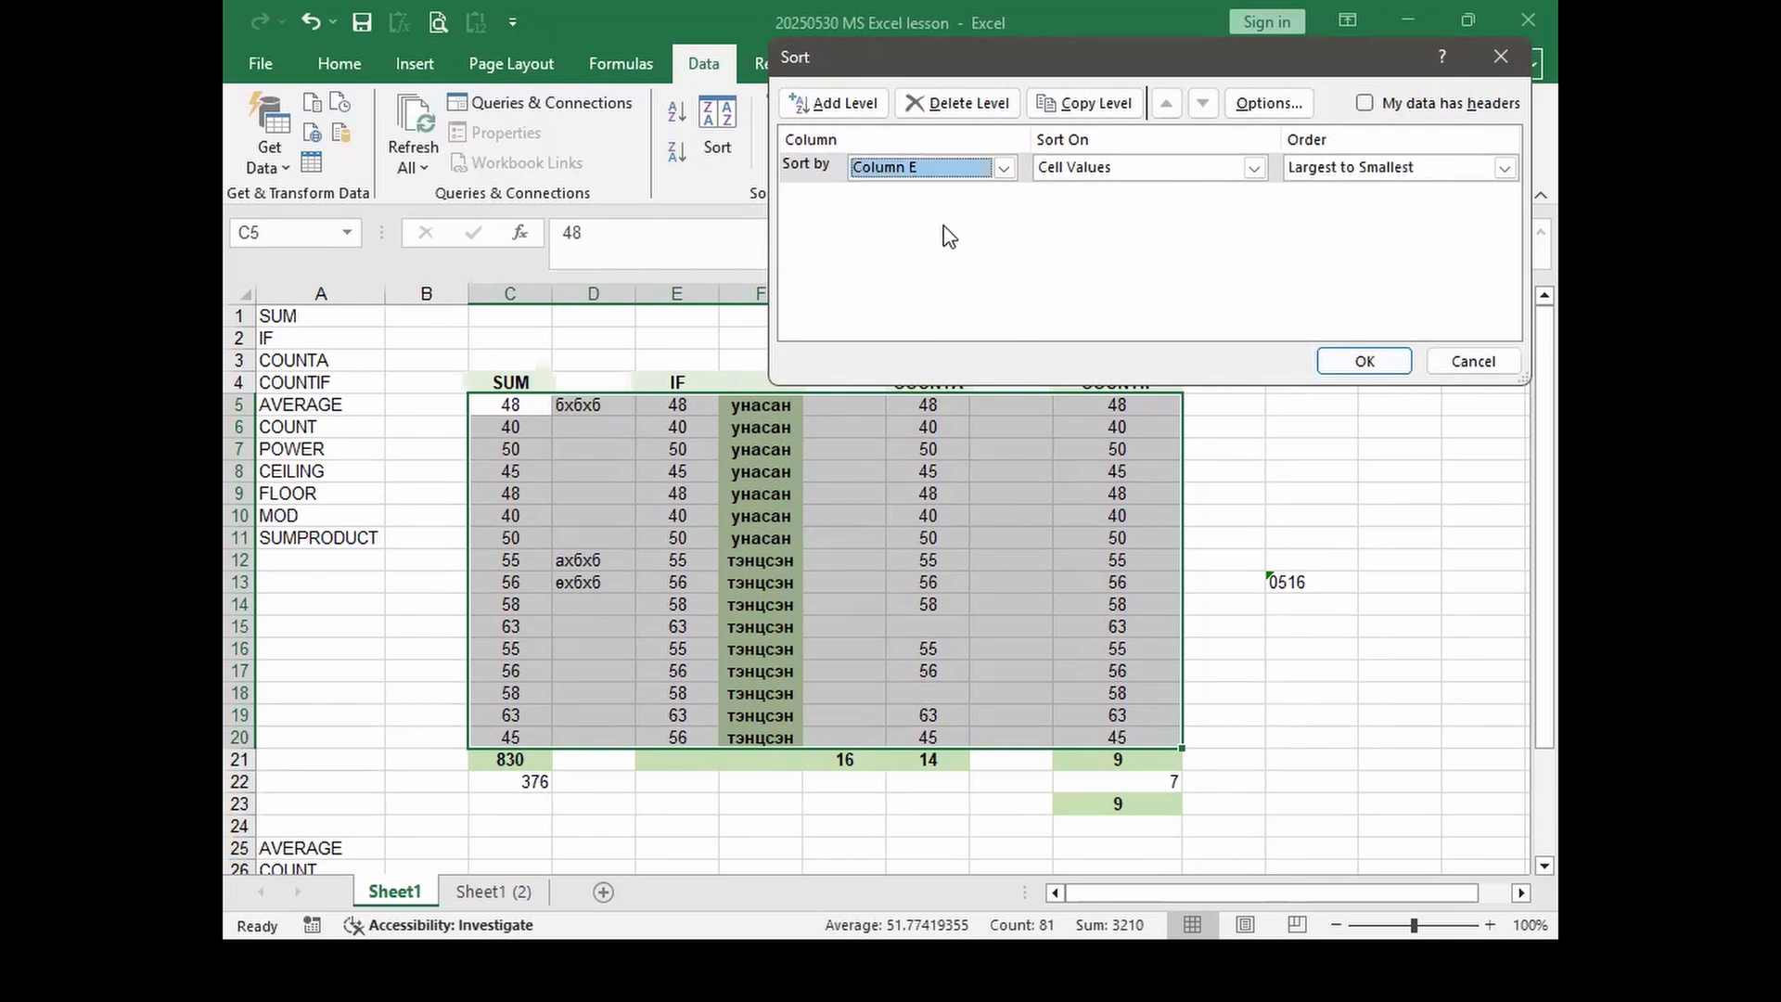
left_click(1339, 178)
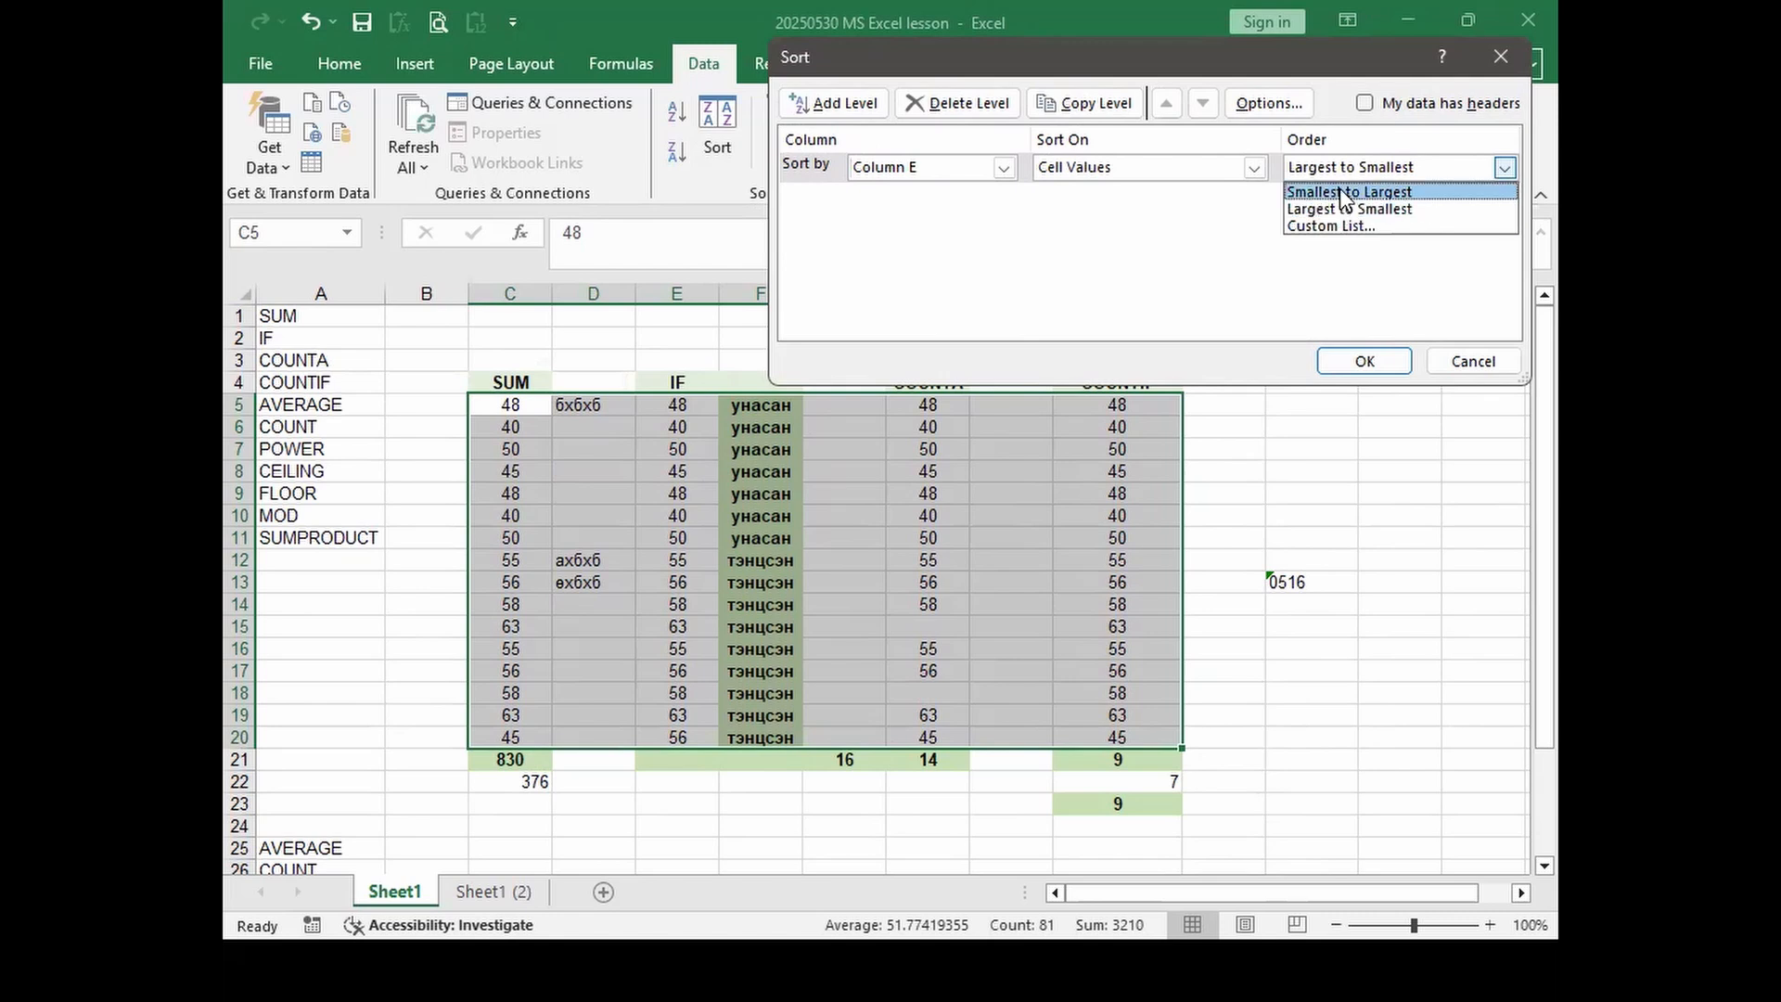
left_click(1340, 210)
left_click(1364, 361)
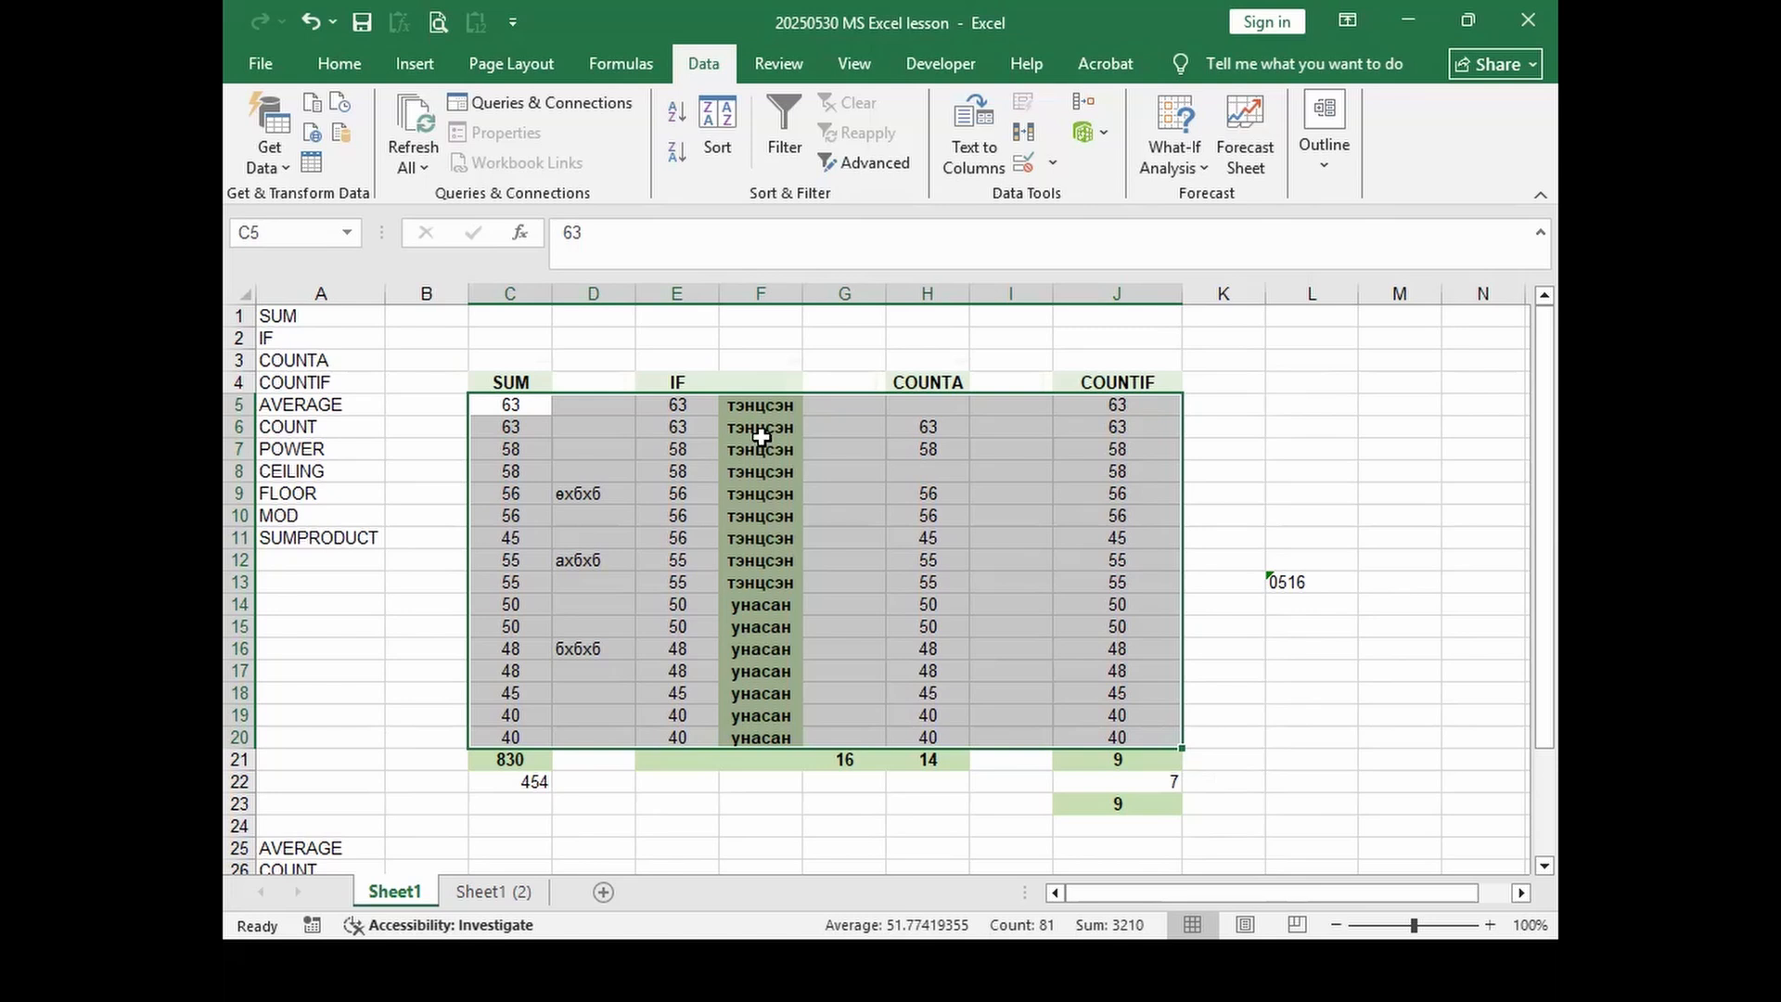
left_click(773, 292)
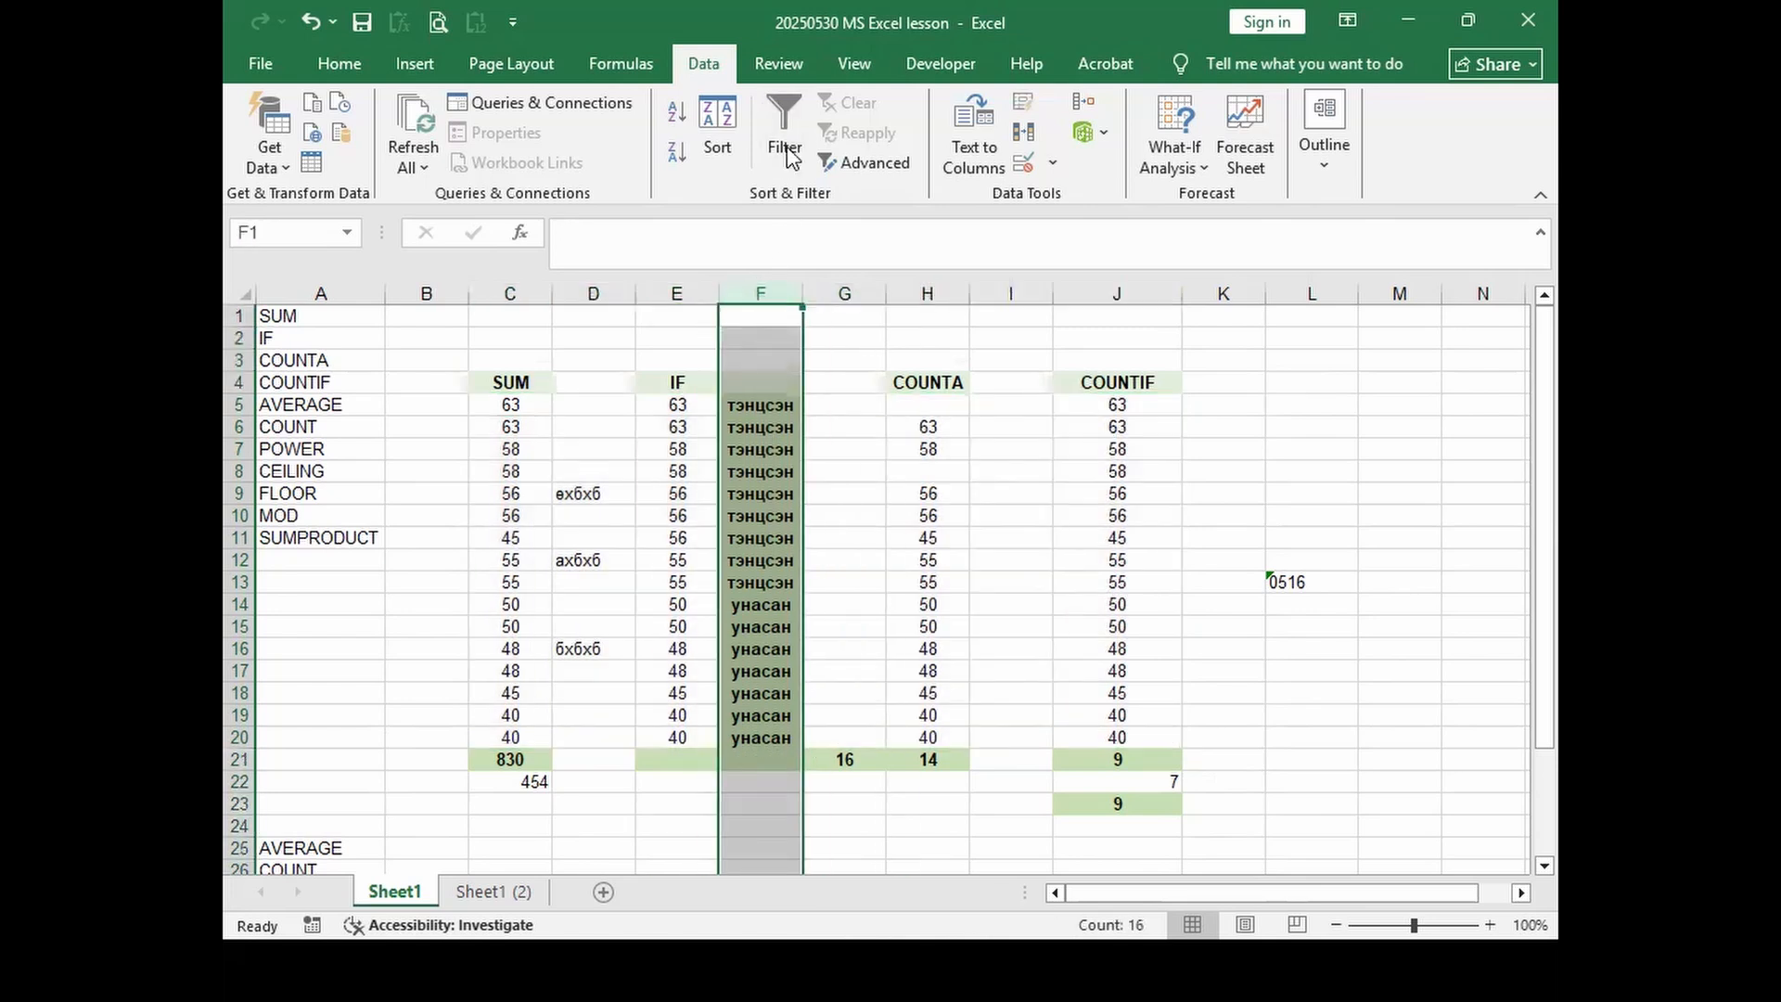
left_click(786, 115)
left_click(792, 317)
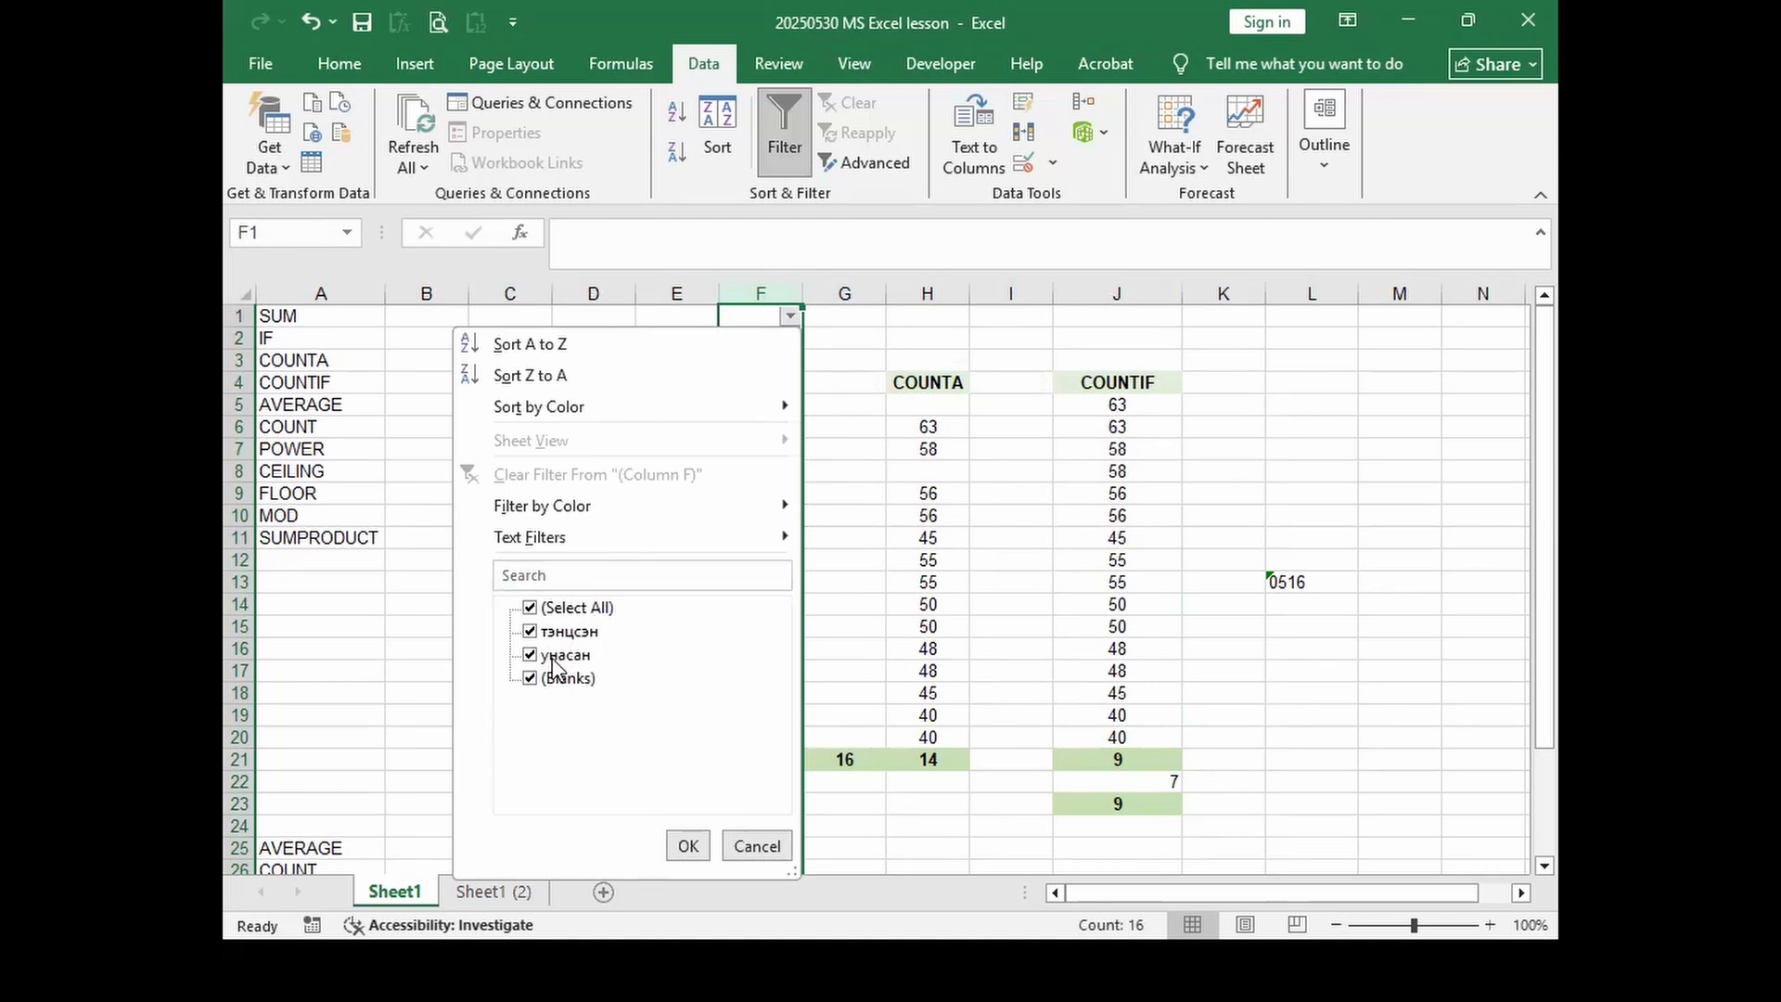
left_click(529, 655)
left_click(530, 678)
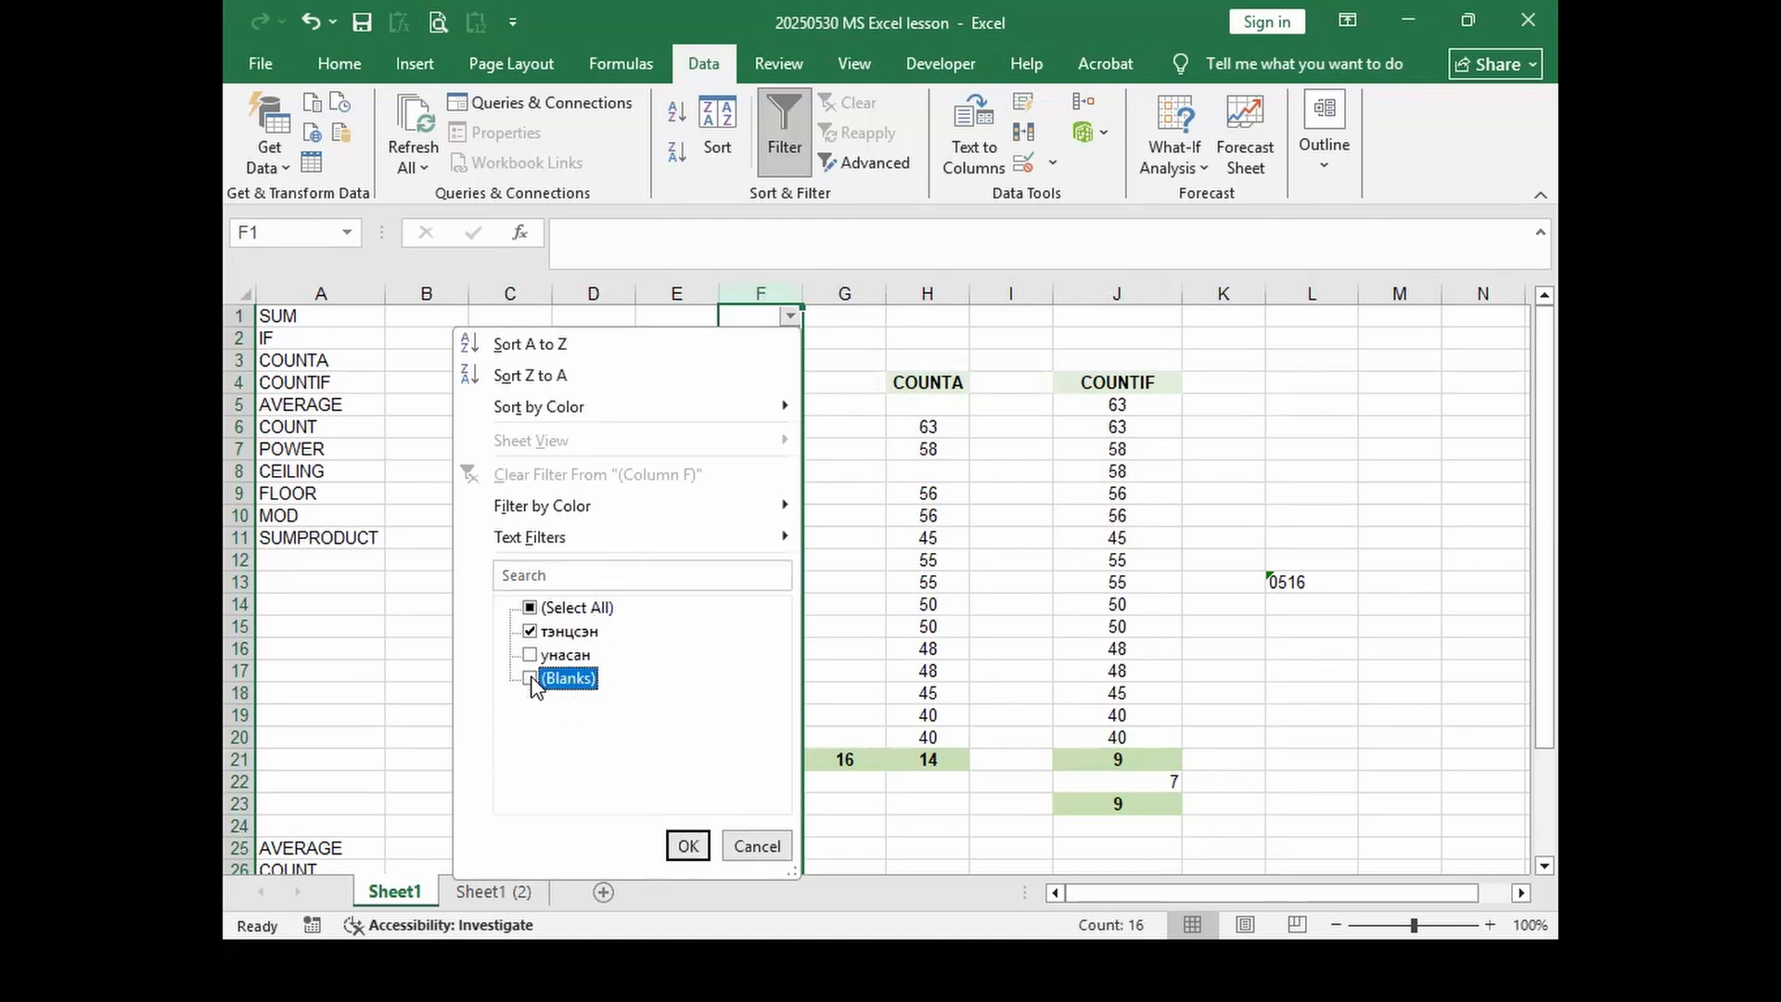
left_click(528, 609)
left_click(528, 608)
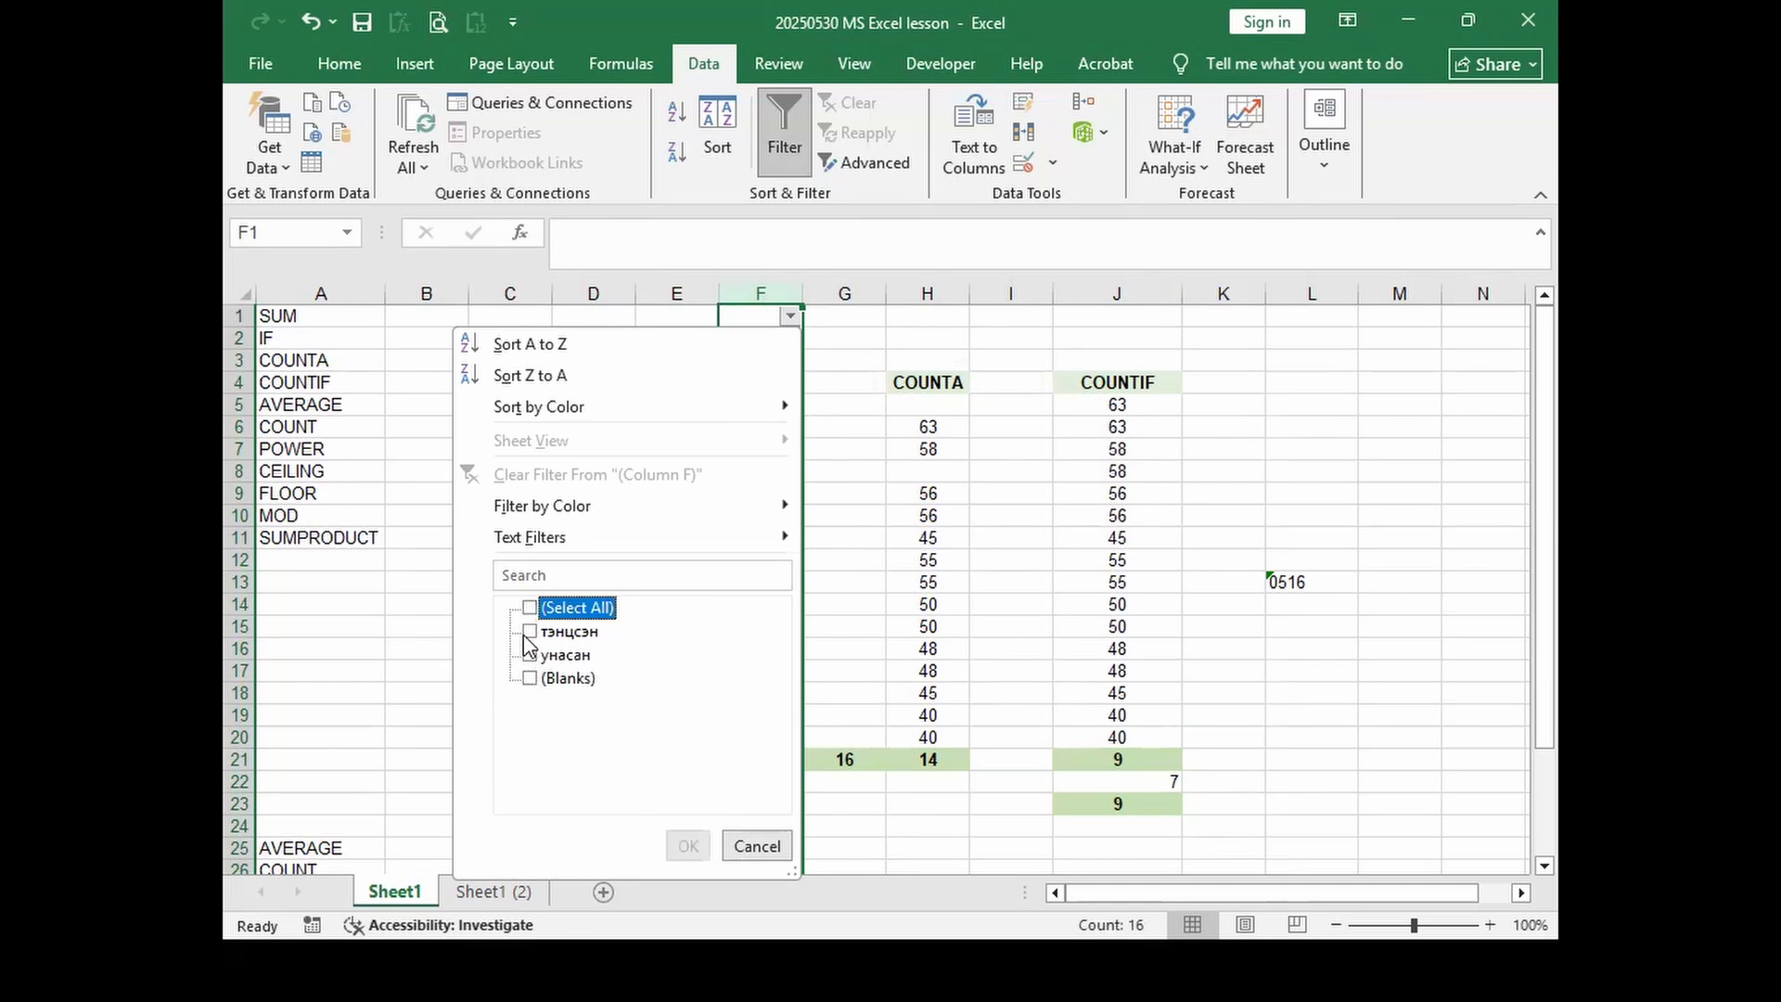
left_click(530, 632)
left_click(687, 848)
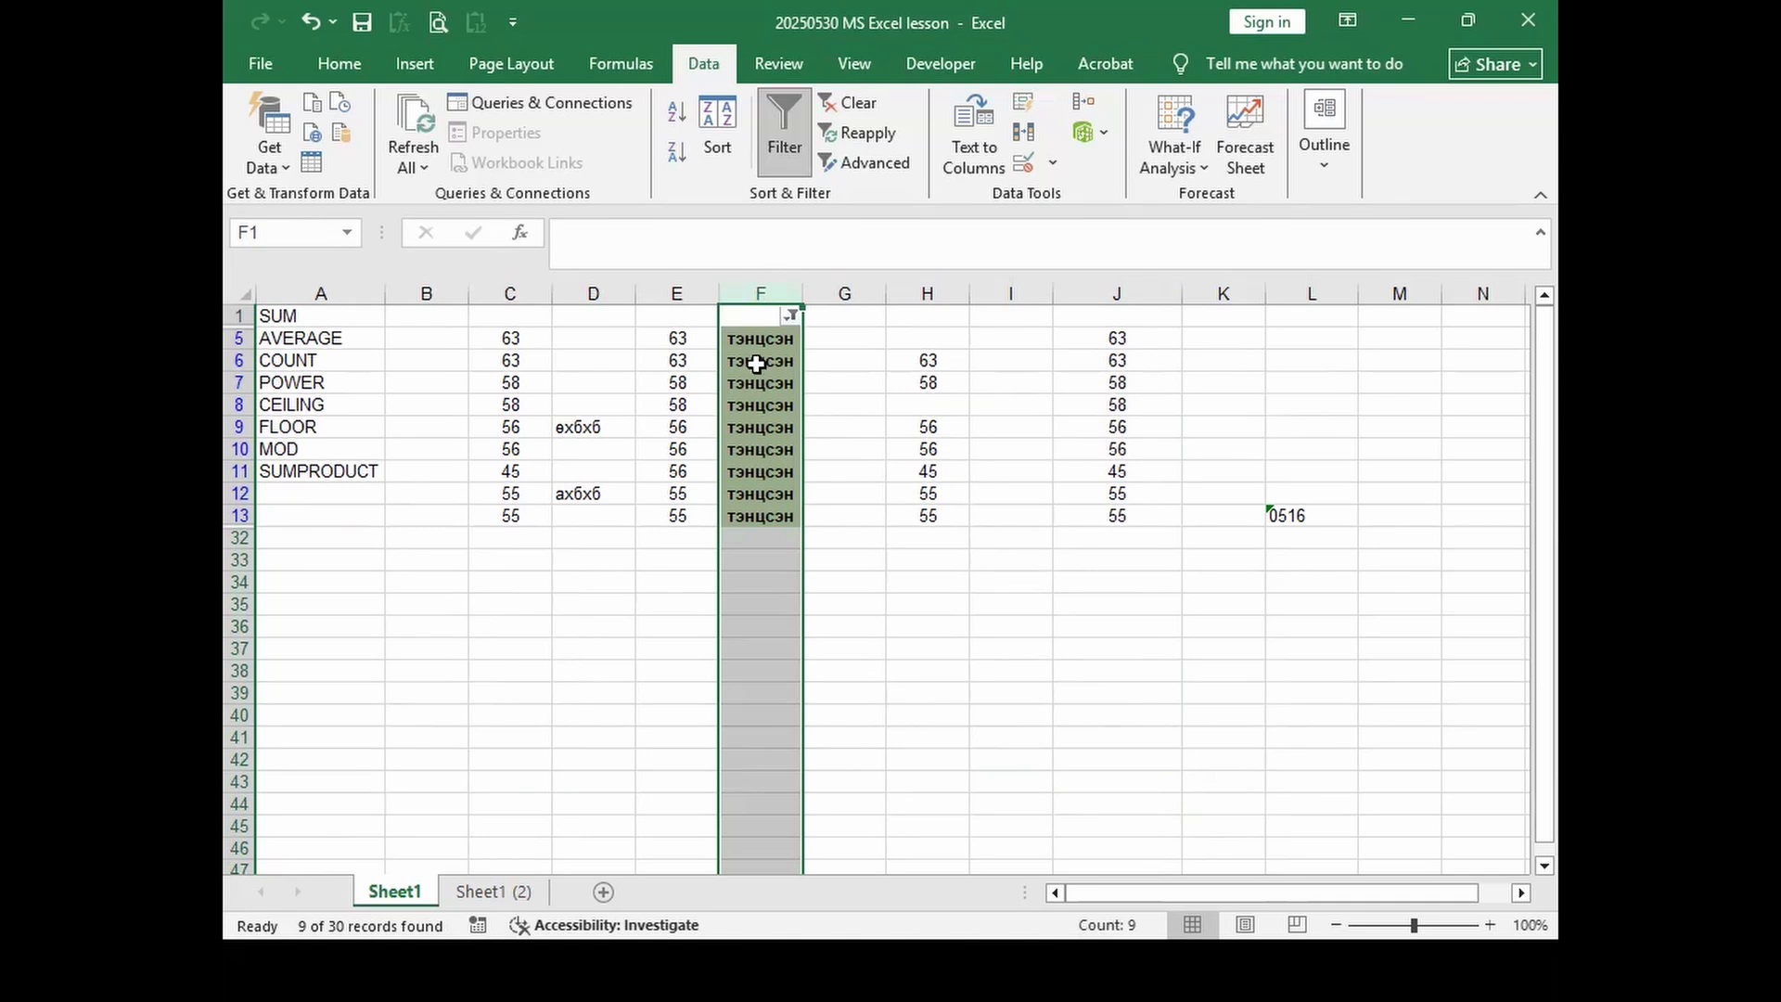
left_click(791, 316)
left_click(530, 631)
left_click(529, 655)
left_click(530, 631)
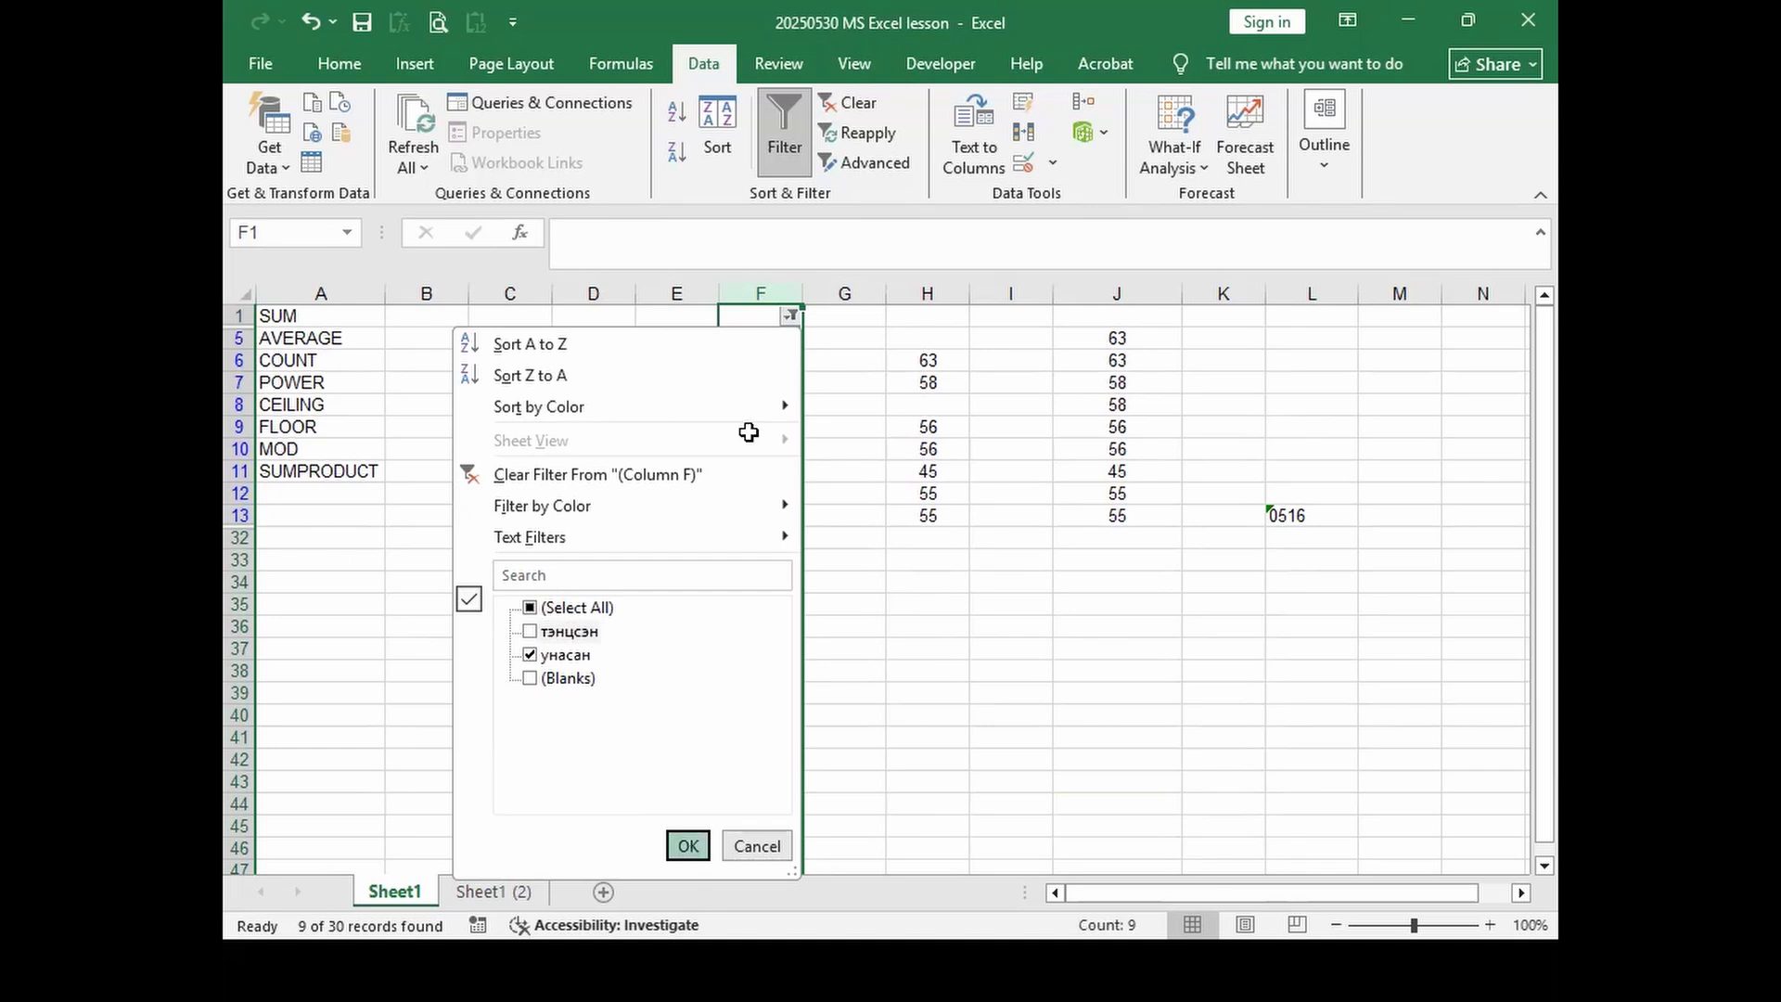
key("Return")
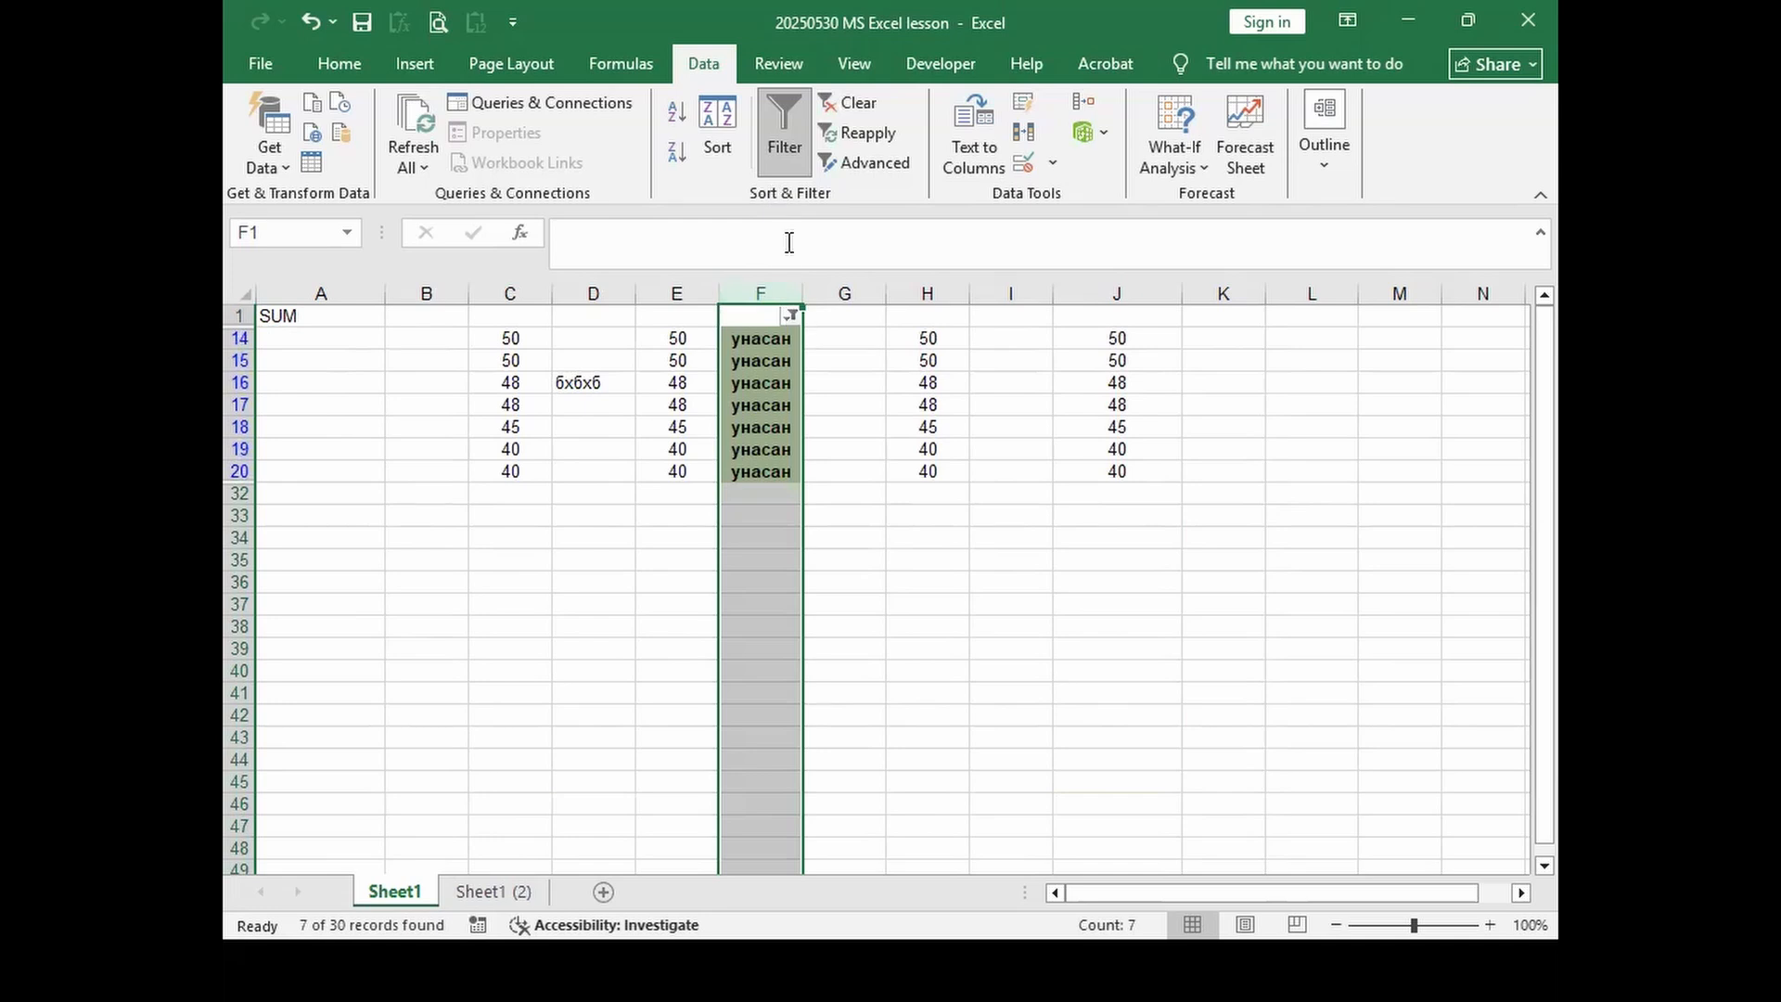
left_click(772, 148)
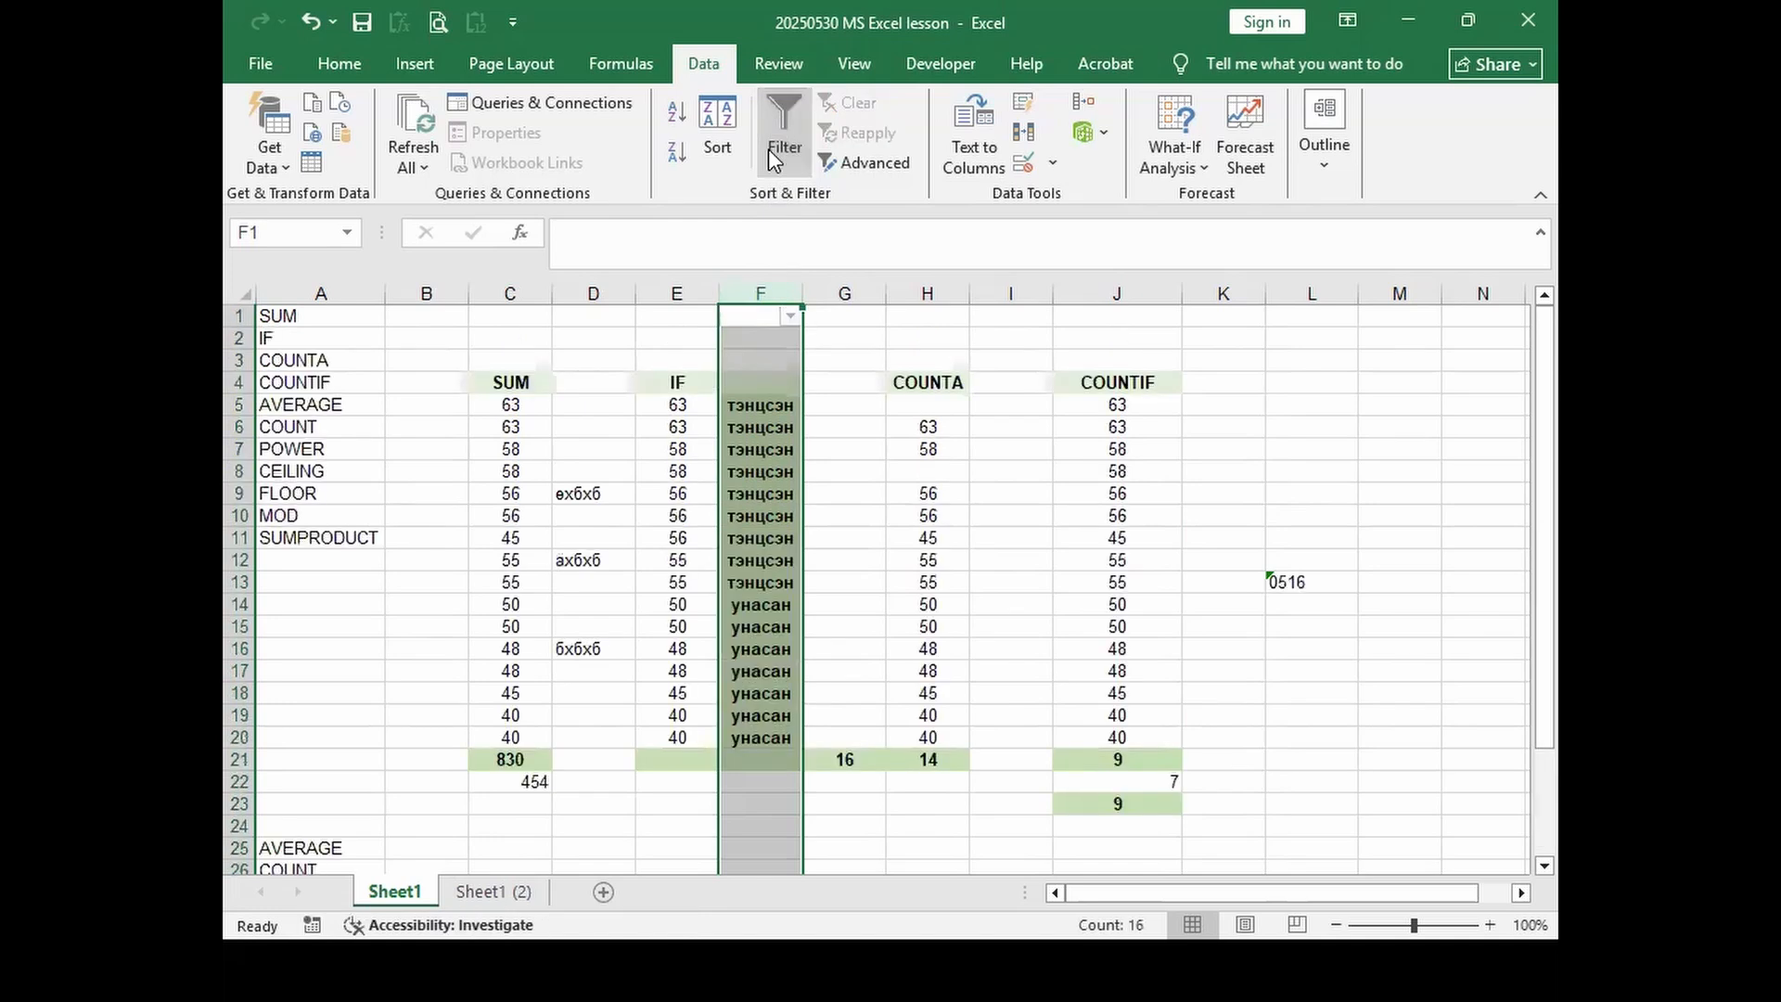
Step: Turn on the filter for column G and view its dropdown without filtering
left_click(776, 292)
left_click(772, 292)
left_click(852, 292)
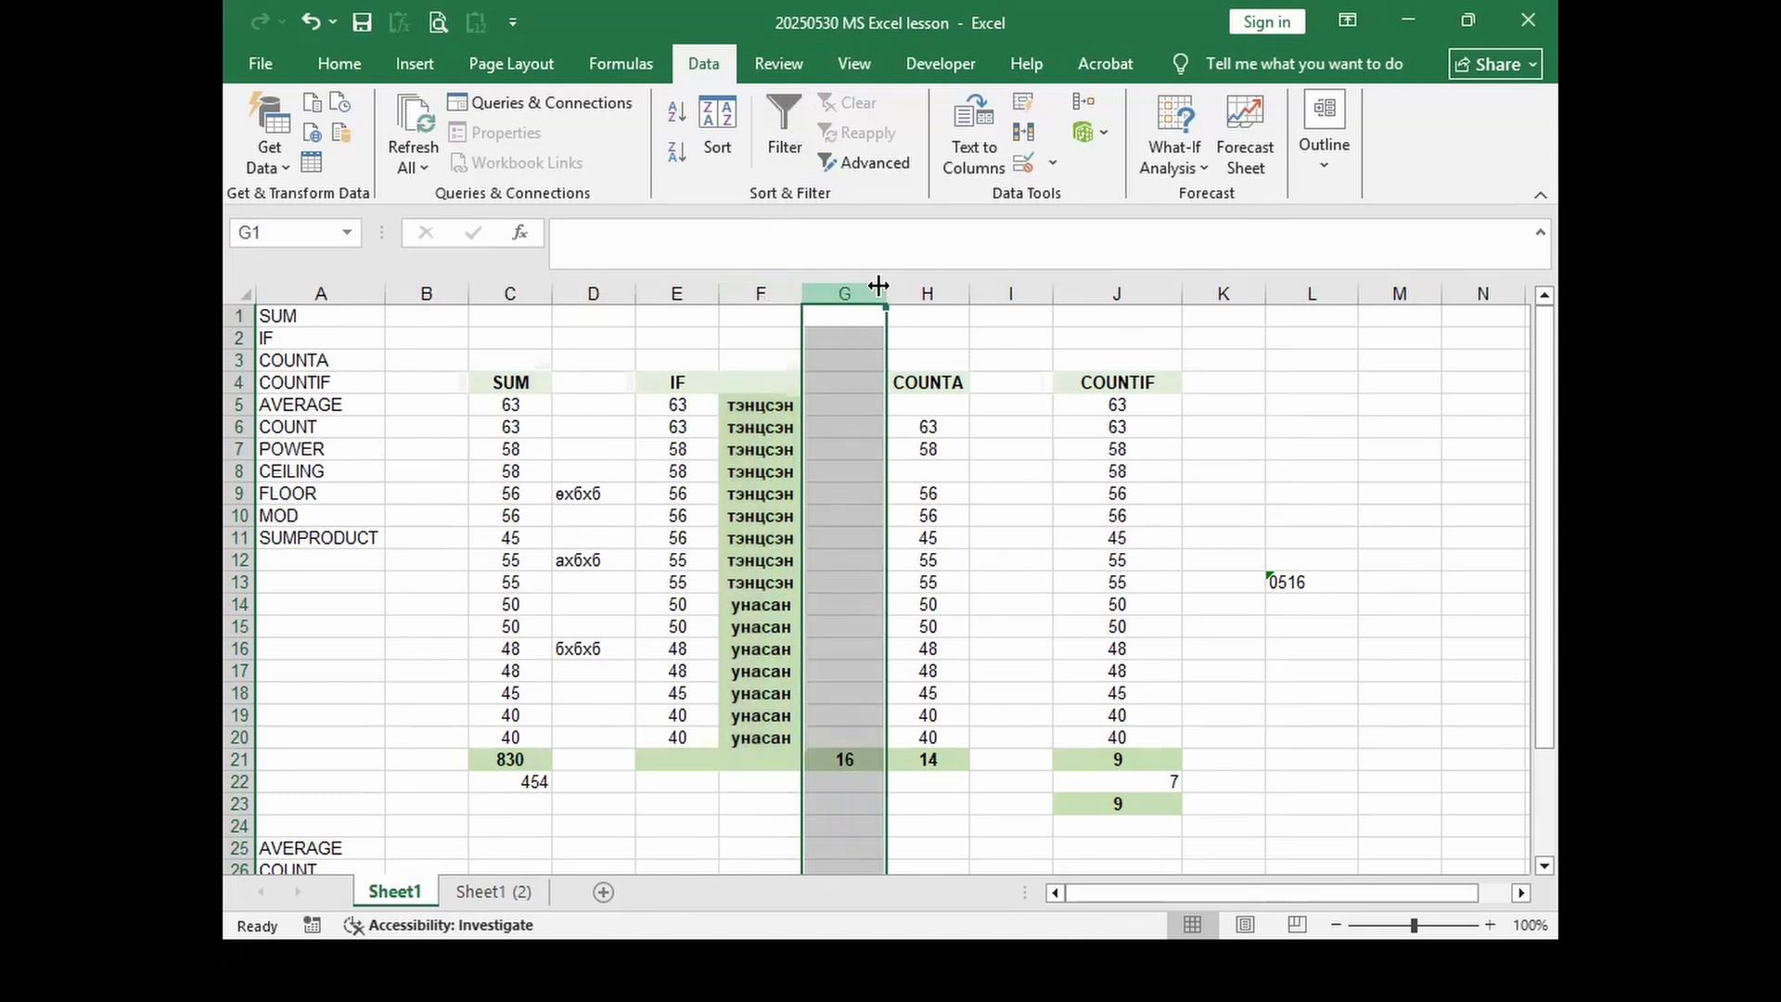
left_click(786, 121)
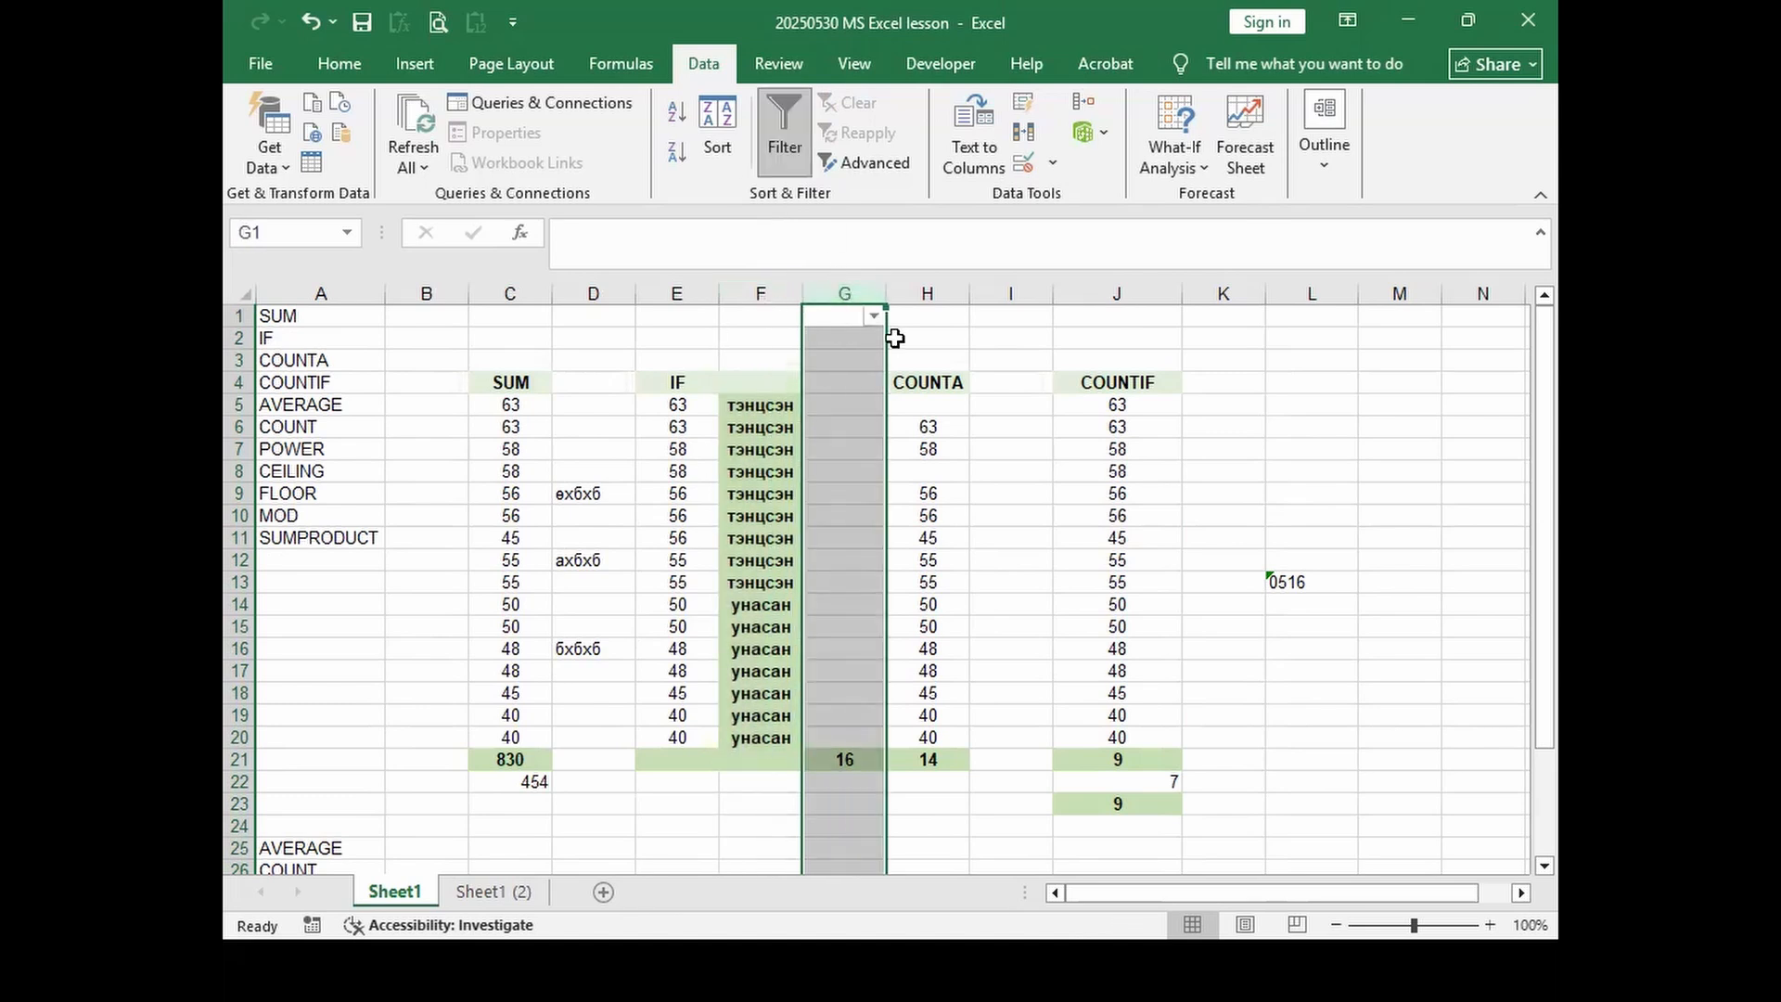
left_click(873, 317)
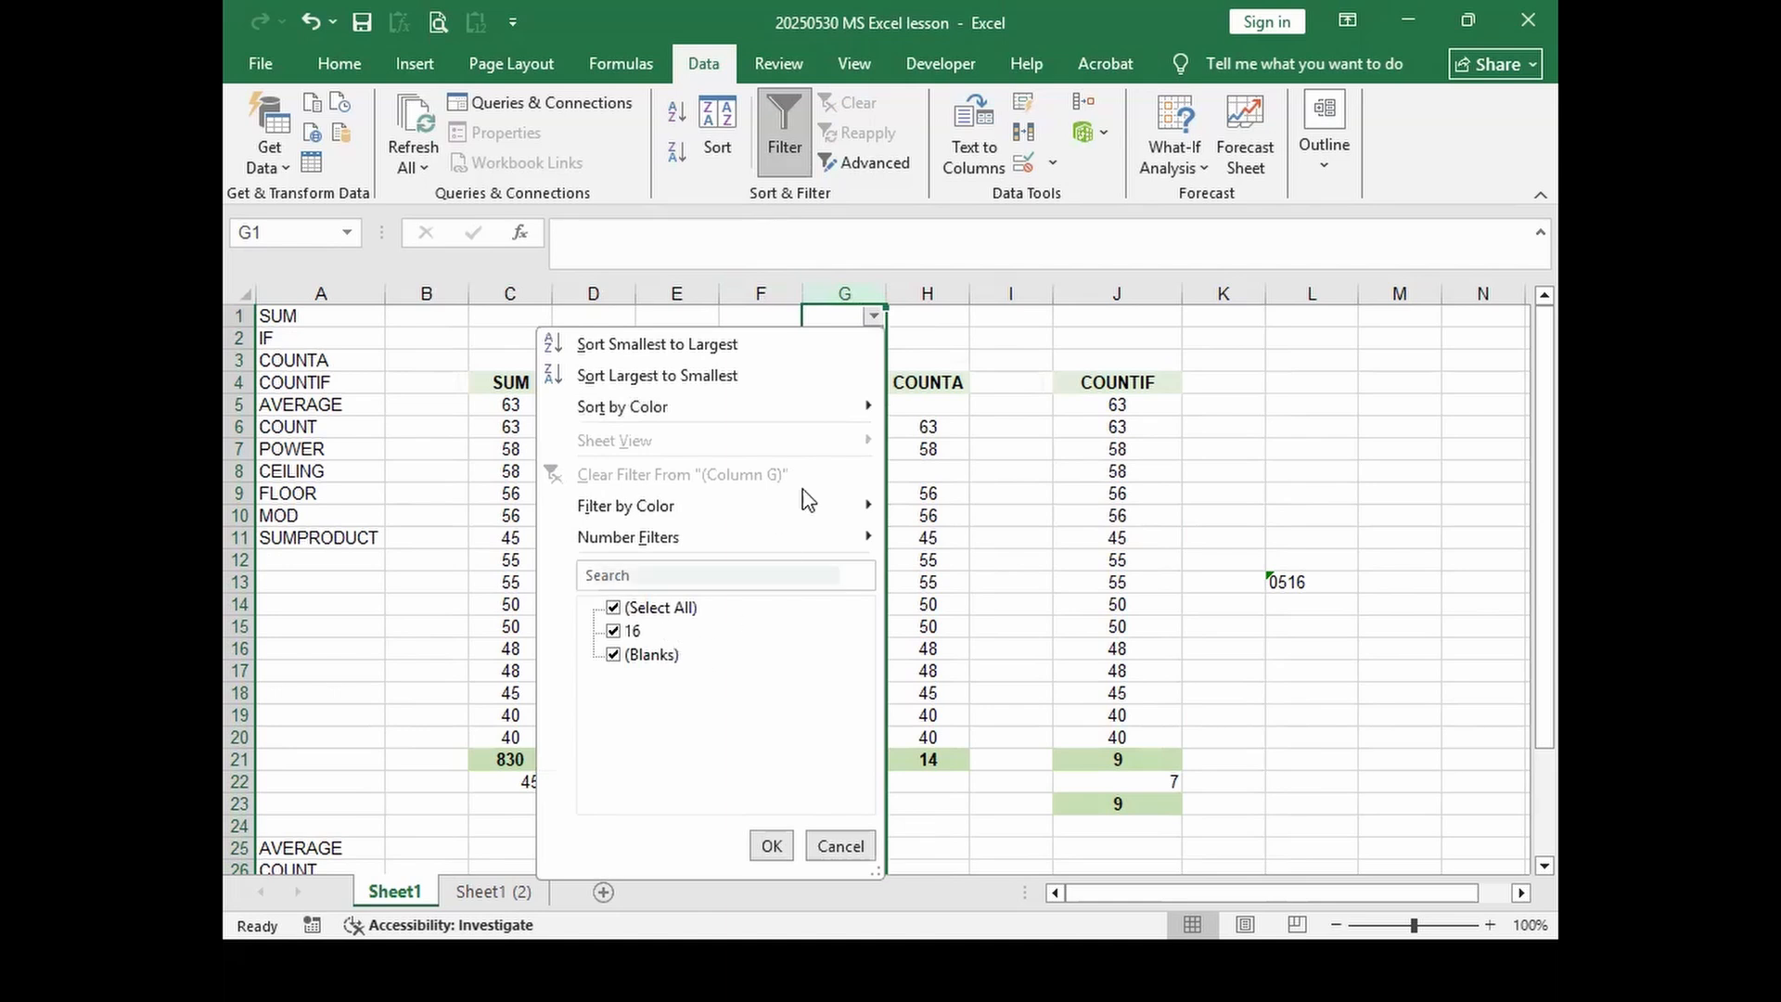
left_click(873, 317)
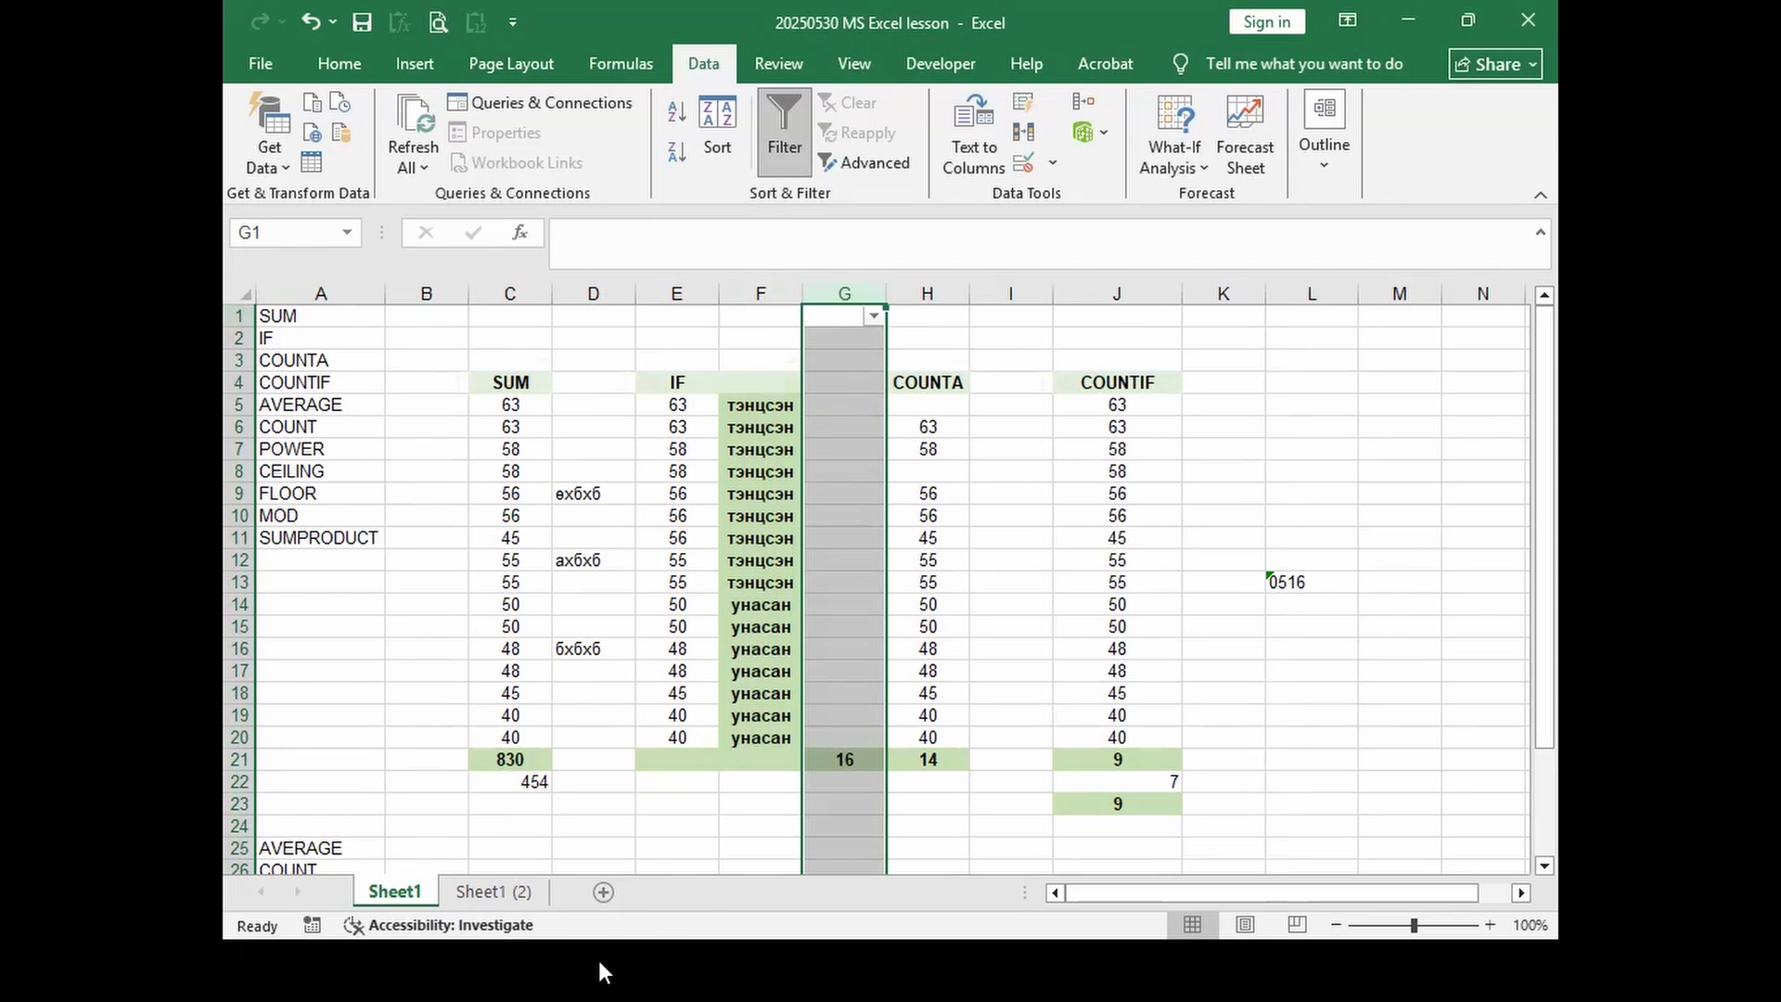
Step: Bring up the Alt+Tab window switcher to leave the lesson workbook
left_click(568, 963)
key("alt+Tab")
key("Tab")
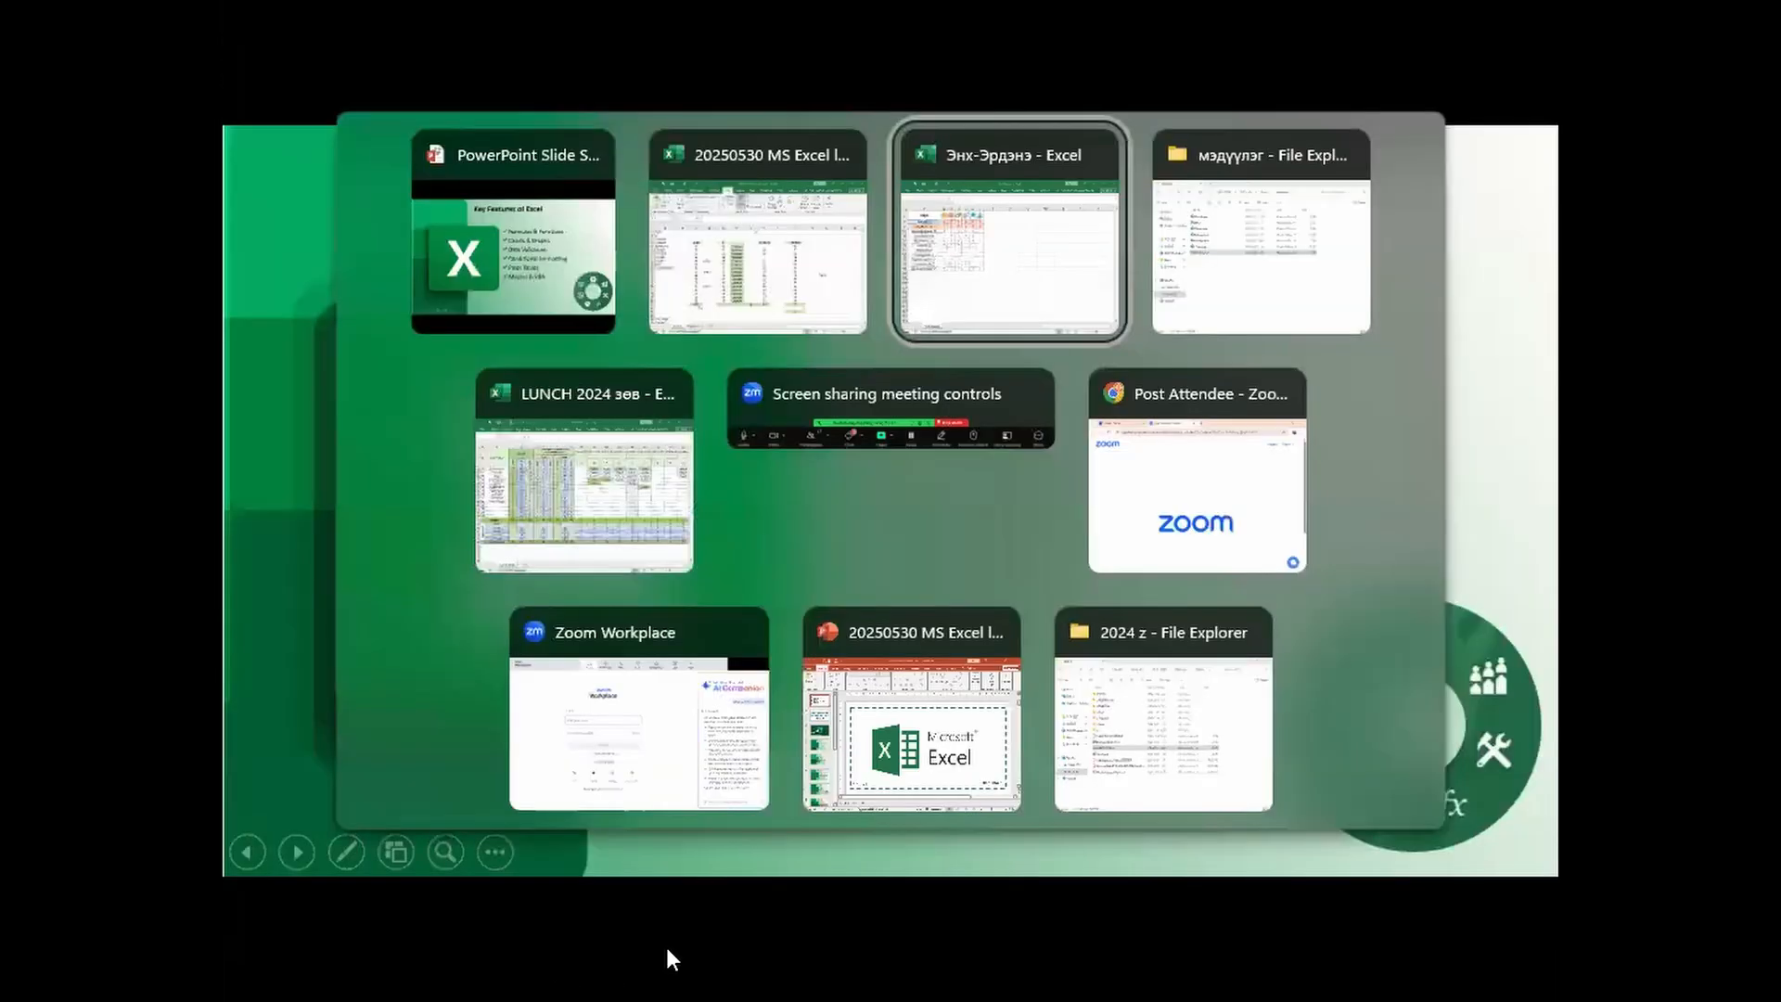
Step: In LUNCH 2024 зөв, filter the 2024.07.29 column to show only тийм records
key("Tab")
key("Tab")
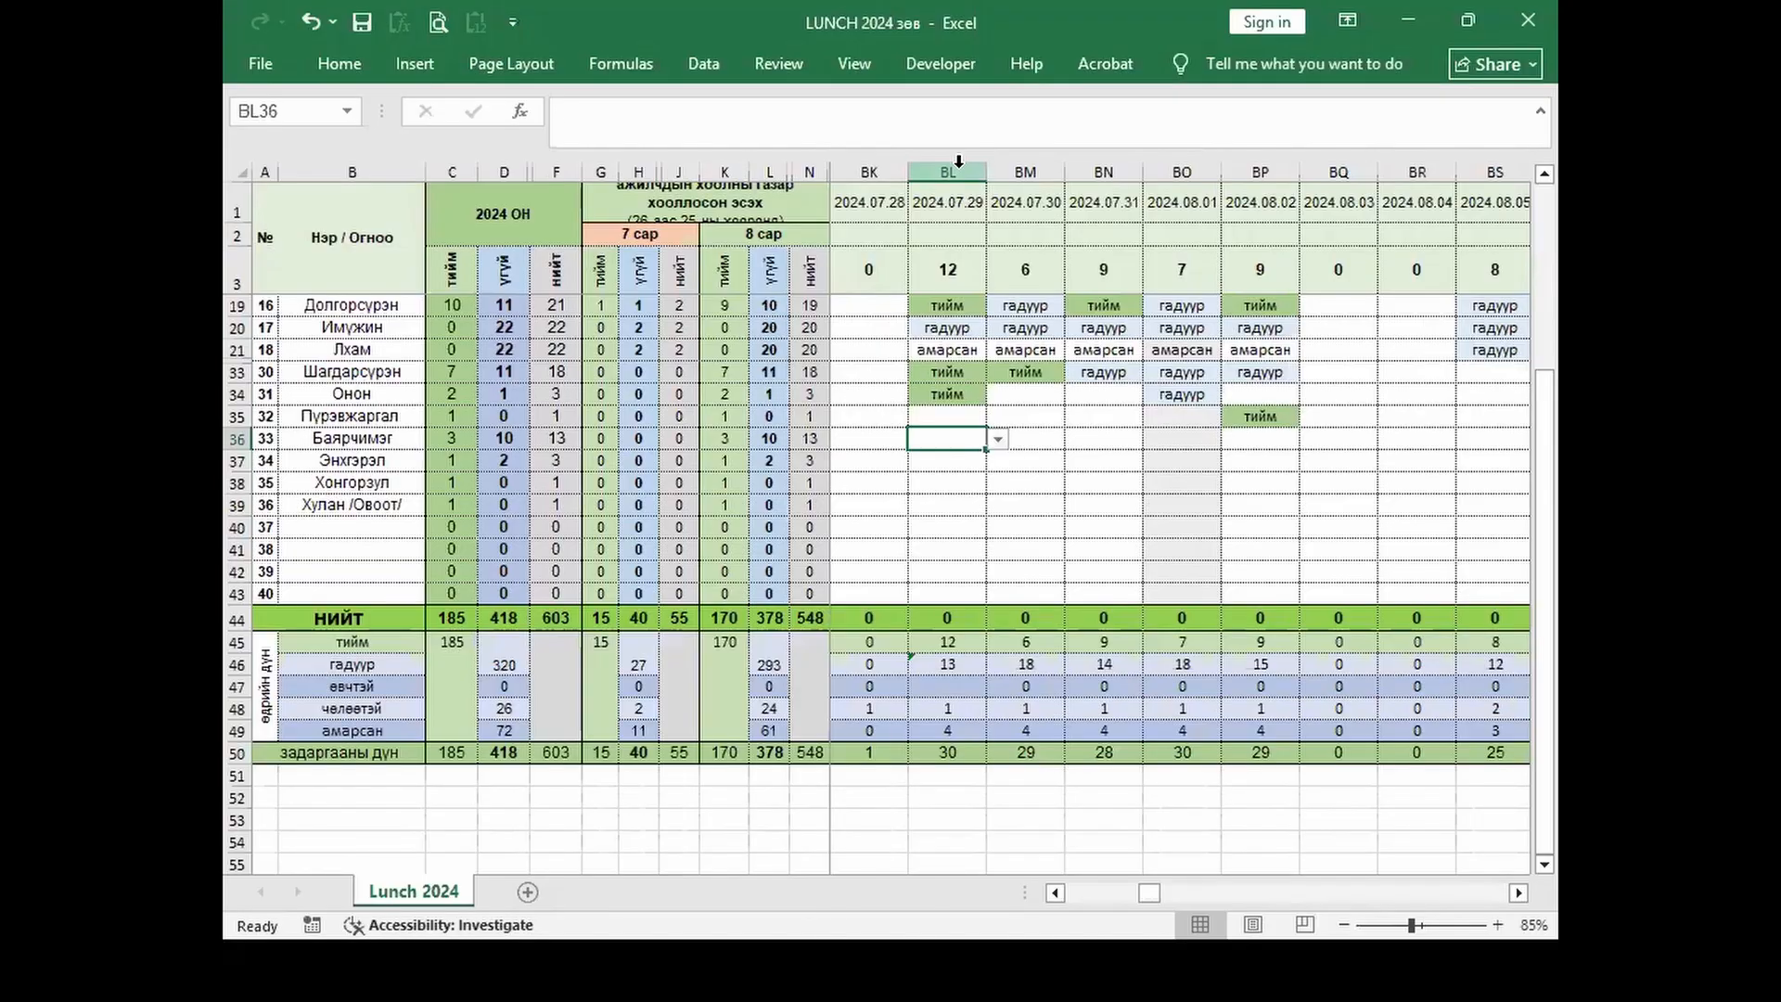
left_click(948, 173)
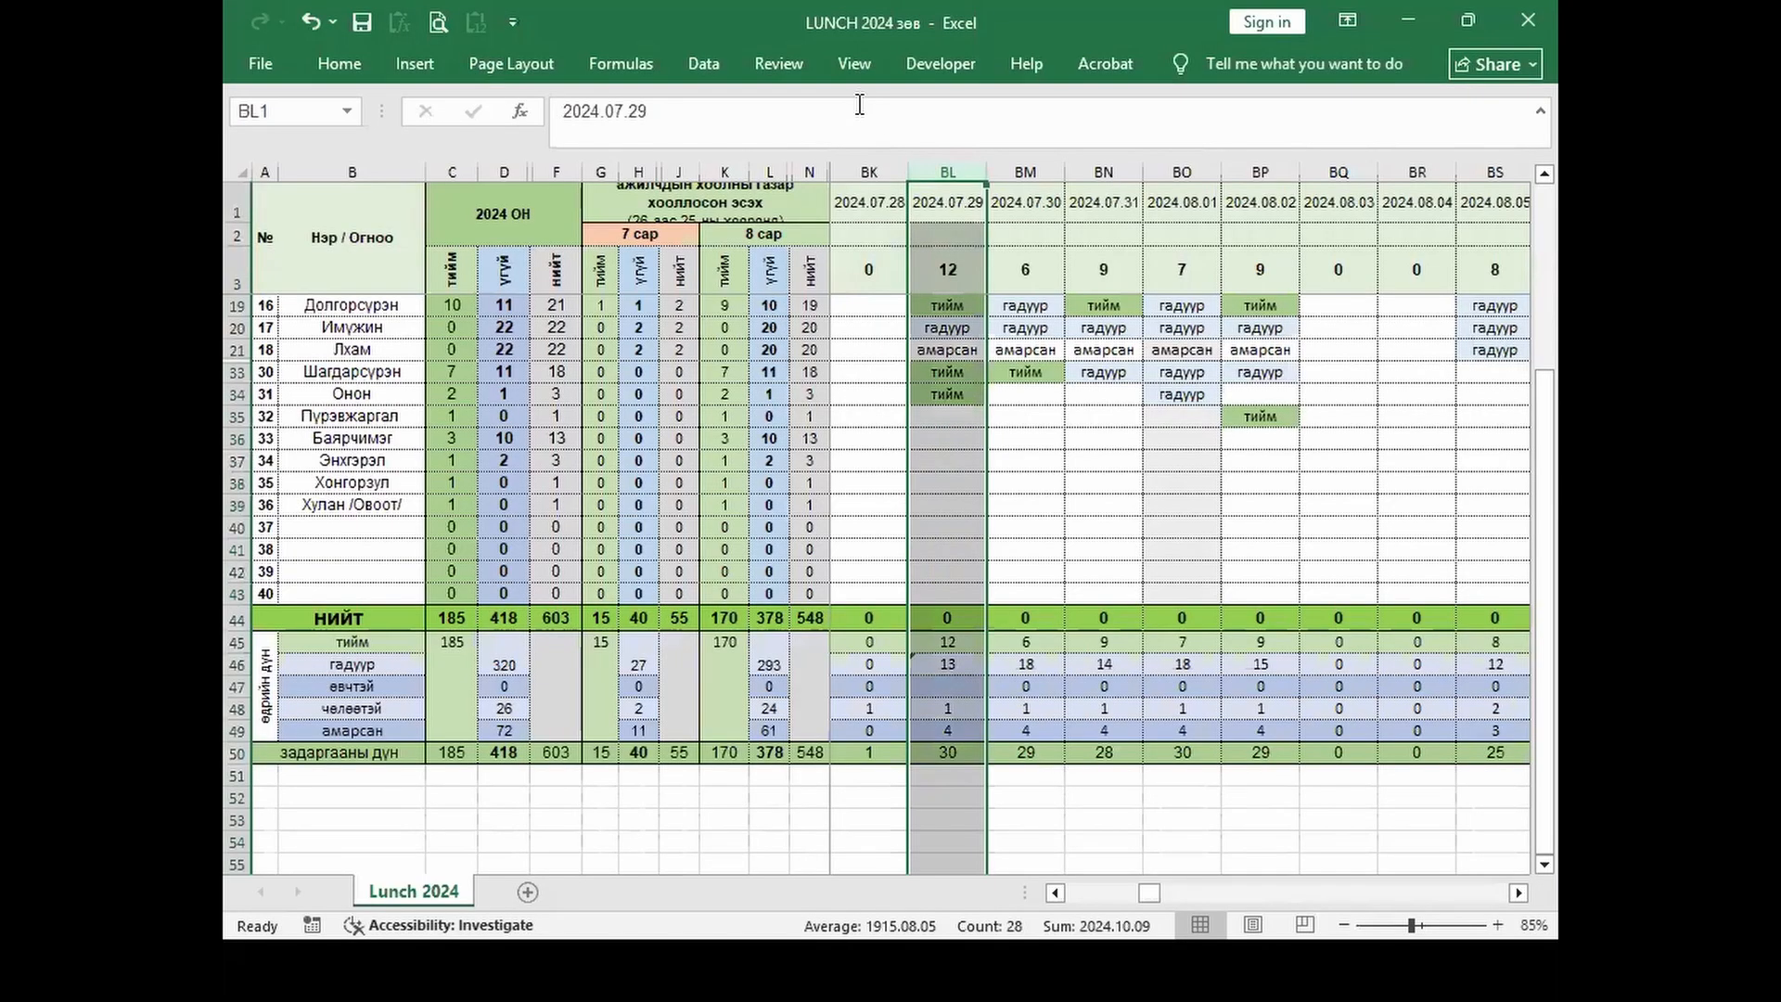
left_click(704, 64)
left_click(782, 122)
left_click(974, 209)
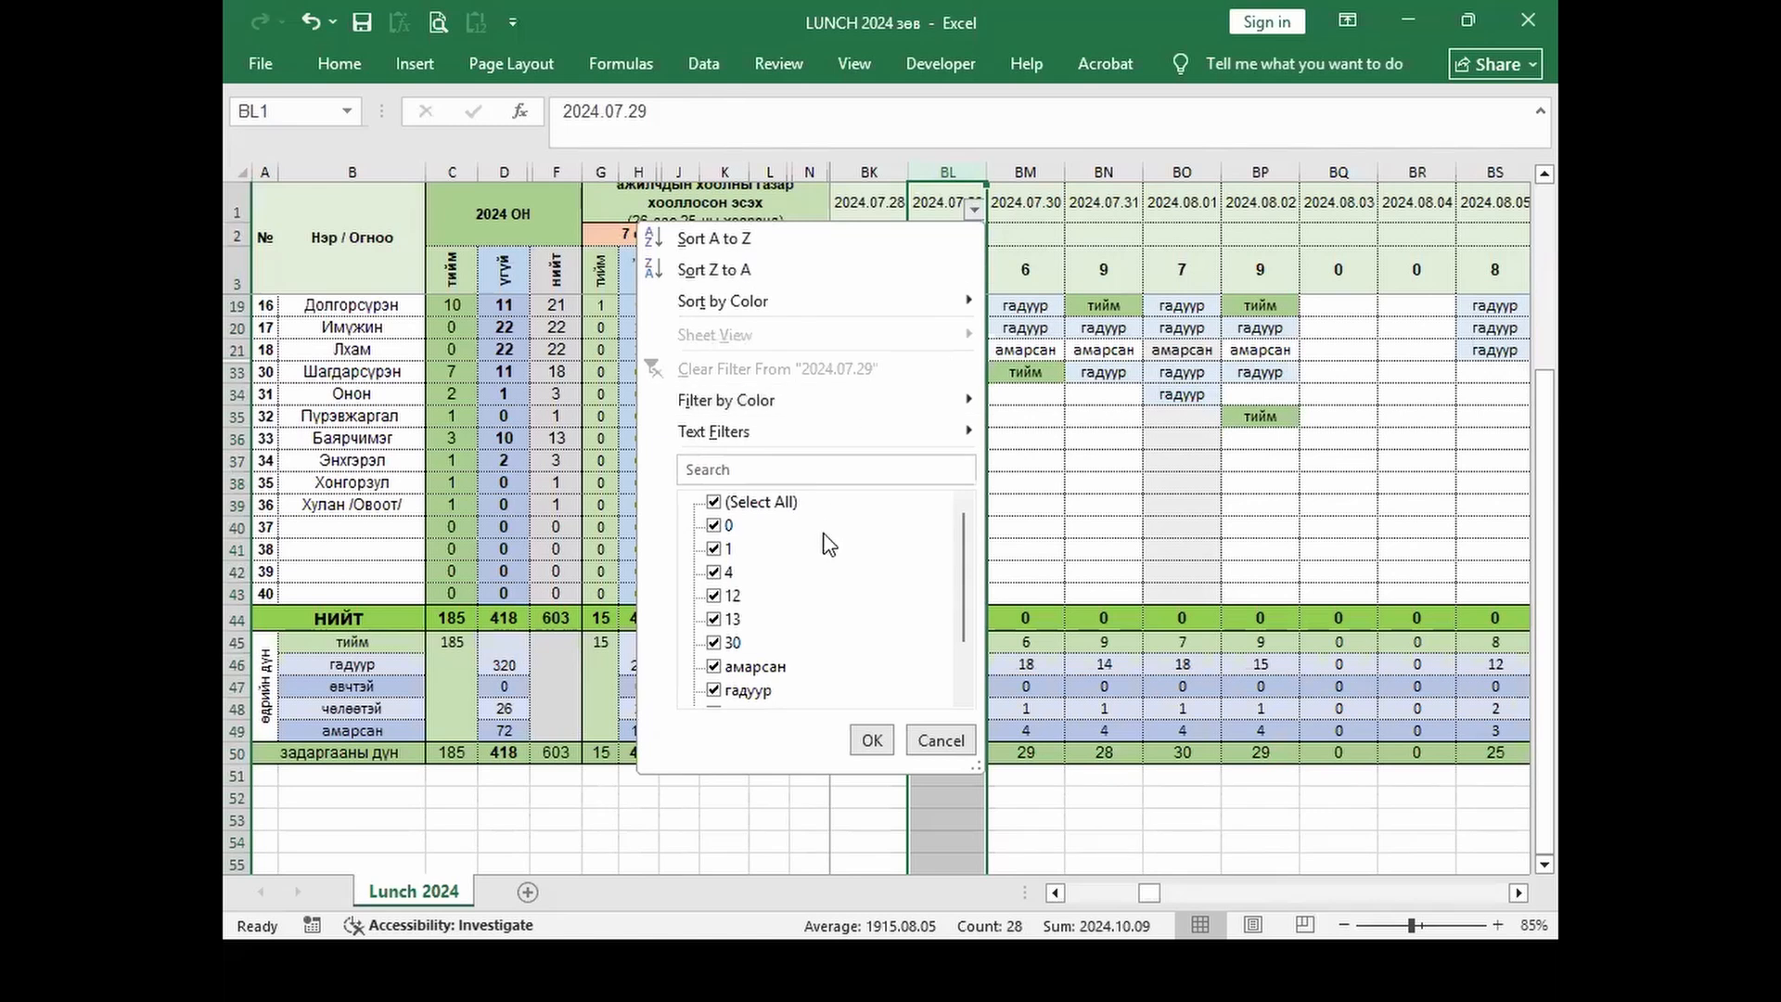
left_click(717, 506)
left_click(716, 668)
scroll(723, 680, "down", 1)
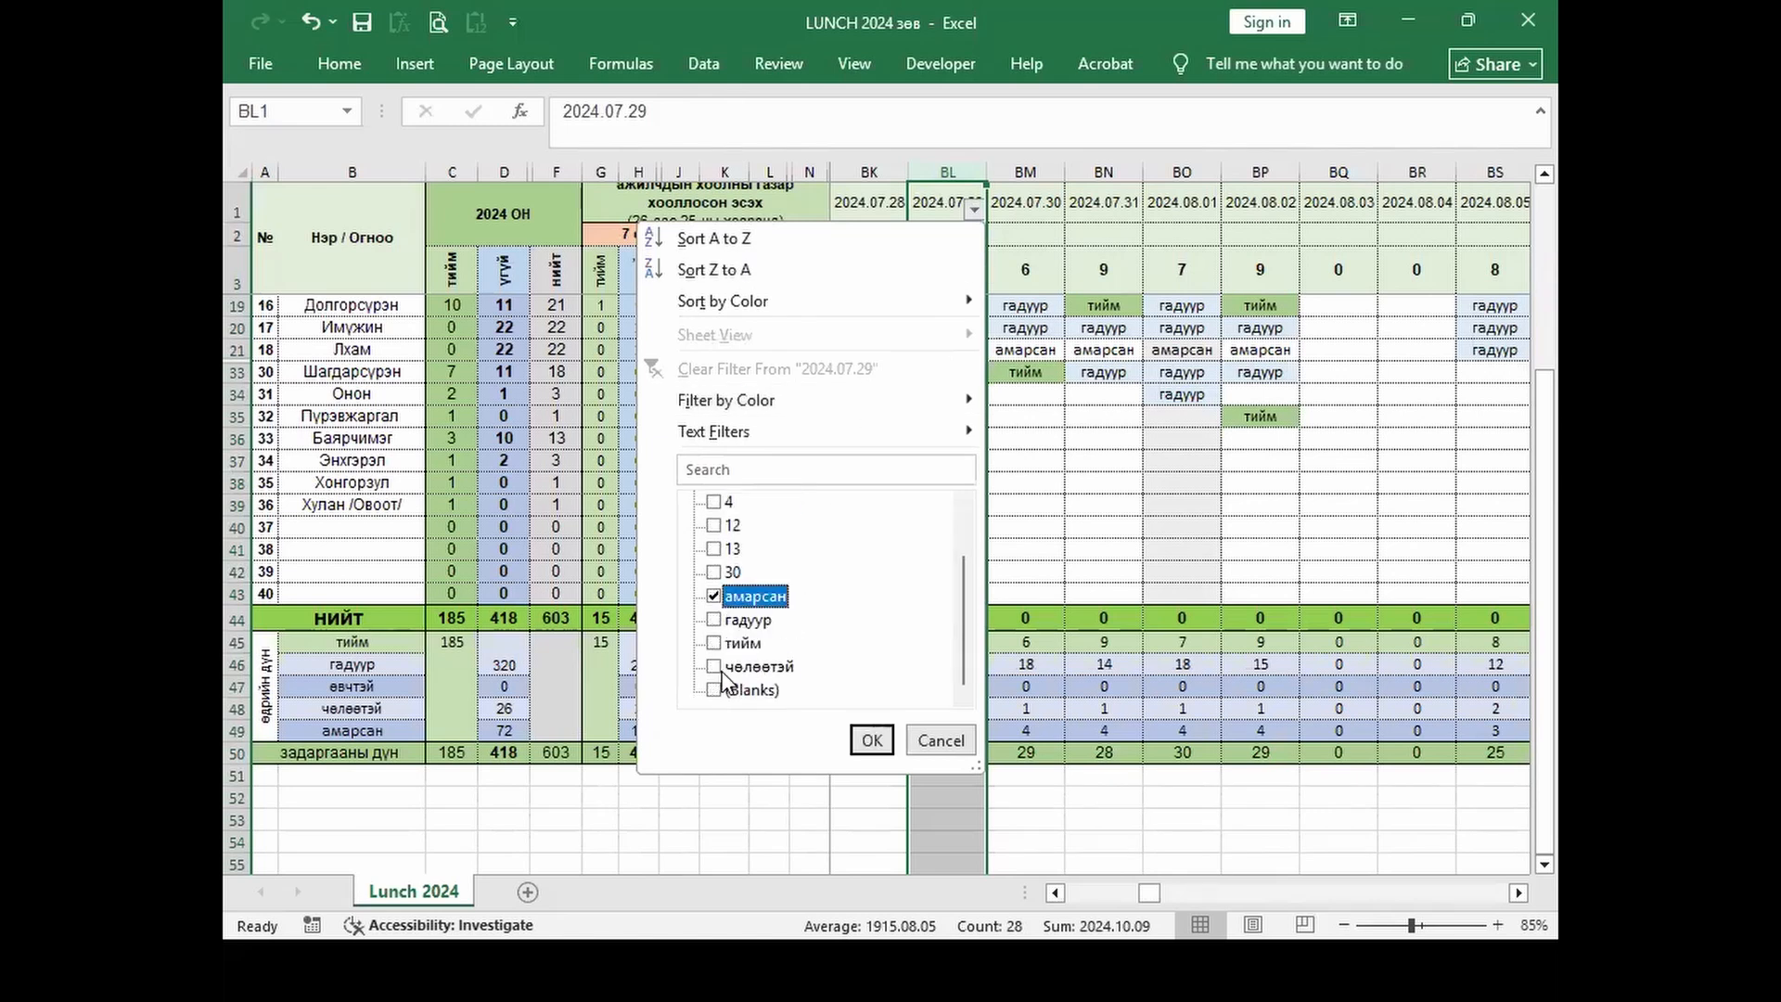
left_click(714, 643)
left_click(858, 745)
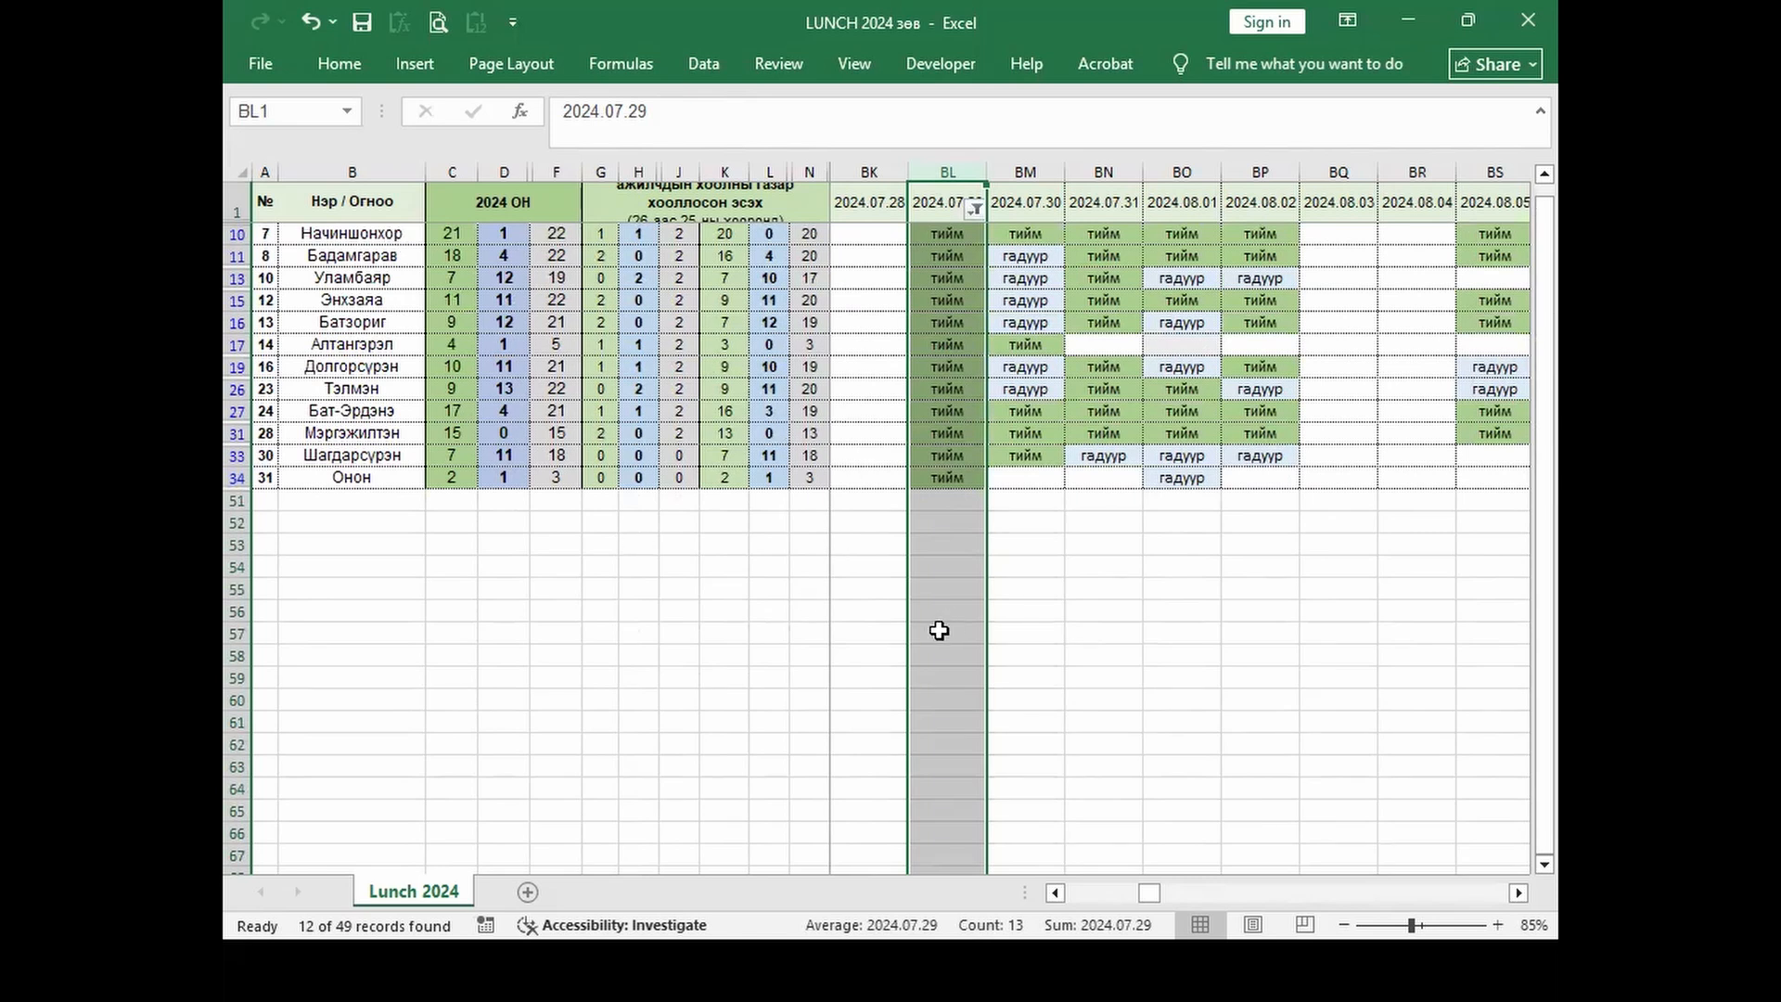
Step: Switch back to the 20250530 MS Excel lesson workbook
key("alt+Tab")
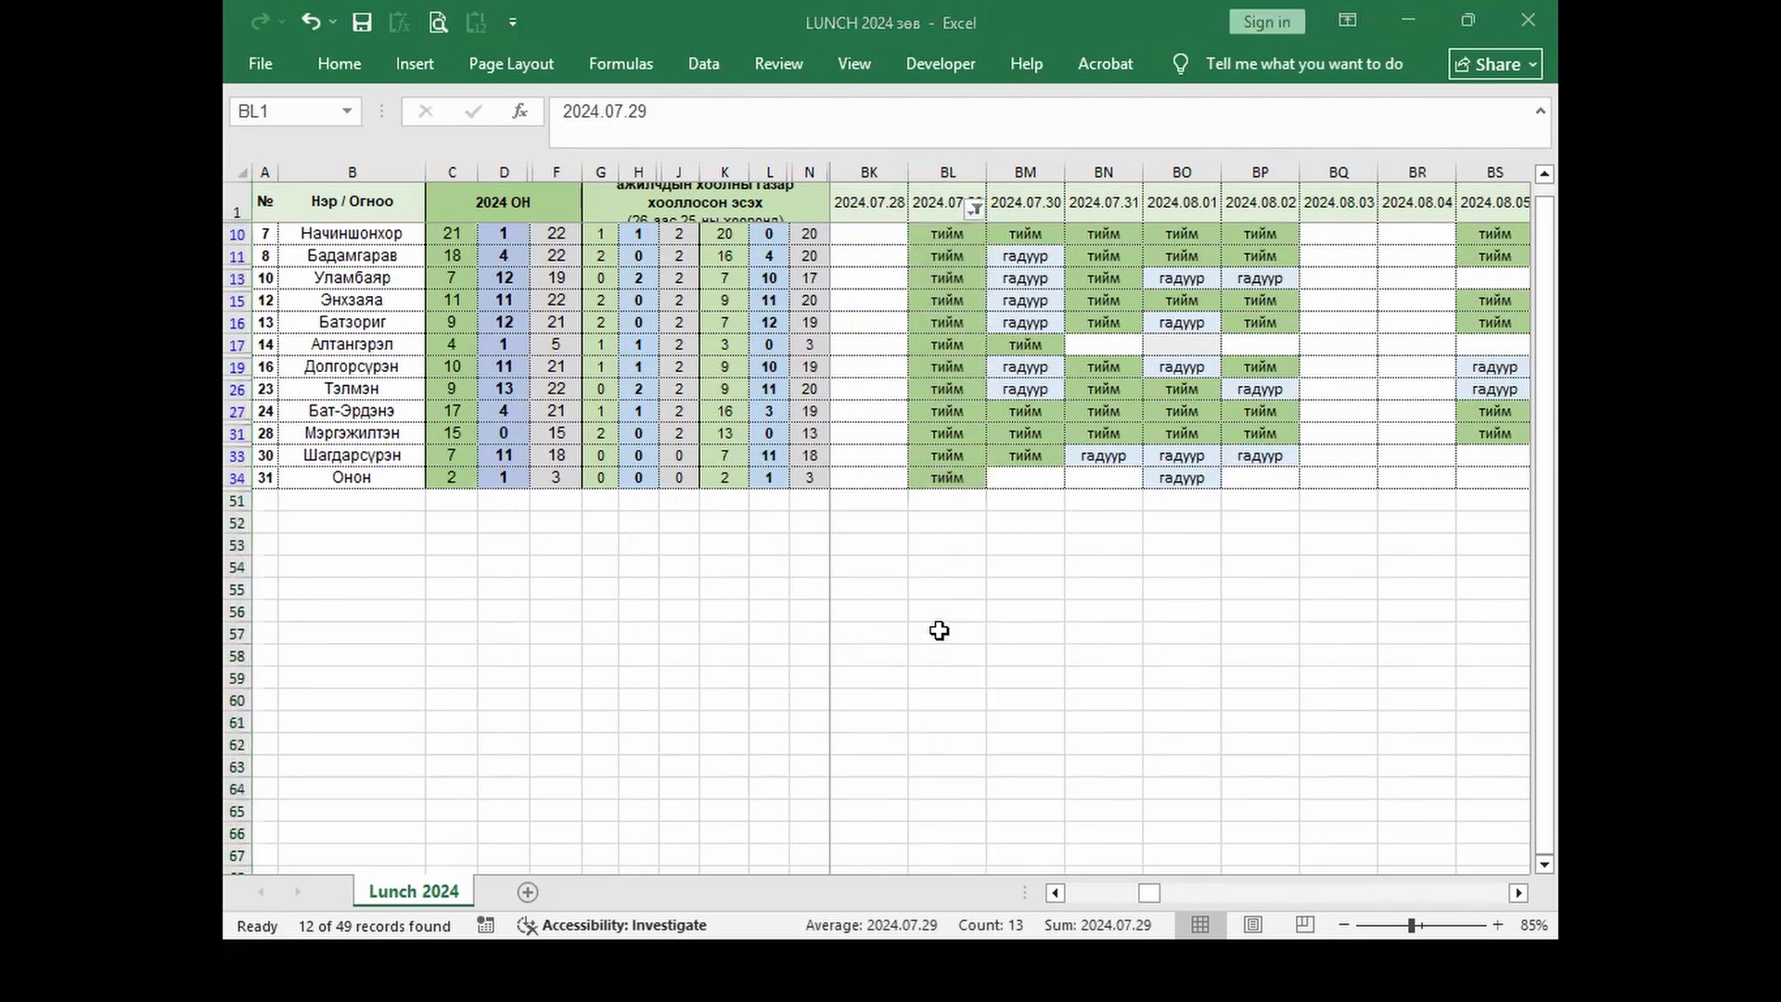
key("alt+Tab")
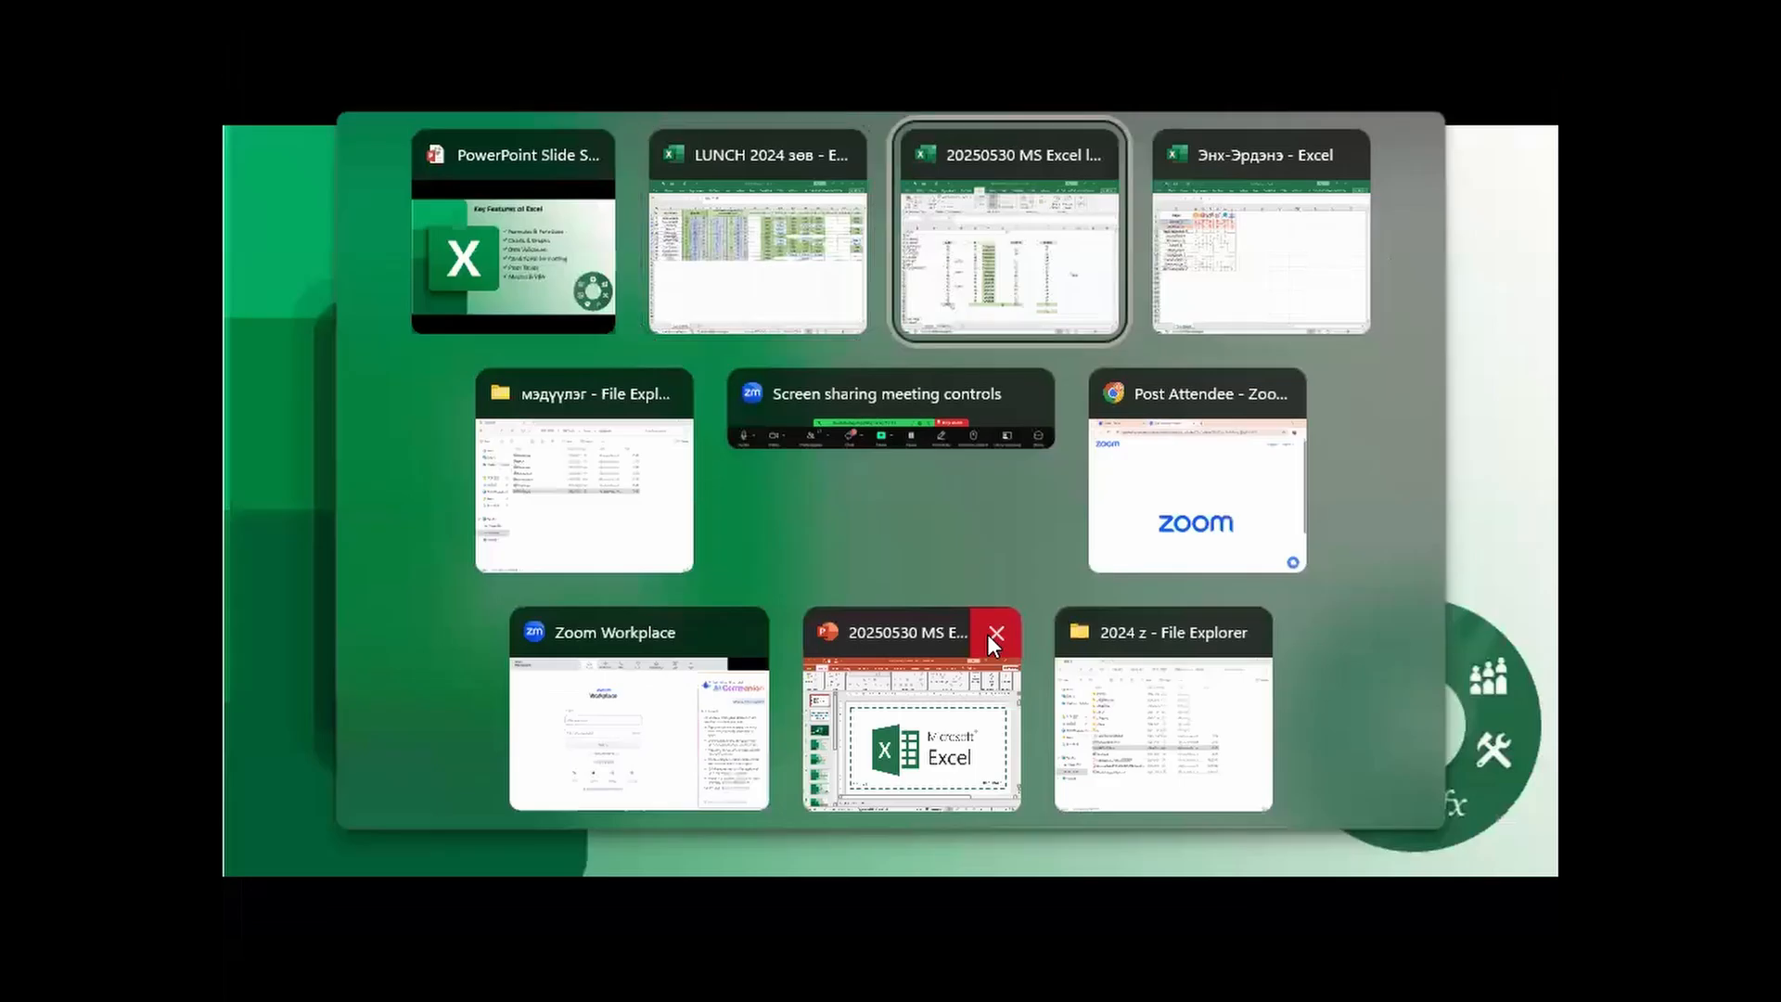
left_click(940, 230)
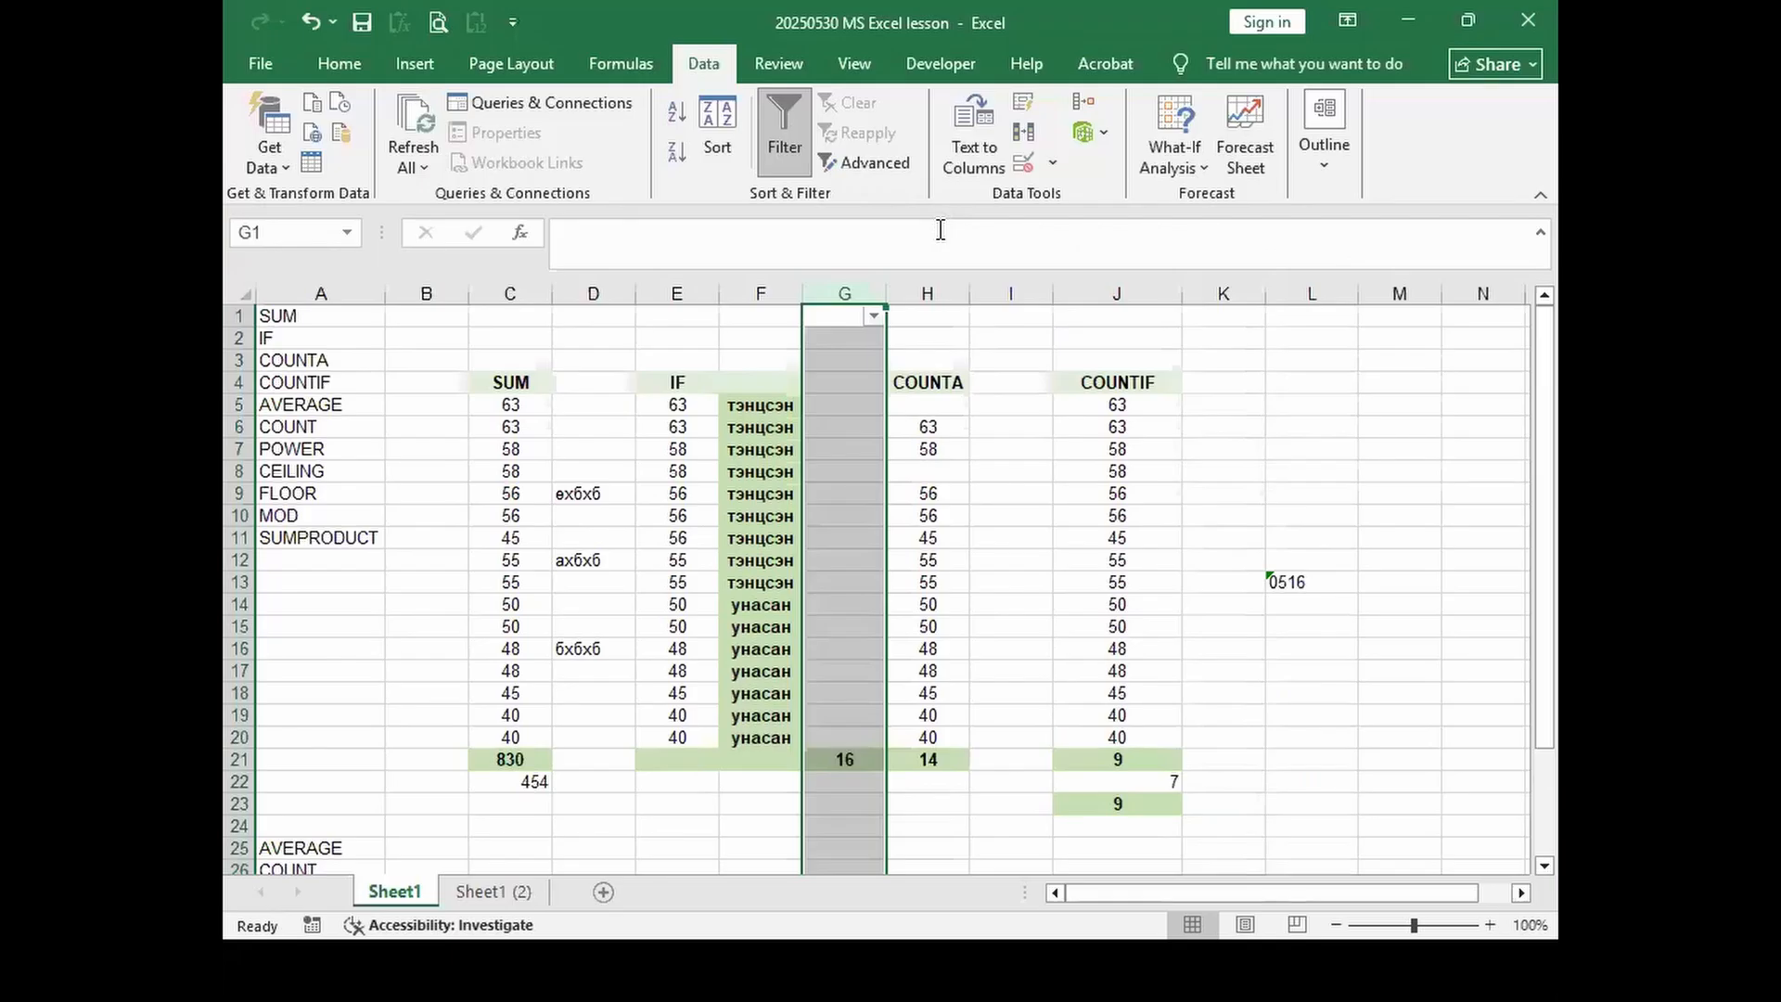
Step: Open and cancel the Advanced Filter dialog, then show the Review ribbon
left_click(896, 166)
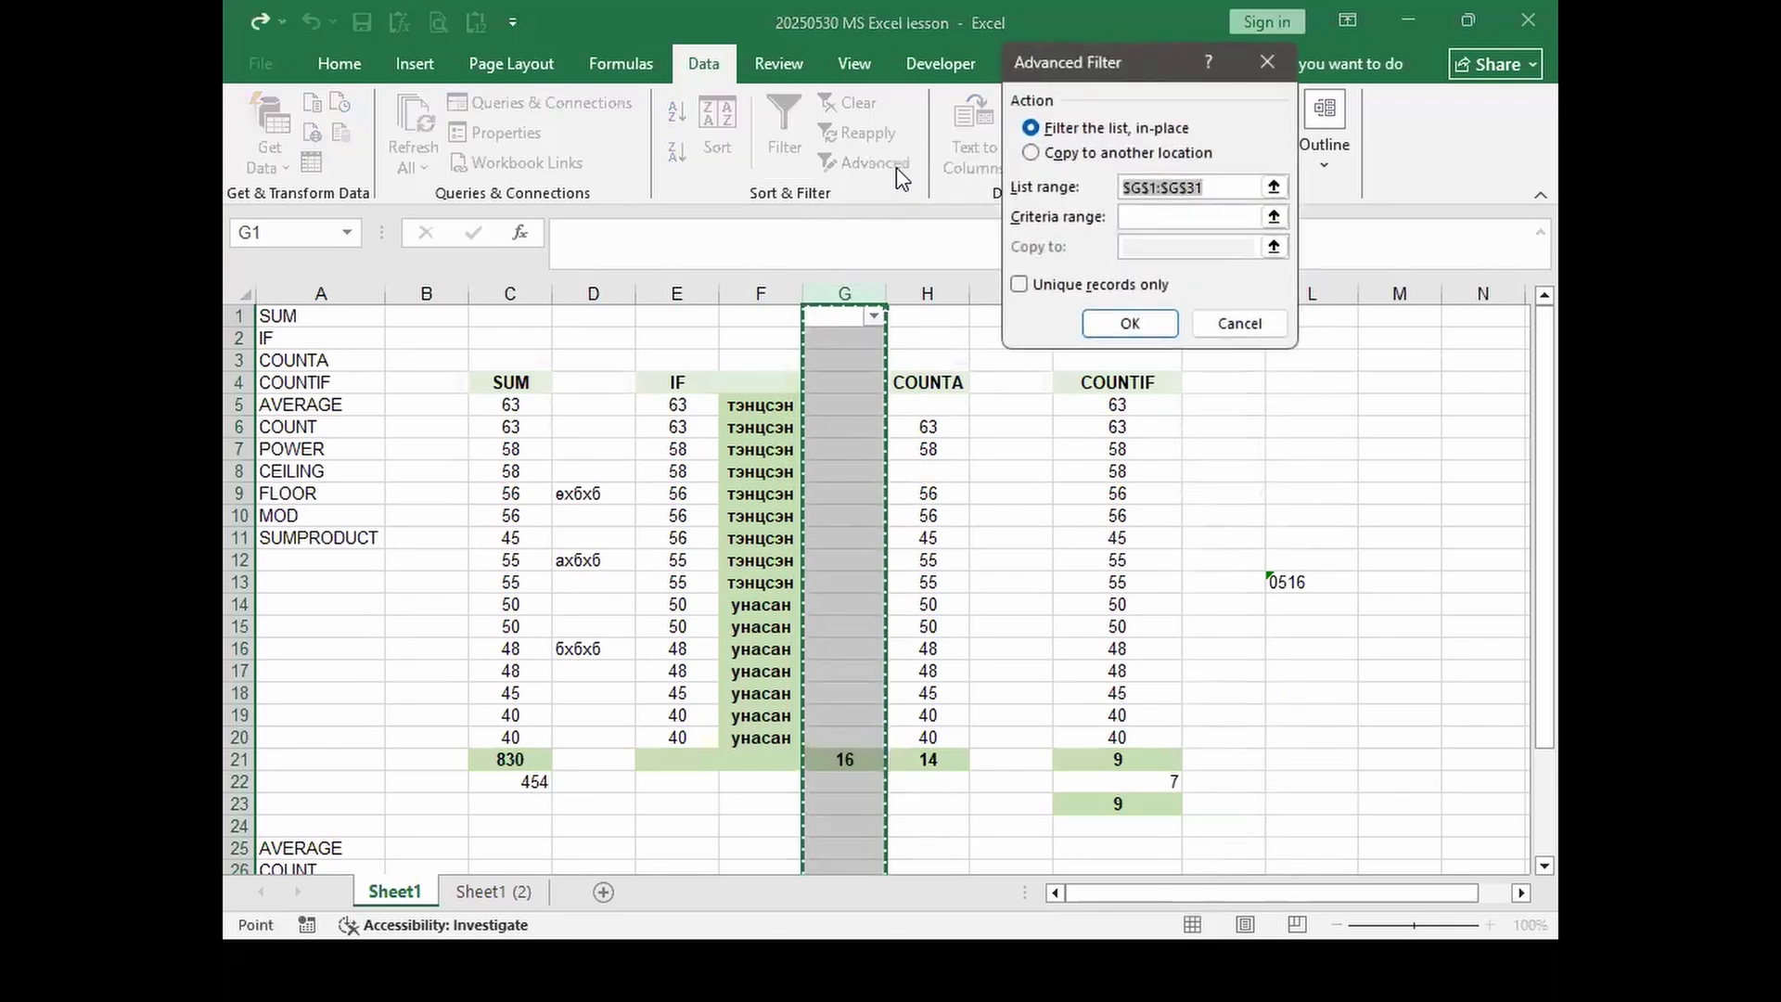
left_click(1230, 322)
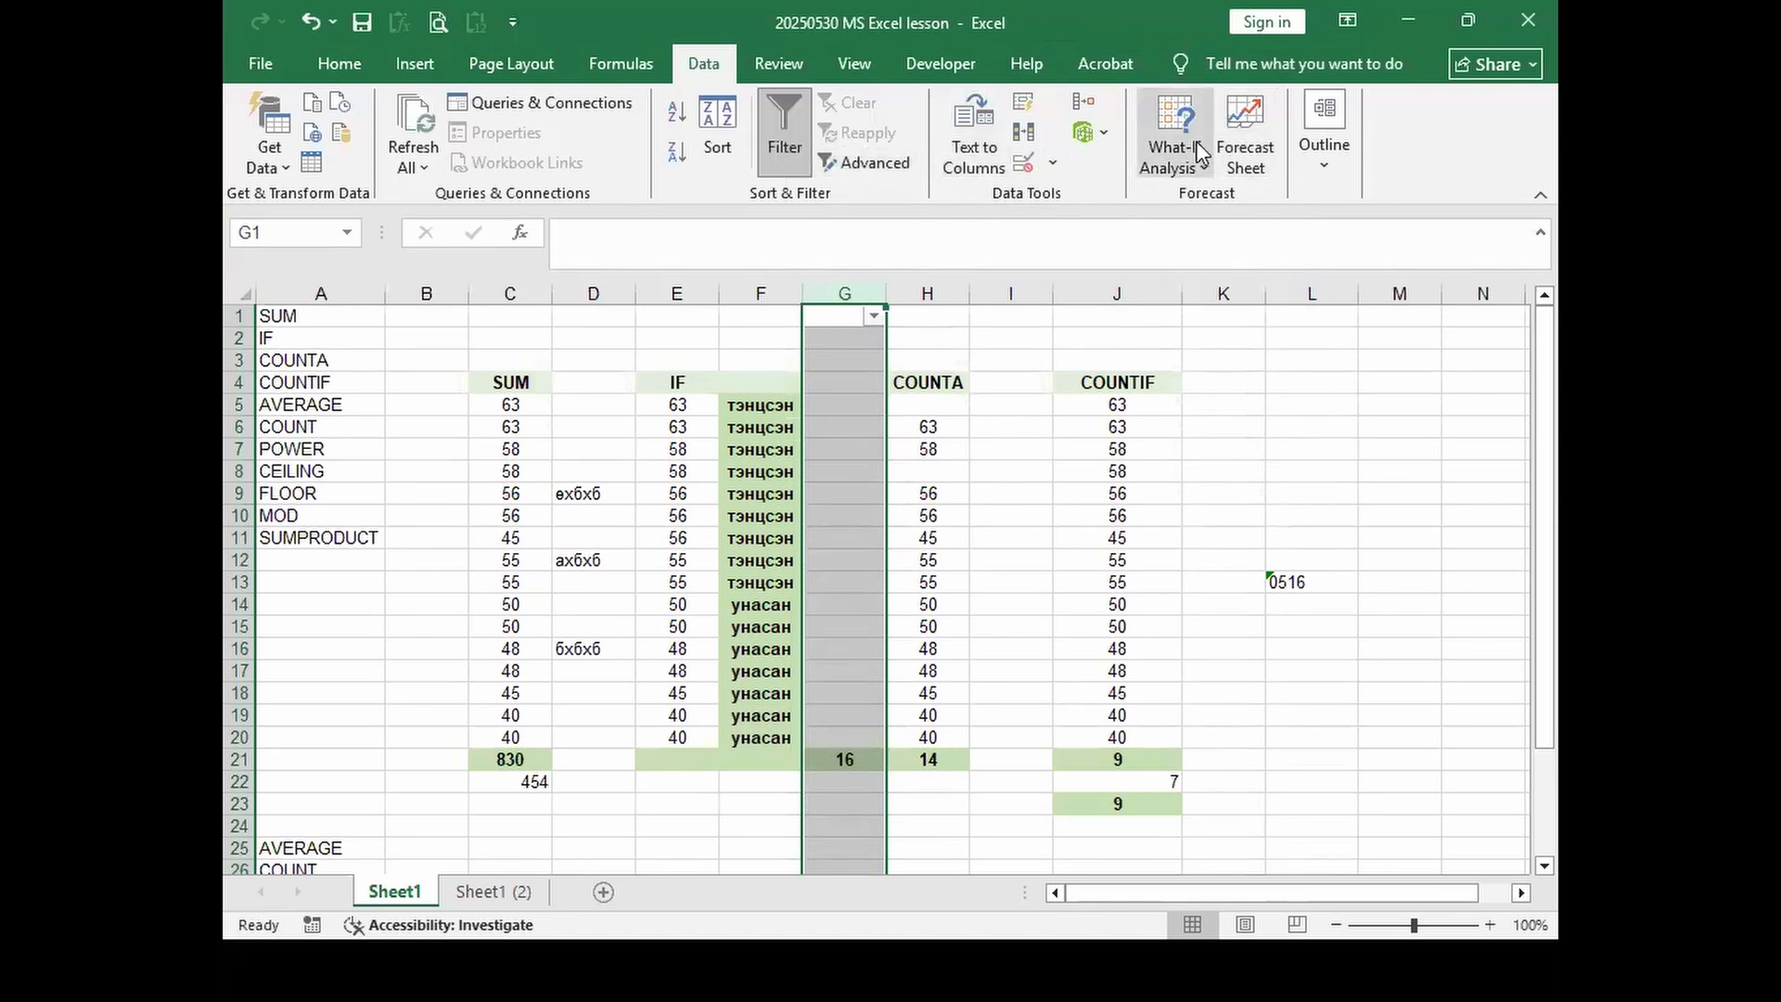
left_click(773, 67)
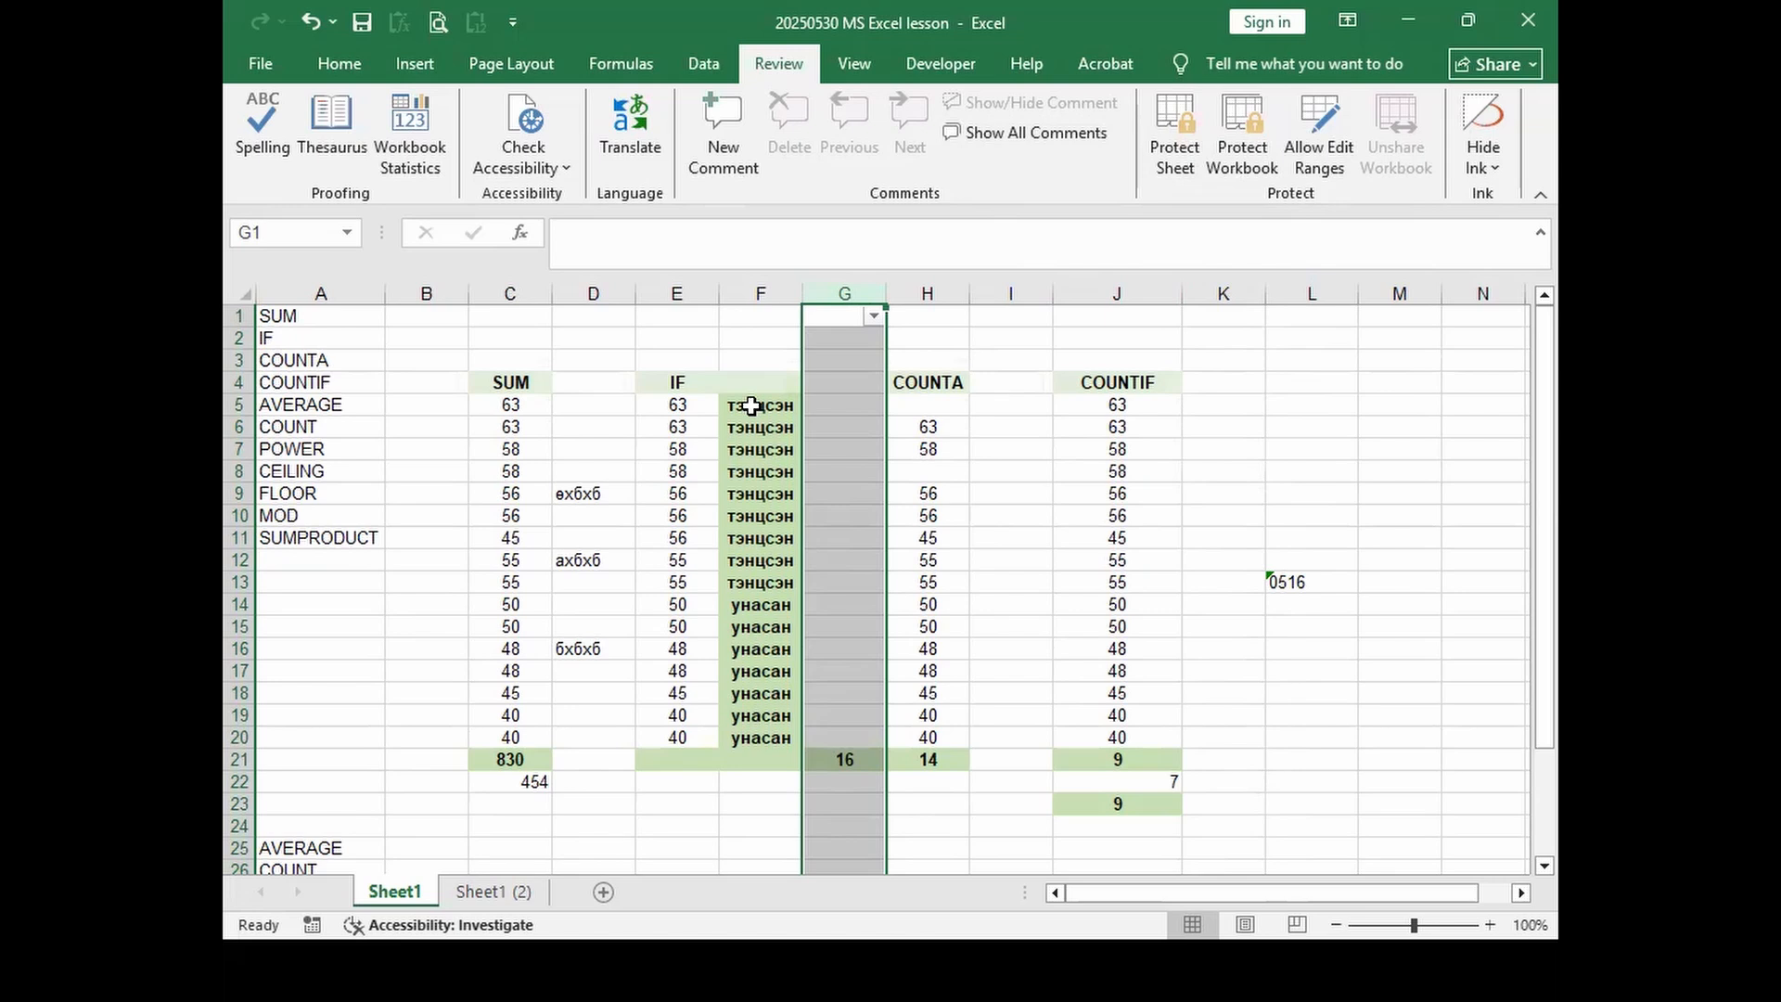
Step: Inspect cell G5's Protection settings in Format Cells without changing them
left_click(858, 408)
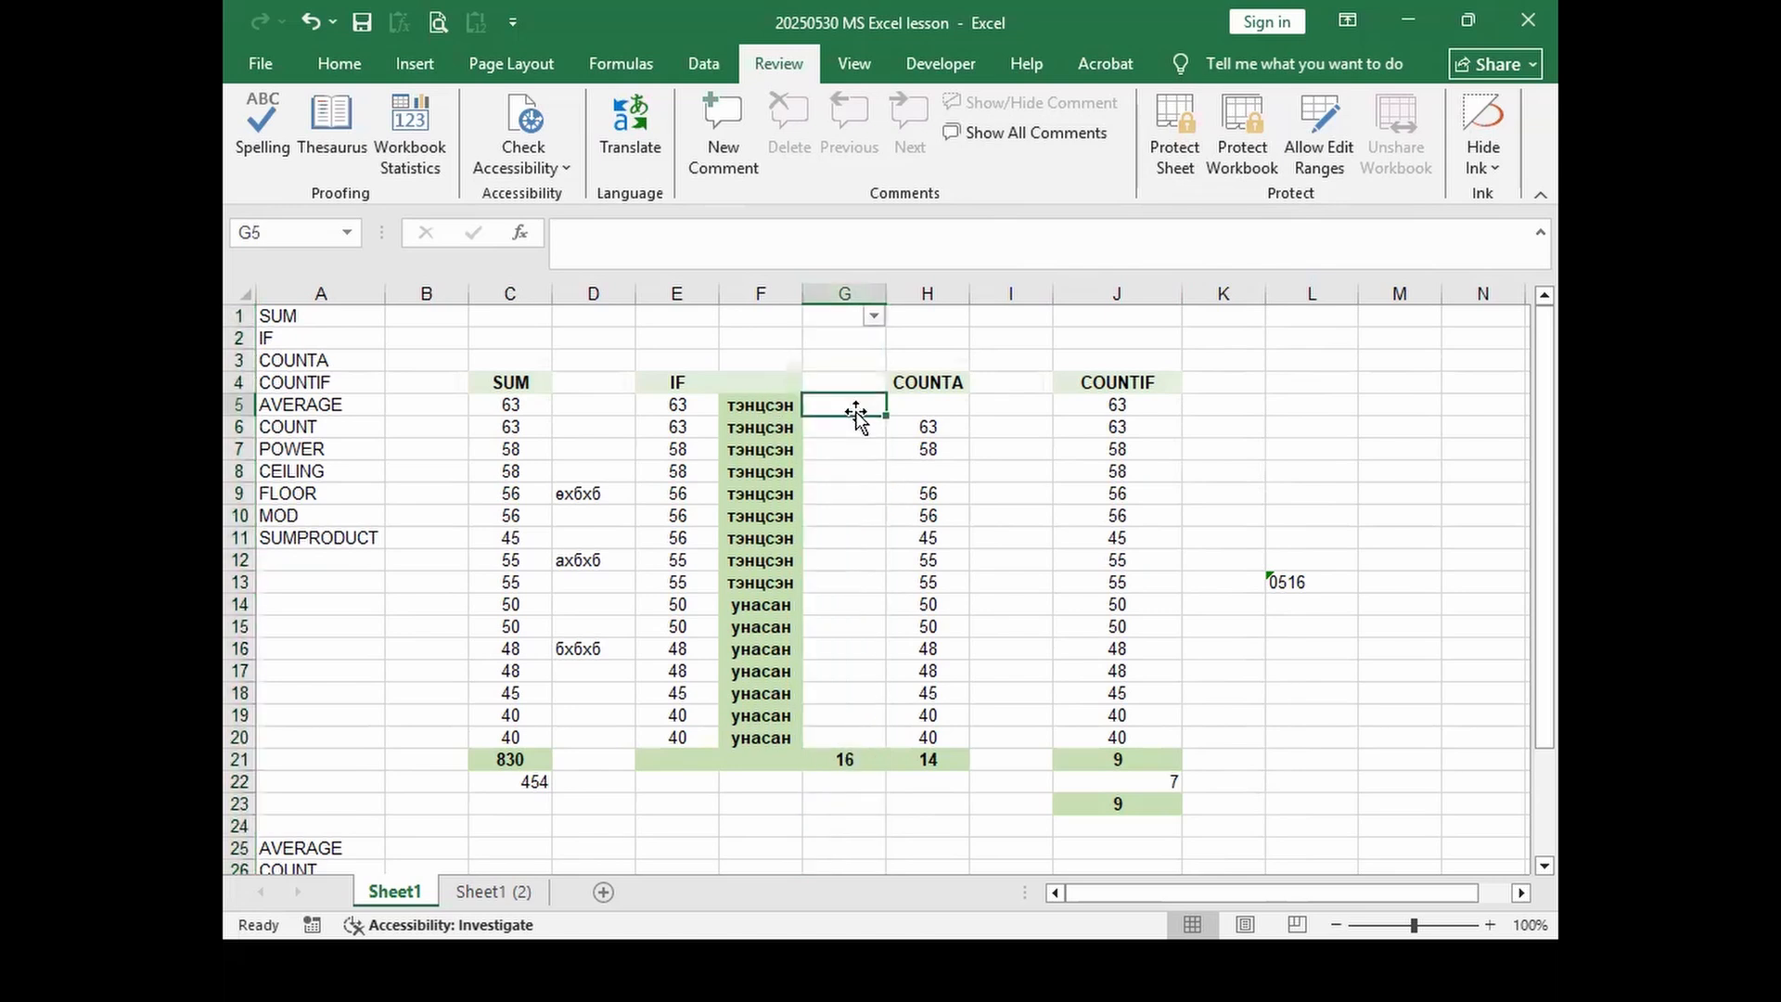
right_click(861, 405)
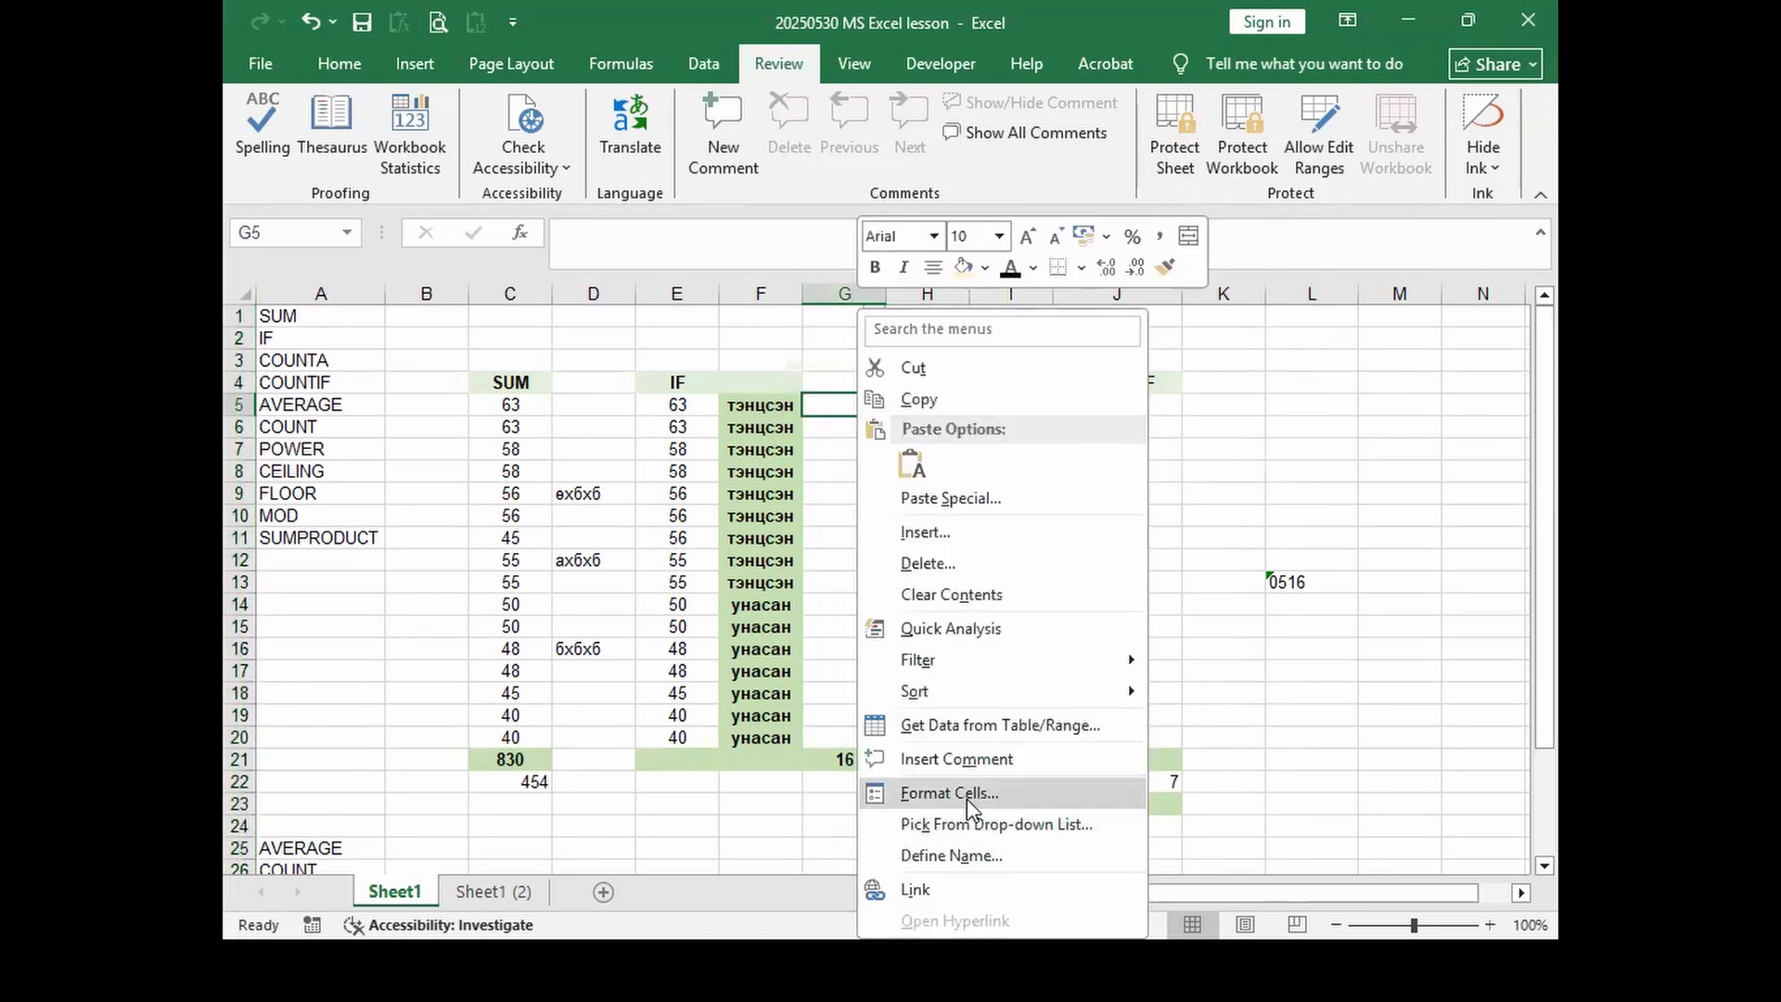
left_click(966, 795)
left_click(1057, 364)
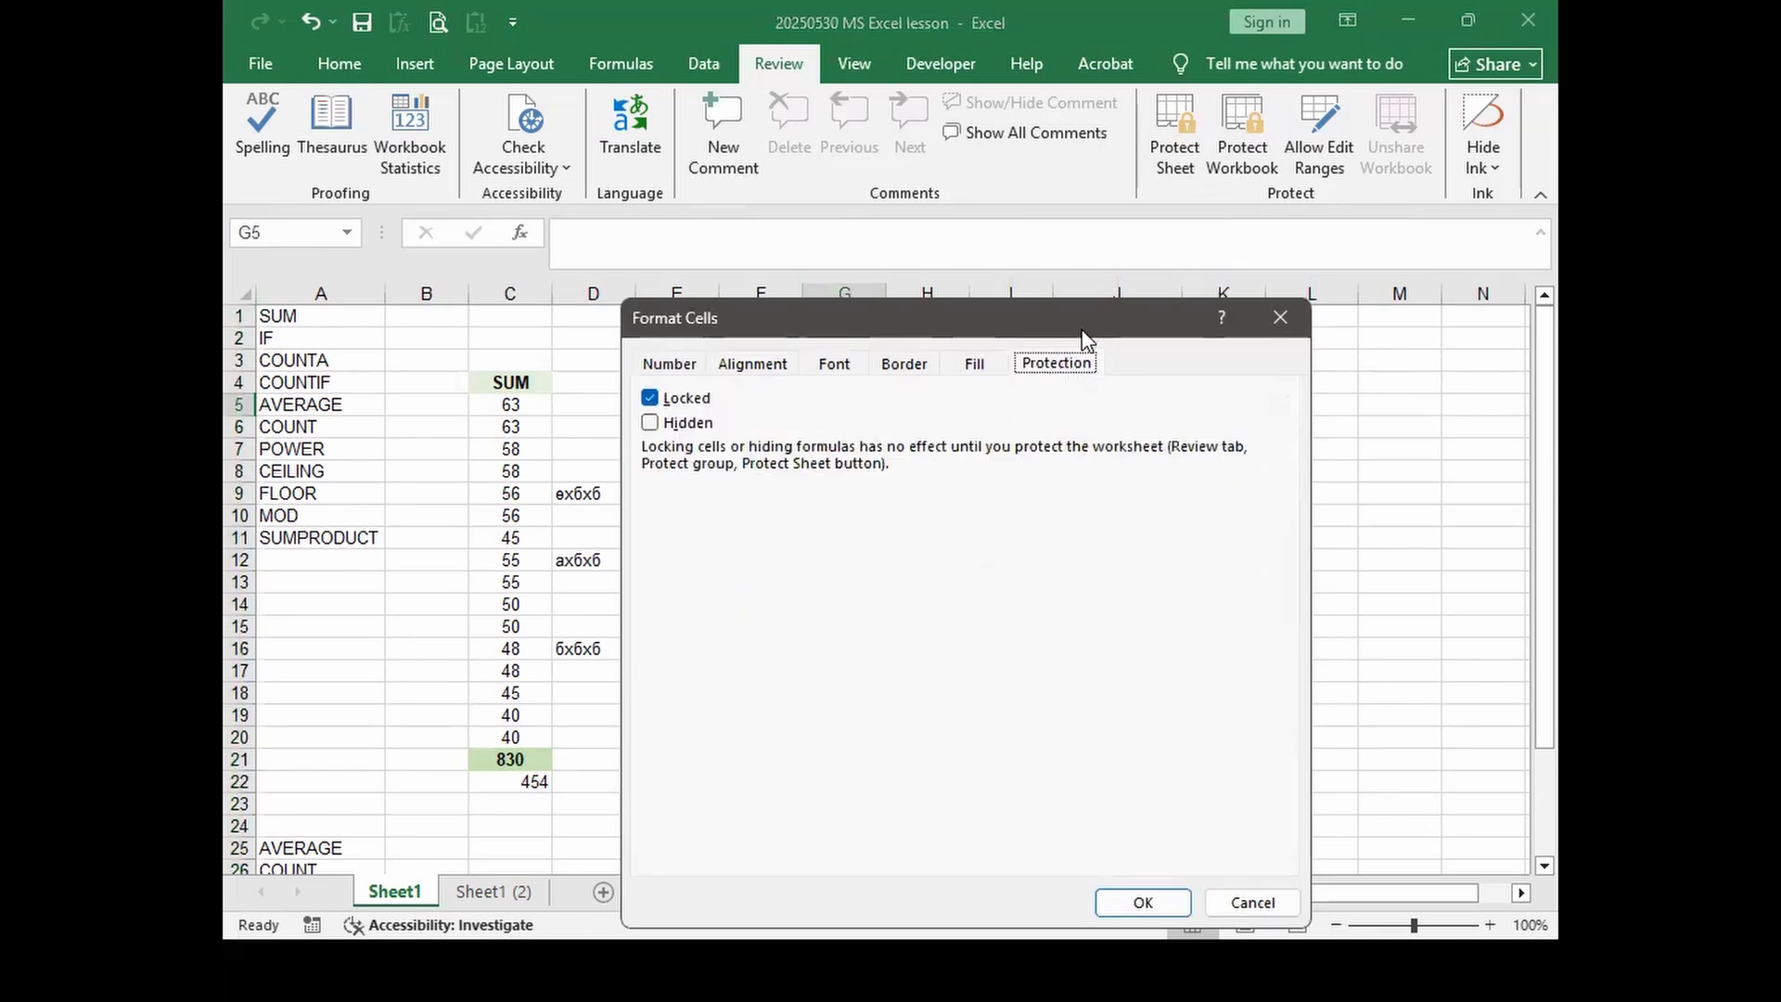
left_click_drag(1087, 332, 1090, 220)
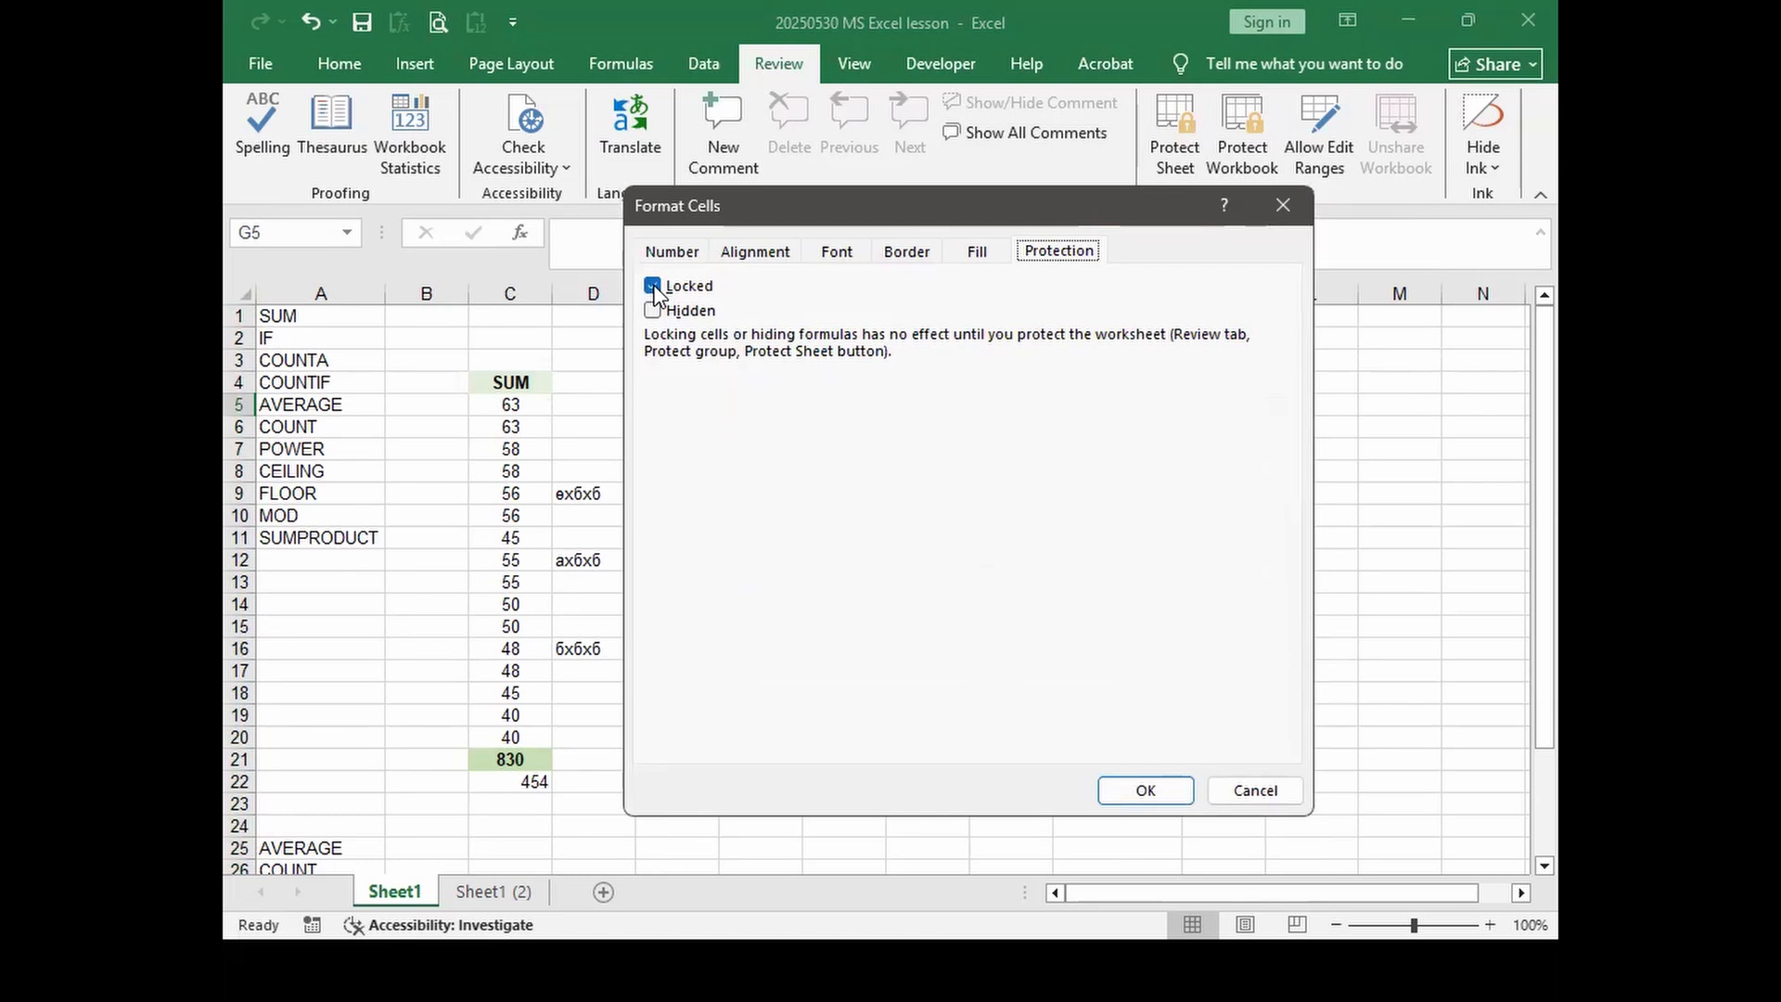
left_click(1281, 205)
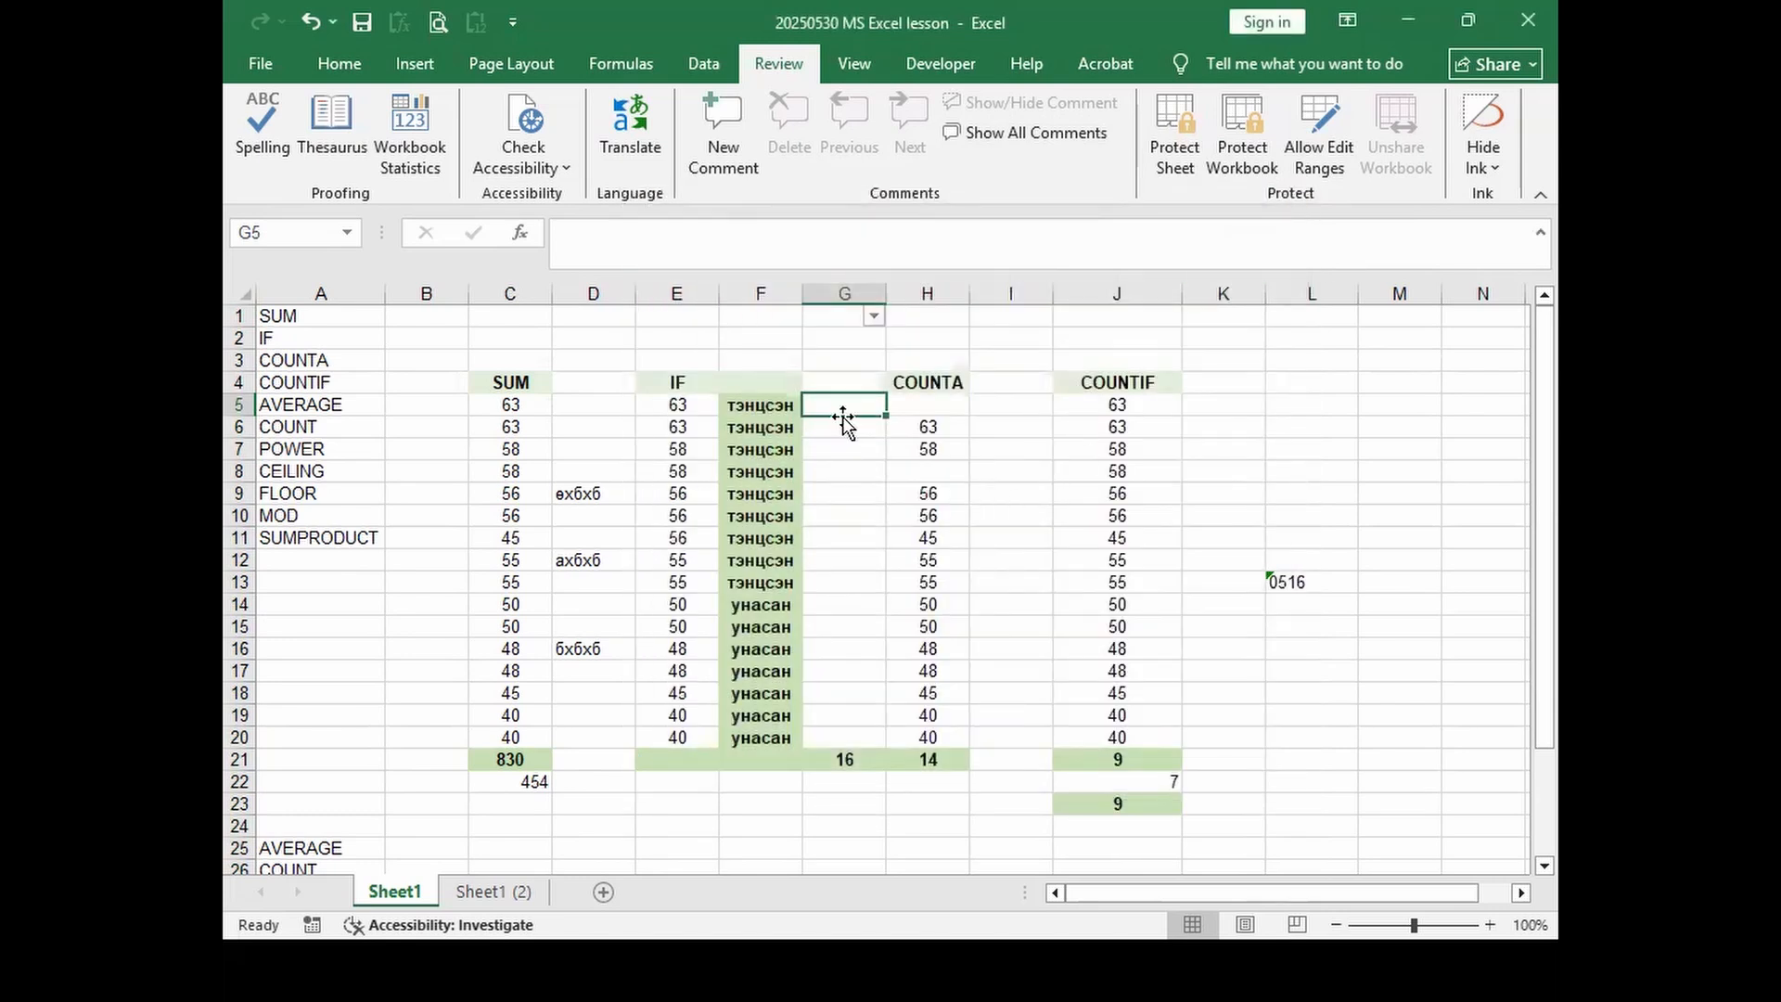
Step: Clear the Locked option for cells G5:G20
left_click_drag(838, 401, 847, 733)
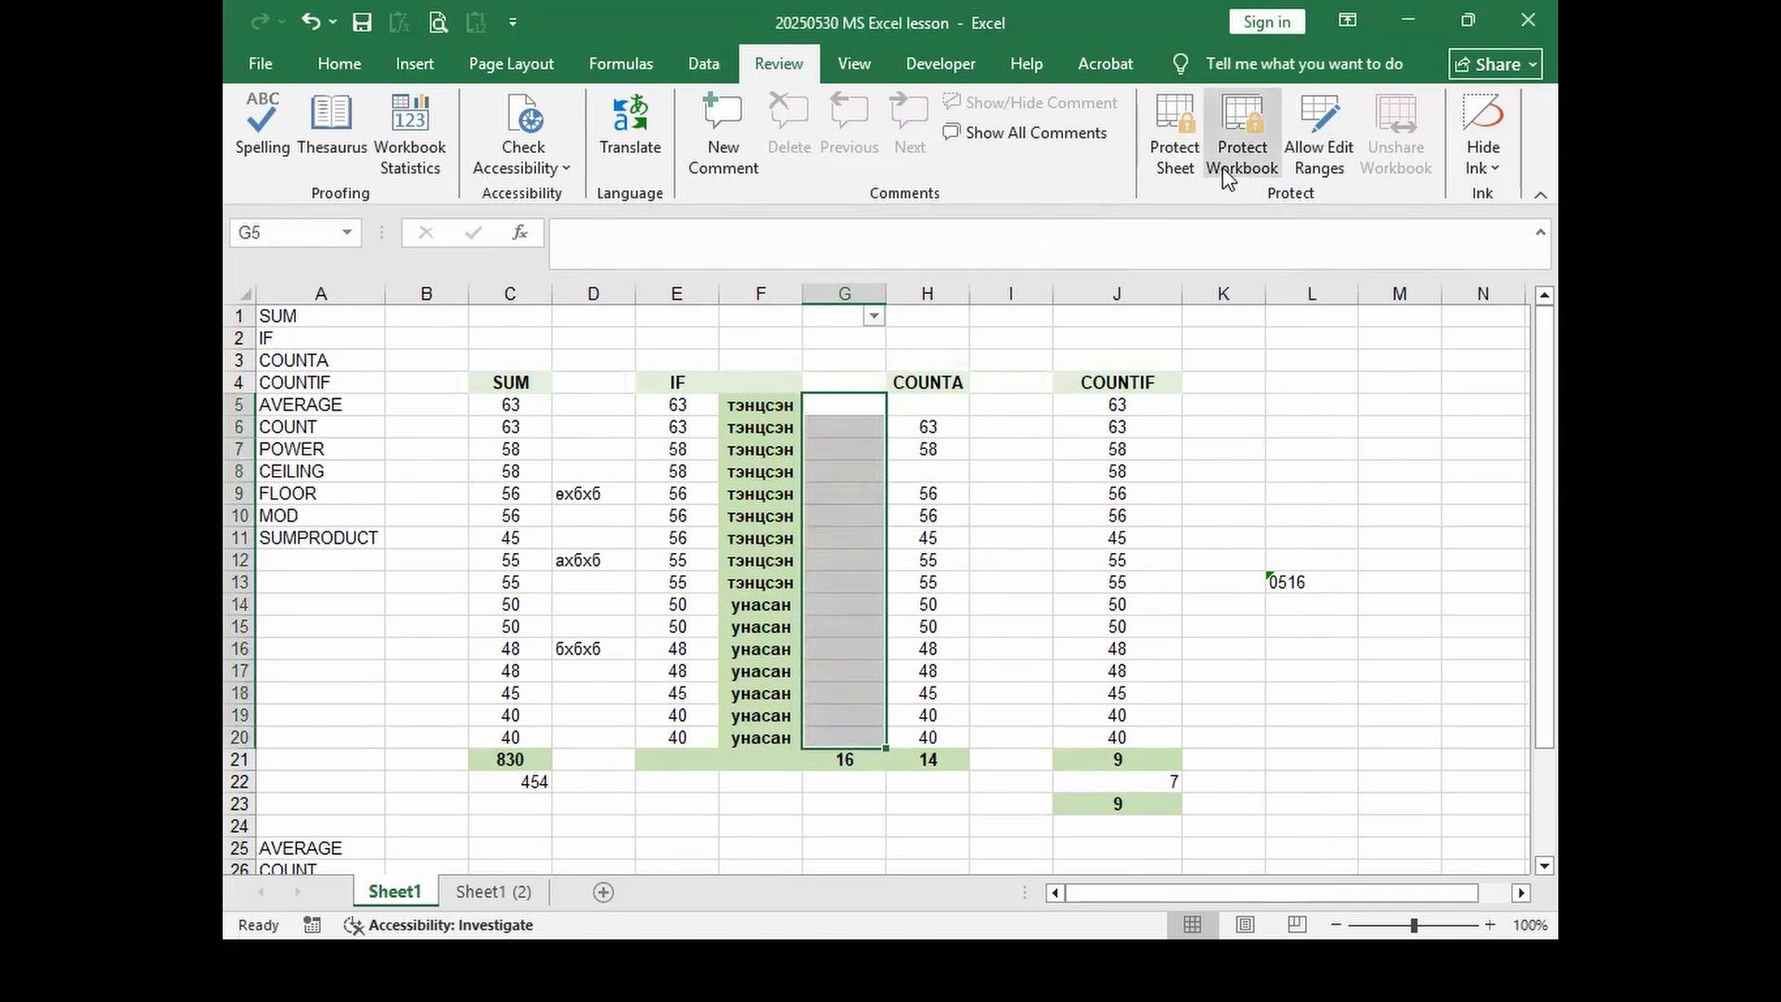
right_click(862, 447)
left_click(982, 799)
left_click(705, 401)
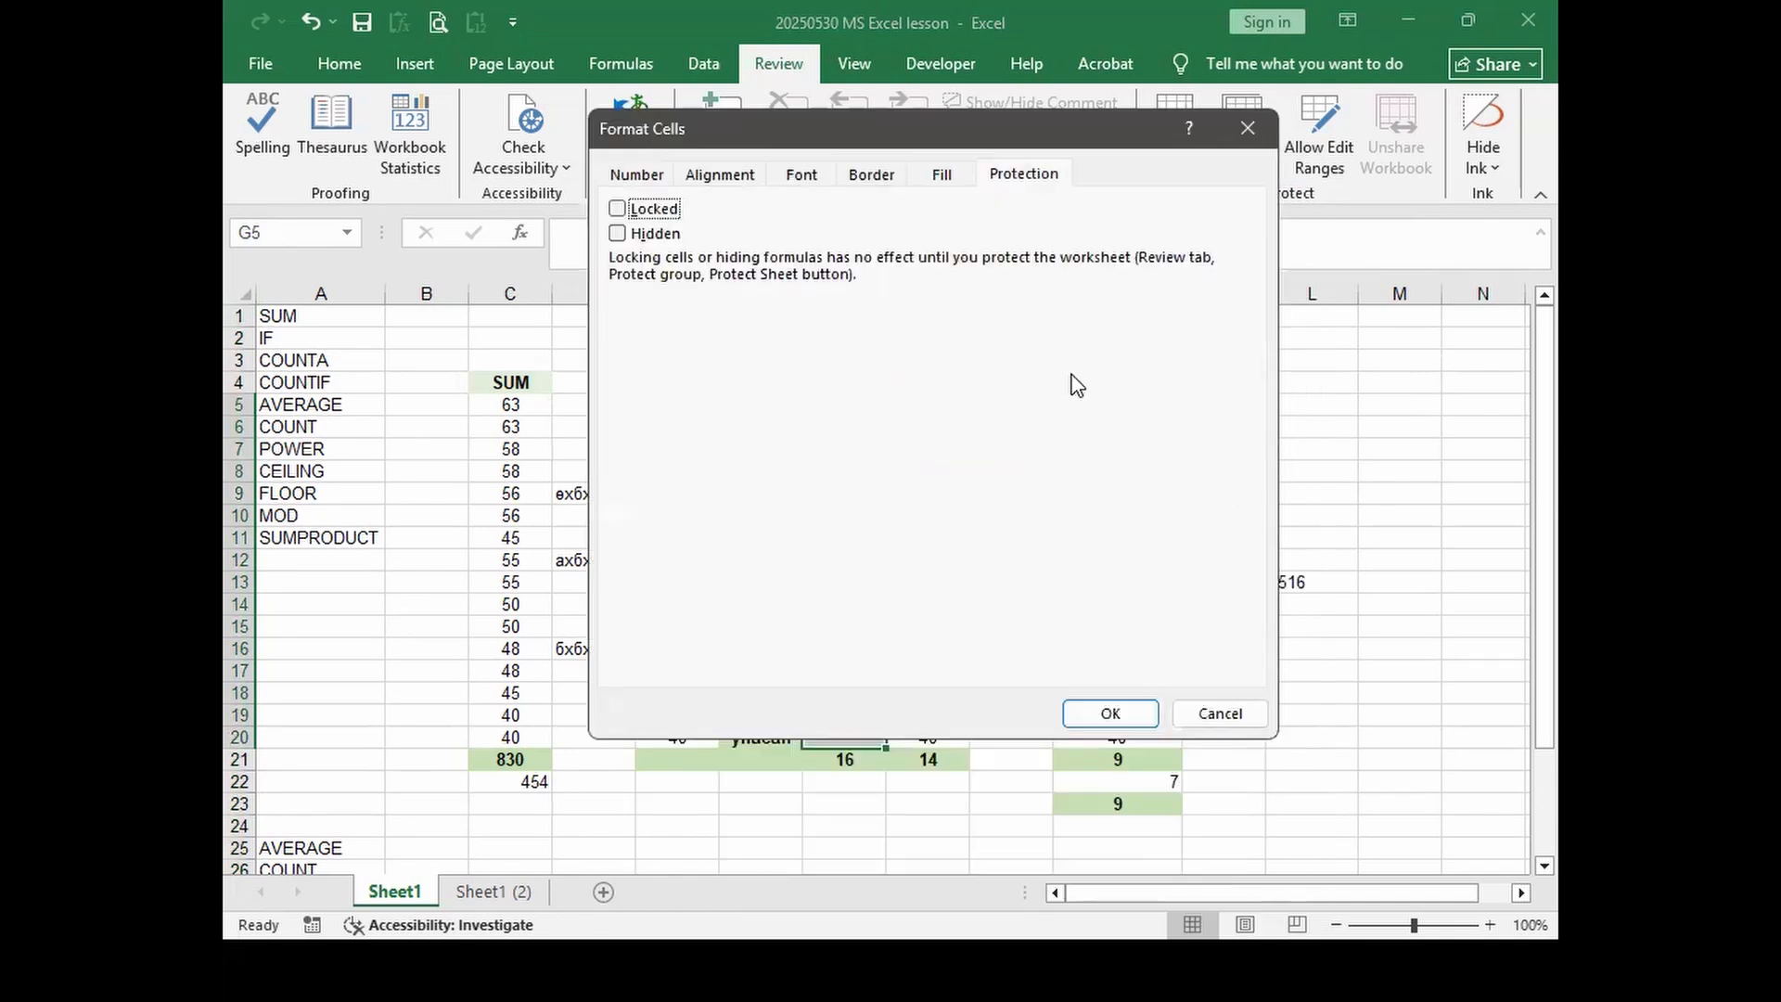
left_click(1154, 902)
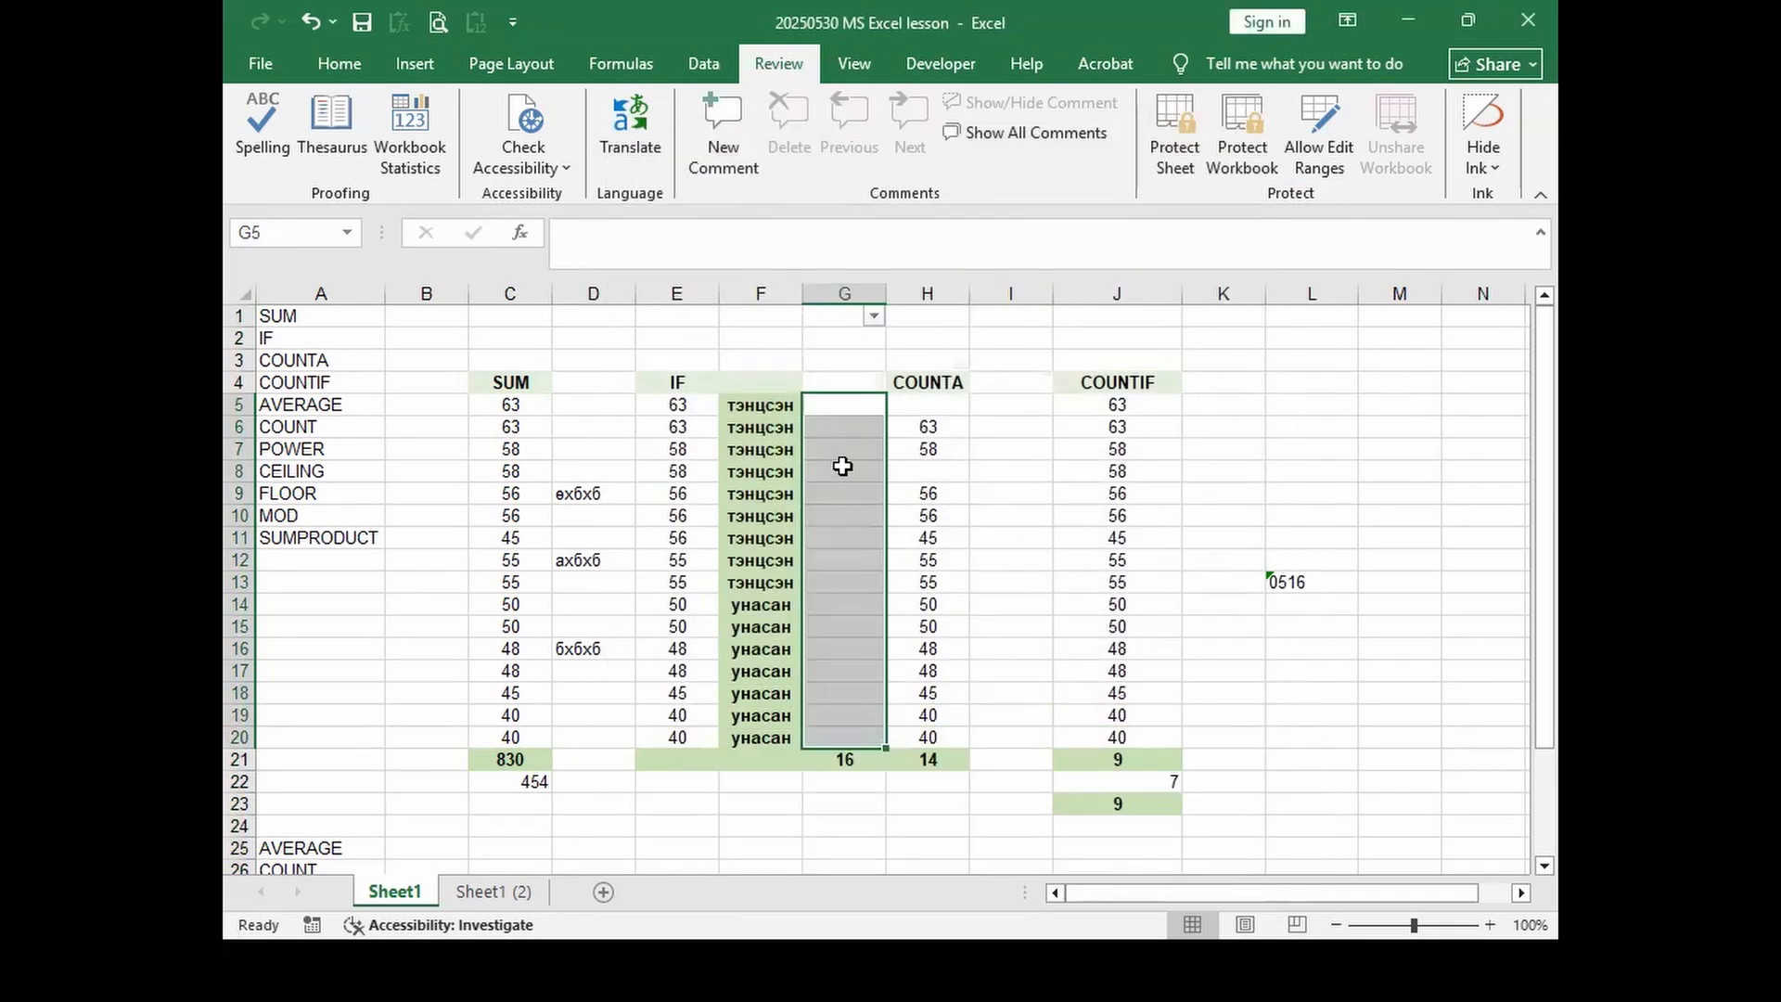
Step: Protect the sheet with a password, entering and confirming the password
left_click(1165, 157)
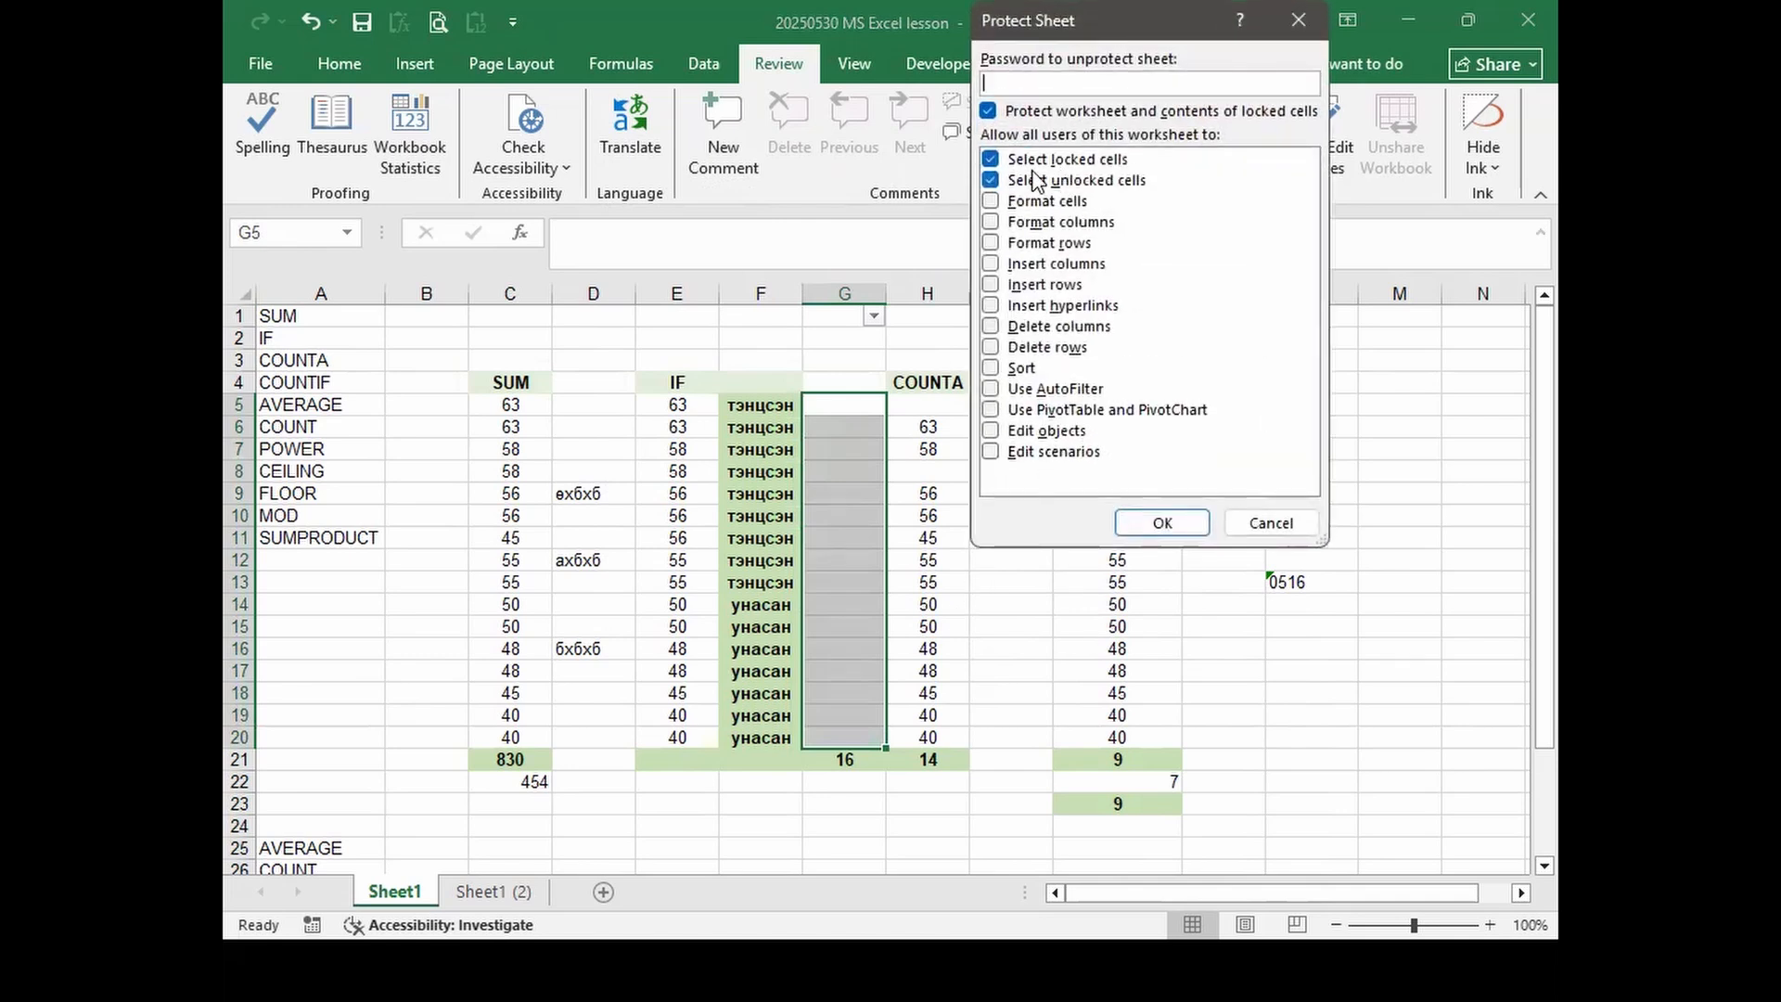
type("123")
left_click(1163, 523)
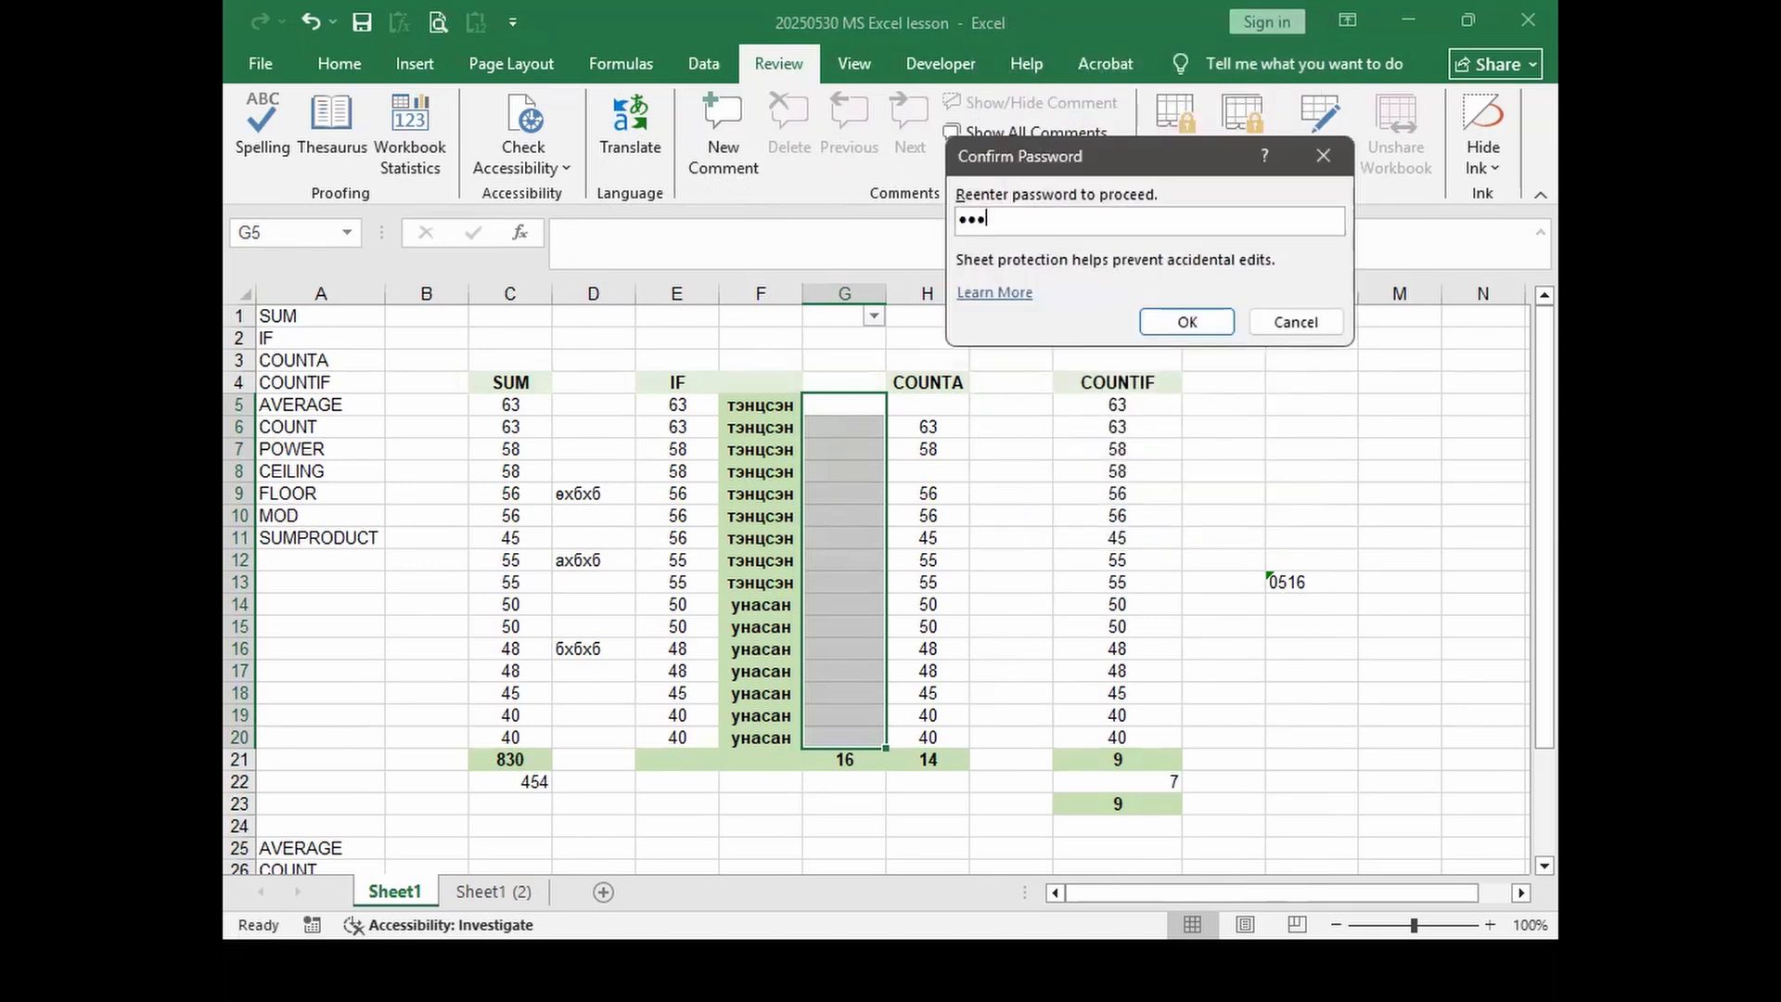
key("BackSpace")
type("123")
key("Return")
Step: Try editing locked cells F7 and F8, dismissing the protected-sheet warnings
left_click(983, 515)
left_click(705, 428)
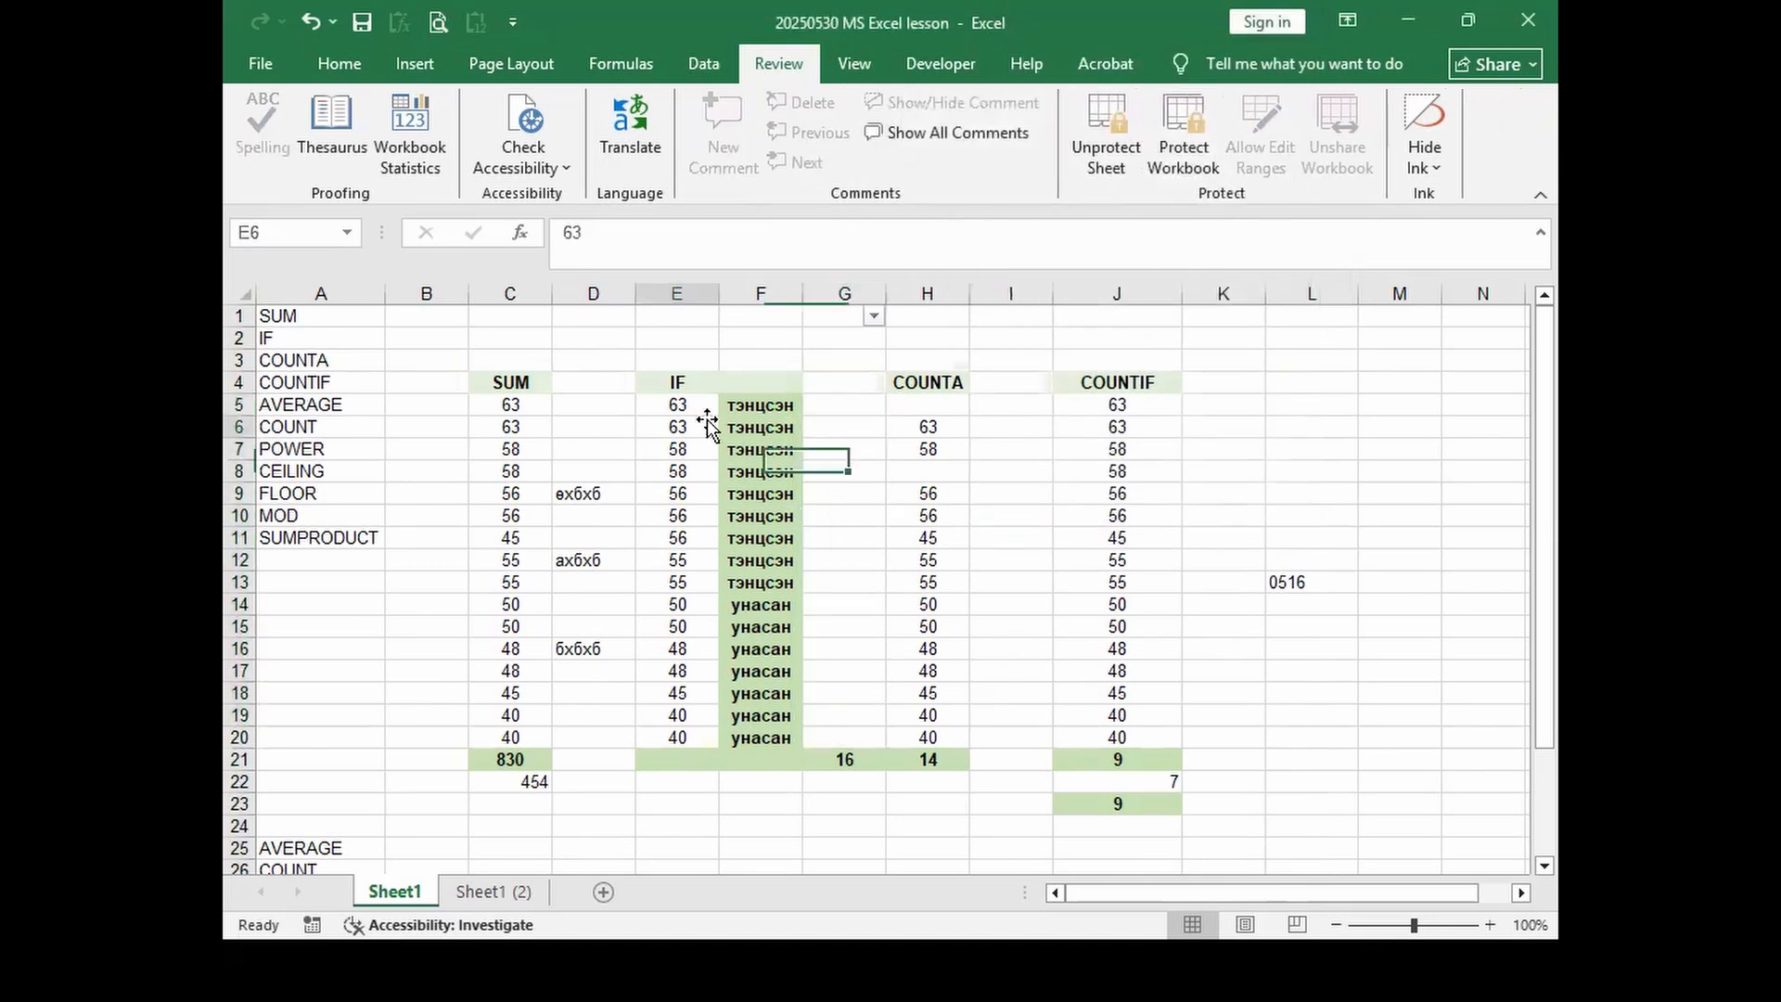
left_click(756, 449)
double_click(756, 449)
left_click(900, 556)
left_click(743, 473)
double_click(743, 473)
left_click(901, 555)
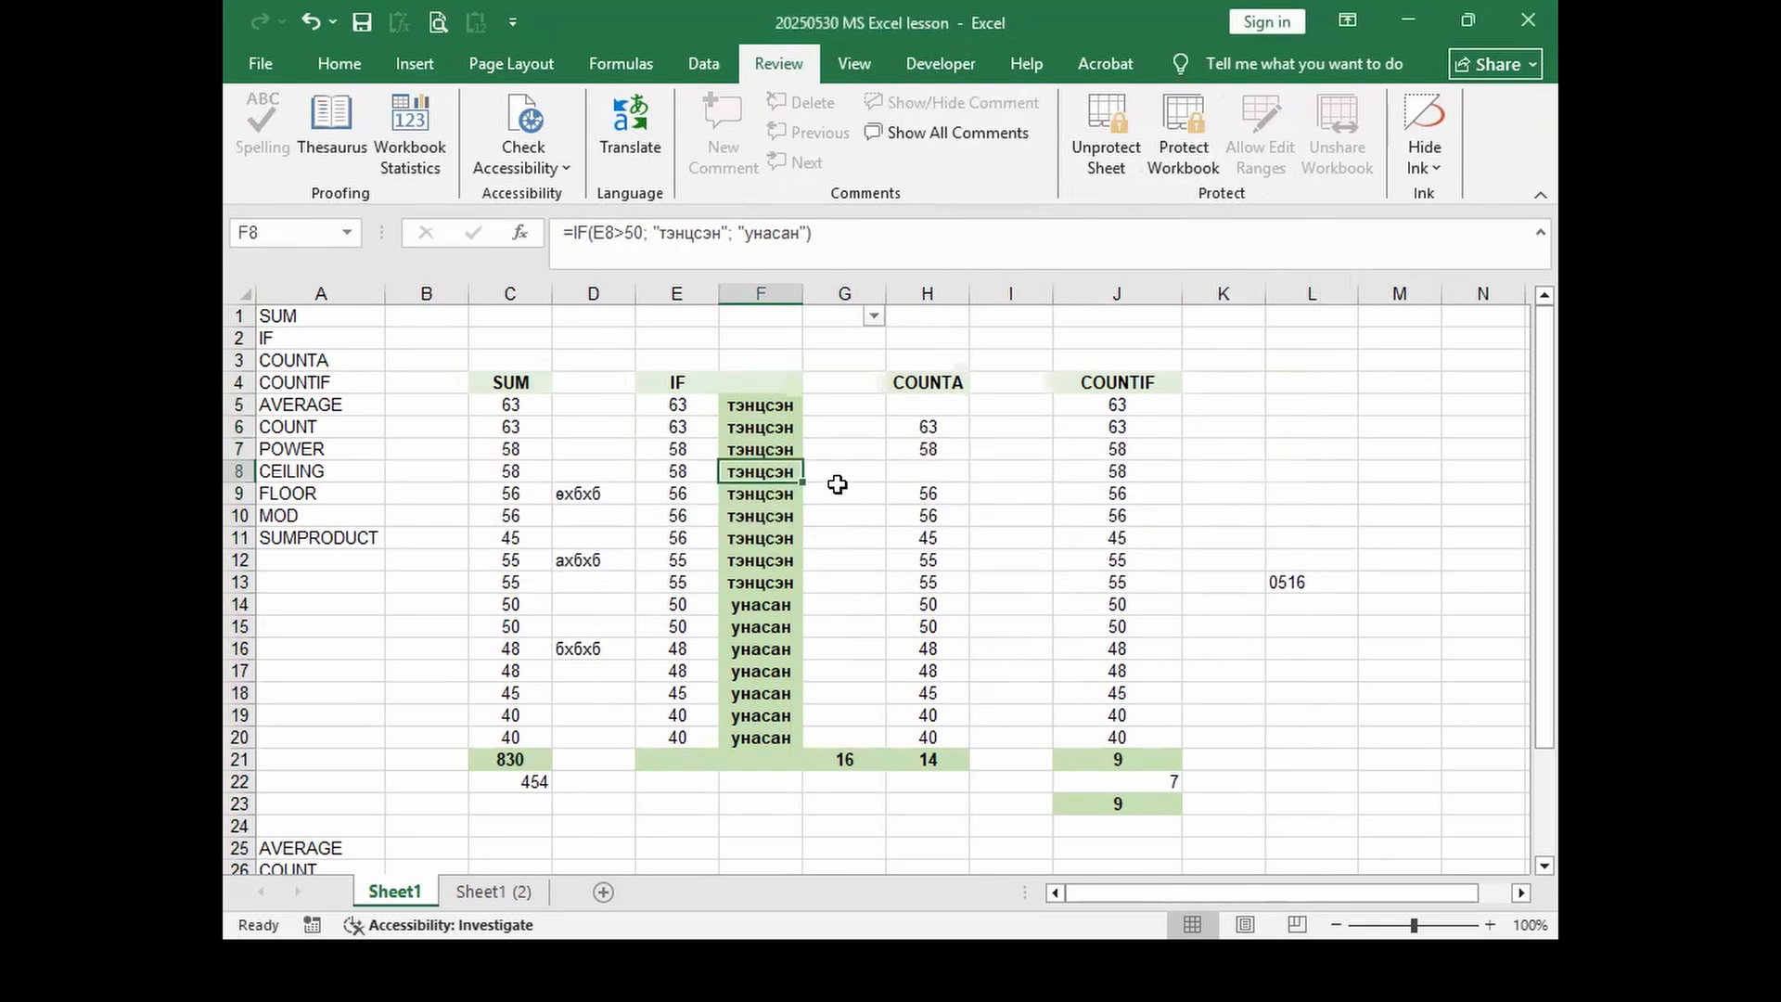
Step: Enter test values in unlocked cells: 45343 in G9, 4343 in G13 and G16, 43435 in G7
left_click(839, 493)
type("45343")
left_click(858, 581)
type("4343")
left_click(855, 649)
type("4343")
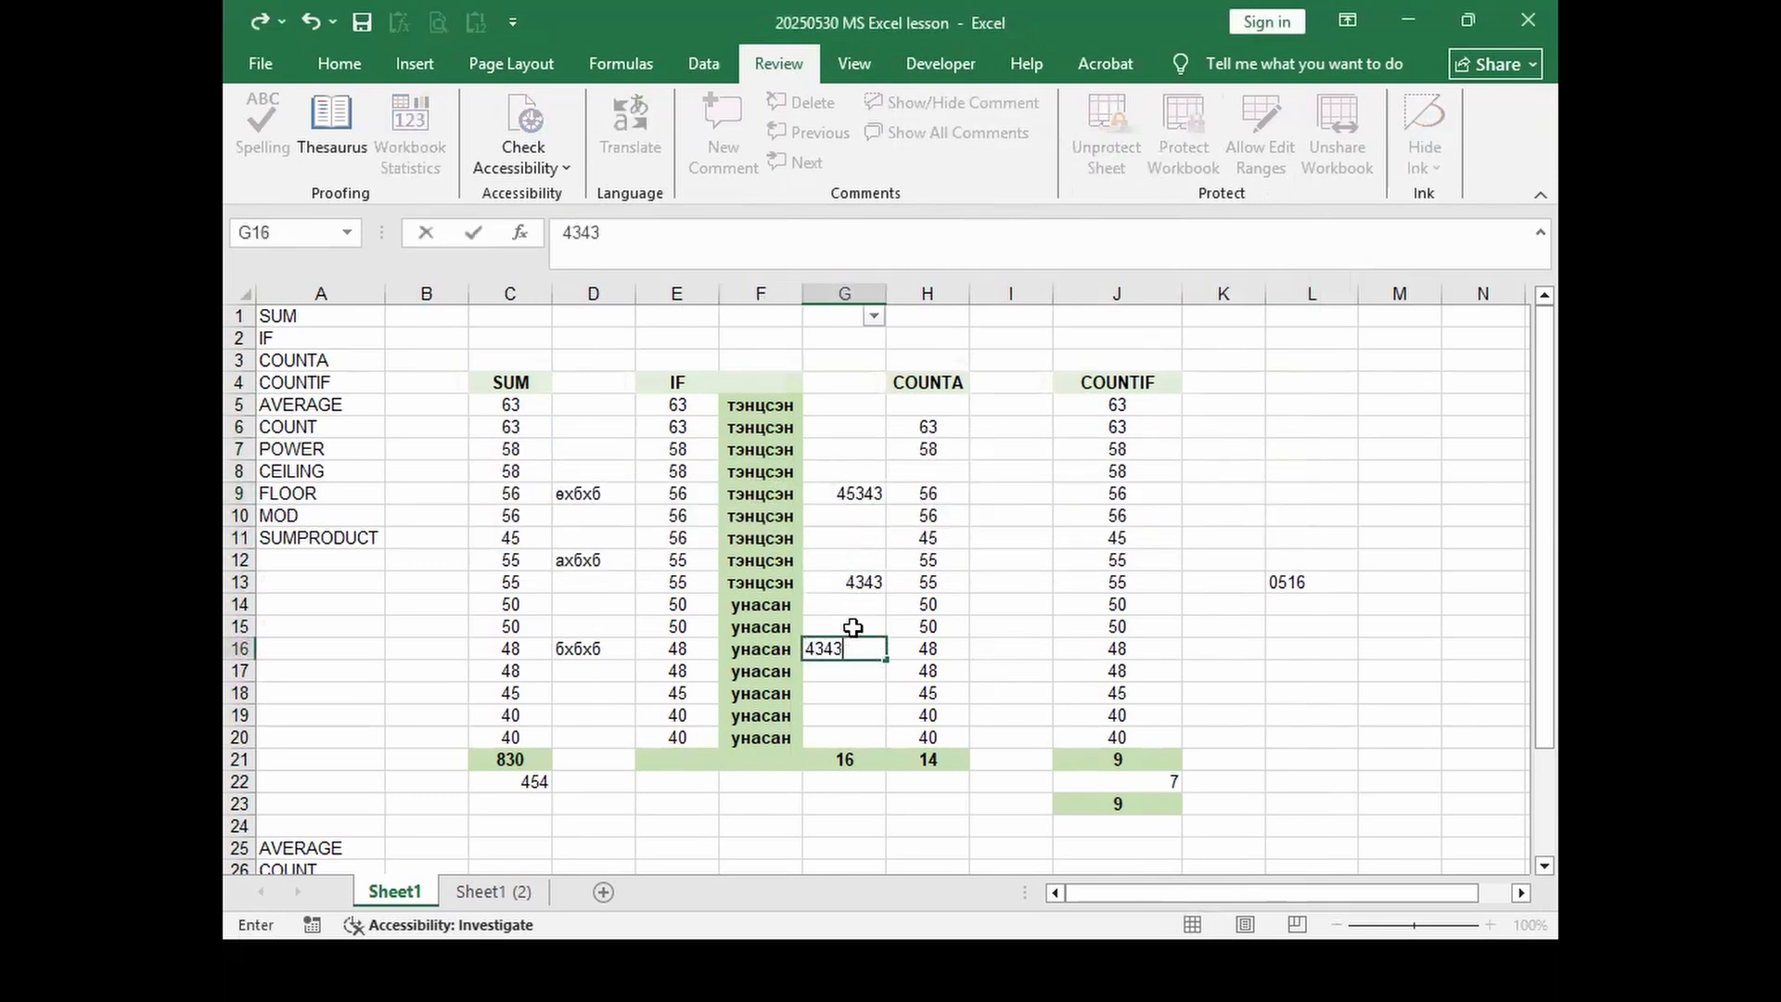
left_click(852, 492)
left_click(858, 453)
type("43435")
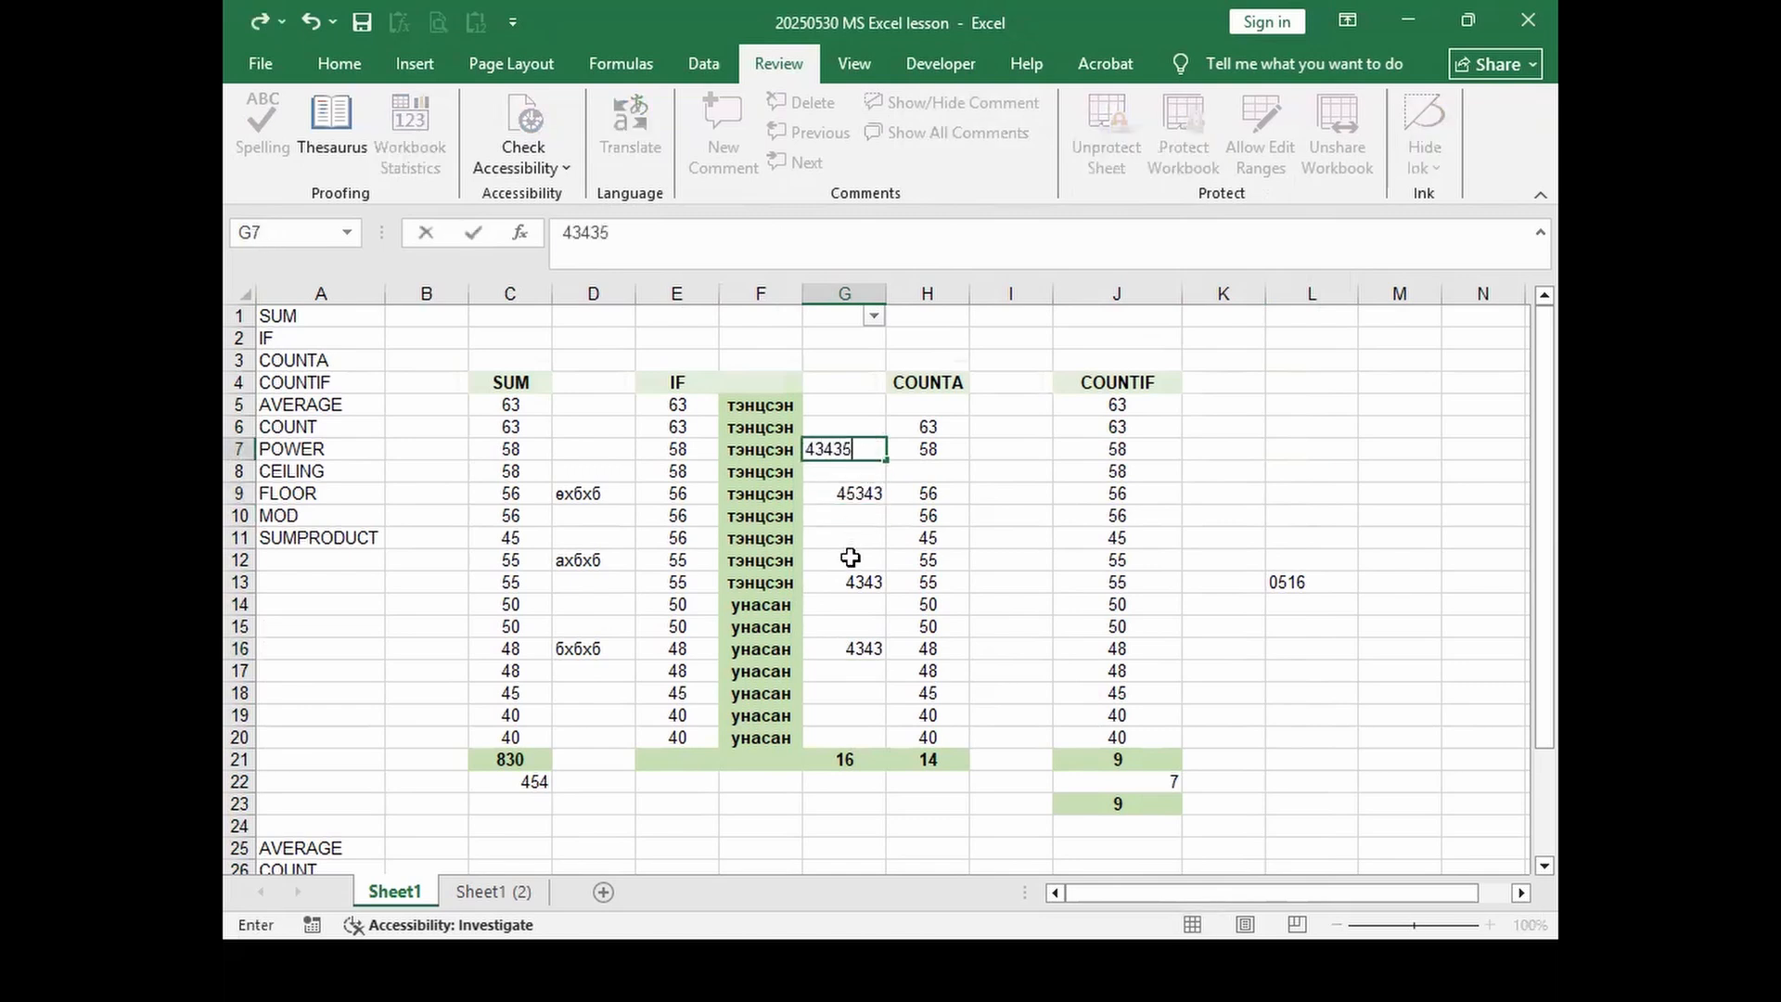
left_click(1038, 521)
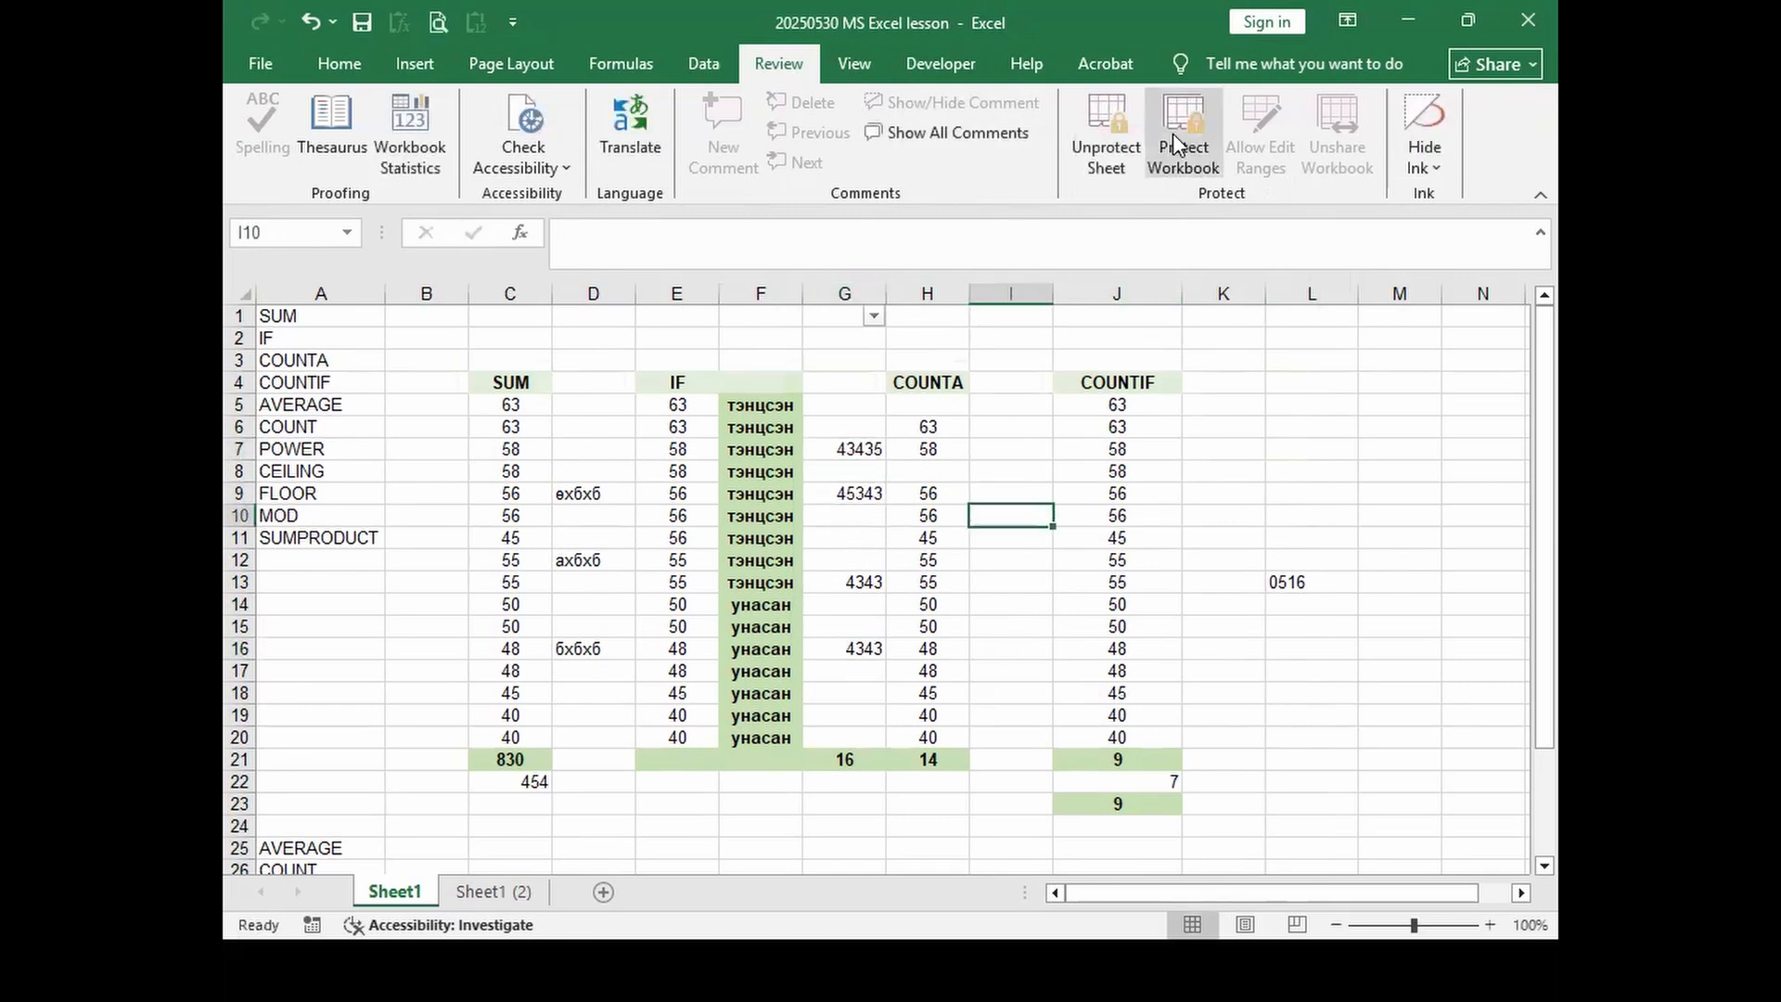
Step: Unprotect Sheet1 by entering the sheet password and confirming
left_click(1105, 132)
type("0")
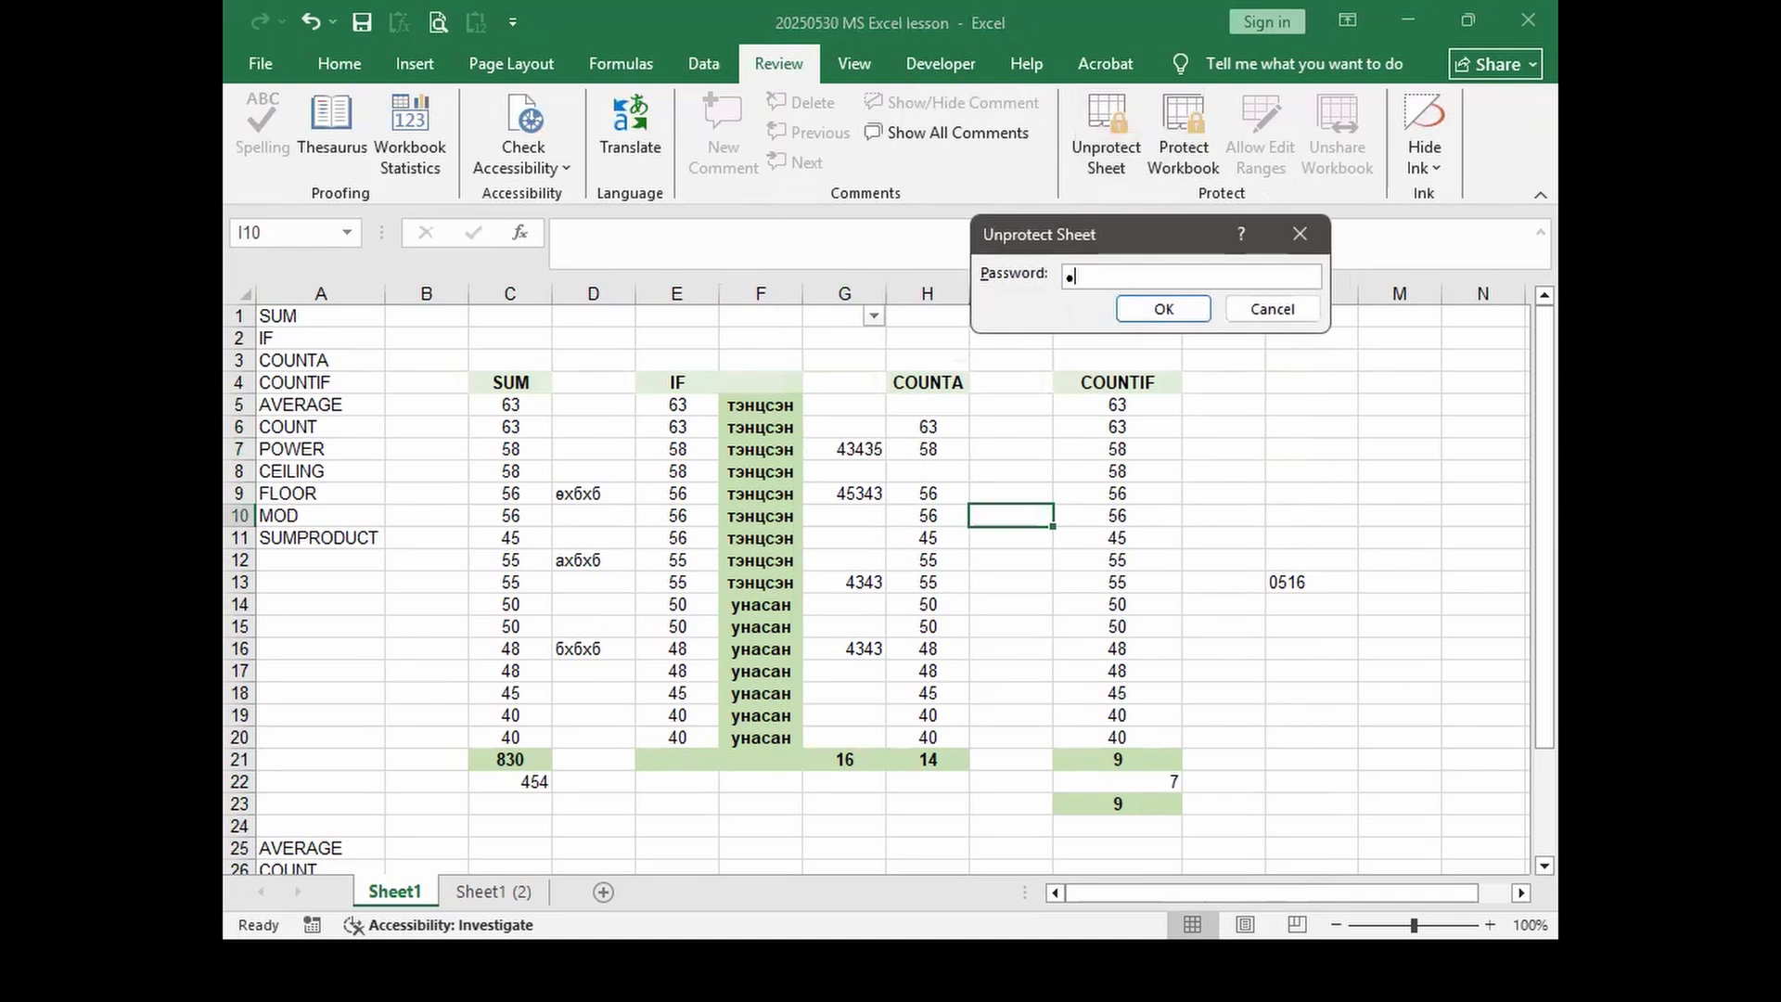
key("BackSpace")
type("1")
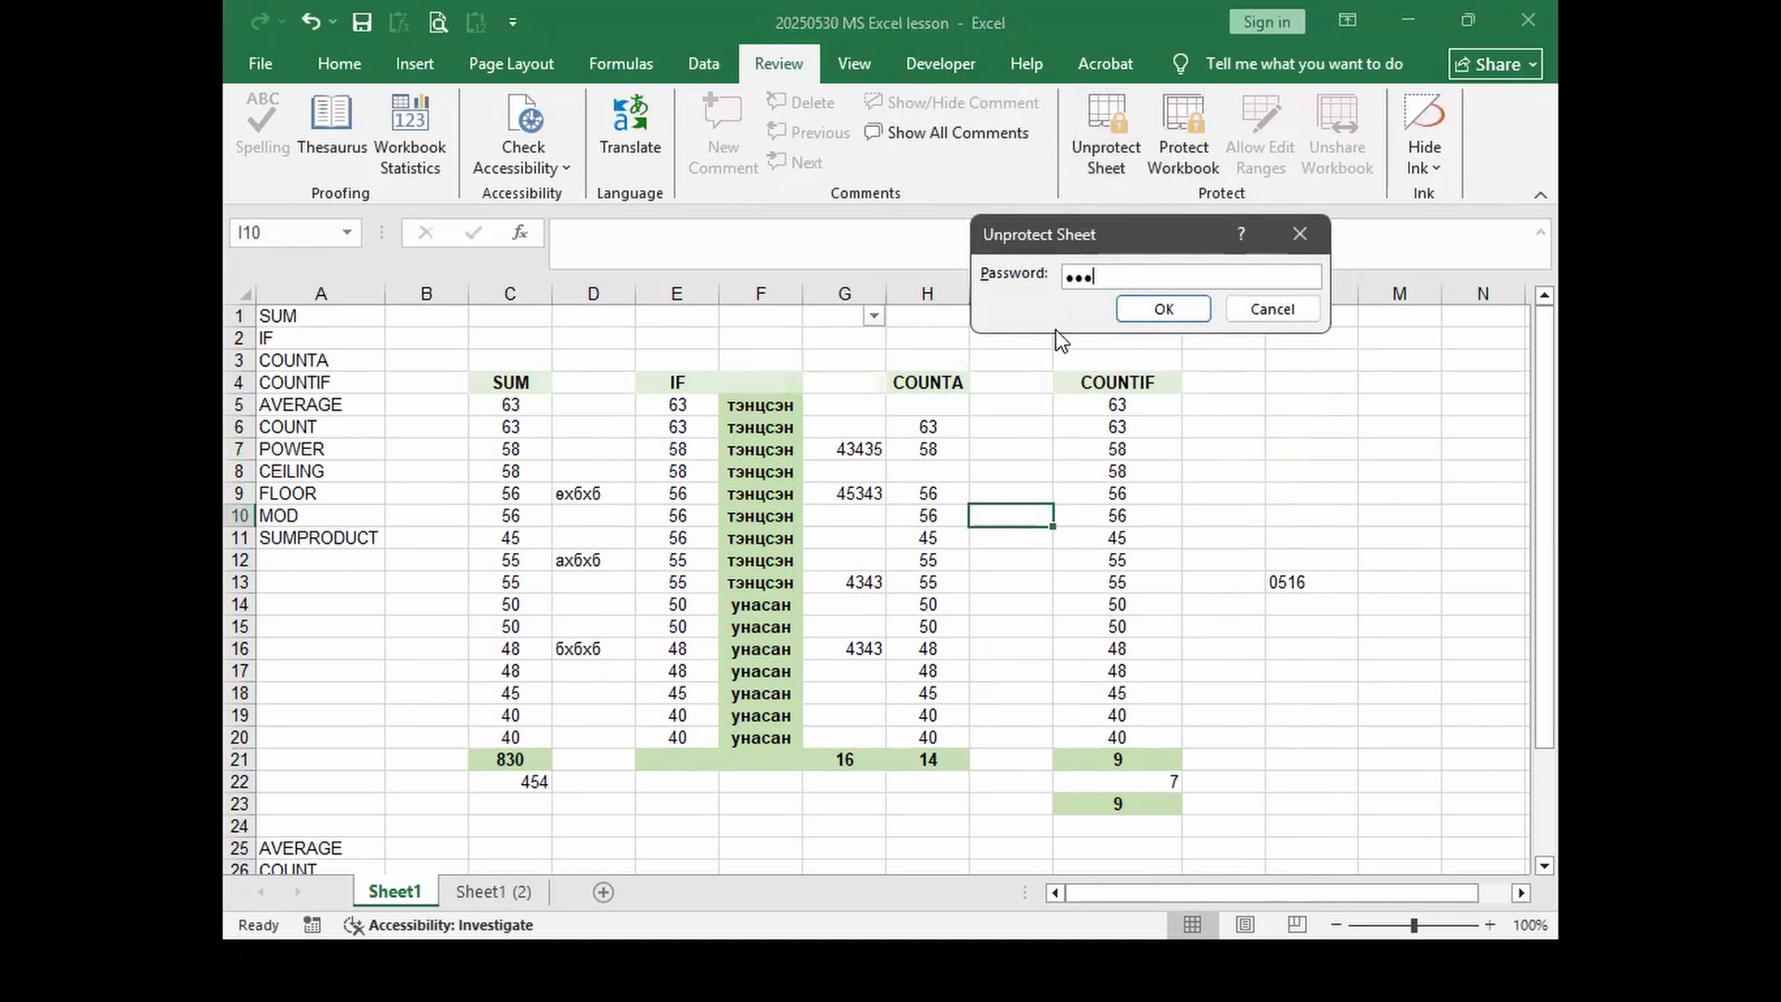
left_click(1161, 312)
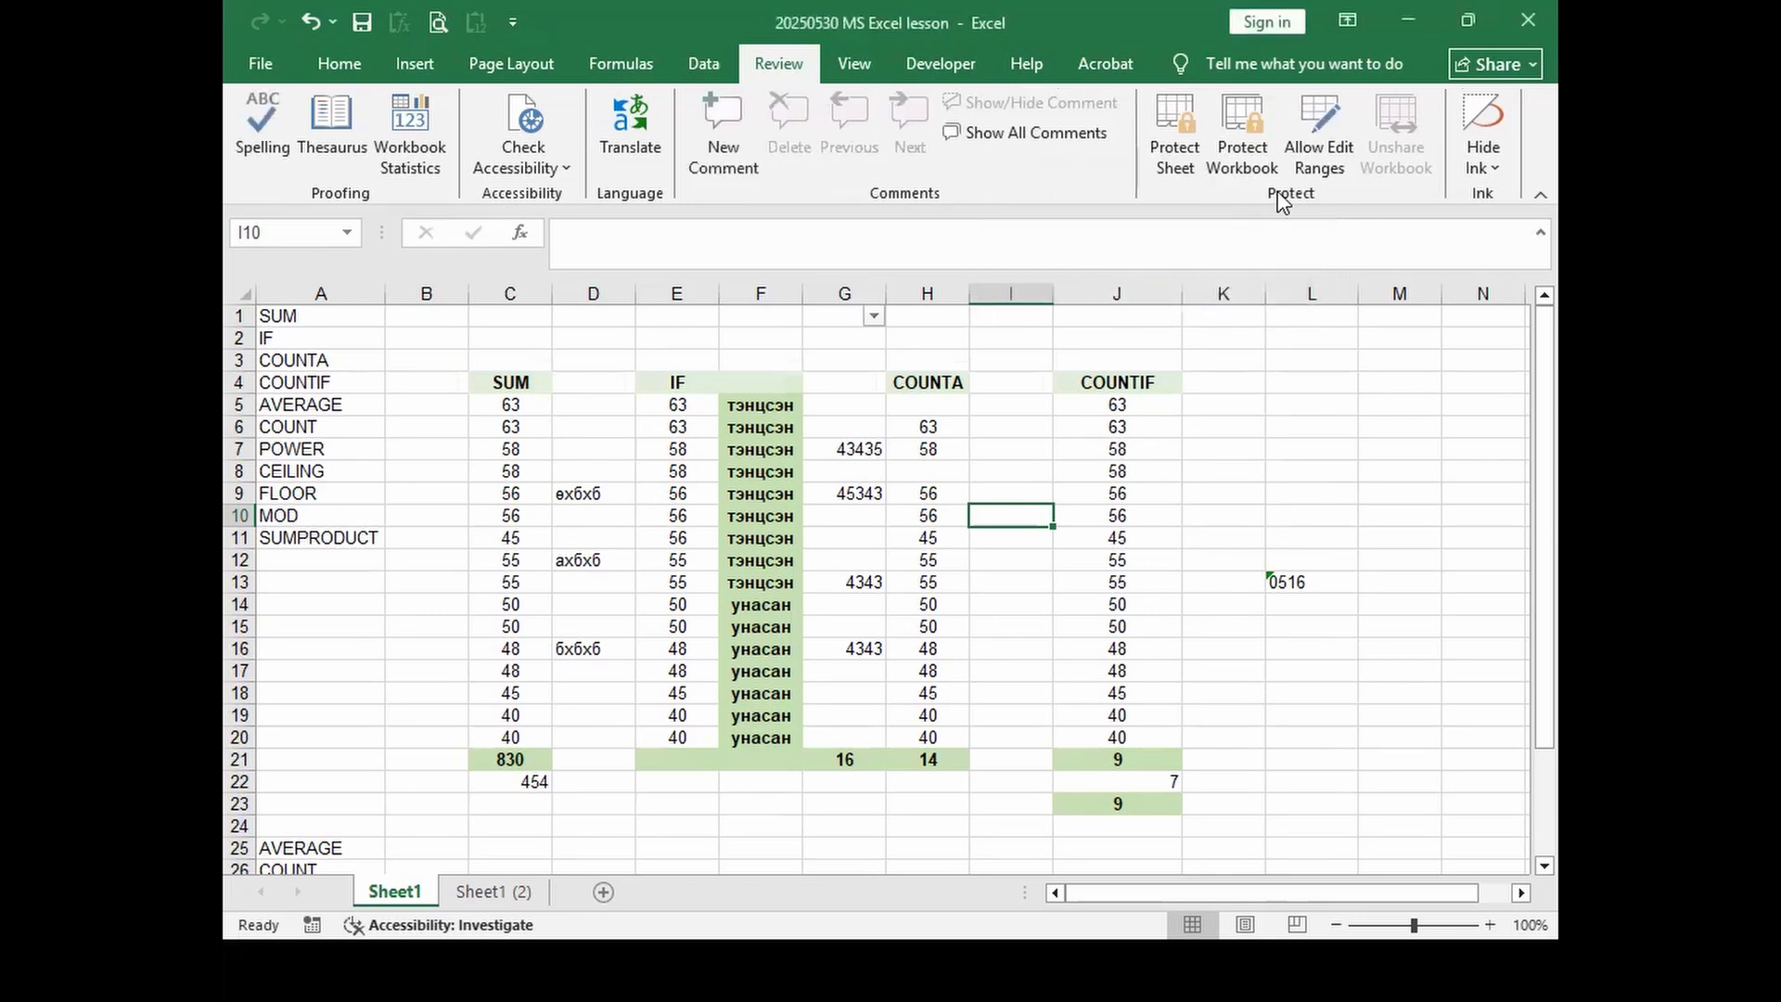
Step: Show Sheet1 in Page Break Preview and select the data range A1:I30, then deselect it
left_click(852, 71)
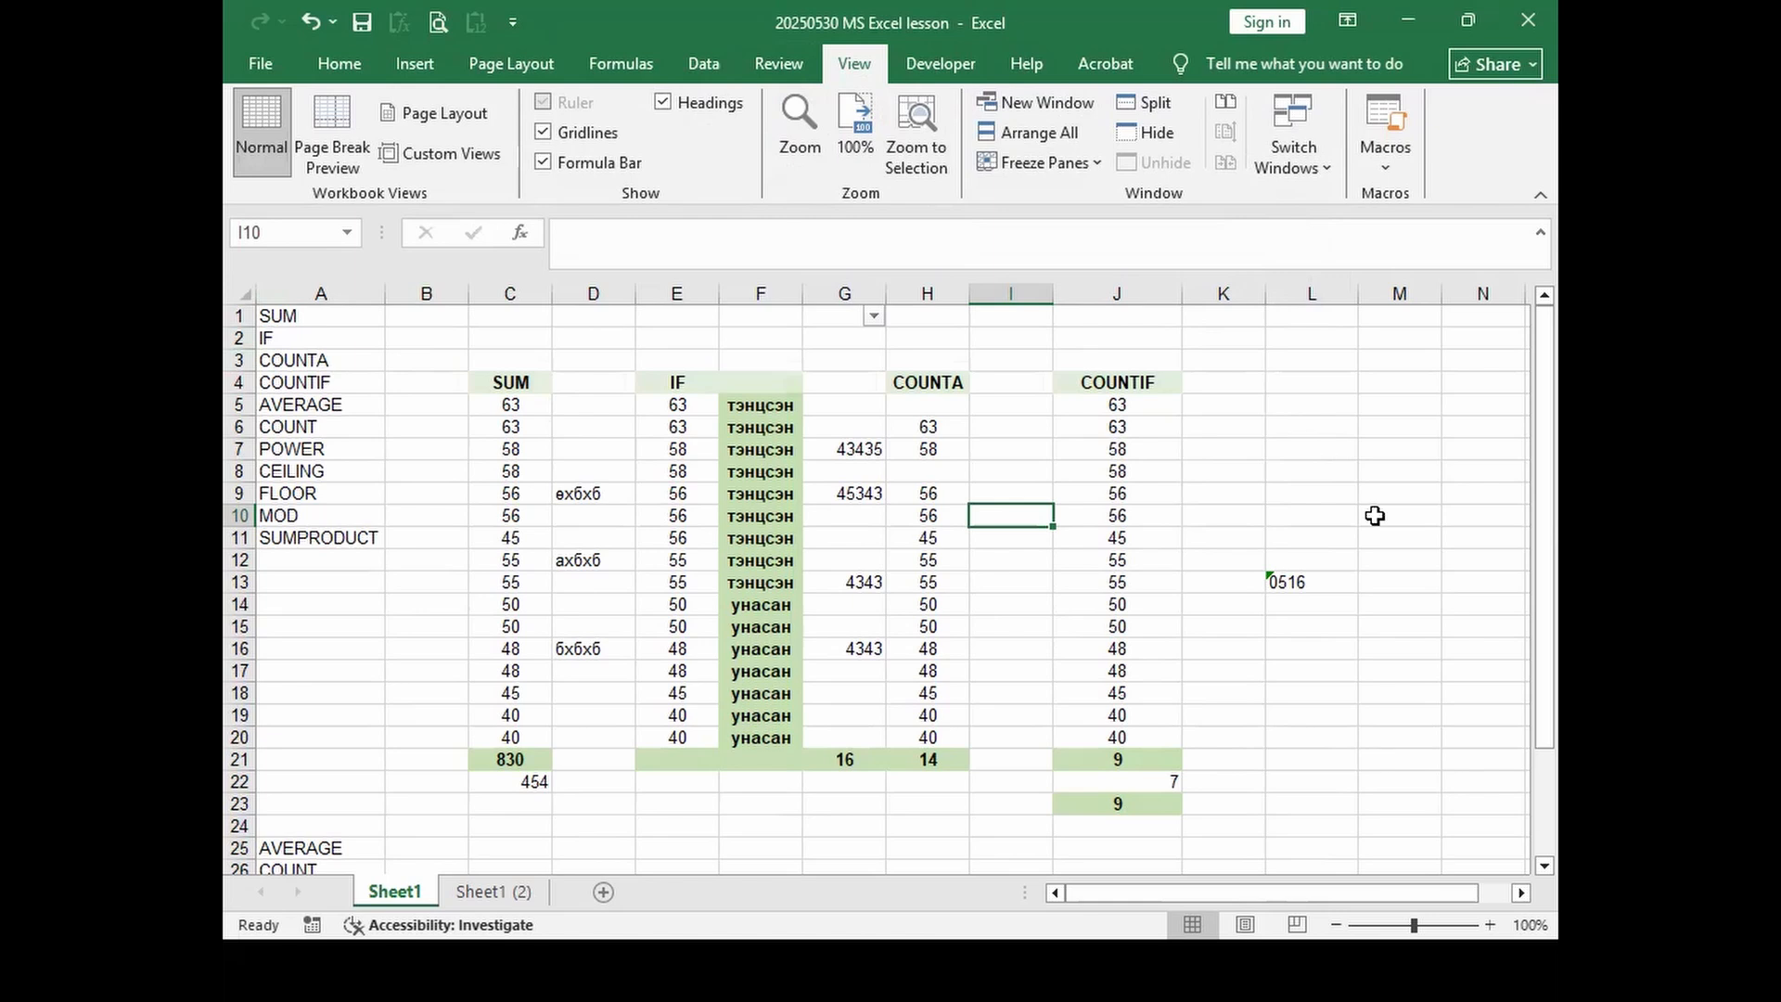
left_click(327, 119)
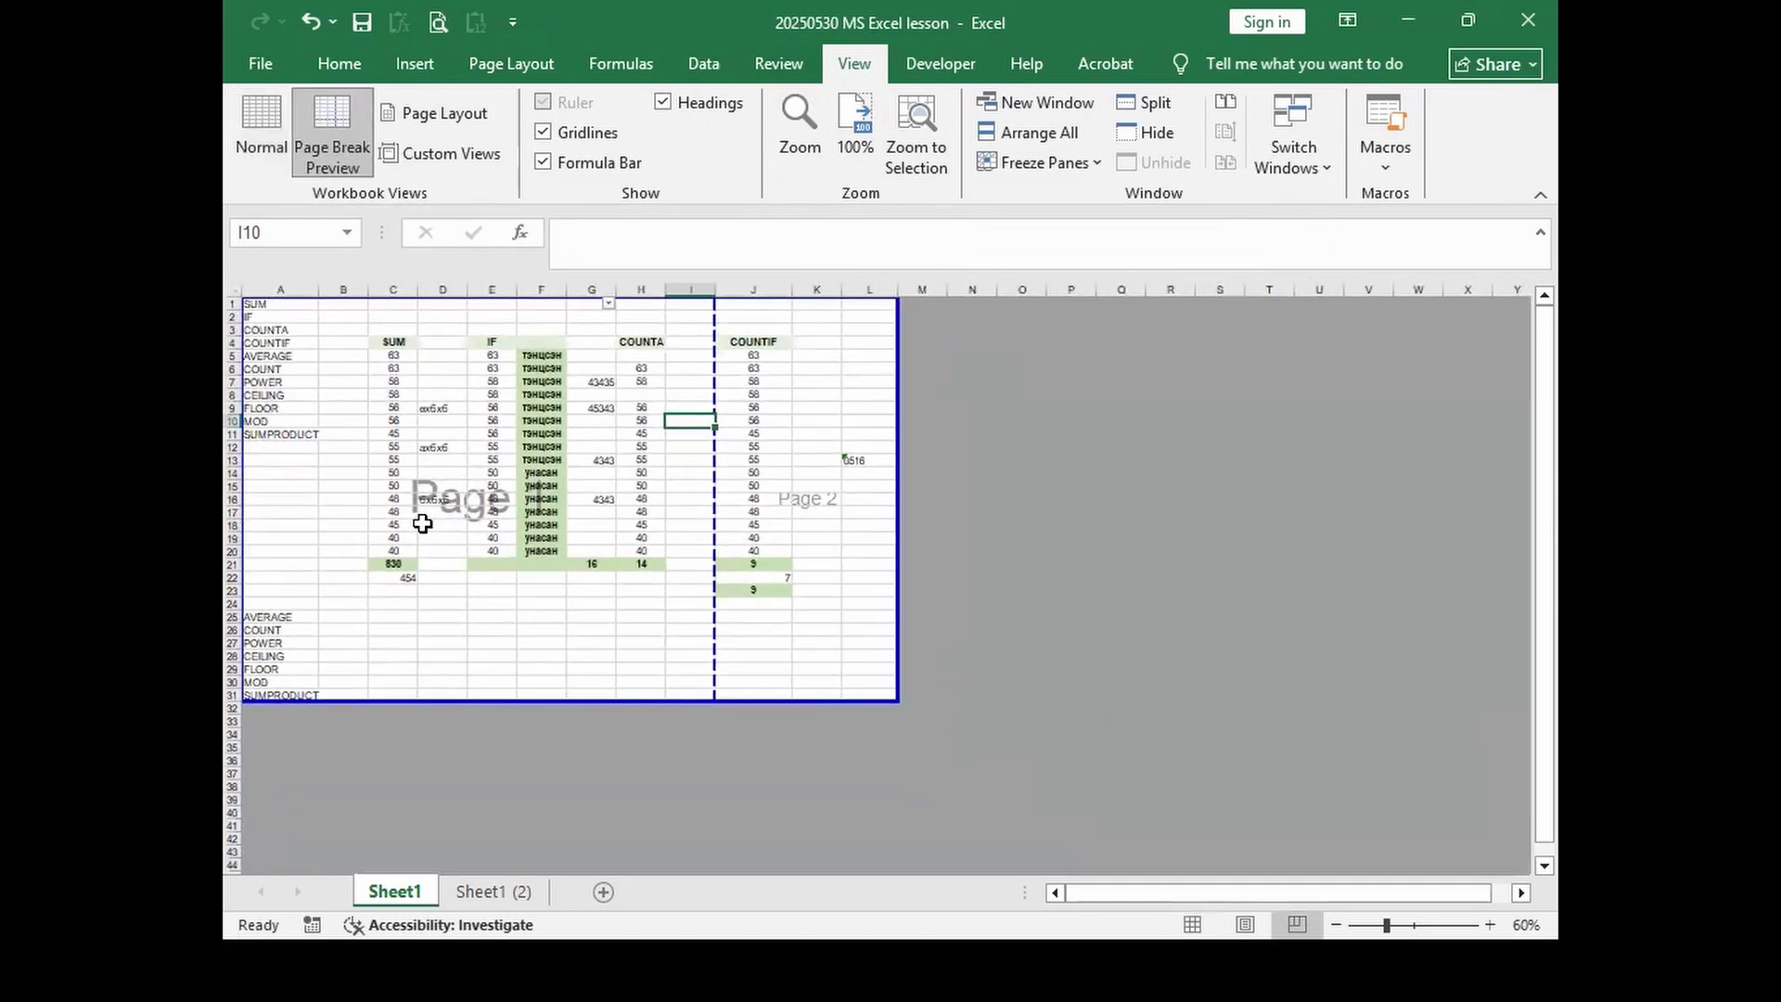
mouse_move(263, 307)
left_mouse_down()
mouse_move(683, 659)
mouse_move(700, 707)
left_mouse_up()
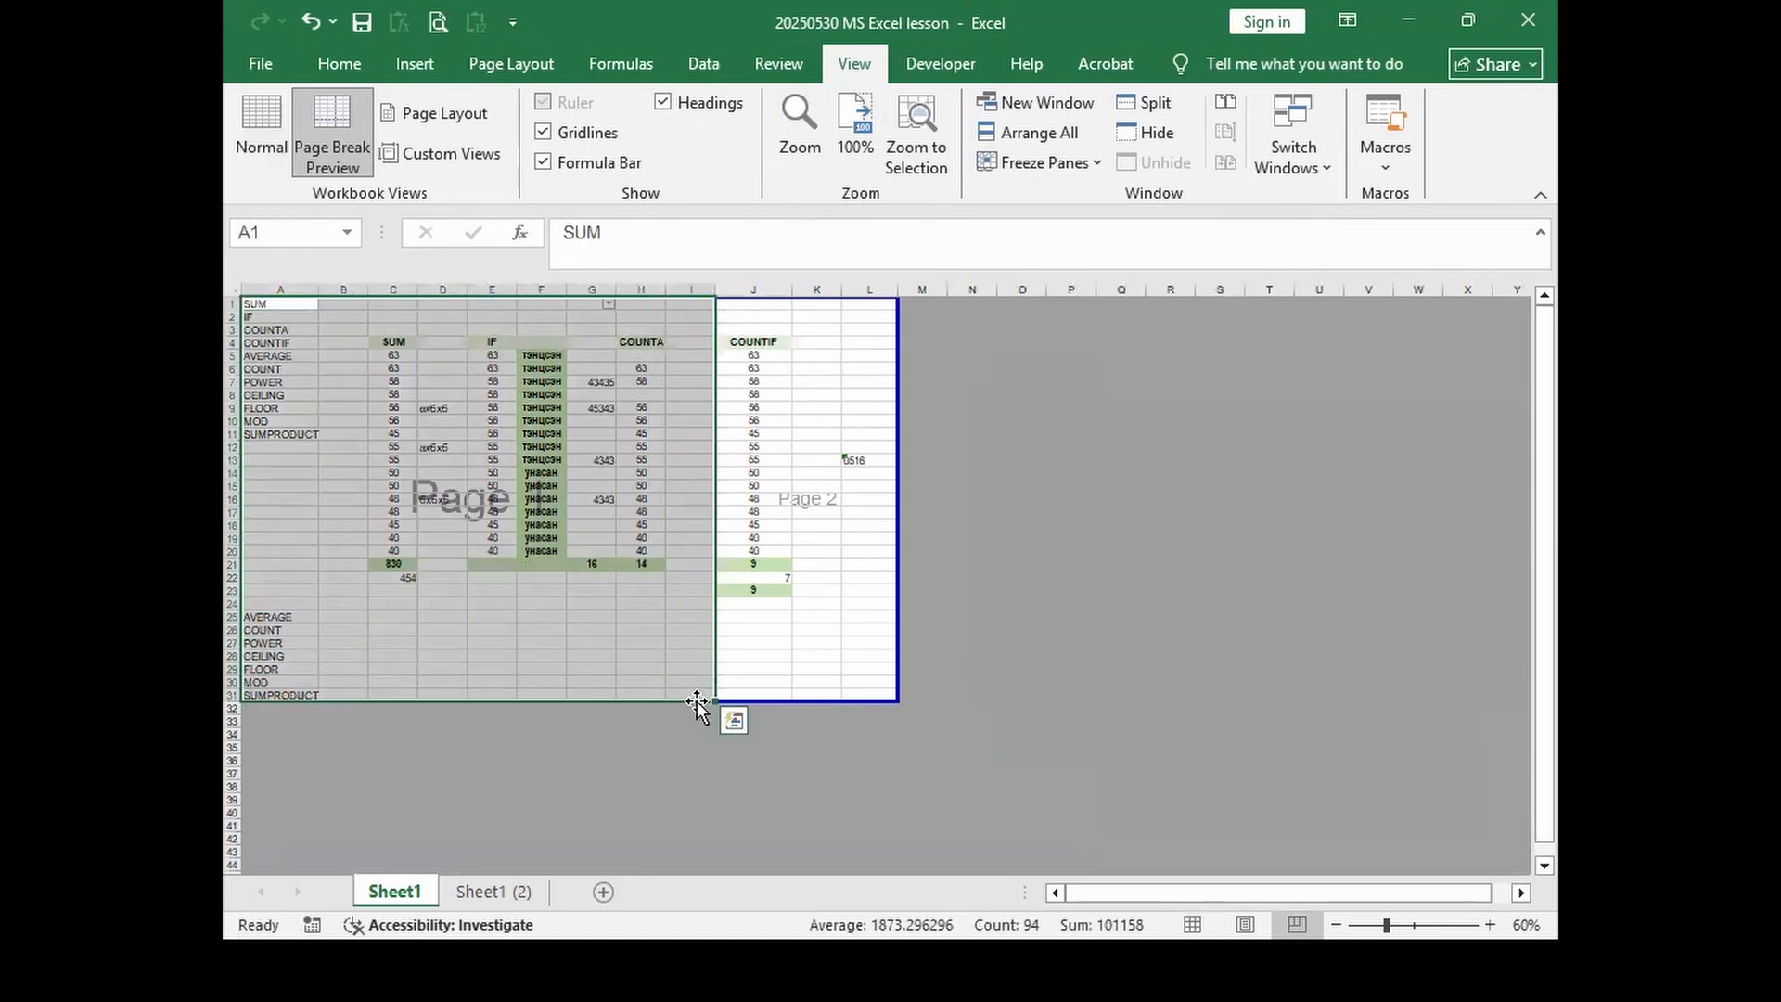
left_click(822, 423)
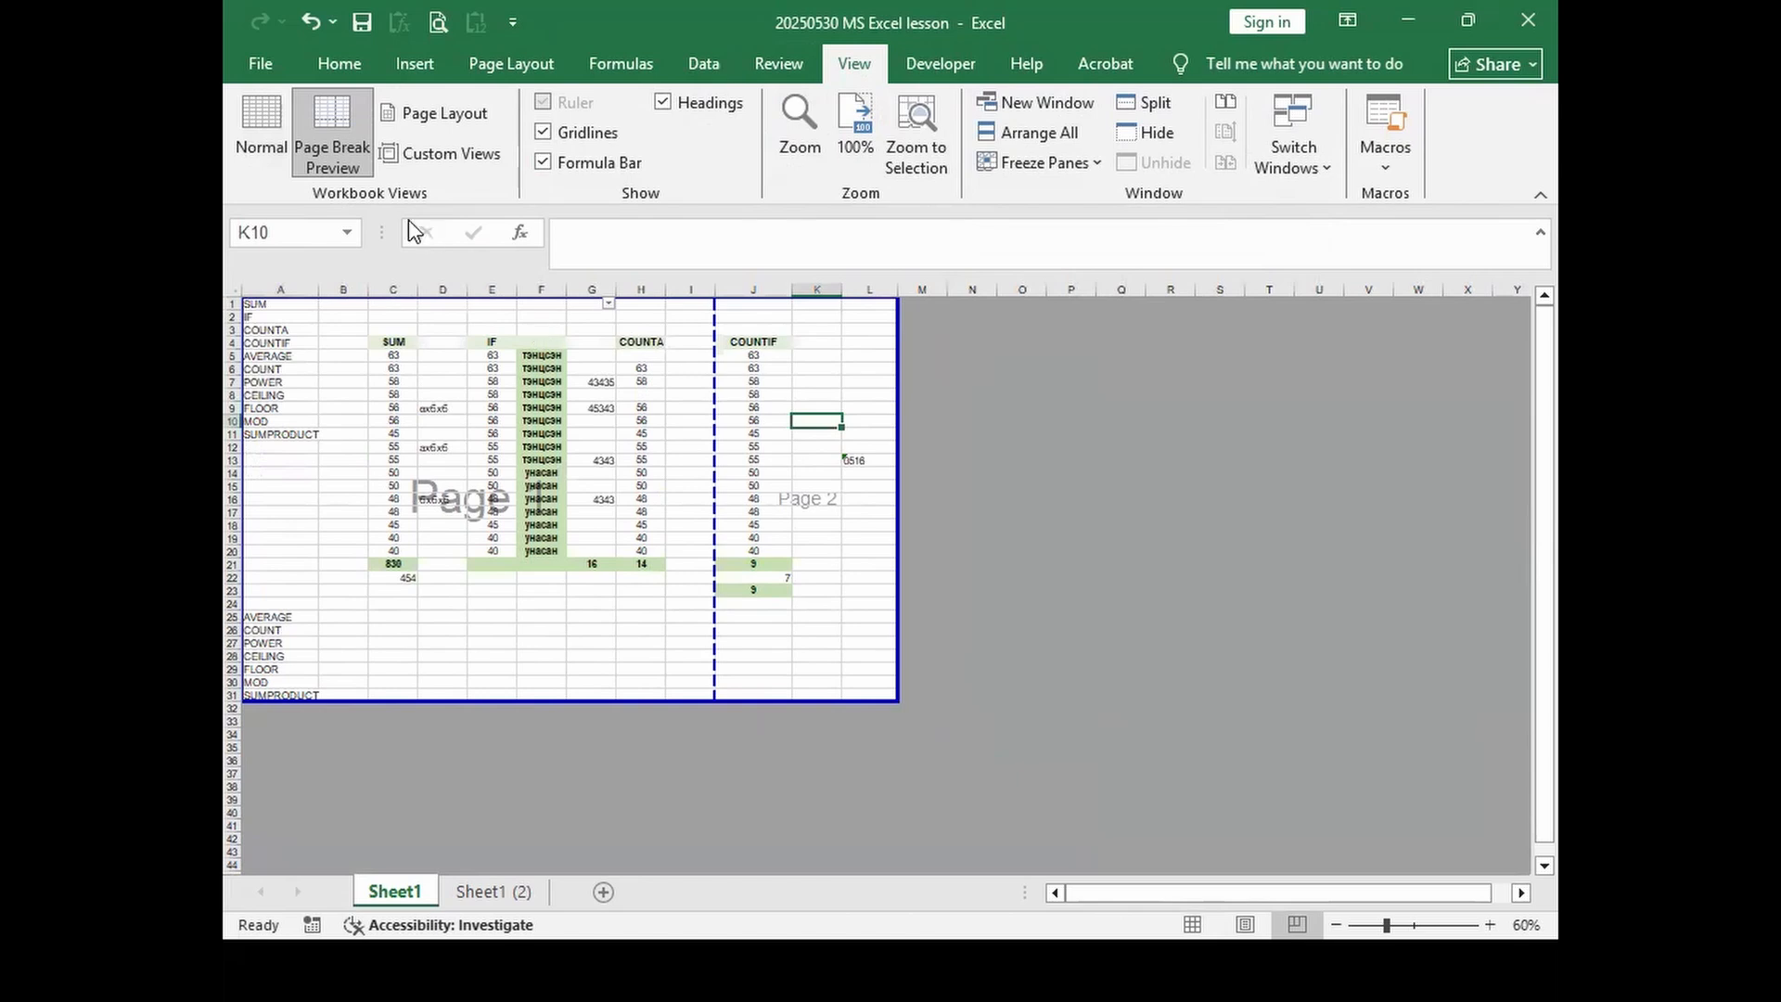
Step: Try Page Layout and Custom Views, then settle back in Page Break Preview
left_click(434, 117)
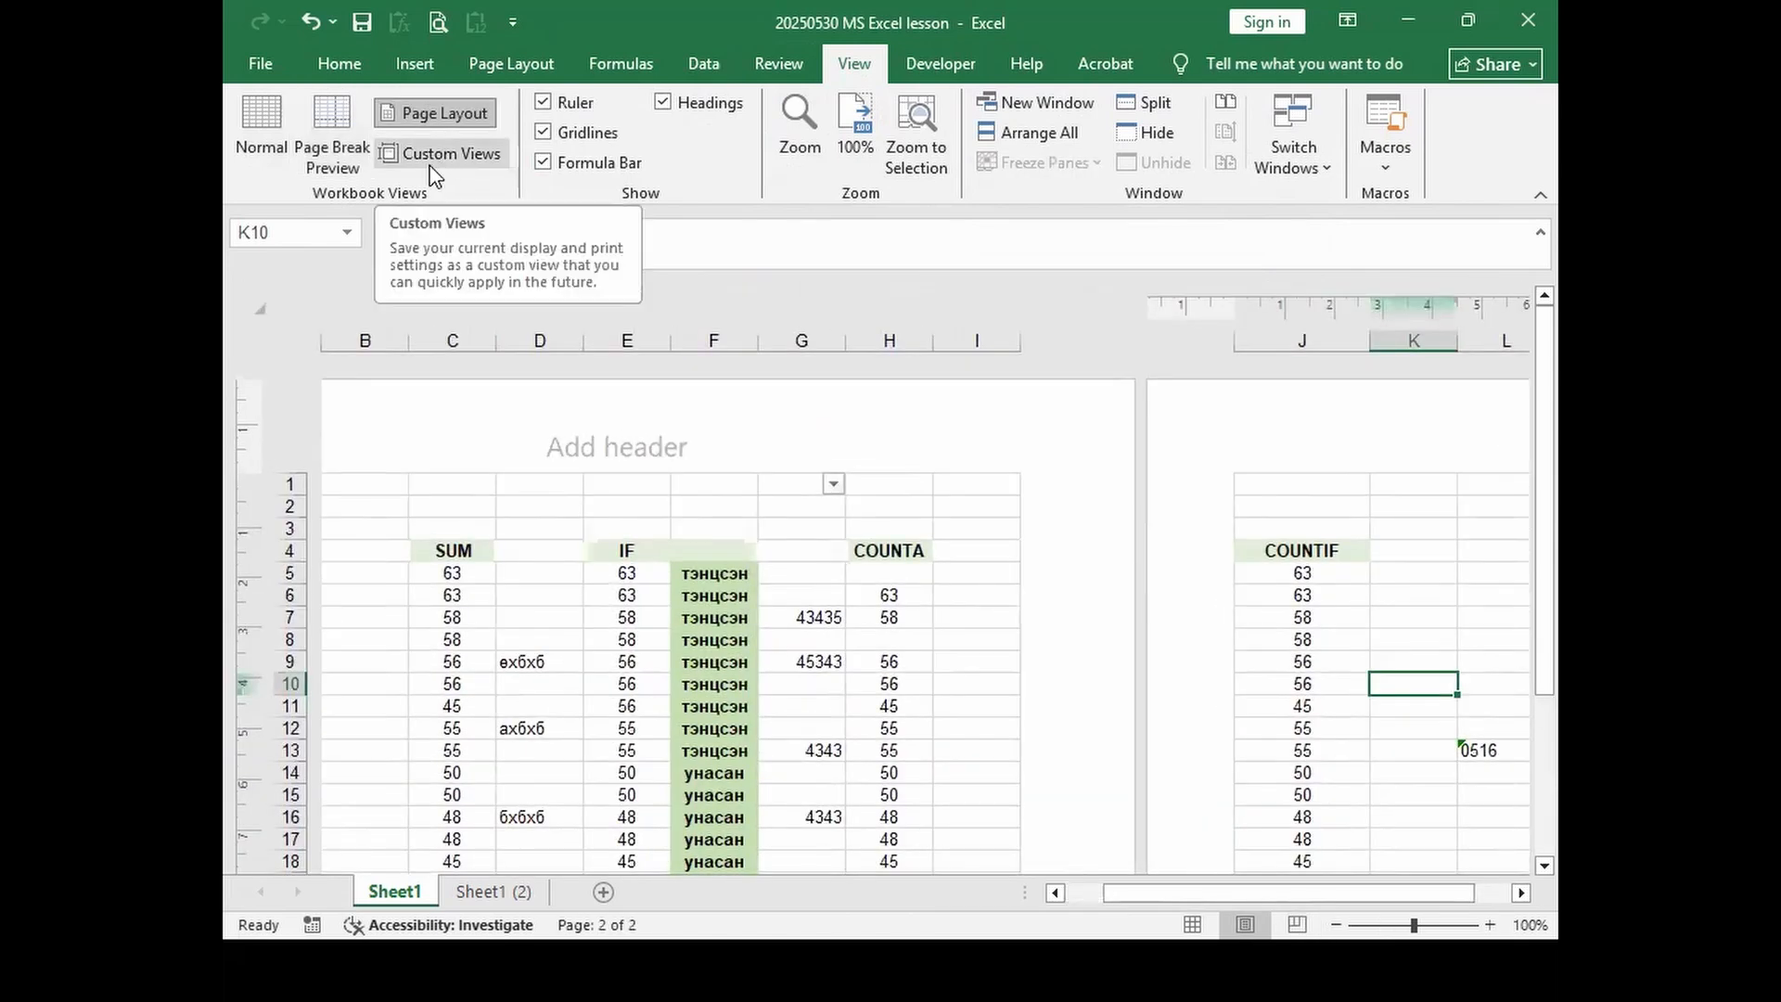
left_click(436, 153)
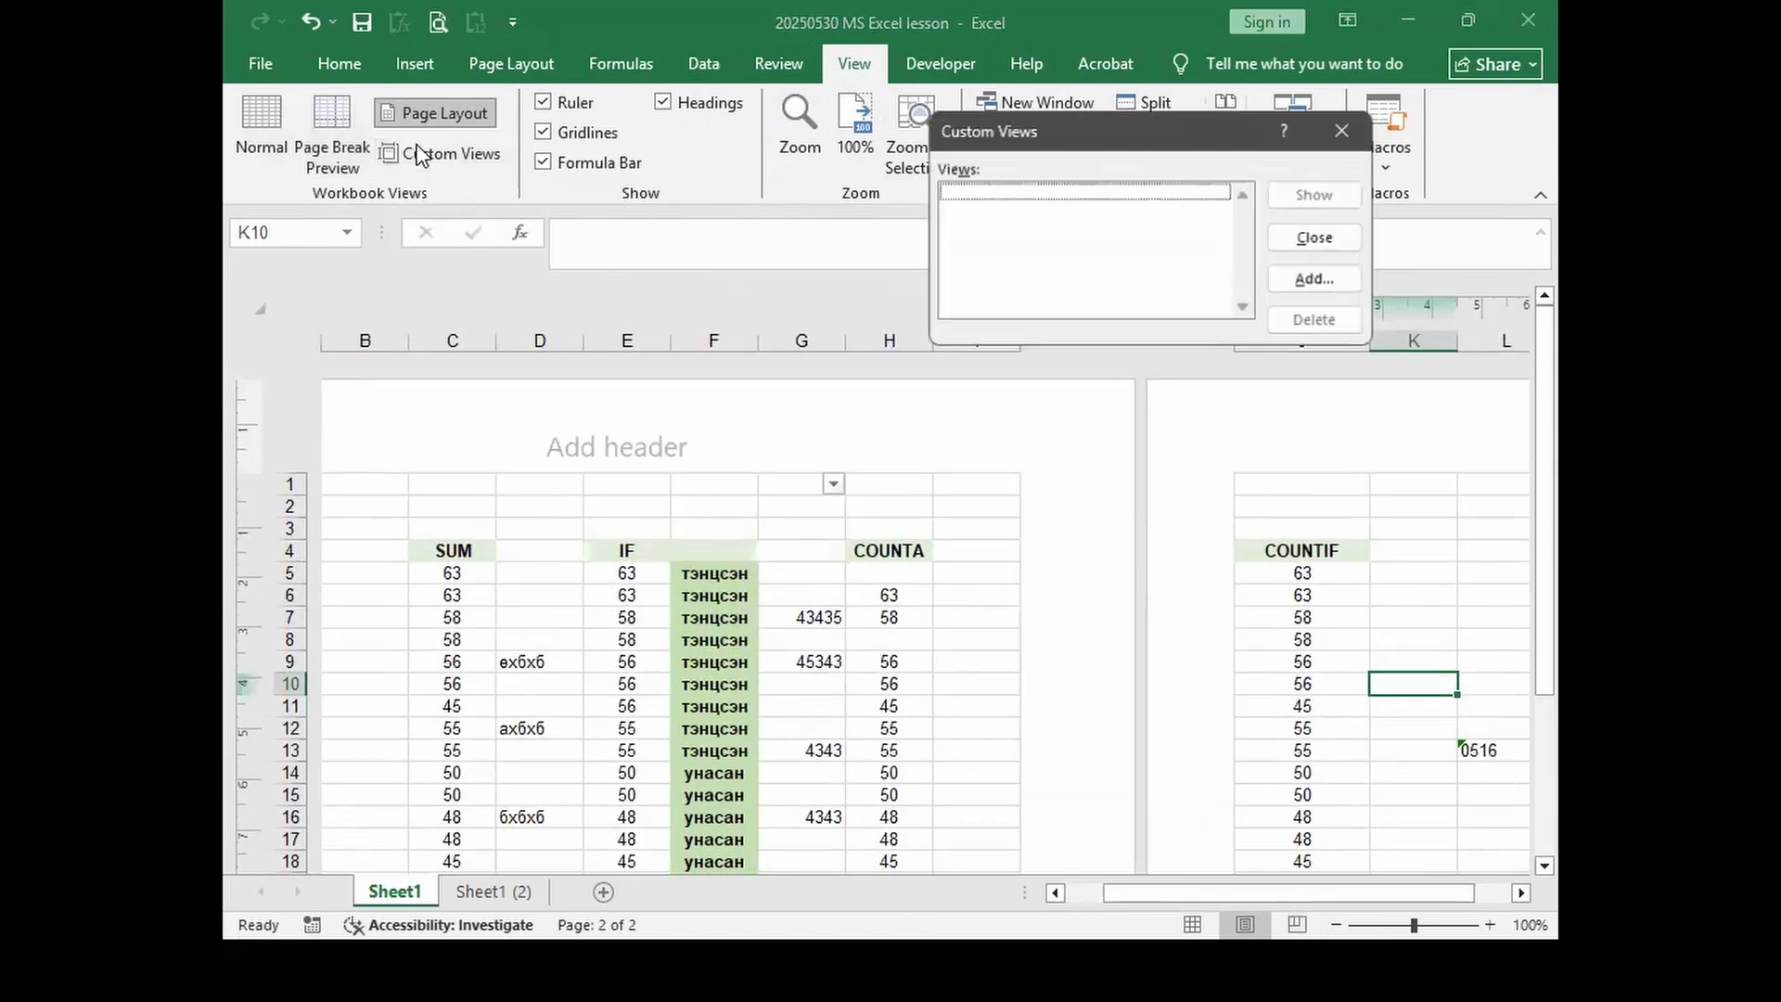
left_click(1344, 130)
left_click(265, 124)
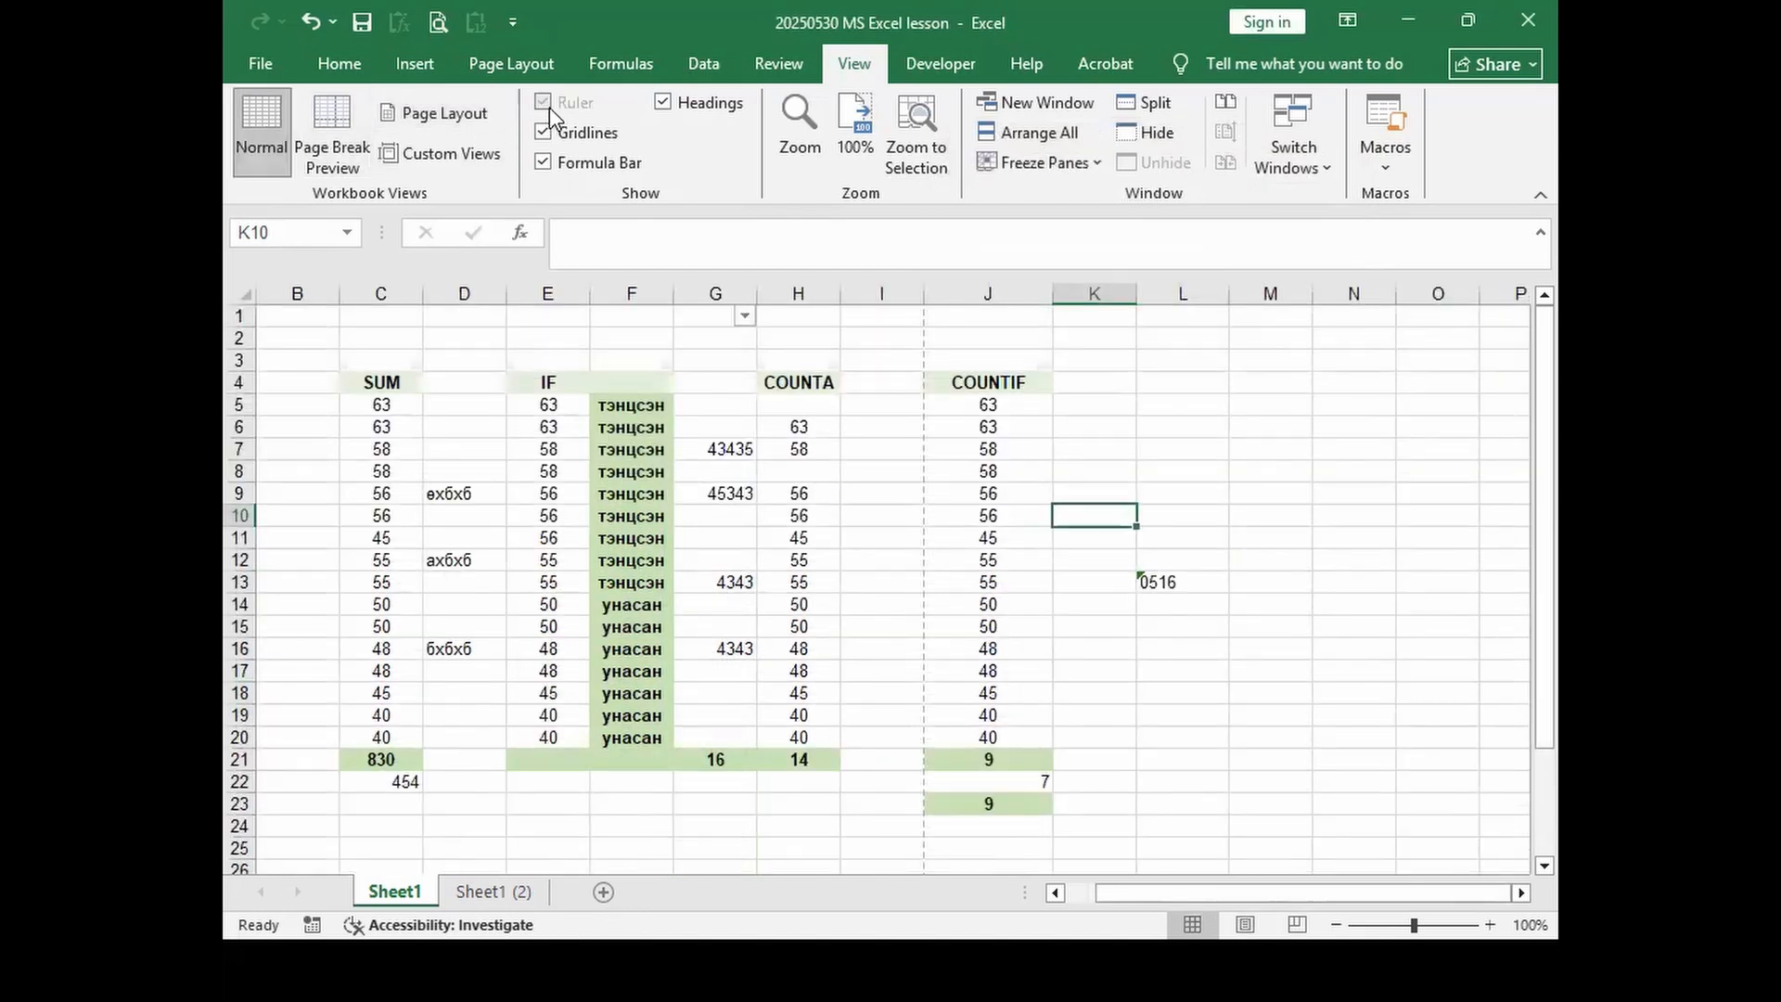
left_click(334, 135)
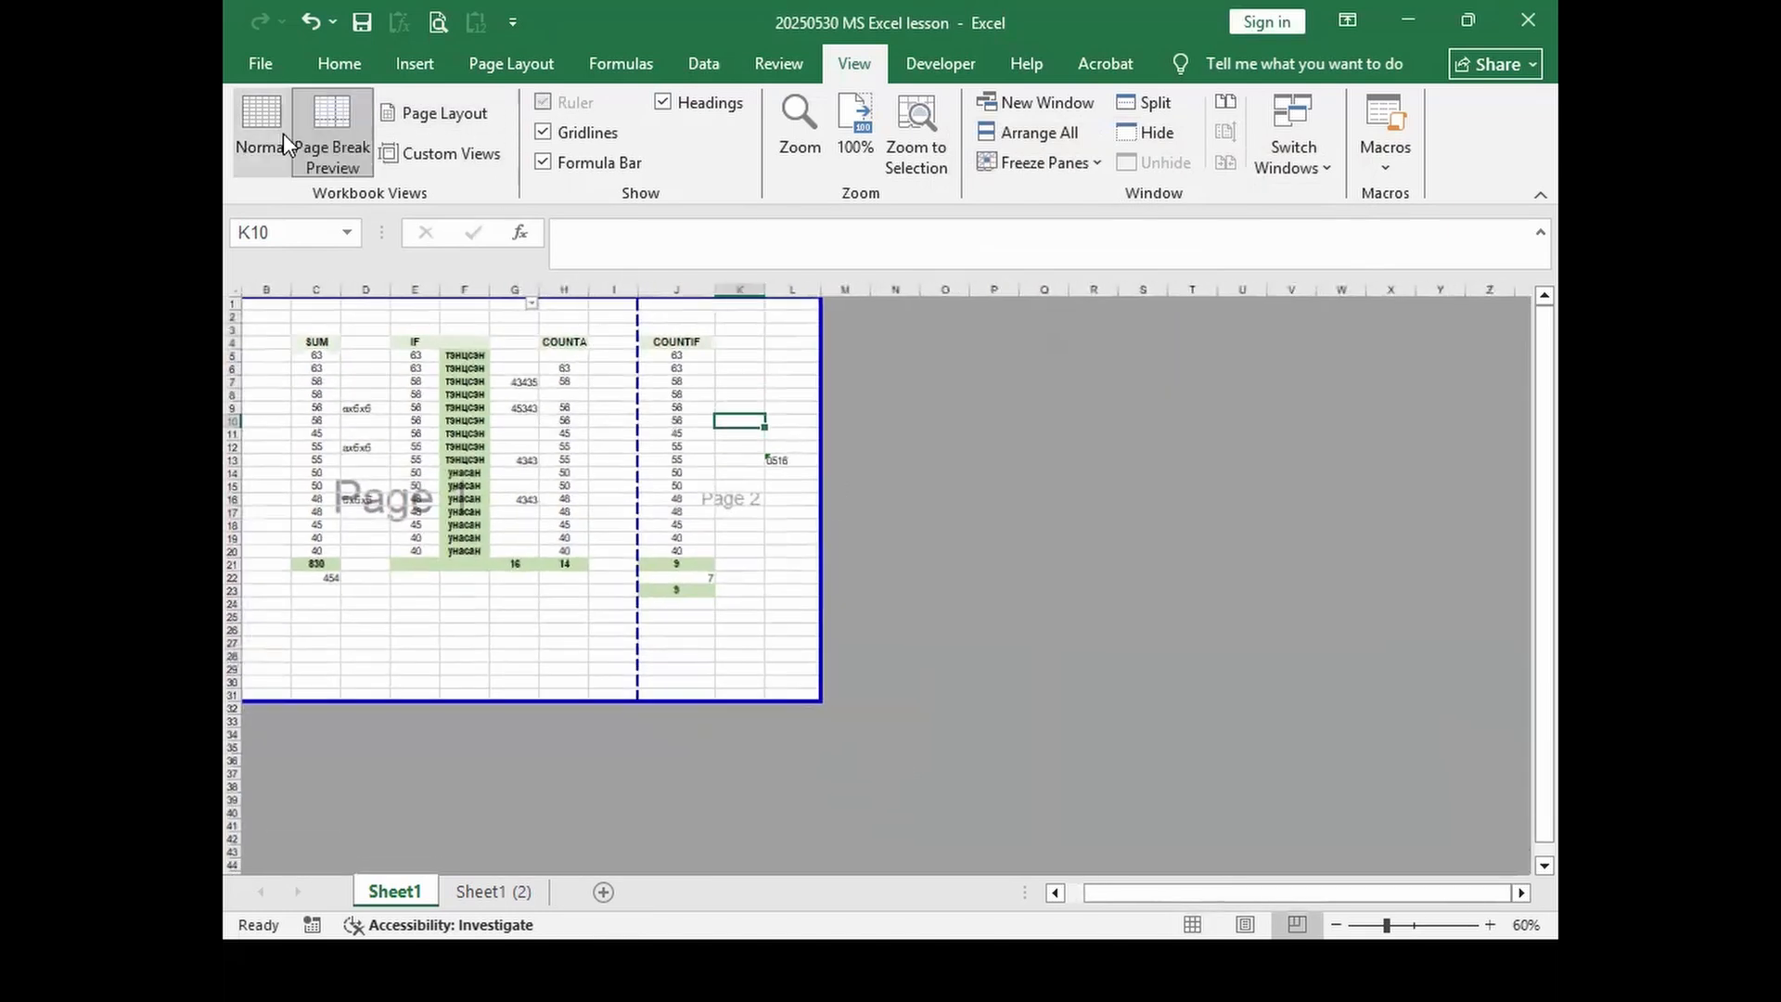
Step: Switch to Normal view, turn on Gridlines, and toggle the Formula Bar off and back on
left_click(263, 132)
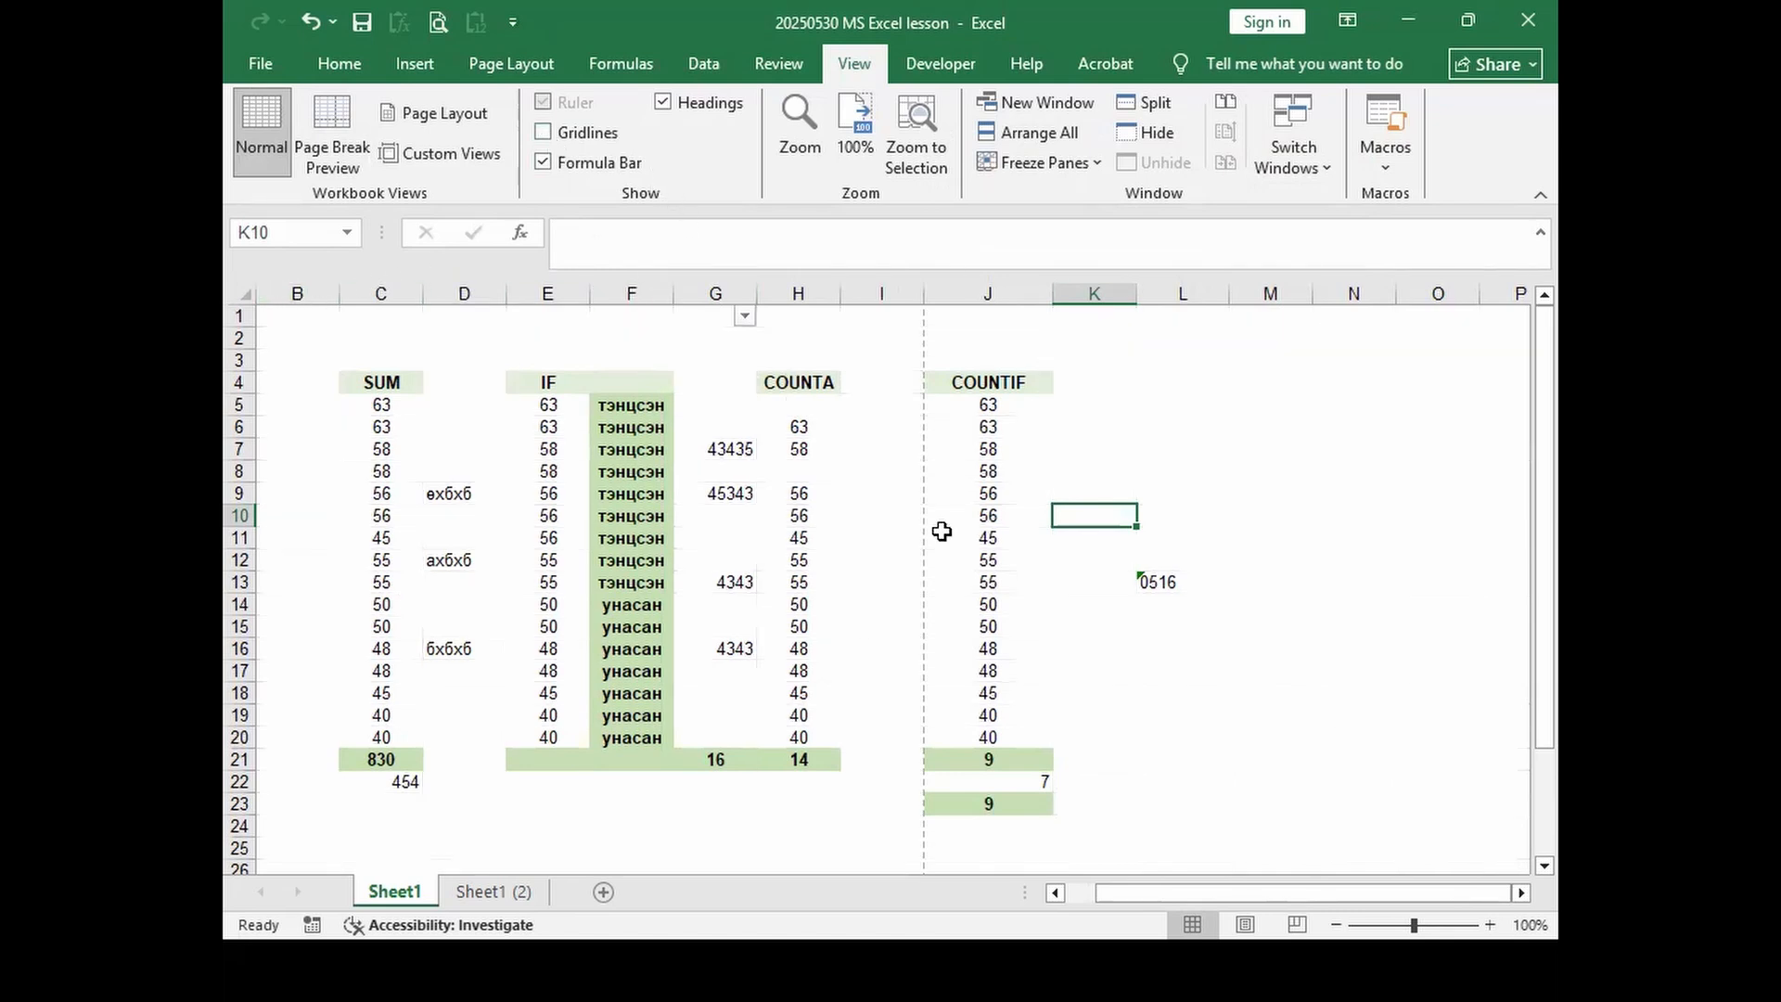
left_click(546, 133)
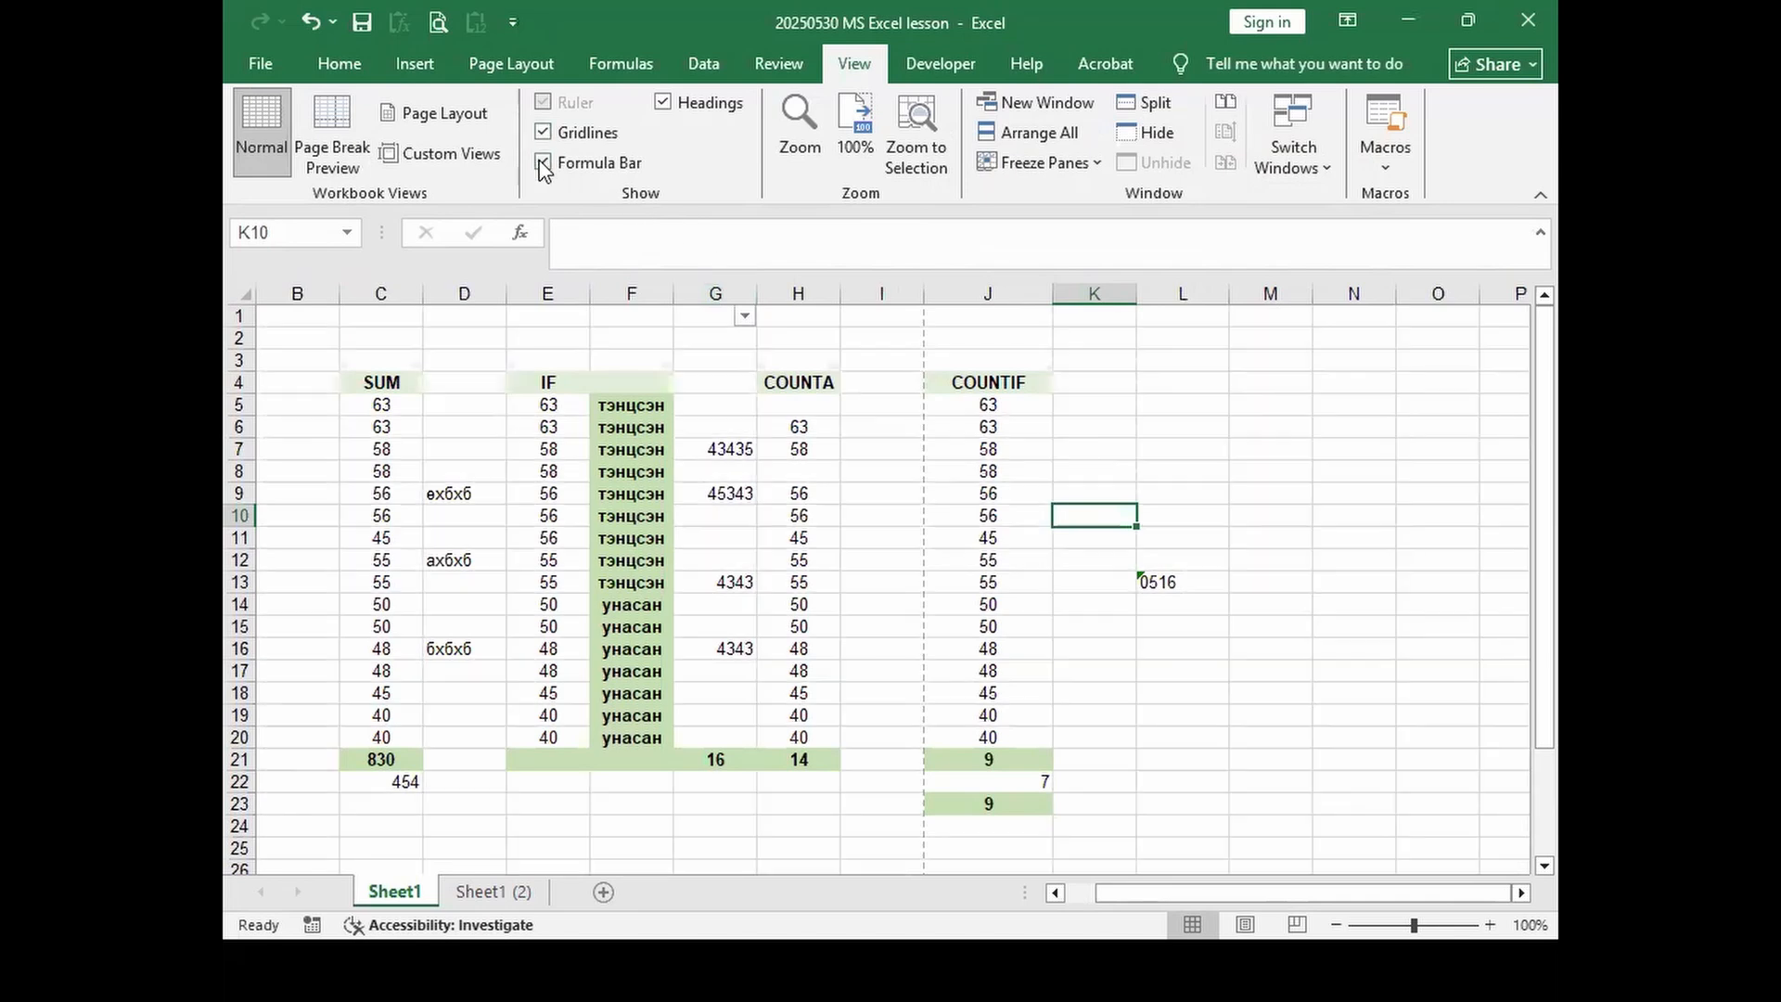
left_click(543, 163)
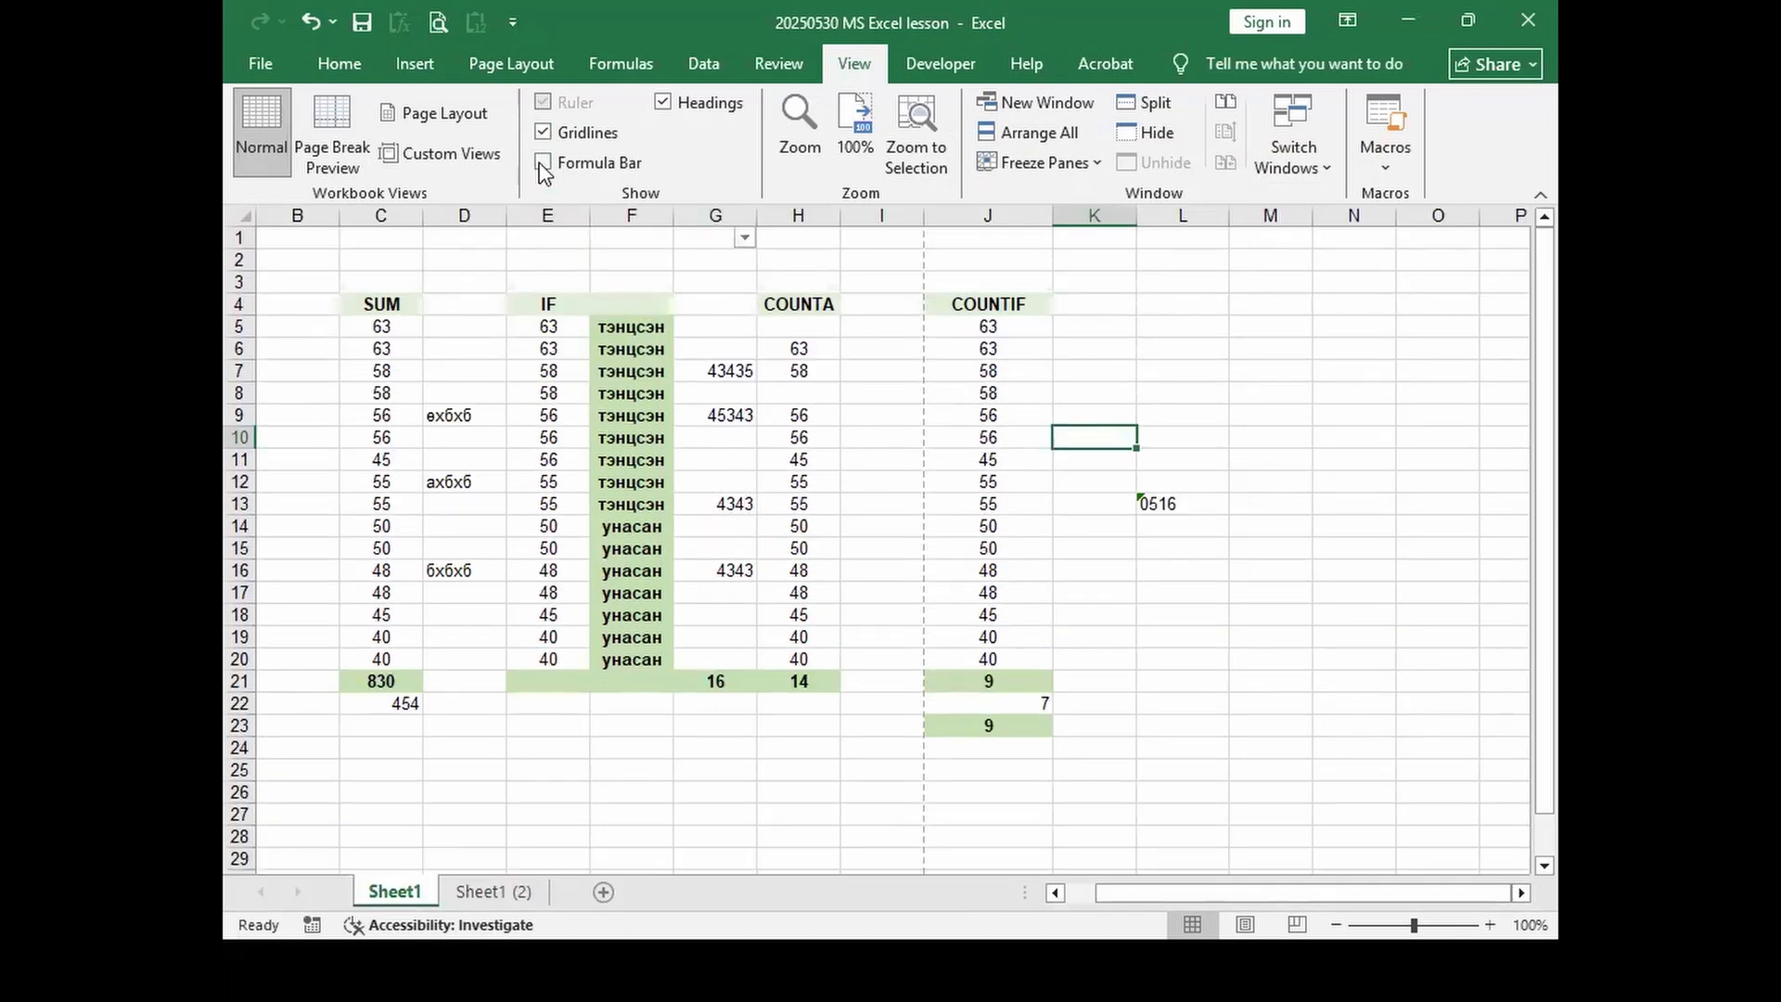
left_click(543, 164)
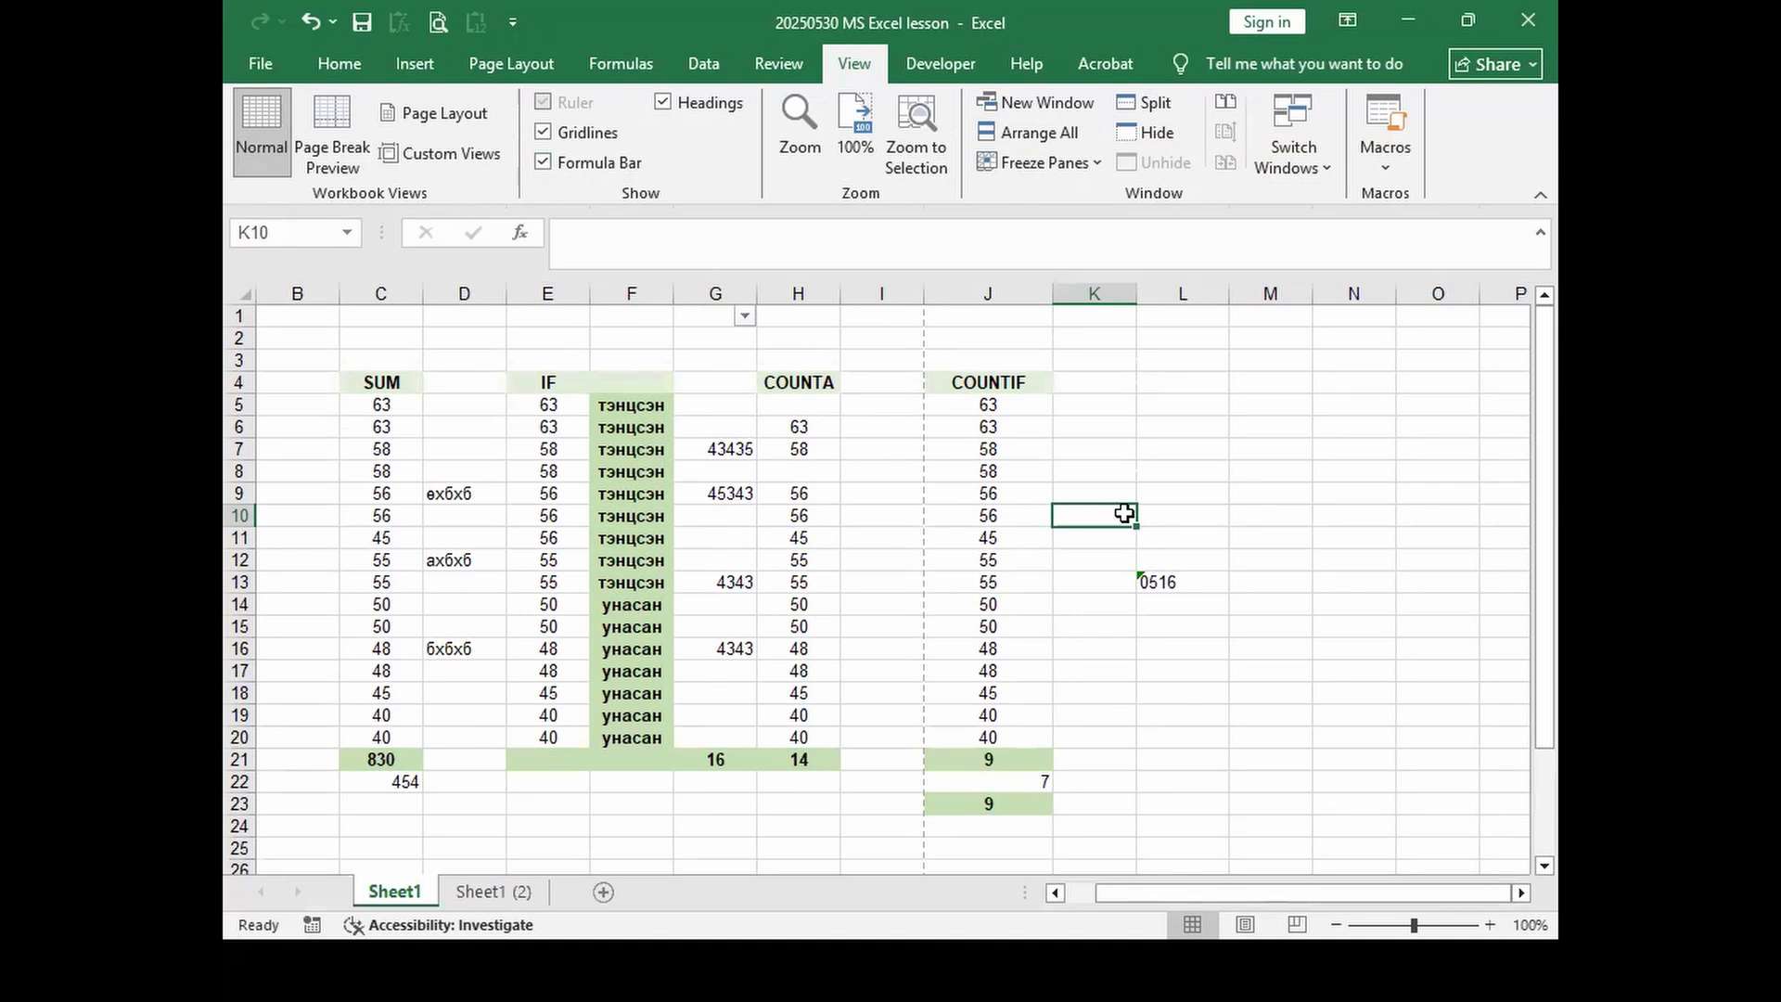
left_click(272, 235)
Step: Use the Name Box to try jumping to A5000, then go to cell F34
key("Return")
scroll(1113, 732, "down", 5)
scroll(1099, 753, "down", 10)
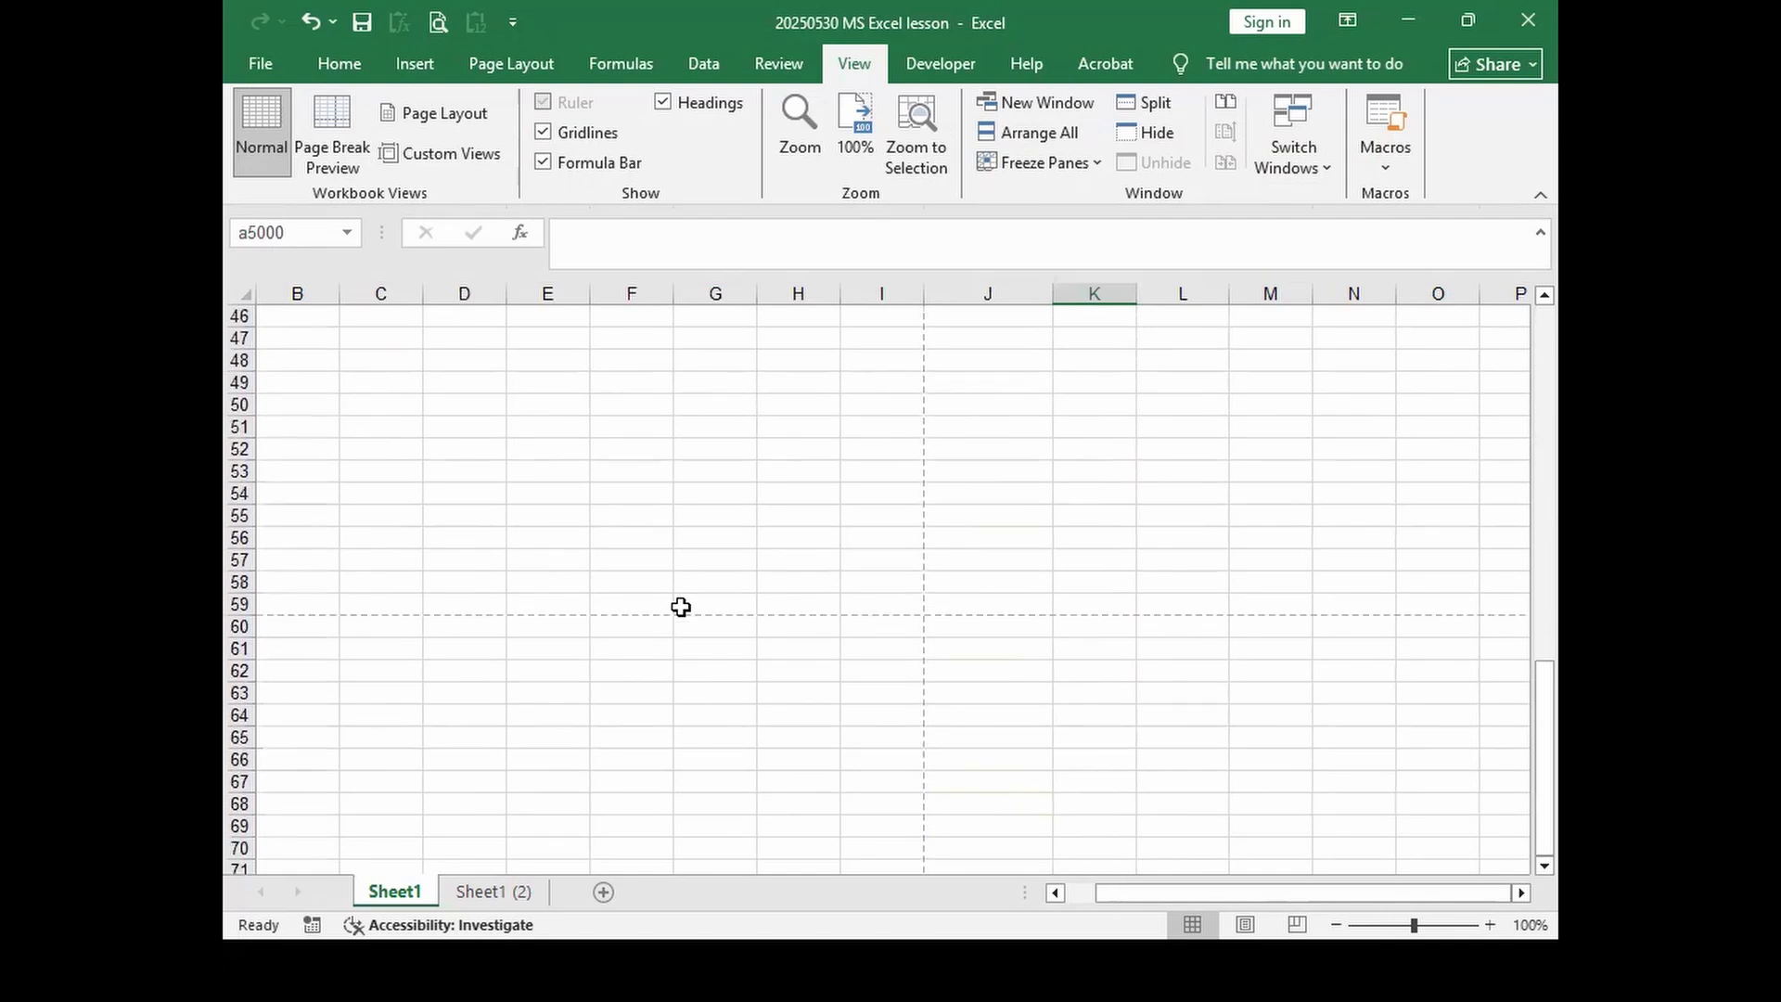
scroll(834, 548, "up", 10)
left_click(309, 237)
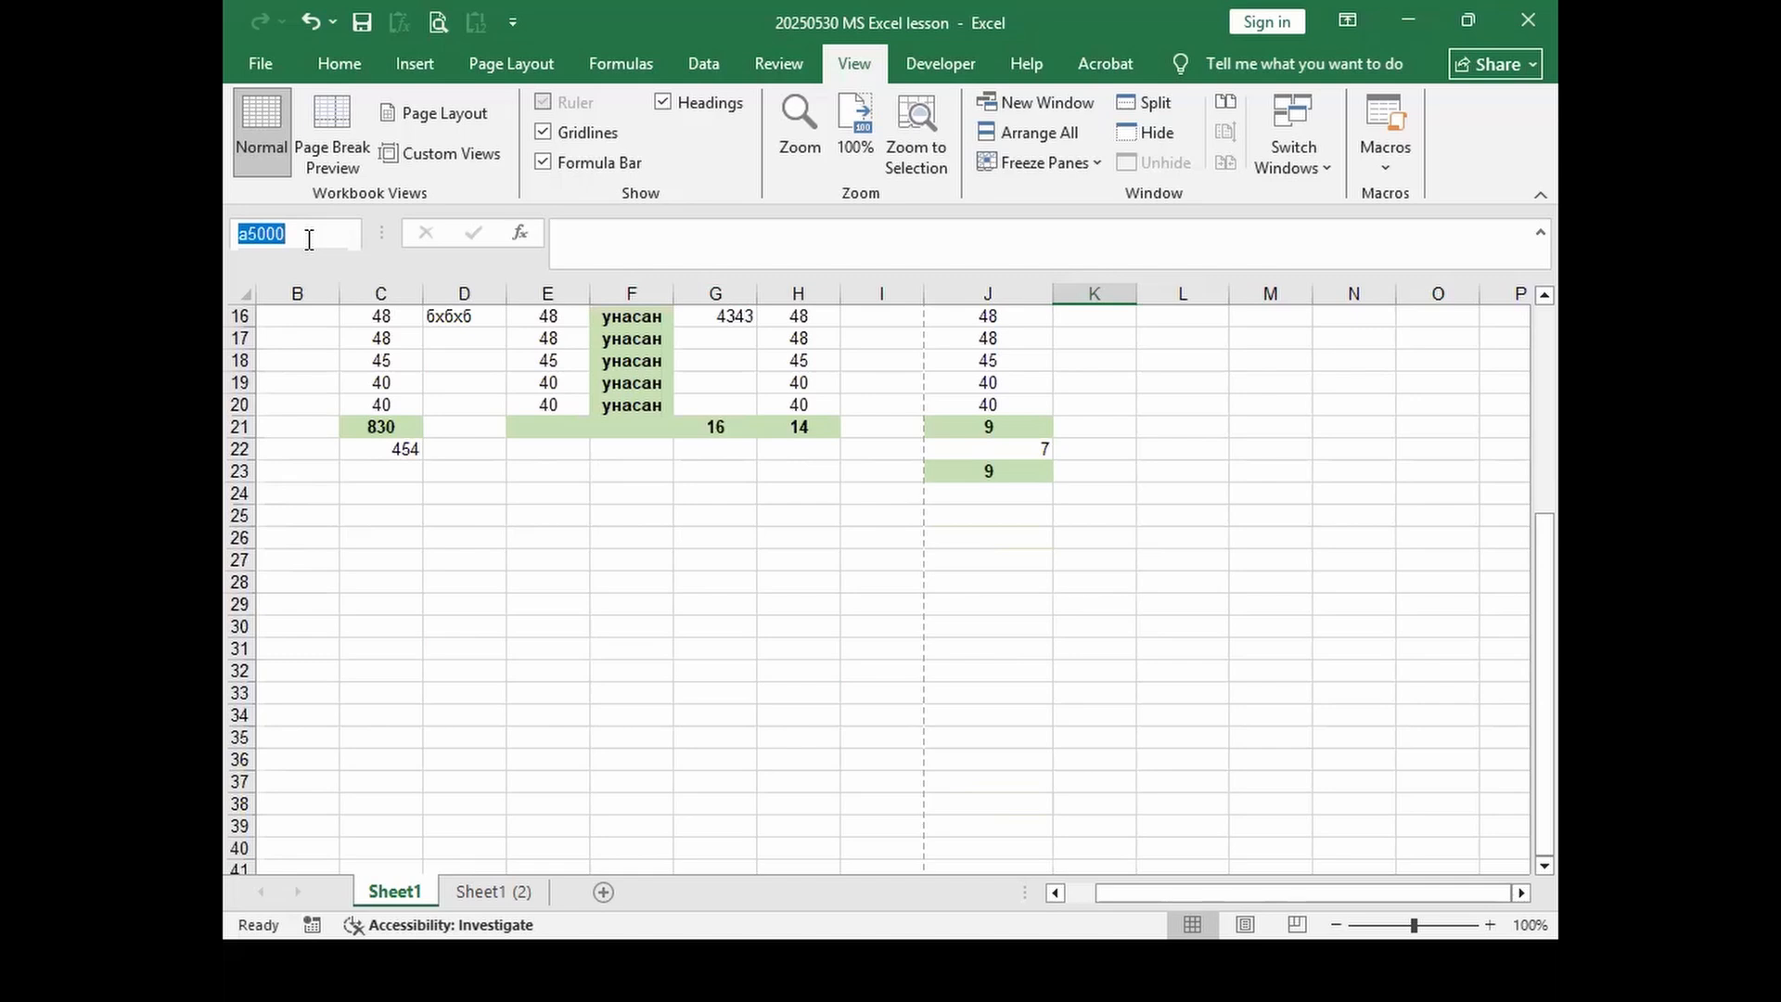
type("e")
key("Escape")
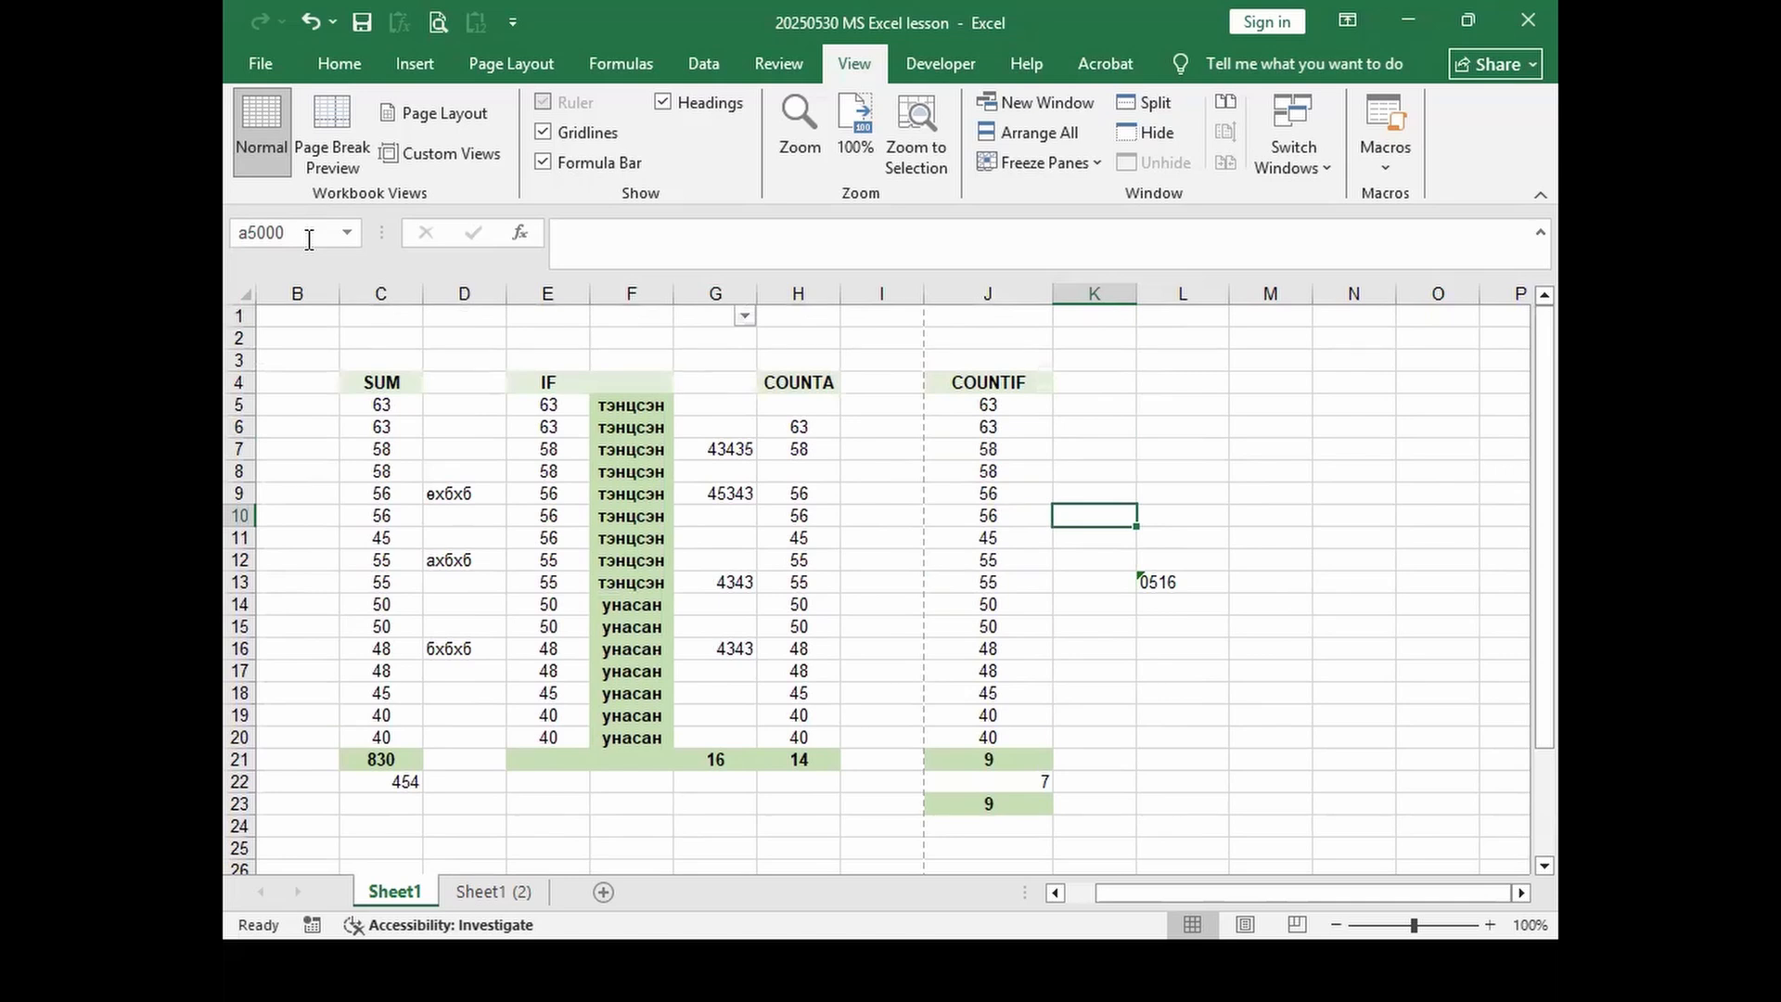
left_click(303, 240)
type("f")
key("Return")
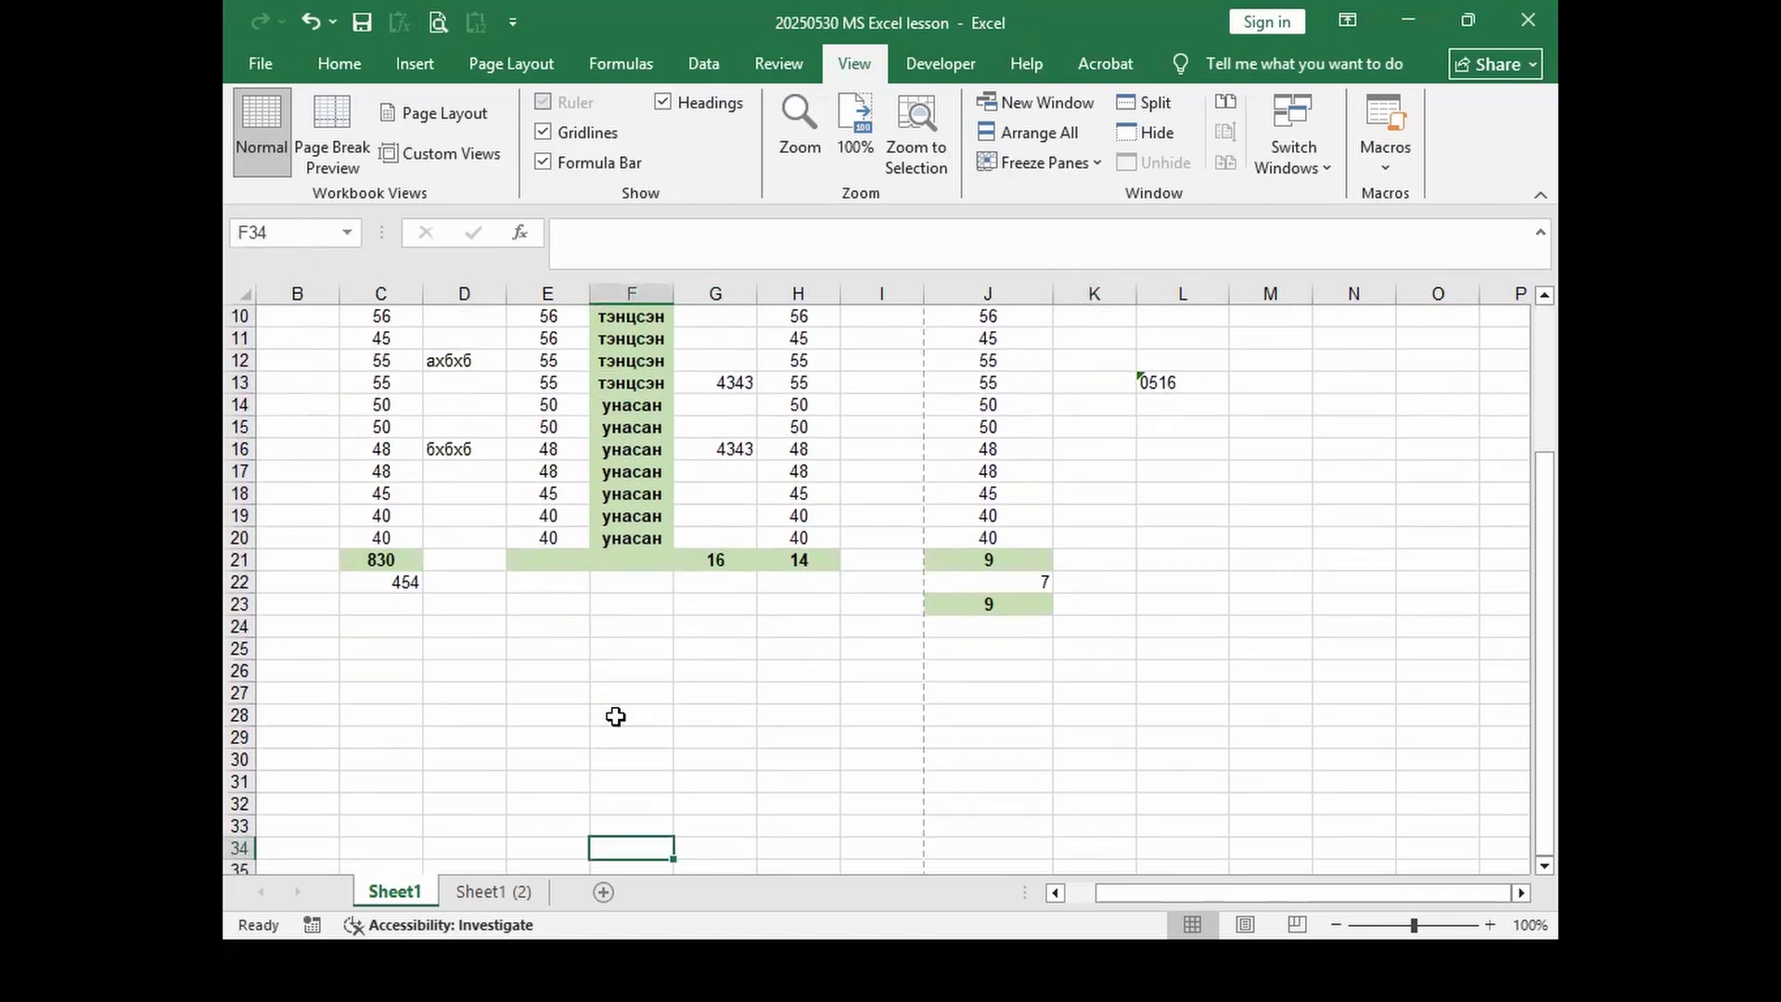
Step: Enter =C22 in F34 so it displays 454, then reselect it to check
scroll(616, 716, "down", 1)
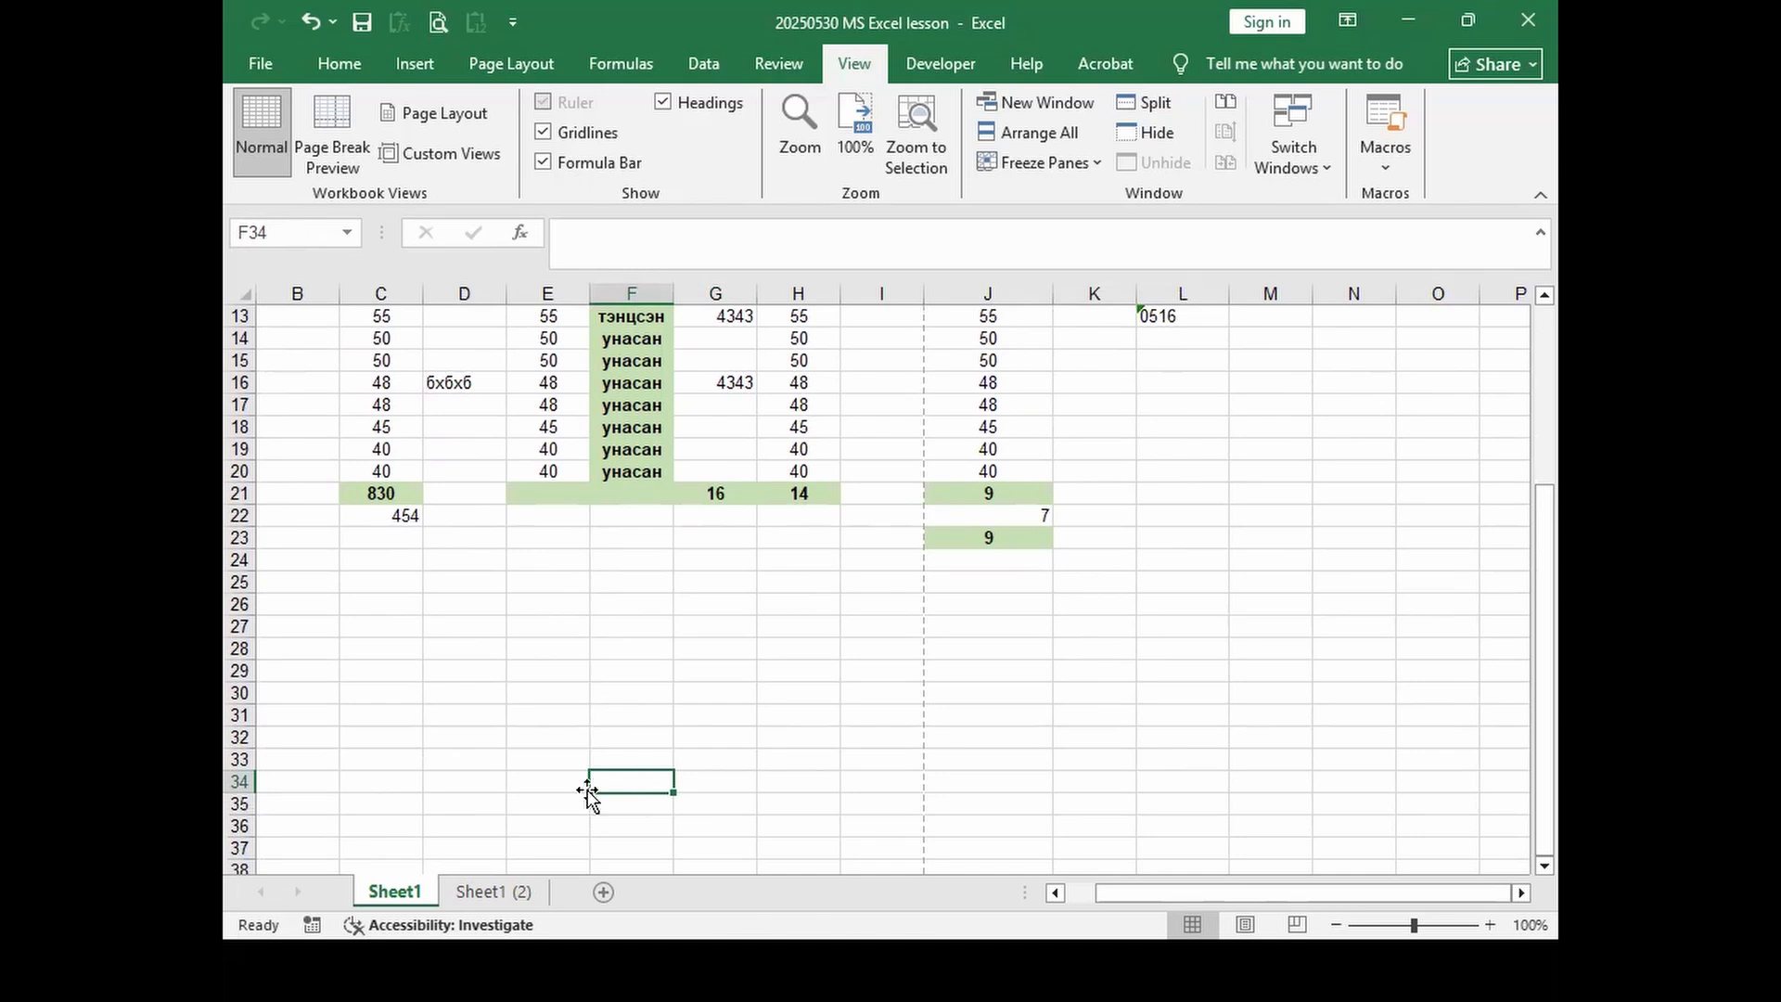
type("=")
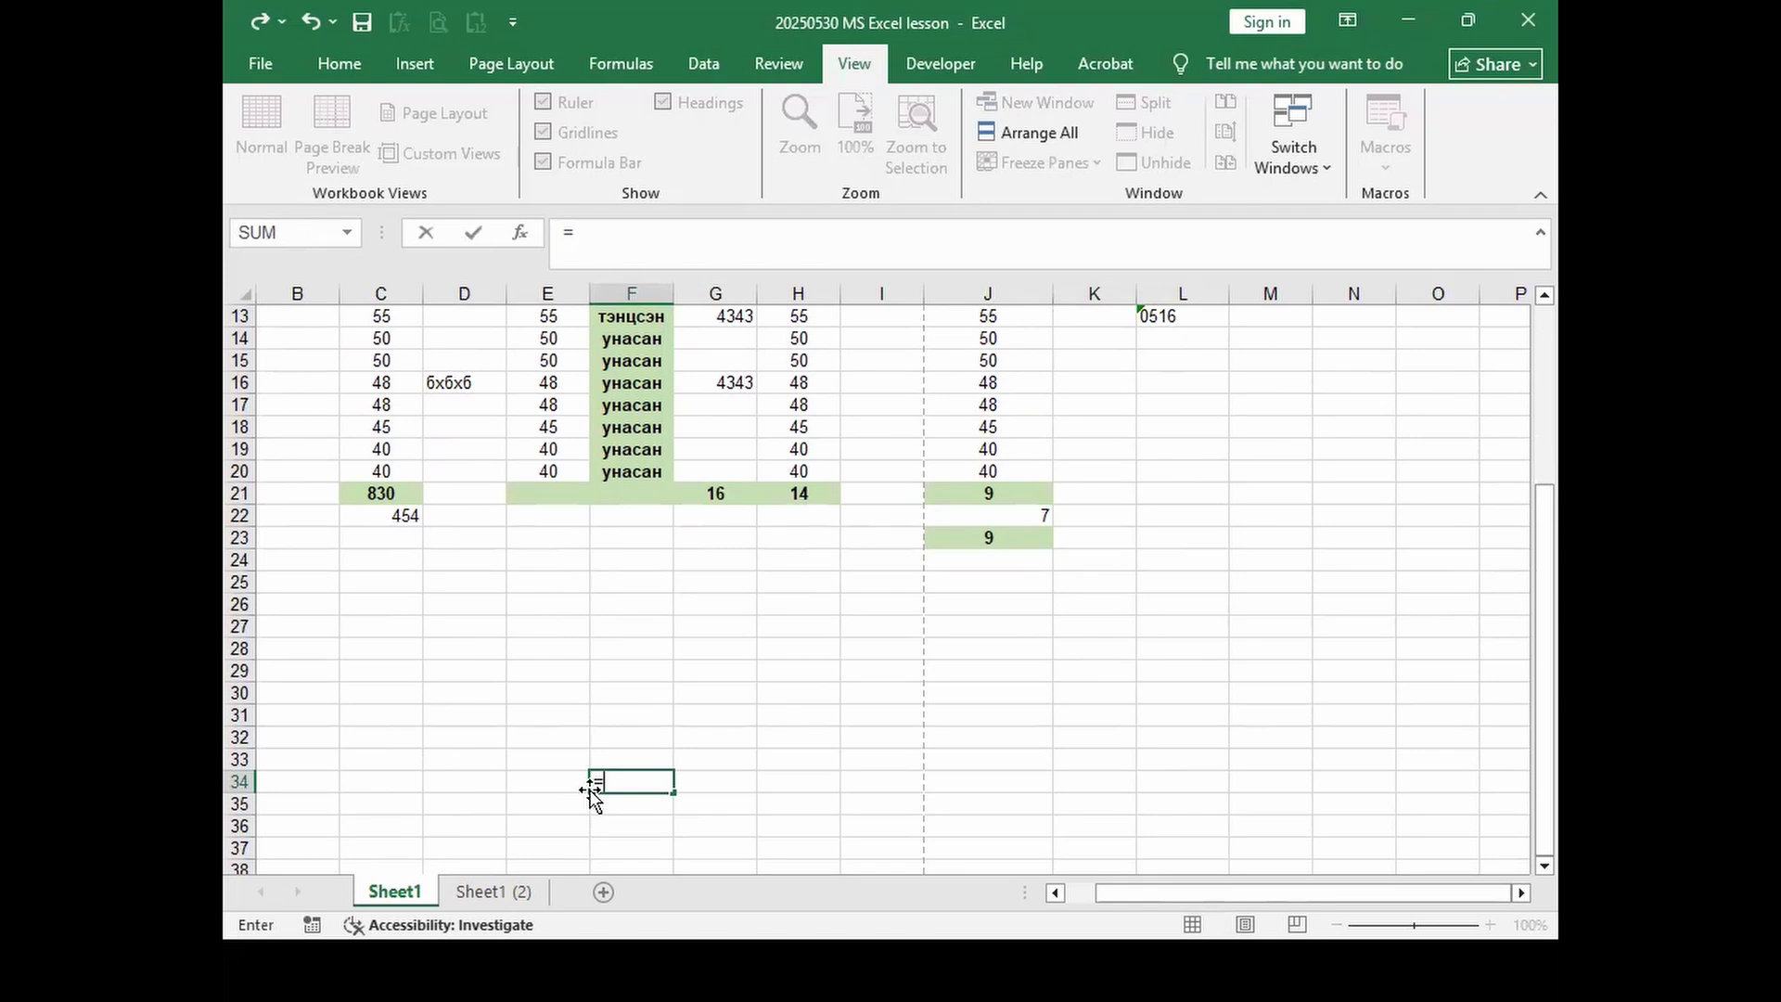
left_click(410, 515)
key("Return")
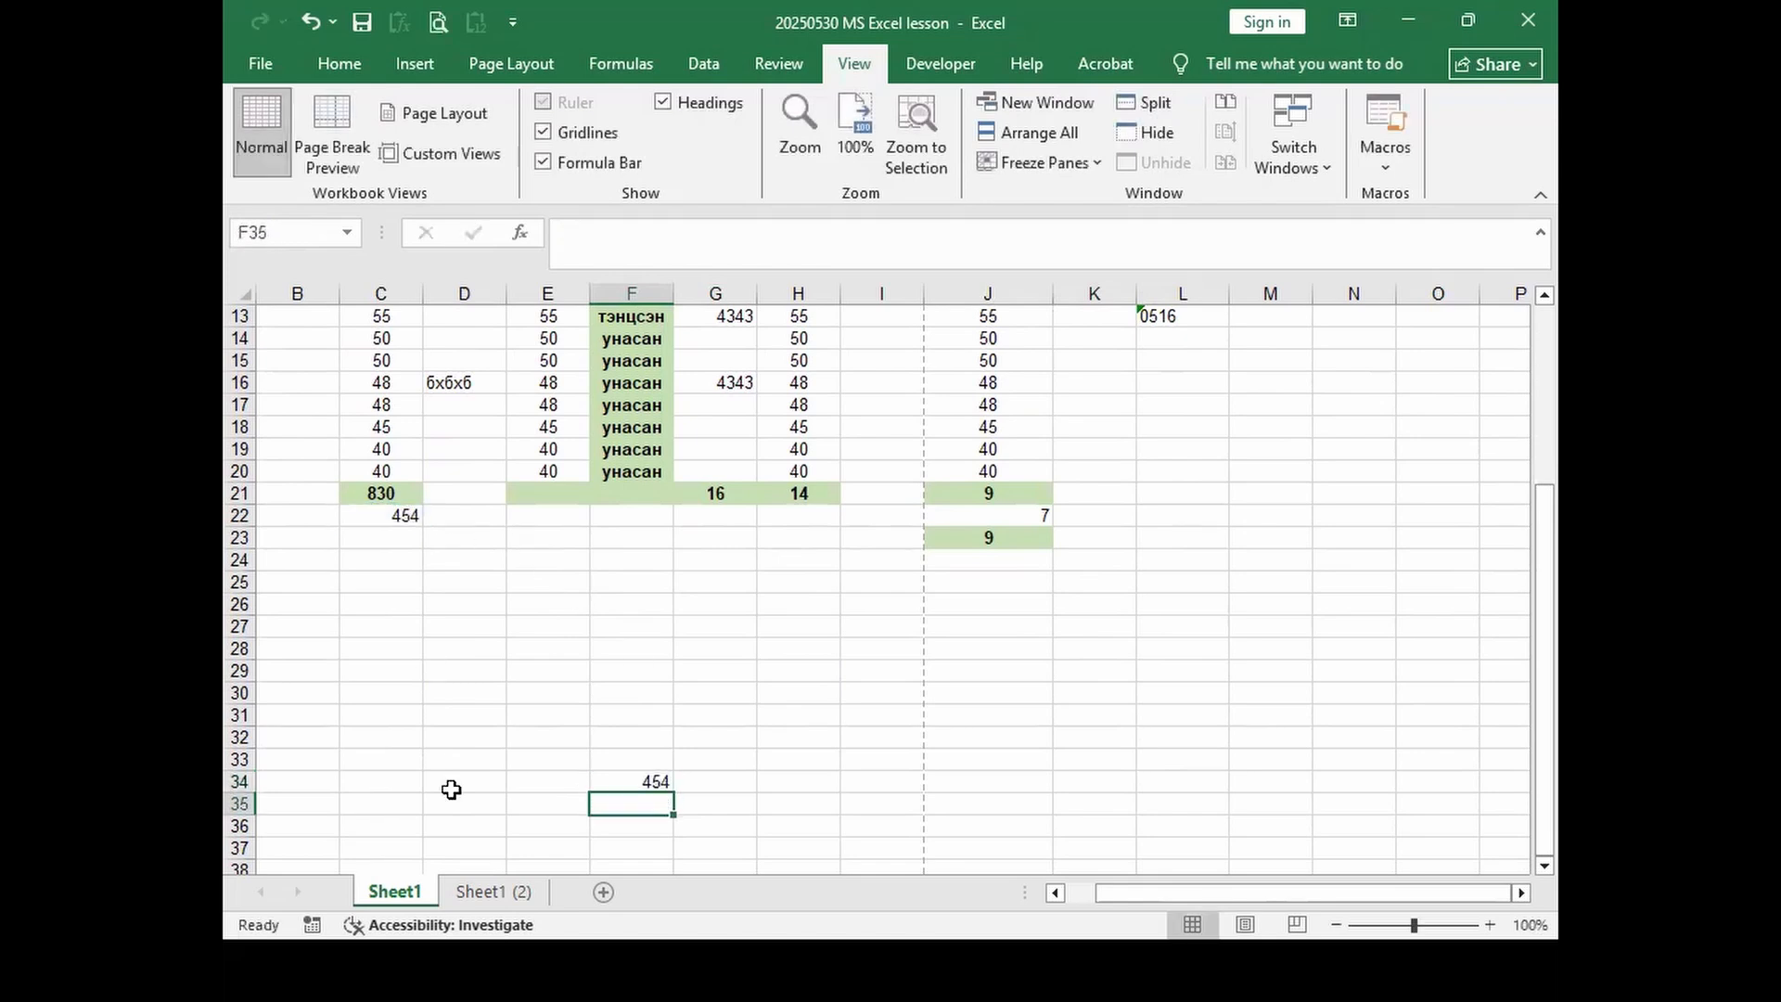
left_click(641, 780)
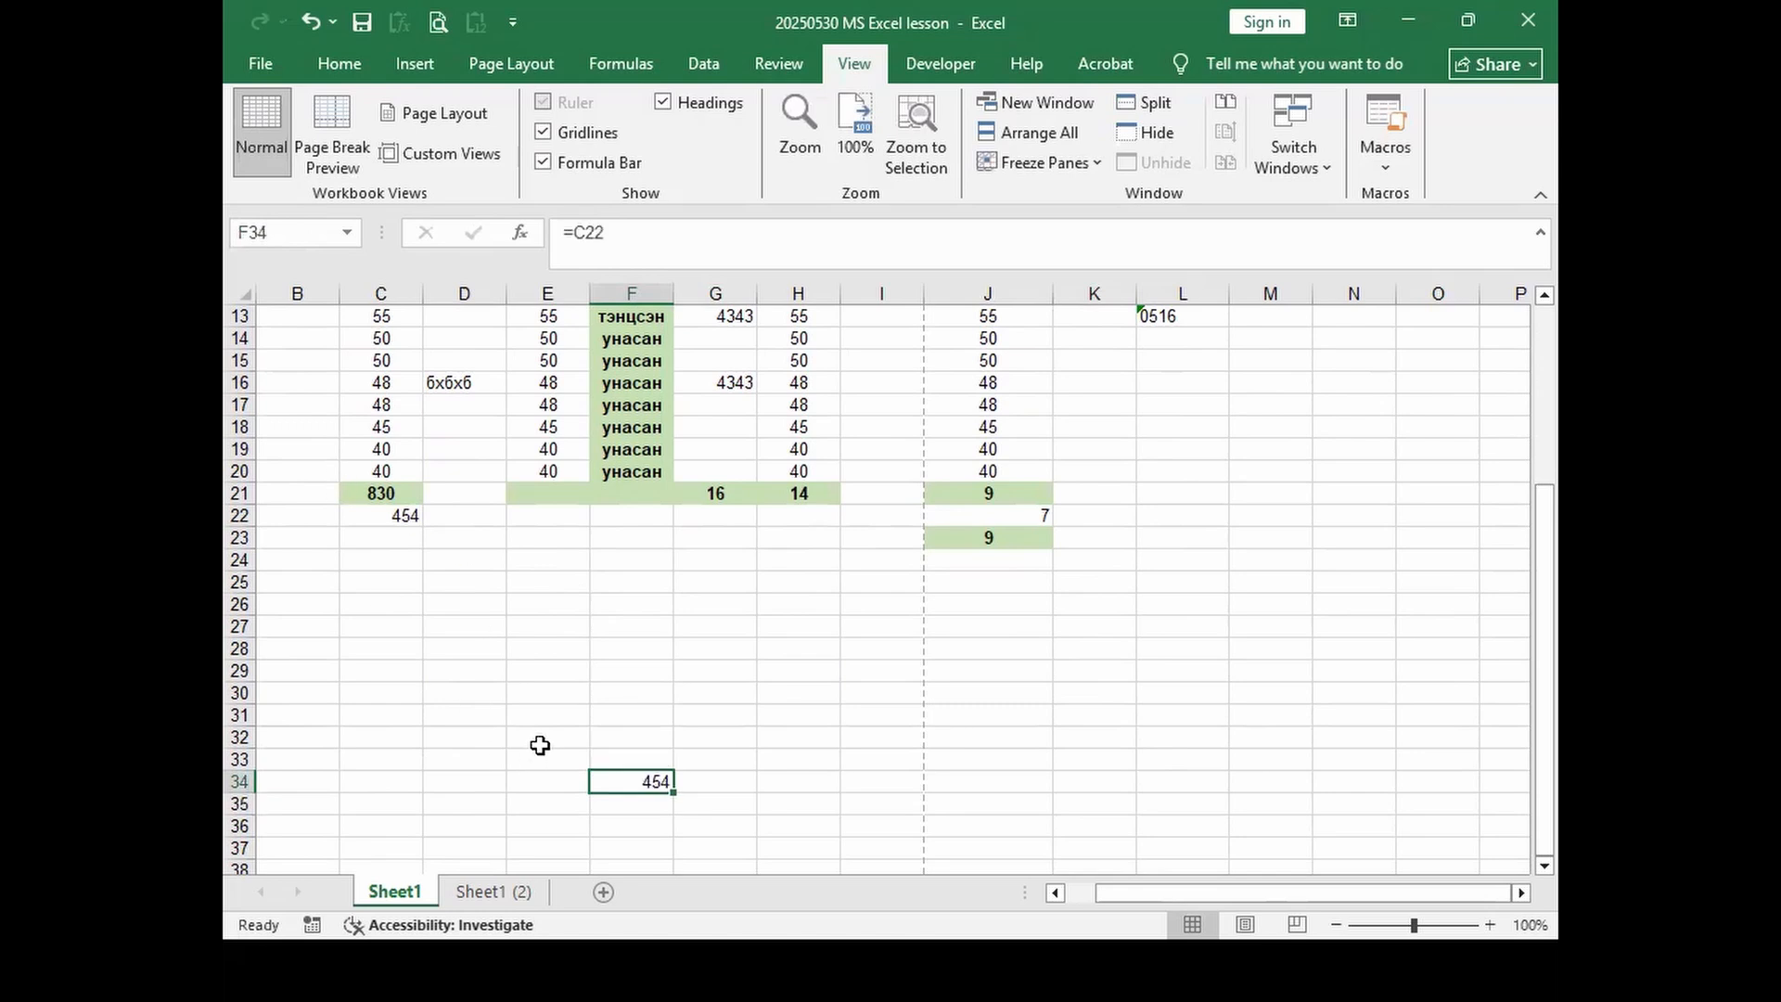